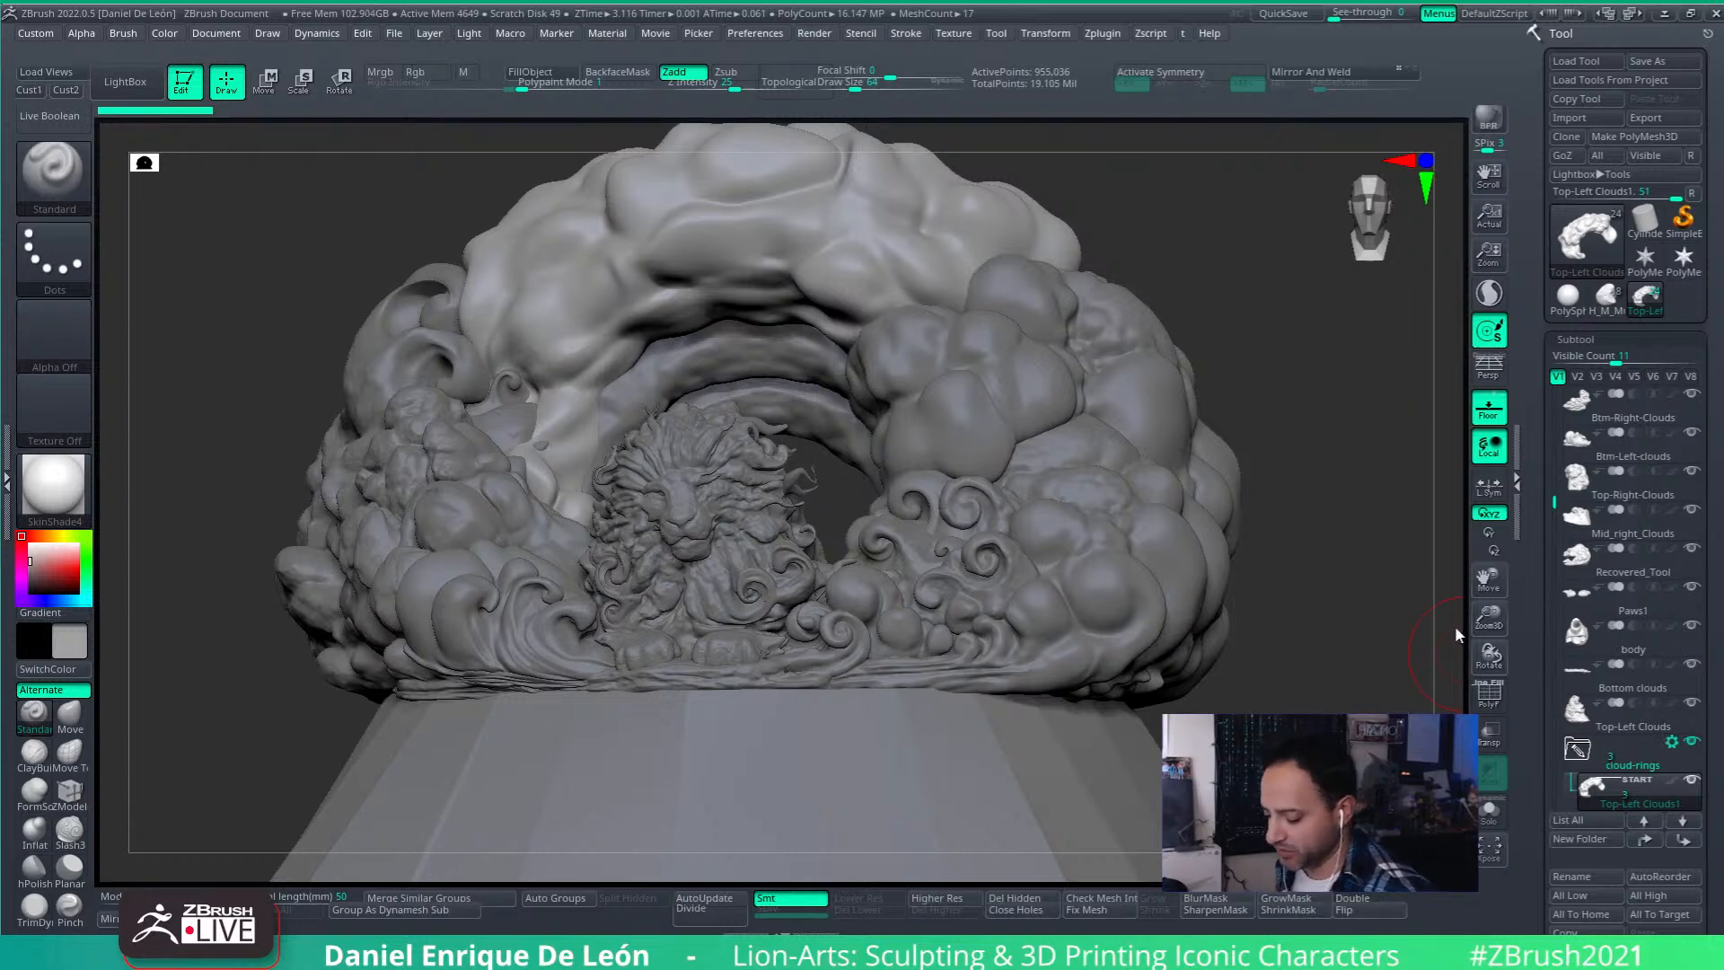
Step: Examine the whole sculpture of the lion, cloud rings and base from the front and the side
{"action": "left_click_drag", "start_coordinate": [1486, 627], "coordinate": [1486, 608]}
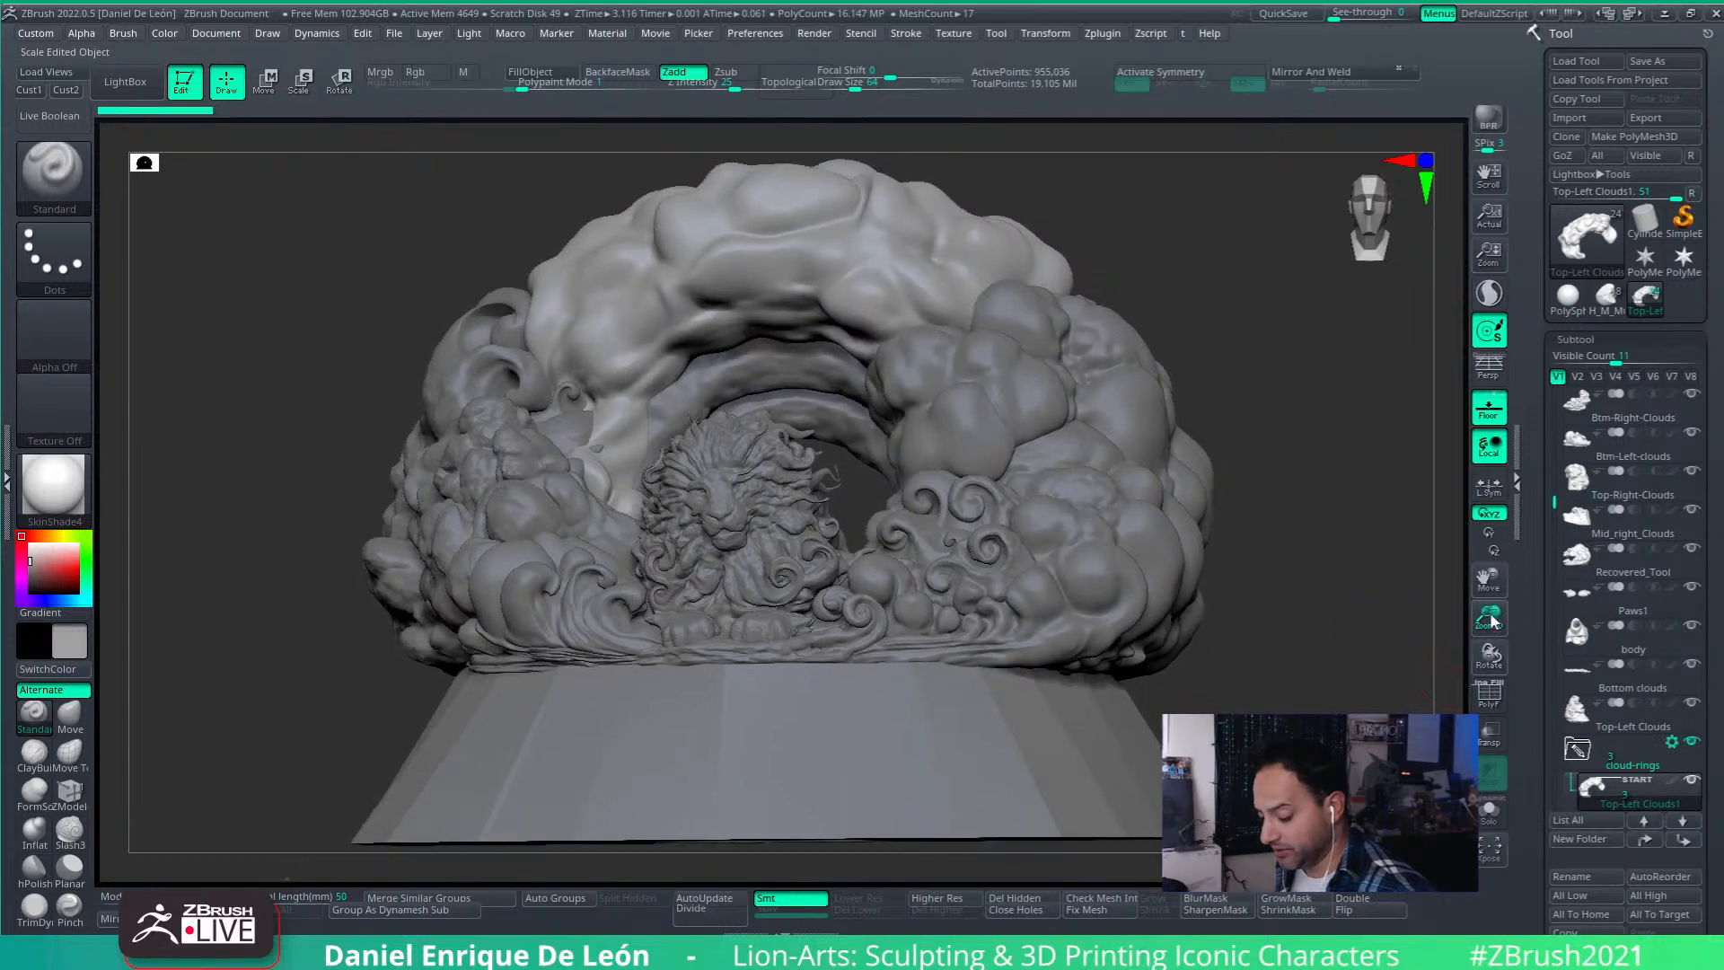
{"action": "mouse_move", "coordinate": [1354, 543]}
{"action": "left_mouse_down"}
{"action": "mouse_move", "coordinate": [1428, 559]}
{"action": "mouse_move", "coordinate": [1371, 586]}
{"action": "left_mouse_up"}
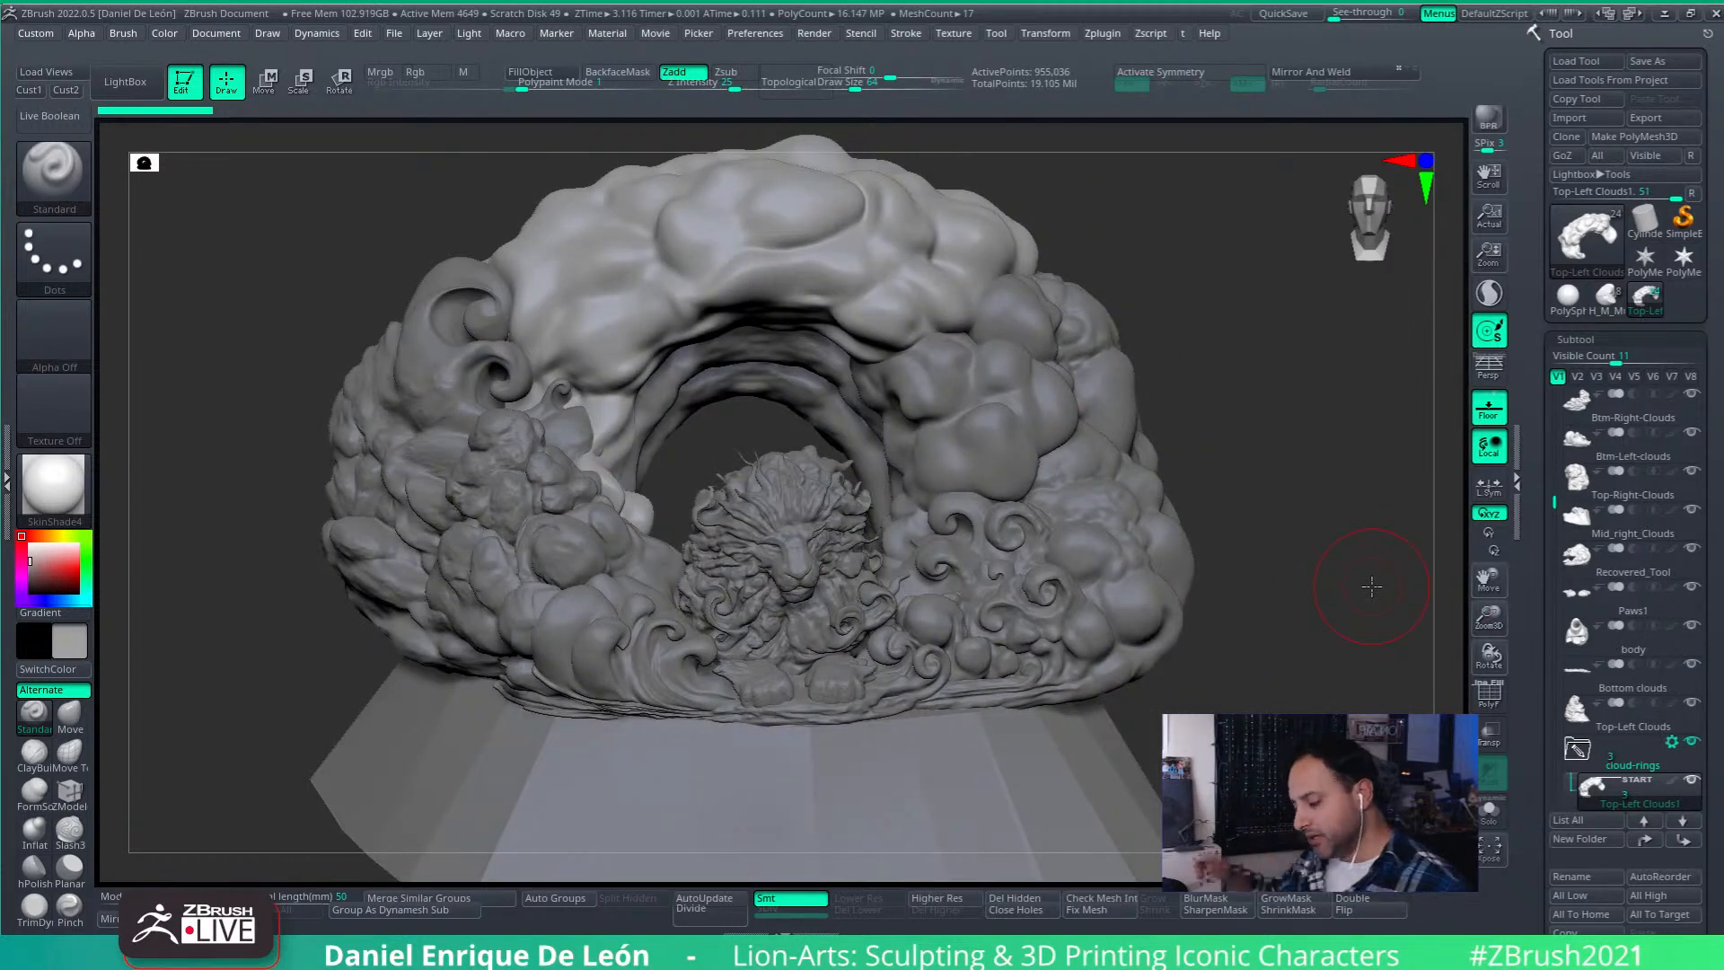
{"action": "left_click_drag", "start_coordinate": [1312, 493], "coordinate": [1203, 623]}
{"action": "mouse_move", "coordinate": [1122, 533]}
{"action": "left_mouse_down"}
{"action": "mouse_move", "coordinate": [1050, 526]}
{"action": "mouse_move", "coordinate": [1088, 512]}
{"action": "left_mouse_up"}
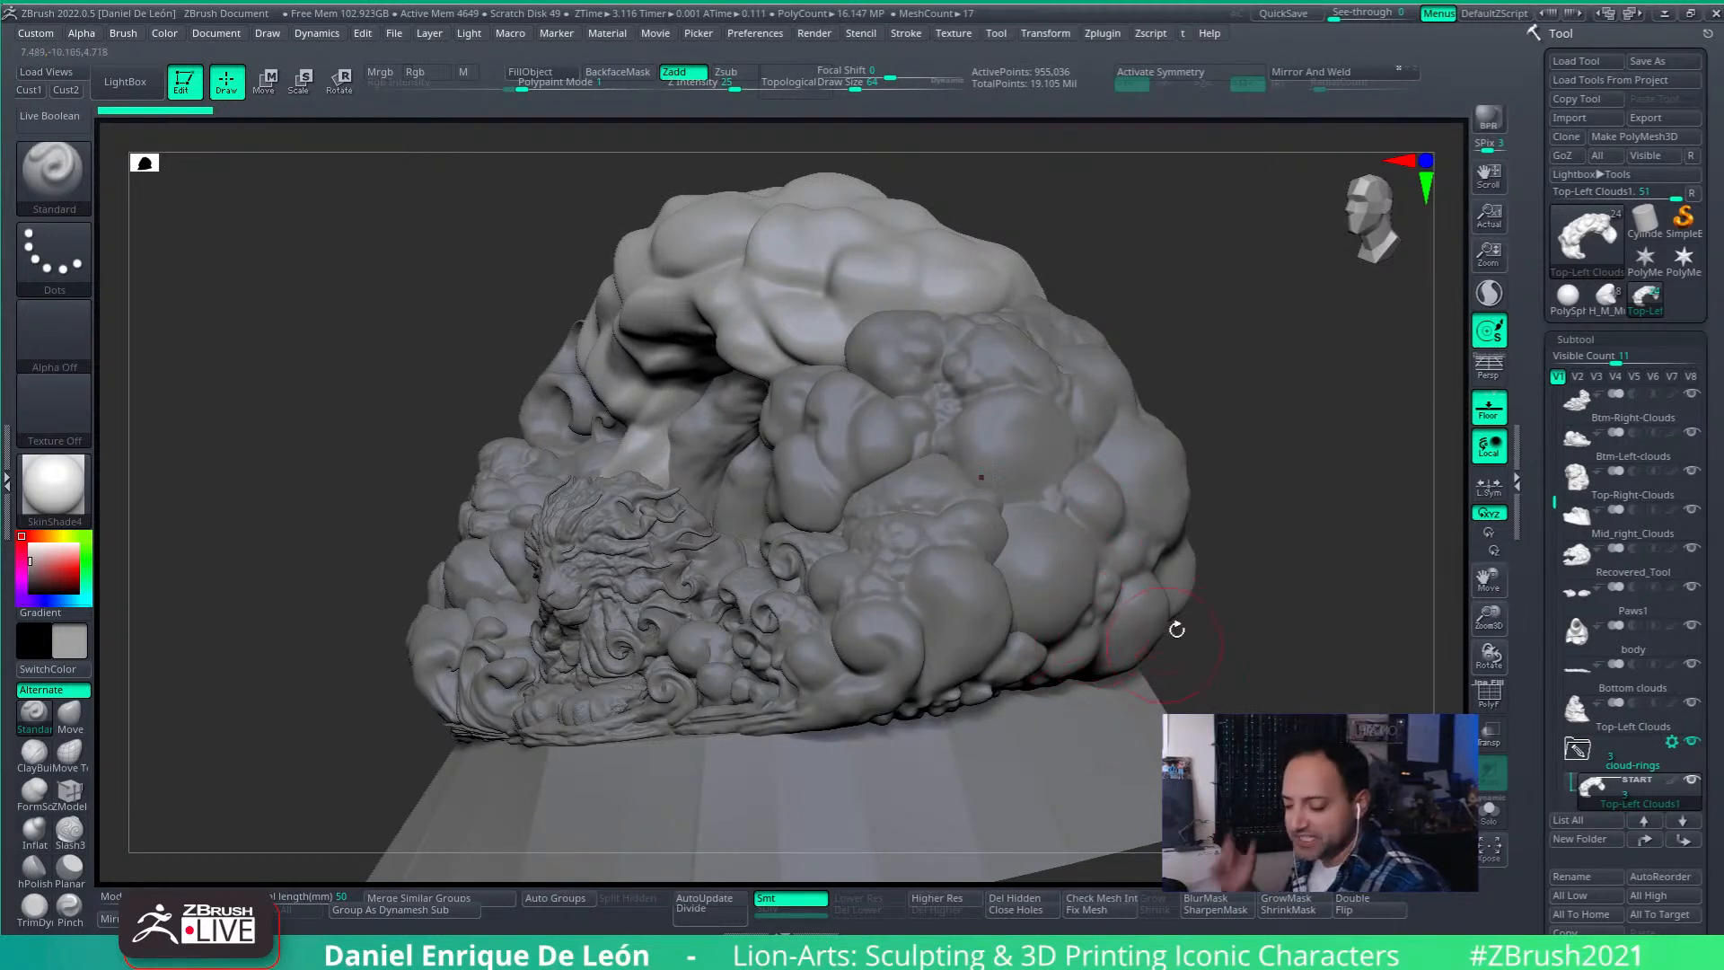
{"action": "left_click_drag", "start_coordinate": [1069, 534], "coordinate": [1126, 518]}
{"action": "mouse_move", "coordinate": [1104, 586]}
{"action": "left_mouse_down"}
{"action": "mouse_move", "coordinate": [987, 440]}
{"action": "mouse_move", "coordinate": [1014, 464]}
{"action": "mouse_move", "coordinate": [860, 571]}
{"action": "mouse_move", "coordinate": [961, 588]}
{"action": "mouse_move", "coordinate": [1041, 506]}
{"action": "mouse_move", "coordinate": [989, 466]}
{"action": "mouse_move", "coordinate": [1104, 551]}
{"action": "mouse_move", "coordinate": [1129, 534]}
{"action": "left_mouse_up"}
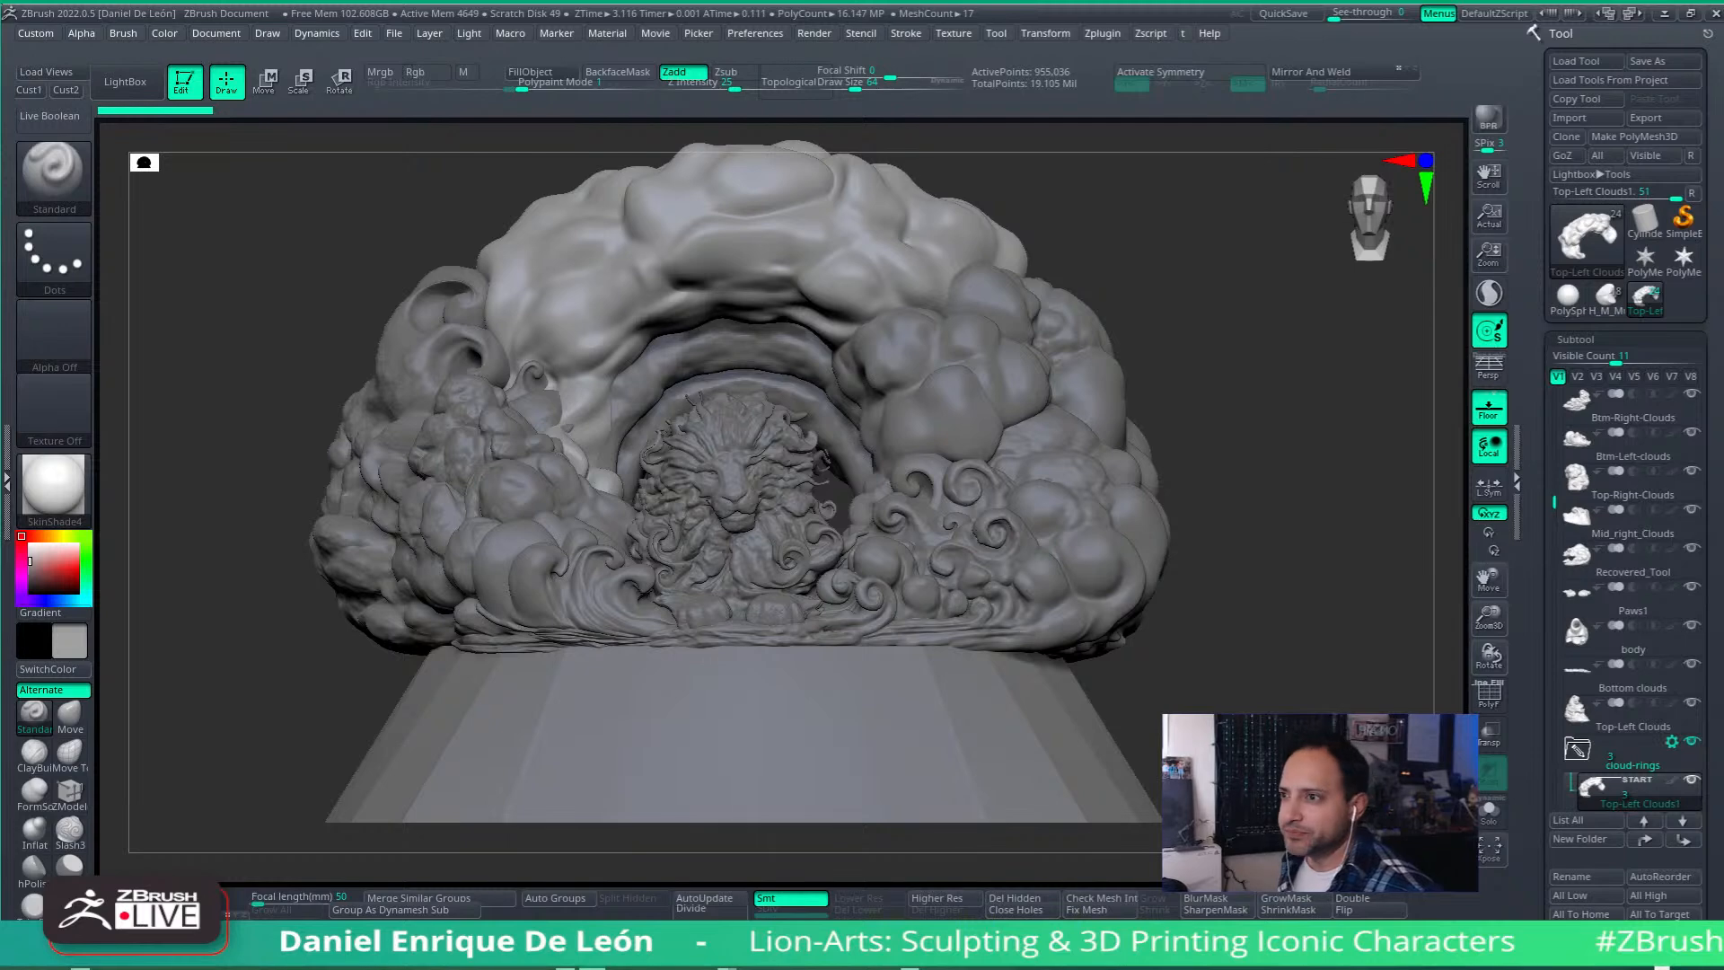
{"action": "left_click_drag", "start_coordinate": [1234, 579], "coordinate": [1243, 603]}
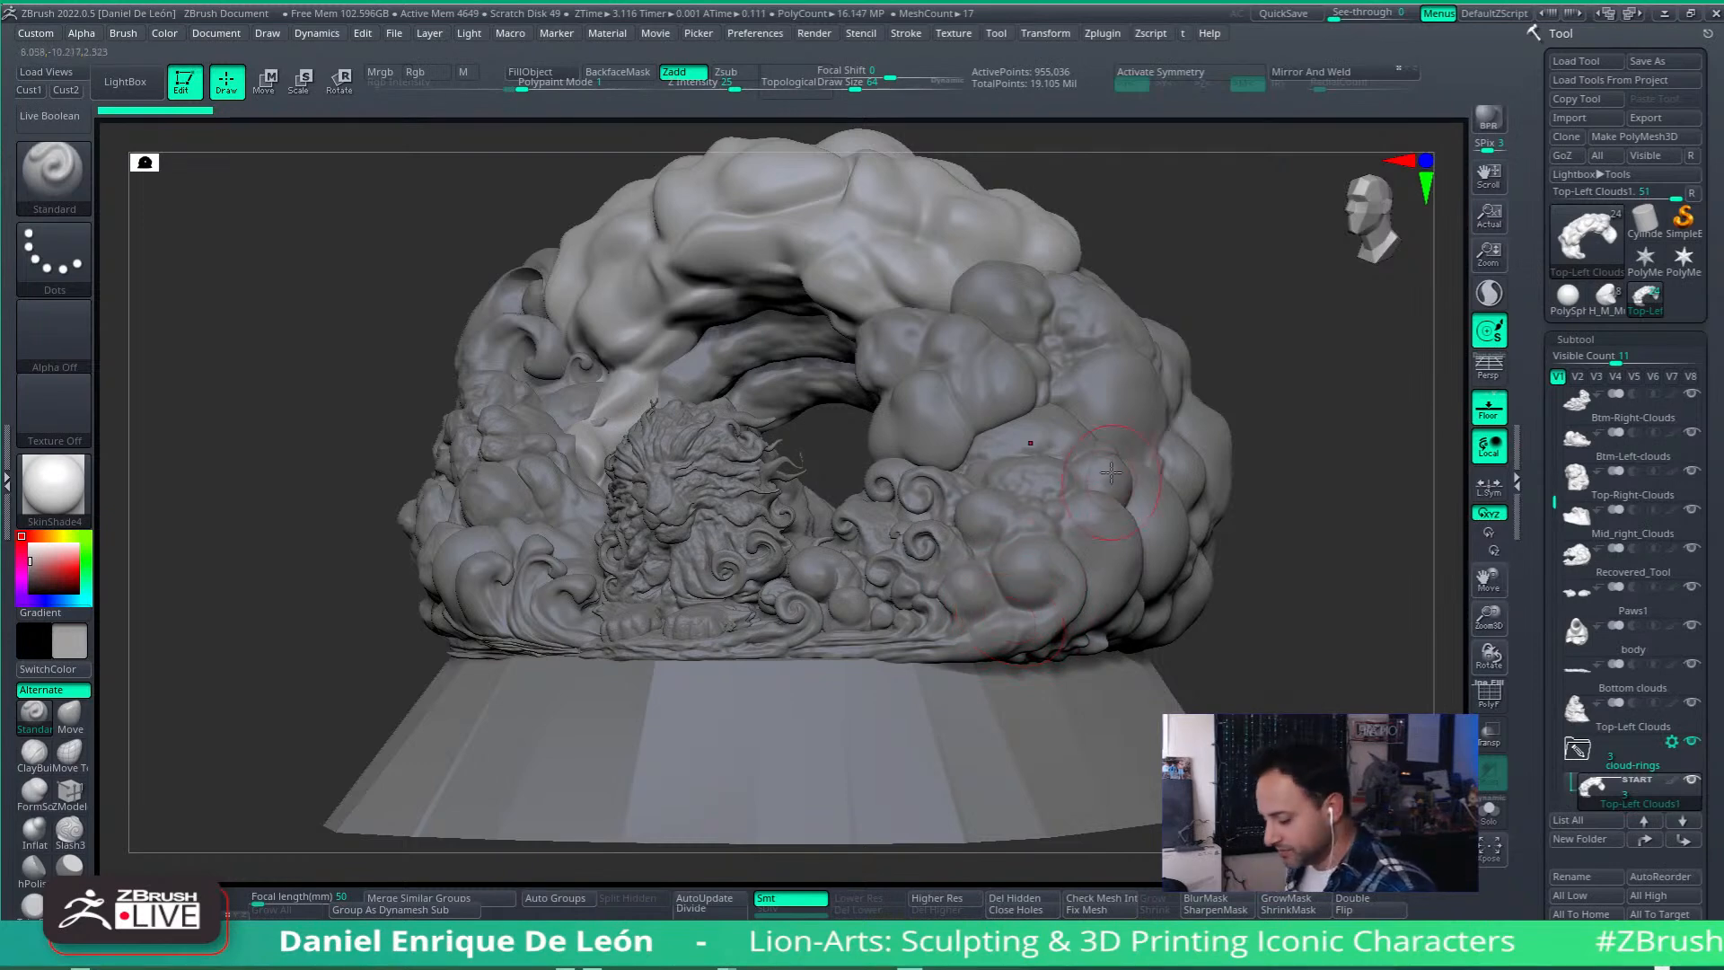
Step: Make the Top-Right-Clouds subtool active and examine how the clouds frame the lion, both up close and from a distance
{"action": "mouse_move", "coordinate": [1067, 503]}
{"action": "right_mouse_down"}
{"action": "mouse_move", "coordinate": [1091, 505]}
{"action": "mouse_move", "coordinate": [1051, 462]}
{"action": "mouse_move", "coordinate": [1097, 431]}
{"action": "mouse_move", "coordinate": [1046, 530]}
{"action": "mouse_move", "coordinate": [1020, 480]}
{"action": "mouse_move", "coordinate": [1026, 525]}
{"action": "mouse_move", "coordinate": [1100, 555]}
{"action": "mouse_move", "coordinate": [1084, 558]}
{"action": "mouse_move", "coordinate": [1173, 532]}
{"action": "right_mouse_up"}
{"action": "left_click", "coordinate": [1100, 436], "text": "alt"}
{"action": "mouse_move", "coordinate": [1165, 600]}
{"action": "right_mouse_down"}
{"action": "mouse_move", "coordinate": [1174, 575]}
{"action": "mouse_move", "coordinate": [1232, 573]}
{"action": "mouse_move", "coordinate": [1196, 579]}
{"action": "right_mouse_up"}
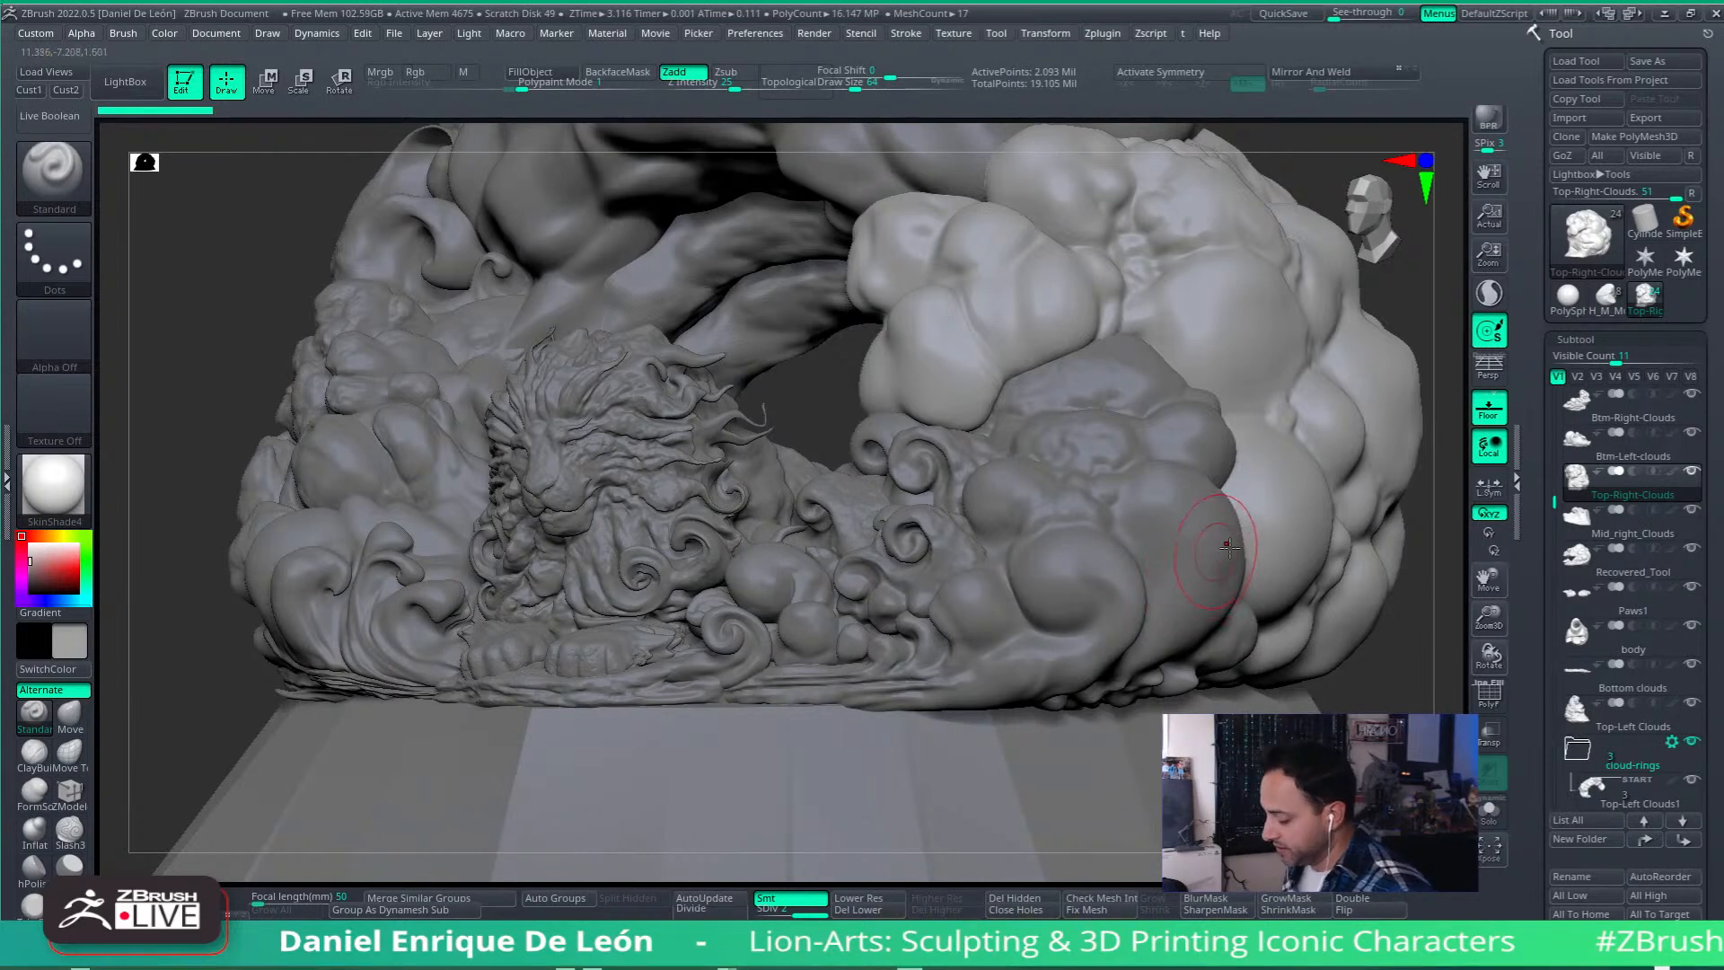
{"action": "right_click_drag", "start_coordinate": [1194, 575], "coordinate": [1172, 524]}
{"action": "right_click_drag", "start_coordinate": [1147, 496], "coordinate": [1201, 544]}
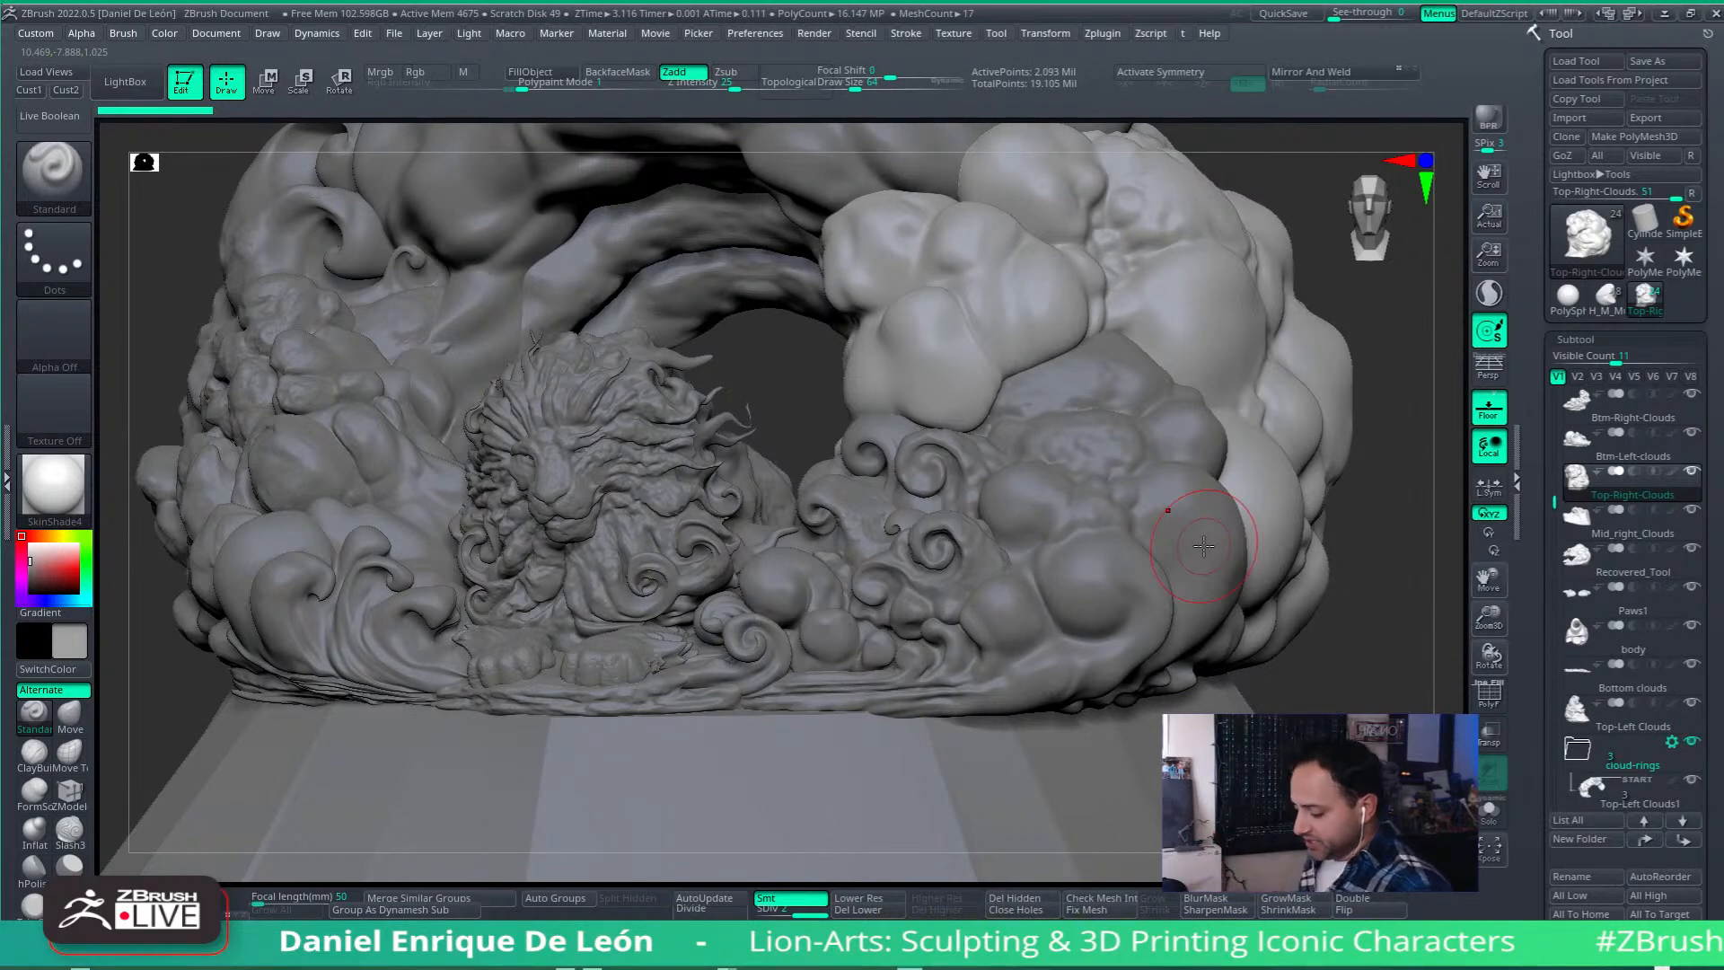
{"action": "right_click_drag", "start_coordinate": [1084, 550], "coordinate": [1112, 562]}
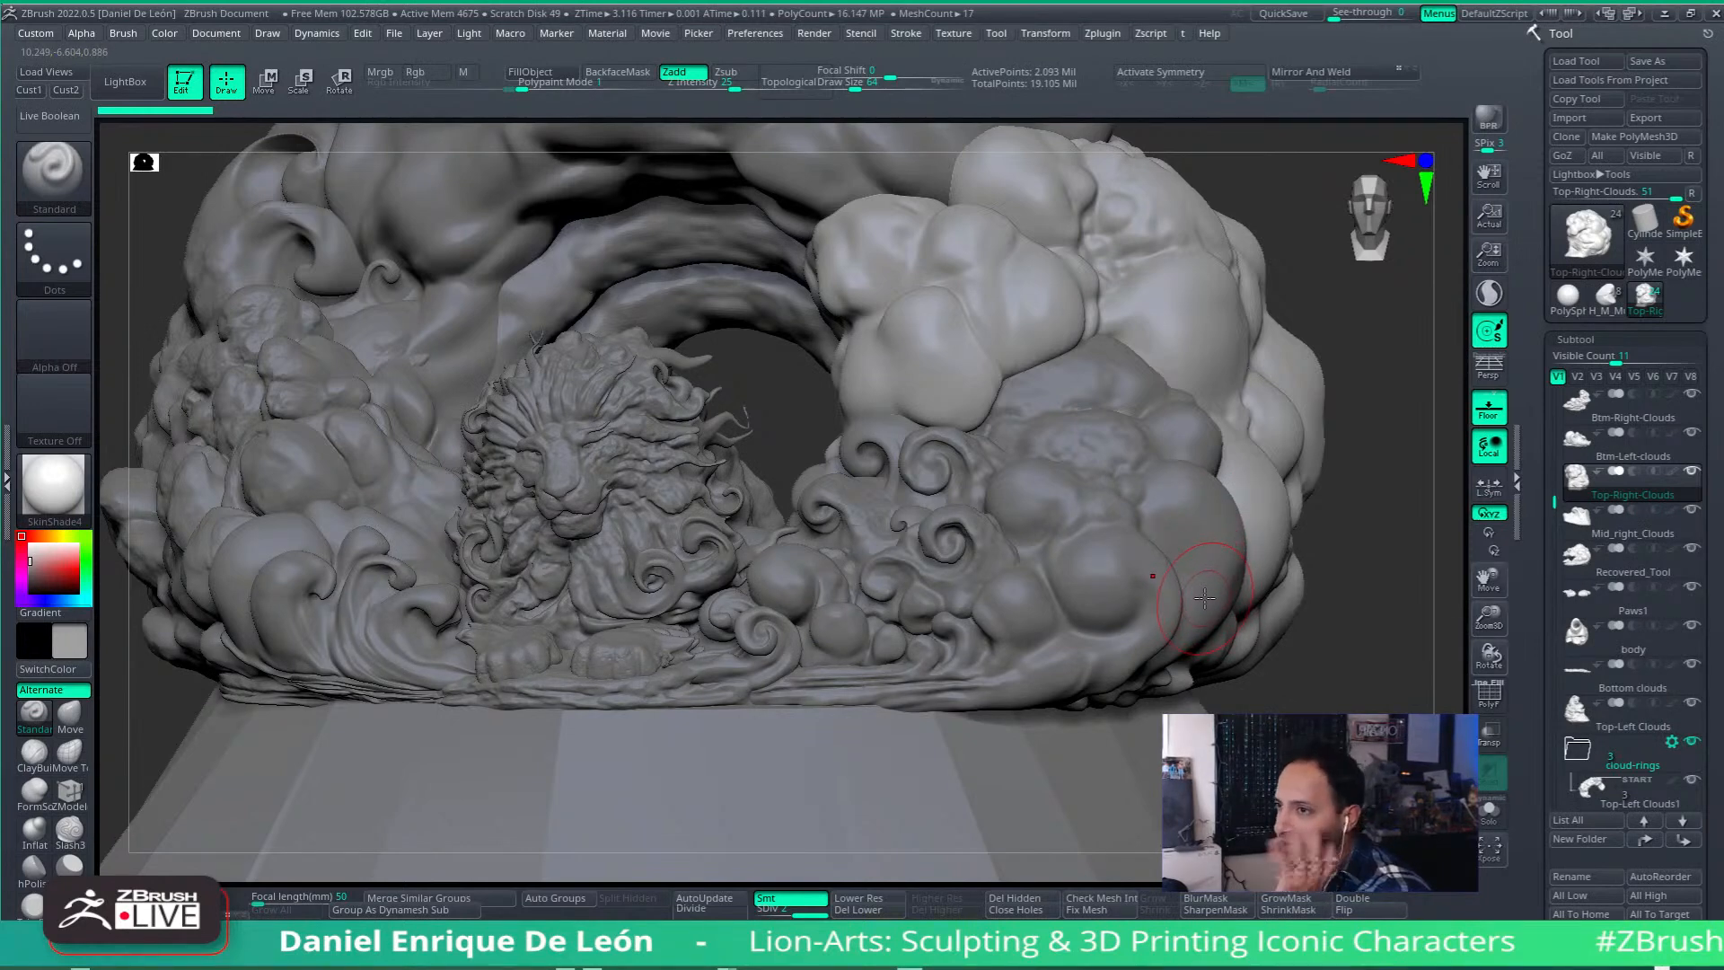
{"action": "mouse_move", "coordinate": [1187, 522]}
{"action": "right_mouse_down"}
{"action": "mouse_move", "coordinate": [1163, 549]}
{"action": "mouse_move", "coordinate": [1075, 559]}
{"action": "mouse_move", "coordinate": [1097, 565]}
{"action": "mouse_move", "coordinate": [1103, 602]}
{"action": "mouse_move", "coordinate": [1163, 606]}
{"action": "mouse_move", "coordinate": [1158, 574]}
{"action": "mouse_move", "coordinate": [1172, 633]}
{"action": "mouse_move", "coordinate": [1146, 569]}
{"action": "mouse_move", "coordinate": [1086, 553]}
{"action": "mouse_move", "coordinate": [1102, 573]}
{"action": "right_mouse_up"}
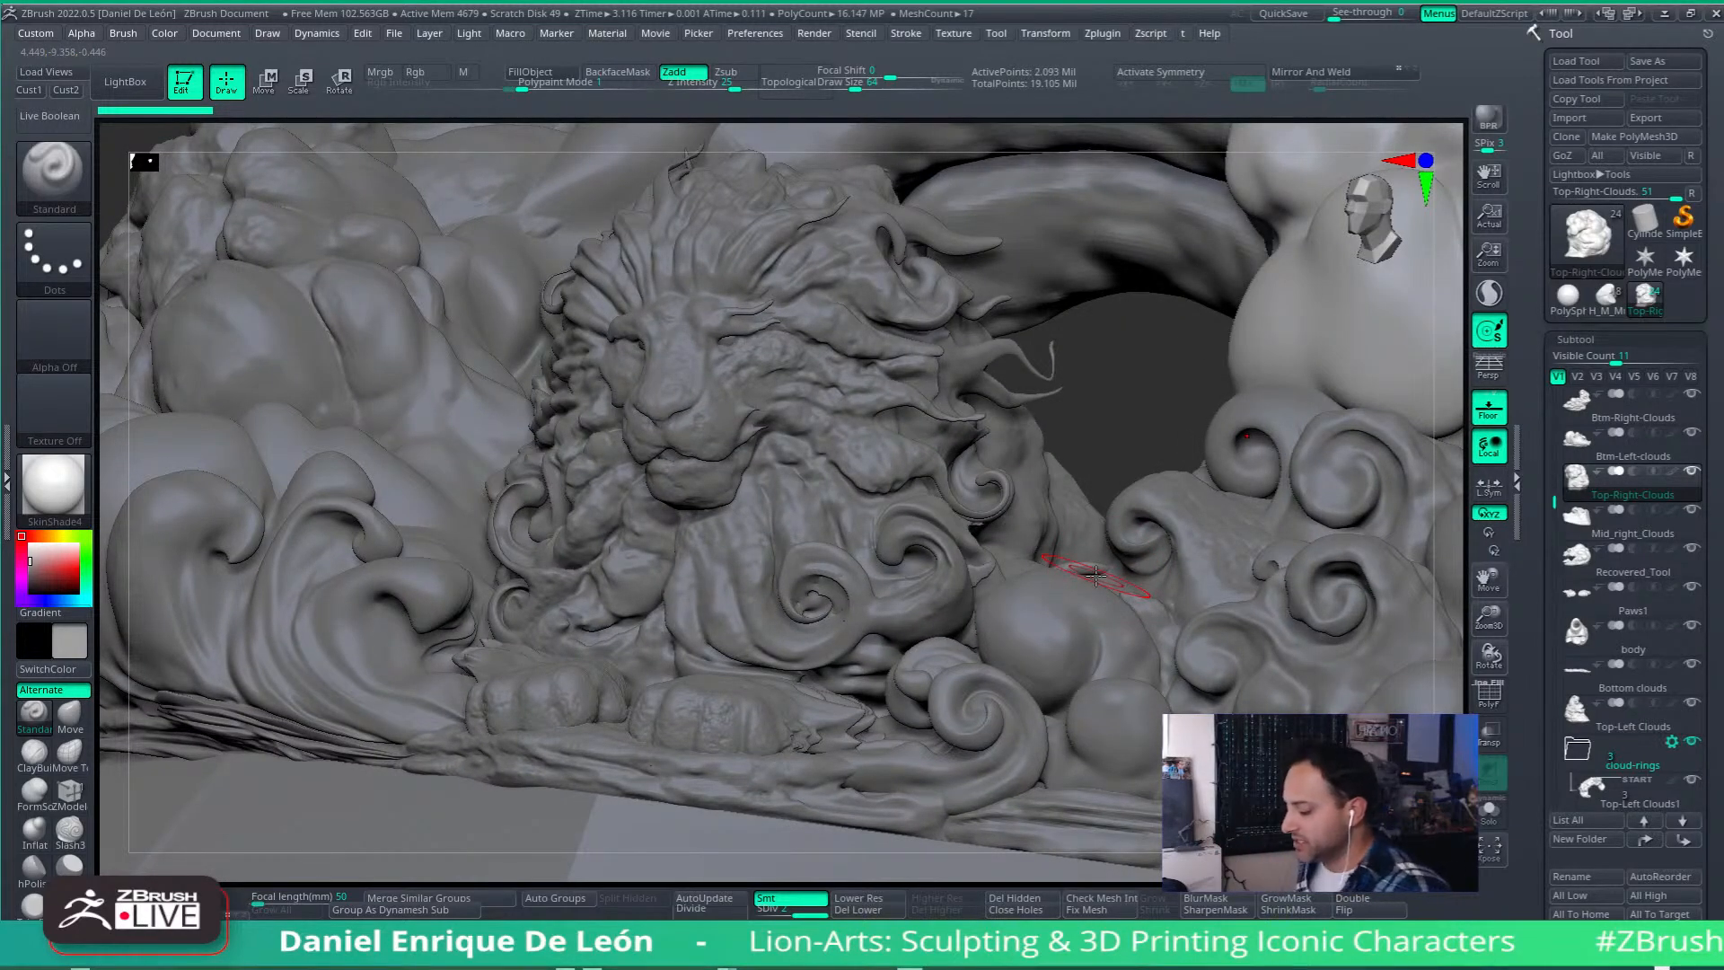
{"action": "mouse_move", "coordinate": [1096, 573]}
{"action": "right_mouse_down"}
{"action": "mouse_move", "coordinate": [1113, 413]}
{"action": "mouse_move", "coordinate": [1421, 653]}
{"action": "mouse_move", "coordinate": [1116, 500]}
{"action": "mouse_move", "coordinate": [1113, 564]}
{"action": "right_mouse_up"}
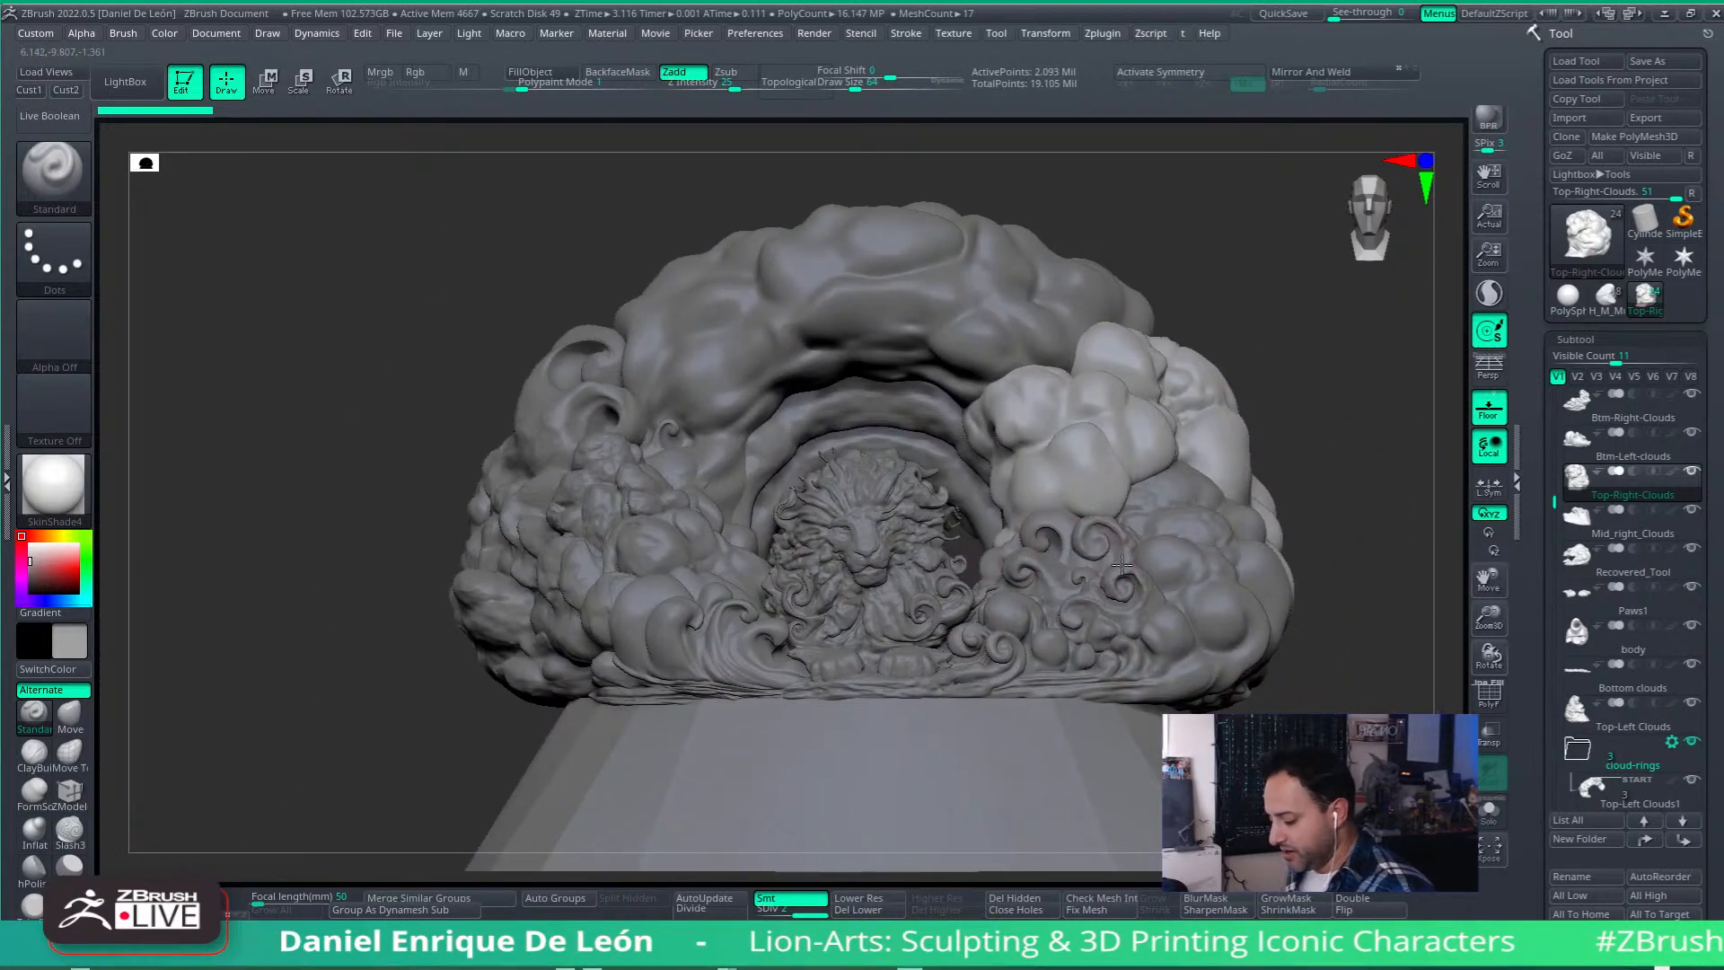
{"action": "right_click_drag", "start_coordinate": [1226, 561], "coordinate": [1164, 587], "text": "ctrl"}
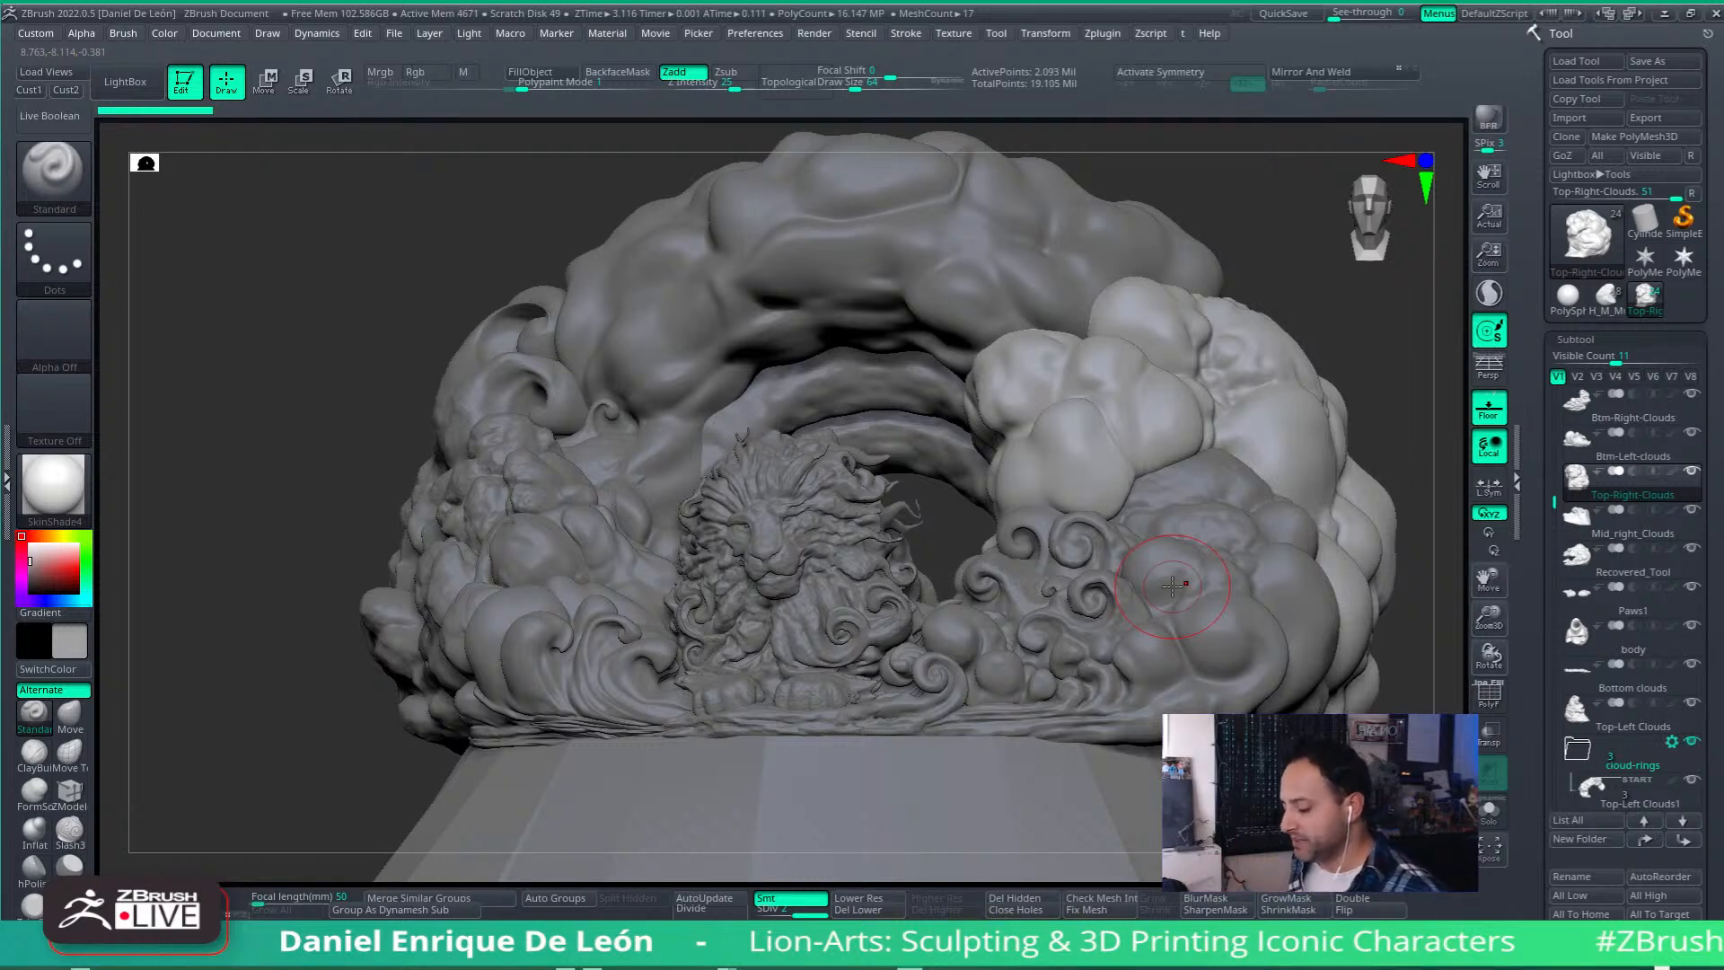
{"action": "mouse_move", "coordinate": [1108, 566]}
{"action": "right_mouse_down"}
{"action": "mouse_move", "coordinate": [1134, 629]}
{"action": "mouse_move", "coordinate": [1123, 570]}
{"action": "mouse_move", "coordinate": [1163, 563]}
{"action": "mouse_move", "coordinate": [1155, 546]}
{"action": "mouse_move", "coordinate": [1139, 560]}
{"action": "right_mouse_up"}
{"action": "right_click_drag", "start_coordinate": [943, 601], "coordinate": [1021, 508]}
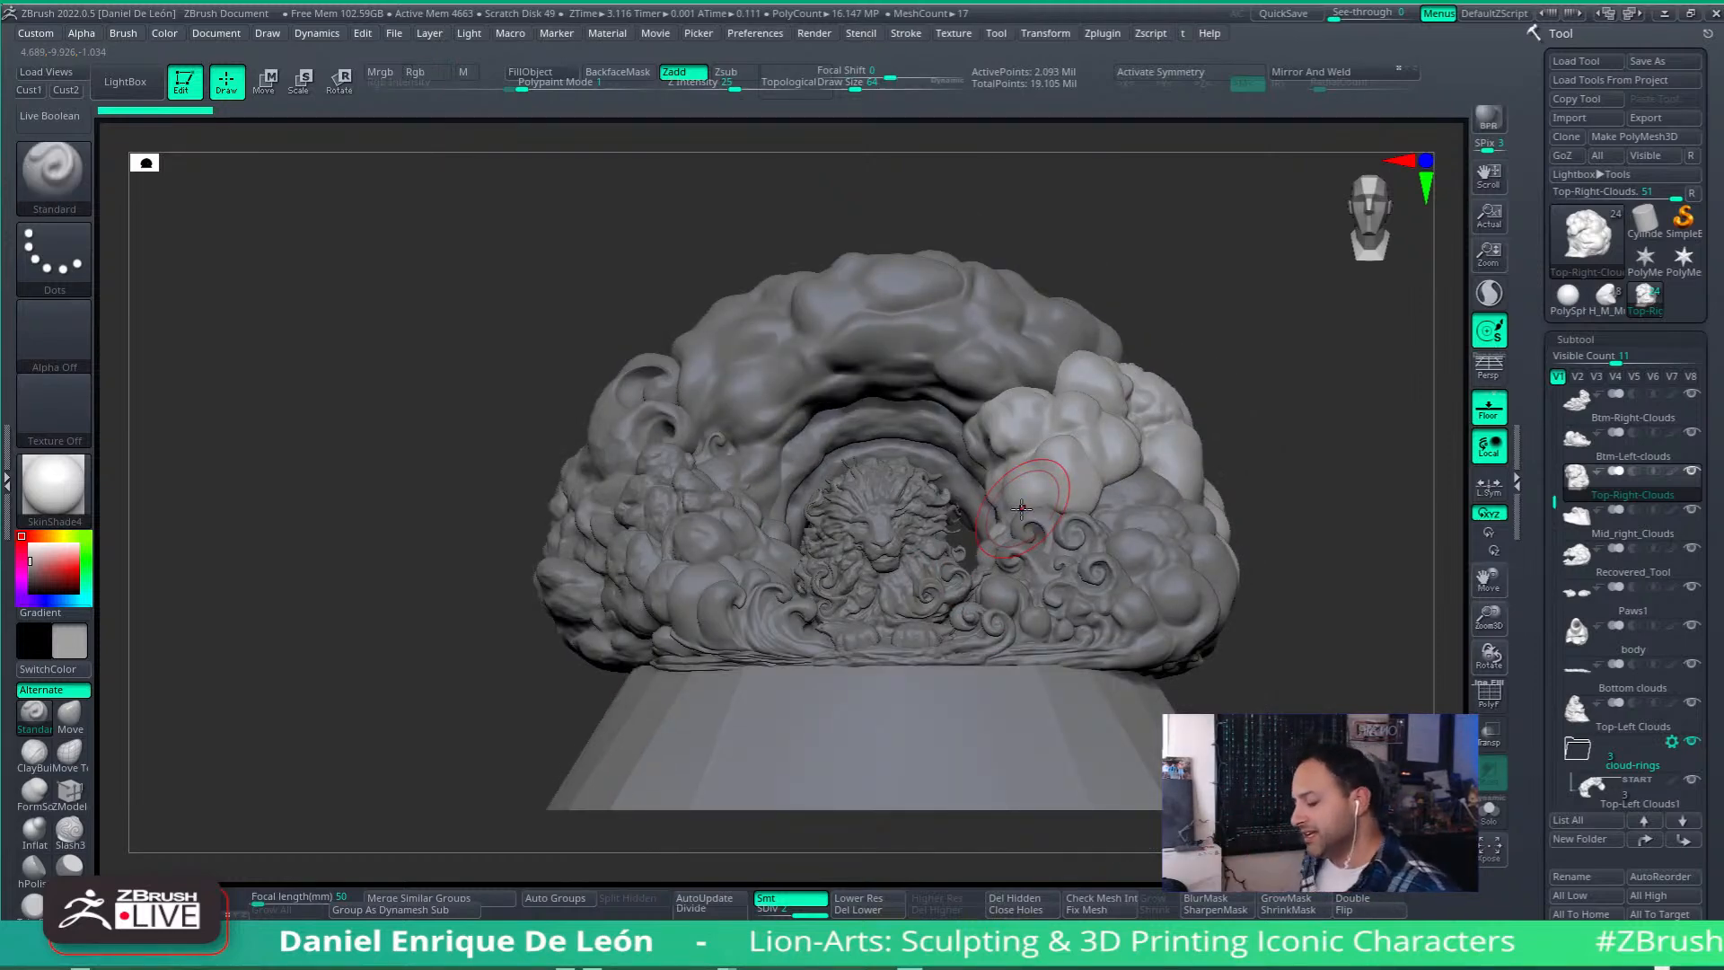
{"action": "right_click_drag", "start_coordinate": [922, 565], "coordinate": [1051, 517], "text": "alt"}
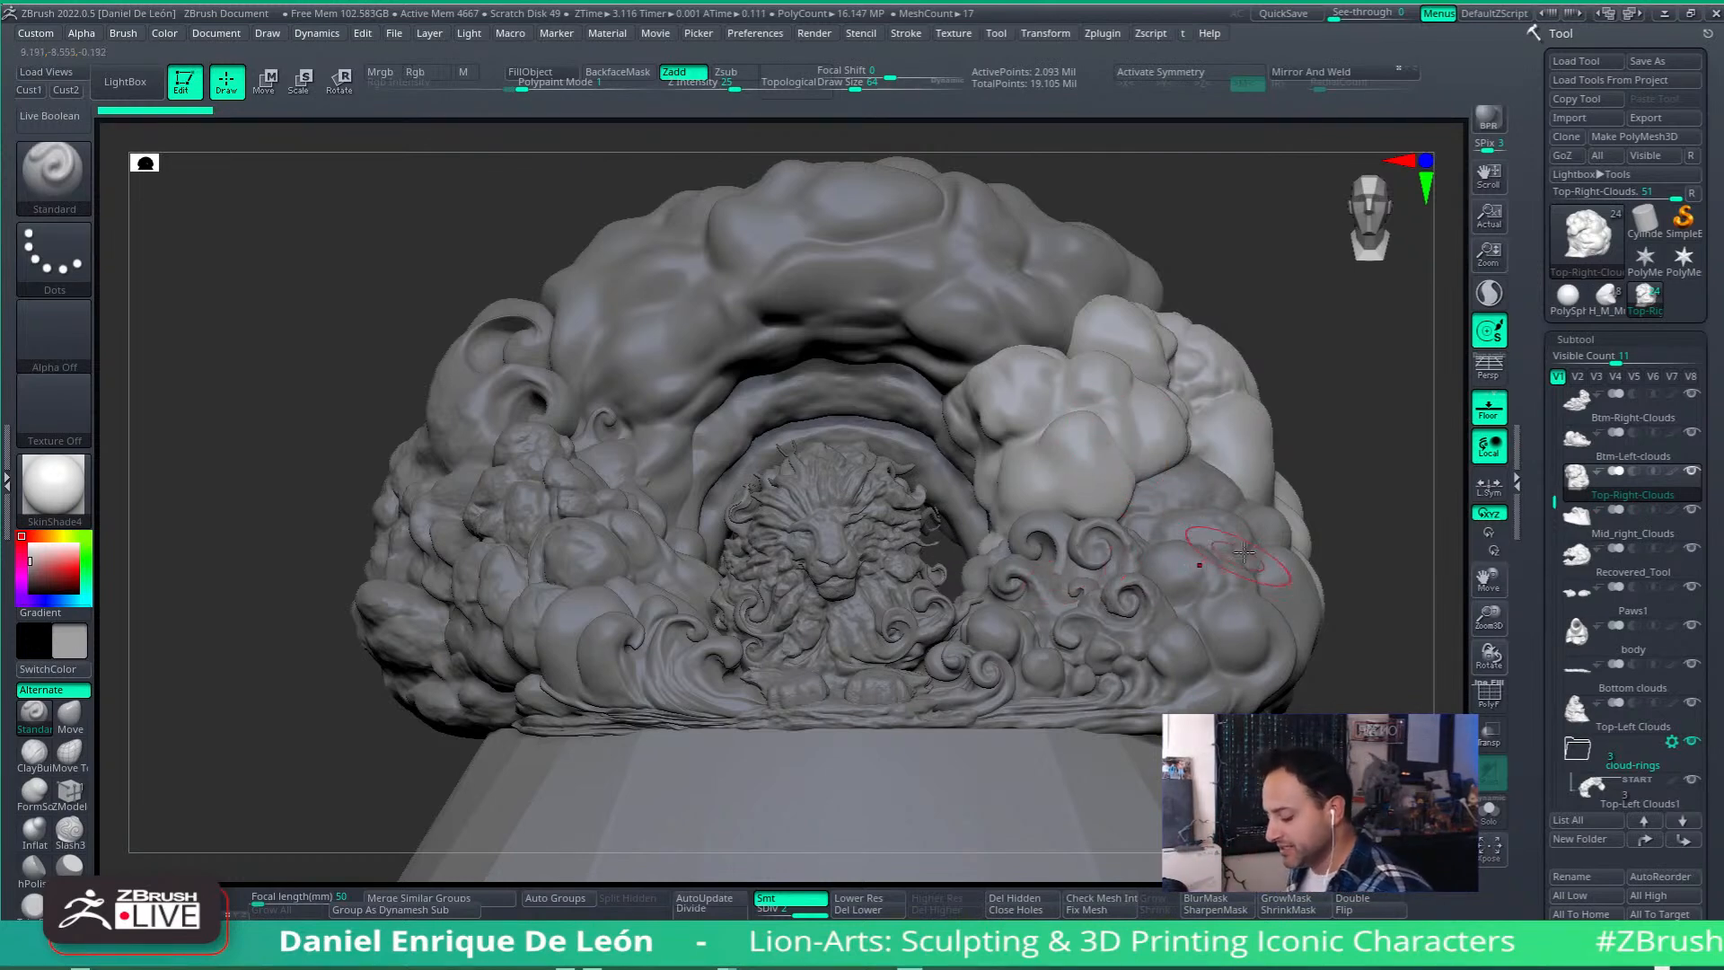
{"action": "right_click_drag", "start_coordinate": [1064, 536], "coordinate": [1030, 474], "text": "alt"}
{"action": "mouse_move", "coordinate": [1207, 477]}
{"action": "right_mouse_down"}
{"action": "mouse_move", "coordinate": [1059, 466]}
{"action": "mouse_move", "coordinate": [919, 566]}
{"action": "mouse_move", "coordinate": [951, 584]}
{"action": "mouse_move", "coordinate": [1001, 533]}
{"action": "right_mouse_up"}
Step: Make the lion subtool active, centre the transform gizmo on it and lower the pivot to the paws
{"action": "left_click", "coordinate": [790, 579], "text": "alt"}
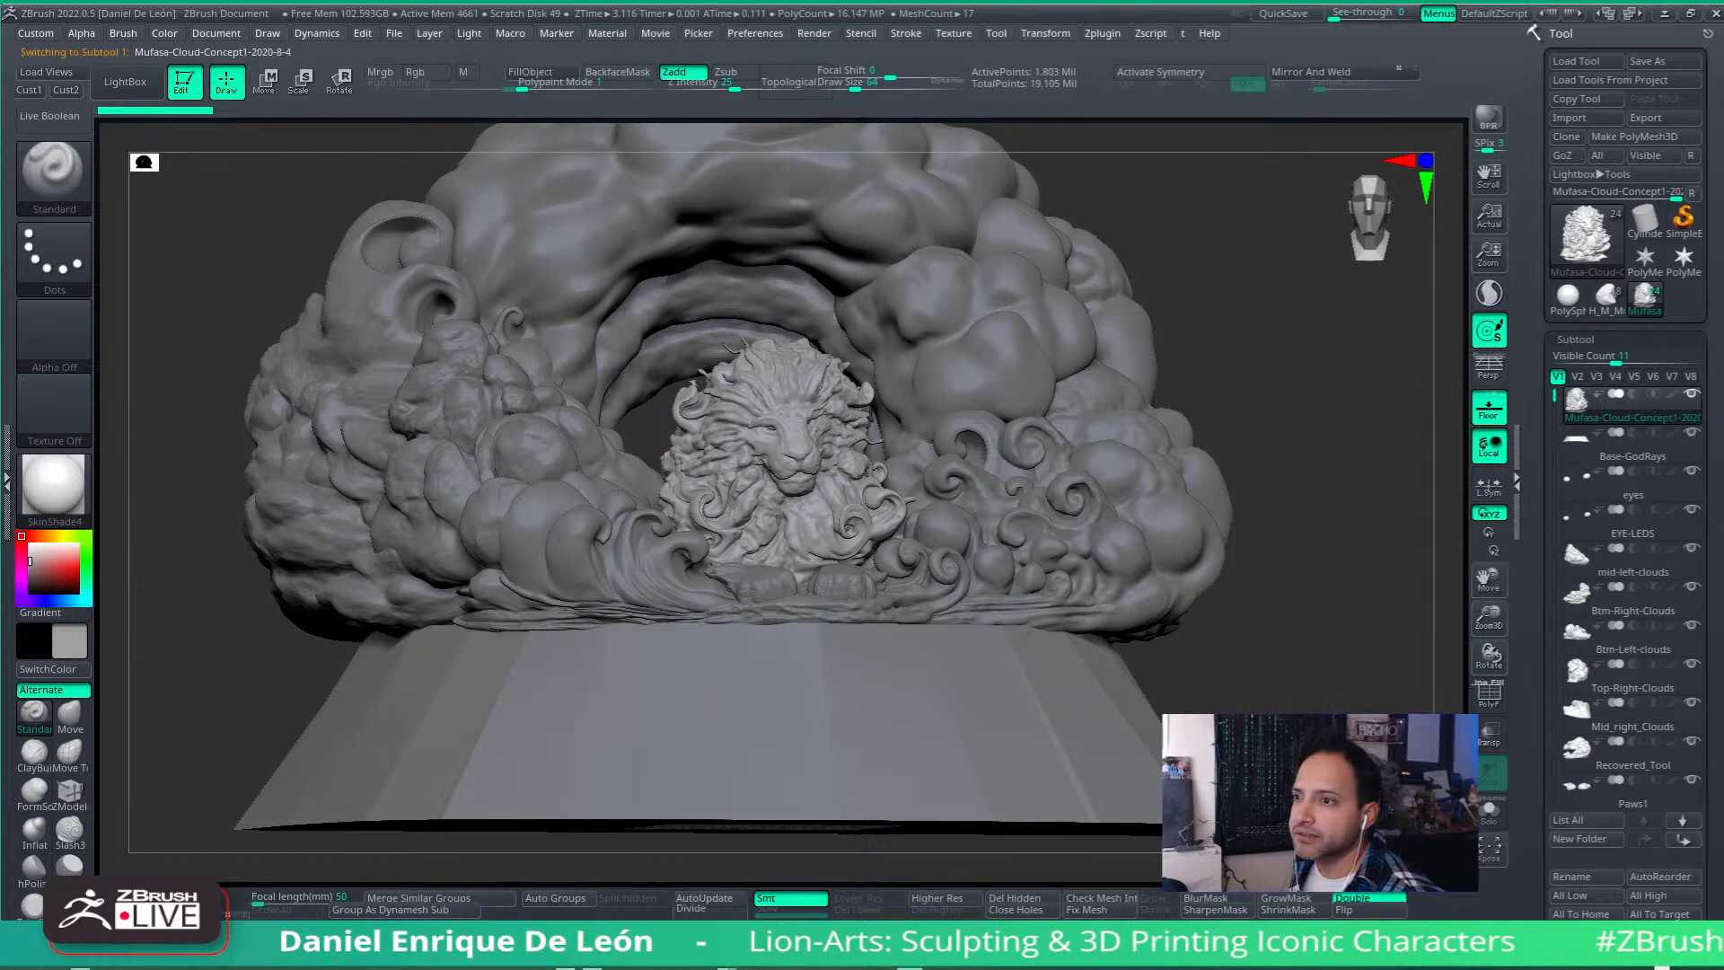
{"action": "key", "text": "space"}
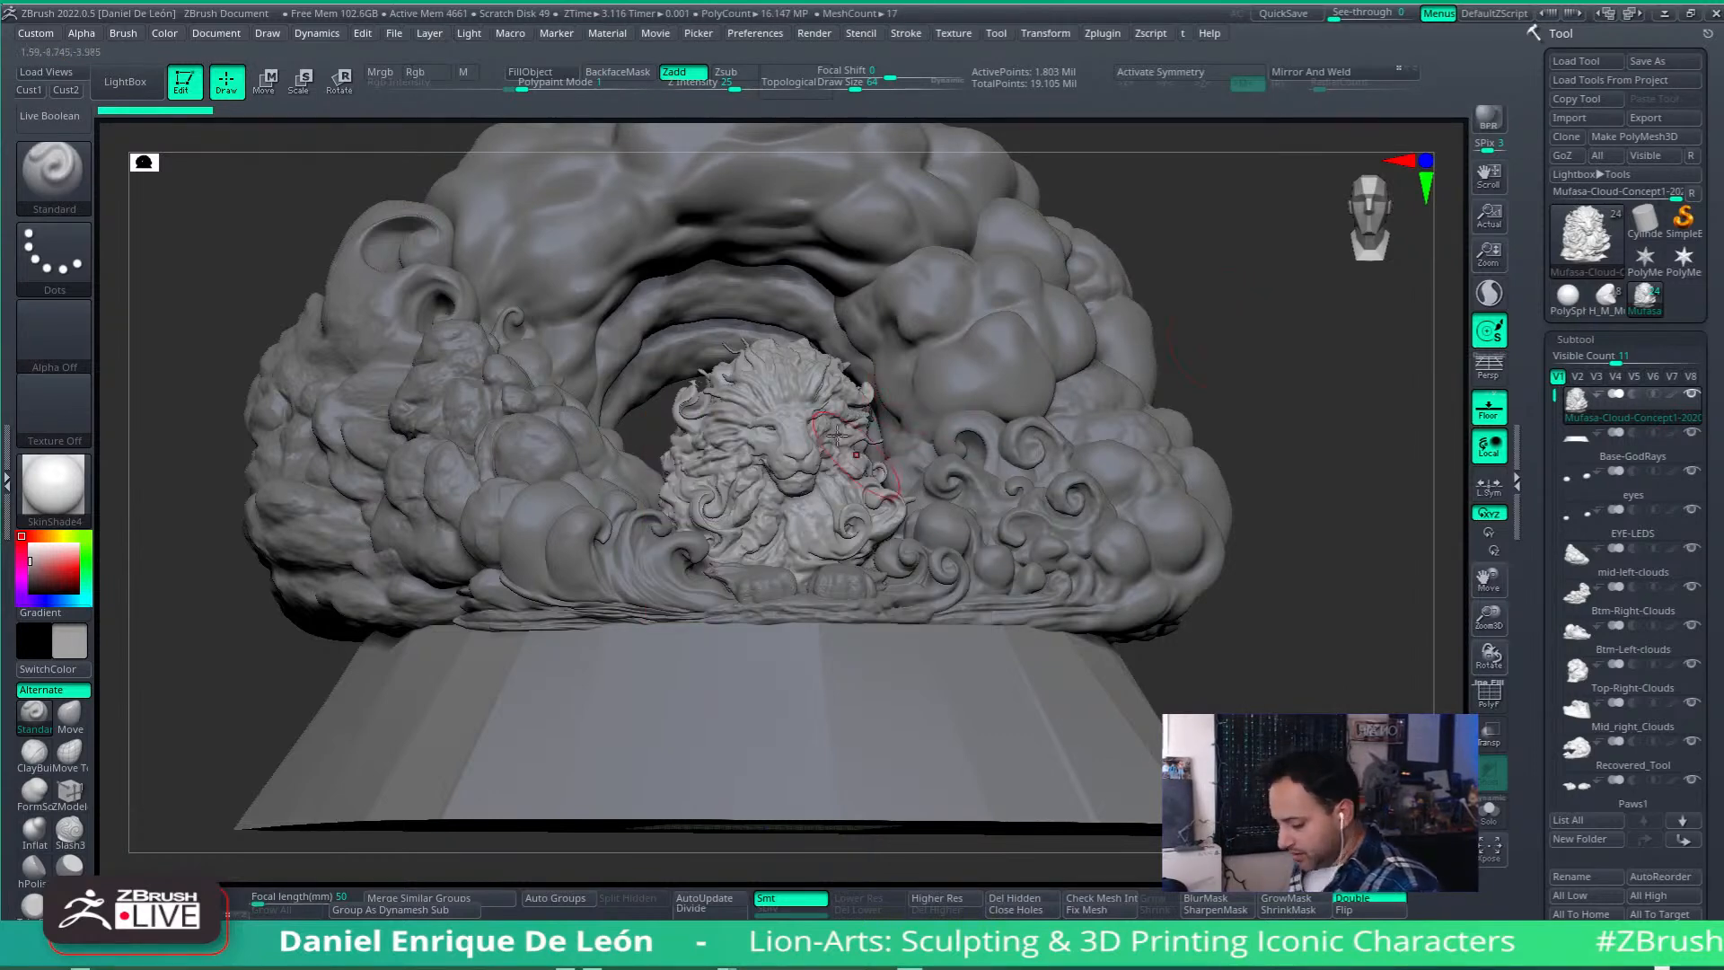
{"action": "scroll", "coordinate": [909, 486], "scroll_direction": "up", "scroll_amount": 5}
{"action": "right_click_drag", "start_coordinate": [909, 486], "coordinate": [844, 480]}
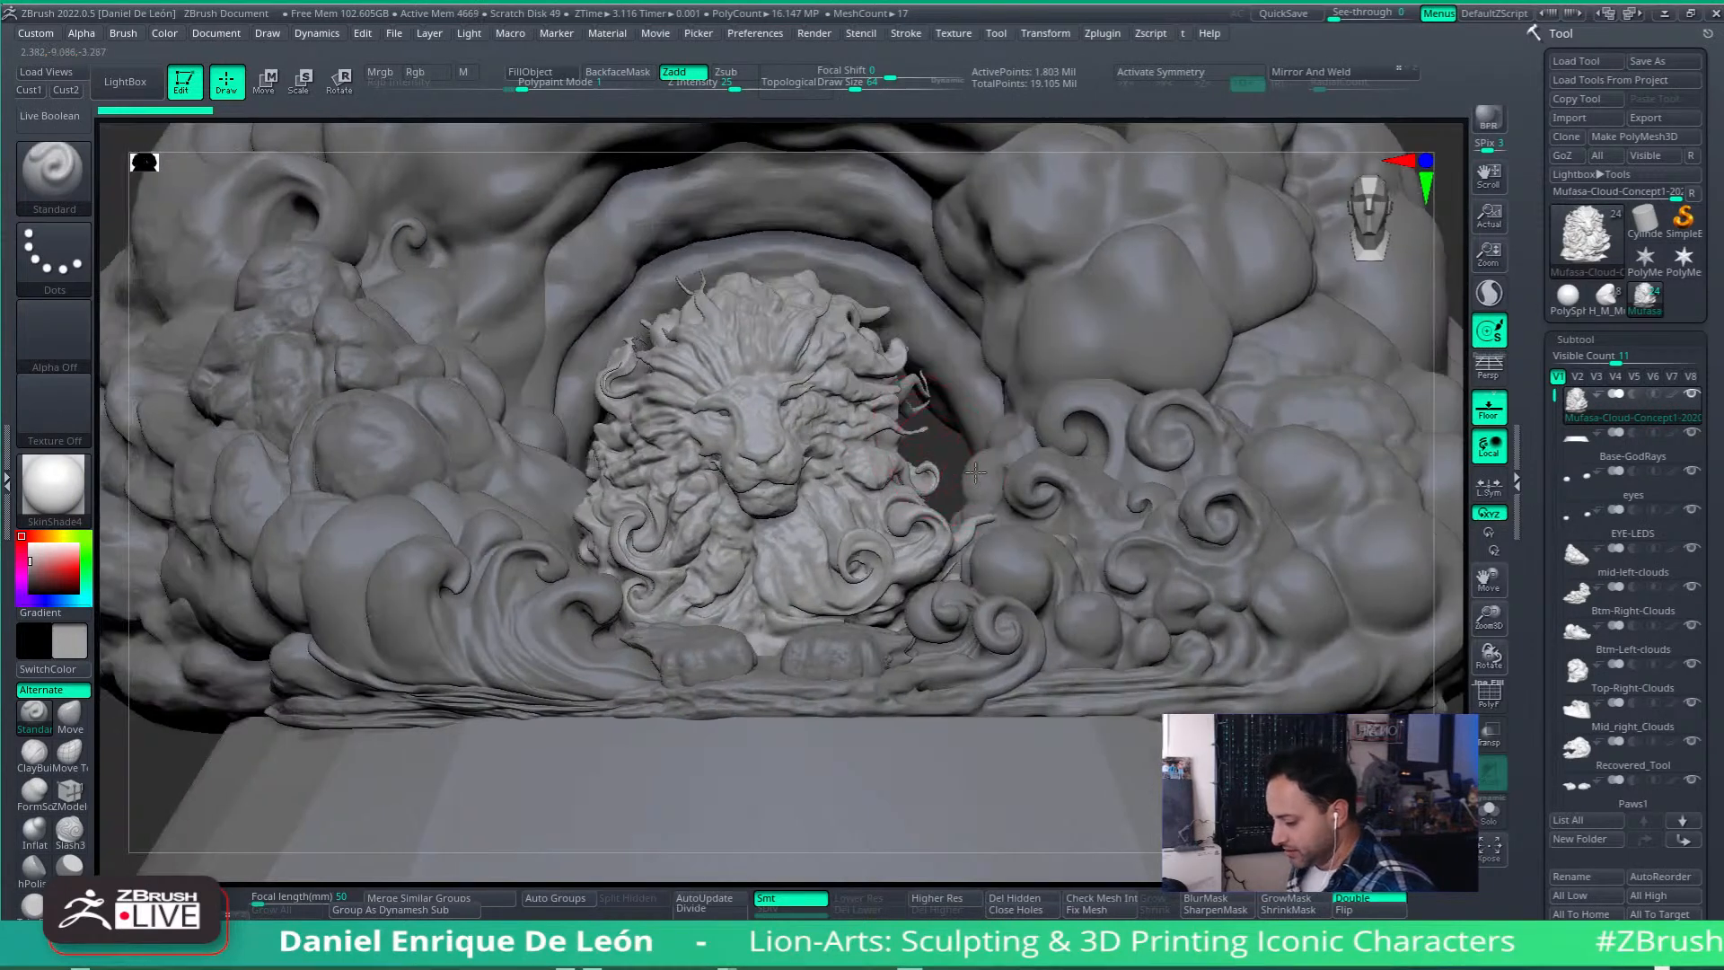
{"action": "right_click_drag", "start_coordinate": [1006, 465], "coordinate": [1043, 475], "text": "alt"}
{"action": "left_click", "coordinate": [338, 82]}
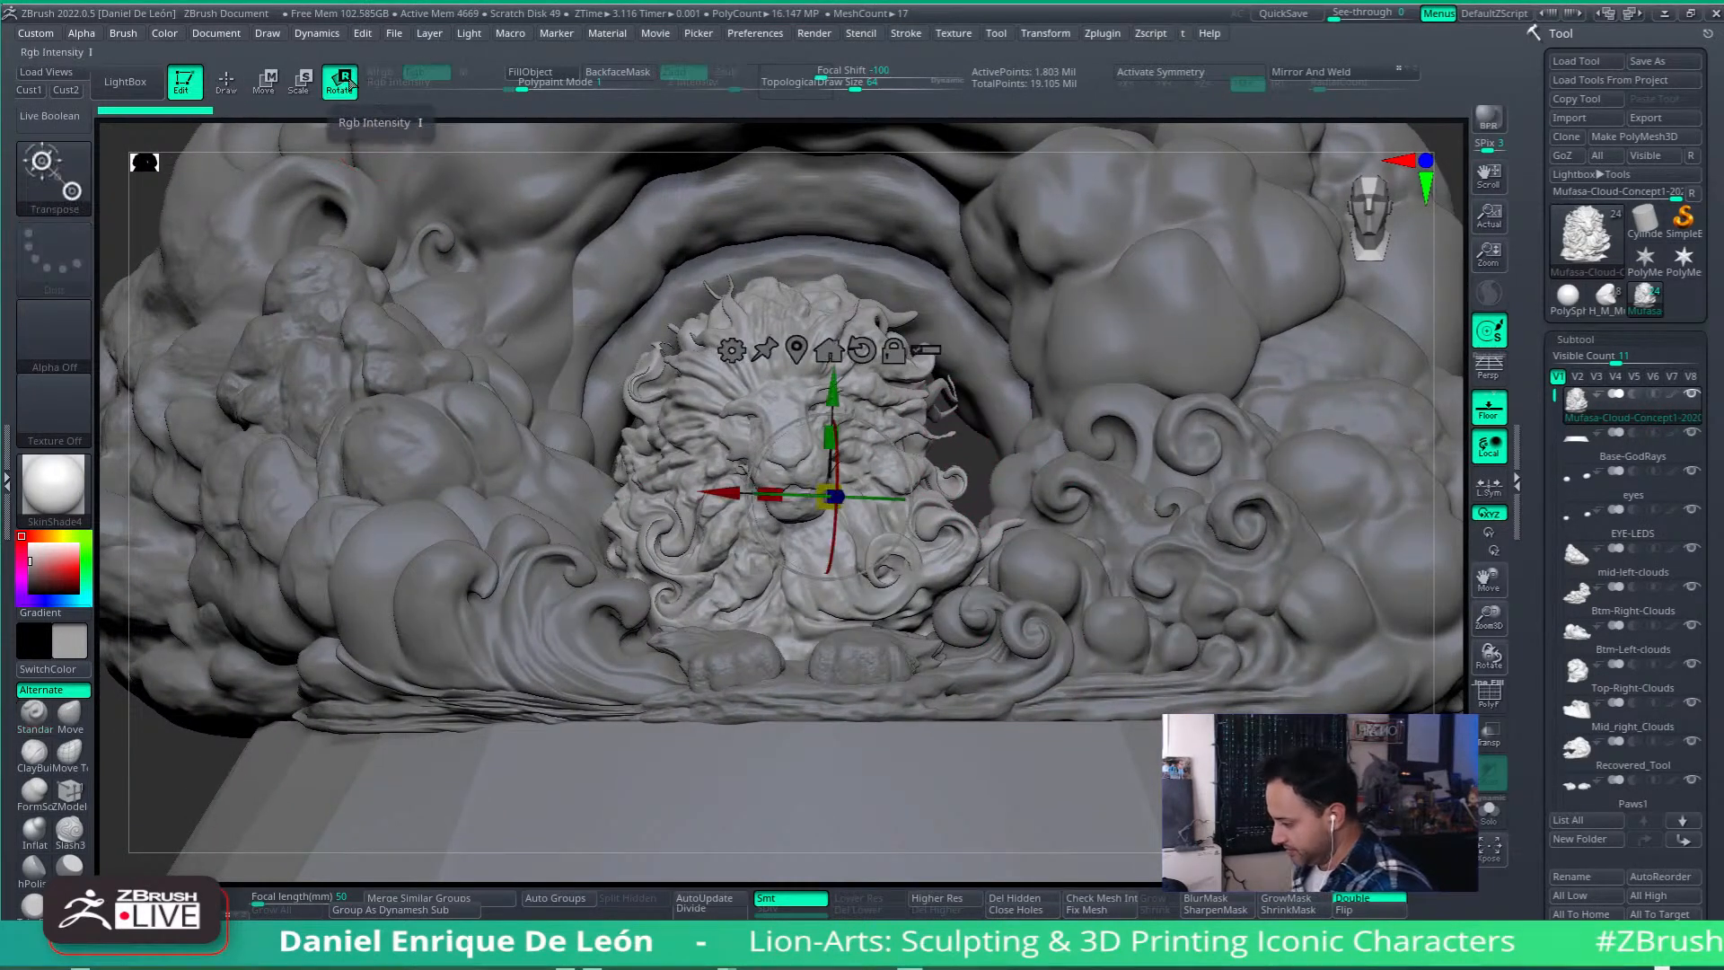
{"action": "left_click", "coordinate": [301, 83]}
{"action": "left_click", "coordinate": [894, 350]}
{"action": "left_click", "coordinate": [859, 352]}
{"action": "left_click", "coordinate": [795, 350]}
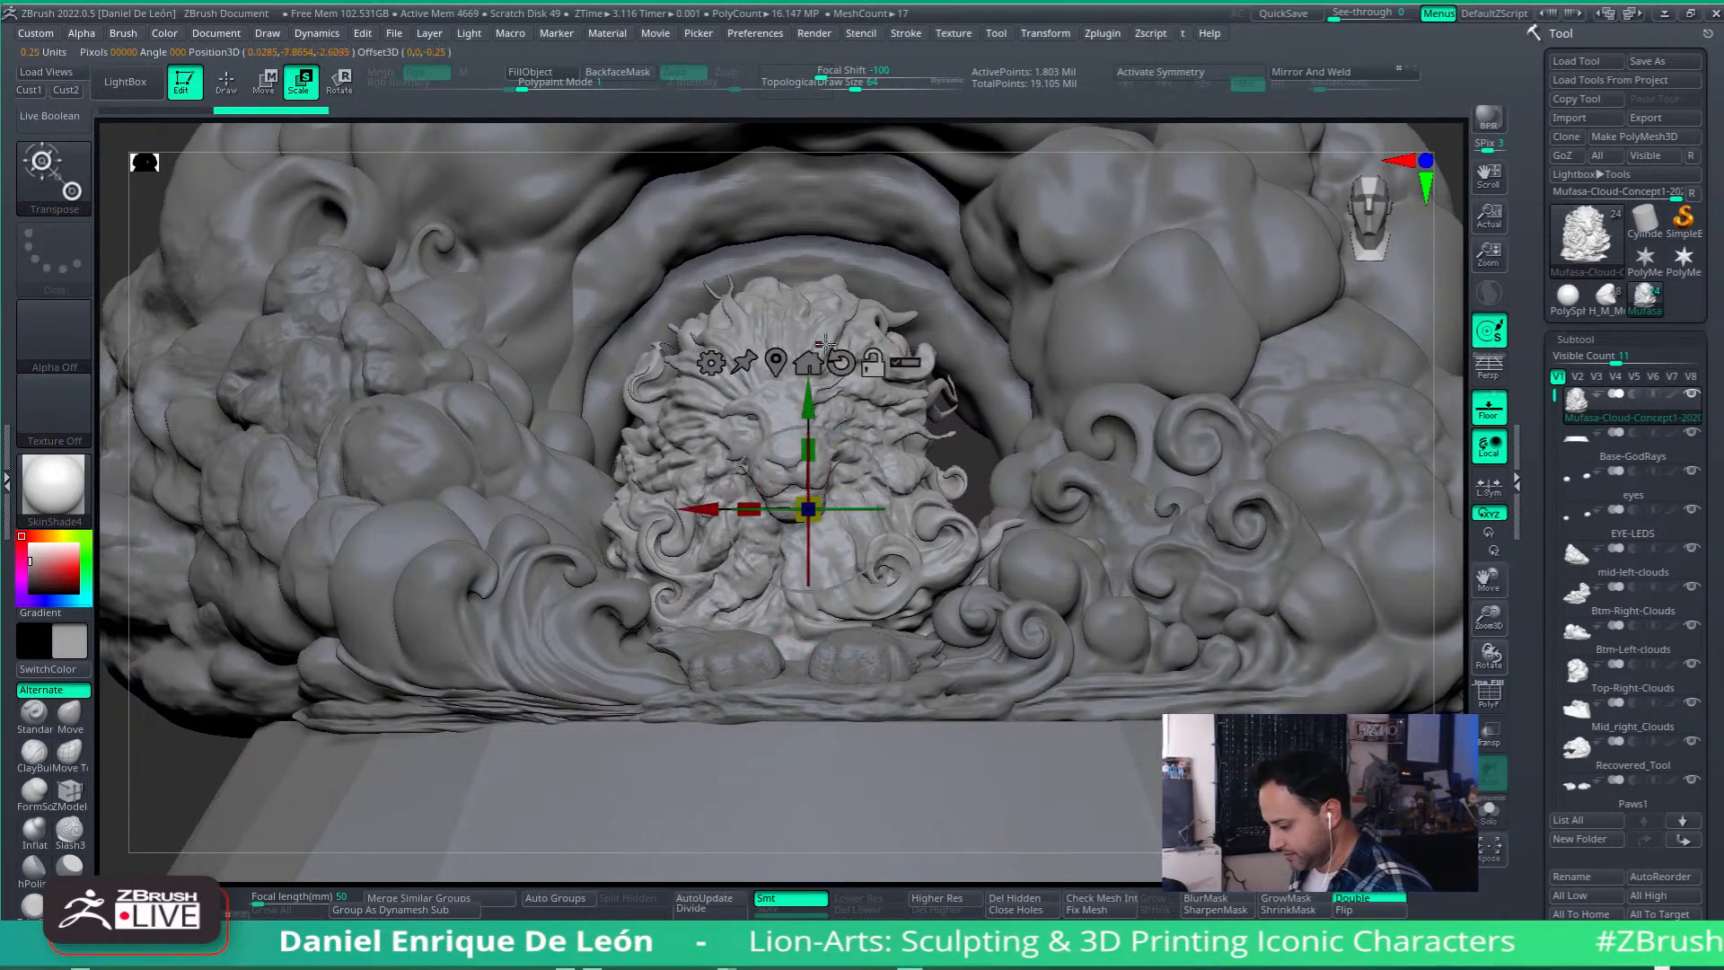
{"action": "left_click_drag", "start_coordinate": [805, 396], "coordinate": [803, 522]}
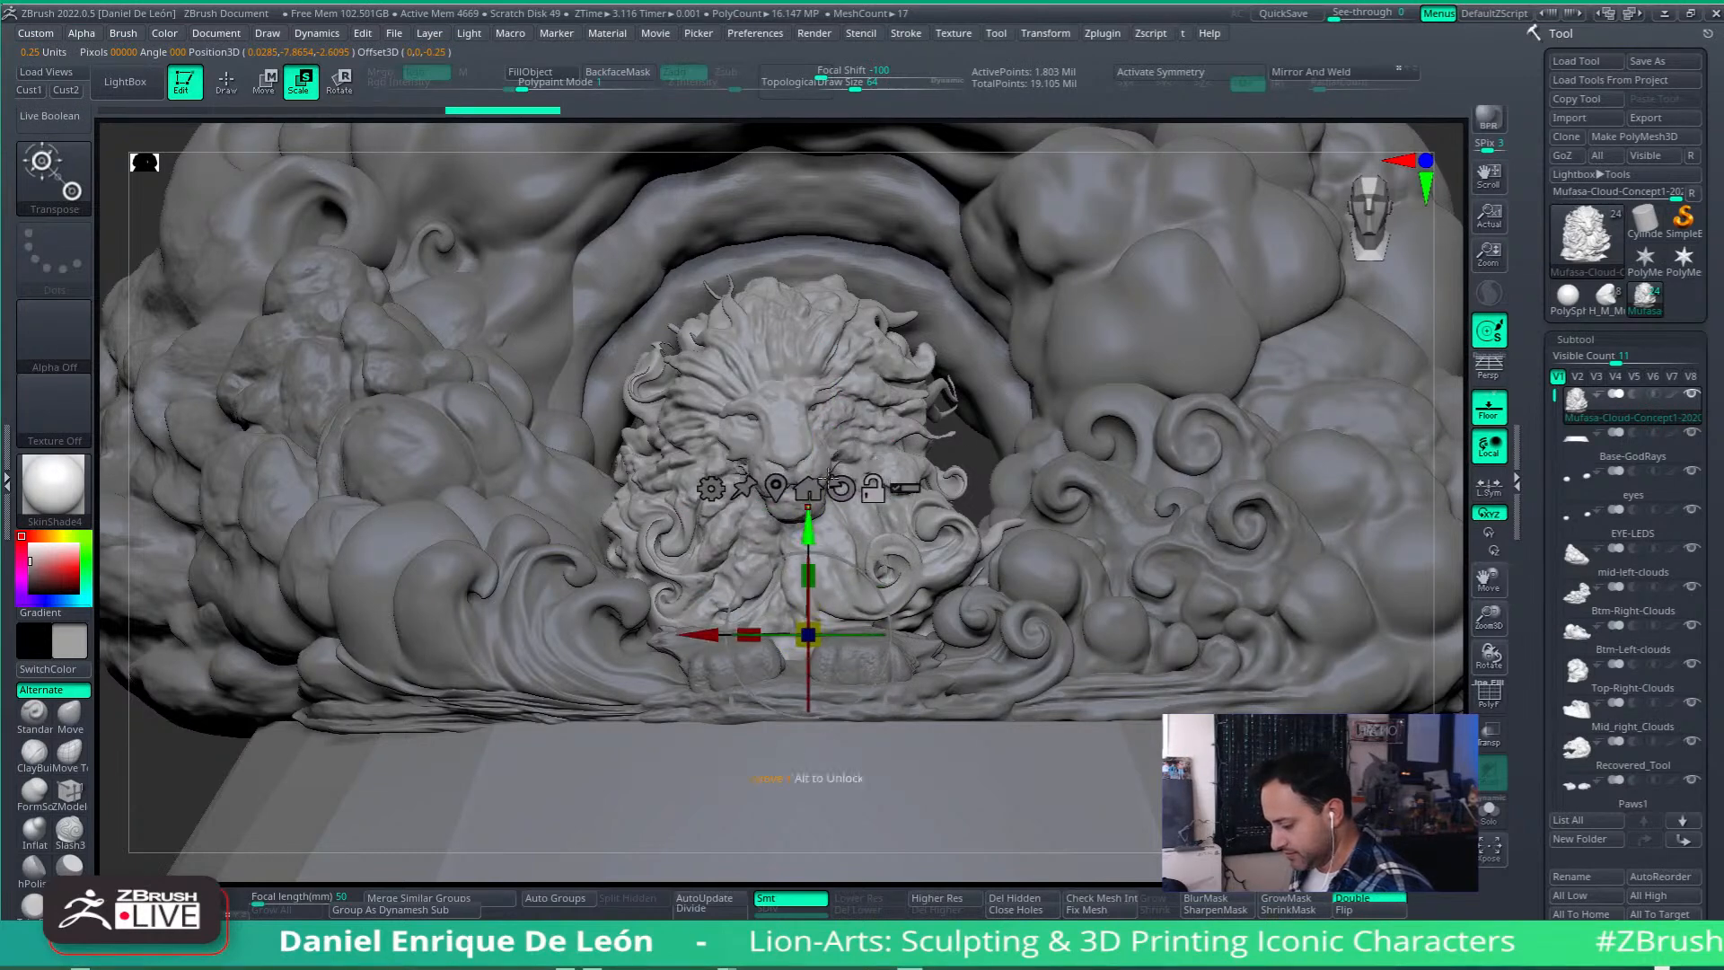
{"action": "left_click", "coordinate": [873, 488]}
Step: Scale the lion up uniformly from its base and check its fit among the clouds from the front and side
{"action": "right_click_drag", "start_coordinate": [934, 588], "coordinate": [953, 484]}
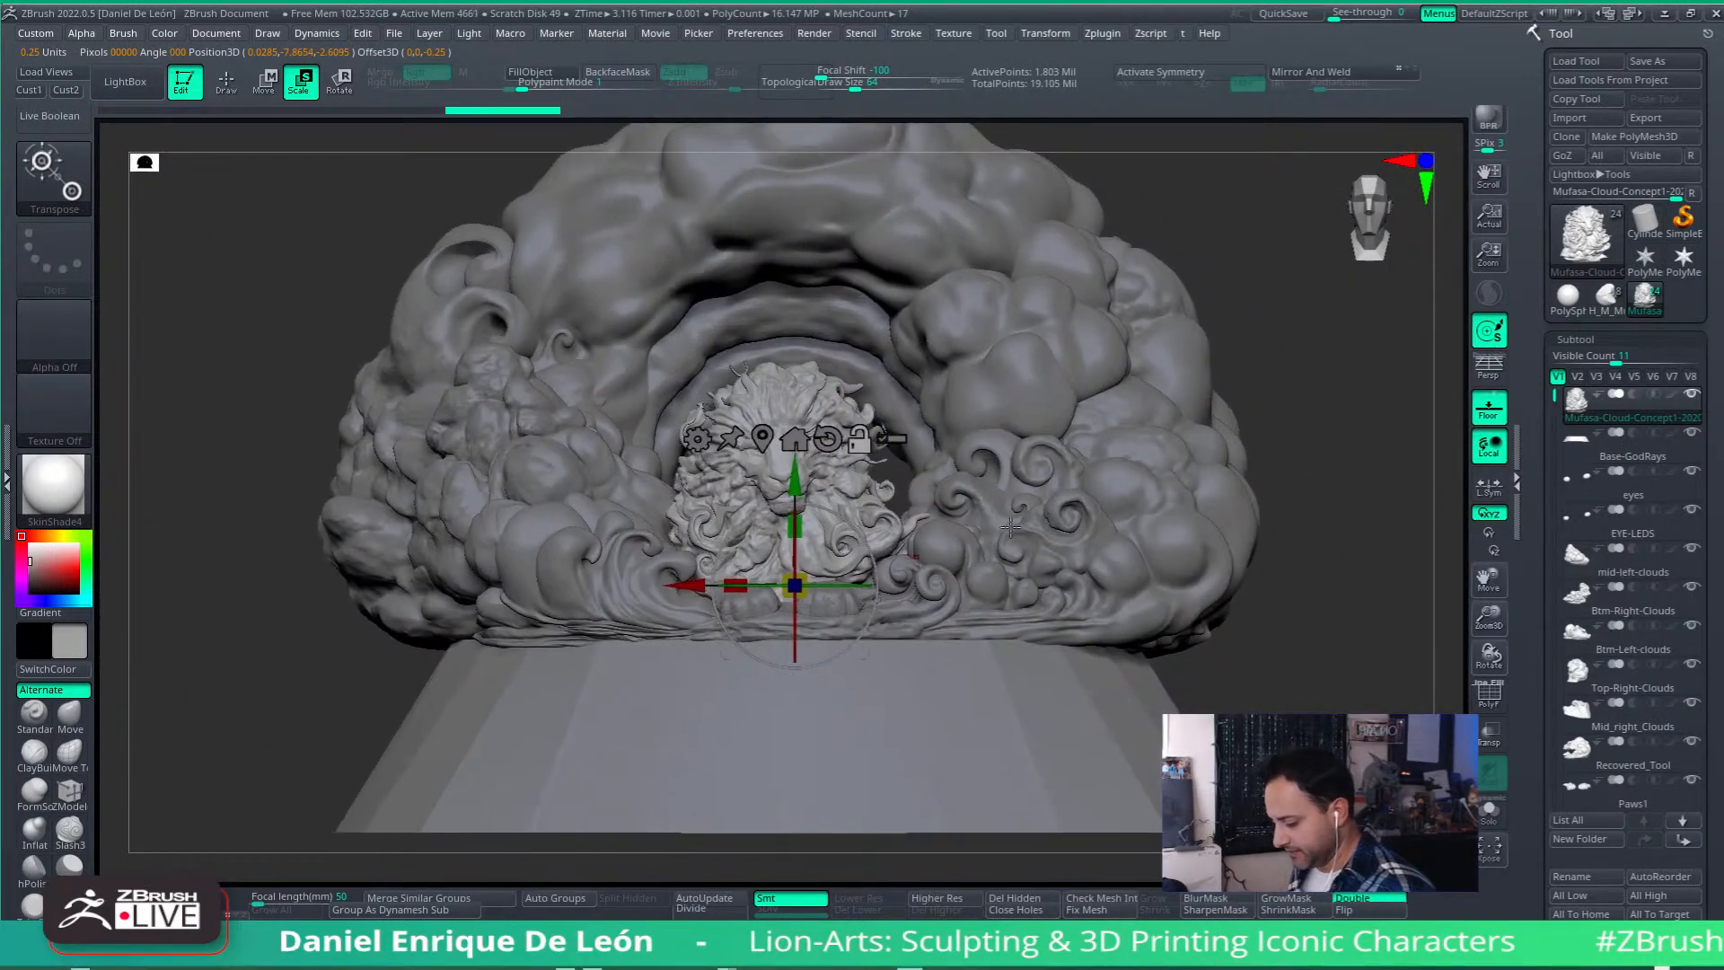
{"action": "left_click_drag", "start_coordinate": [795, 586], "coordinate": [844, 551]}
{"action": "right_click_drag", "start_coordinate": [1222, 476], "coordinate": [1107, 520]}
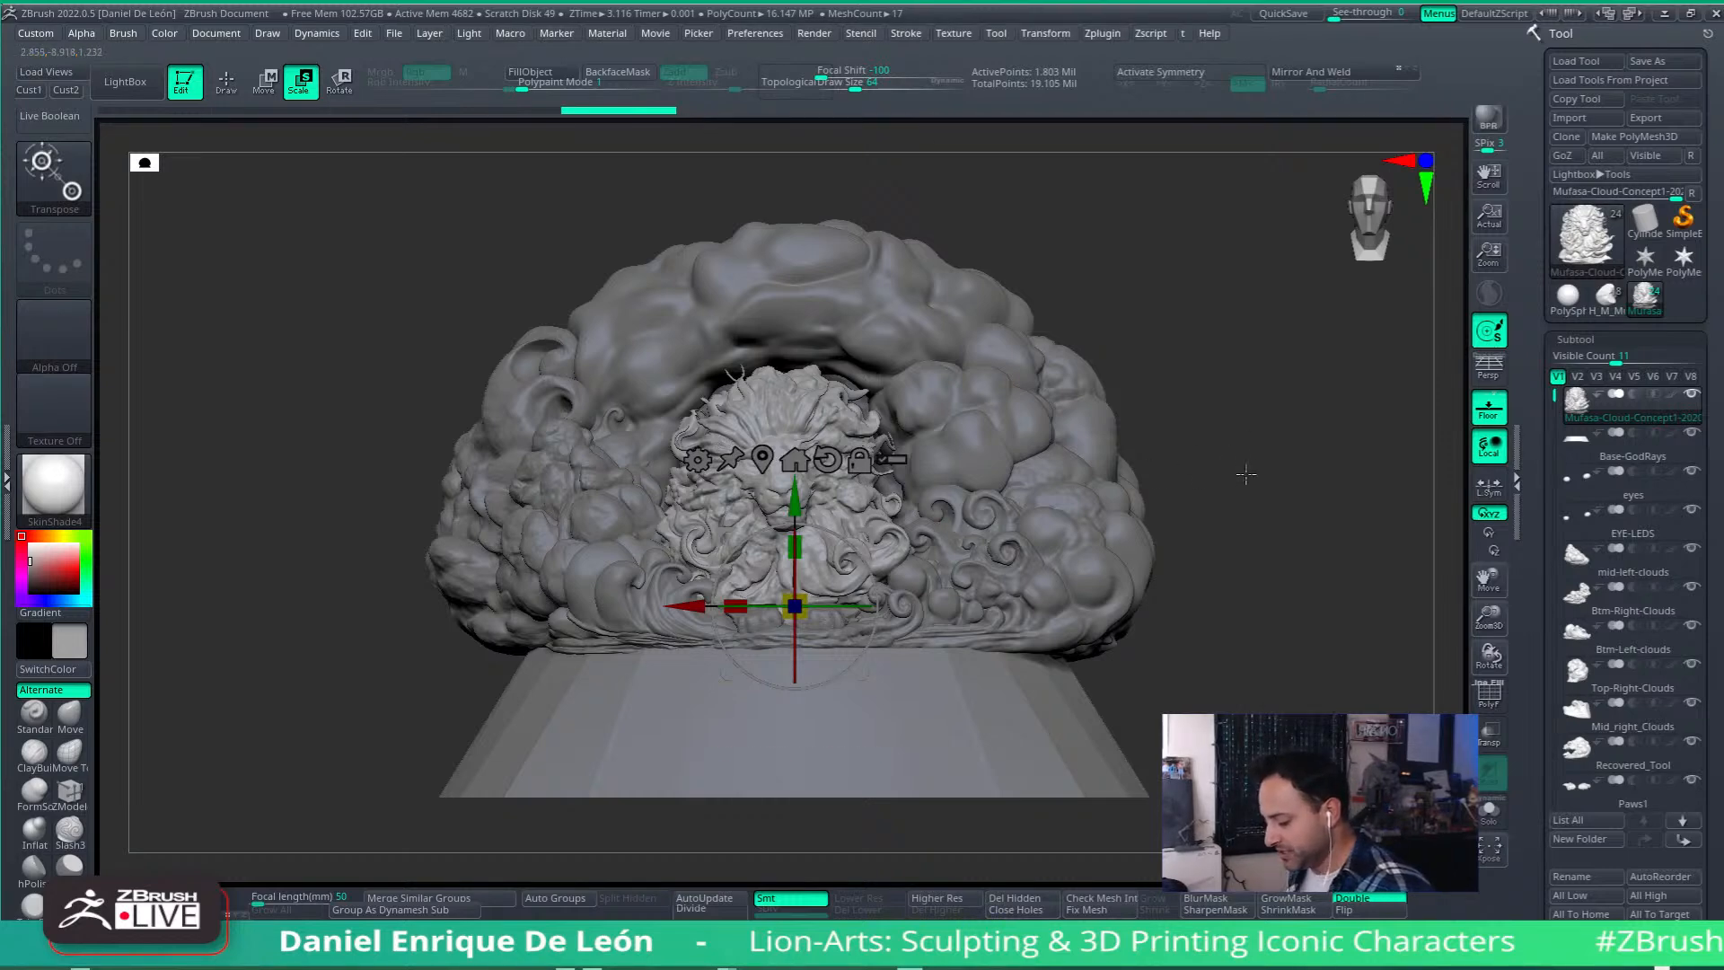
{"action": "left_click_drag", "start_coordinate": [1243, 461], "coordinate": [952, 464]}
{"action": "mouse_move", "coordinate": [952, 464]}
{"action": "right_mouse_down", "text": "ctrl"}
{"action": "mouse_move", "coordinate": [1121, 545]}
{"action": "mouse_move", "coordinate": [1094, 557]}
{"action": "right_mouse_up", "text": "ctrl"}
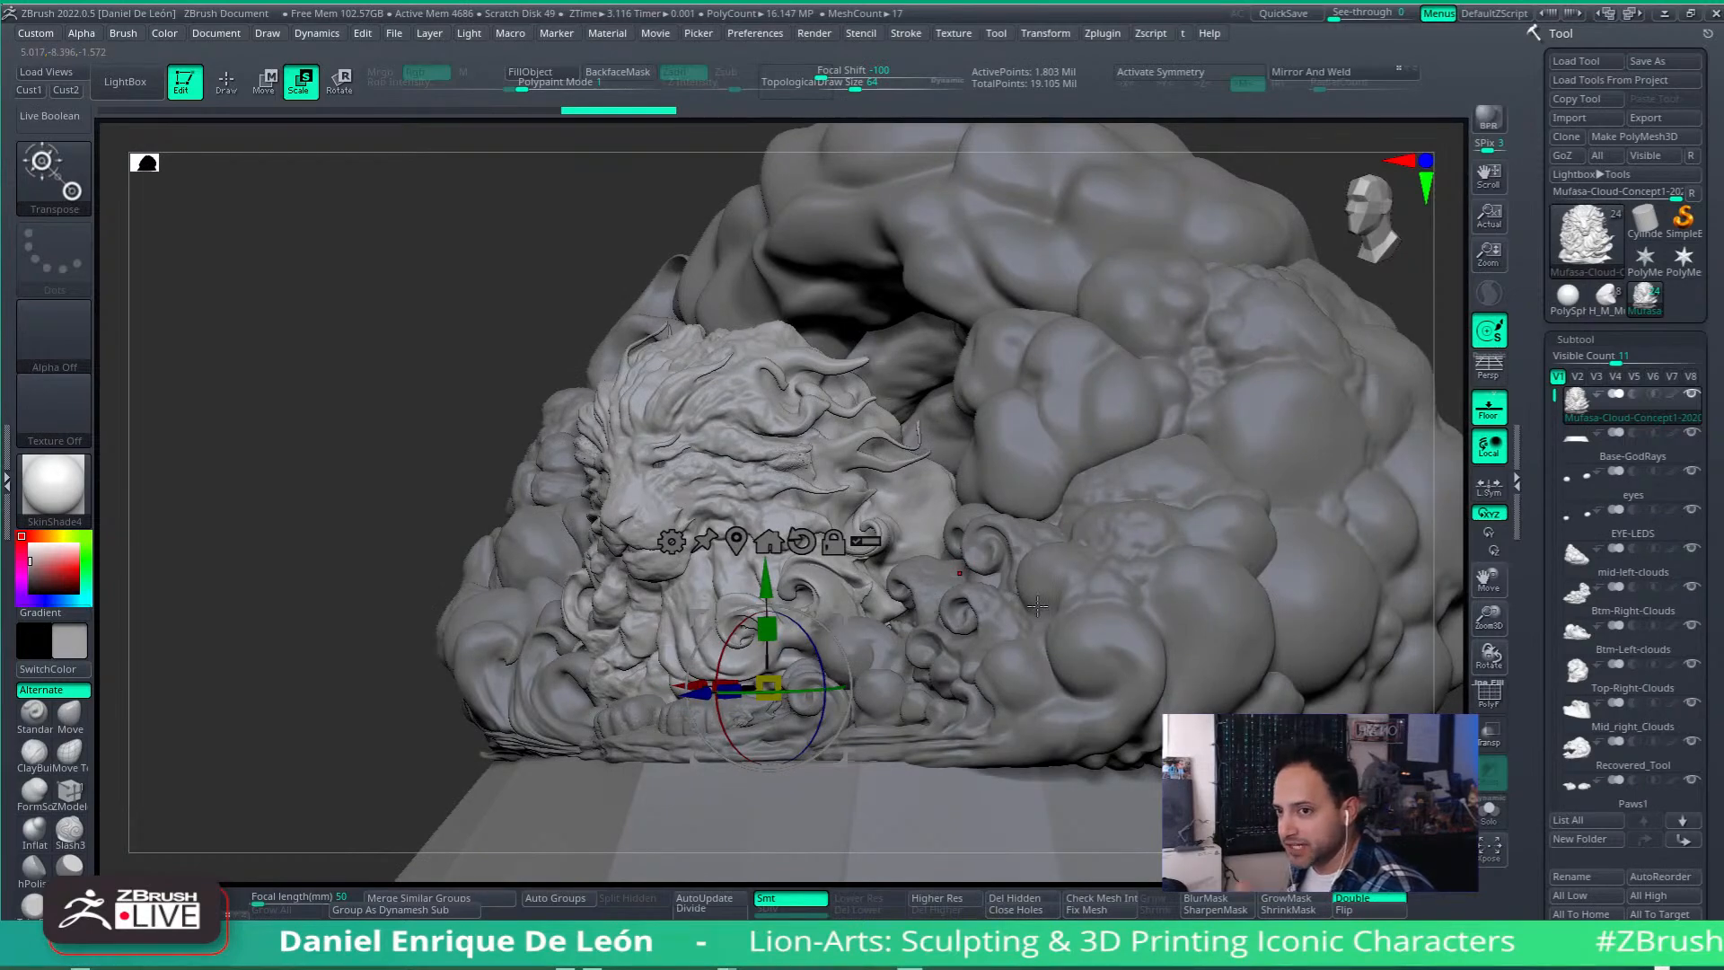
{"action": "right_click_drag", "start_coordinate": [835, 541], "coordinate": [1188, 528], "text": "alt"}
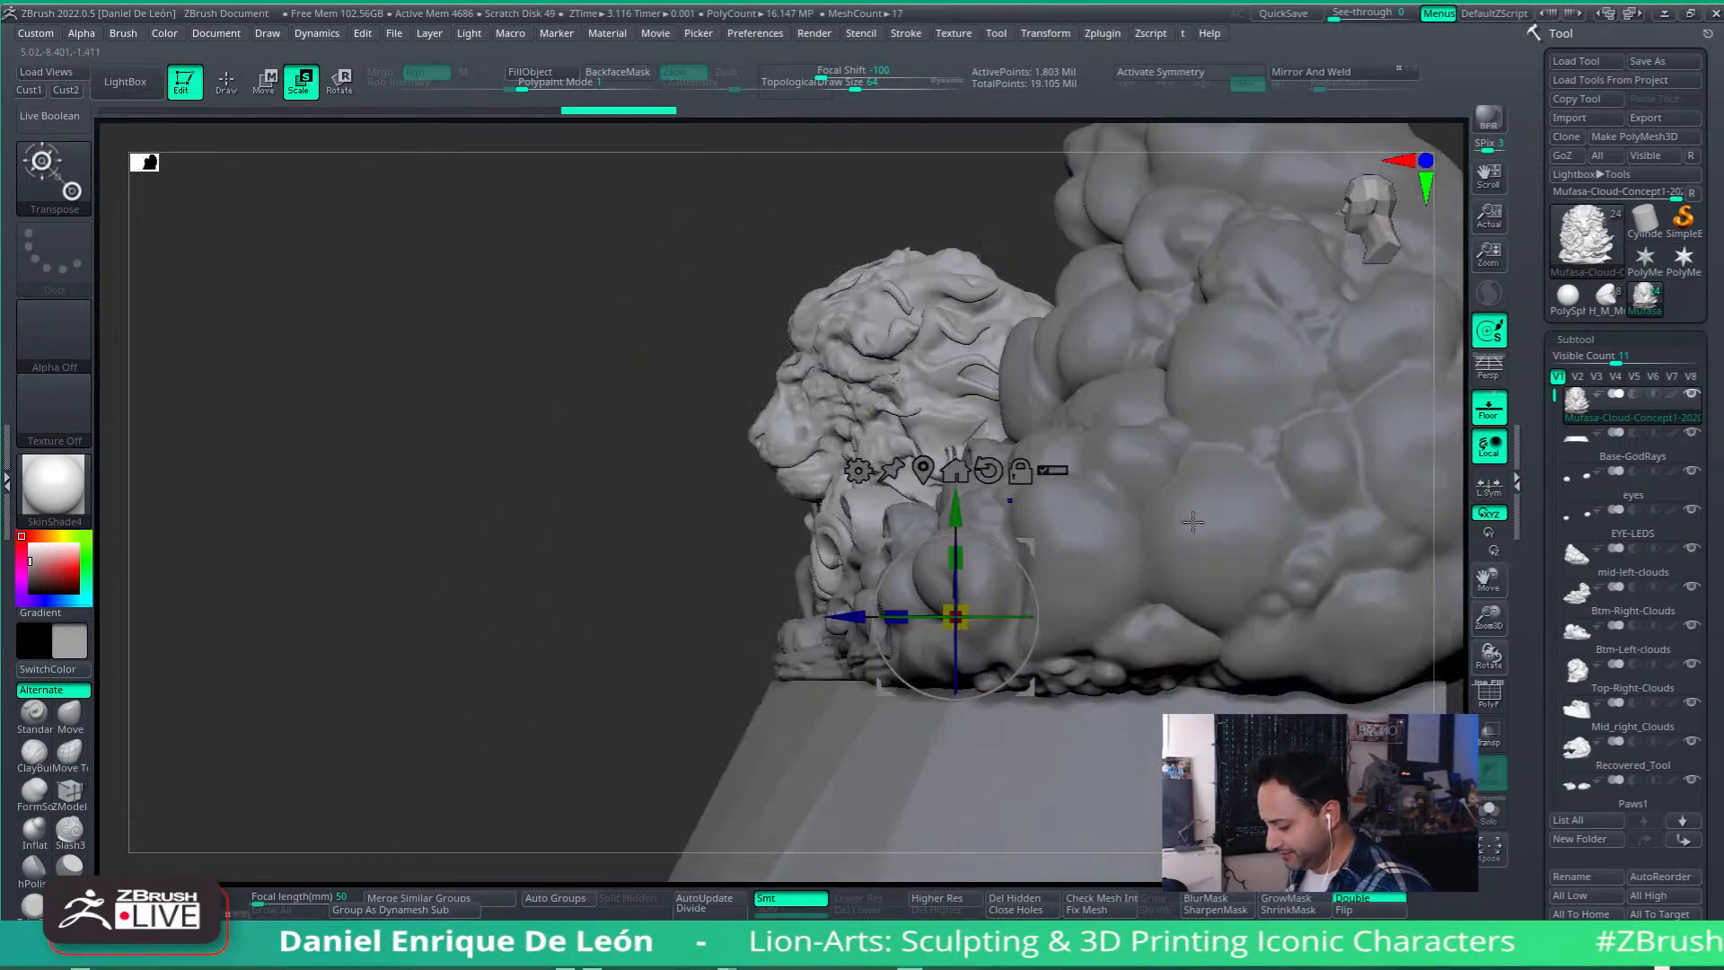
{"action": "mouse_move", "coordinate": [1121, 434]}
{"action": "right_mouse_down"}
{"action": "mouse_move", "coordinate": [1285, 483]}
{"action": "mouse_move", "coordinate": [1125, 411]}
{"action": "right_mouse_up"}
{"action": "right_click_drag", "start_coordinate": [1091, 483], "coordinate": [1097, 530], "text": "alt"}
Step: Make the lower-right cloud subtool Recovered_Tool active and turn off Large Icons in the Gizmo 3D preferences
{"action": "left_click", "coordinate": [1086, 478], "text": "alt"}
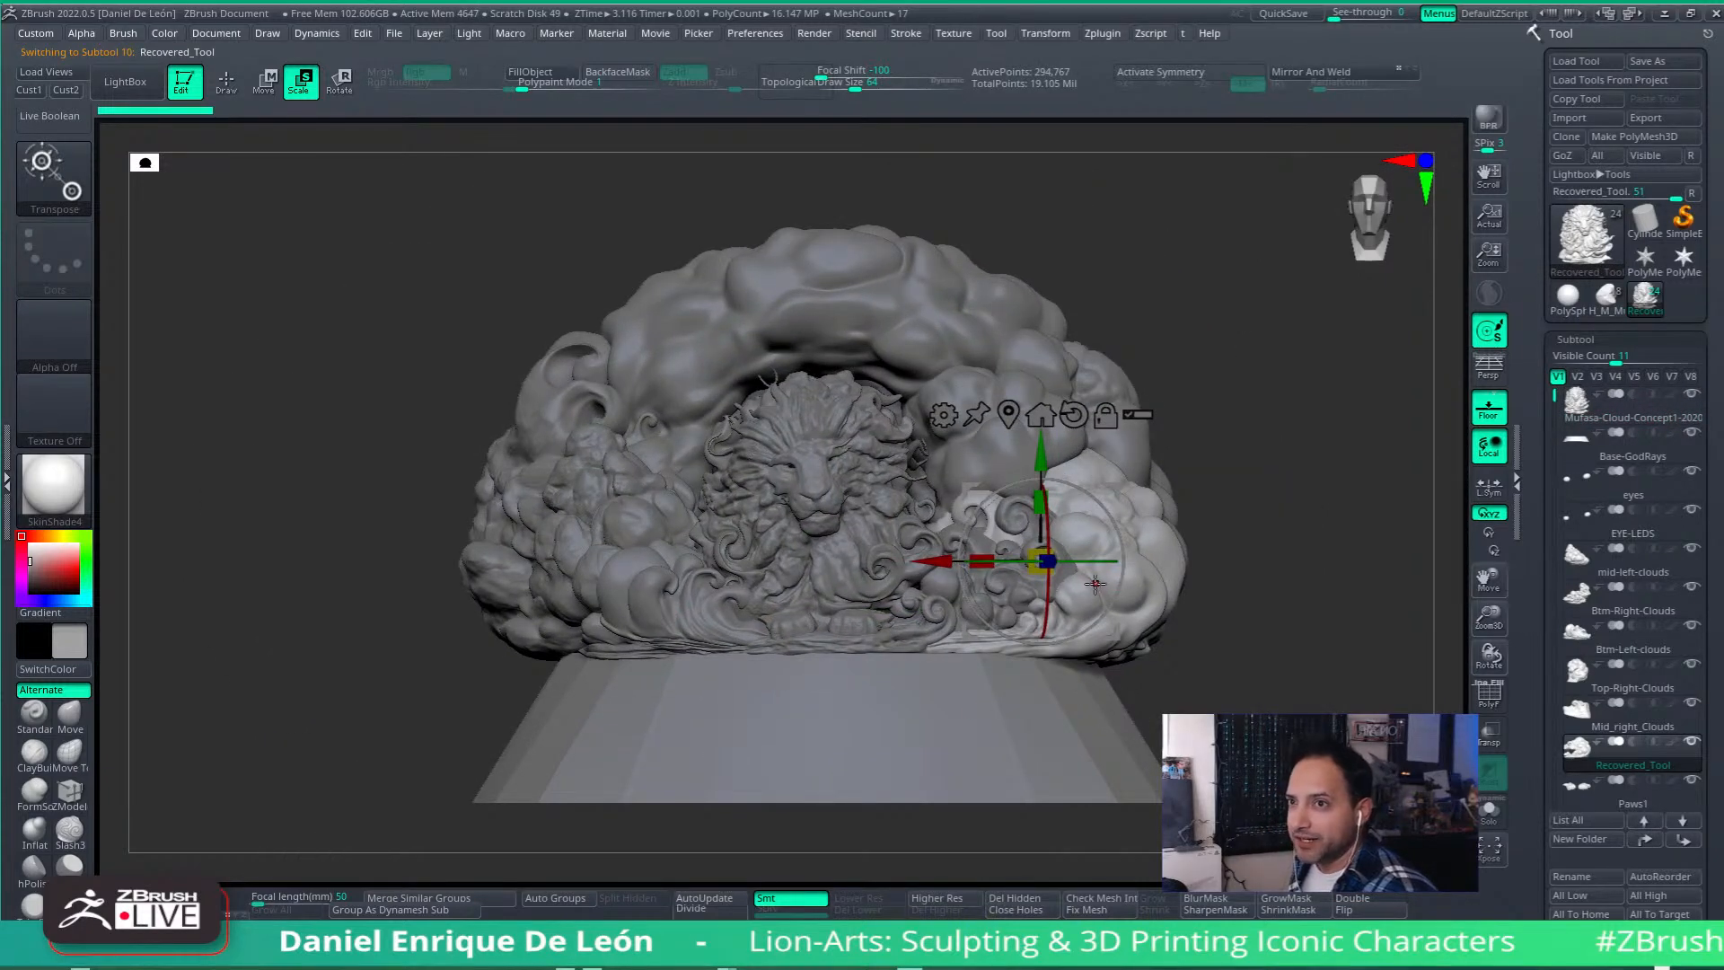
{"action": "left_click", "coordinate": [753, 36]}
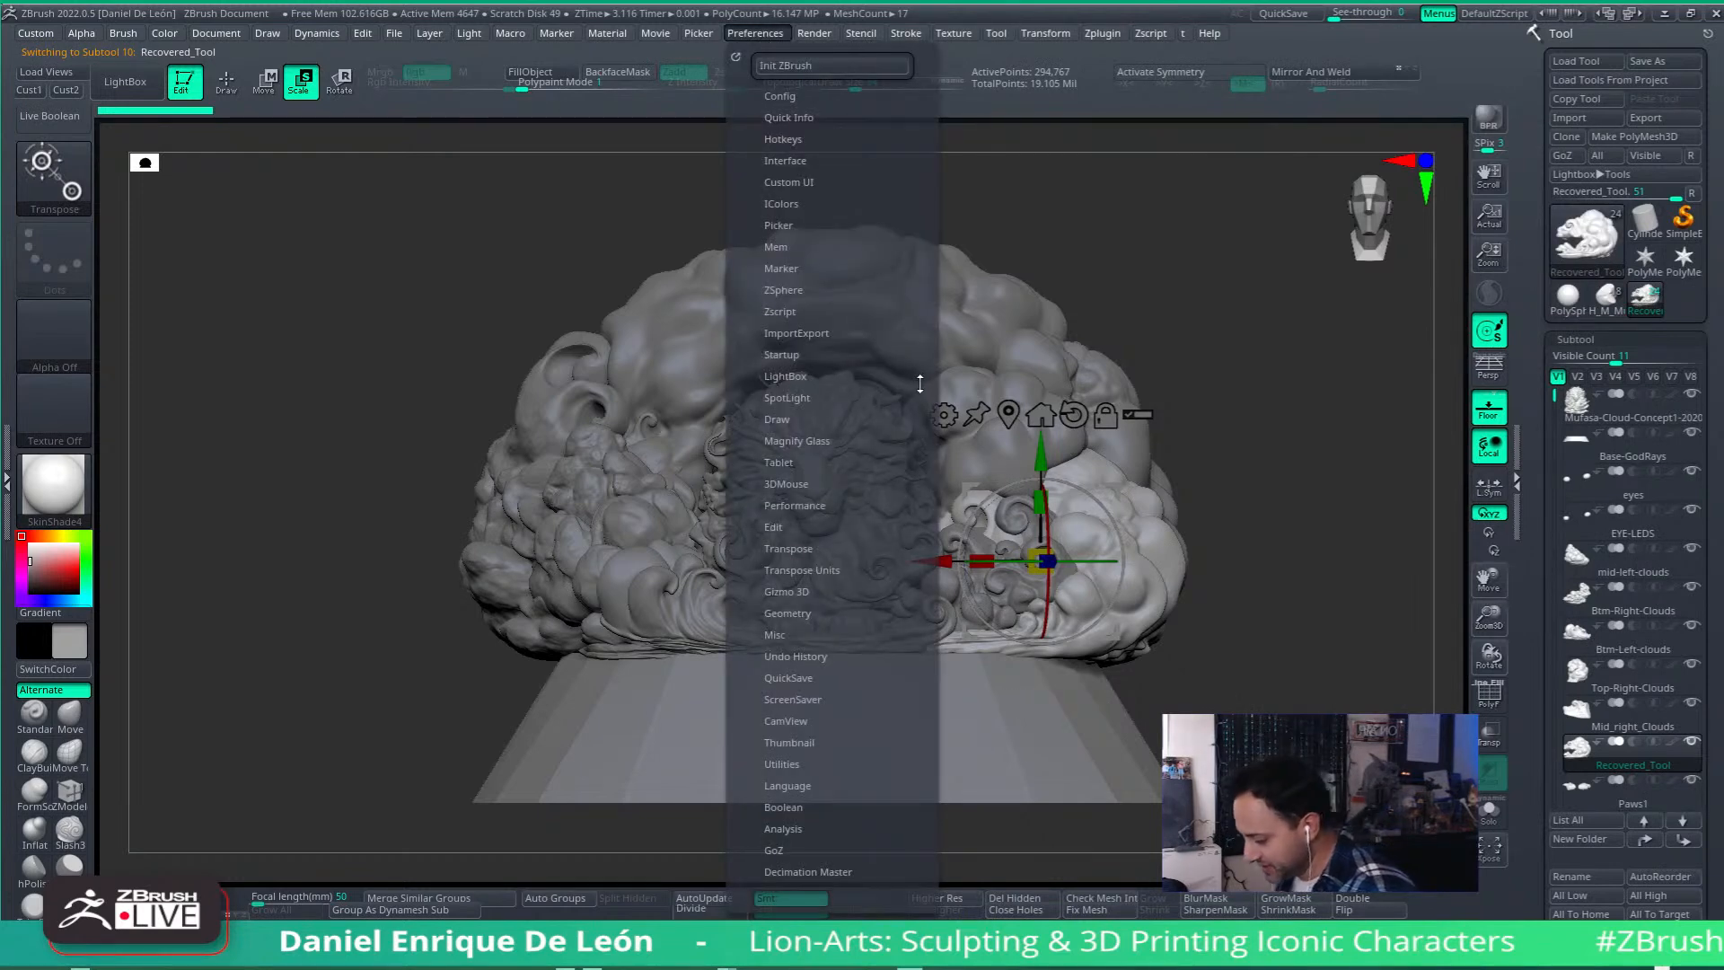
{"action": "left_click", "coordinate": [803, 591]}
{"action": "left_click_drag", "start_coordinate": [907, 565], "coordinate": [912, 453]}
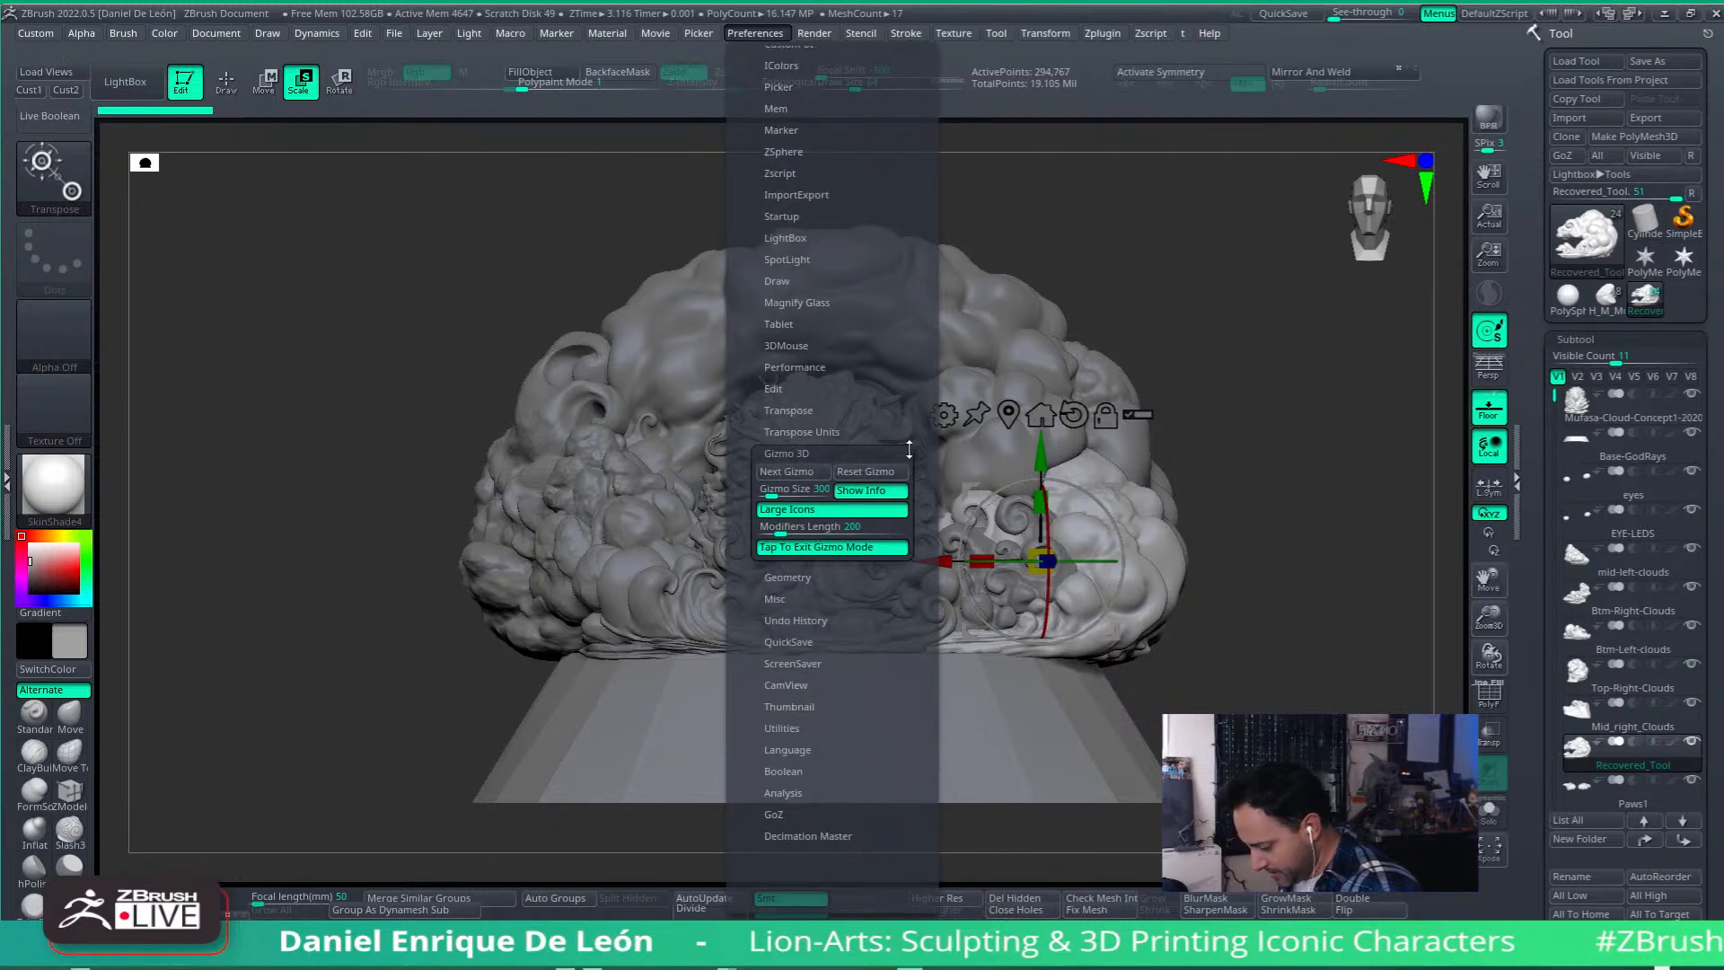
{"action": "left_click", "coordinate": [861, 509]}
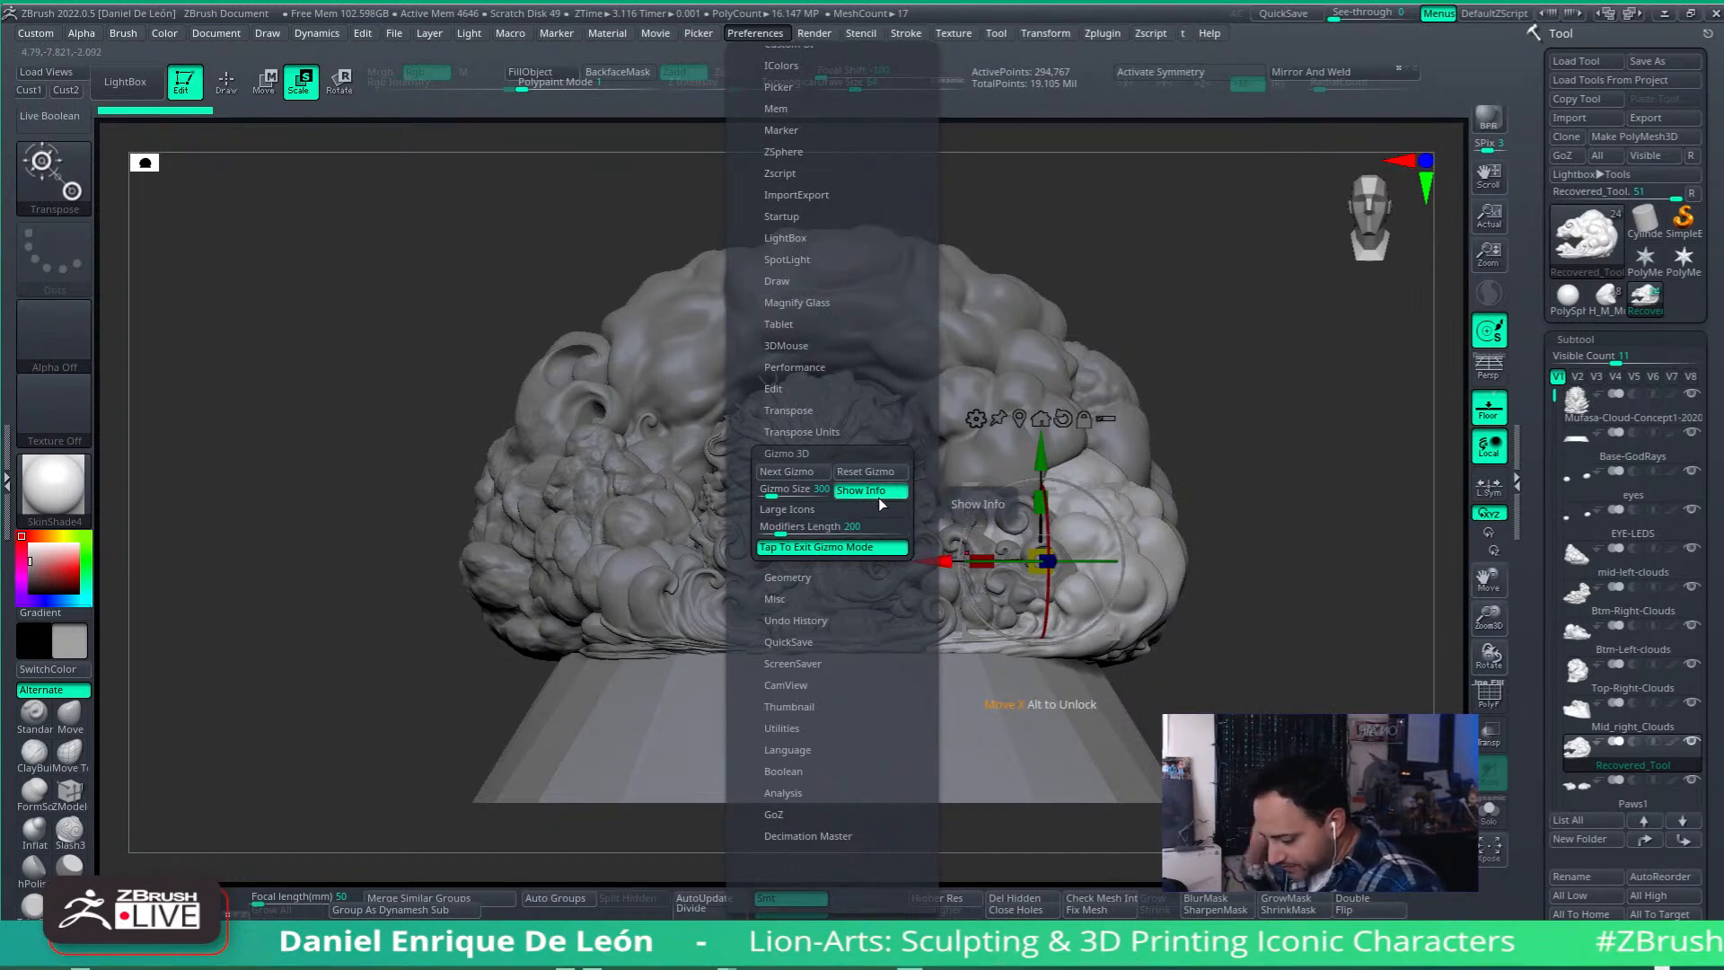
Step: Store the current interface configuration in the preferences
{"action": "mouse_move", "coordinate": [778, 38]}
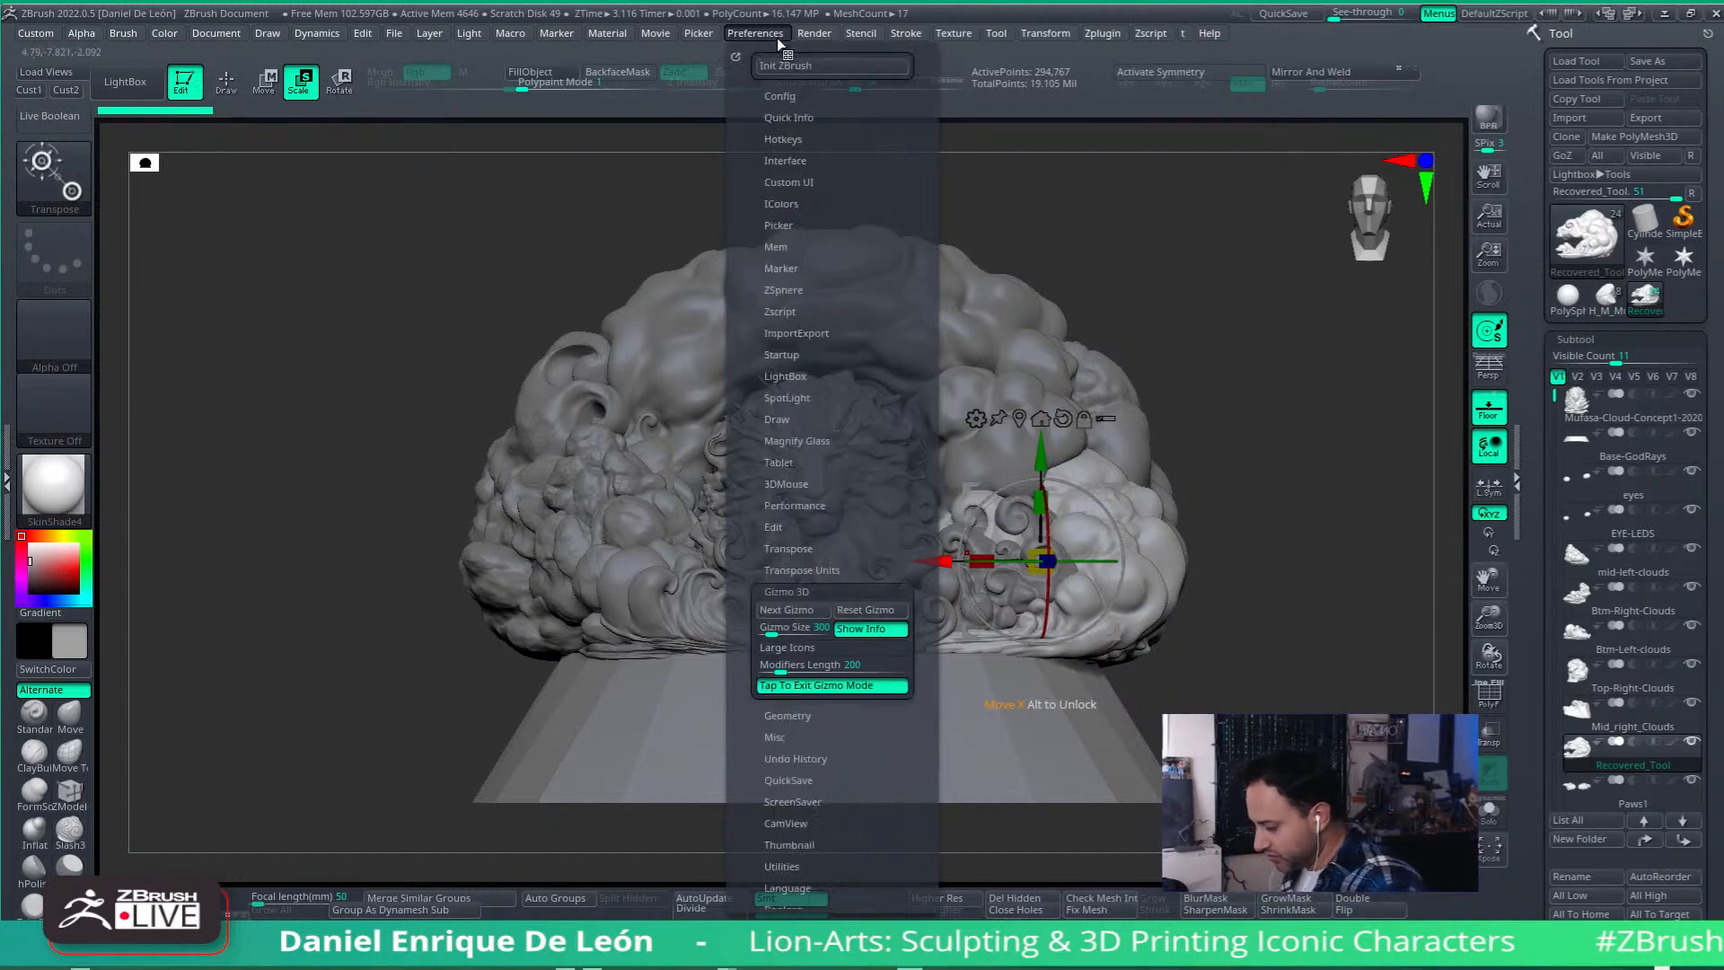
{"action": "left_click", "coordinate": [787, 94]}
{"action": "left_click", "coordinate": [849, 169]}
{"action": "left_click", "coordinate": [1004, 545]}
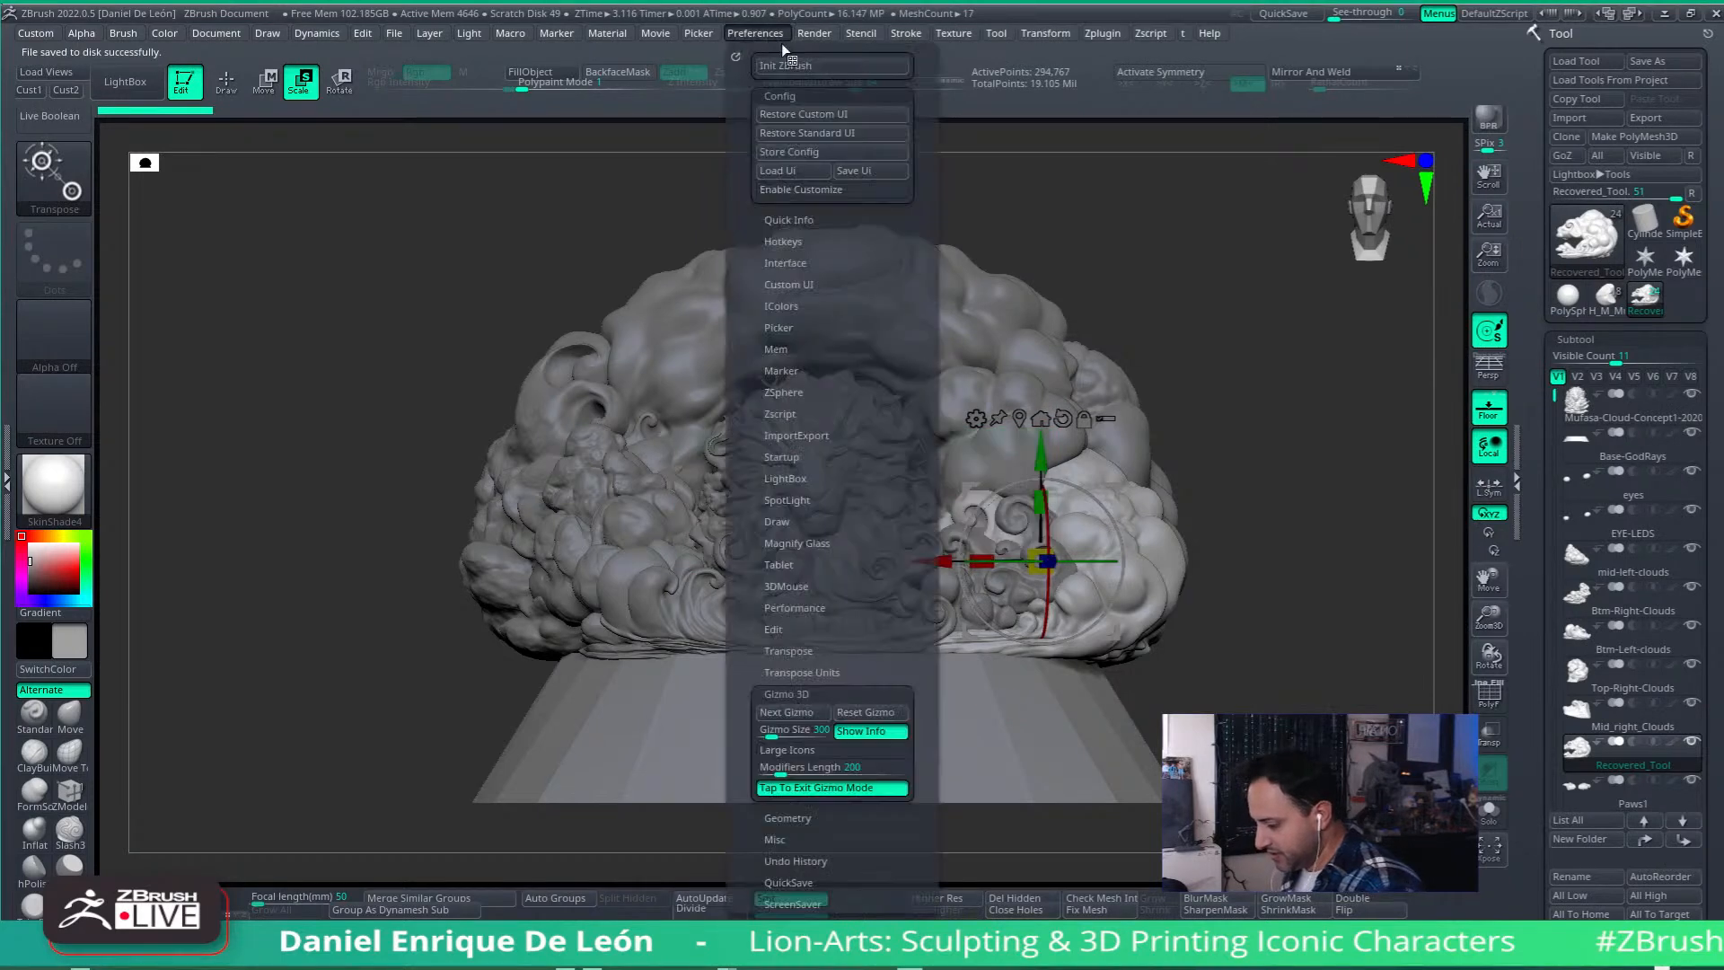
Step: Save the custom interface over the existing CustomUserInterface2022.cfg file in the ZStartup folder
{"action": "left_click", "coordinate": [881, 167]}
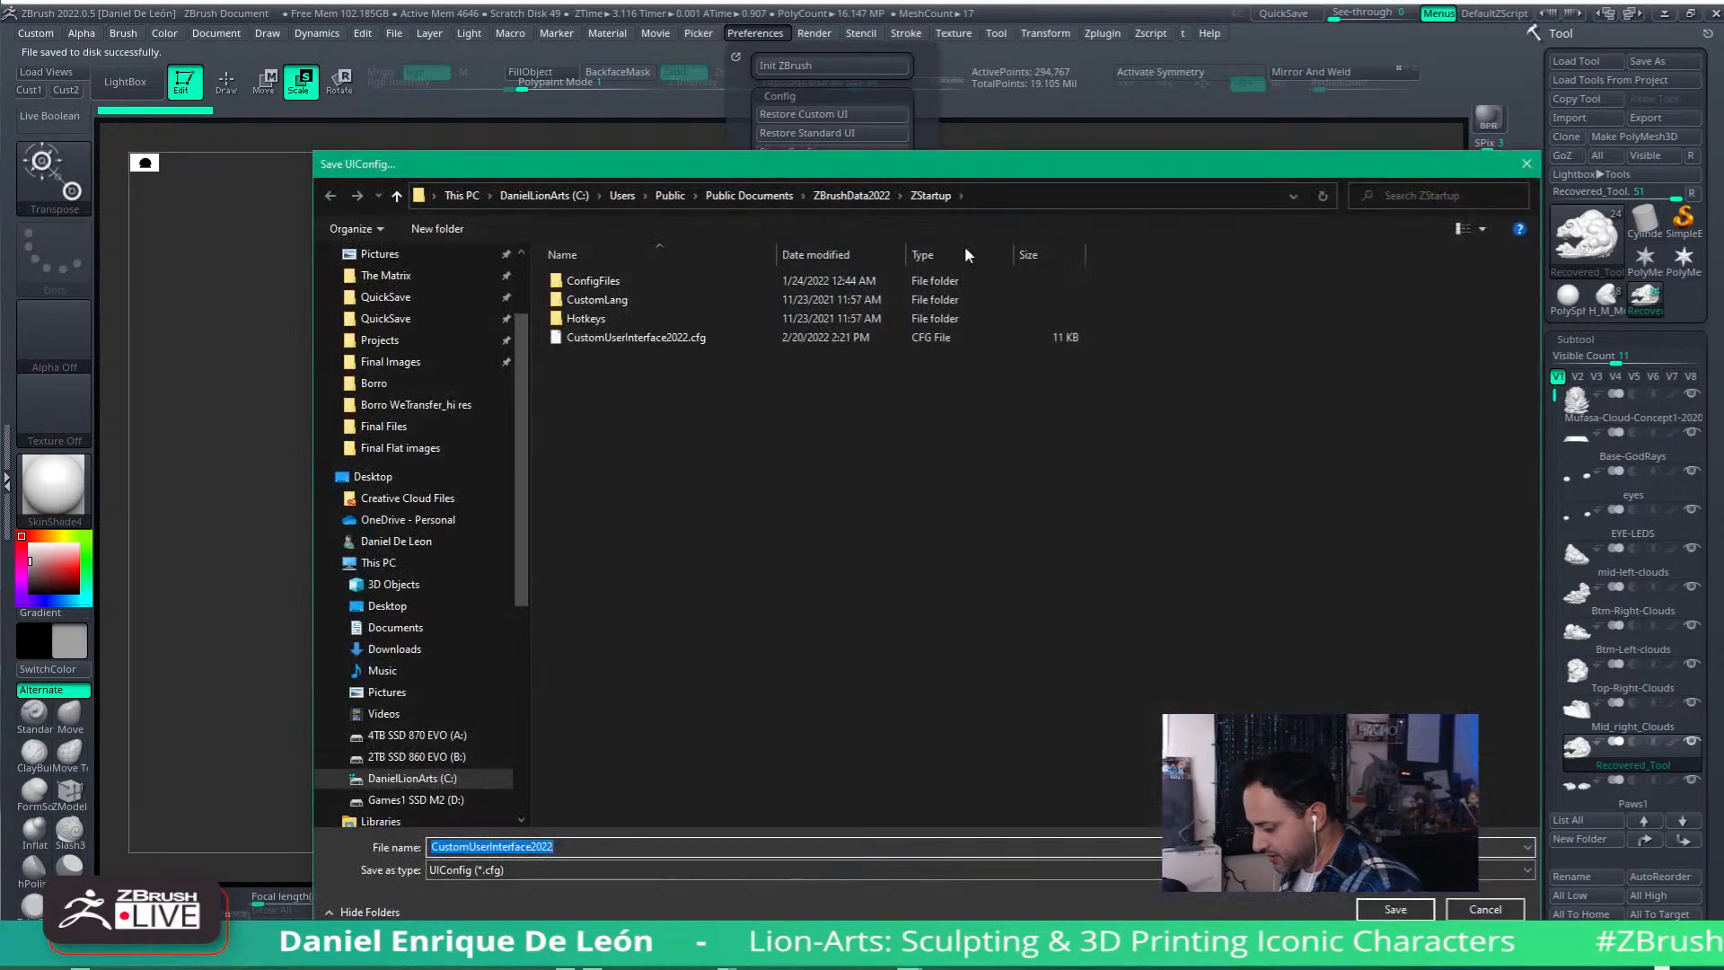
{"action": "left_click", "coordinate": [701, 344]}
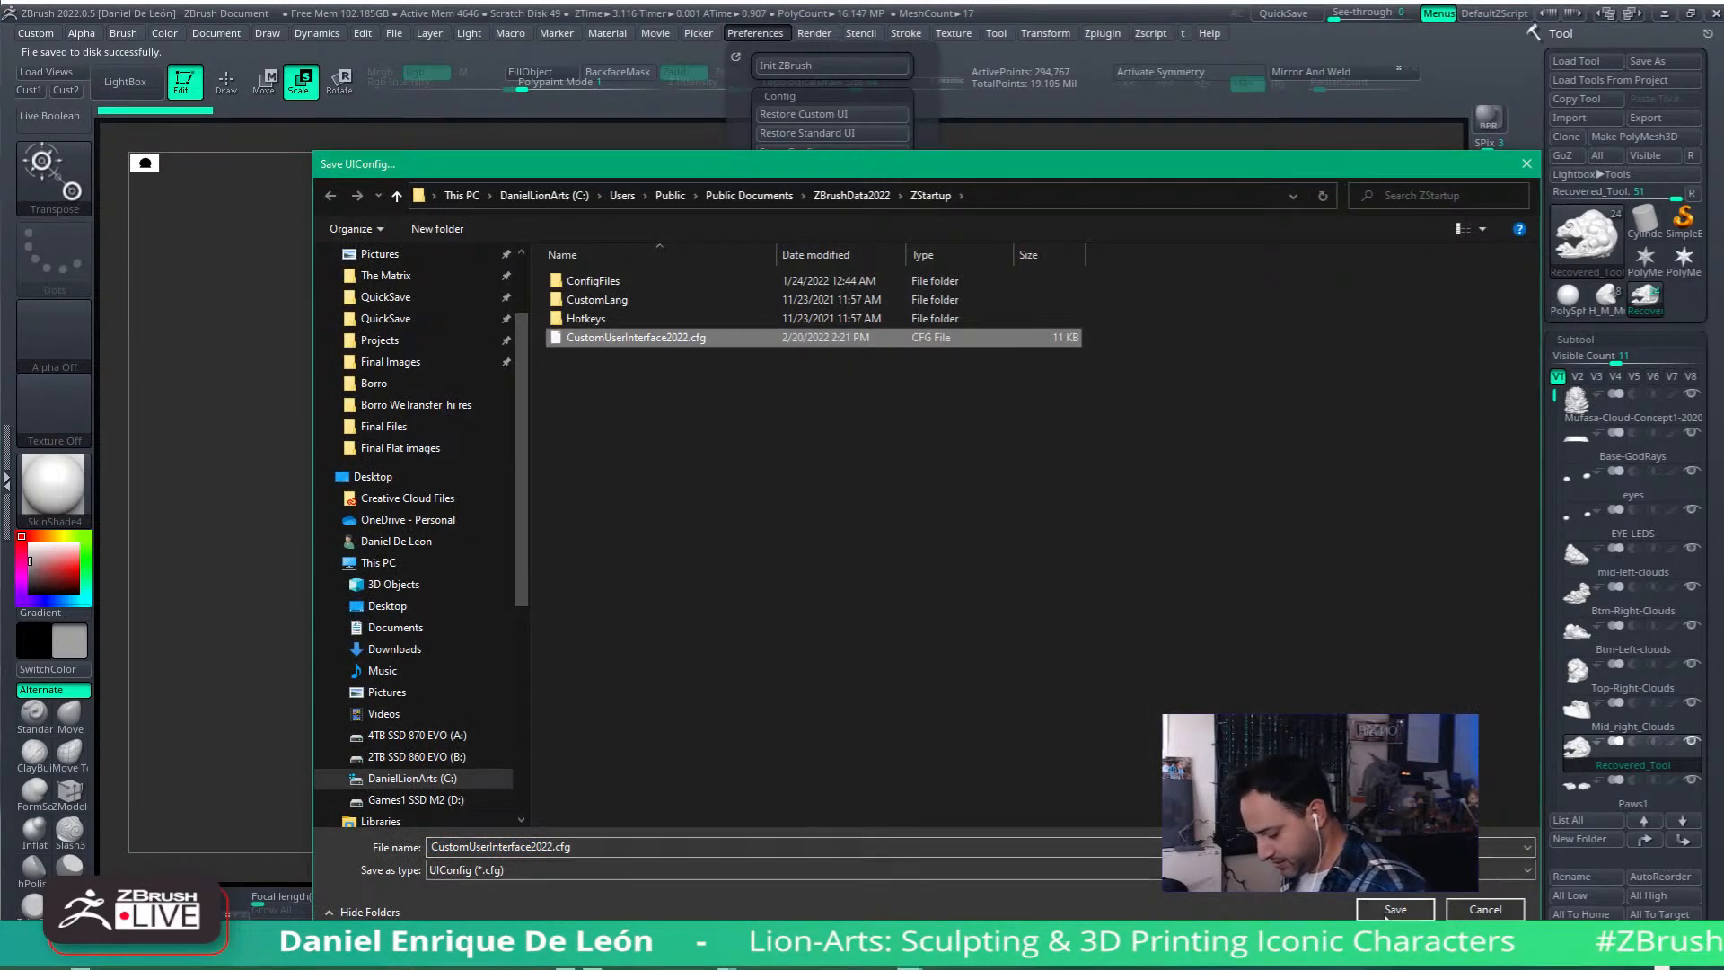
{"action": "key", "text": "Return"}
{"action": "key", "text": "y"}
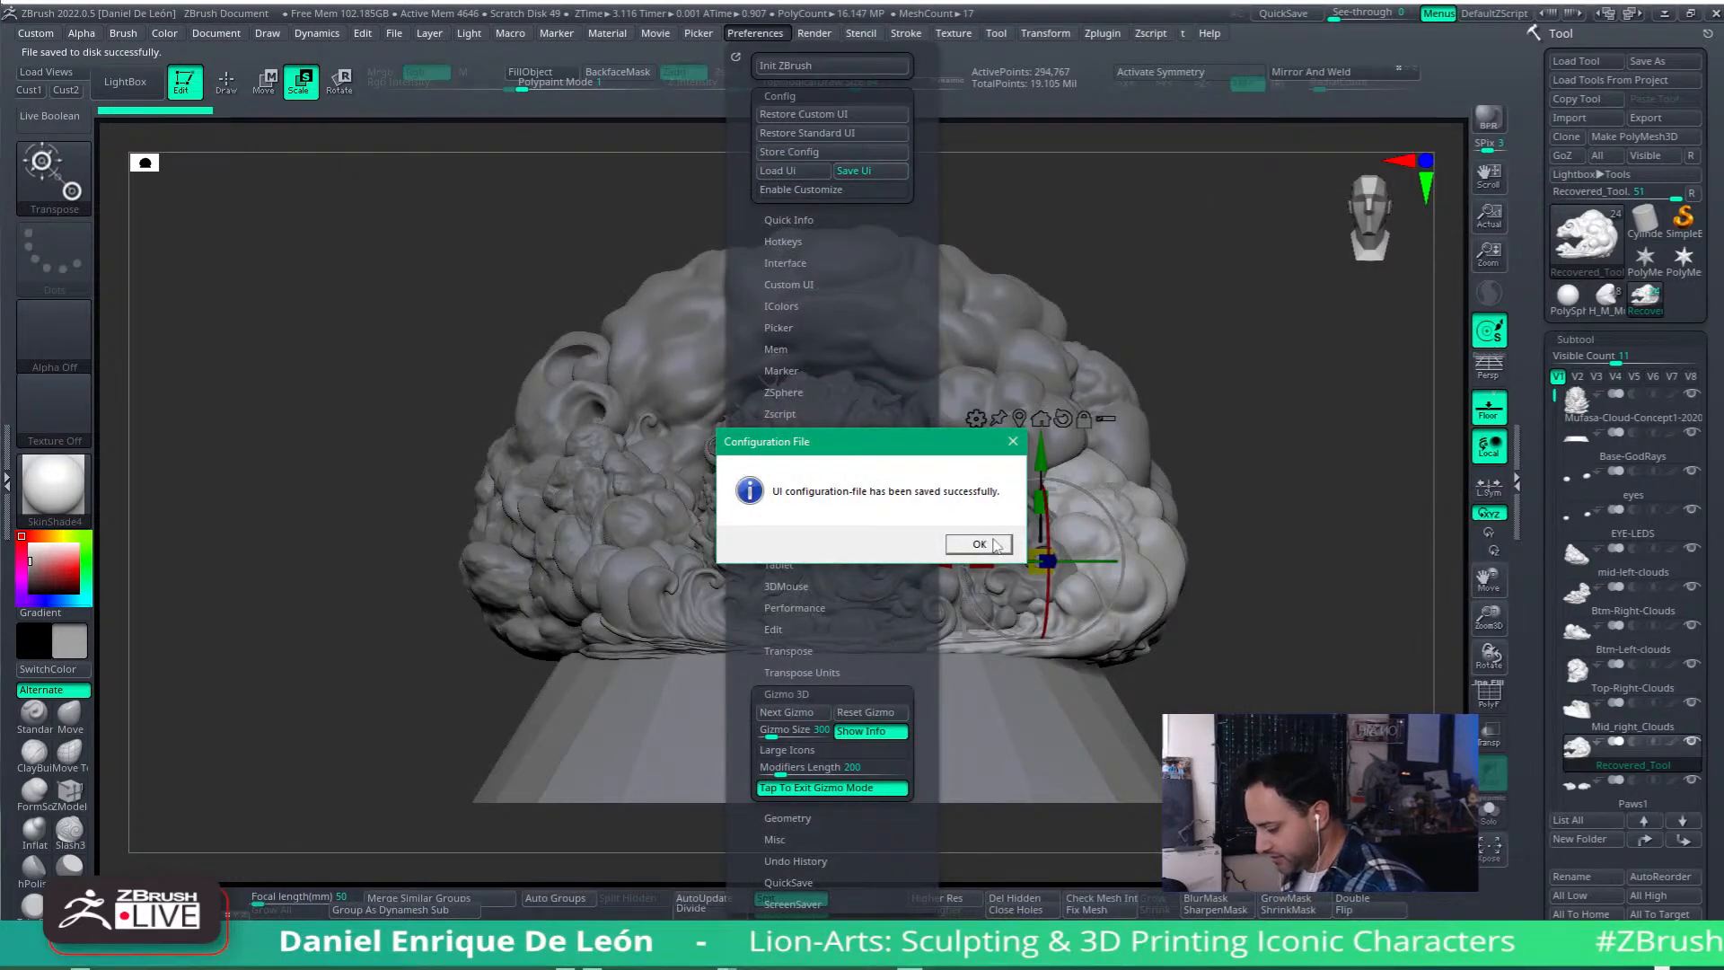
{"action": "left_click", "coordinate": [978, 544]}
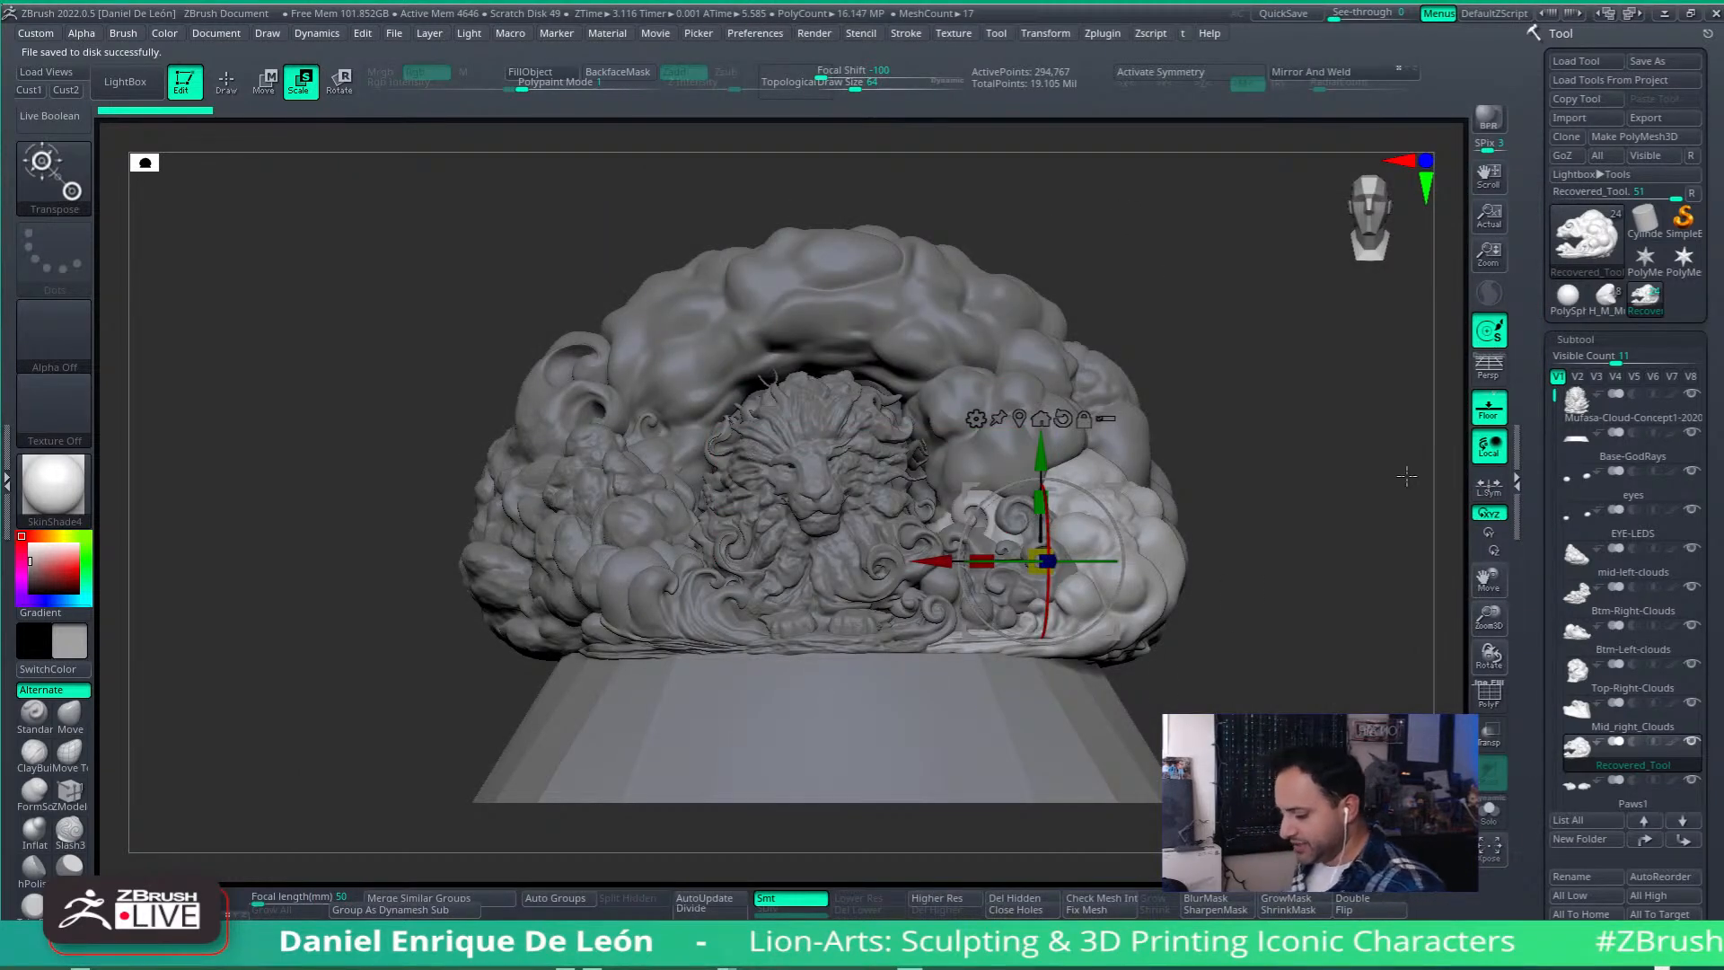
{"action": "left_click", "coordinate": [1103, 33]}
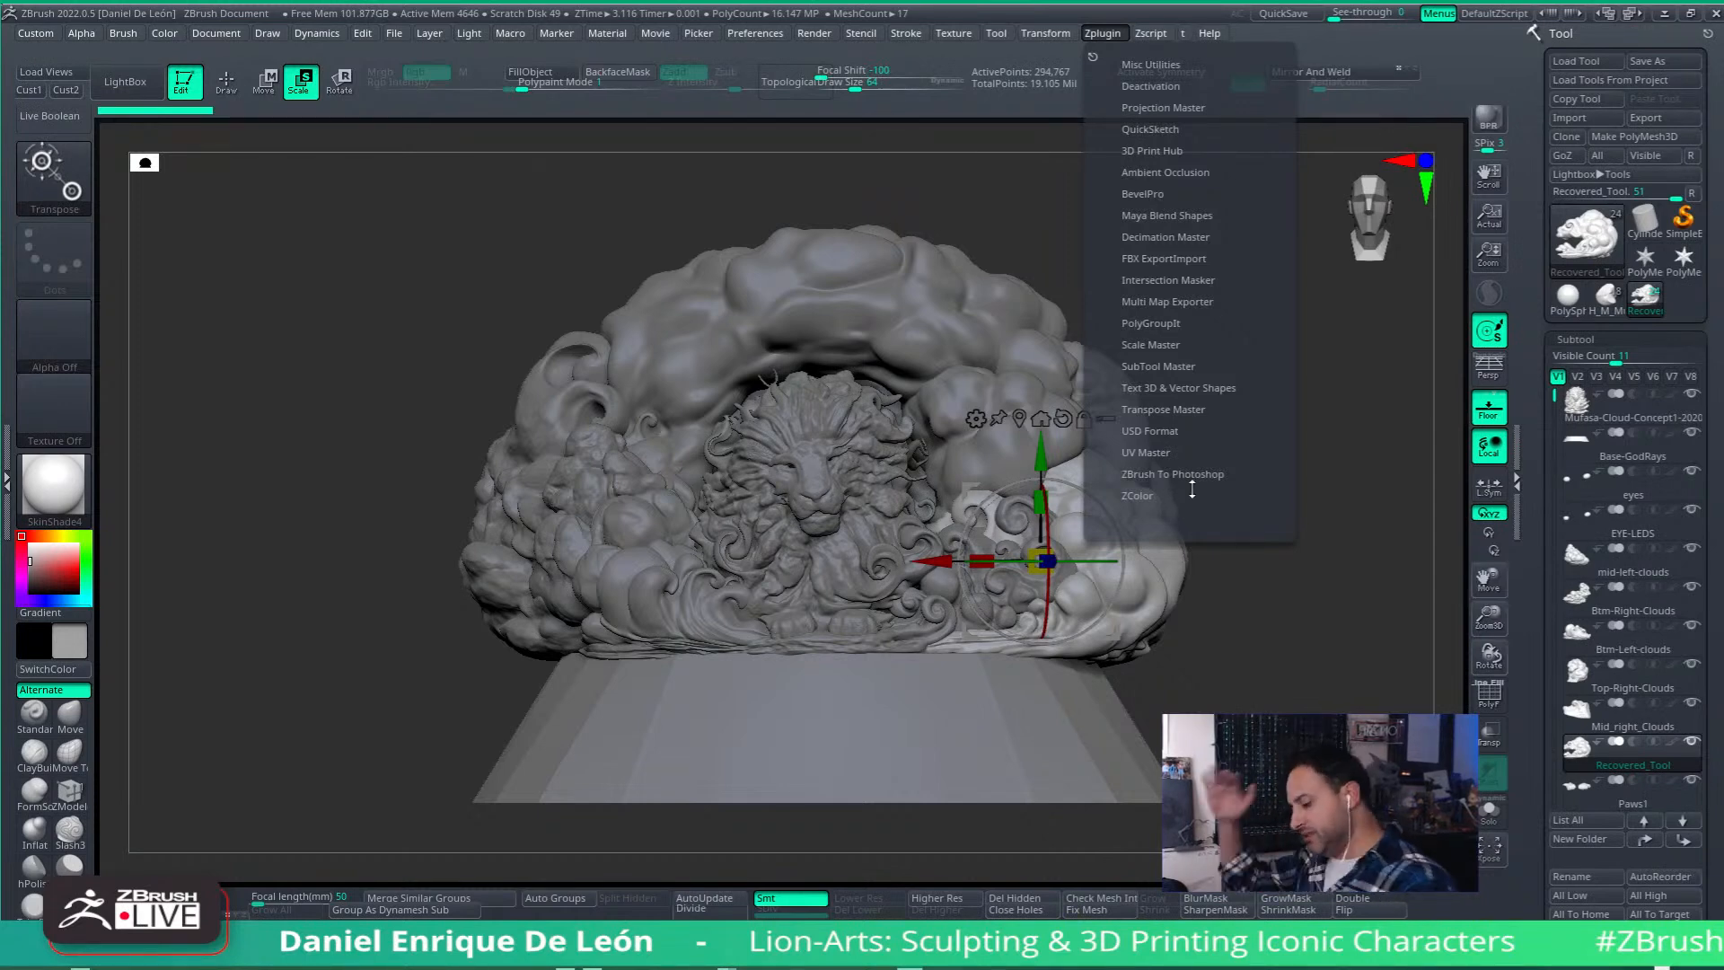
{"action": "left_click_drag", "start_coordinate": [1297, 449], "coordinate": [1269, 465], "text": "alt"}
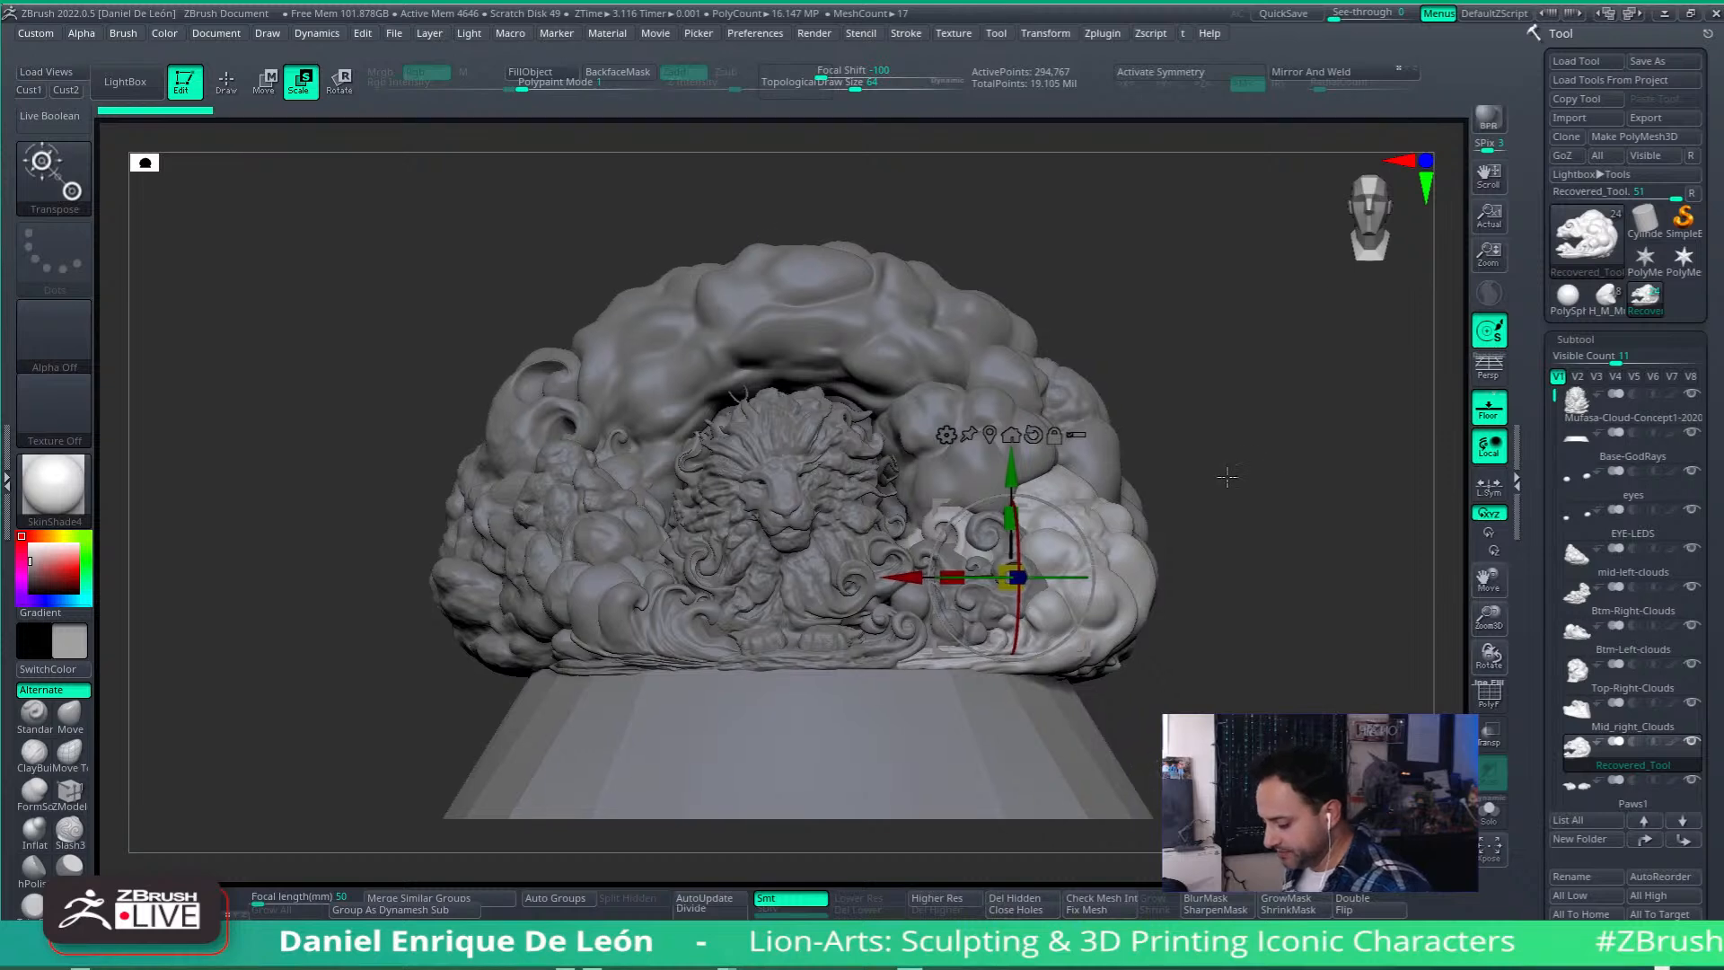
Step: Make the lion subtool active, frame it closely from the front and return to Draw mode
{"action": "left_click", "coordinate": [809, 500], "text": "alt"}
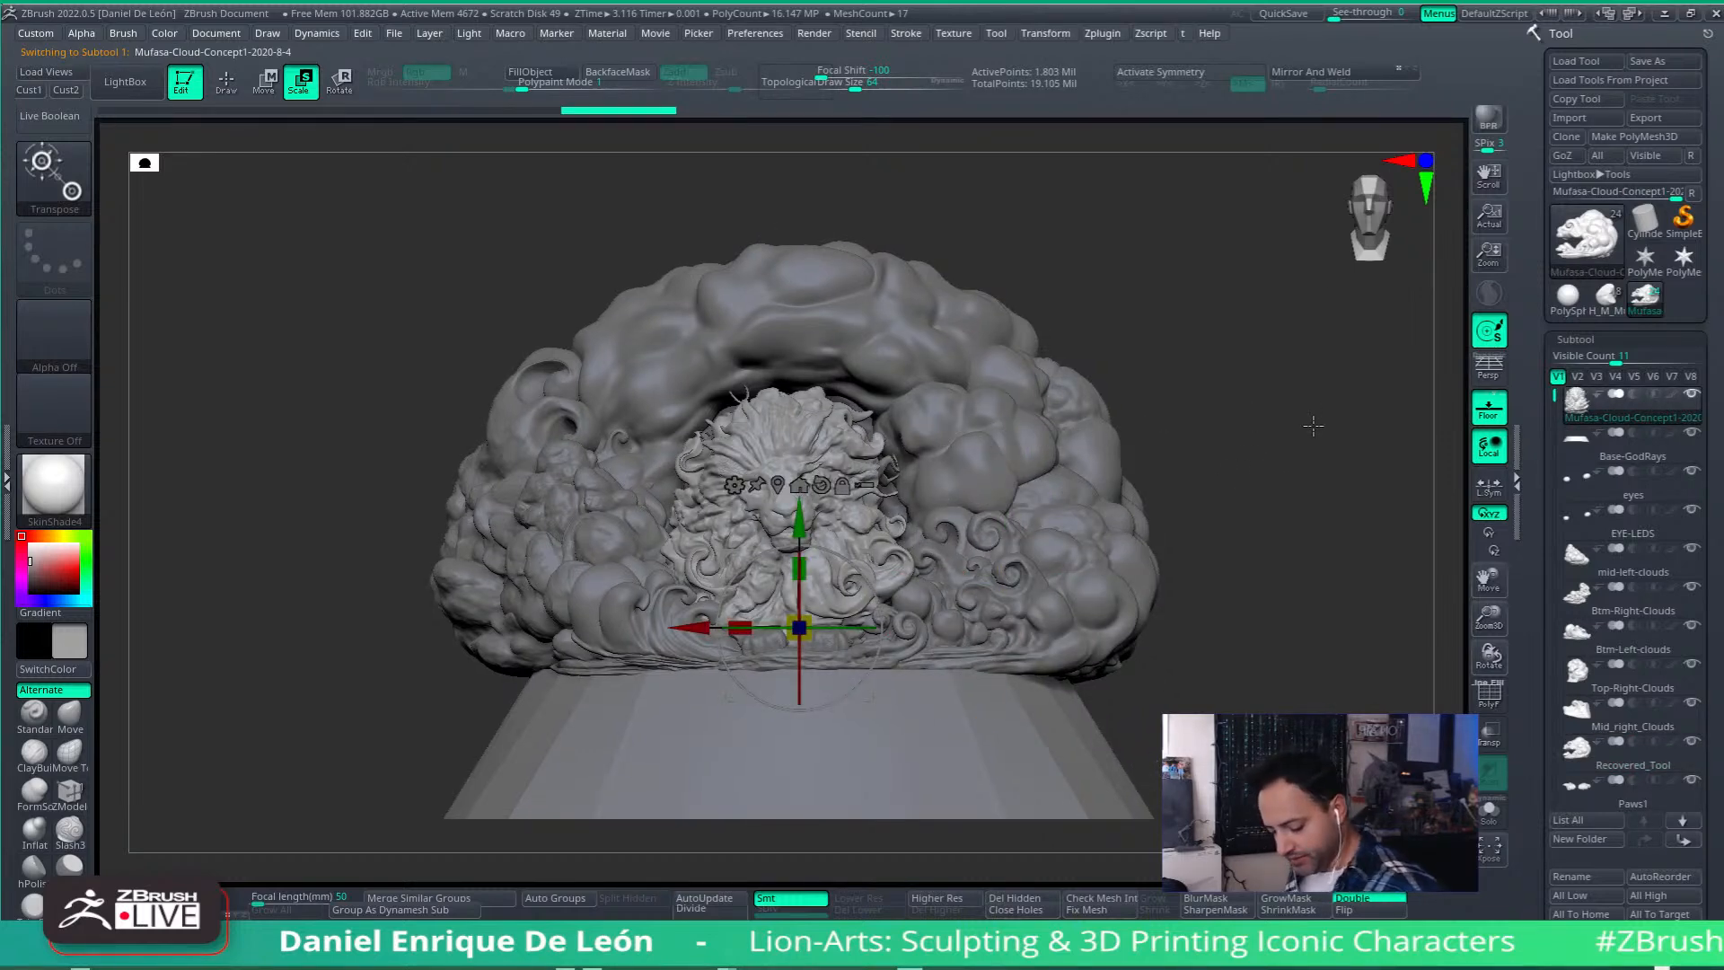
{"action": "left_click_drag", "start_coordinate": [1313, 426], "coordinate": [978, 480], "text": "alt"}
{"action": "mouse_move", "coordinate": [978, 480]}
{"action": "right_mouse_down"}
{"action": "mouse_move", "coordinate": [962, 480]}
{"action": "mouse_move", "coordinate": [991, 456]}
{"action": "right_mouse_up"}
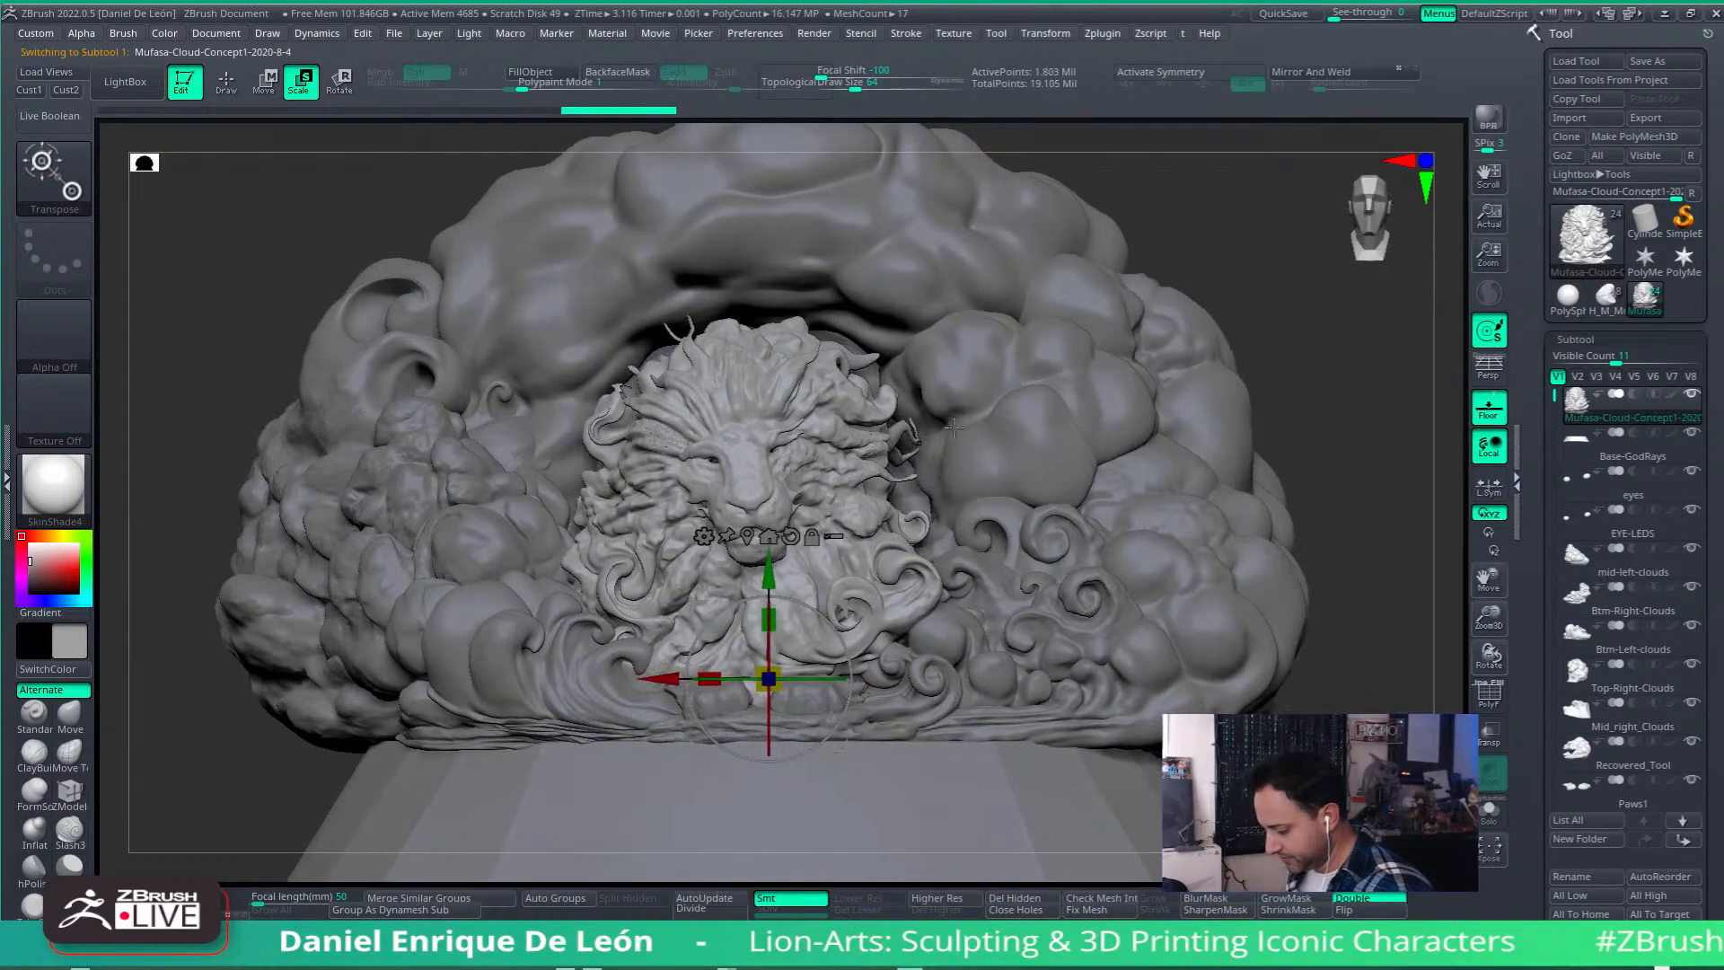
{"action": "left_click", "coordinate": [226, 82]}
Step: Examine the Recovered_Tool clouds, the lion and Paws1 by making each active in turn, ending on the lion
{"action": "mouse_move", "coordinate": [853, 568]}
{"action": "right_mouse_down", "text": "alt"}
{"action": "mouse_move", "coordinate": [875, 517]}
{"action": "mouse_move", "coordinate": [1038, 541]}
{"action": "mouse_move", "coordinate": [1038, 509]}
{"action": "mouse_move", "coordinate": [997, 505]}
{"action": "mouse_move", "coordinate": [1000, 544]}
{"action": "right_mouse_up", "text": "alt"}
{"action": "left_click", "coordinate": [999, 508], "text": "alt"}
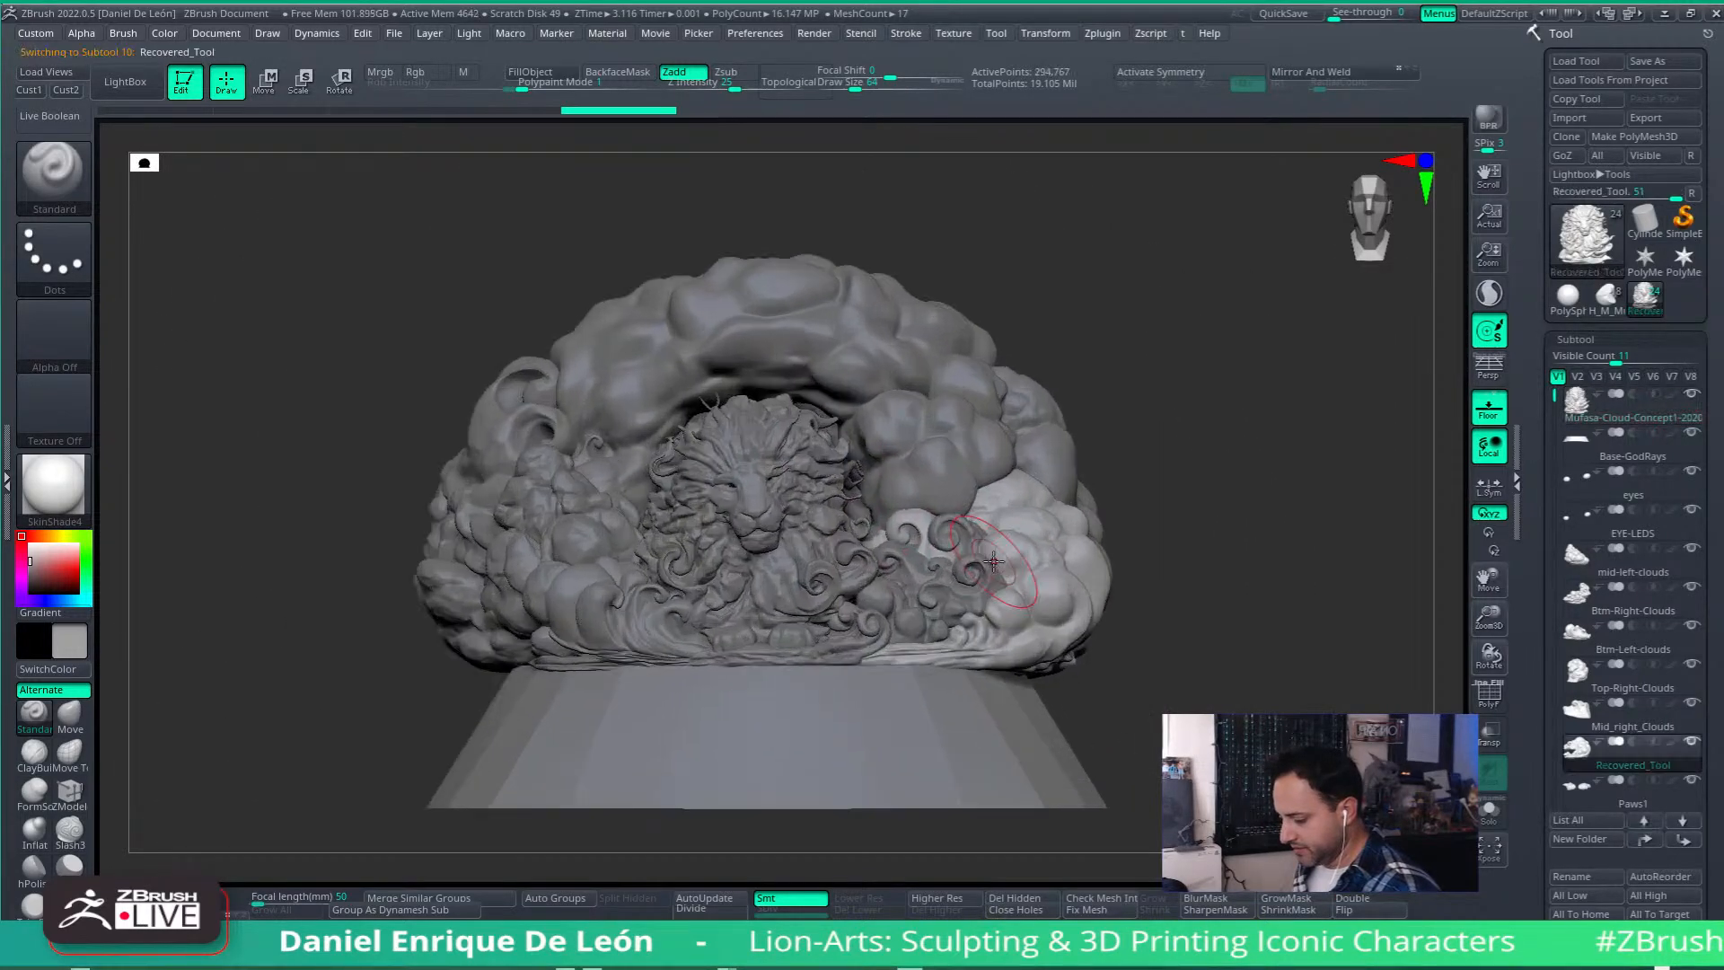
{"action": "left_click", "coordinate": [813, 508], "text": "alt"}
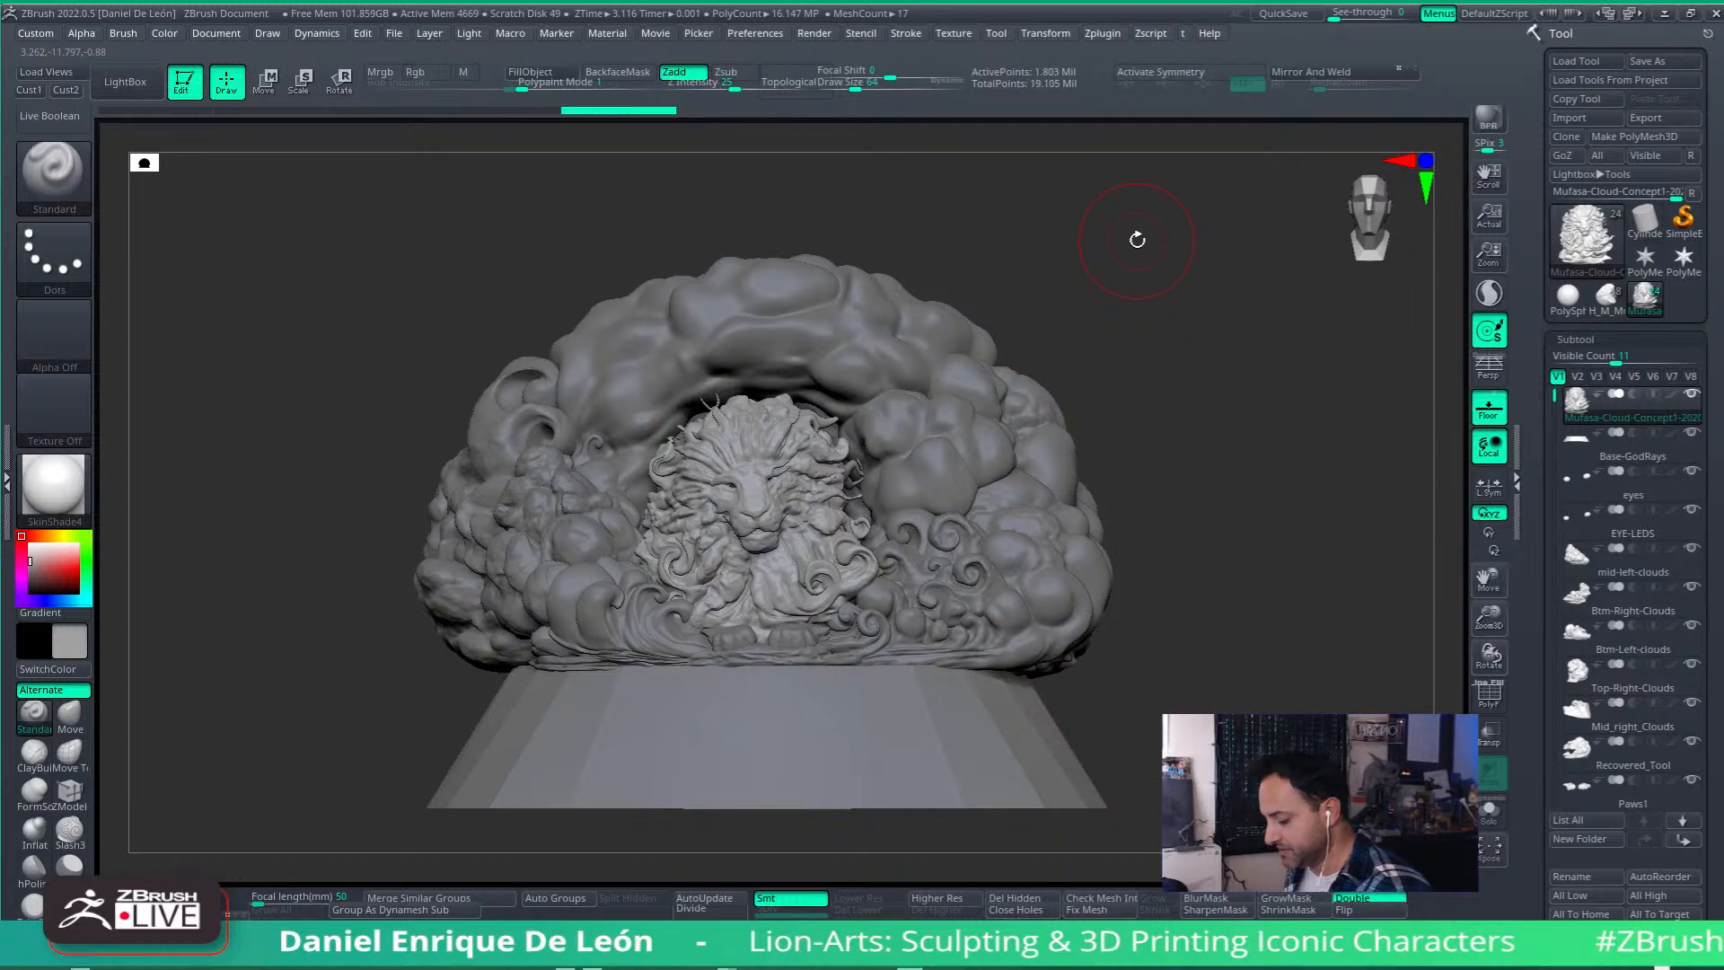
{"action": "right_click_drag", "start_coordinate": [816, 599], "coordinate": [1008, 673], "text": "alt"}
{"action": "left_click", "coordinate": [861, 587], "text": "alt"}
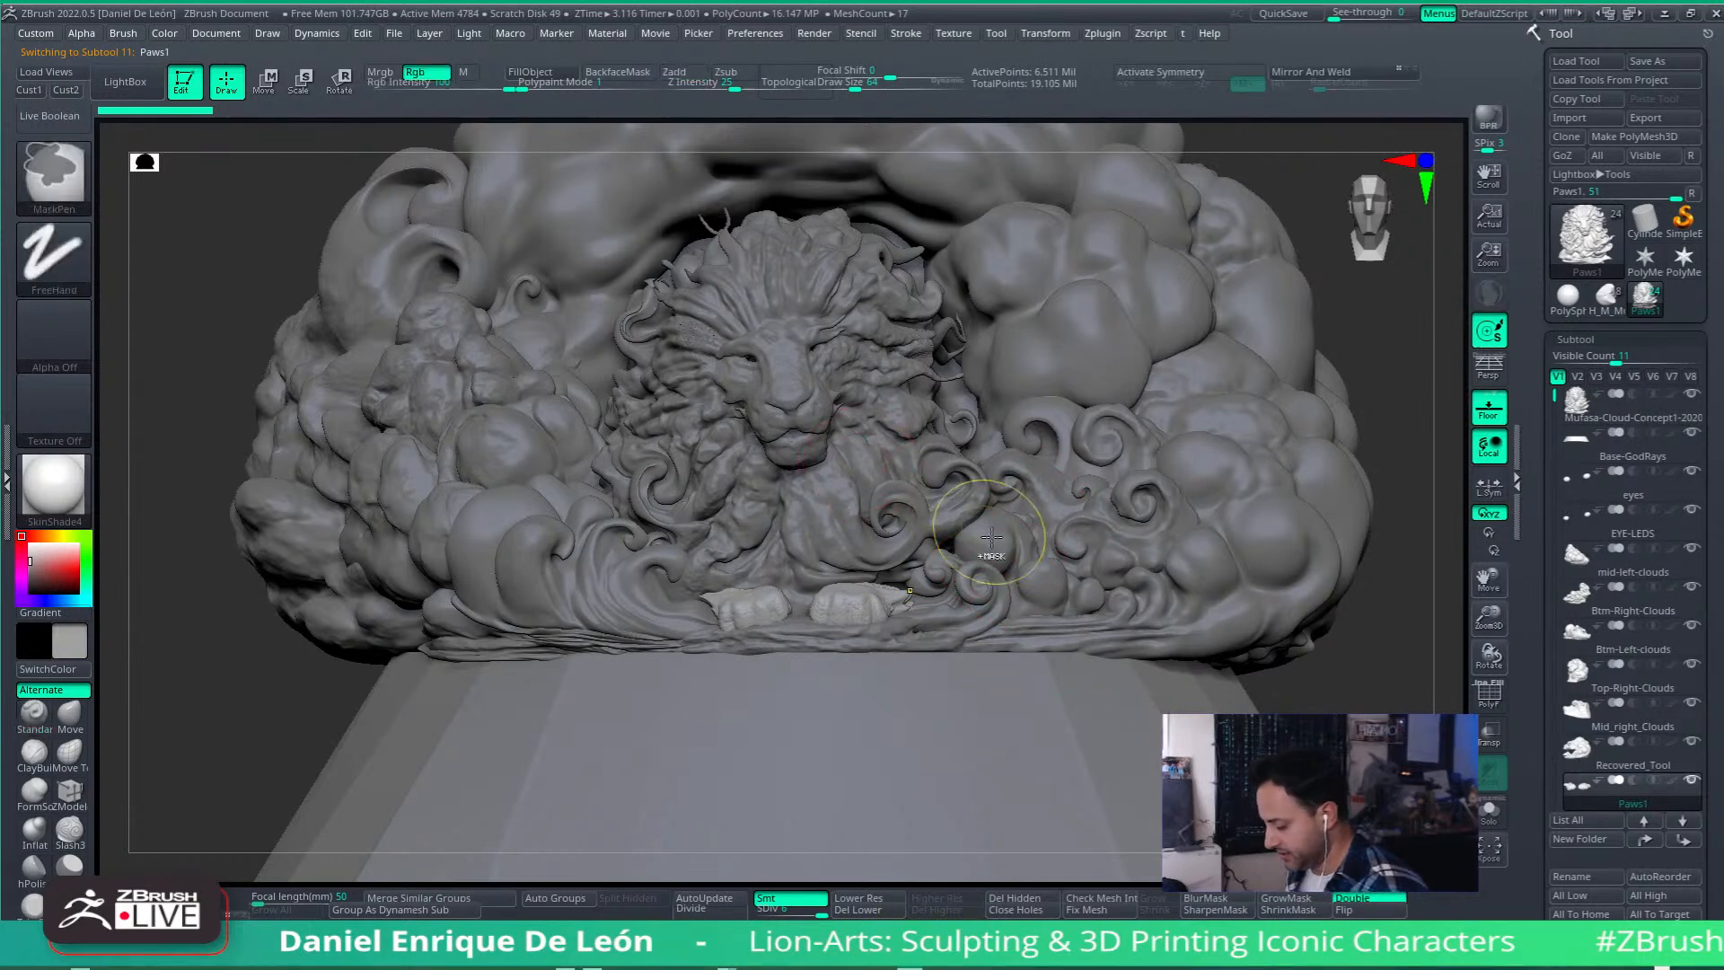
{"action": "left_click", "coordinate": [875, 503], "text": "alt"}
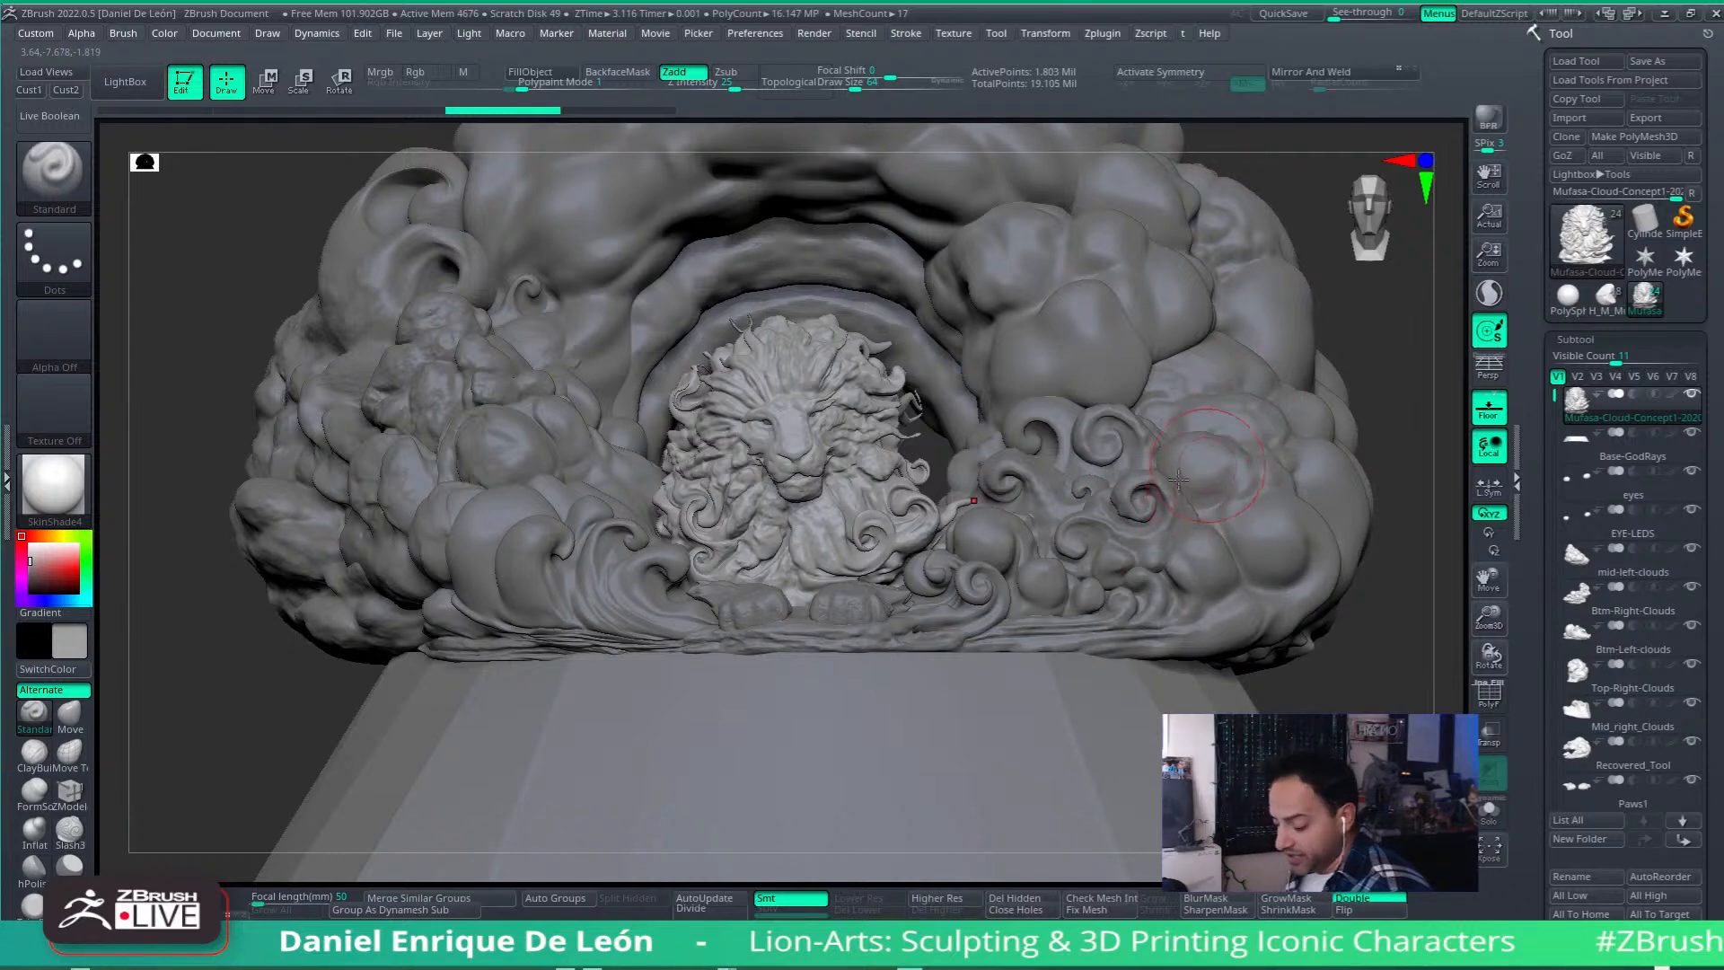
Step: Enable transforming all selected subtools with the Gizmo 3D and limit the selection to the lion and its paws
{"action": "key", "text": "w"}
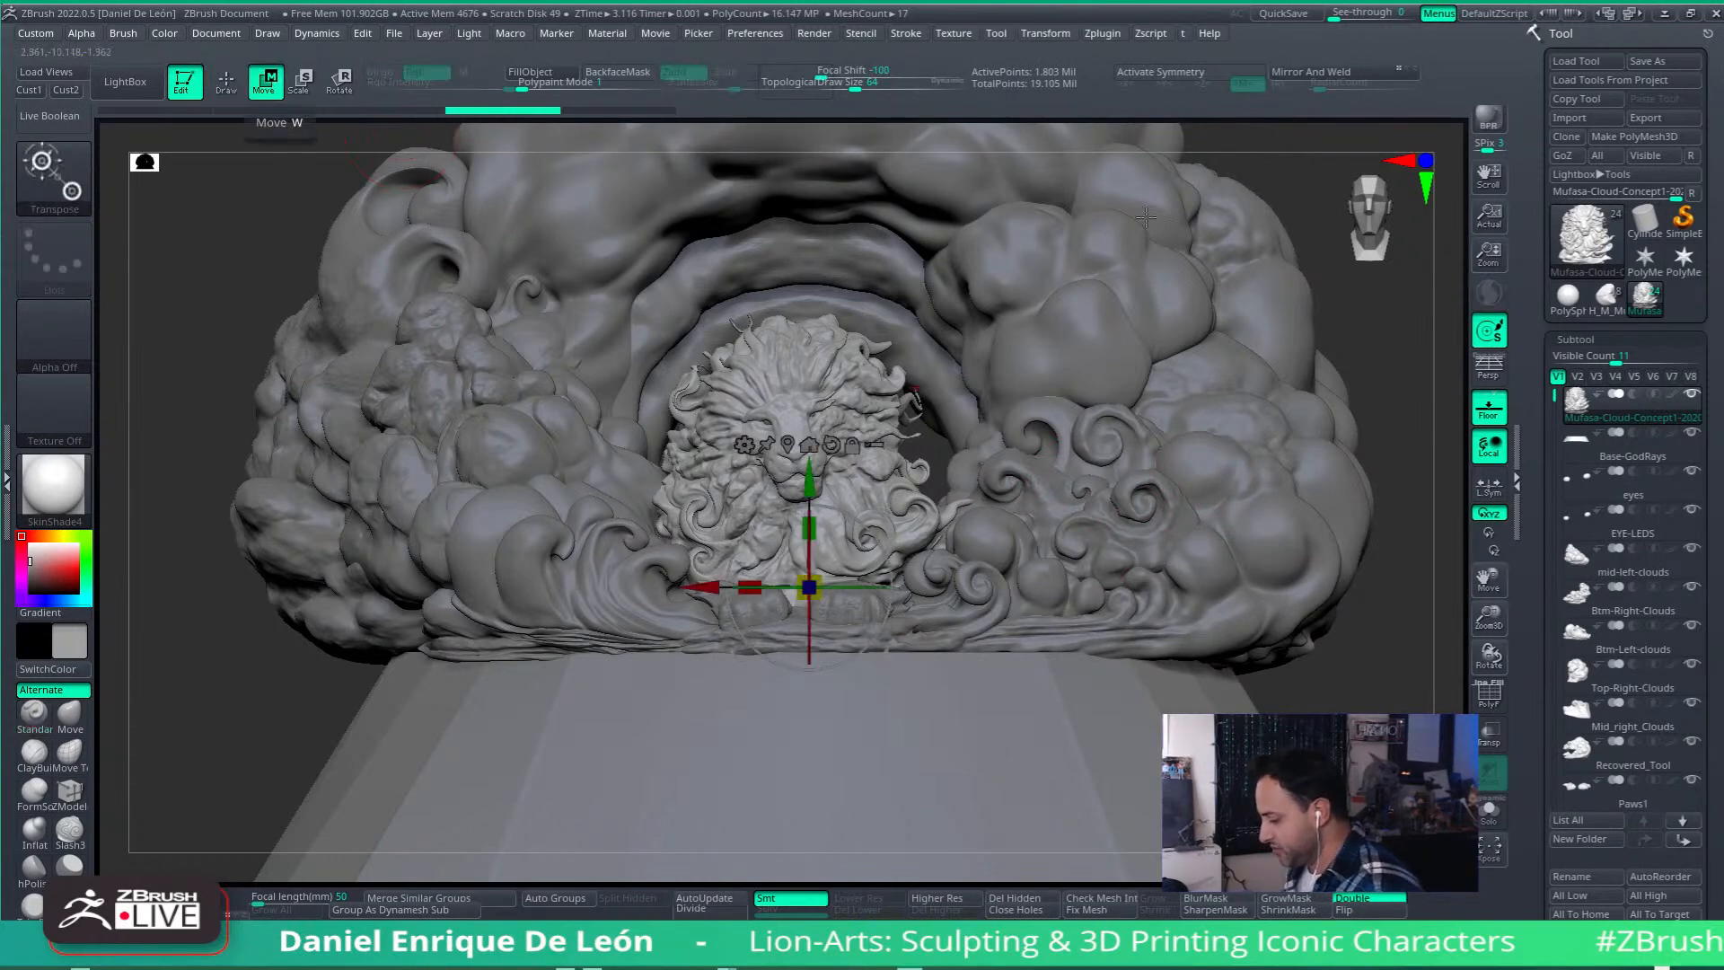
{"action": "left_click", "coordinate": [874, 446]}
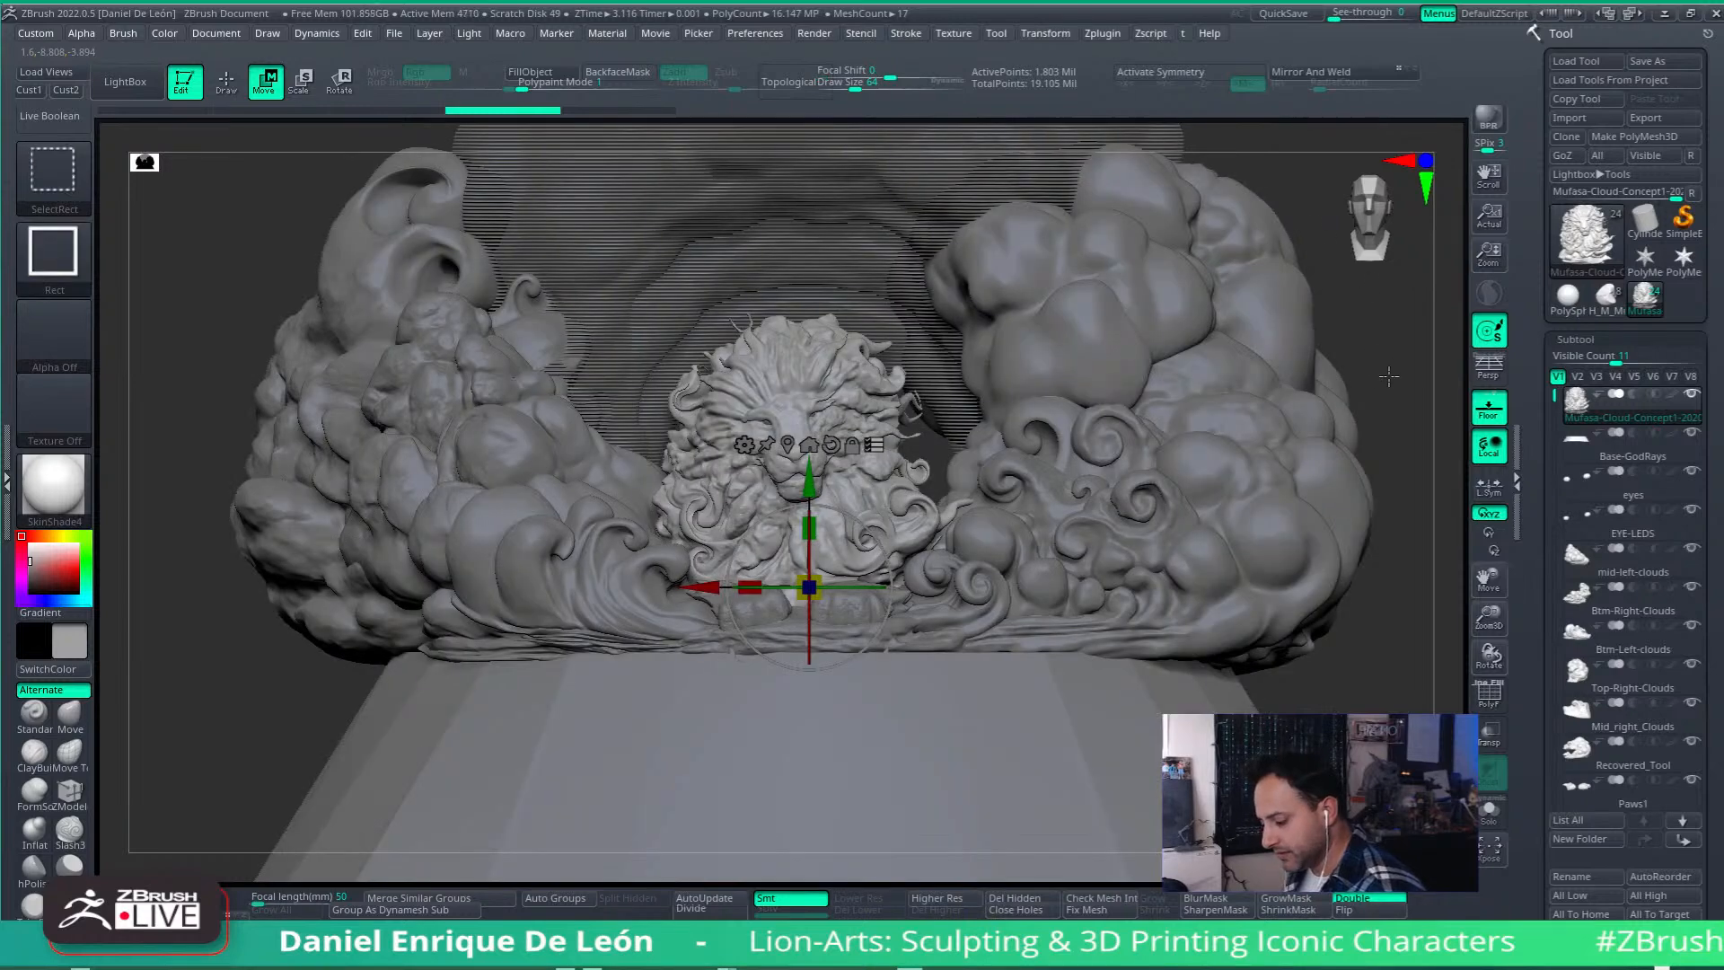
{"action": "left_click", "coordinate": [1387, 379], "text": "ctrl+shift"}
{"action": "left_click", "coordinate": [1391, 415], "text": "ctrl+shift"}
{"action": "left_click_drag", "start_coordinate": [1394, 433], "coordinate": [1386, 483], "text": "ctrl+shift"}
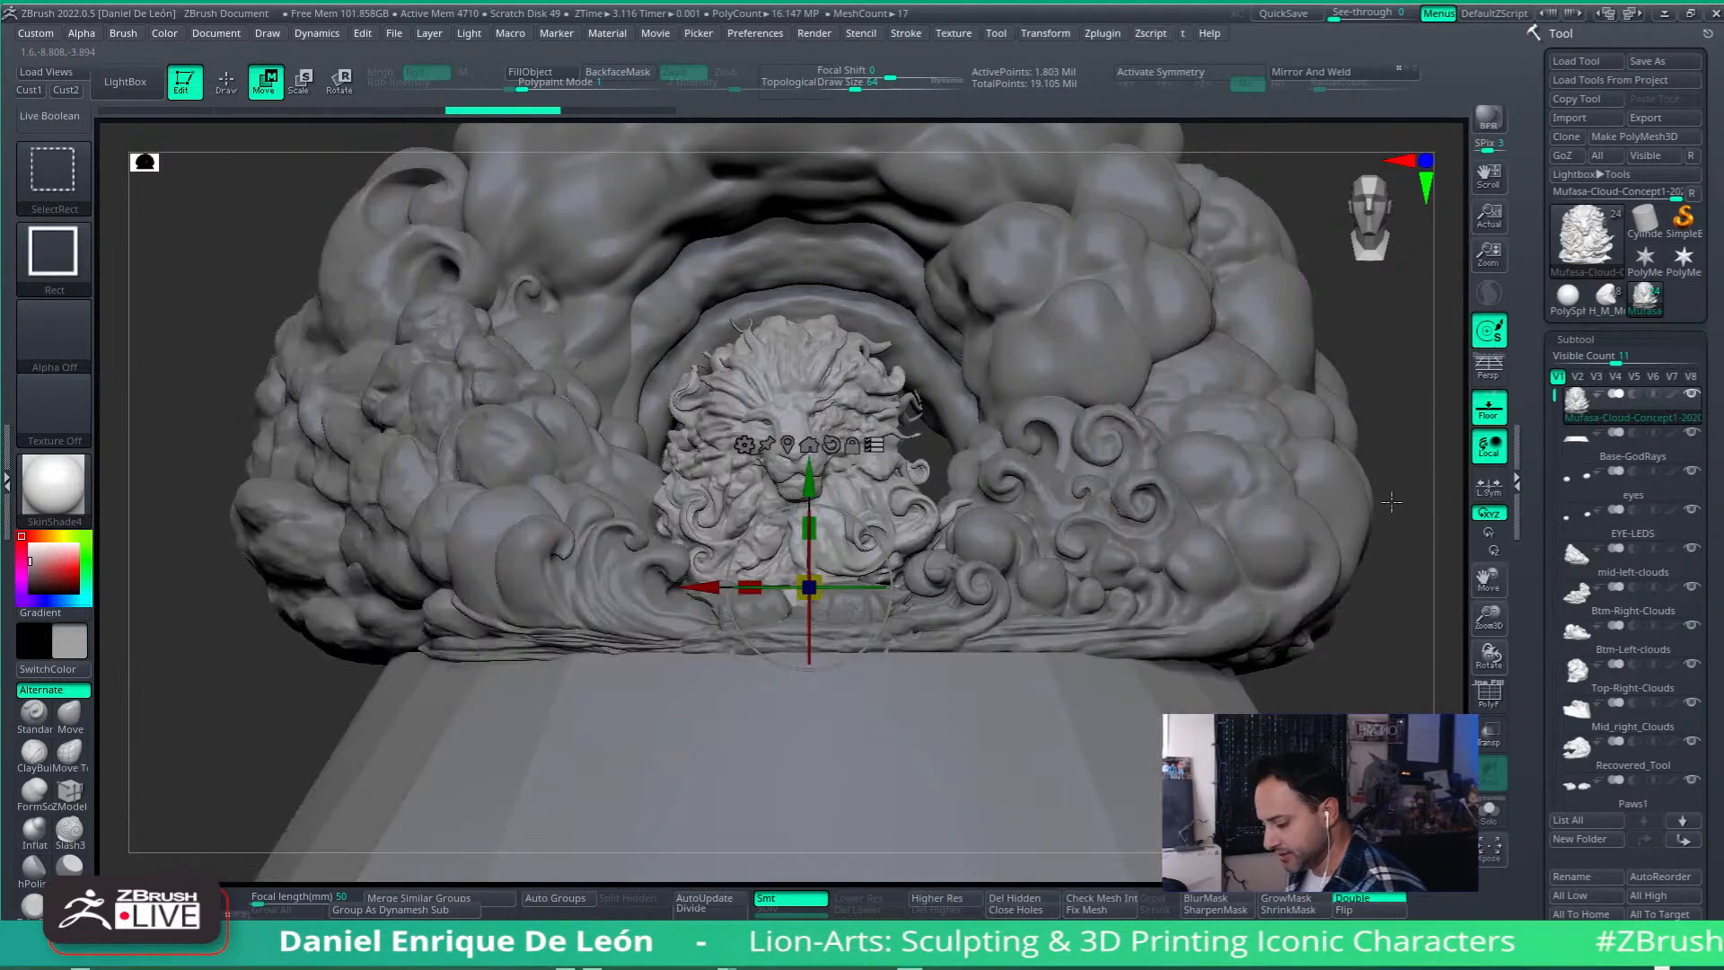
{"action": "left_click", "coordinate": [1395, 664], "text": "ctrl+shift"}
{"action": "left_click", "coordinate": [854, 425], "text": "ctrl+shift"}
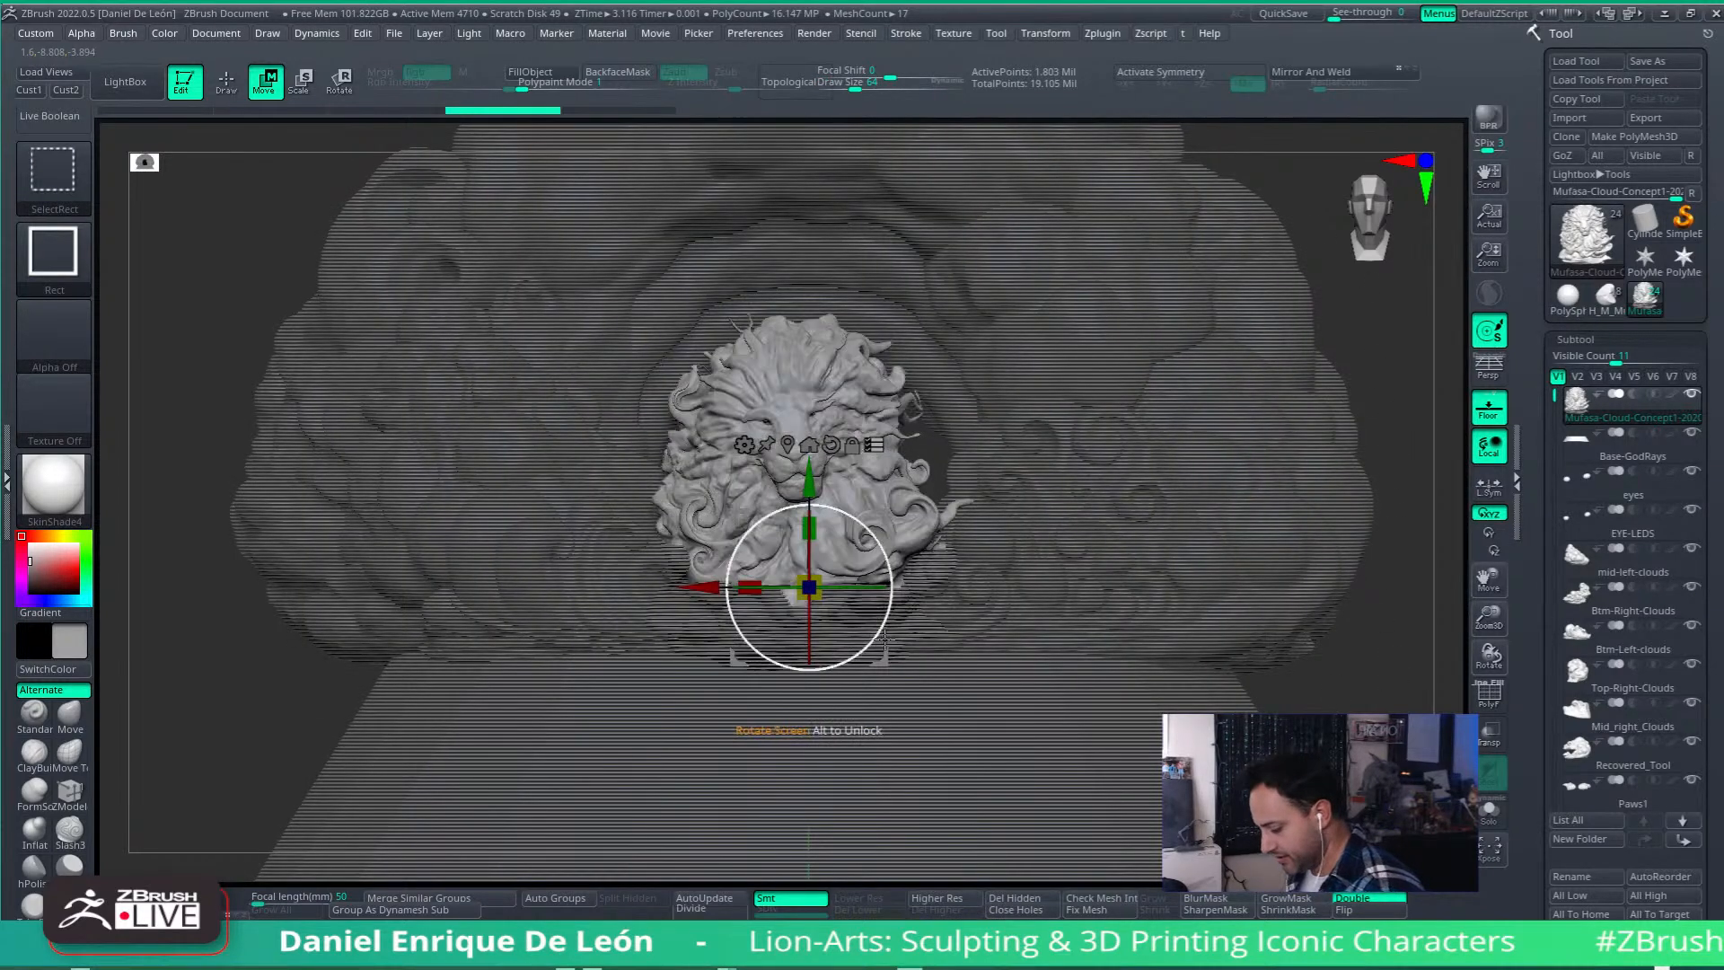
{"action": "right_click_drag", "start_coordinate": [863, 523], "coordinate": [962, 628], "text": "ctrl"}
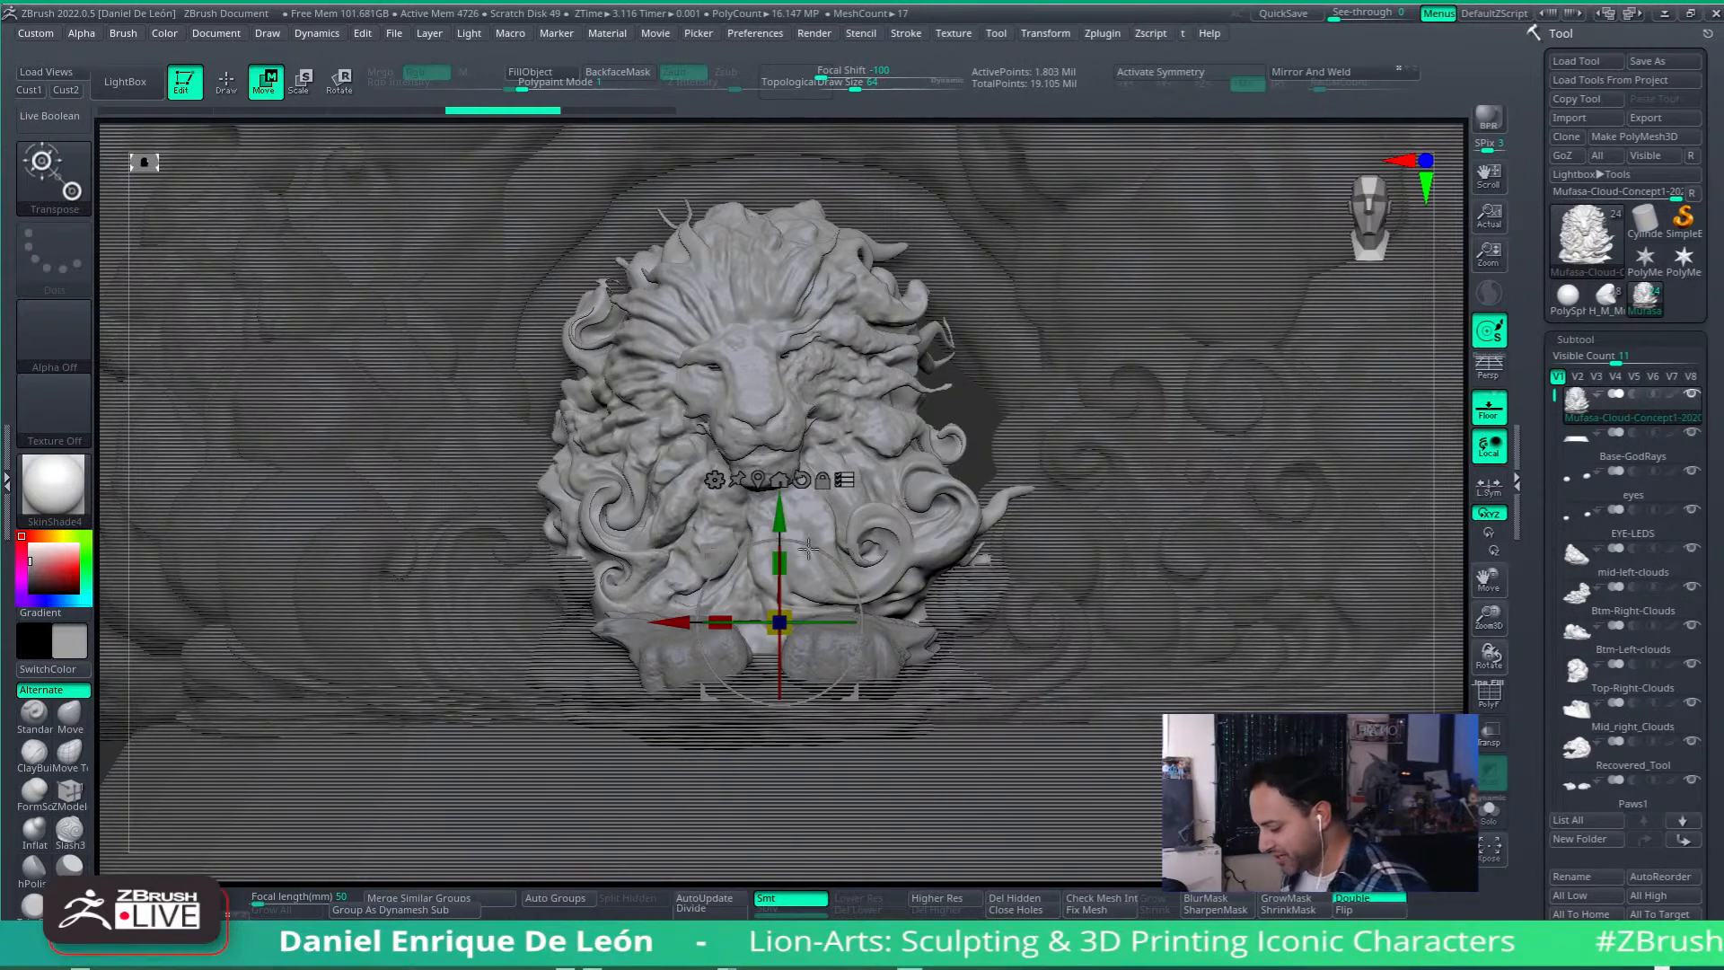
Step: Reposition the gizmo pivot at the base between the paws, aligning it from the front and side views
{"action": "left_click_drag", "start_coordinate": [907, 552], "coordinate": [1015, 584]}
{"action": "left_click_drag", "start_coordinate": [809, 510], "coordinate": [809, 561], "text": "alt"}
{"action": "left_click_drag", "start_coordinate": [1167, 620], "coordinate": [1053, 566]}
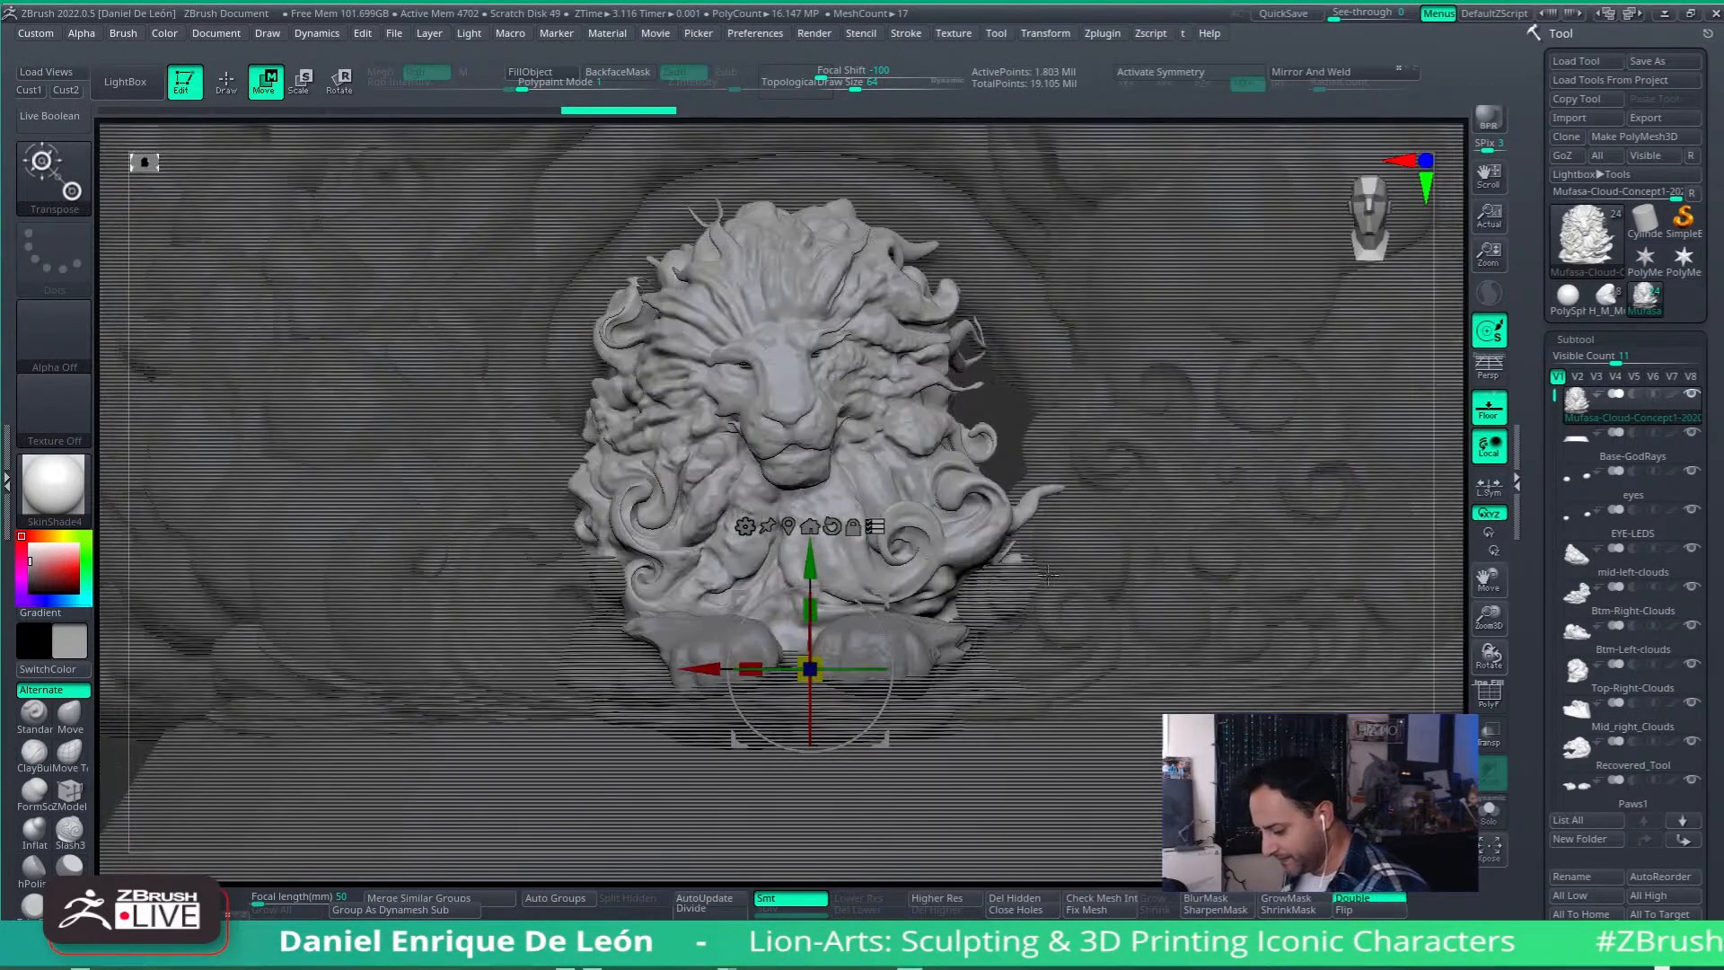
{"action": "left_click_drag", "start_coordinate": [915, 597], "coordinate": [1113, 600]}
{"action": "left_click_drag", "start_coordinate": [1019, 667], "coordinate": [1286, 668], "text": "alt"}
{"action": "left_click_drag", "start_coordinate": [1178, 561], "coordinate": [1178, 568], "text": "alt"}
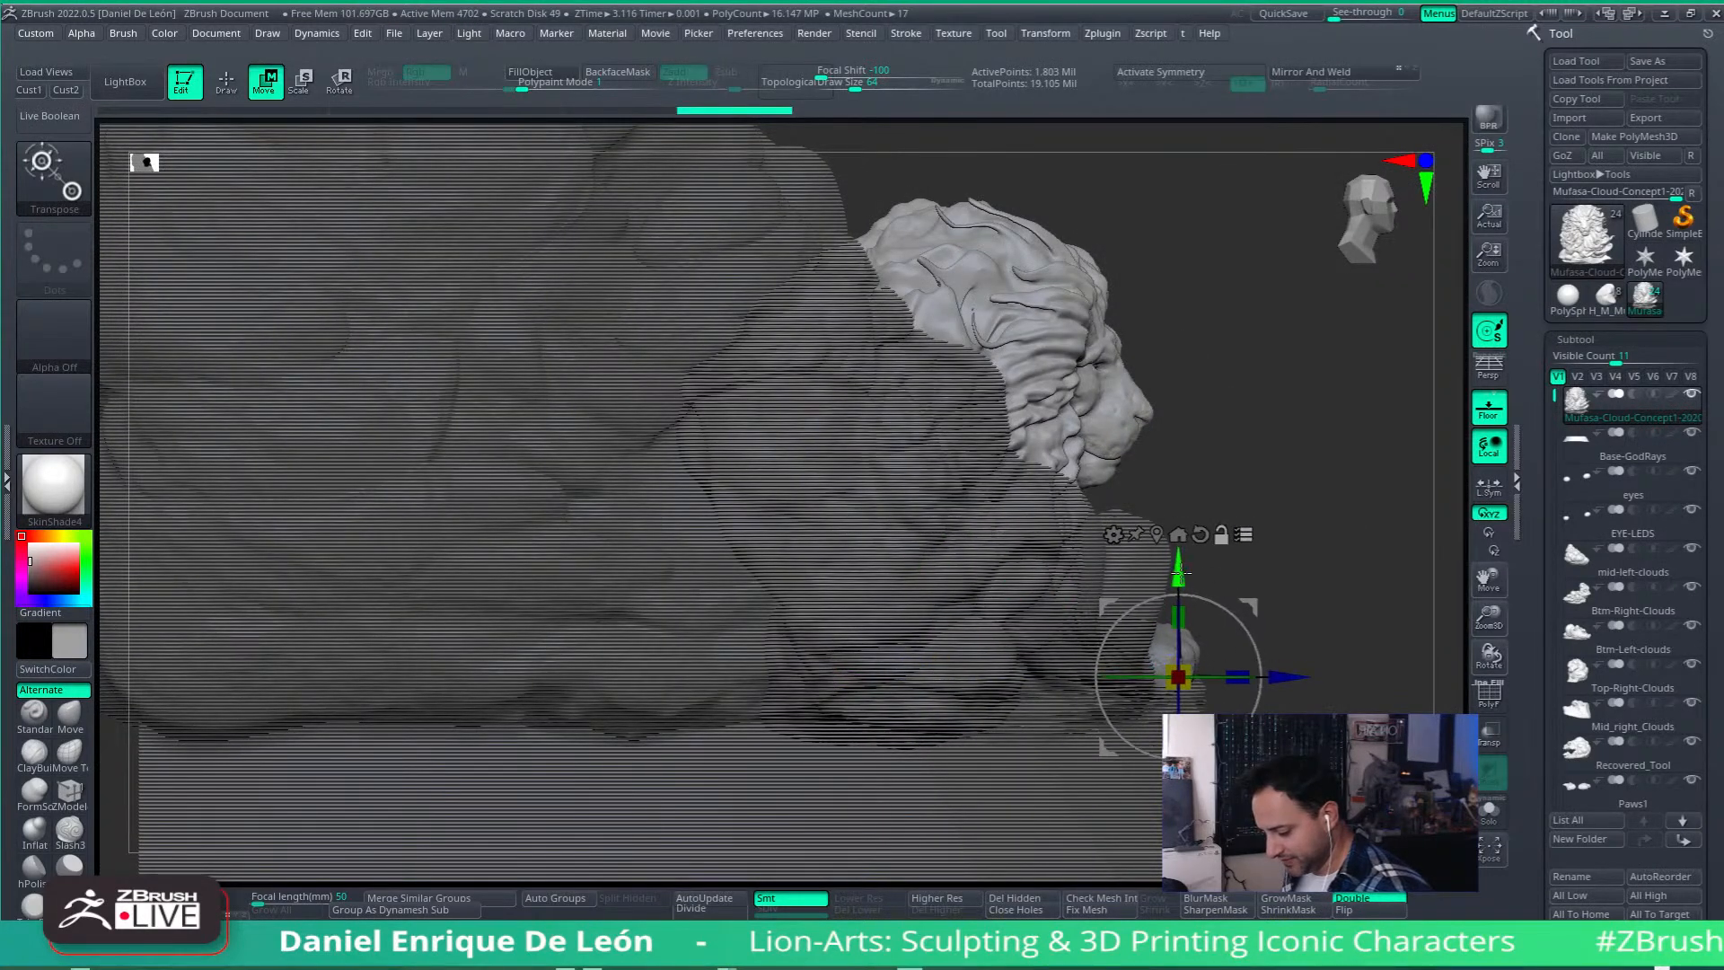
{"action": "left_click_drag", "start_coordinate": [1335, 574], "coordinate": [791, 526], "text": "shift"}
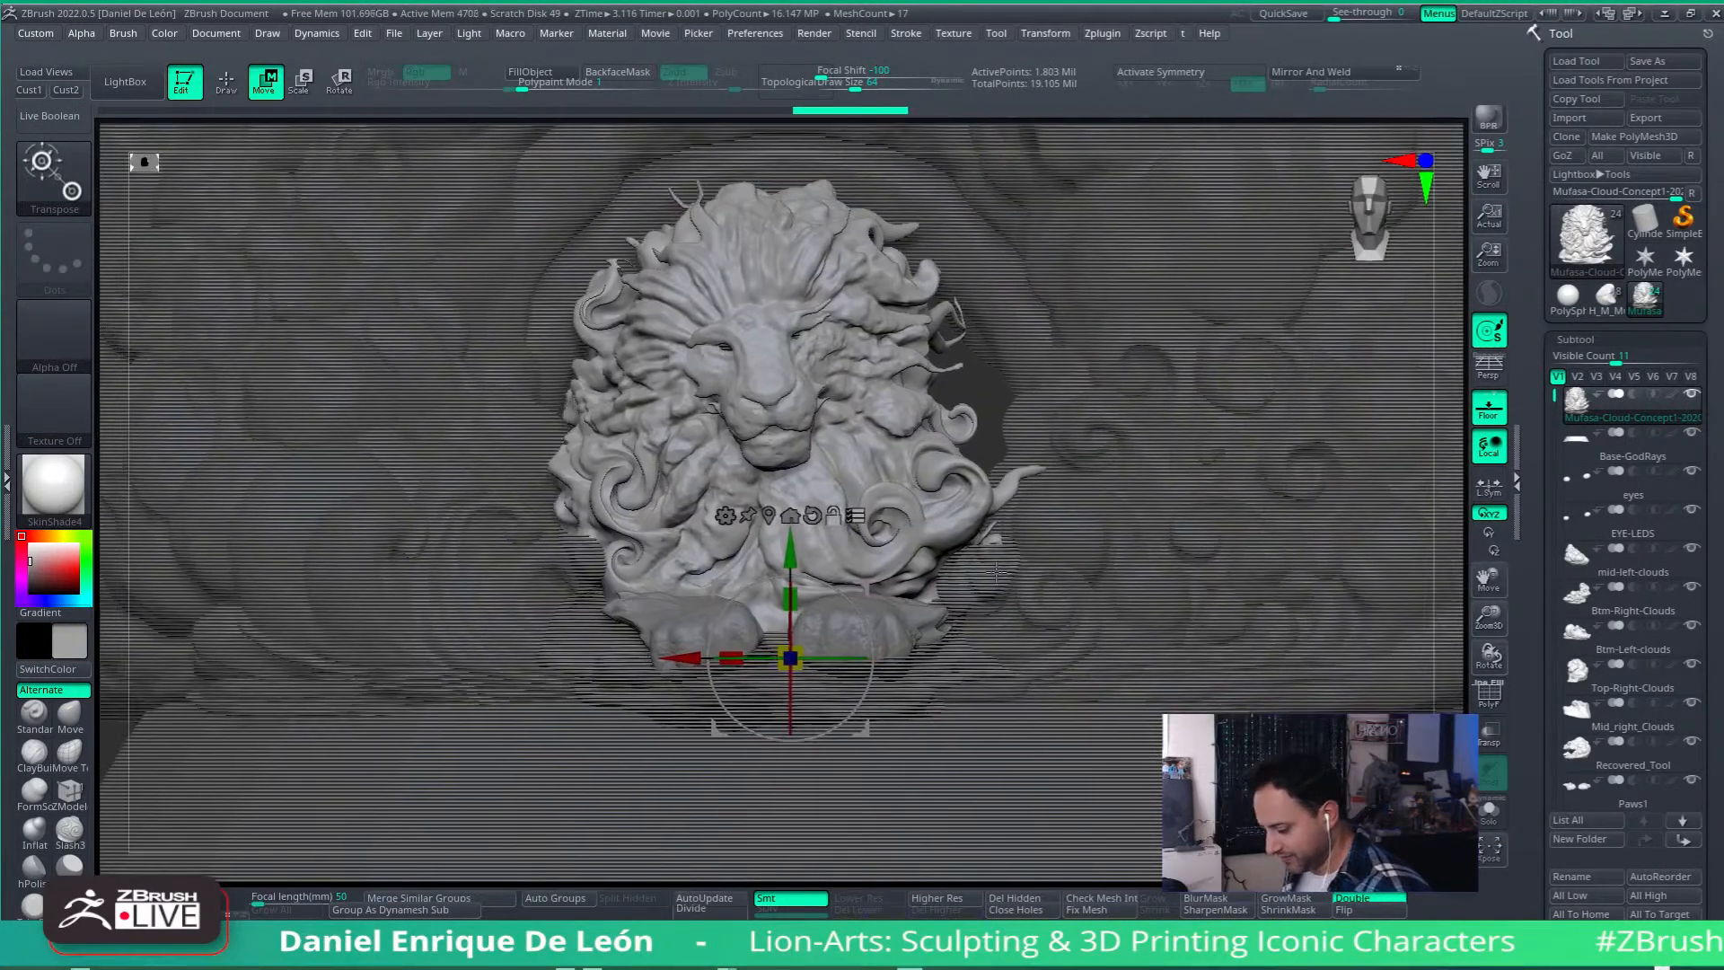
Step: Scale the lion and paws up uniformly by about 1.15 from the base pivot and return to Draw mode
{"action": "left_click_drag", "start_coordinate": [791, 597], "coordinate": [805, 669]}
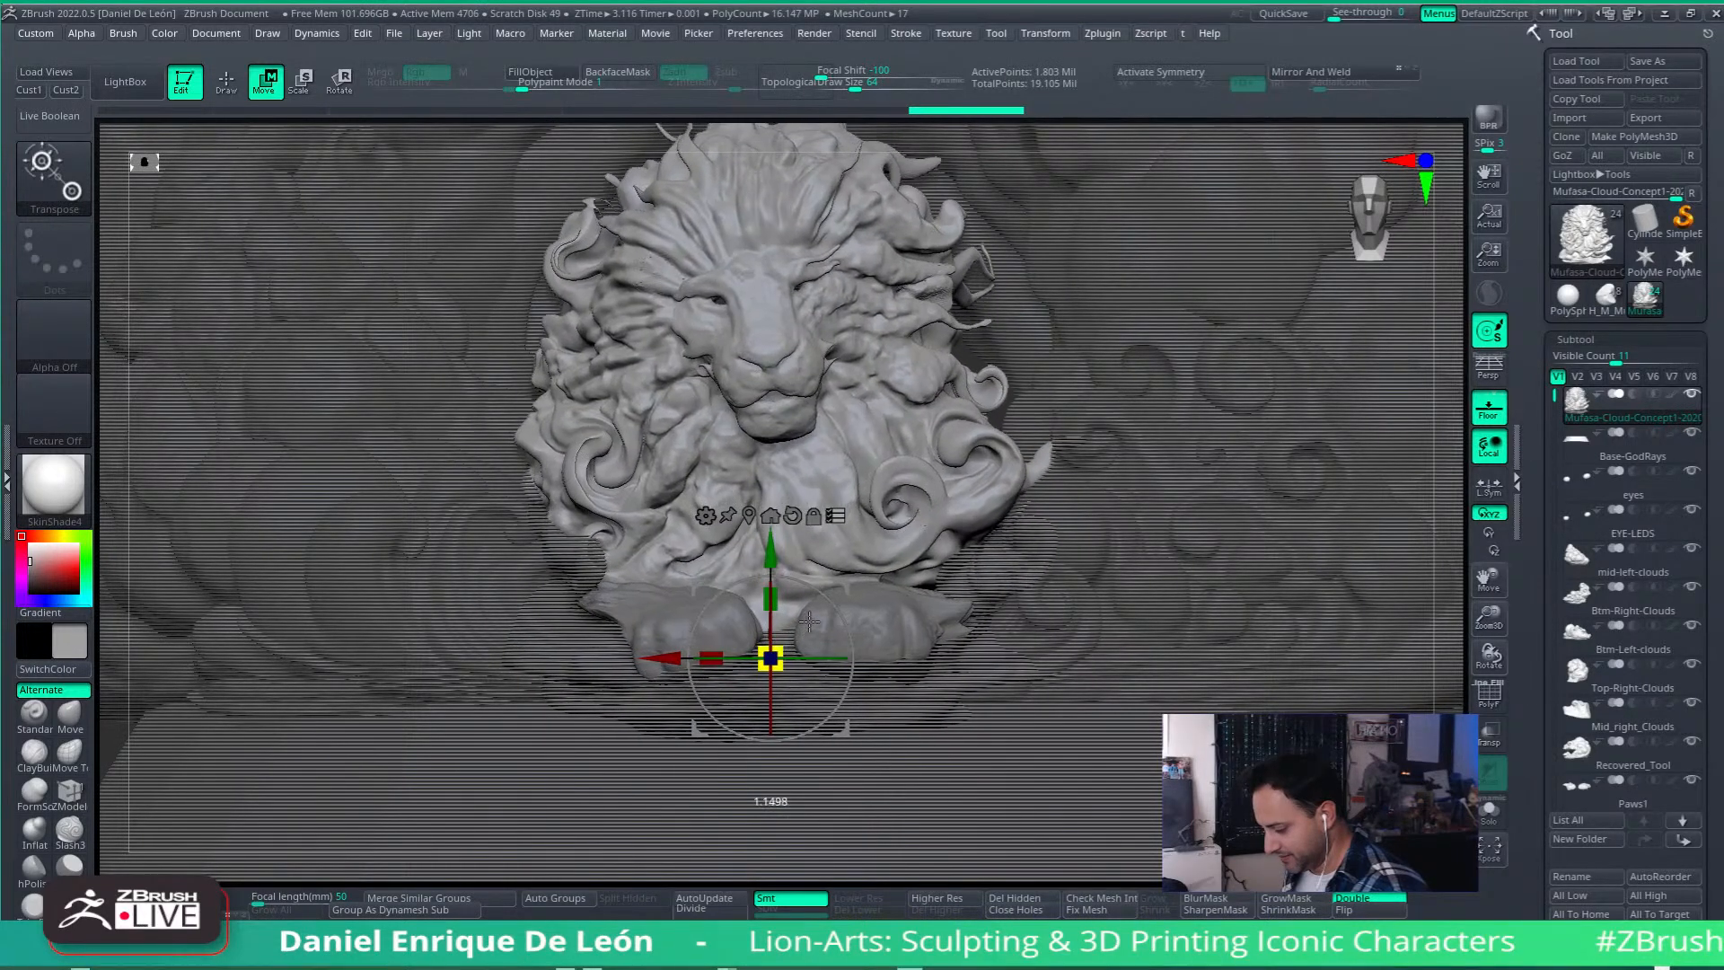
{"action": "left_click_drag", "start_coordinate": [1074, 548], "coordinate": [1111, 546], "text": "alt"}
{"action": "left_click_drag", "start_coordinate": [1115, 608], "coordinate": [1179, 576]}
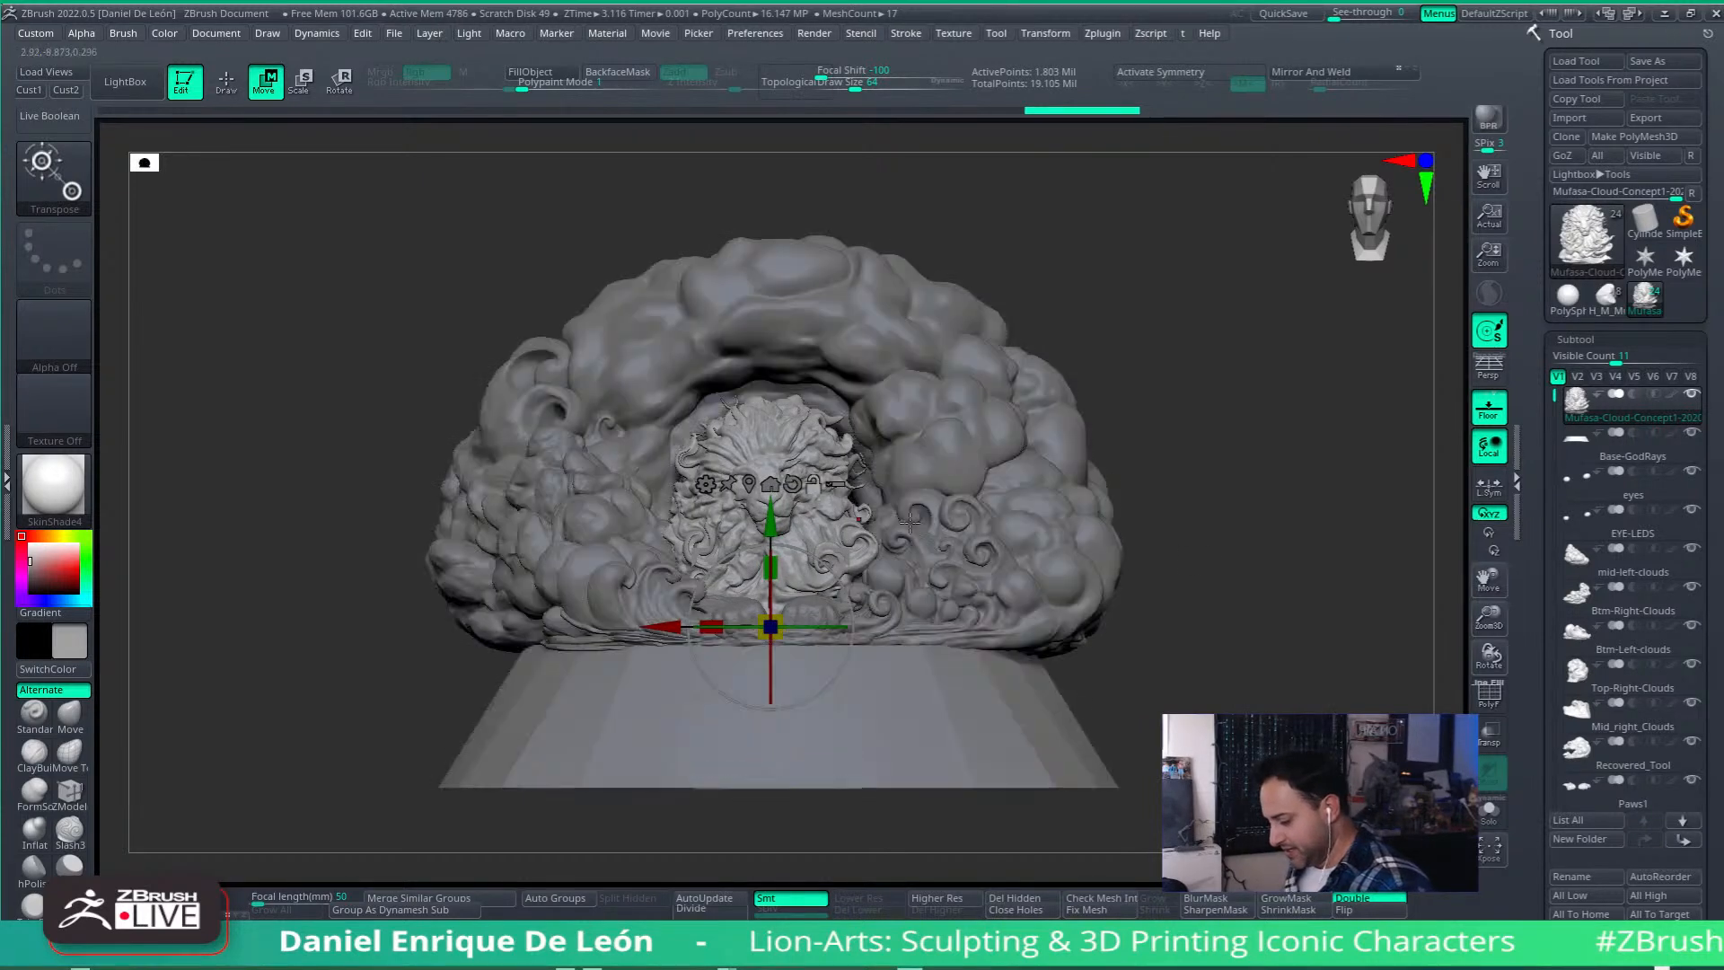
{"action": "left_click", "coordinate": [235, 89]}
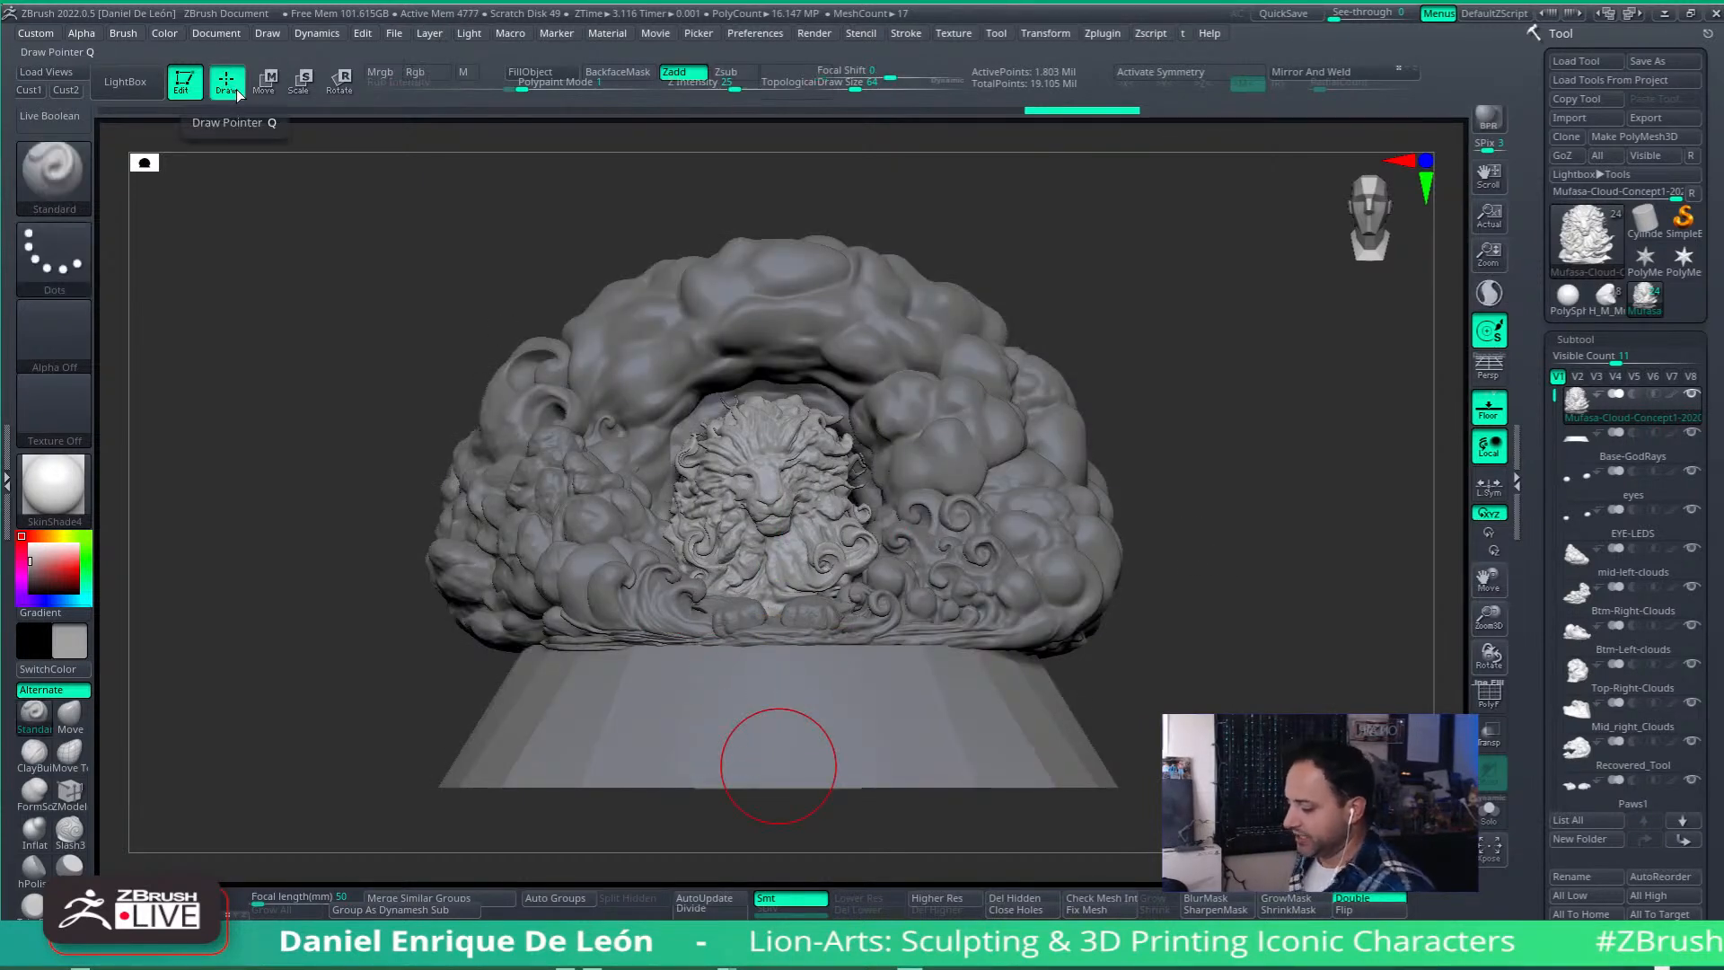
Step: Examine the enlarged lion's proportions against the cloud rings and base from the front, sides and above
{"action": "mouse_move", "coordinate": [1161, 550]}
{"action": "left_mouse_down"}
{"action": "mouse_move", "coordinate": [1104, 575]}
{"action": "mouse_move", "coordinate": [1159, 611]}
{"action": "left_mouse_up"}
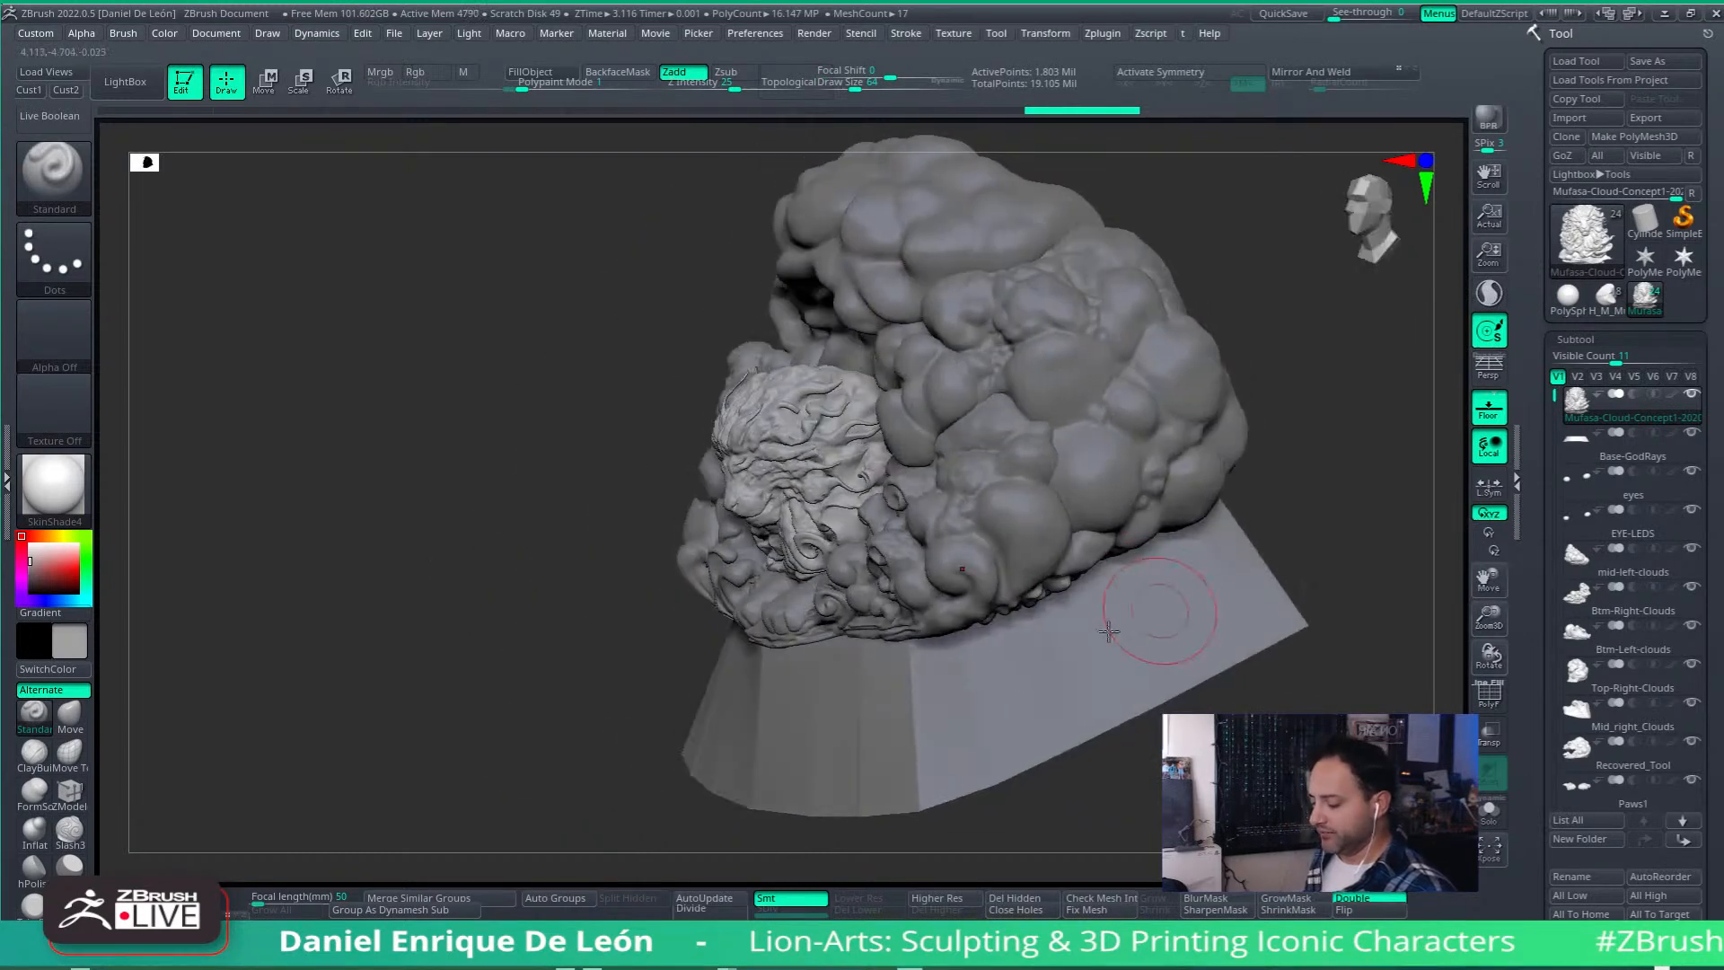
{"action": "mouse_move", "coordinate": [1131, 696]}
{"action": "left_mouse_down"}
{"action": "mouse_move", "coordinate": [1089, 539]}
{"action": "mouse_move", "coordinate": [931, 685]}
{"action": "mouse_move", "coordinate": [1081, 600]}
{"action": "mouse_move", "coordinate": [1127, 616]}
{"action": "mouse_move", "coordinate": [1044, 620]}
{"action": "mouse_move", "coordinate": [1140, 720]}
{"action": "left_mouse_up"}
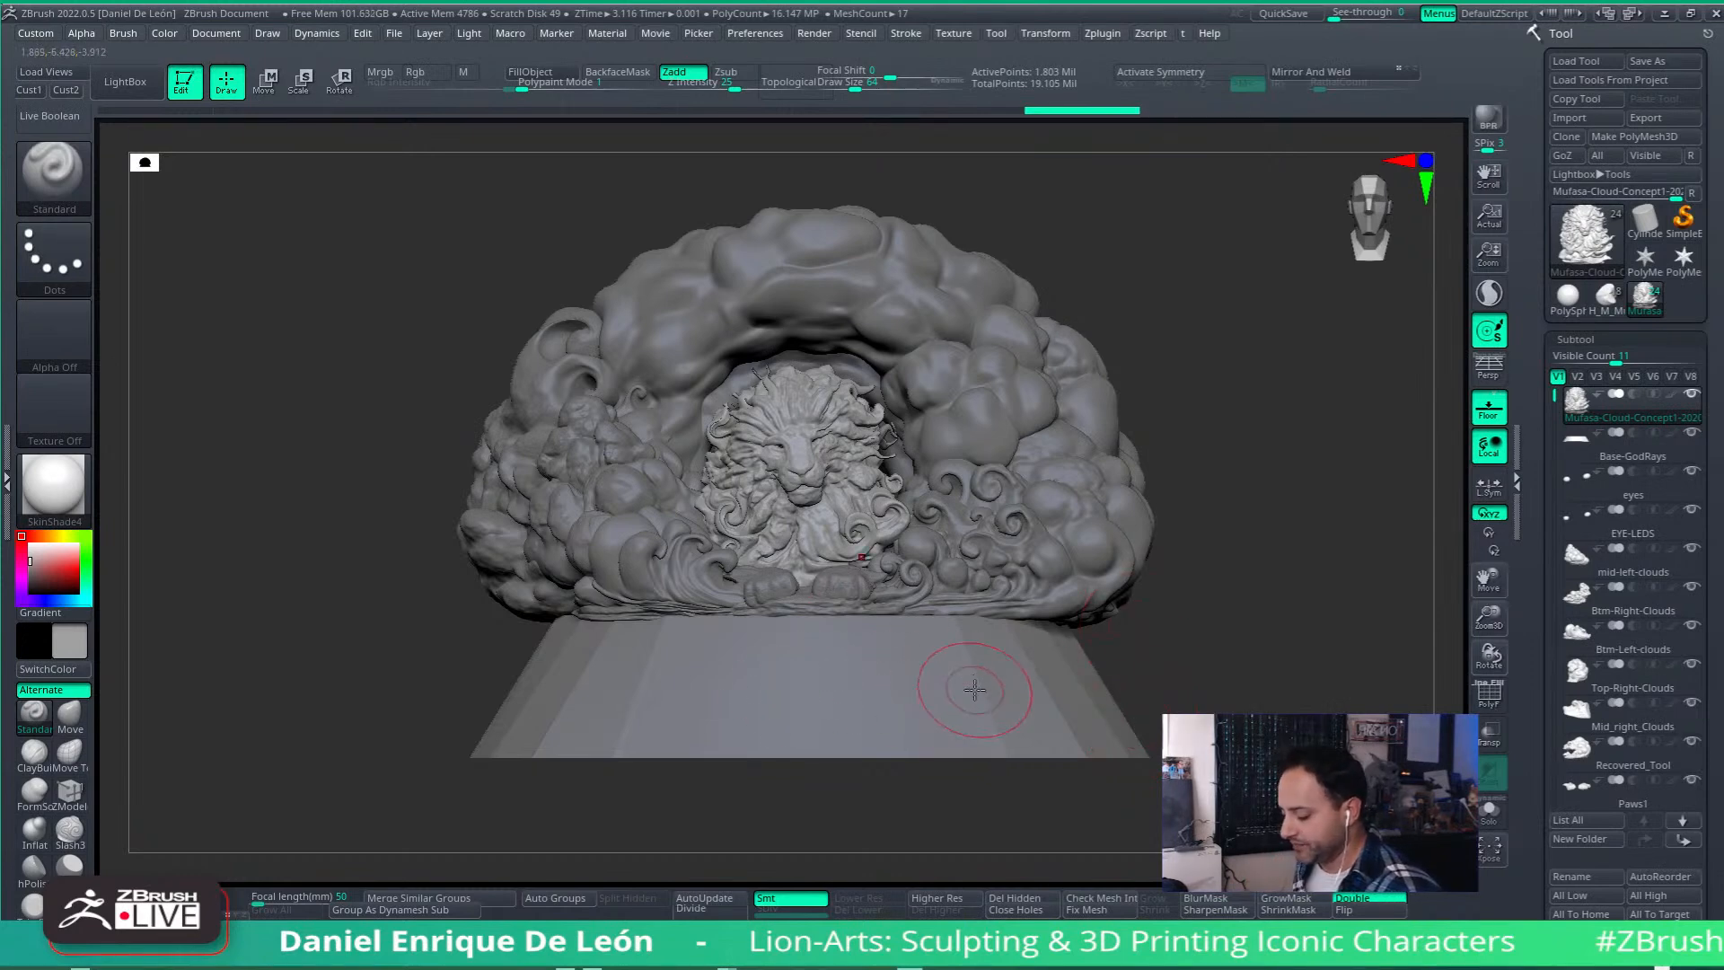
{"action": "mouse_move", "coordinate": [935, 690]}
{"action": "left_mouse_down"}
{"action": "mouse_move", "coordinate": [984, 688]}
{"action": "mouse_move", "coordinate": [909, 701]}
{"action": "left_mouse_up"}
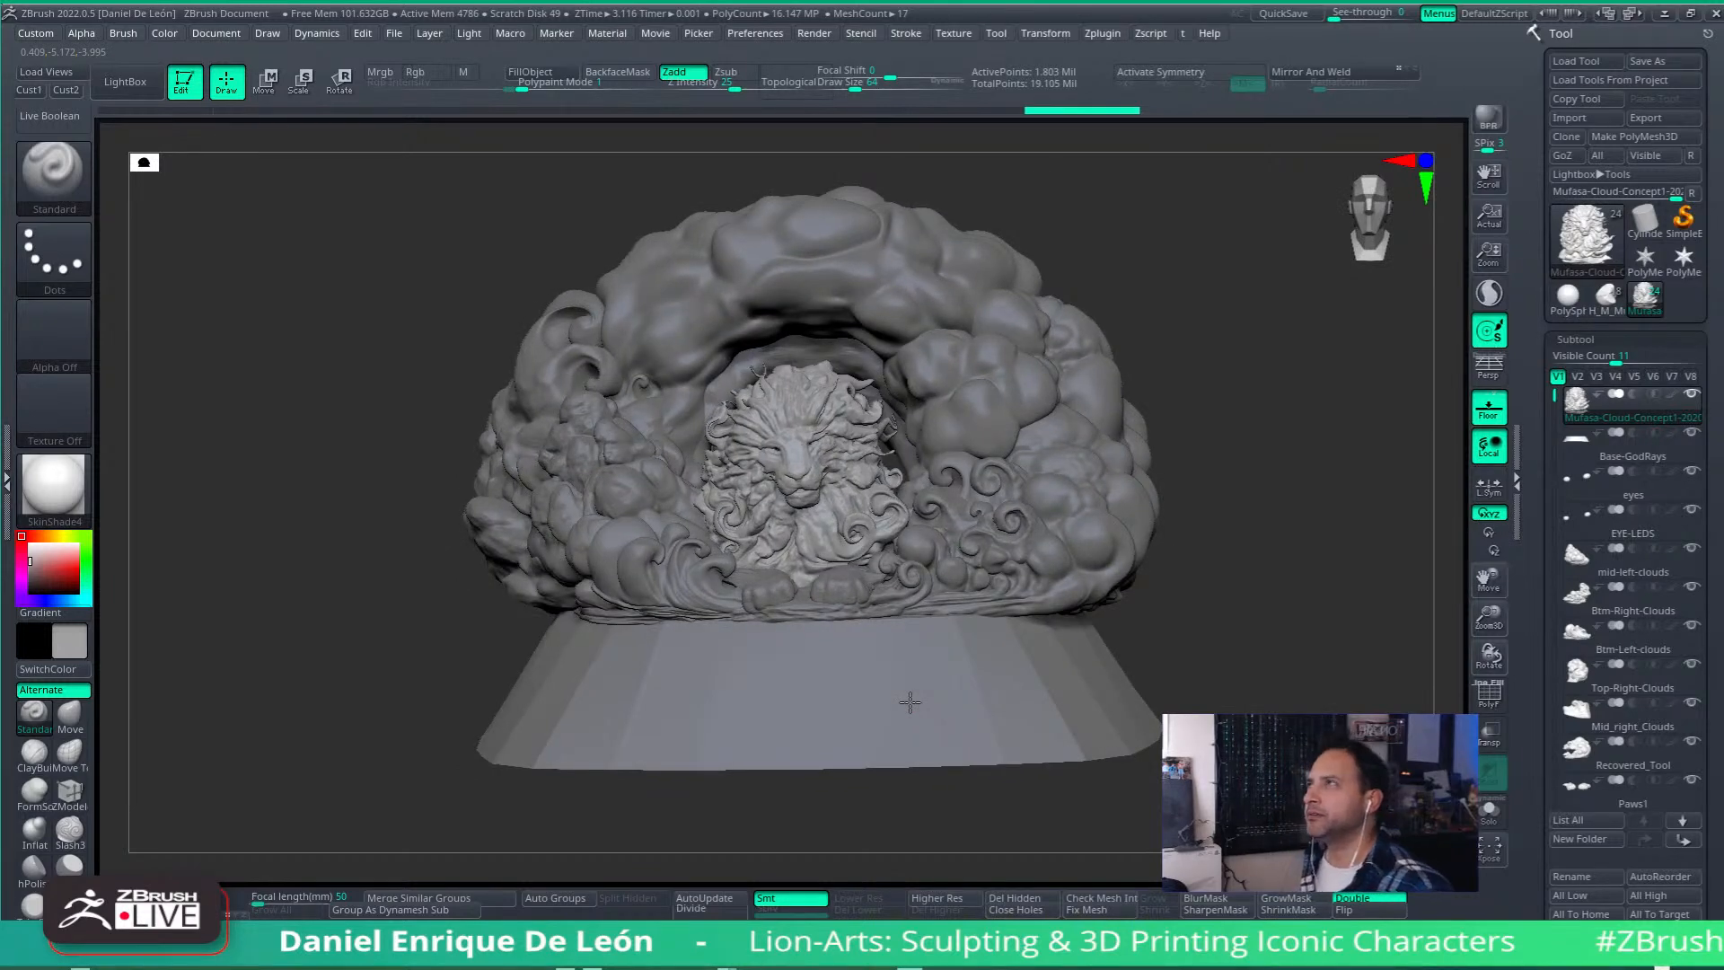
{"action": "left_click_drag", "start_coordinate": [1025, 663], "coordinate": [1068, 662]}
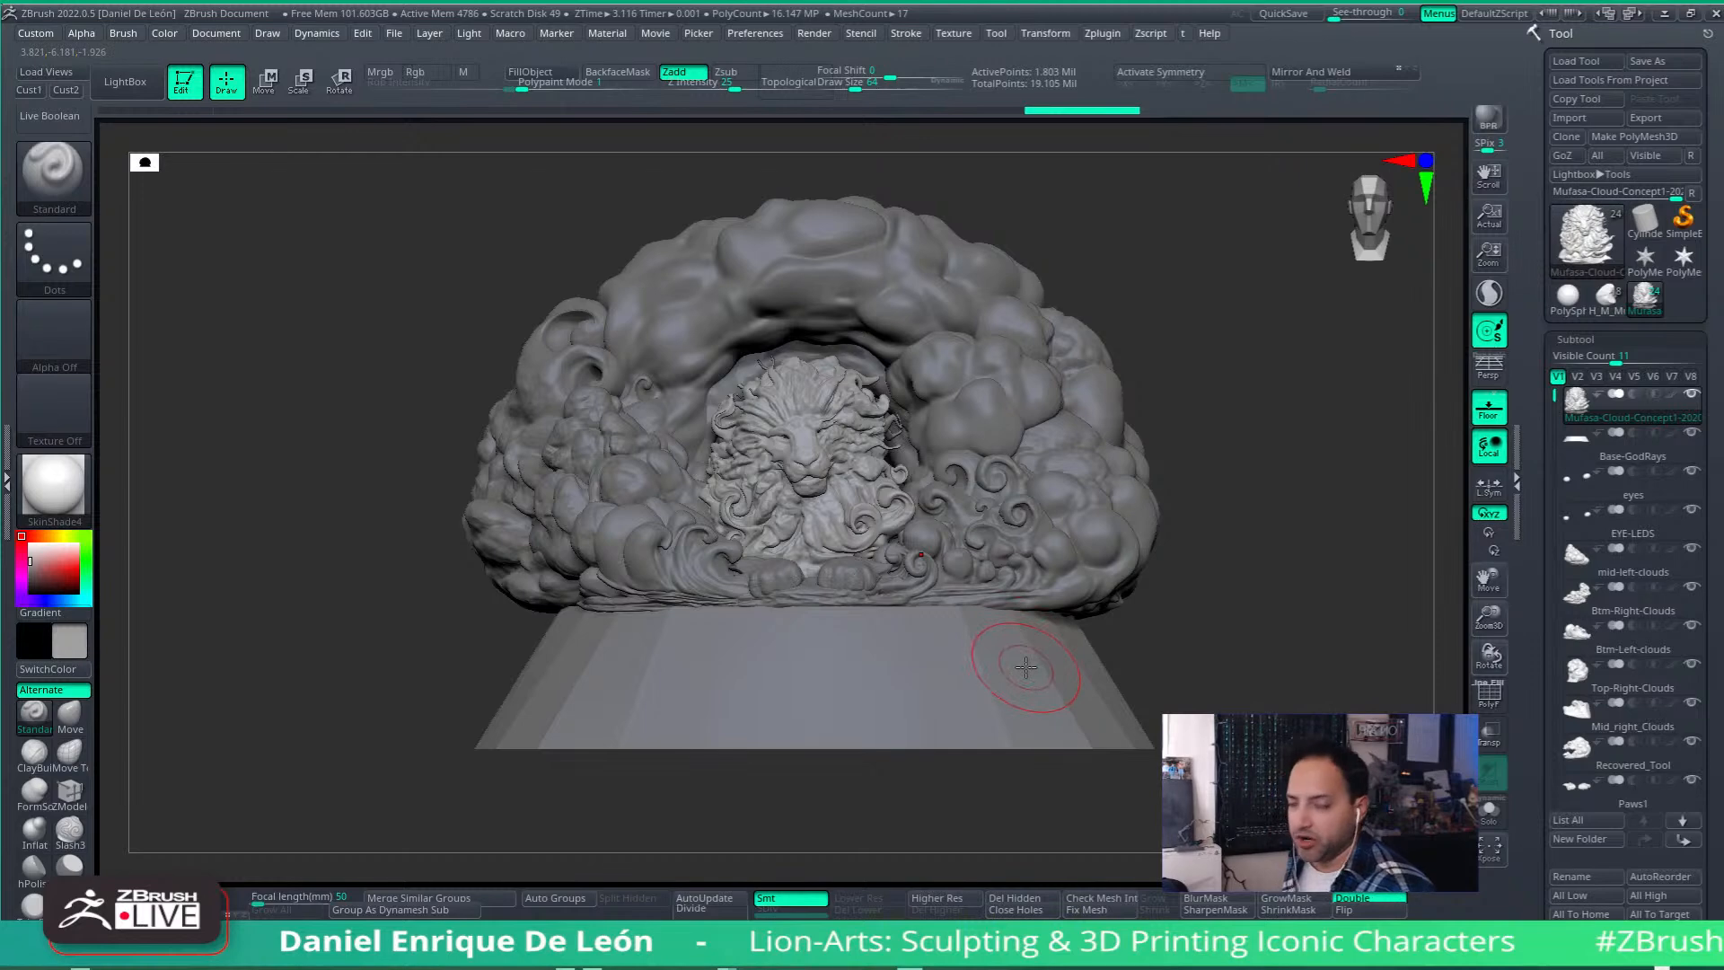
{"action": "mouse_move", "coordinate": [1040, 672]}
{"action": "left_mouse_down"}
{"action": "mouse_move", "coordinate": [1015, 712]}
{"action": "mouse_move", "coordinate": [1039, 705]}
{"action": "mouse_move", "coordinate": [1024, 757]}
{"action": "mouse_move", "coordinate": [1017, 724]}
{"action": "mouse_move", "coordinate": [1038, 692]}
{"action": "mouse_move", "coordinate": [1085, 685]}
{"action": "mouse_move", "coordinate": [1006, 727]}
{"action": "left_mouse_up"}
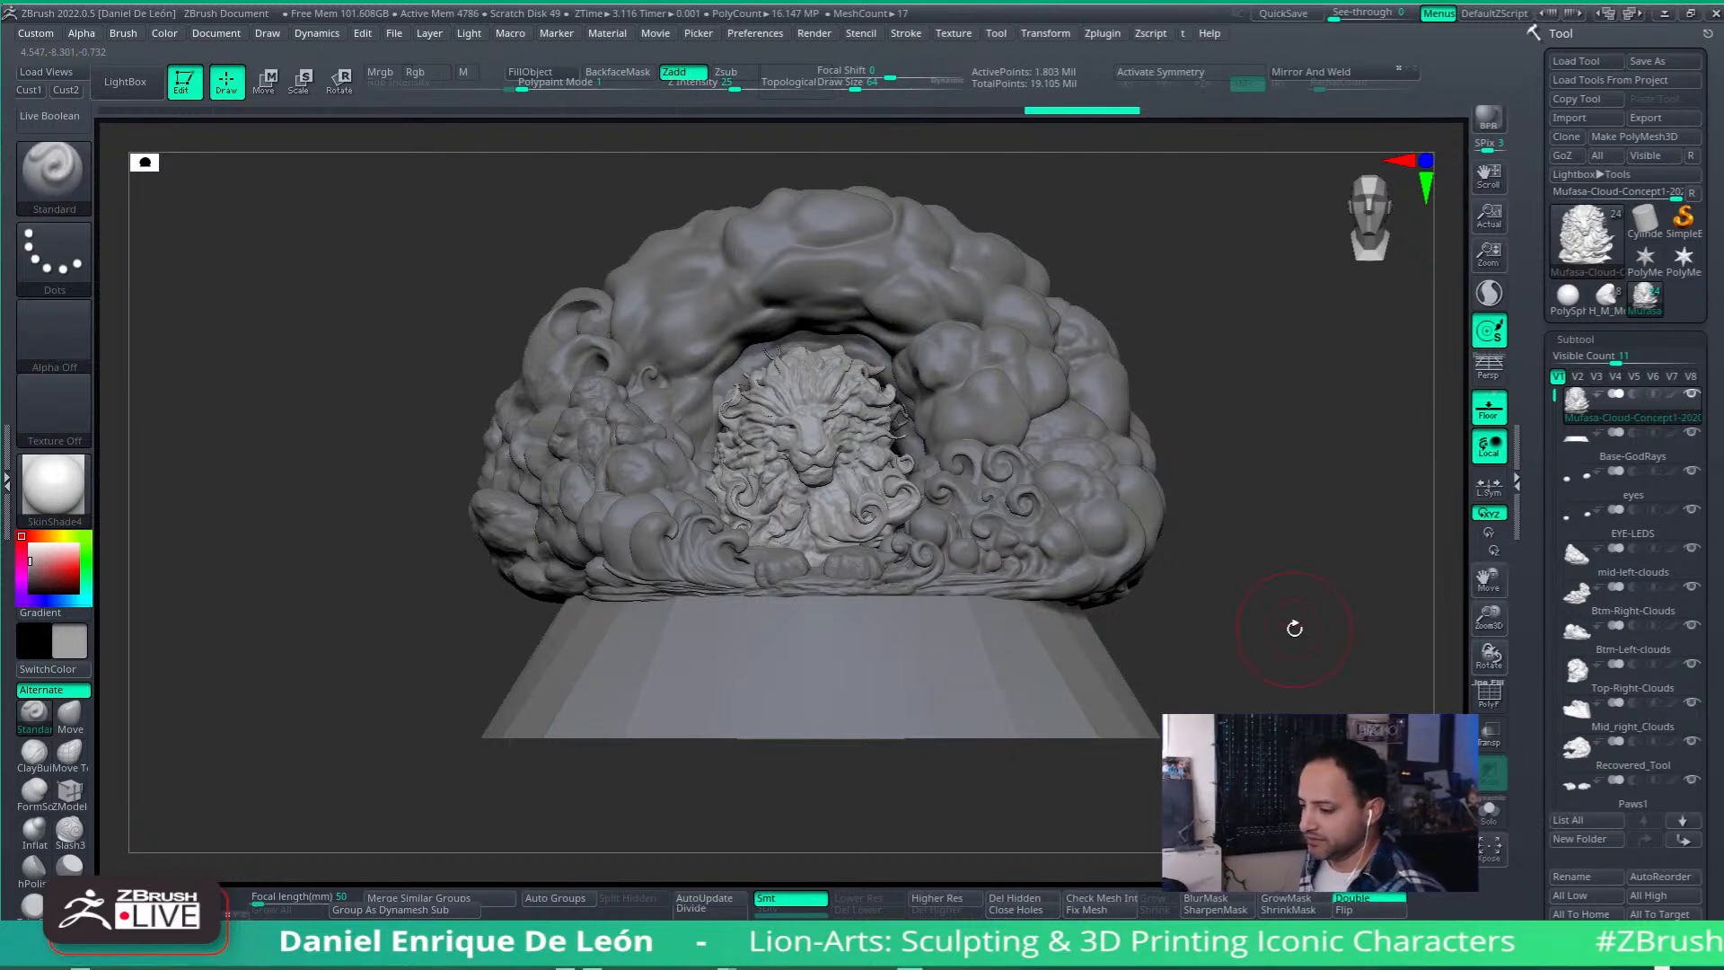
{"action": "left_click_drag", "start_coordinate": [1294, 628], "coordinate": [1125, 617]}
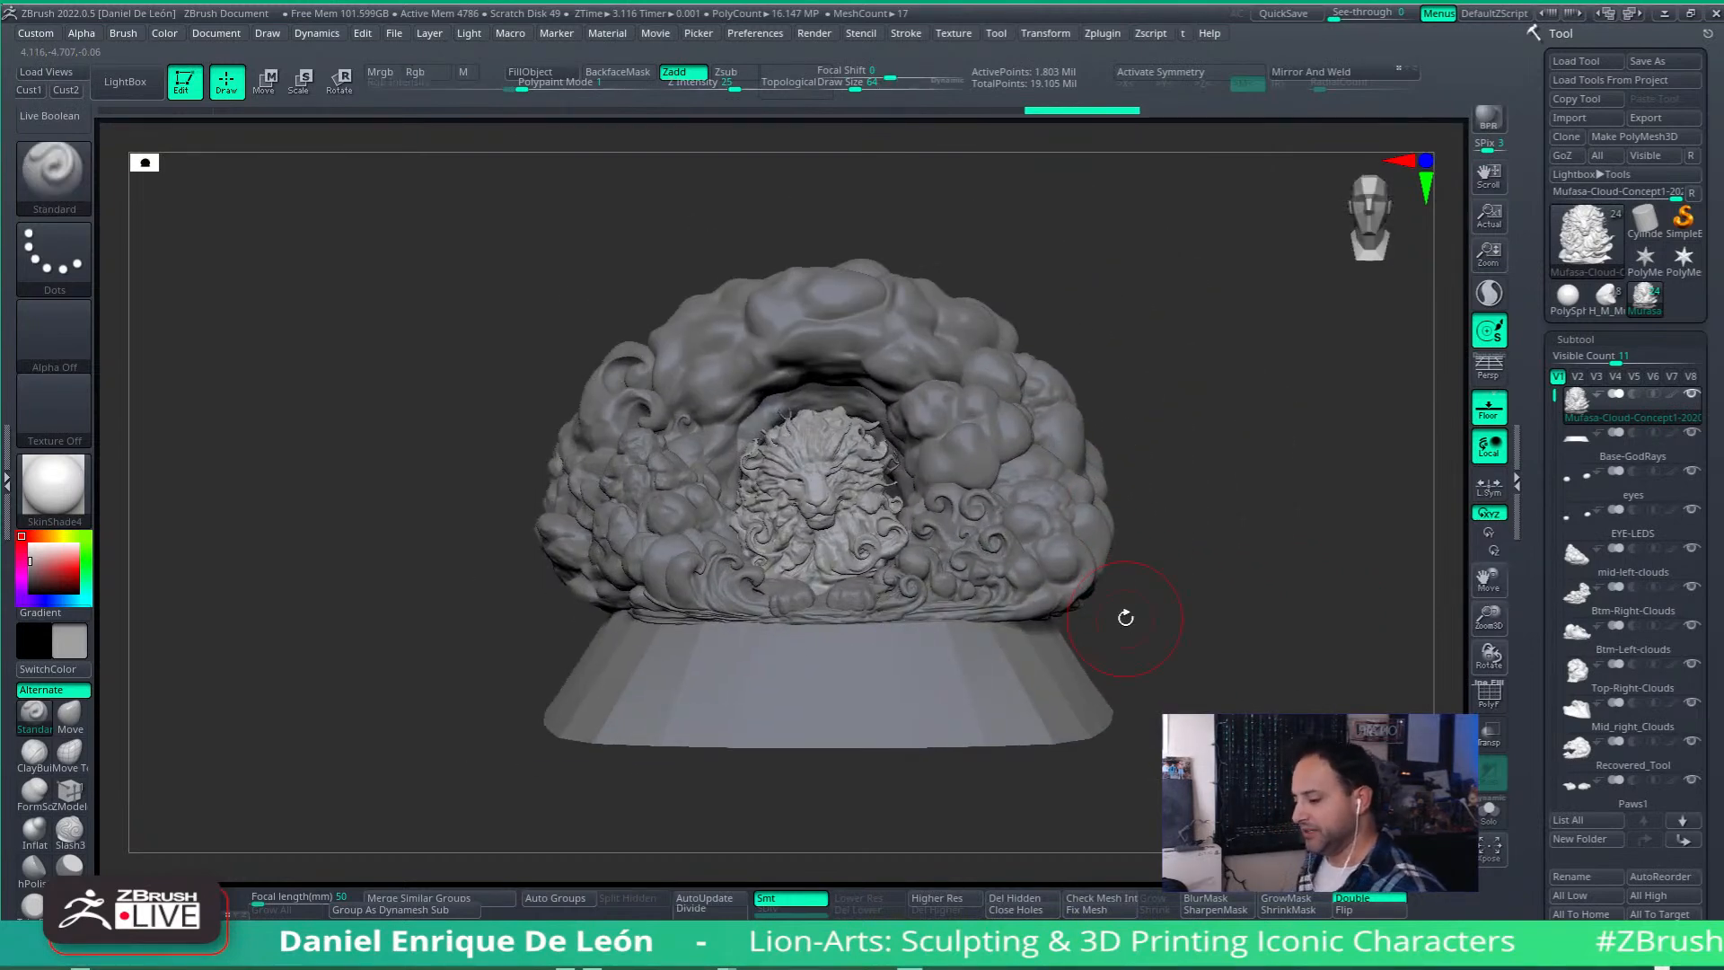
{"action": "left_click_drag", "start_coordinate": [1169, 536], "coordinate": [1204, 640]}
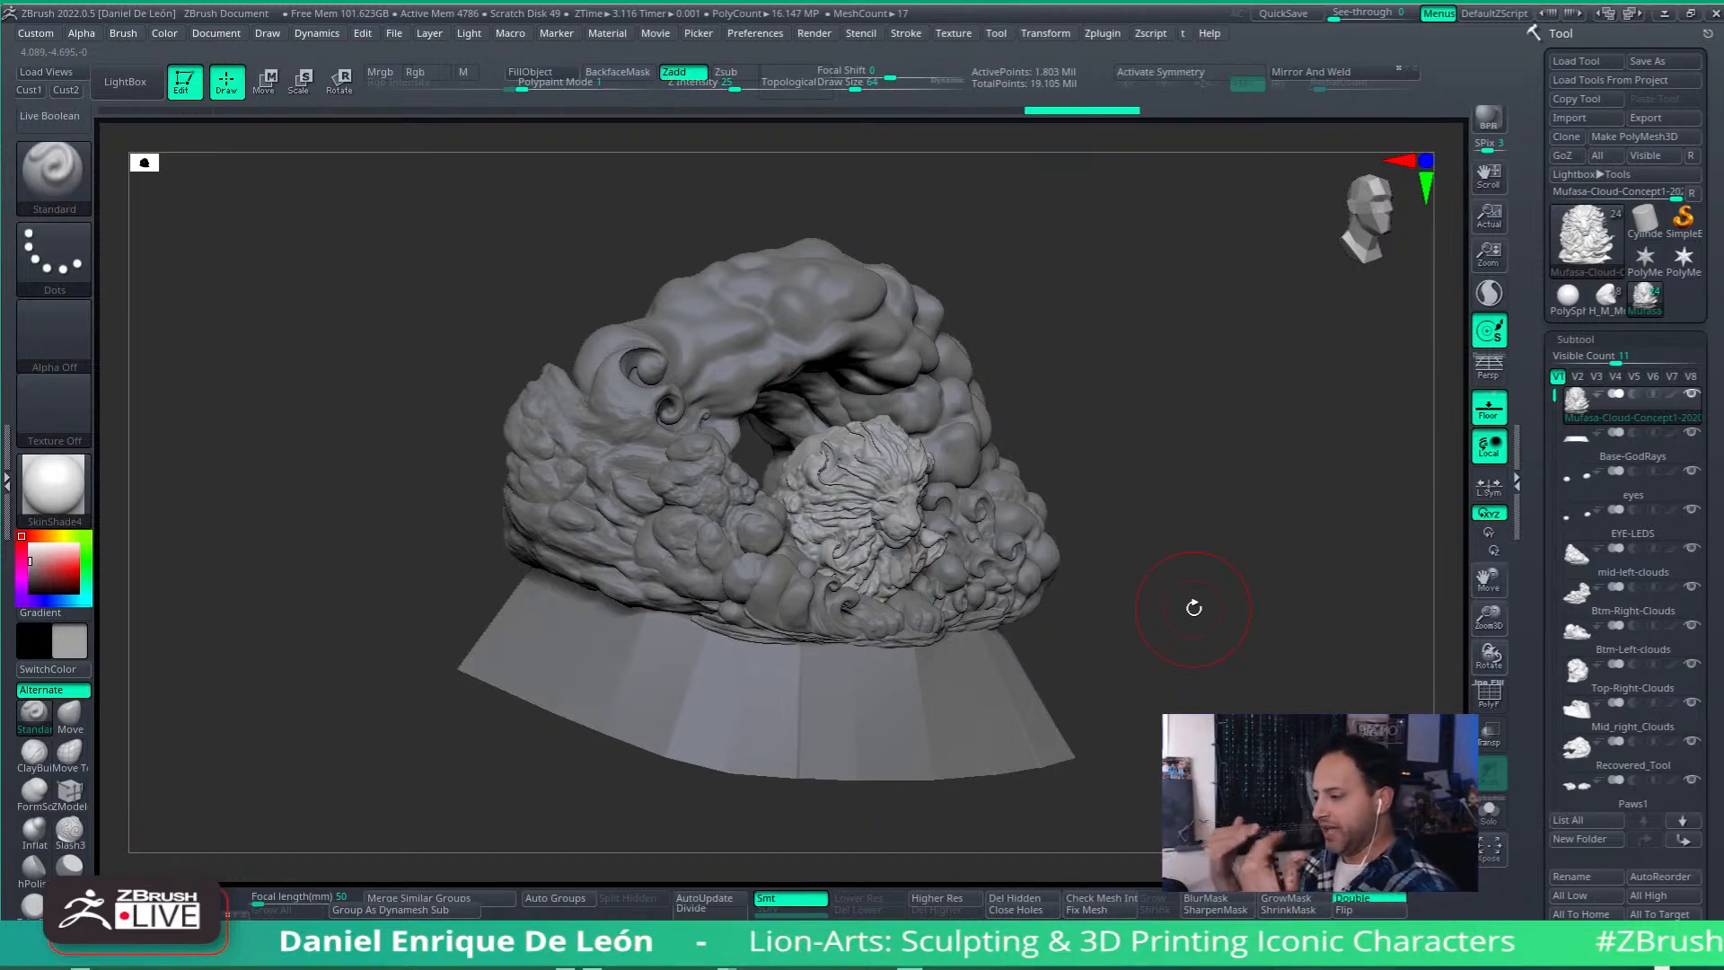
{"action": "left_click_drag", "start_coordinate": [1193, 608], "coordinate": [1048, 542], "text": "shift"}
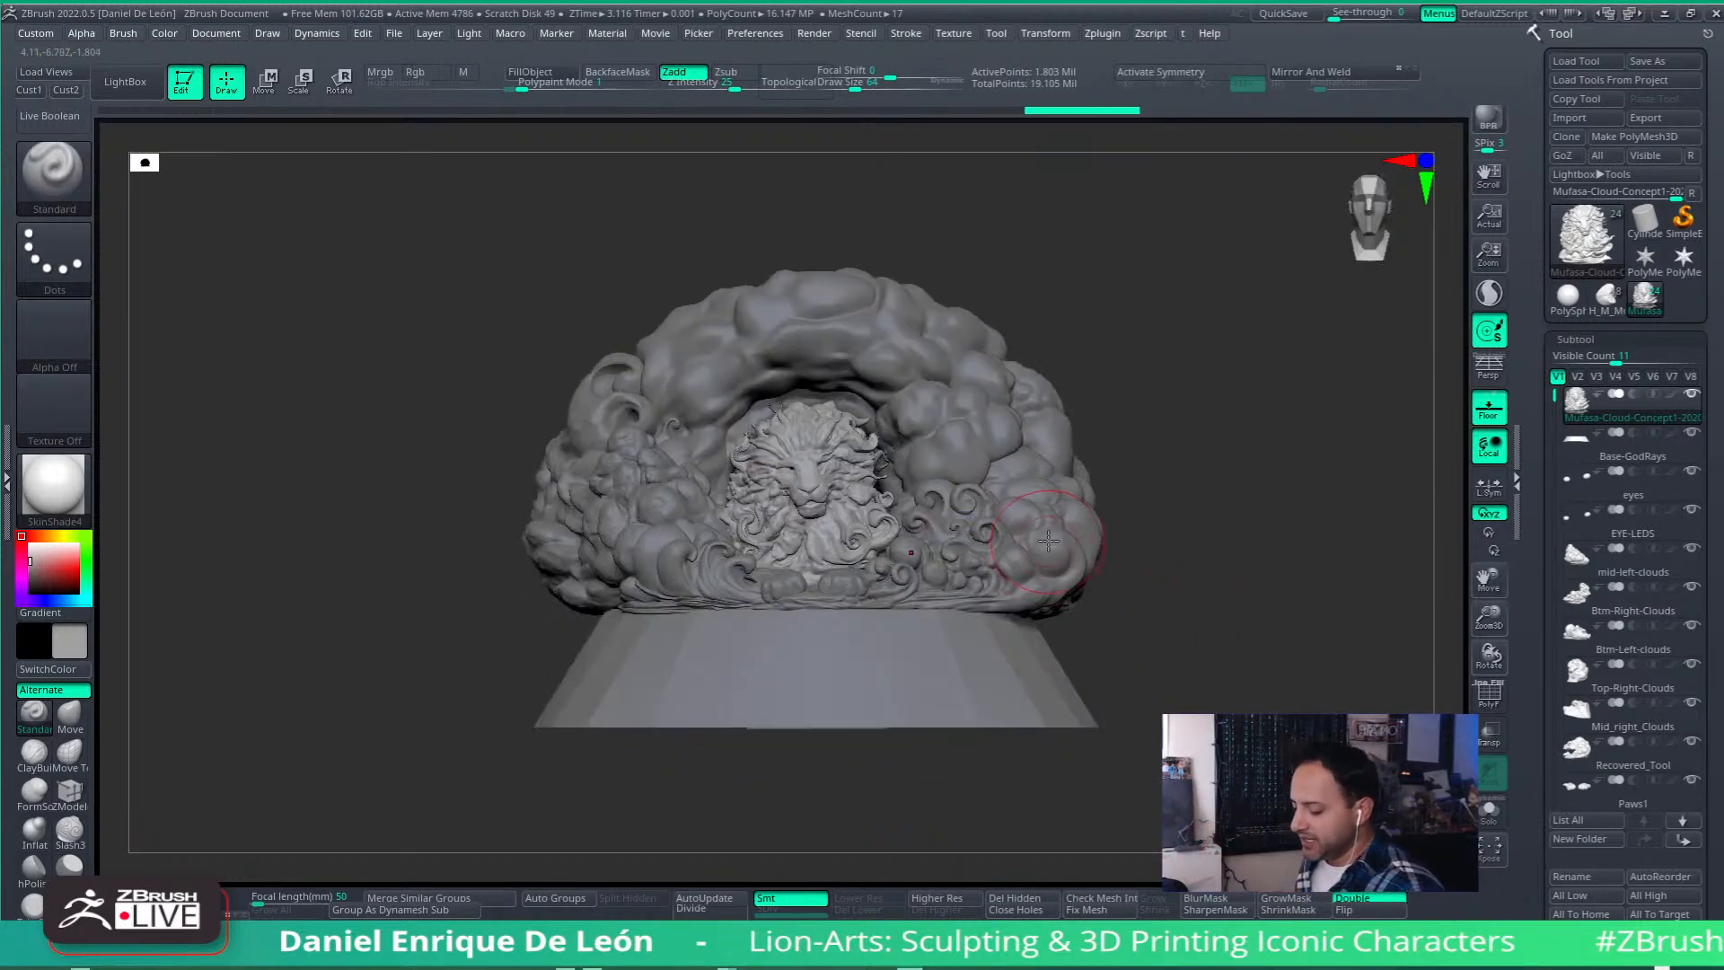
Step: Activate the multi-subtool gizmo and select the lion and all clouds, leaving only the pedestal base unselected
{"action": "key", "text": "w"}
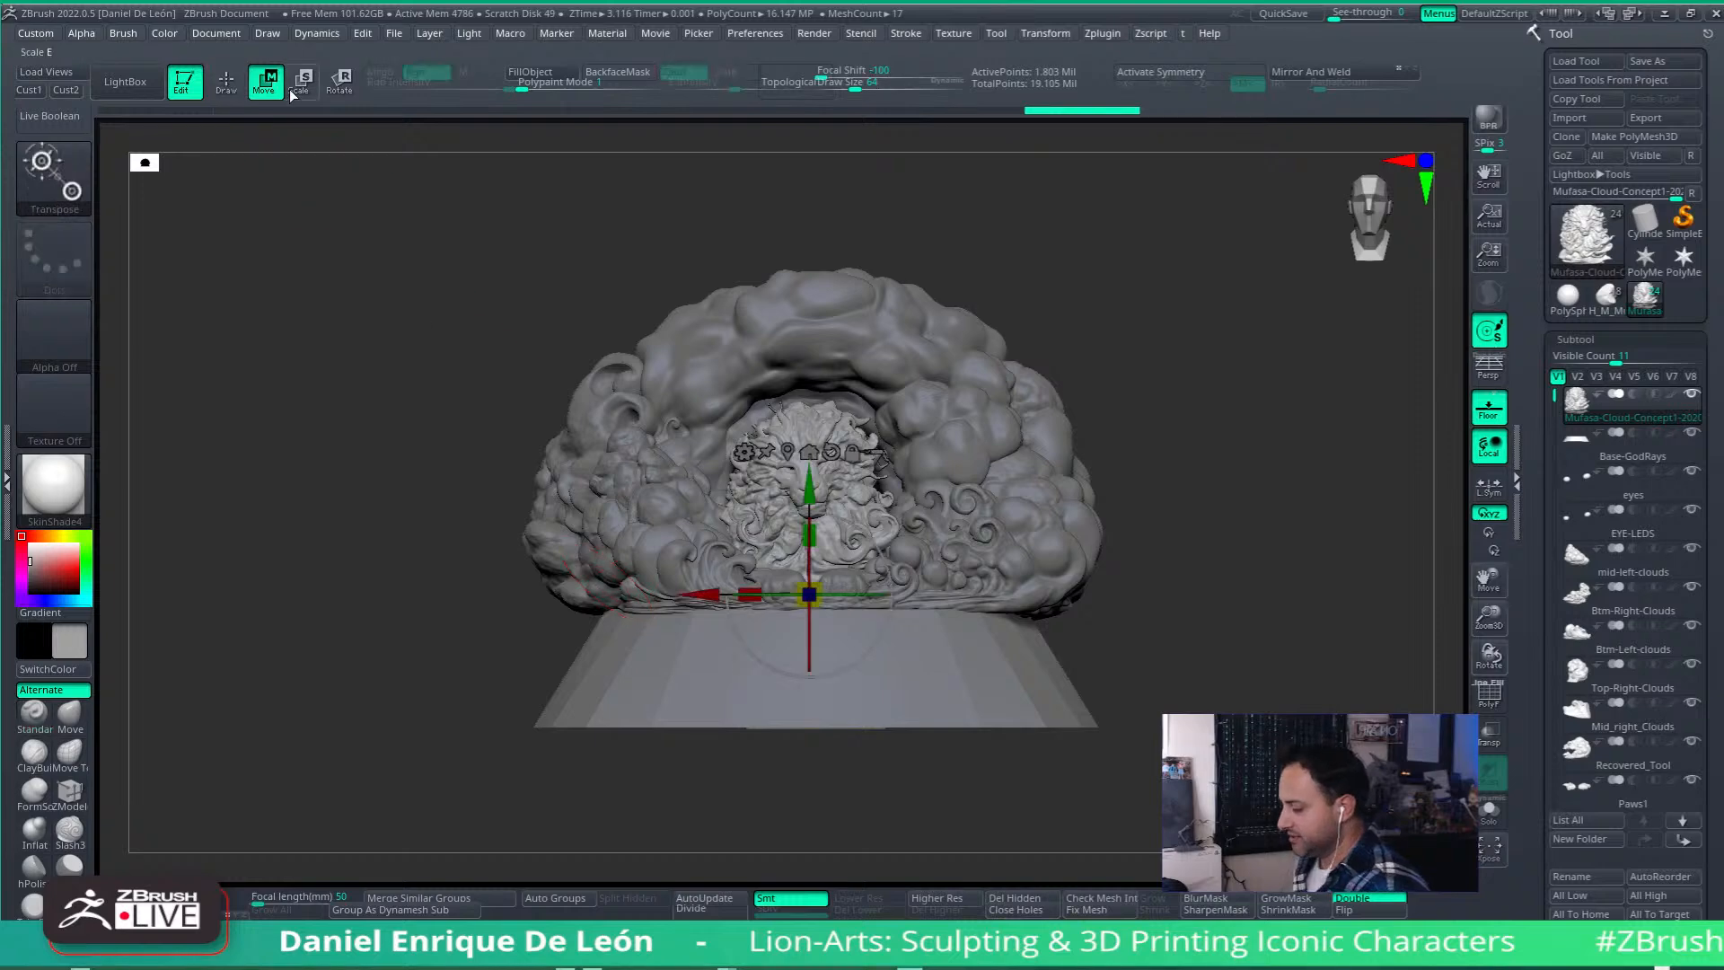
{"action": "left_click", "coordinate": [876, 451]}
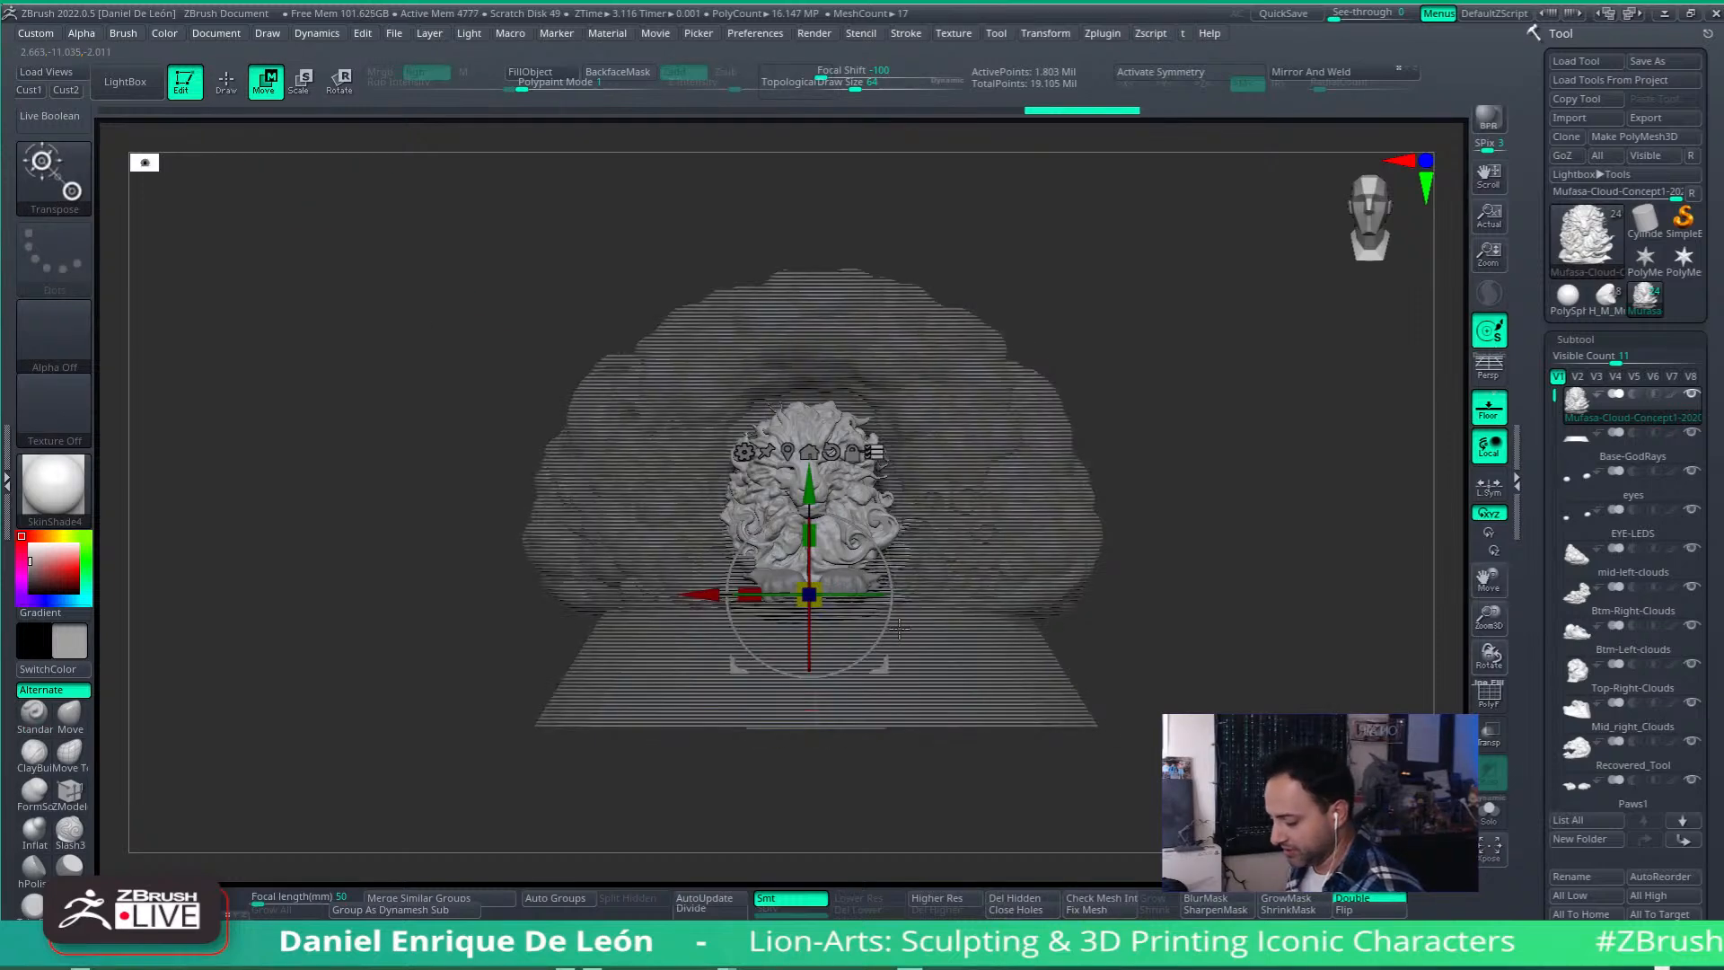
{"action": "left_click", "coordinate": [1192, 492], "text": "ctrl+shift"}
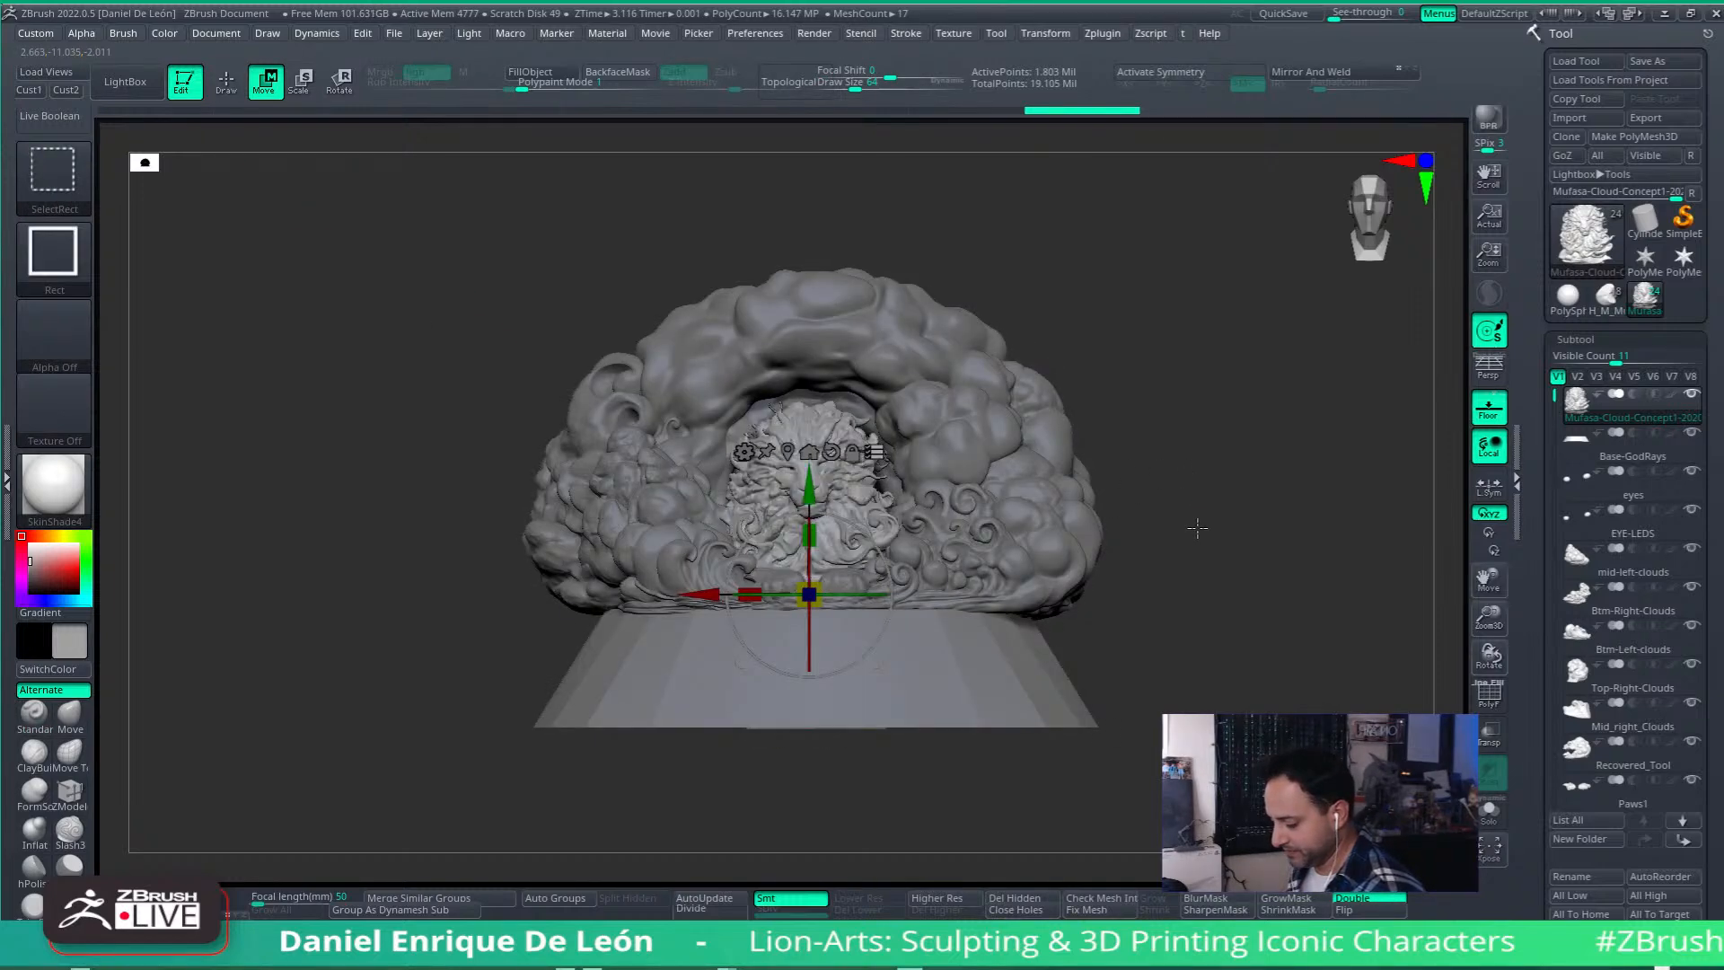
{"action": "left_click", "coordinate": [1003, 693], "text": "ctrl+shift"}
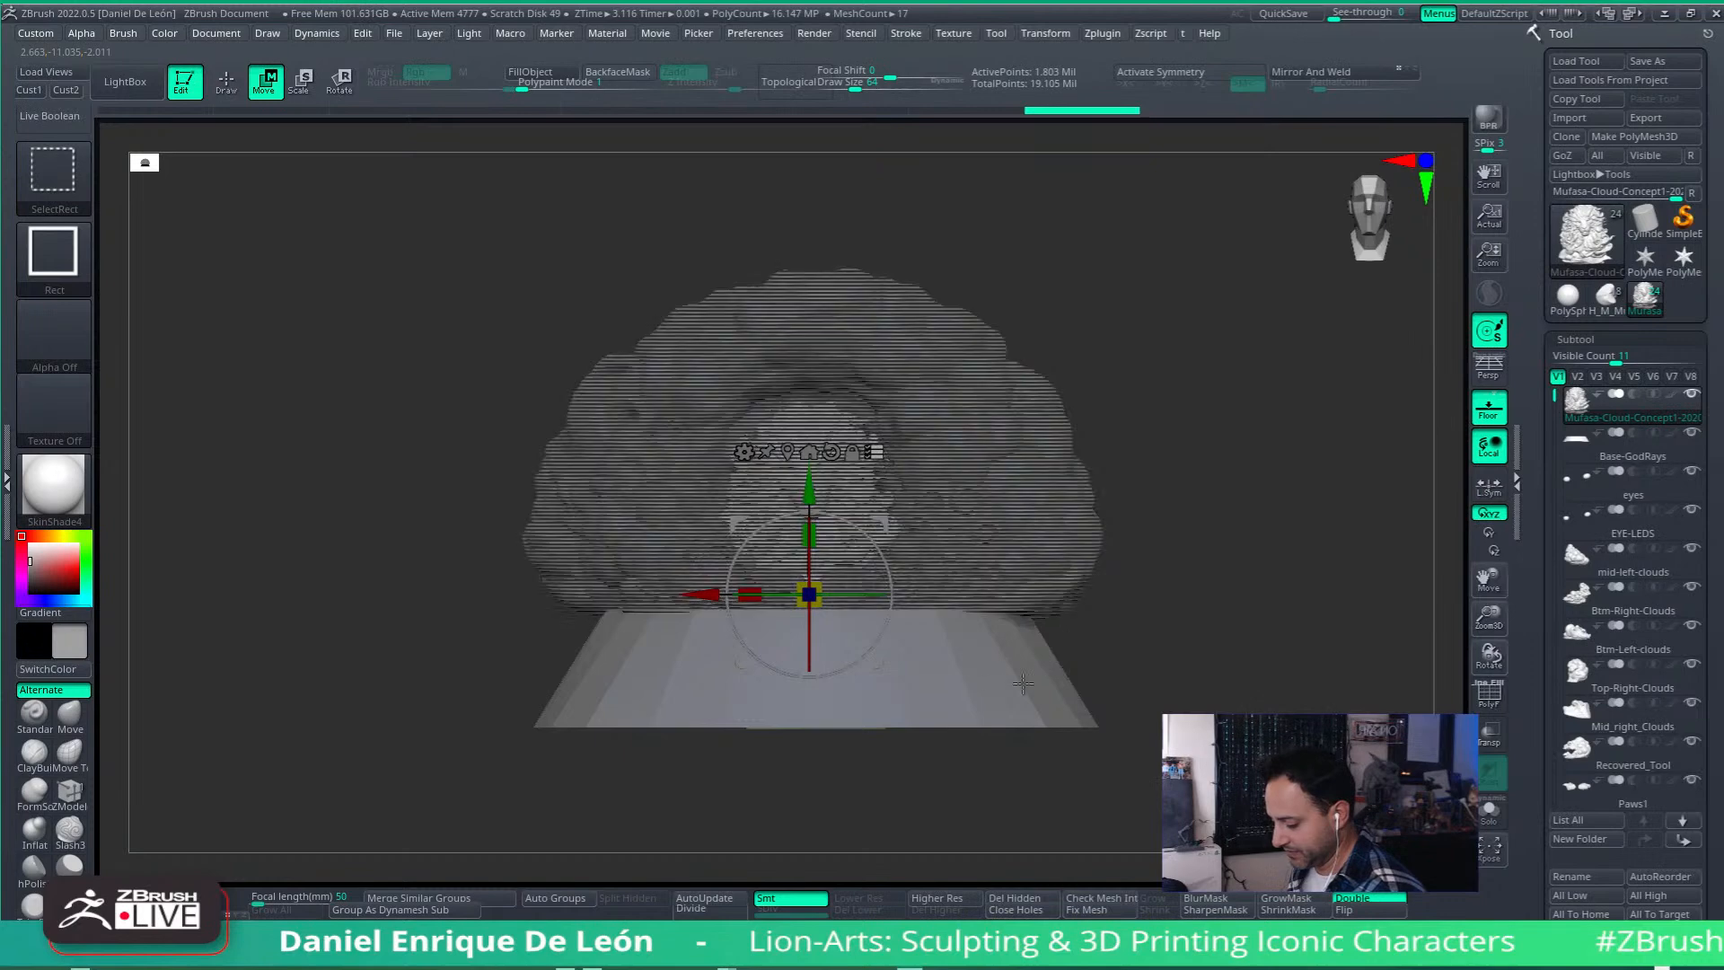
{"action": "left_click", "coordinate": [1245, 551], "text": "ctrl+shift"}
Step: Place the gizmo pivot at the underside of the clouds and lower the lion and clouds into the pedestal base
{"action": "left_click_drag", "start_coordinate": [1216, 551], "coordinate": [1109, 592]}
{"action": "left_click_drag", "start_coordinate": [705, 594], "coordinate": [921, 594], "text": "alt"}
{"action": "left_click_drag", "start_coordinate": [1029, 483], "coordinate": [1029, 498], "text": "alt"}
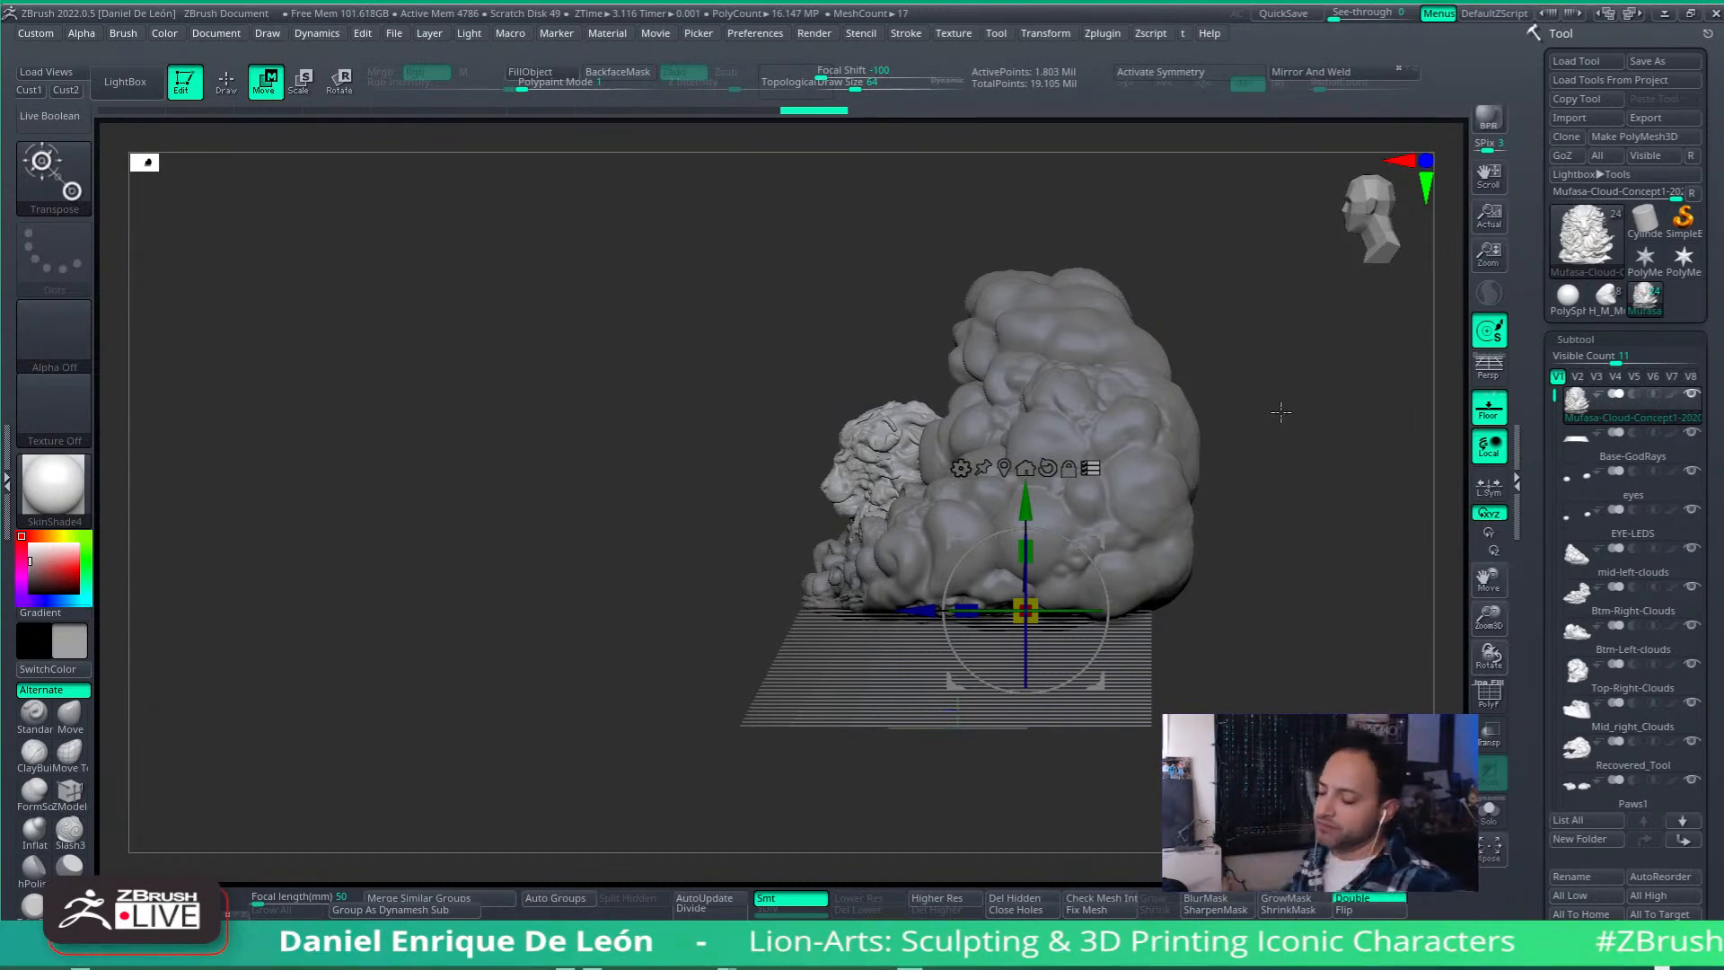
{"action": "left_click_drag", "start_coordinate": [1097, 577], "coordinate": [1105, 594]}
{"action": "left_click_drag", "start_coordinate": [1097, 531], "coordinate": [1077, 567]}
{"action": "mouse_move", "coordinate": [1153, 545]}
{"action": "right_mouse_down"}
{"action": "mouse_move", "coordinate": [1287, 600]}
{"action": "mouse_move", "coordinate": [1080, 663]}
{"action": "mouse_move", "coordinate": [1128, 508]}
{"action": "mouse_move", "coordinate": [1224, 441]}
{"action": "right_mouse_up"}
{"action": "left_click", "coordinate": [230, 85]}
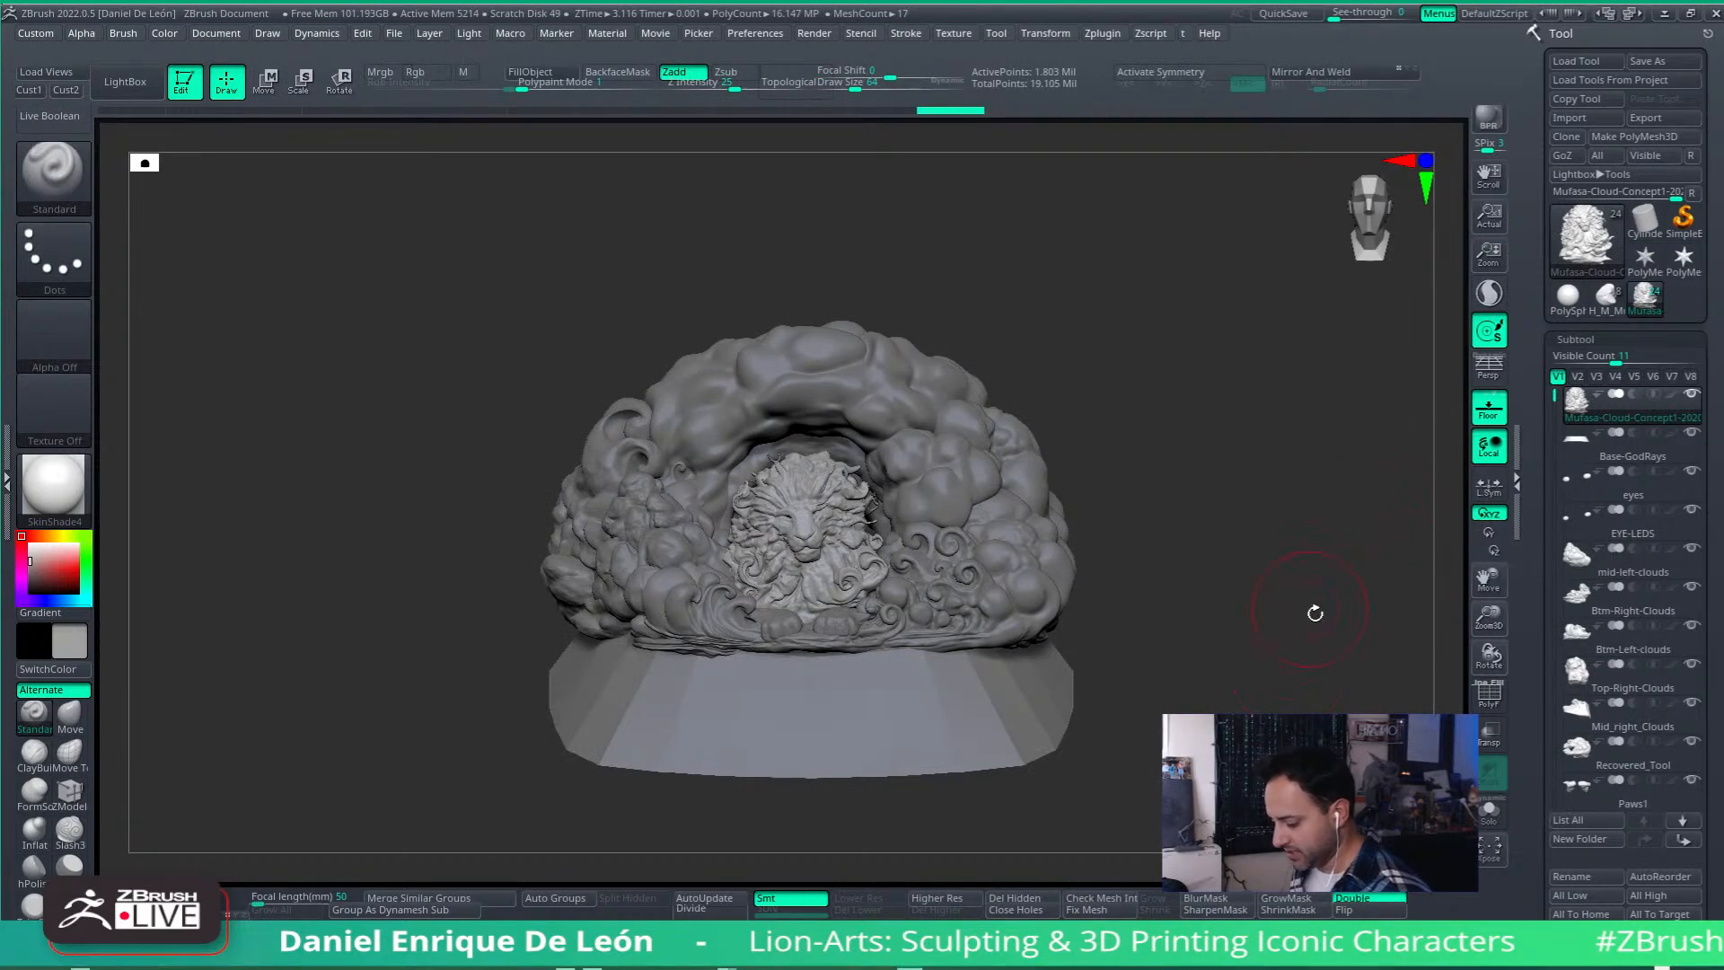
Step: Inspect the lowered sculpture on its base and compare it with its earlier position by stepping through undo and redo
{"action": "mouse_move", "coordinate": [1298, 694]}
{"action": "left_mouse_down"}
{"action": "mouse_move", "coordinate": [1273, 693]}
{"action": "mouse_move", "coordinate": [1276, 671]}
{"action": "mouse_move", "coordinate": [1201, 661]}
{"action": "mouse_move", "coordinate": [1342, 669]}
{"action": "mouse_move", "coordinate": [1325, 706]}
{"action": "mouse_move", "coordinate": [1306, 698]}
{"action": "mouse_move", "coordinate": [1319, 647]}
{"action": "mouse_move", "coordinate": [1277, 711]}
{"action": "mouse_move", "coordinate": [1155, 627]}
{"action": "left_mouse_up"}
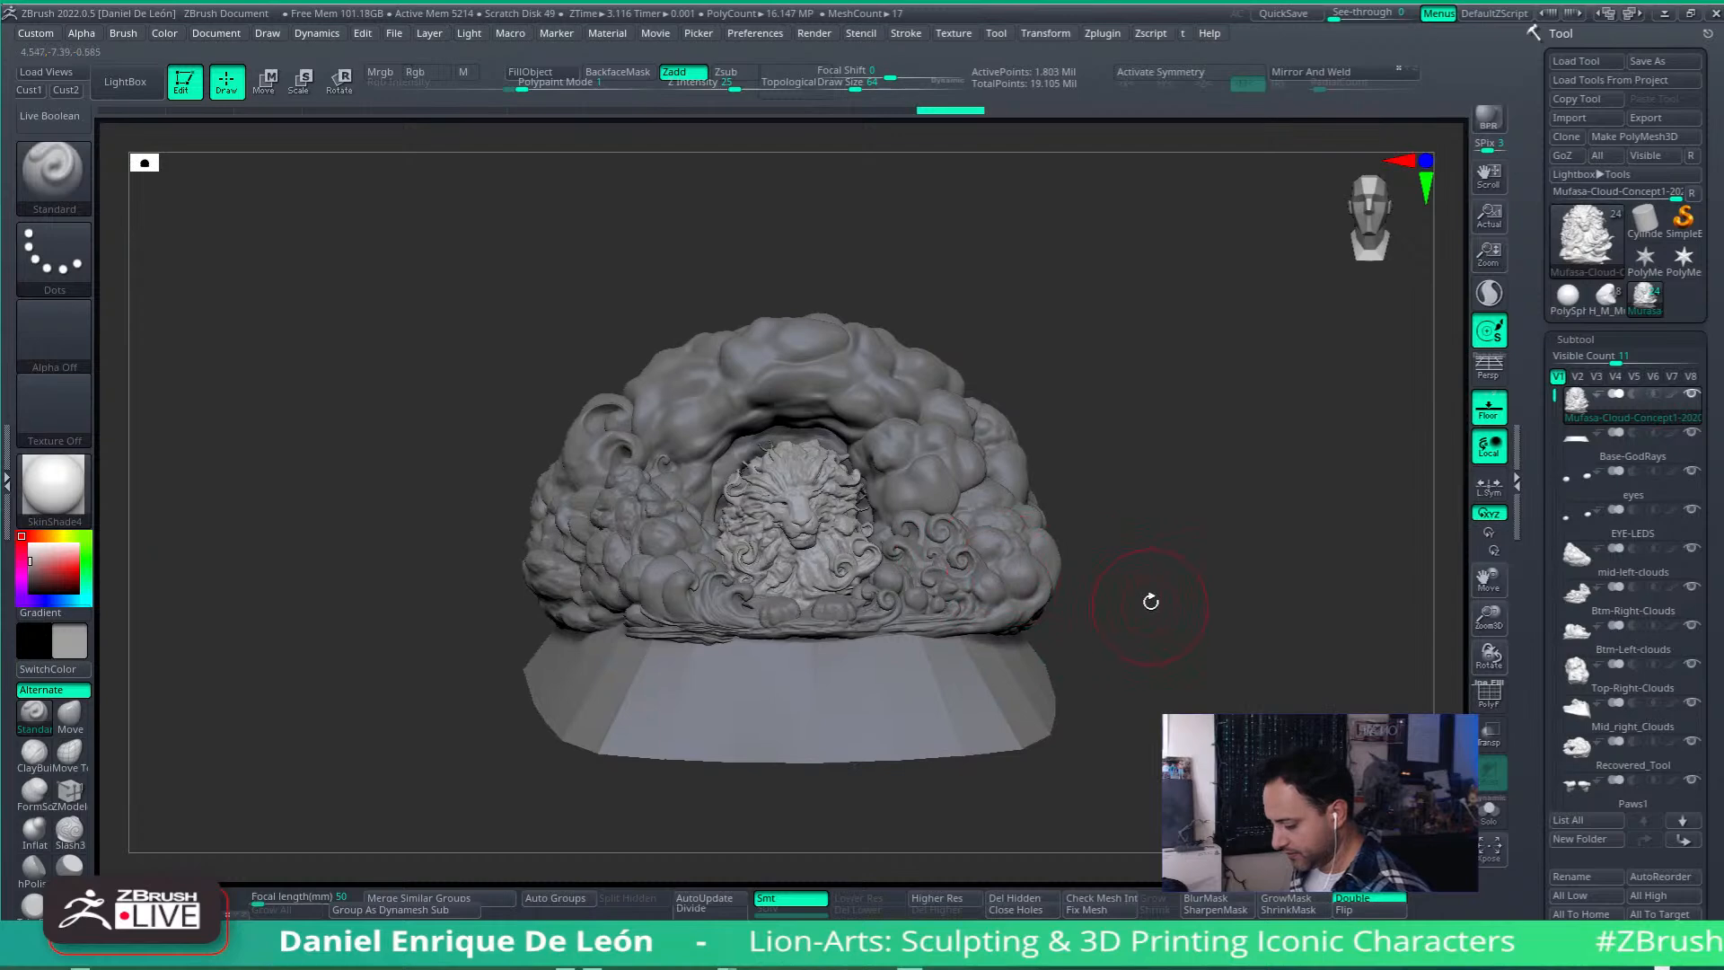
{"action": "left_click_drag", "start_coordinate": [1189, 546], "coordinate": [1329, 432]}
{"action": "left_click_drag", "start_coordinate": [1317, 606], "coordinate": [1323, 646]}
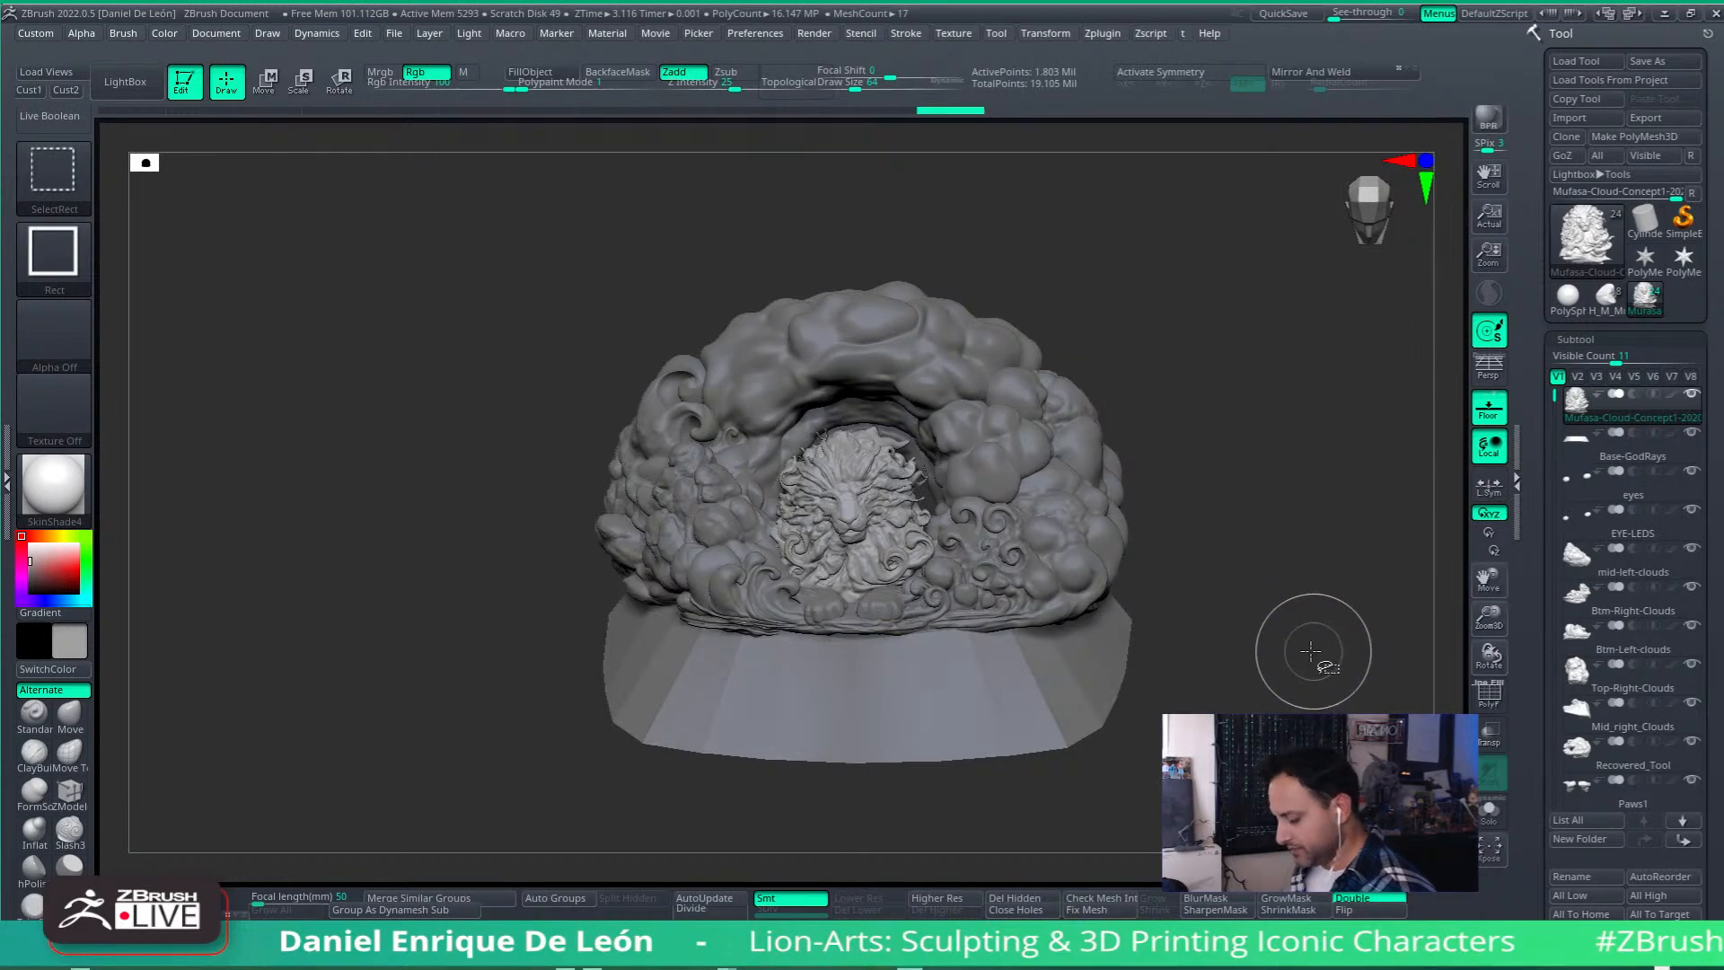
{"action": "key", "text": "ctrl"}
{"action": "key", "text": "ctrl+z"}
{"action": "key", "text": "ctrl+z"}
{"action": "key", "text": "ctrl+shift+z"}
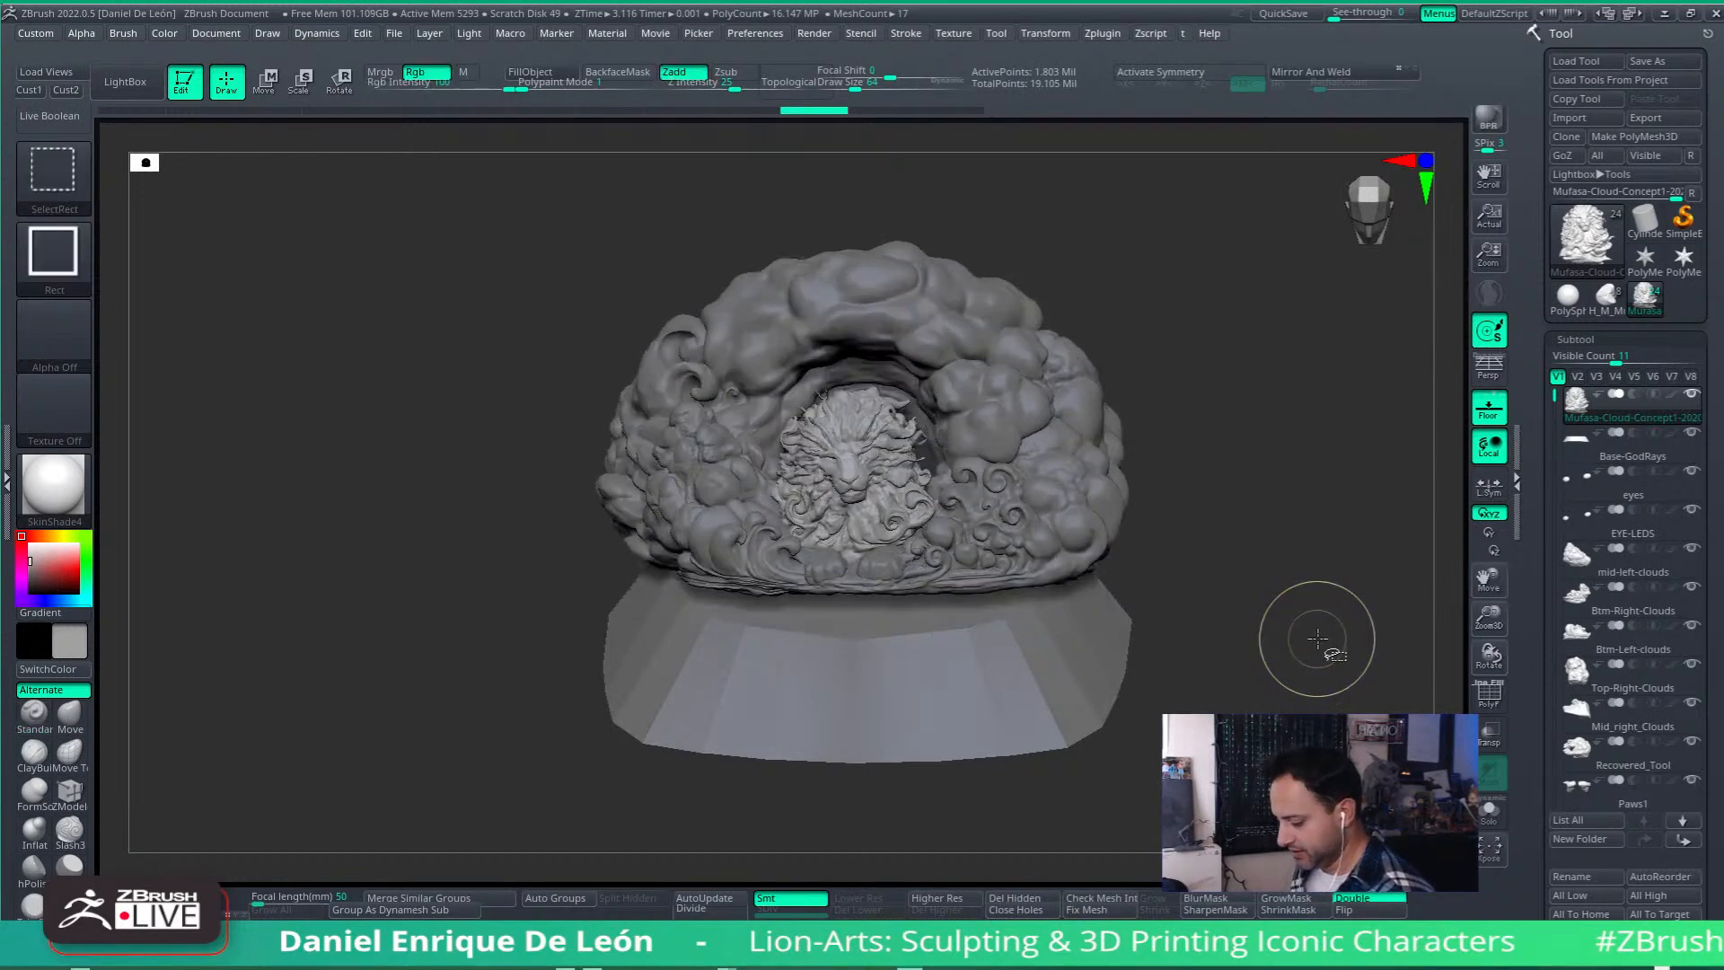
{"action": "key", "text": "ctrl+shift+z"}
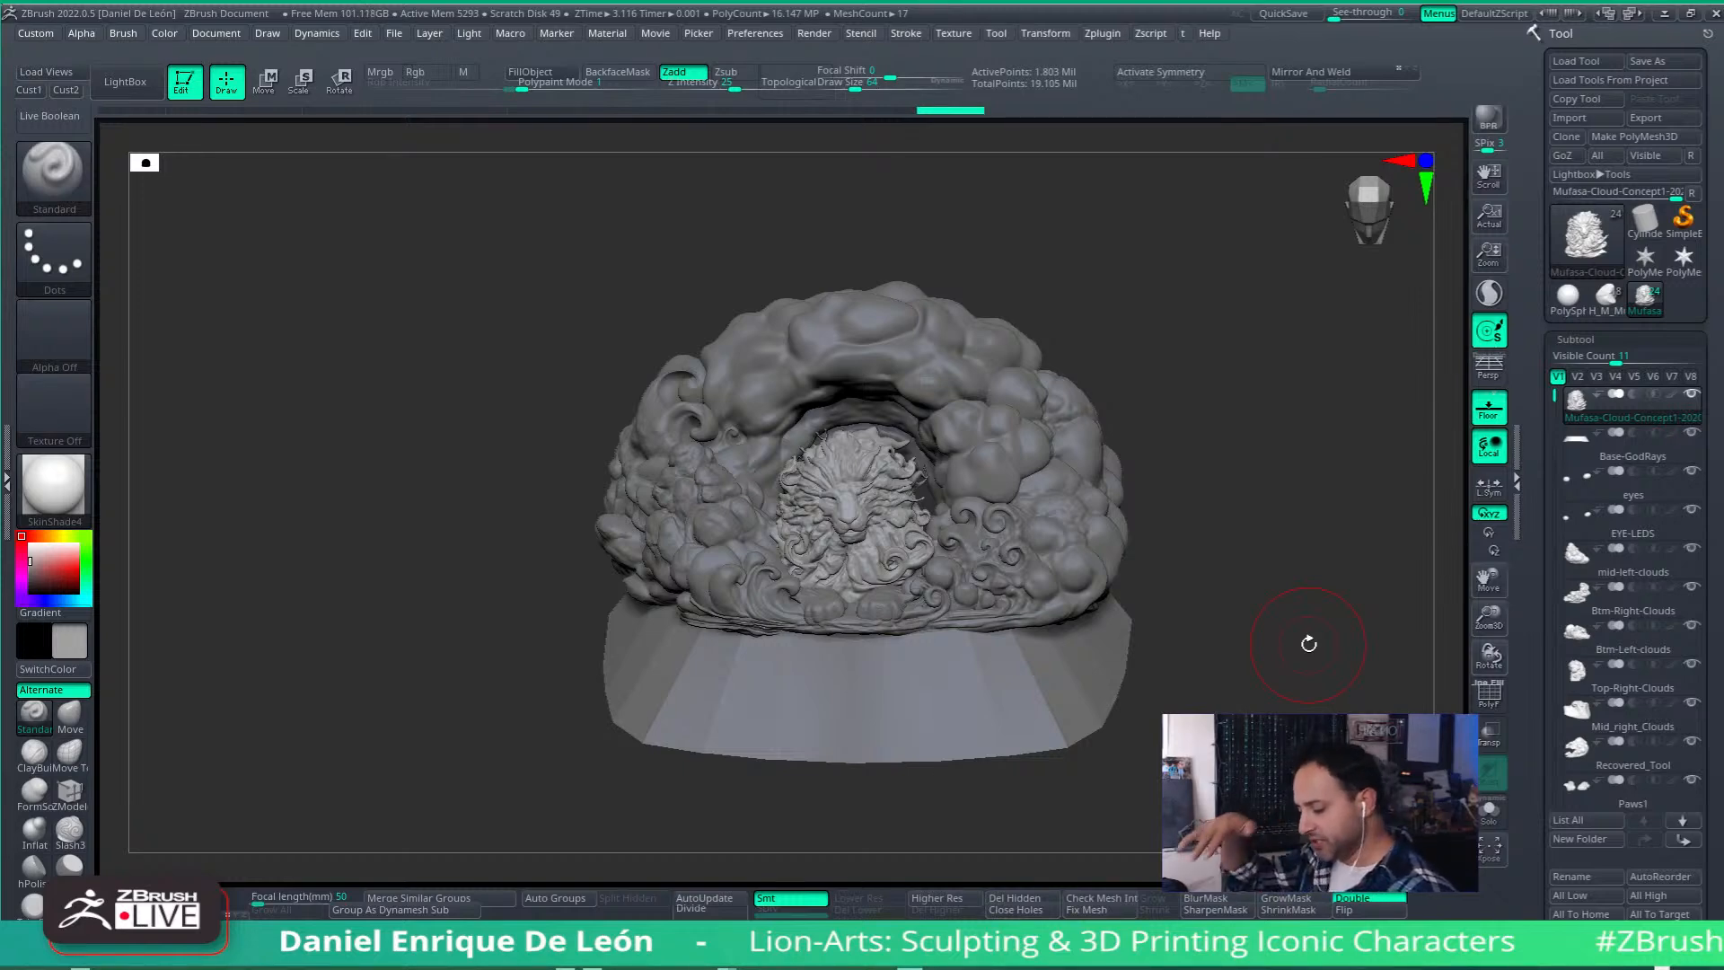
Step: Tilt the lion and clouds slightly forward in side view and raise them about 0.75 units relative to the pedestal base
{"action": "mouse_move", "coordinate": [1264, 627]}
{"action": "left_mouse_down"}
{"action": "mouse_move", "coordinate": [1236, 574]}
{"action": "mouse_move", "coordinate": [1335, 569]}
{"action": "mouse_move", "coordinate": [1281, 584]}
{"action": "mouse_move", "coordinate": [1042, 500]}
{"action": "left_mouse_up"}
{"action": "left_click", "coordinate": [265, 86]}
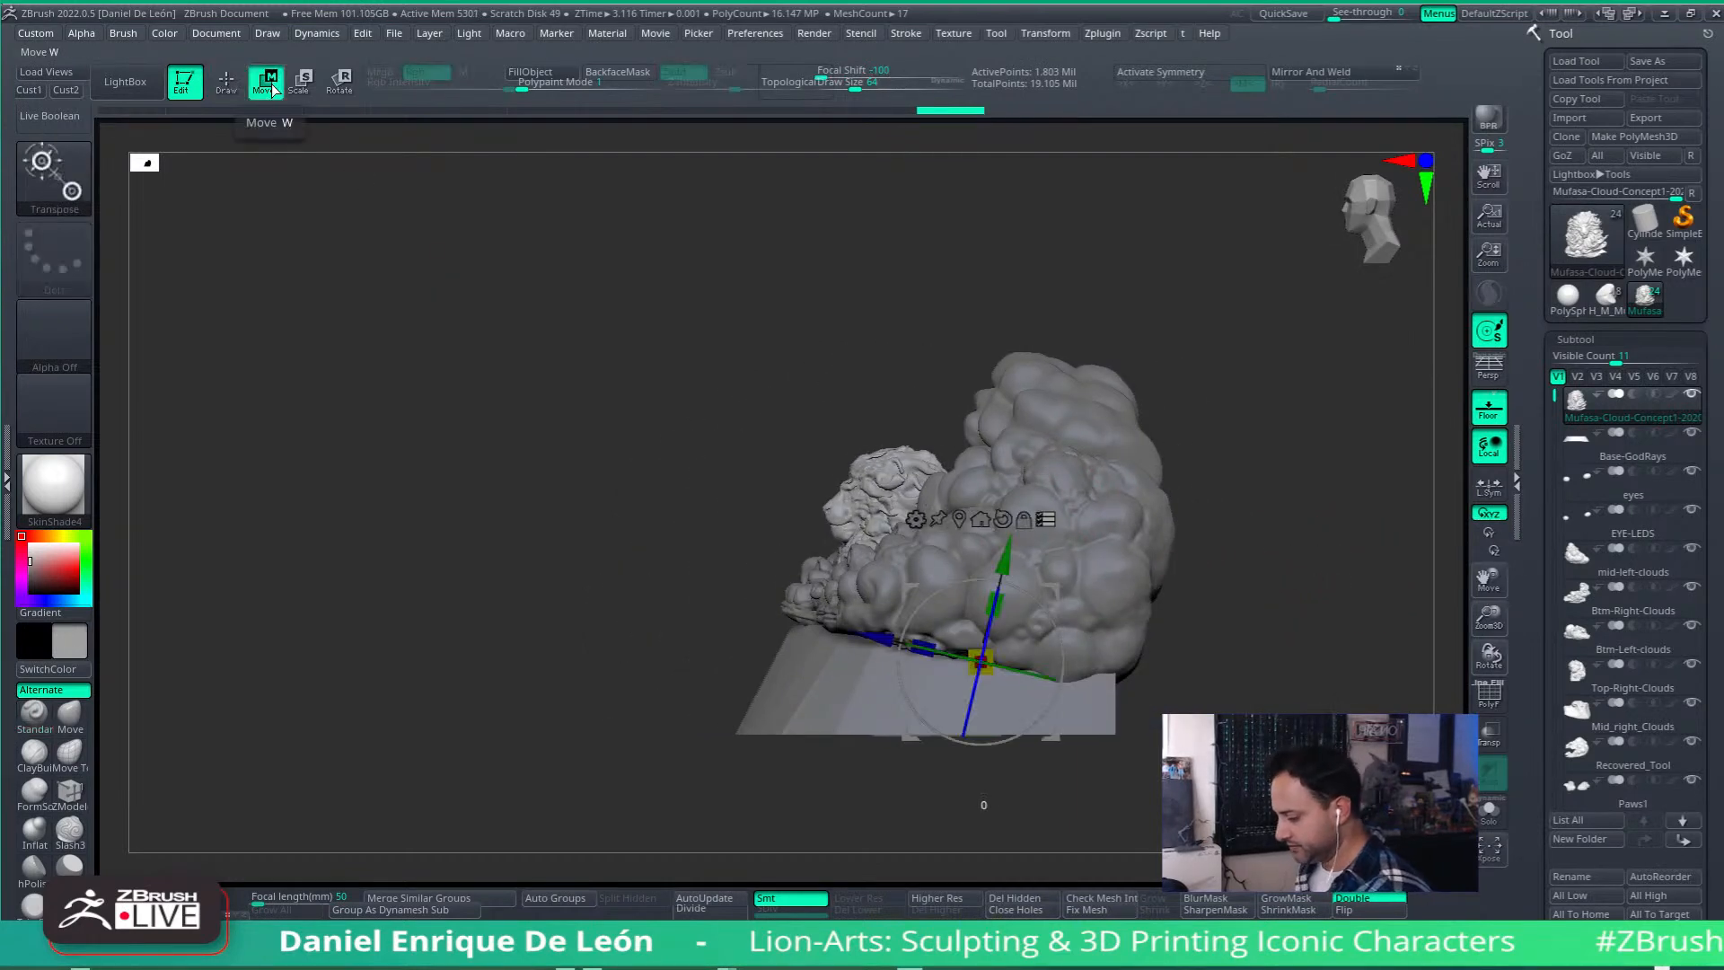
{"action": "left_click_drag", "start_coordinate": [1038, 715], "coordinate": [1044, 711]}
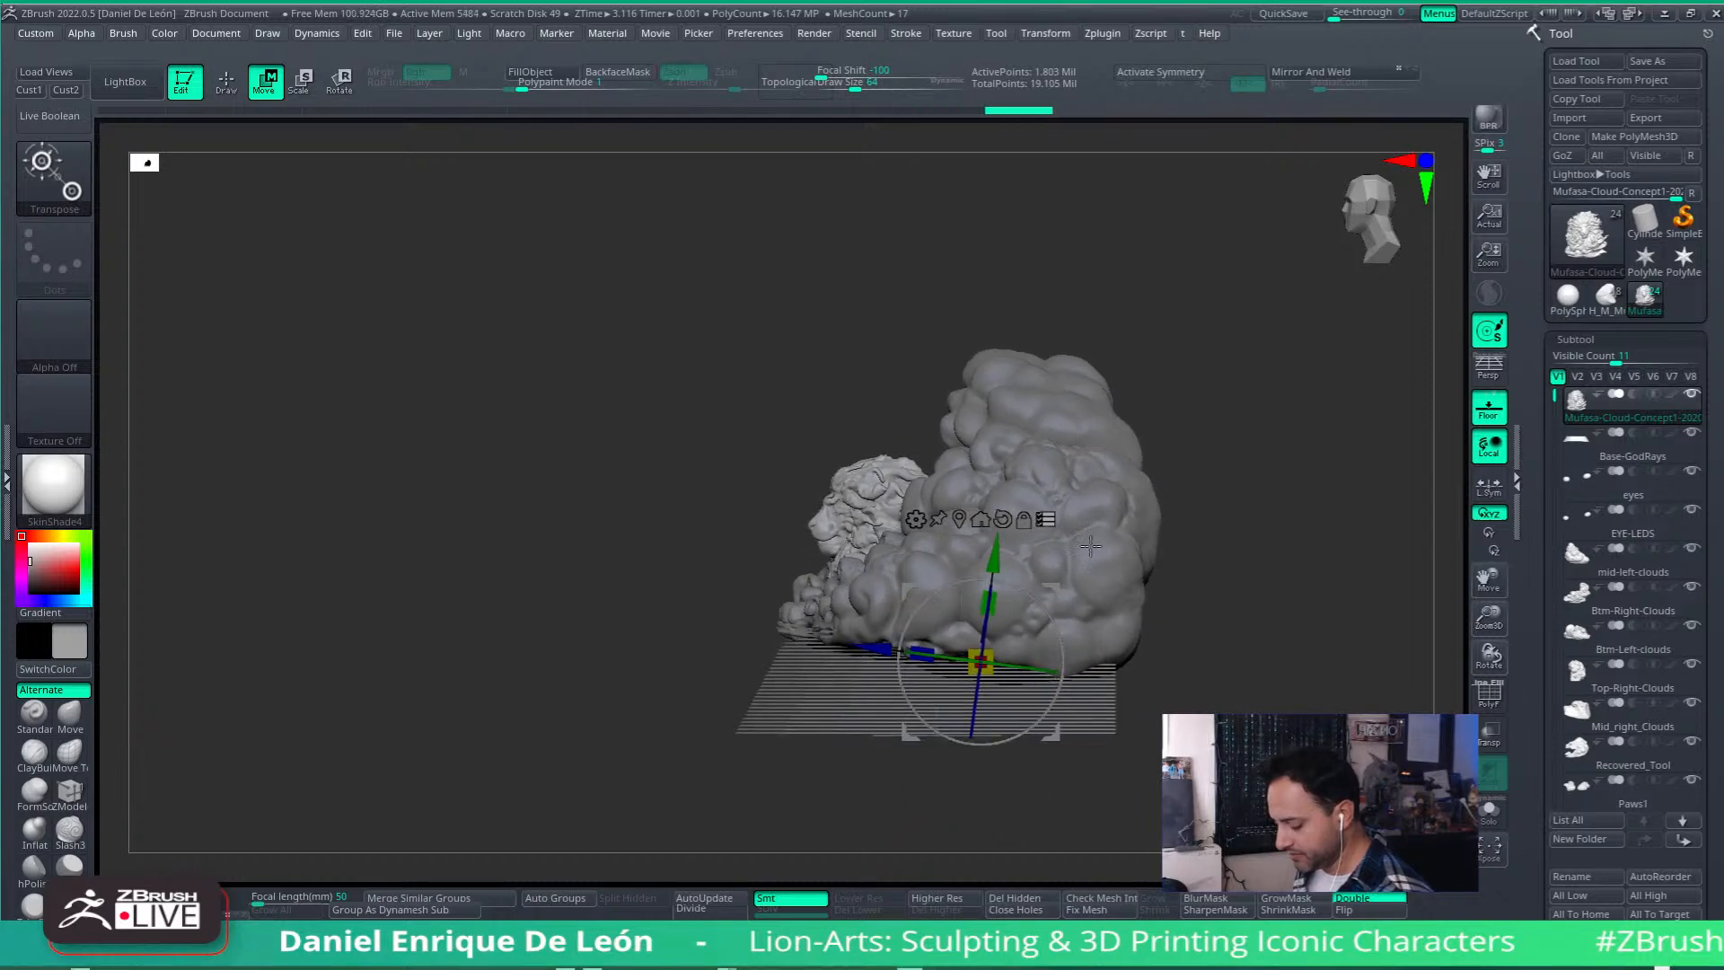
{"action": "left_click_drag", "start_coordinate": [996, 557], "coordinate": [999, 532]}
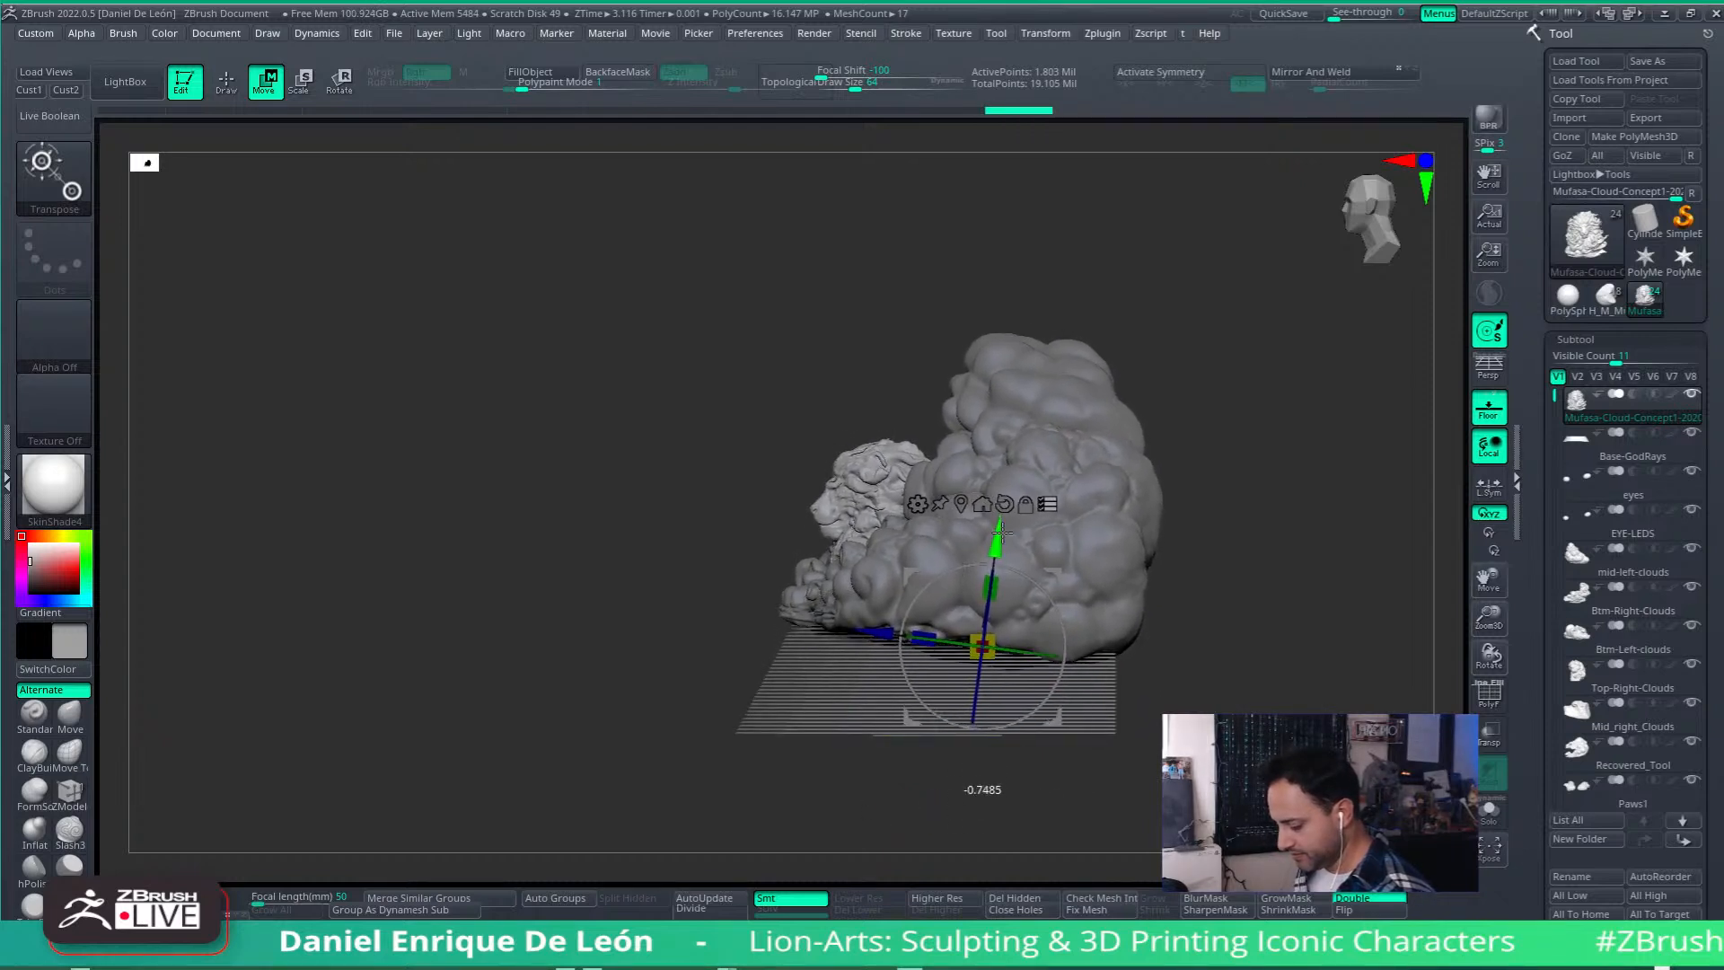
Step: Place the gizmo on the top-right clouds, lower the lion and clouds about 0.43 units and shift them slightly backward
{"action": "left_click_drag", "start_coordinate": [1323, 512], "coordinate": [931, 640], "text": "alt"}
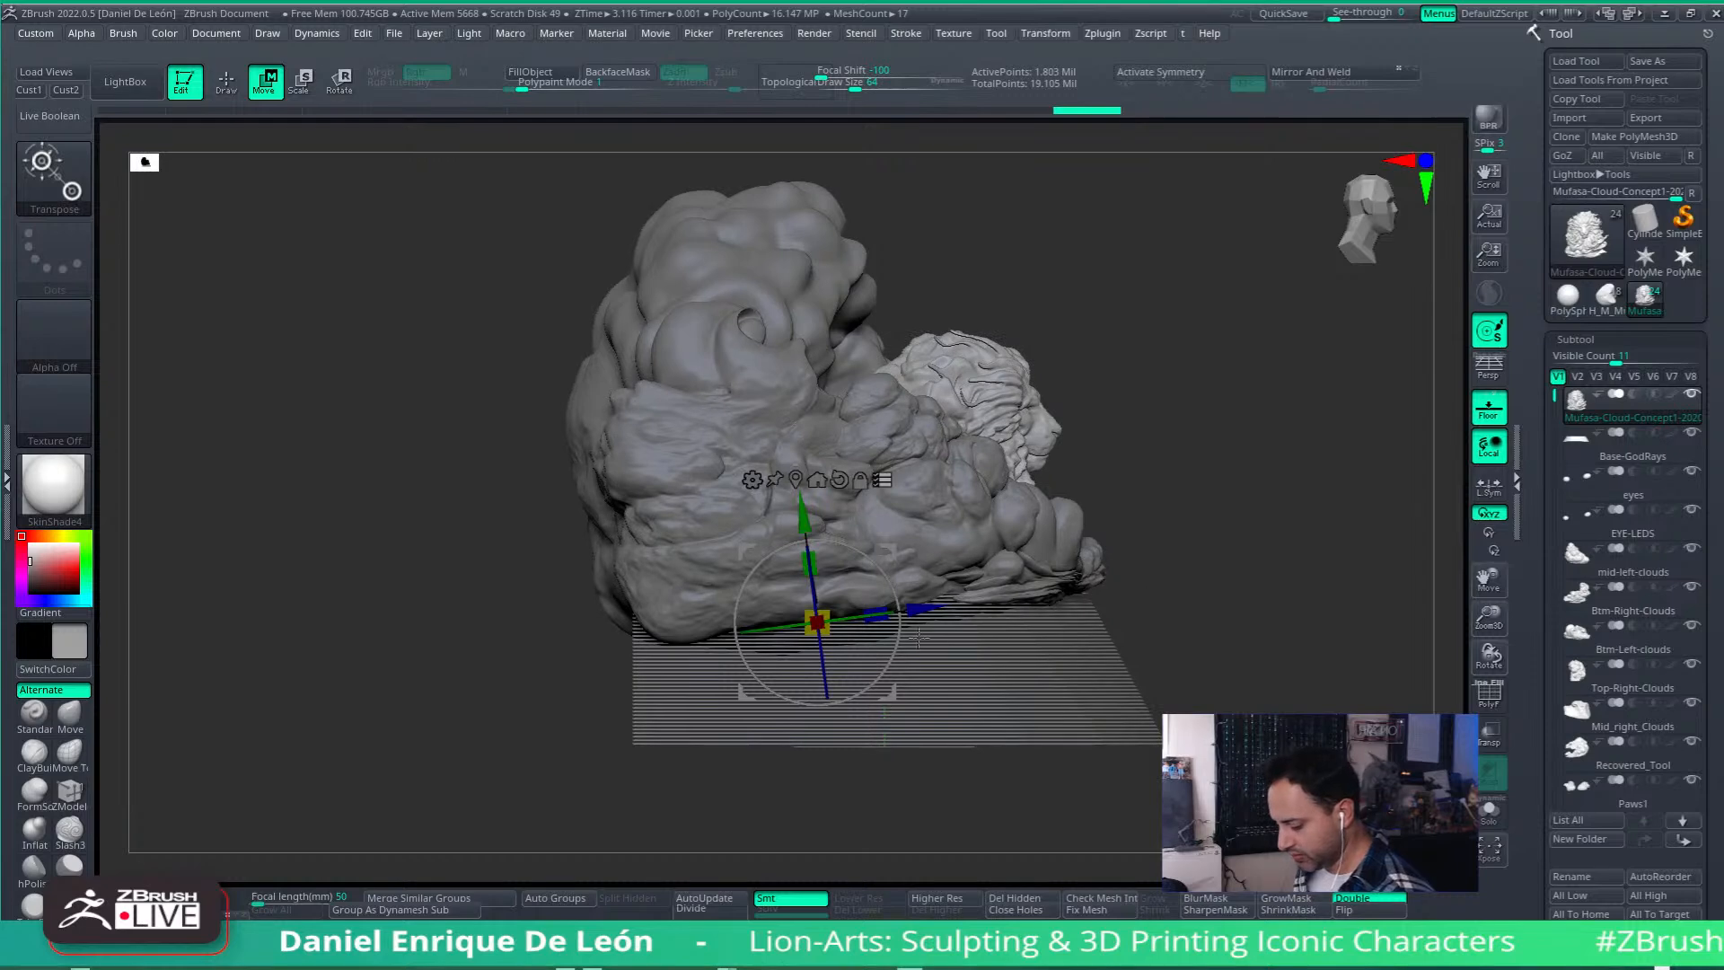
{"action": "left_click_drag", "start_coordinate": [1075, 569], "coordinate": [1286, 672]}
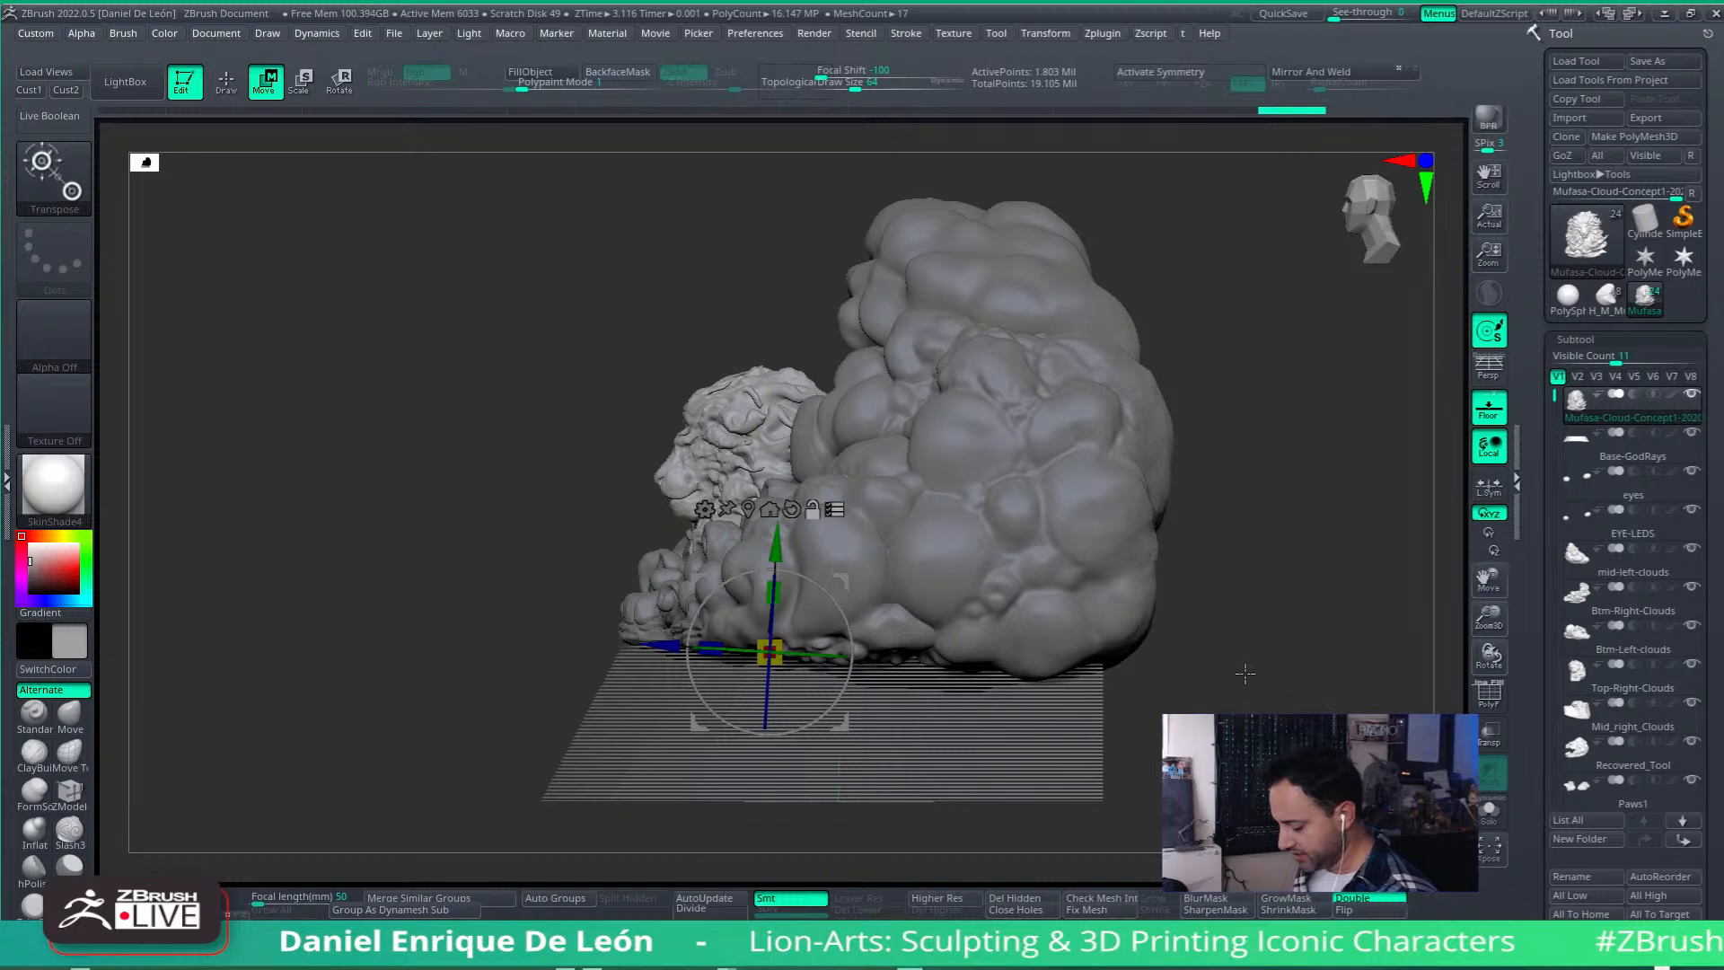
{"action": "left_click_drag", "start_coordinate": [845, 656], "coordinate": [1089, 600]}
{"action": "mouse_move", "coordinate": [1225, 619]}
{"action": "left_mouse_down", "text": "alt"}
{"action": "mouse_move", "coordinate": [1308, 596]}
{"action": "mouse_move", "coordinate": [1217, 622]}
{"action": "left_mouse_up", "text": "alt"}
{"action": "left_click_drag", "start_coordinate": [1147, 757], "coordinate": [1190, 673], "text": "alt"}
{"action": "left_click", "coordinate": [1059, 574], "text": "alt"}
{"action": "left_click_drag", "start_coordinate": [1046, 288], "coordinate": [1044, 306]}
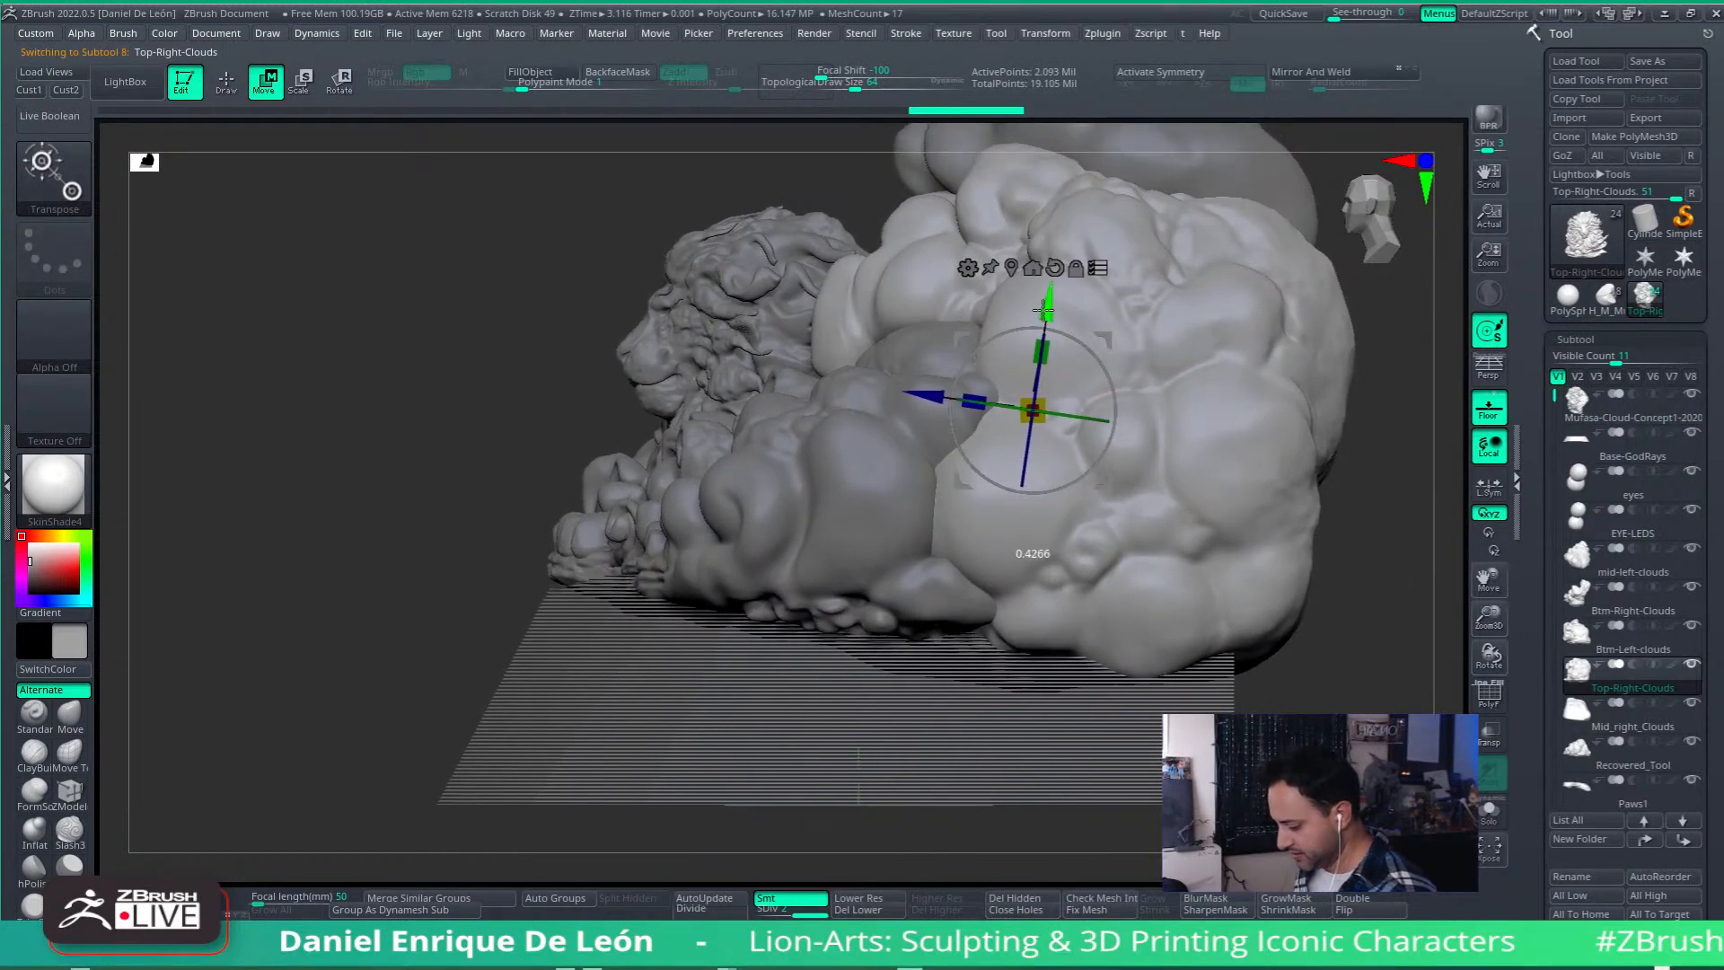
{"action": "left_click_drag", "start_coordinate": [923, 393], "coordinate": [930, 395]}
Step: Make the pedestal base the active subtool, reset and reposition its gizmo, and display its polyframe
{"action": "right_click_drag", "start_coordinate": [930, 394], "coordinate": [1077, 648]}
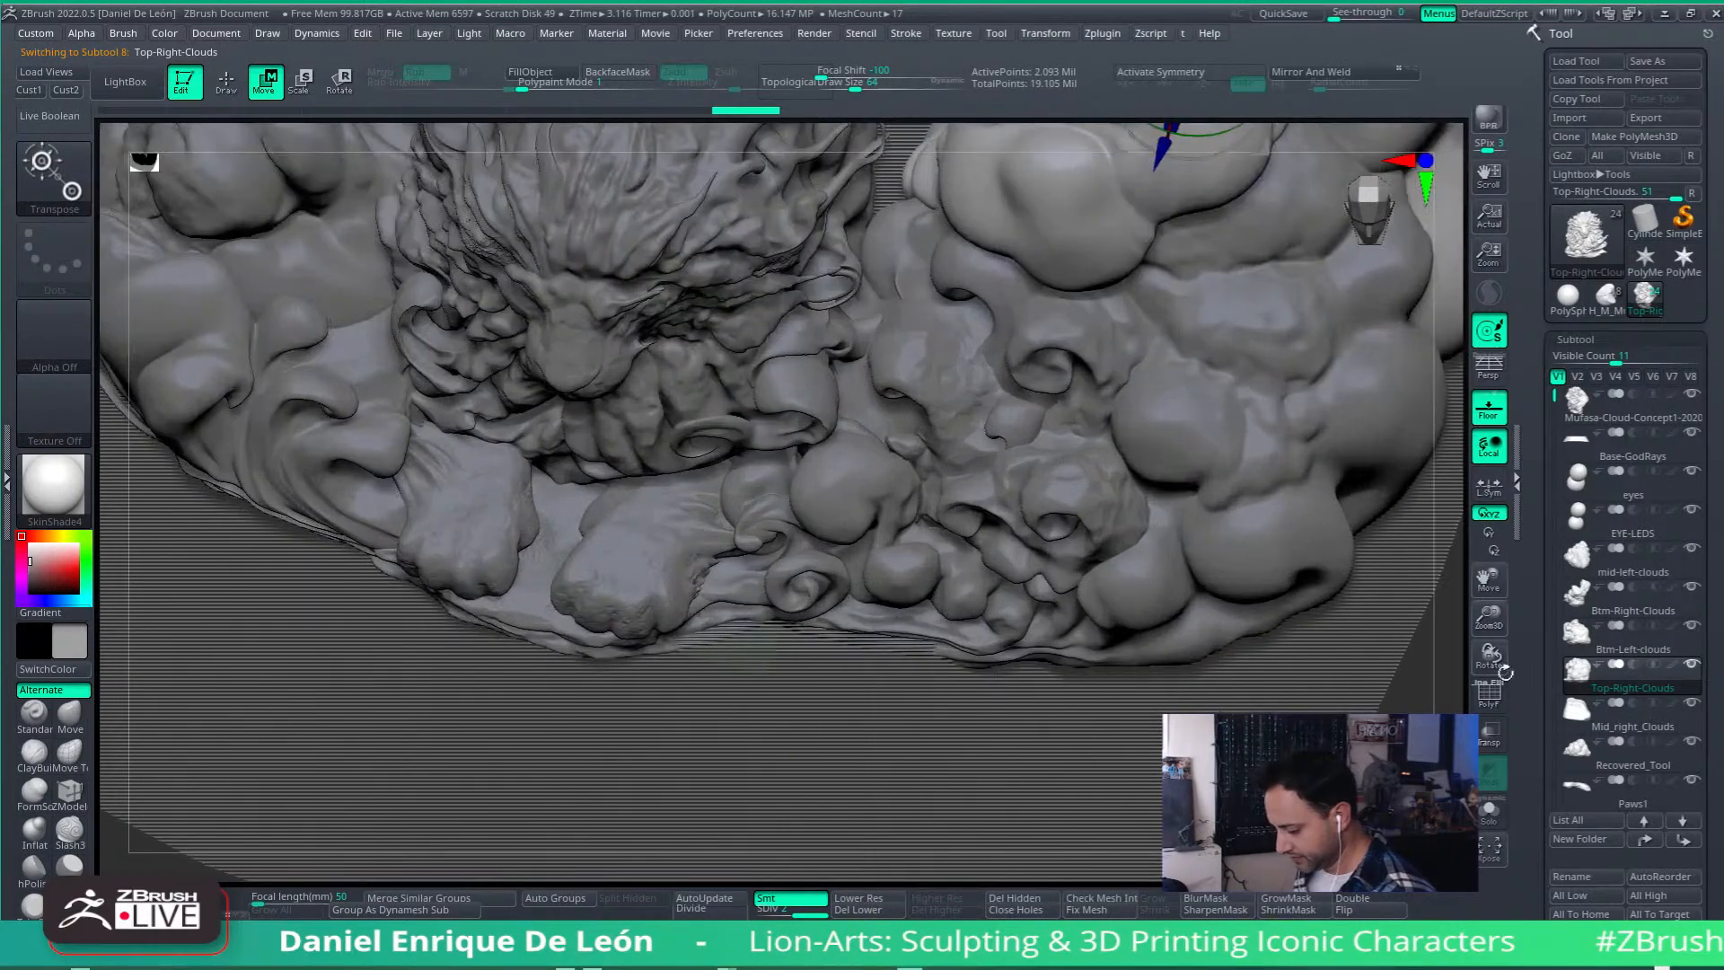
{"action": "left_click", "coordinate": [1488, 694]}
{"action": "left_click", "coordinate": [1488, 694]}
{"action": "left_click", "coordinate": [1347, 673], "text": "alt"}
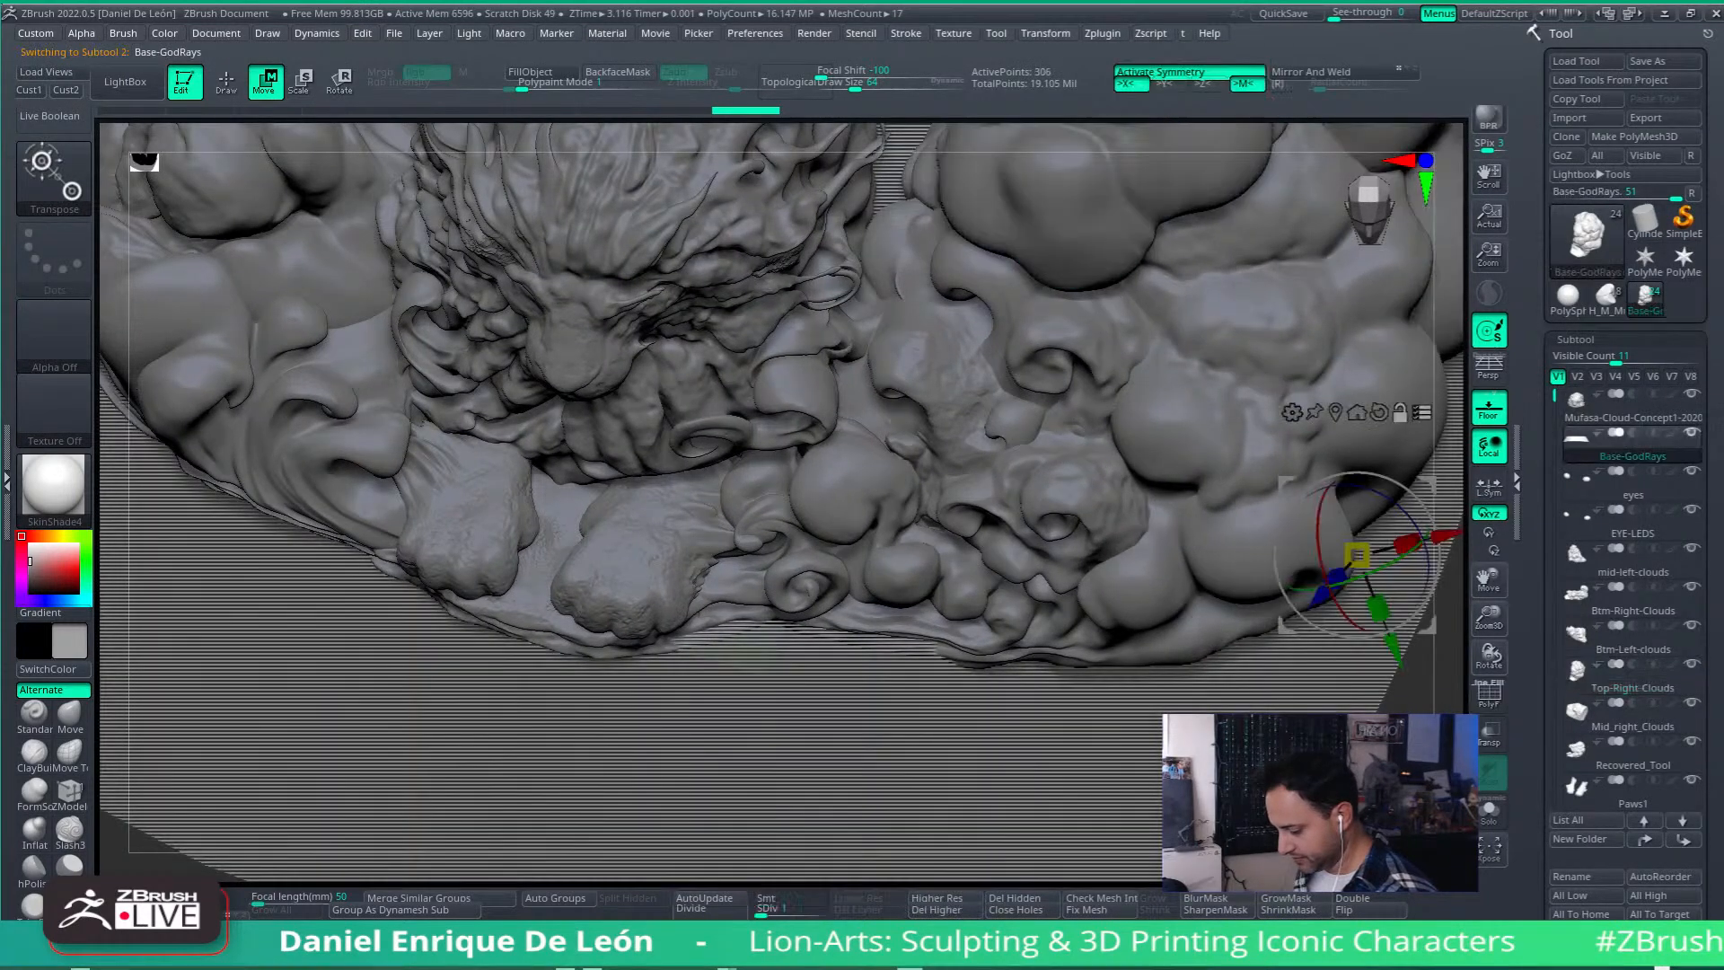
{"action": "left_click", "coordinate": [1377, 412], "text": "alt"}
{"action": "left_click", "coordinate": [1335, 412], "text": "alt"}
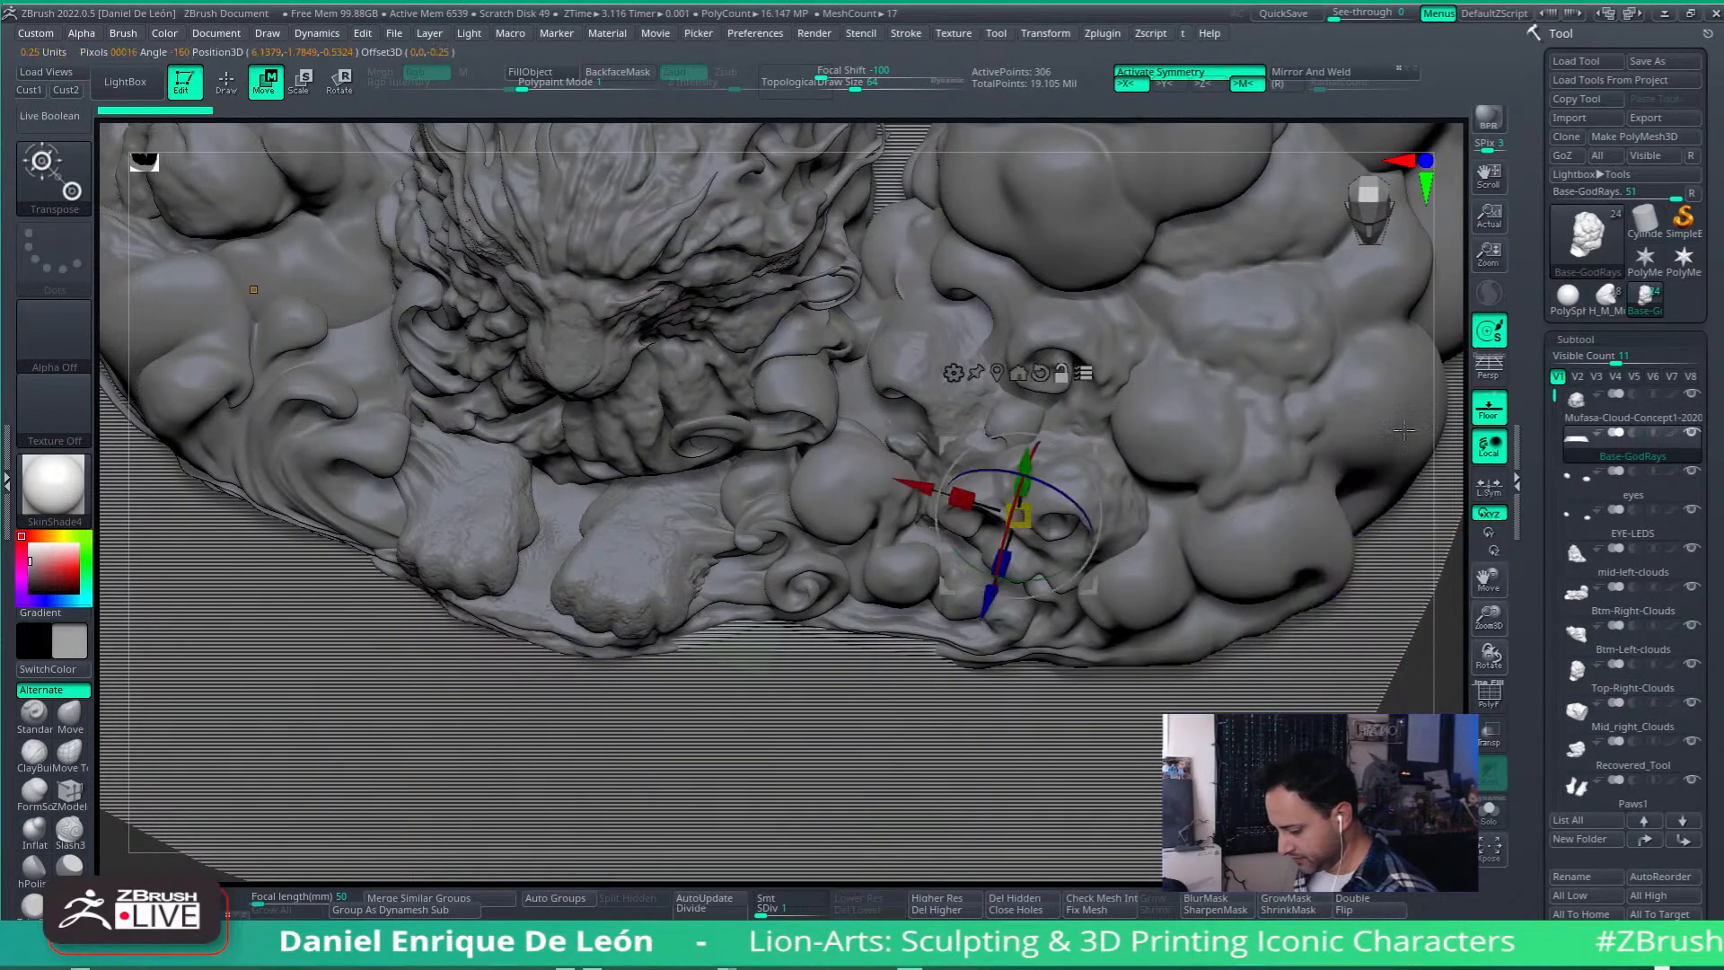
{"action": "left_click", "coordinate": [1488, 694]}
Step: Turn off symmetry for the pedestal base and centre the gizmo on its mesh
{"action": "right_click_drag", "start_coordinate": [1292, 665], "coordinate": [1283, 595], "text": "alt"}
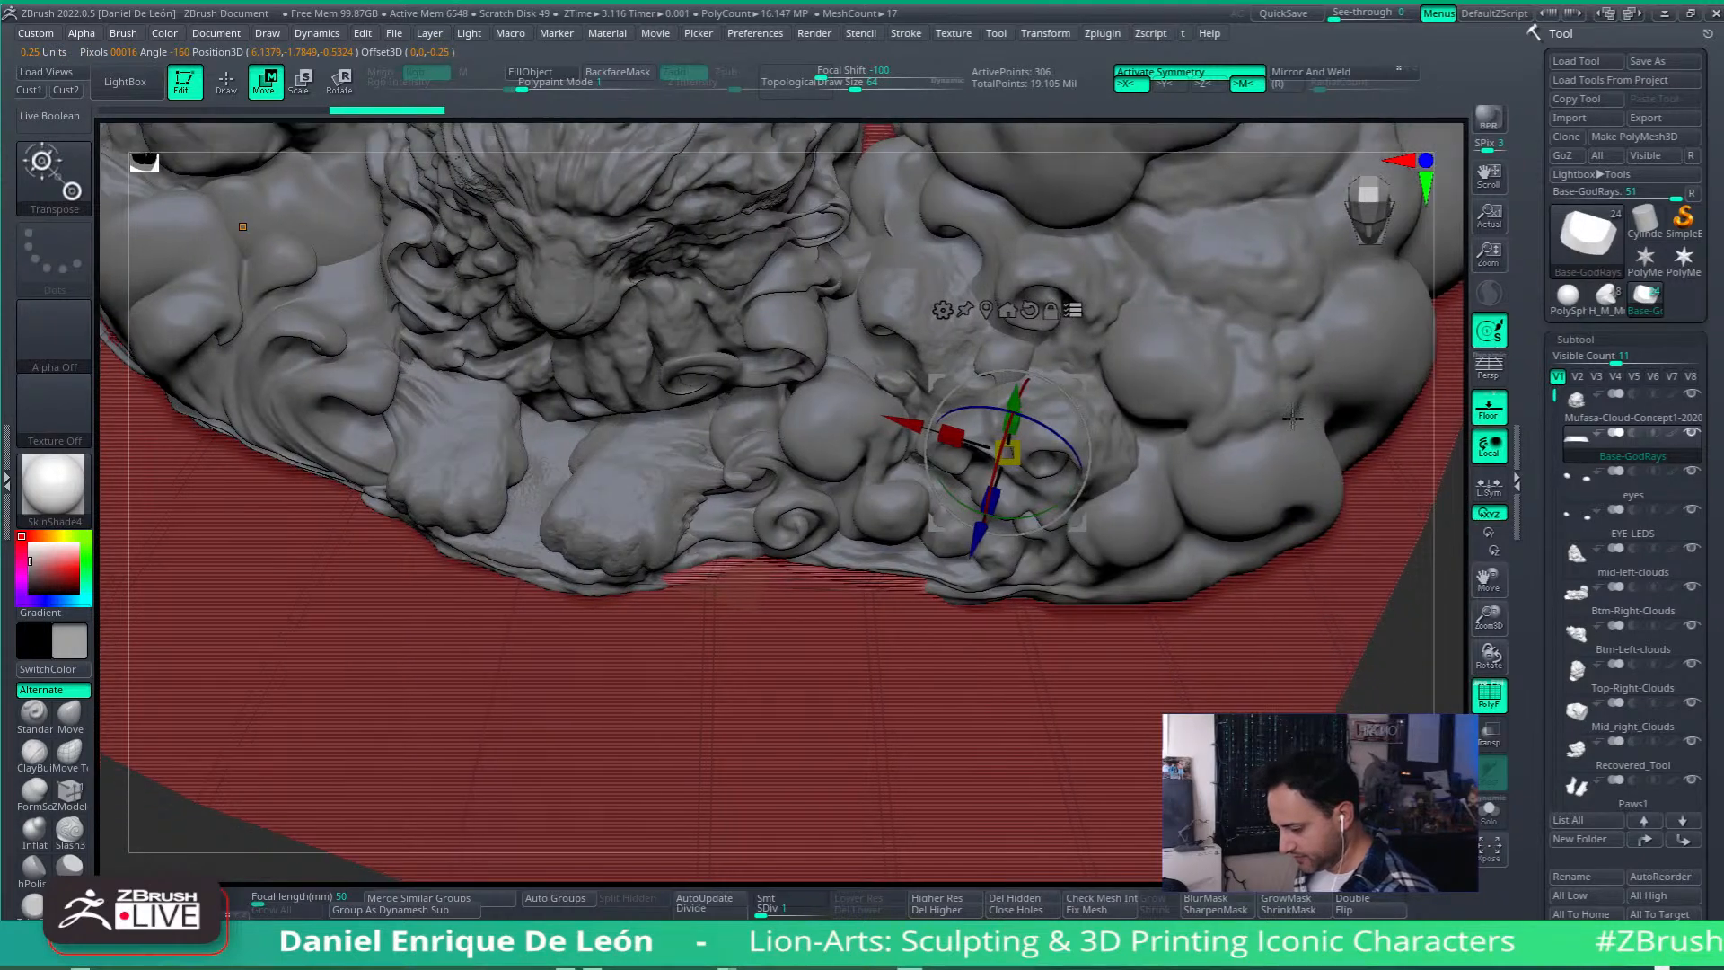
{"action": "right_click_drag", "start_coordinate": [1288, 444], "coordinate": [1292, 387], "text": "ctrl"}
{"action": "right_click_drag", "start_coordinate": [1292, 387], "coordinate": [1295, 358], "text": "shift"}
{"action": "left_click", "coordinate": [1207, 83]}
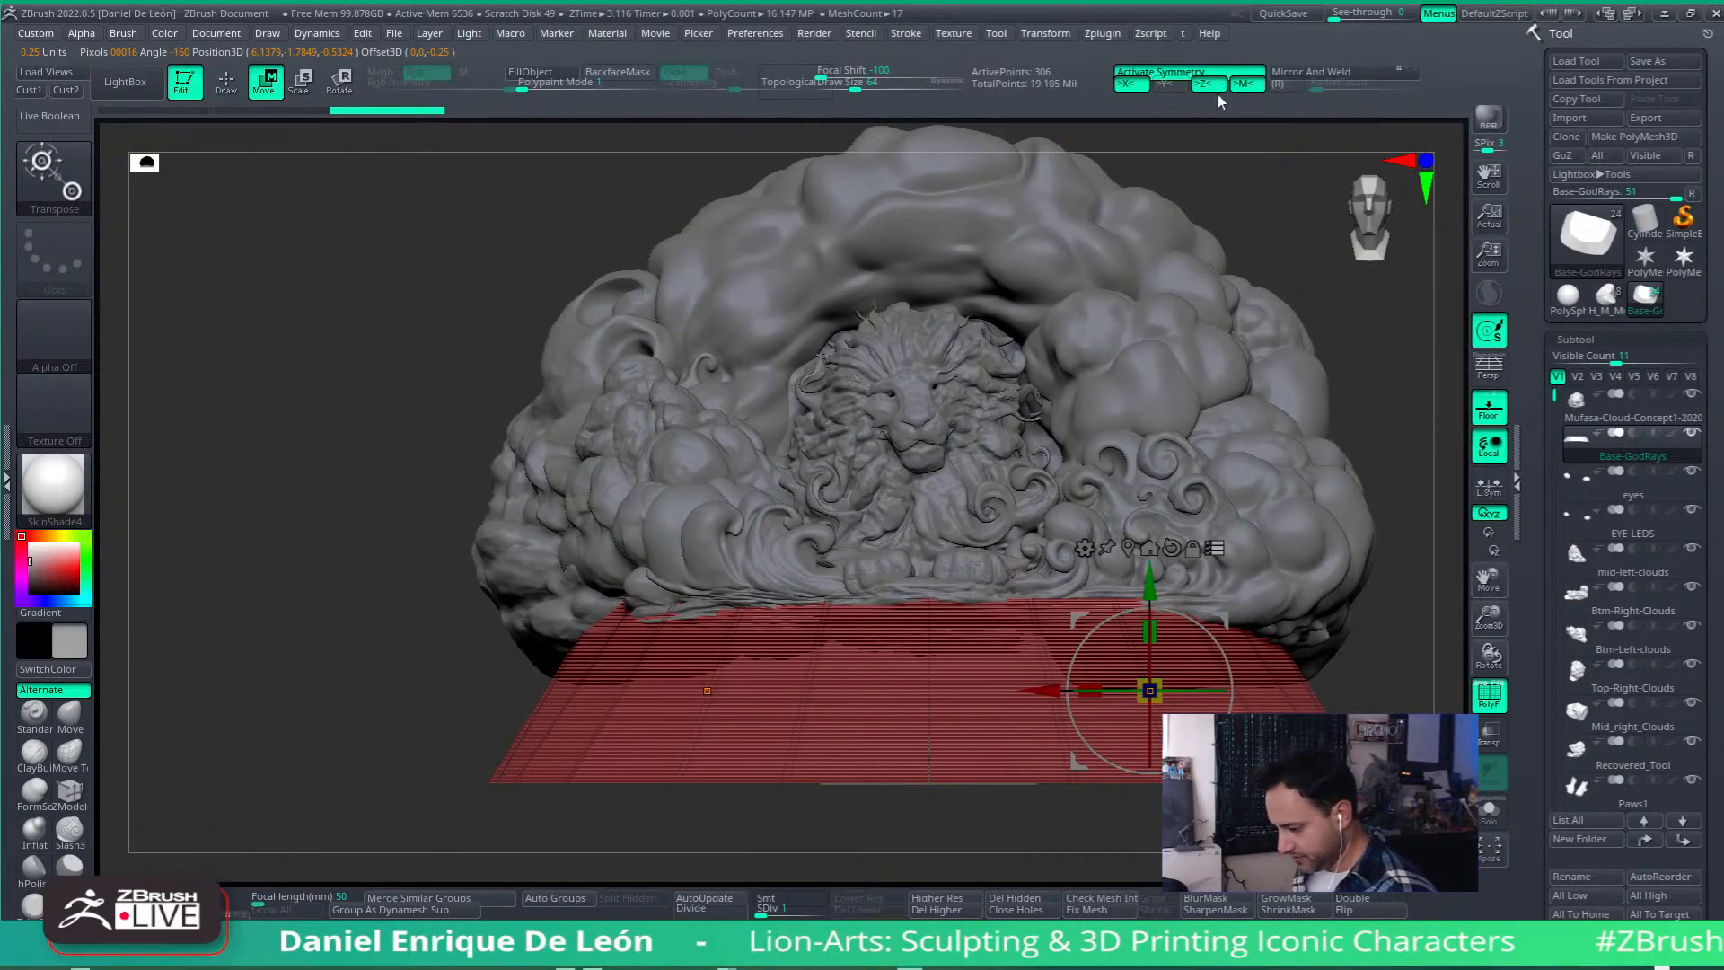
{"action": "left_click", "coordinate": [1167, 72]}
{"action": "left_click", "coordinate": [1130, 549], "text": "alt"}
{"action": "right_click_drag", "start_coordinate": [1358, 555], "coordinate": [1485, 693]}
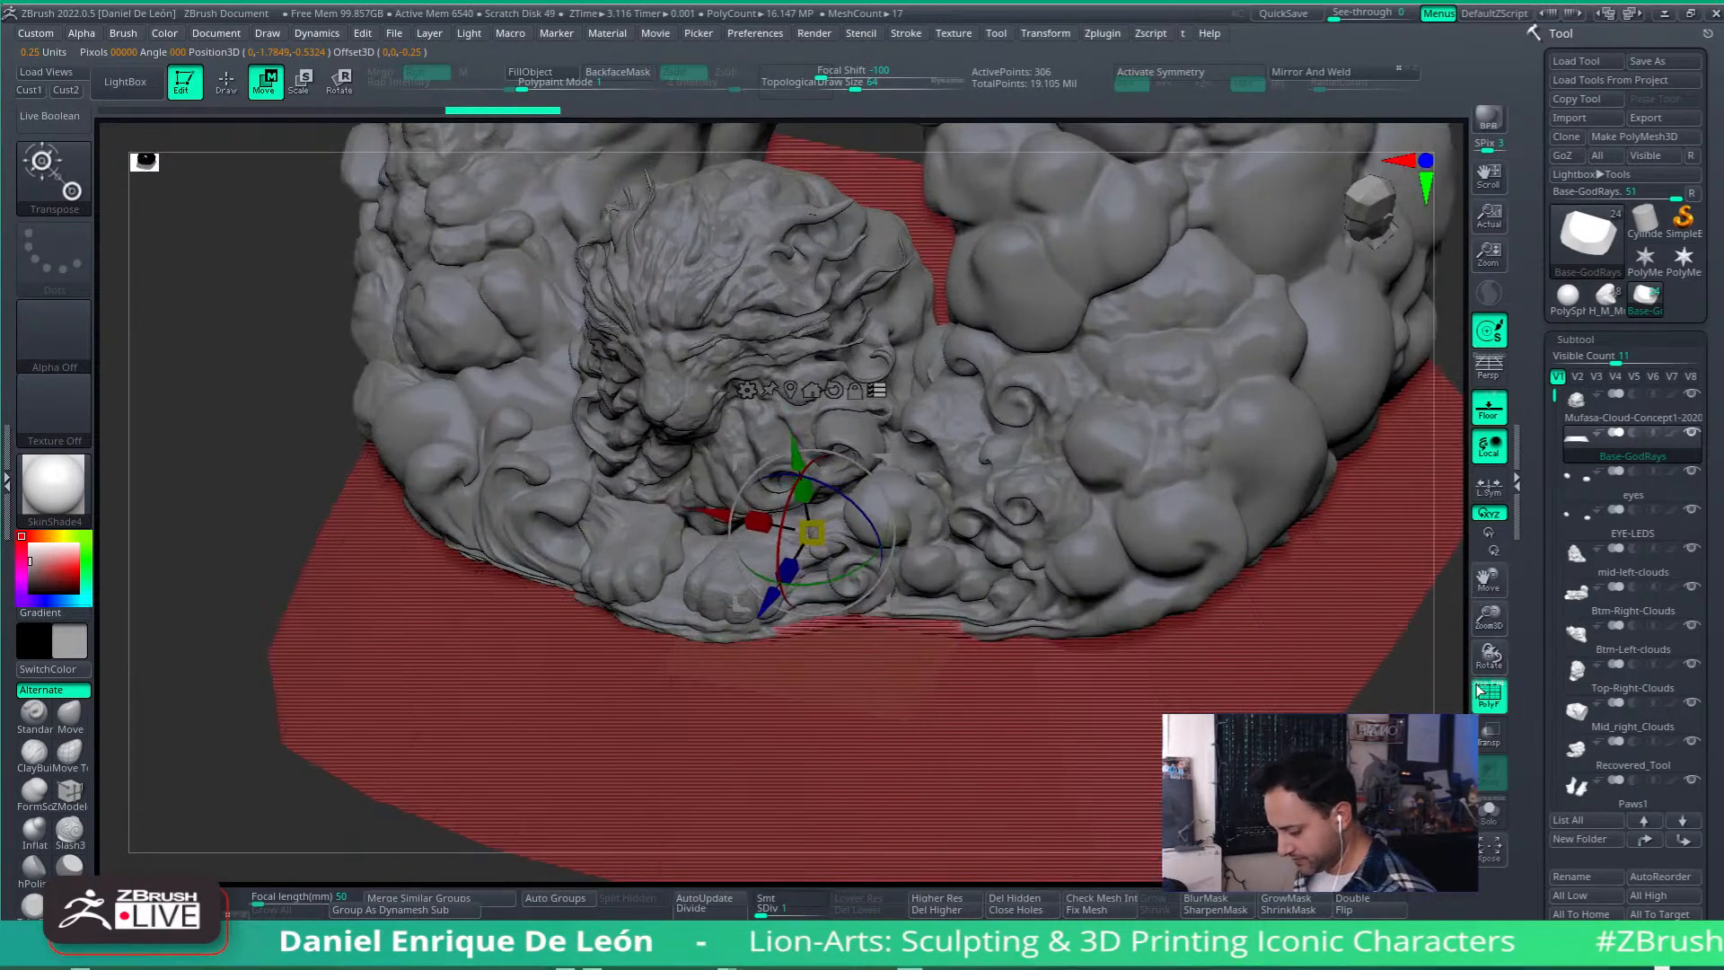
Step: Leave the gizmo for Draw mode and examine how the lion and clouds sit on the base from several front angles
{"action": "right_click_drag", "start_coordinate": [1258, 633], "coordinate": [1466, 533]}
{"action": "right_click_drag", "start_coordinate": [1147, 590], "coordinate": [1198, 538]}
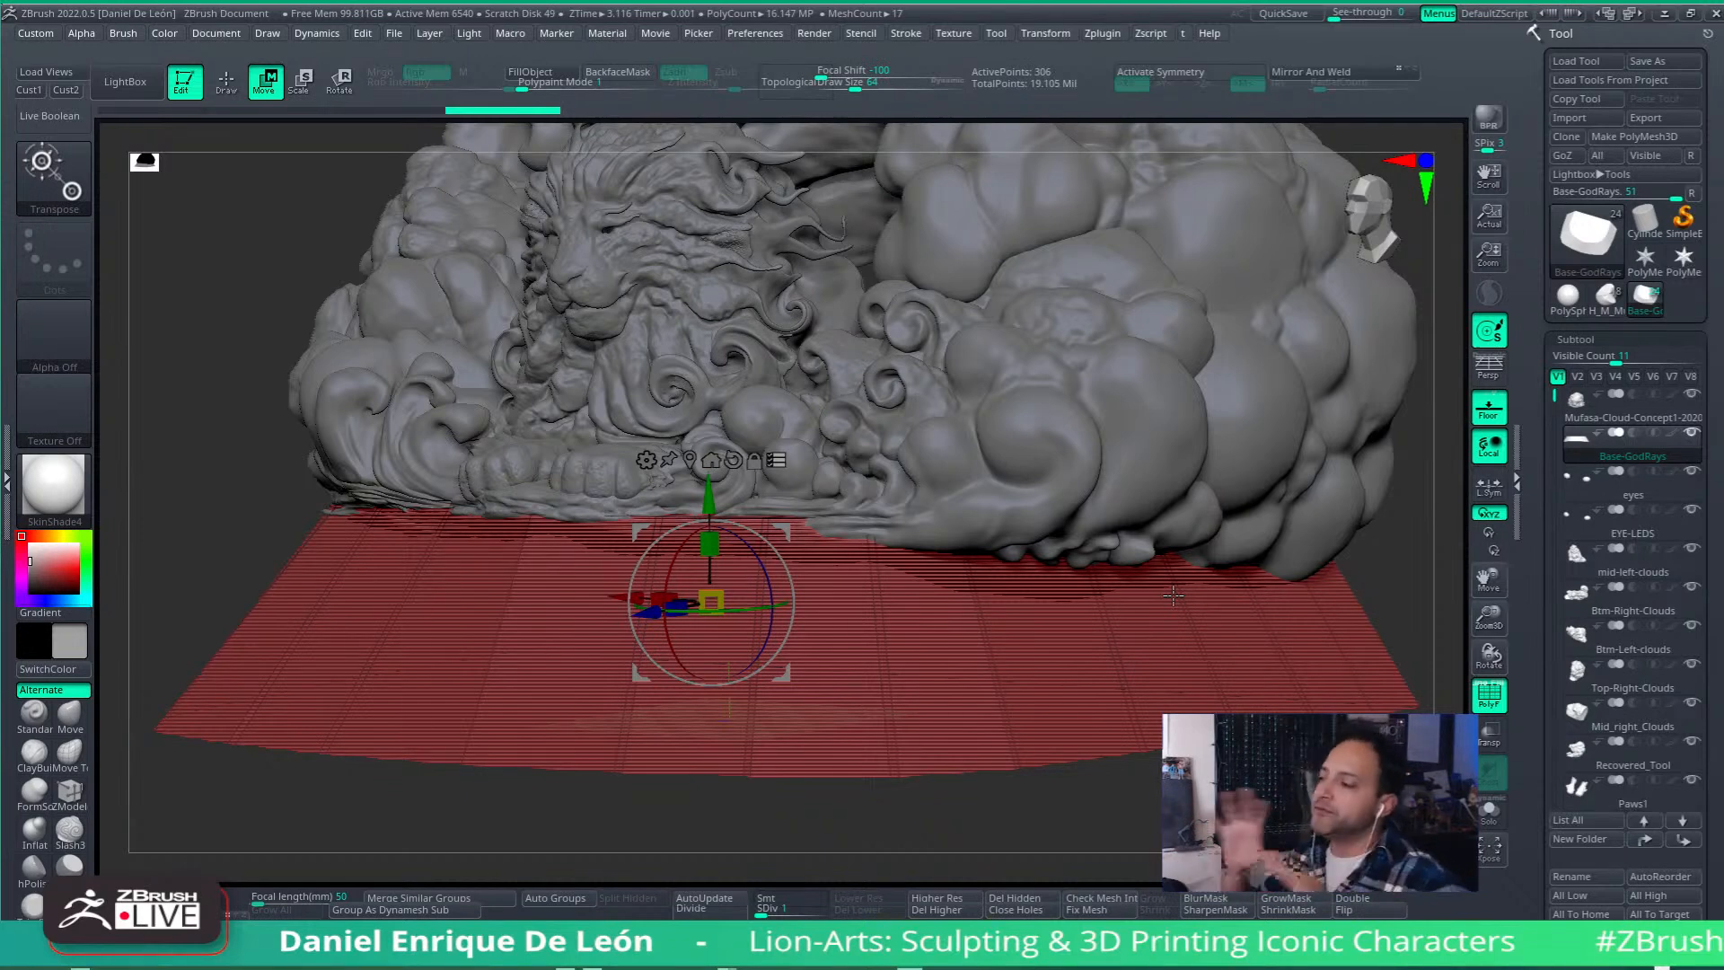
{"action": "right_click_drag", "start_coordinate": [937, 418], "coordinate": [1059, 503]}
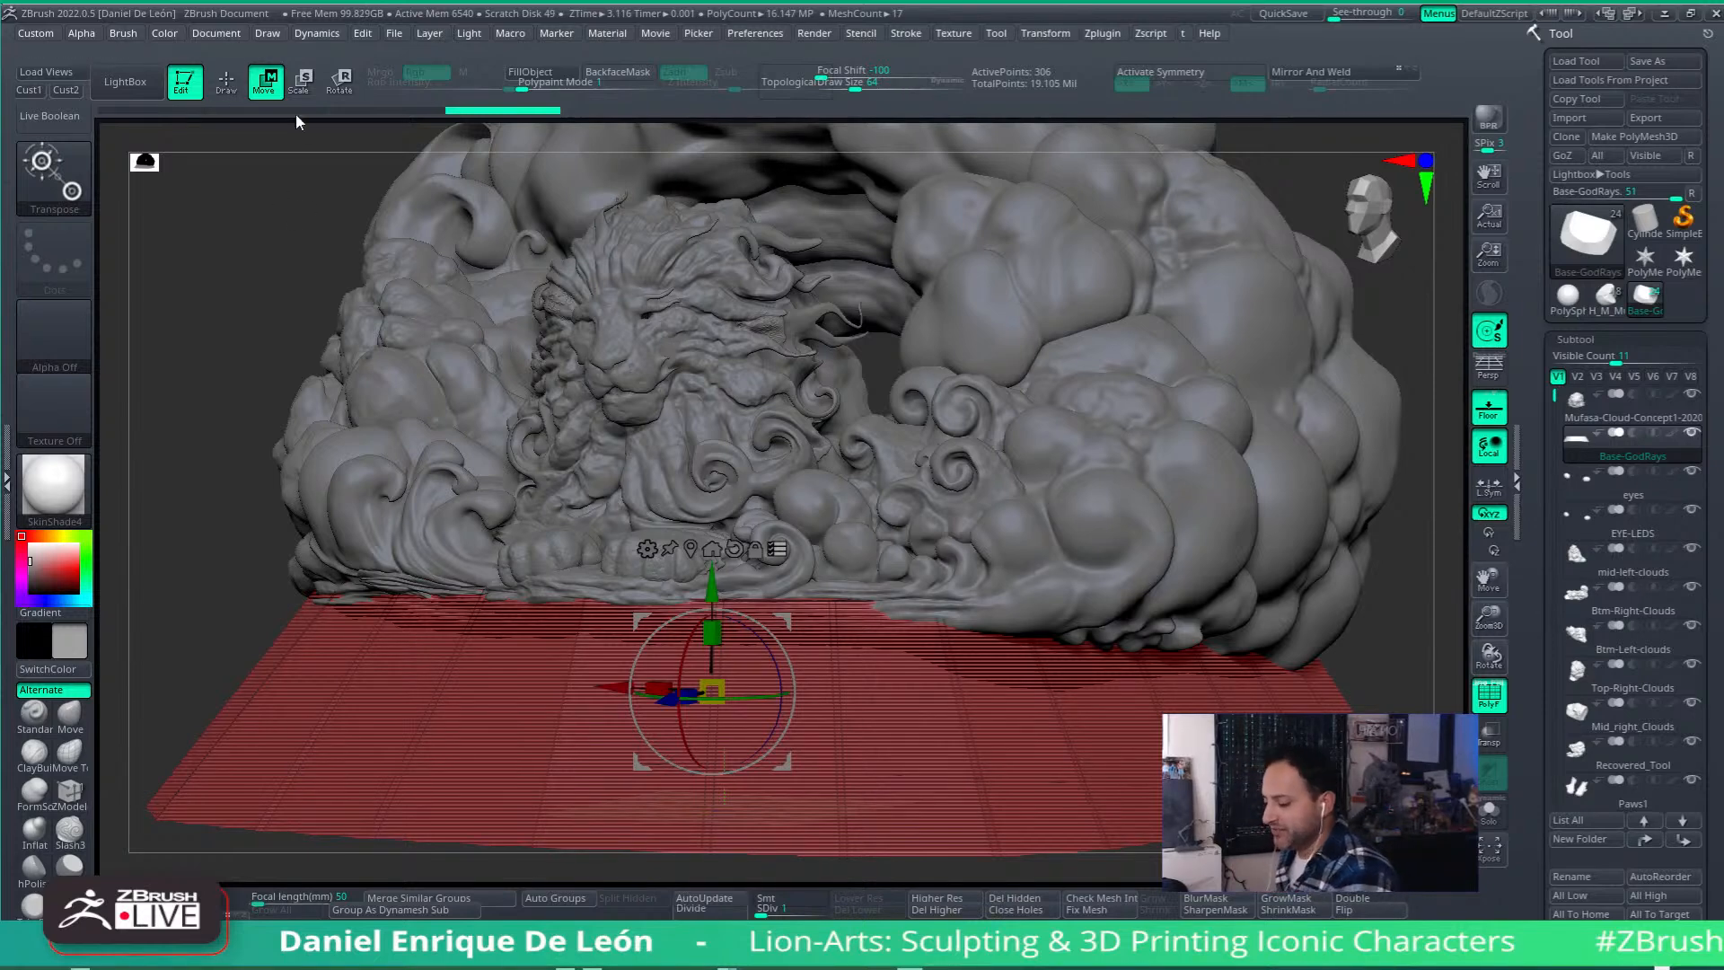
{"action": "key", "text": "q"}
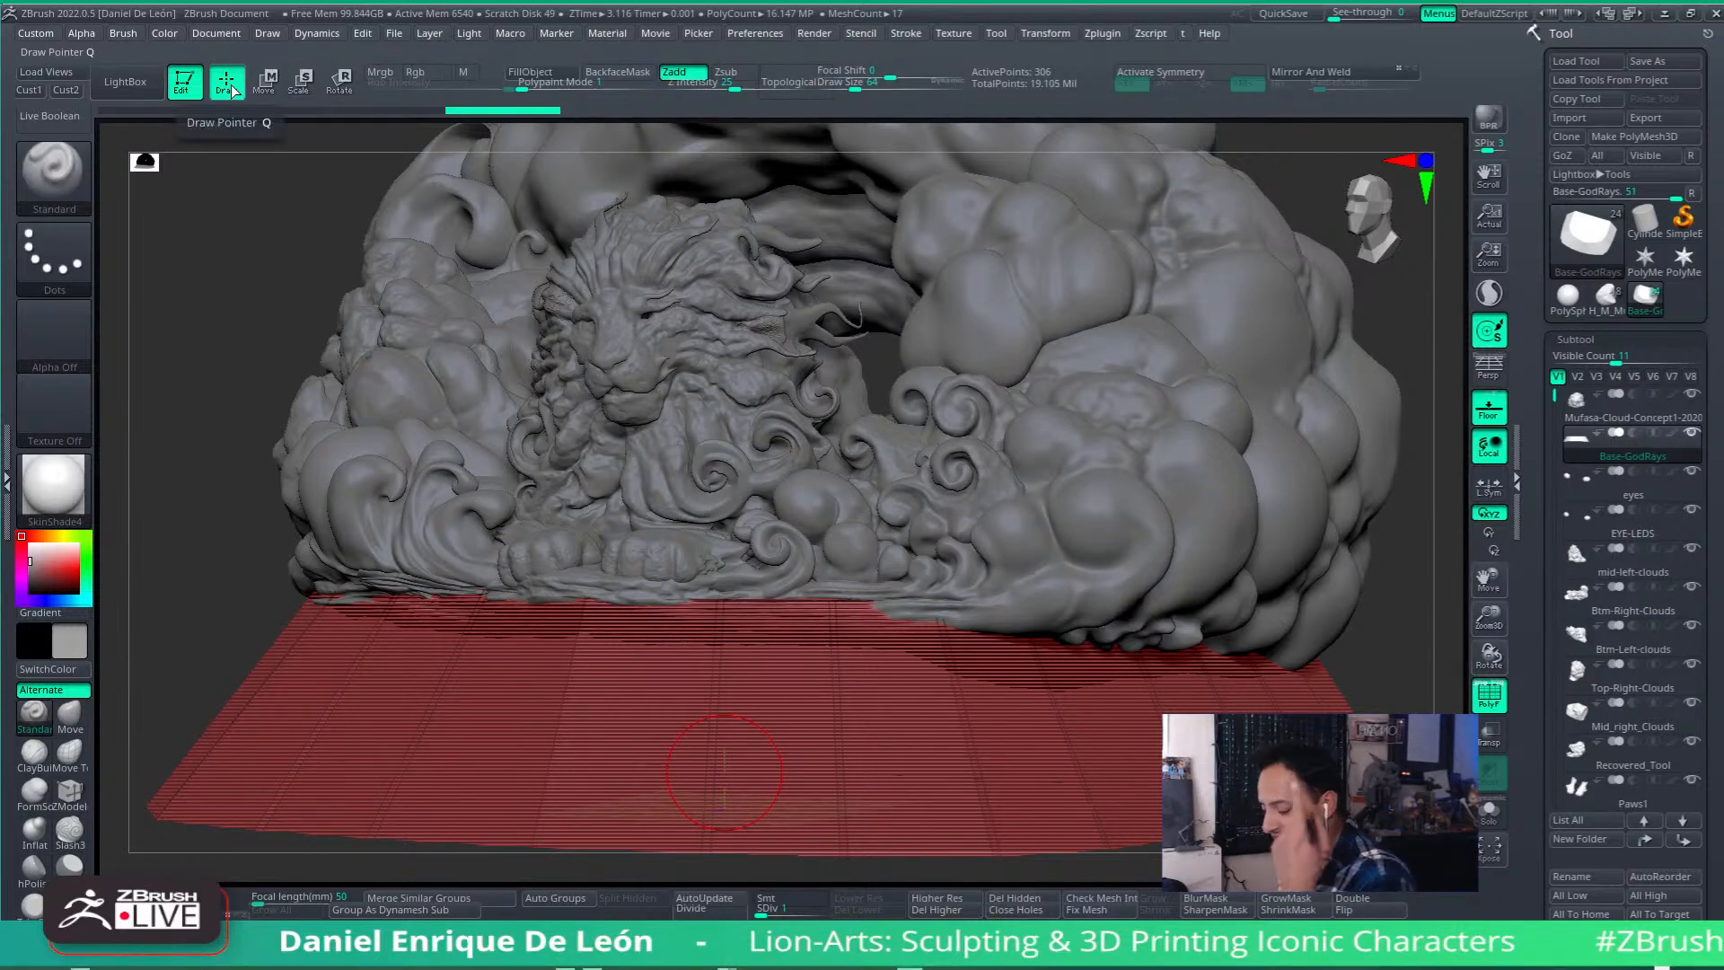
{"action": "key", "text": "f"}
{"action": "right_click_drag", "start_coordinate": [1122, 437], "coordinate": [1274, 539]}
{"action": "right_click_drag", "start_coordinate": [1313, 637], "coordinate": [1304, 648]}
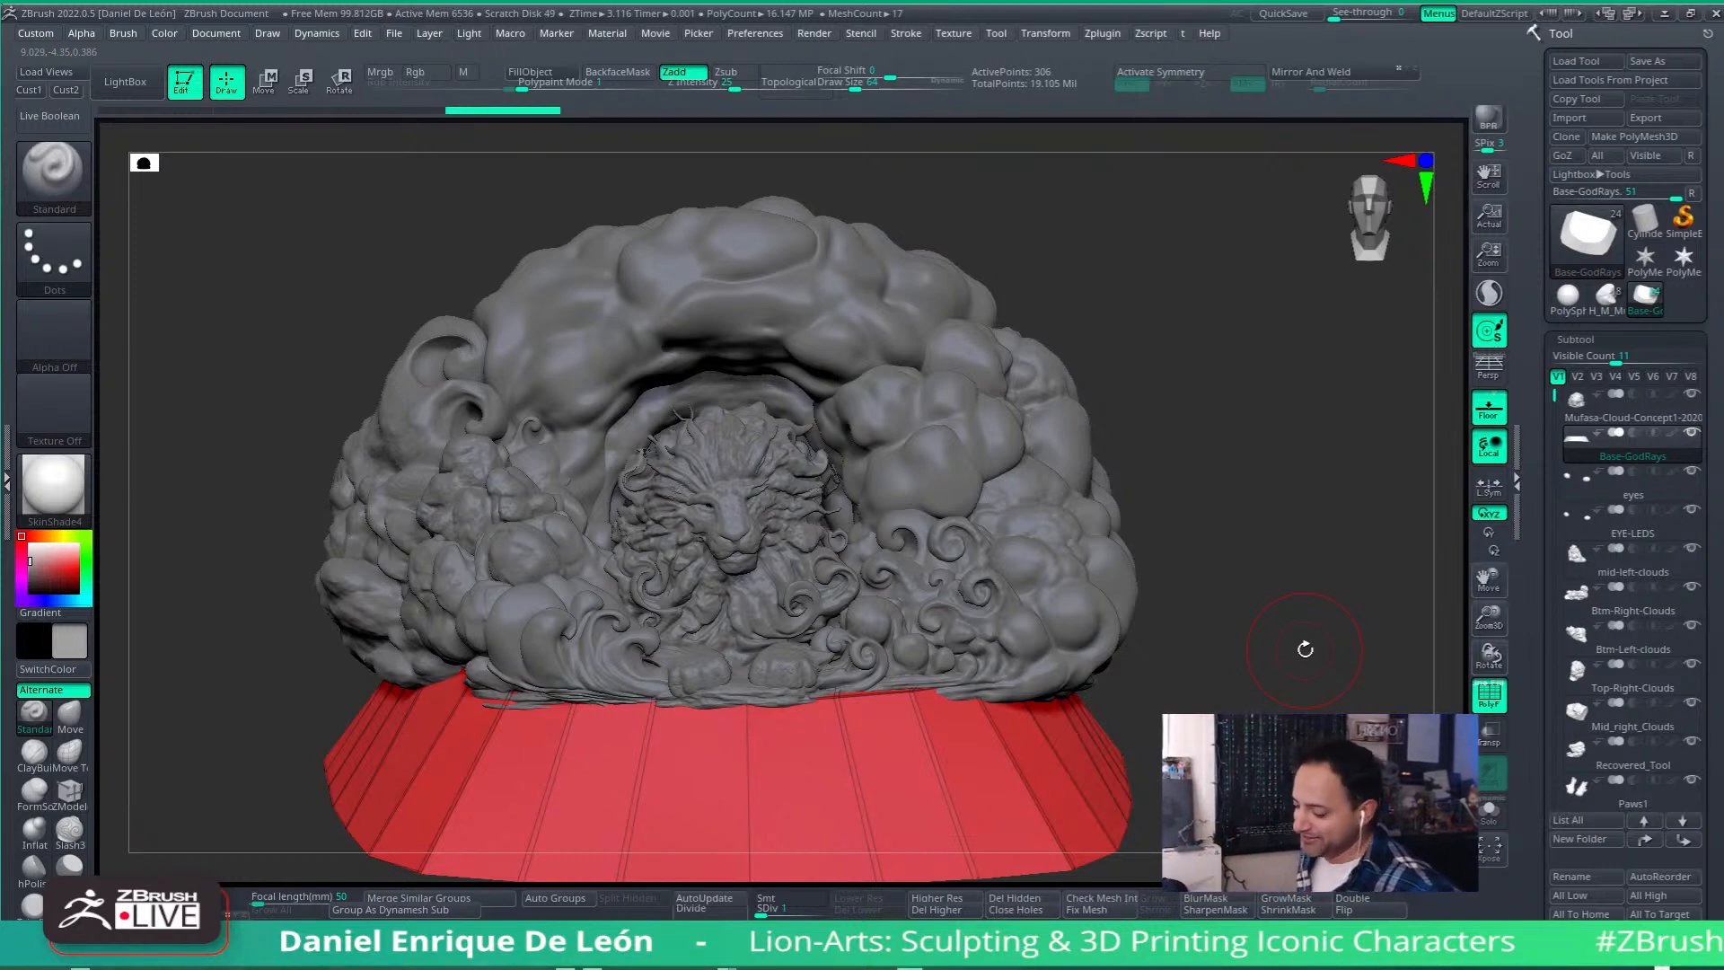
{"action": "right_click_drag", "start_coordinate": [1250, 481], "coordinate": [1245, 451]}
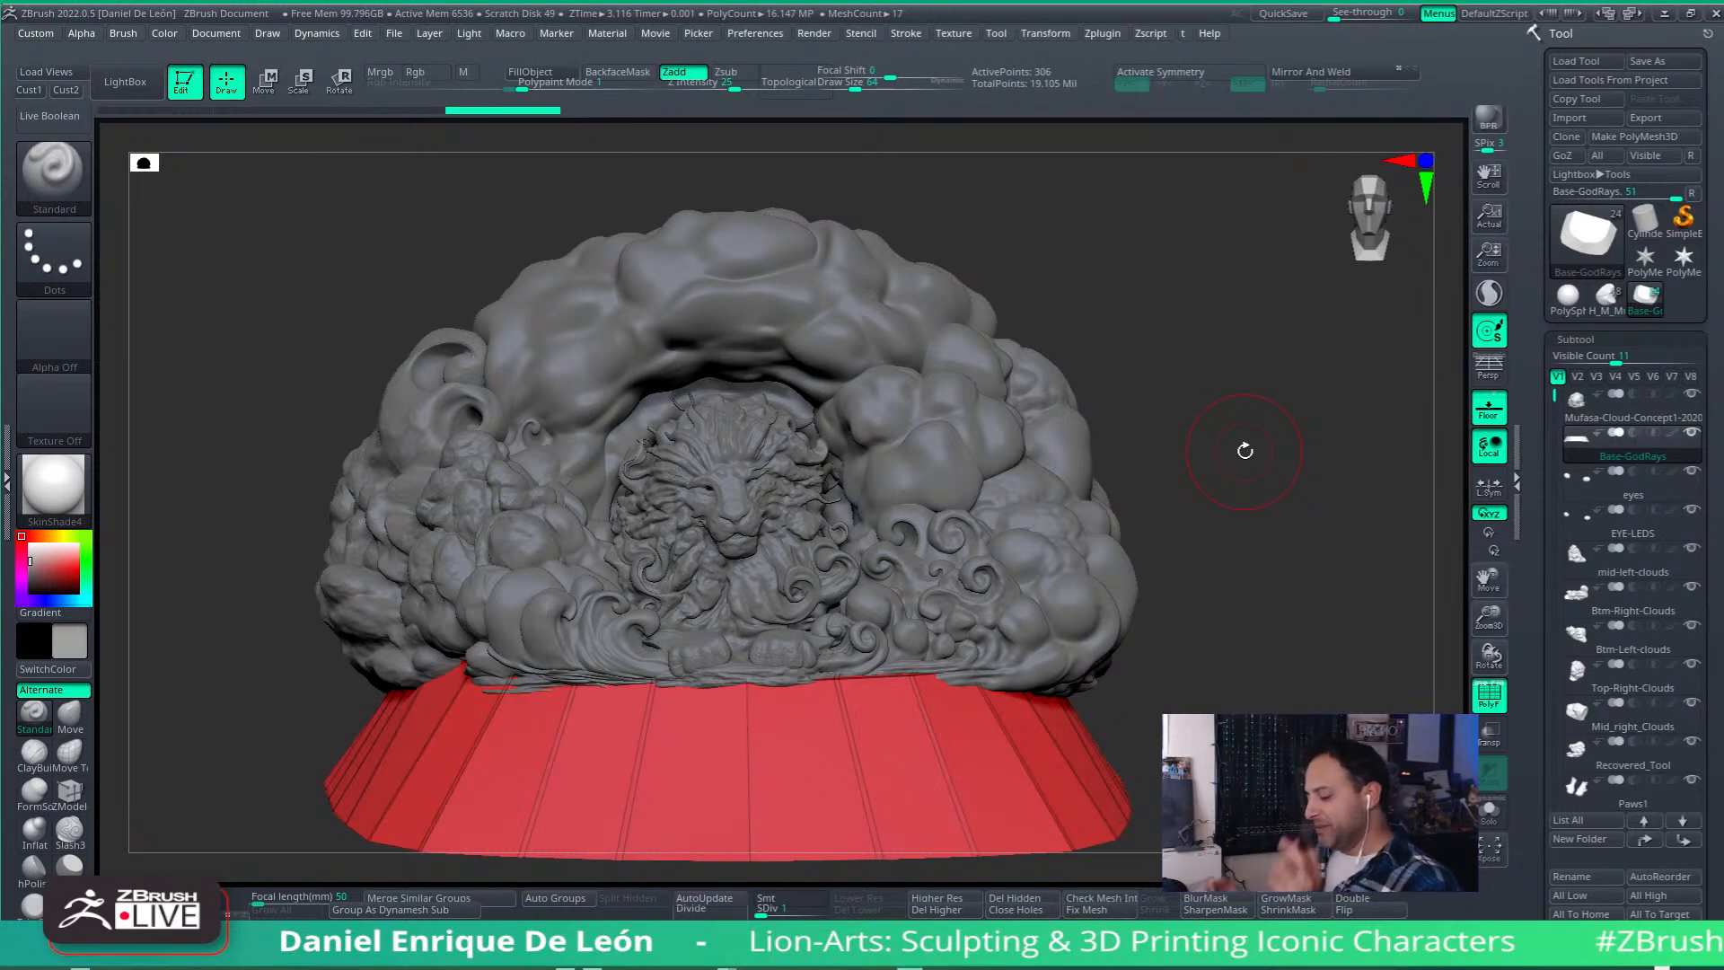
{"action": "mouse_move", "coordinate": [1216, 474]}
{"action": "left_mouse_down"}
{"action": "mouse_move", "coordinate": [986, 509]}
{"action": "mouse_move", "coordinate": [1243, 634]}
{"action": "mouse_move", "coordinate": [1136, 620]}
{"action": "left_mouse_up"}
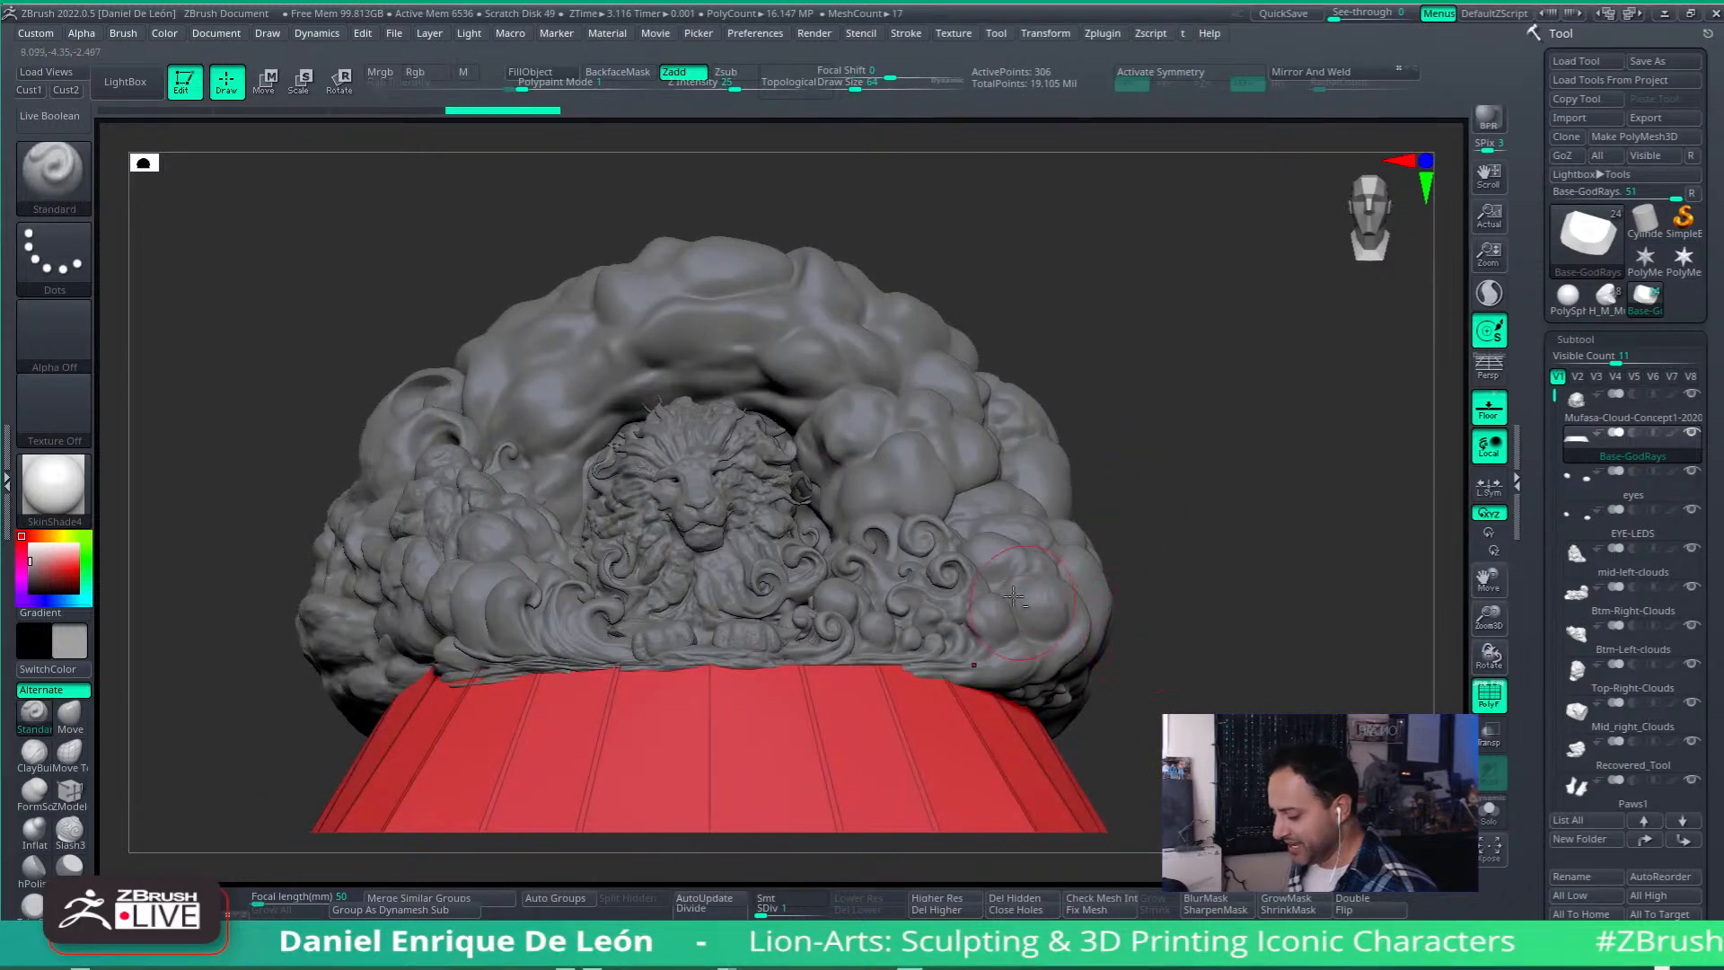
{"action": "left_click_drag", "start_coordinate": [1023, 603], "coordinate": [1227, 523]}
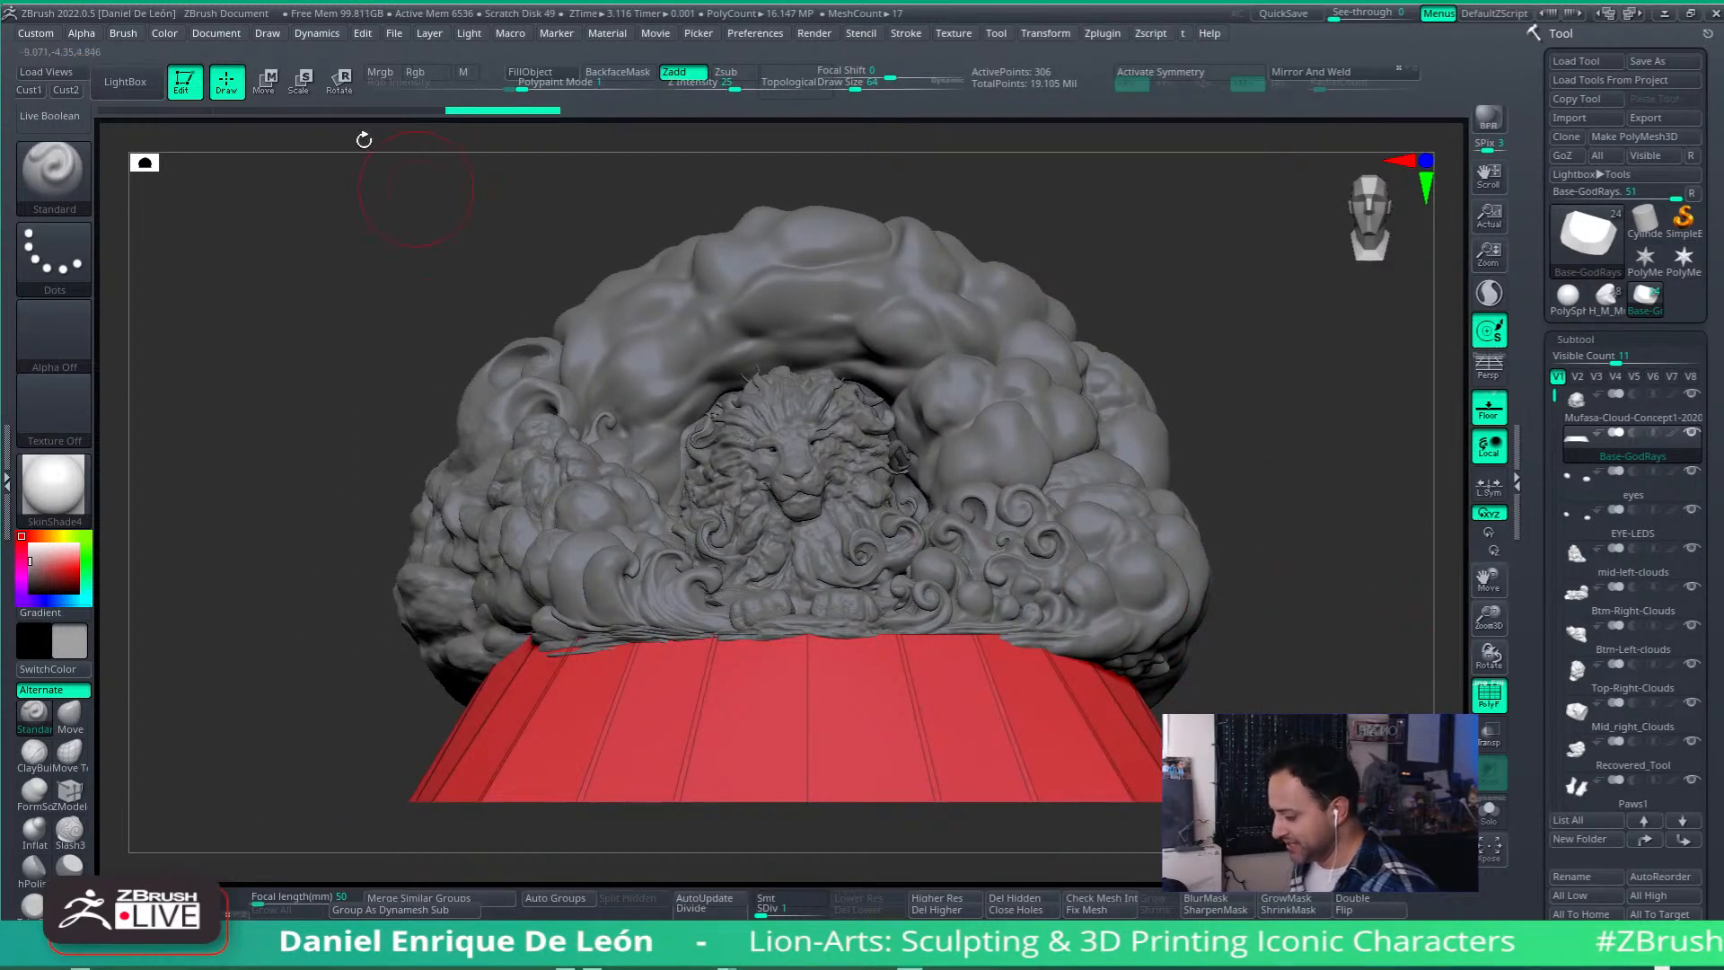
Step: Activate Rotate and make the lion the active subtool, placing the gizmo beneath it at the base
{"action": "left_click", "coordinate": [340, 81]}
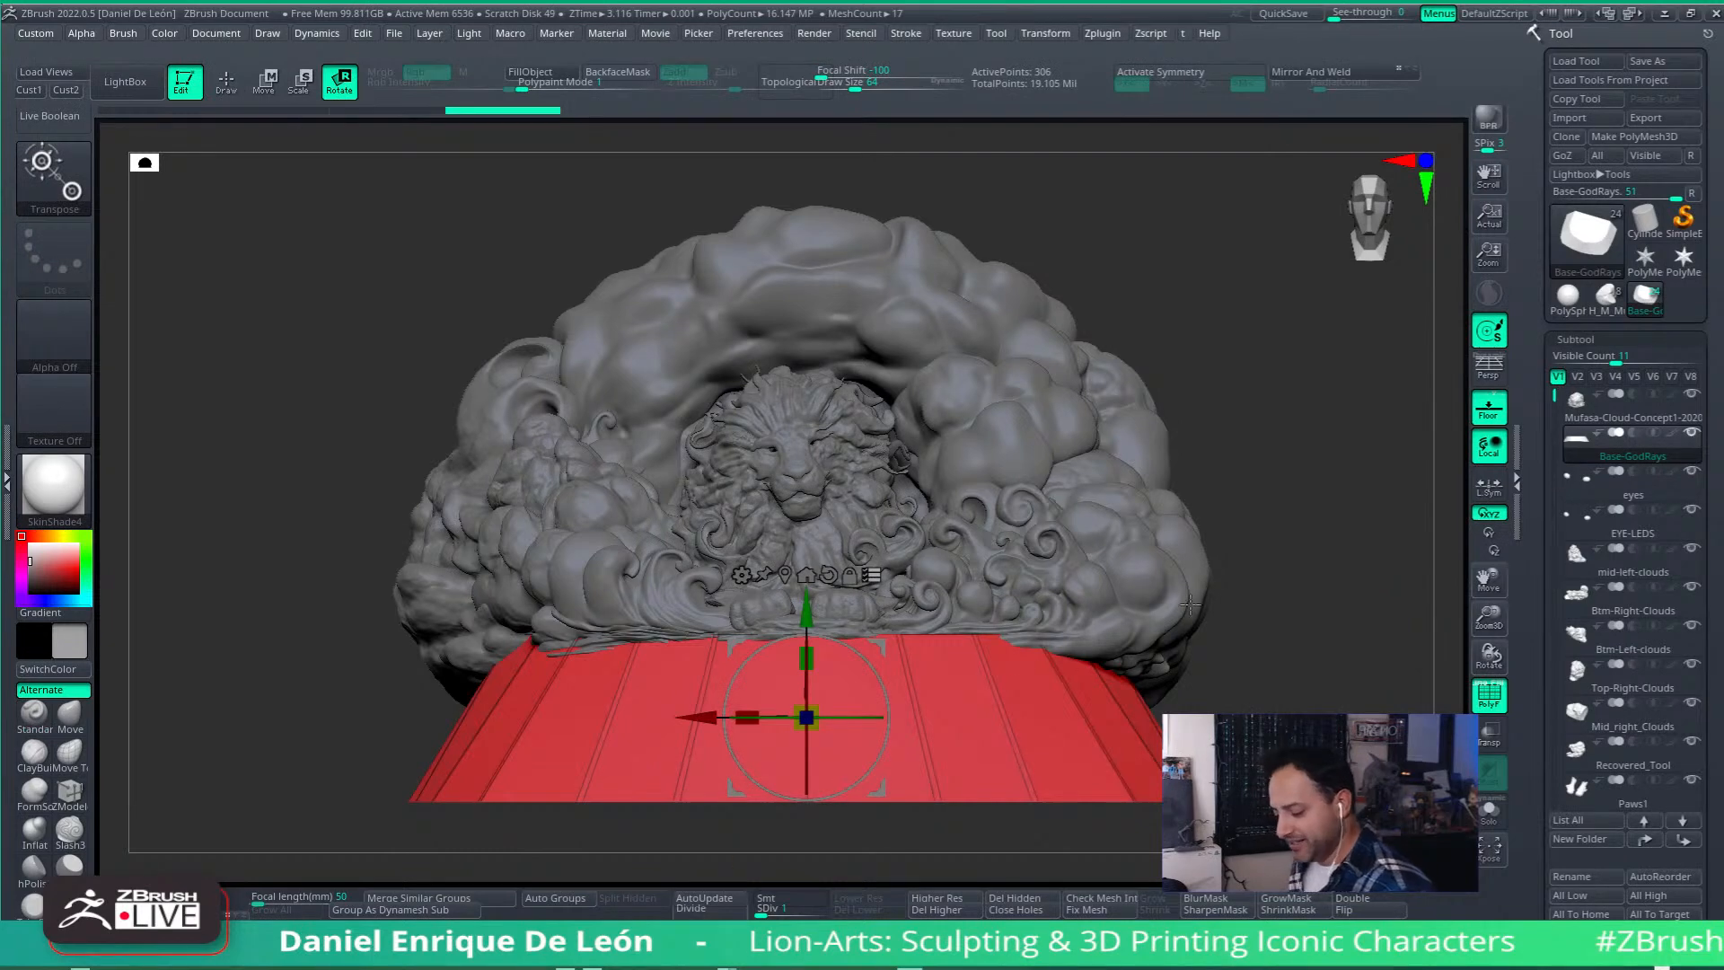
{"action": "left_click", "coordinate": [958, 443], "text": "alt"}
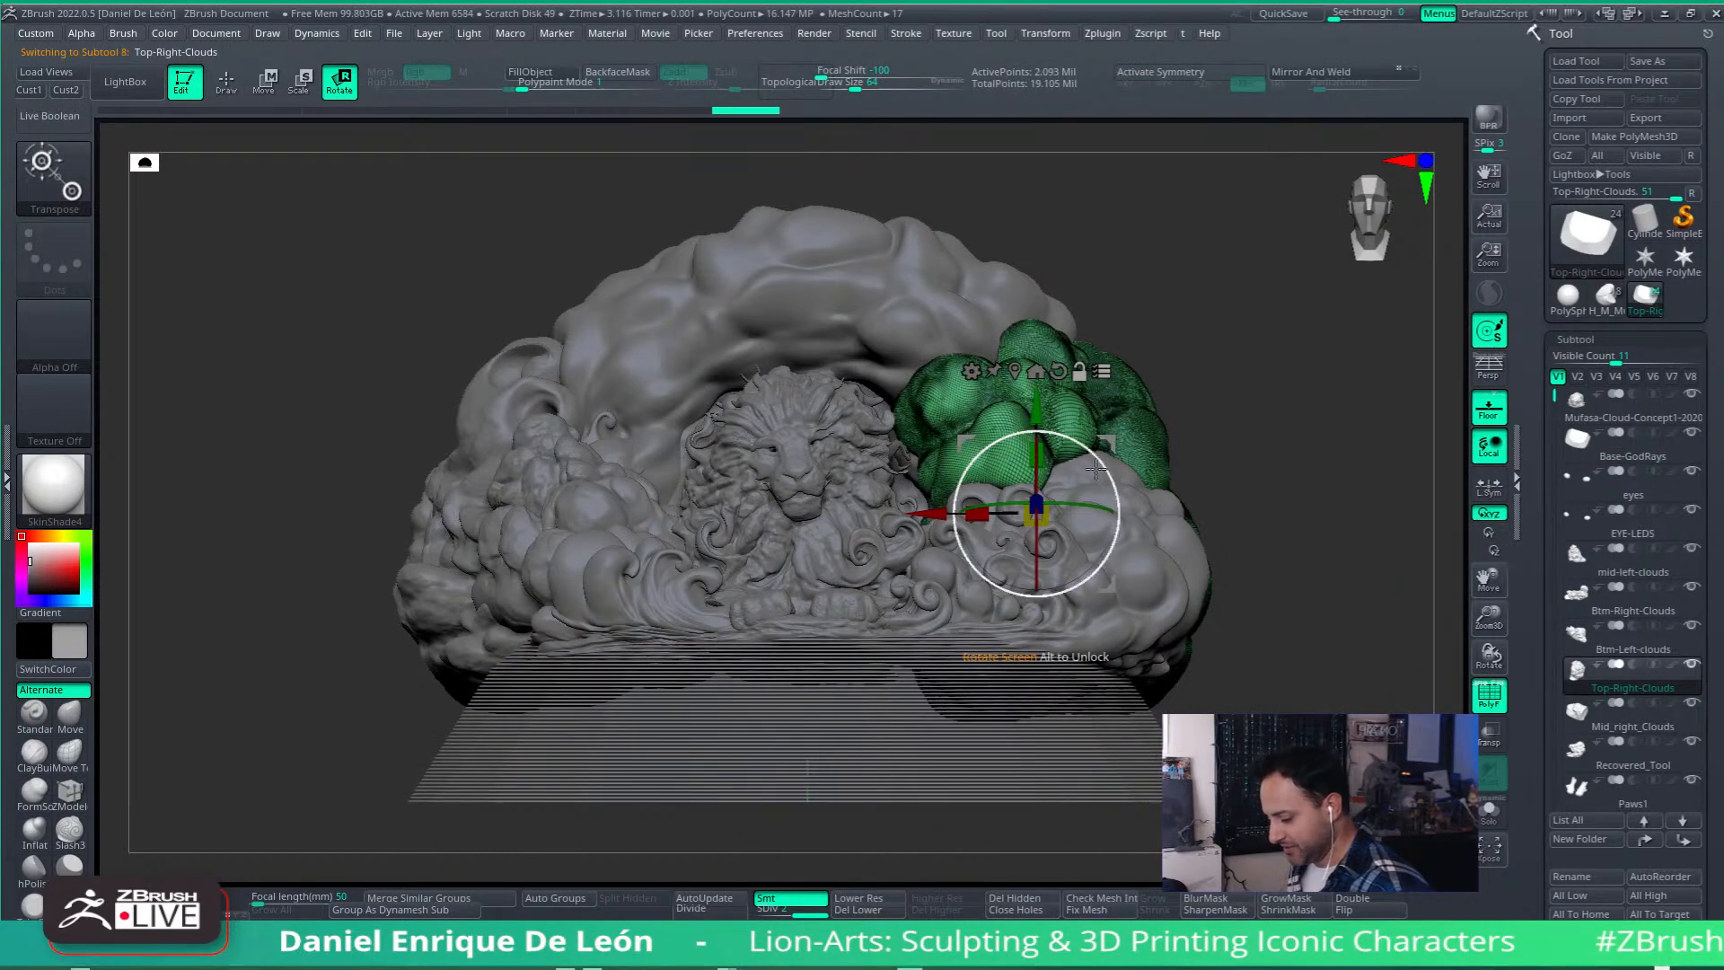
{"action": "left_click", "coordinate": [1015, 370], "text": "alt"}
{"action": "left_click", "coordinate": [822, 464], "text": "alt"}
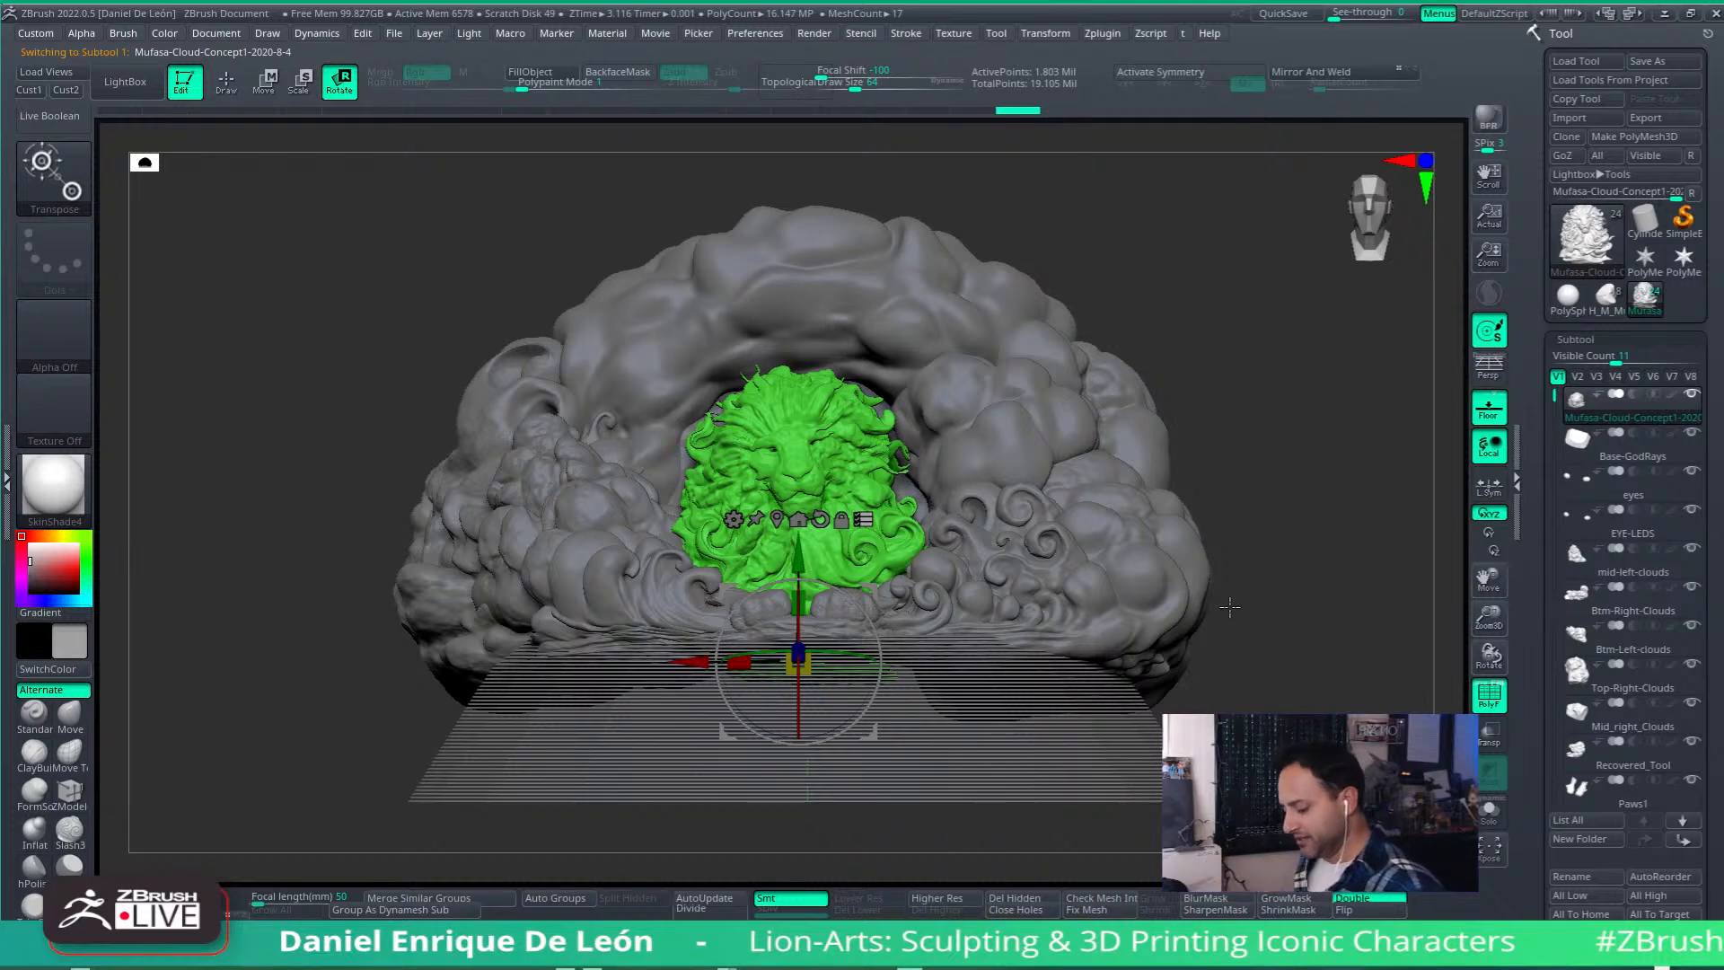
Step: Roll the lion and clouds slightly clockwise in front view, undoing the first attempt and rotating them again
{"action": "left_click_drag", "start_coordinate": [870, 625], "coordinate": [870, 630]}
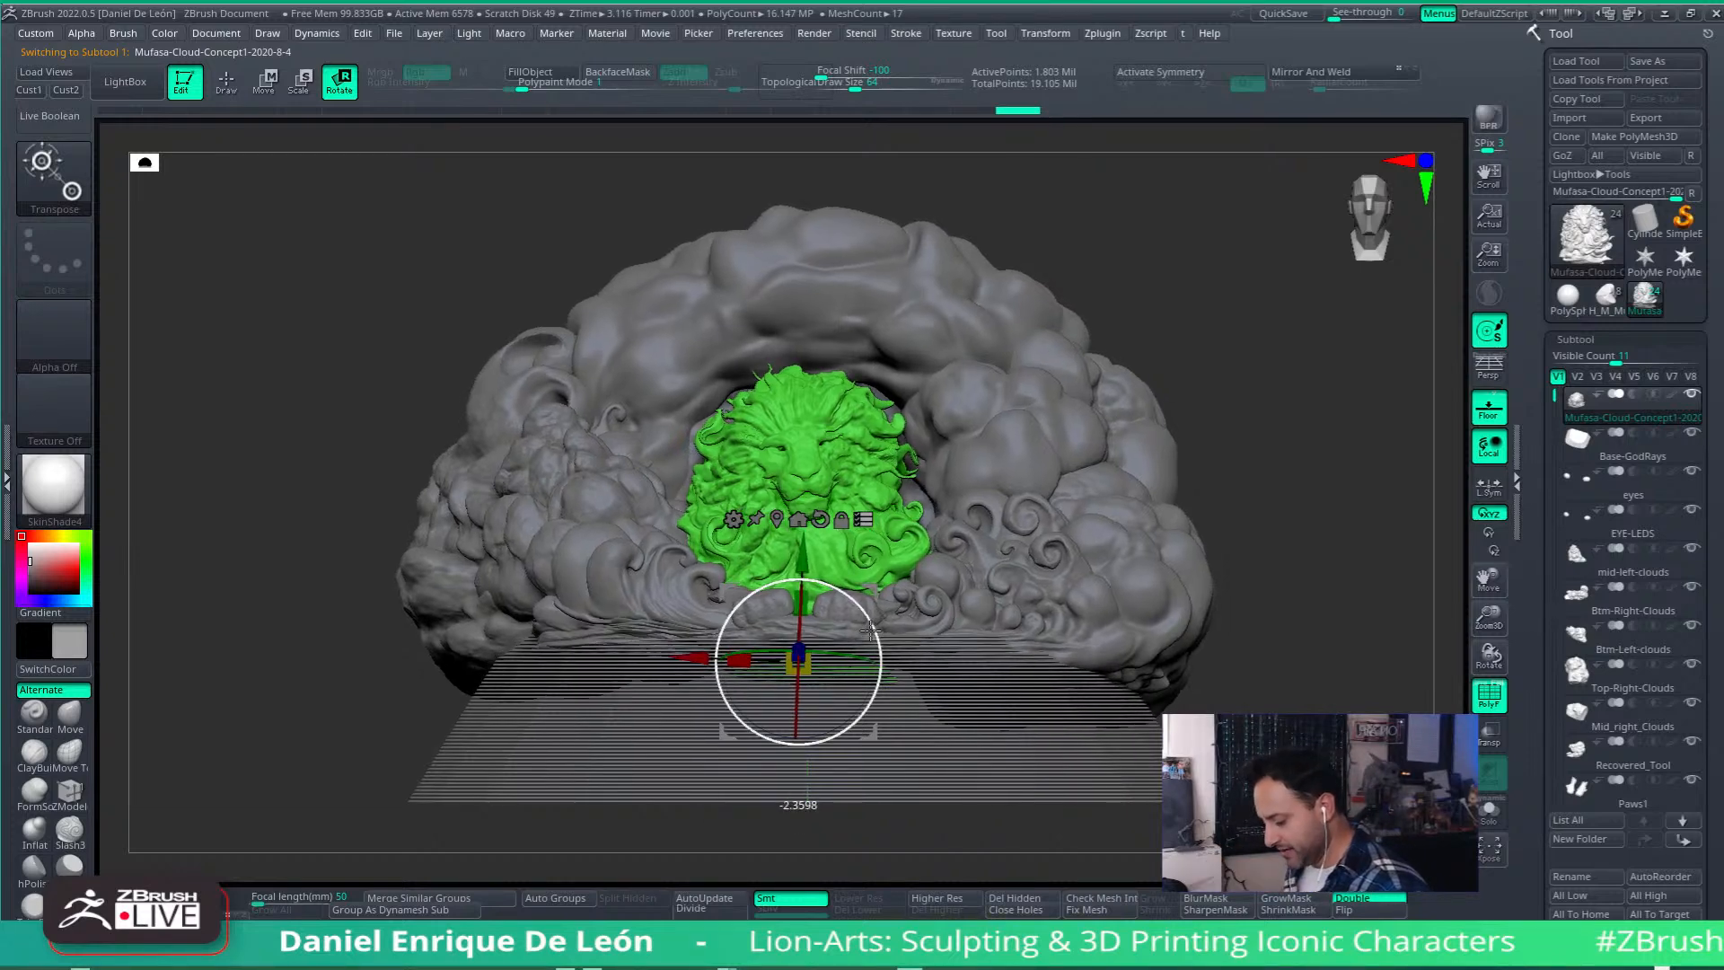
{"action": "left_click_drag", "start_coordinate": [1262, 547], "coordinate": [1227, 579], "text": "alt"}
{"action": "key", "text": "ctrl+z"}
{"action": "left_click_drag", "start_coordinate": [885, 592], "coordinate": [893, 596]}
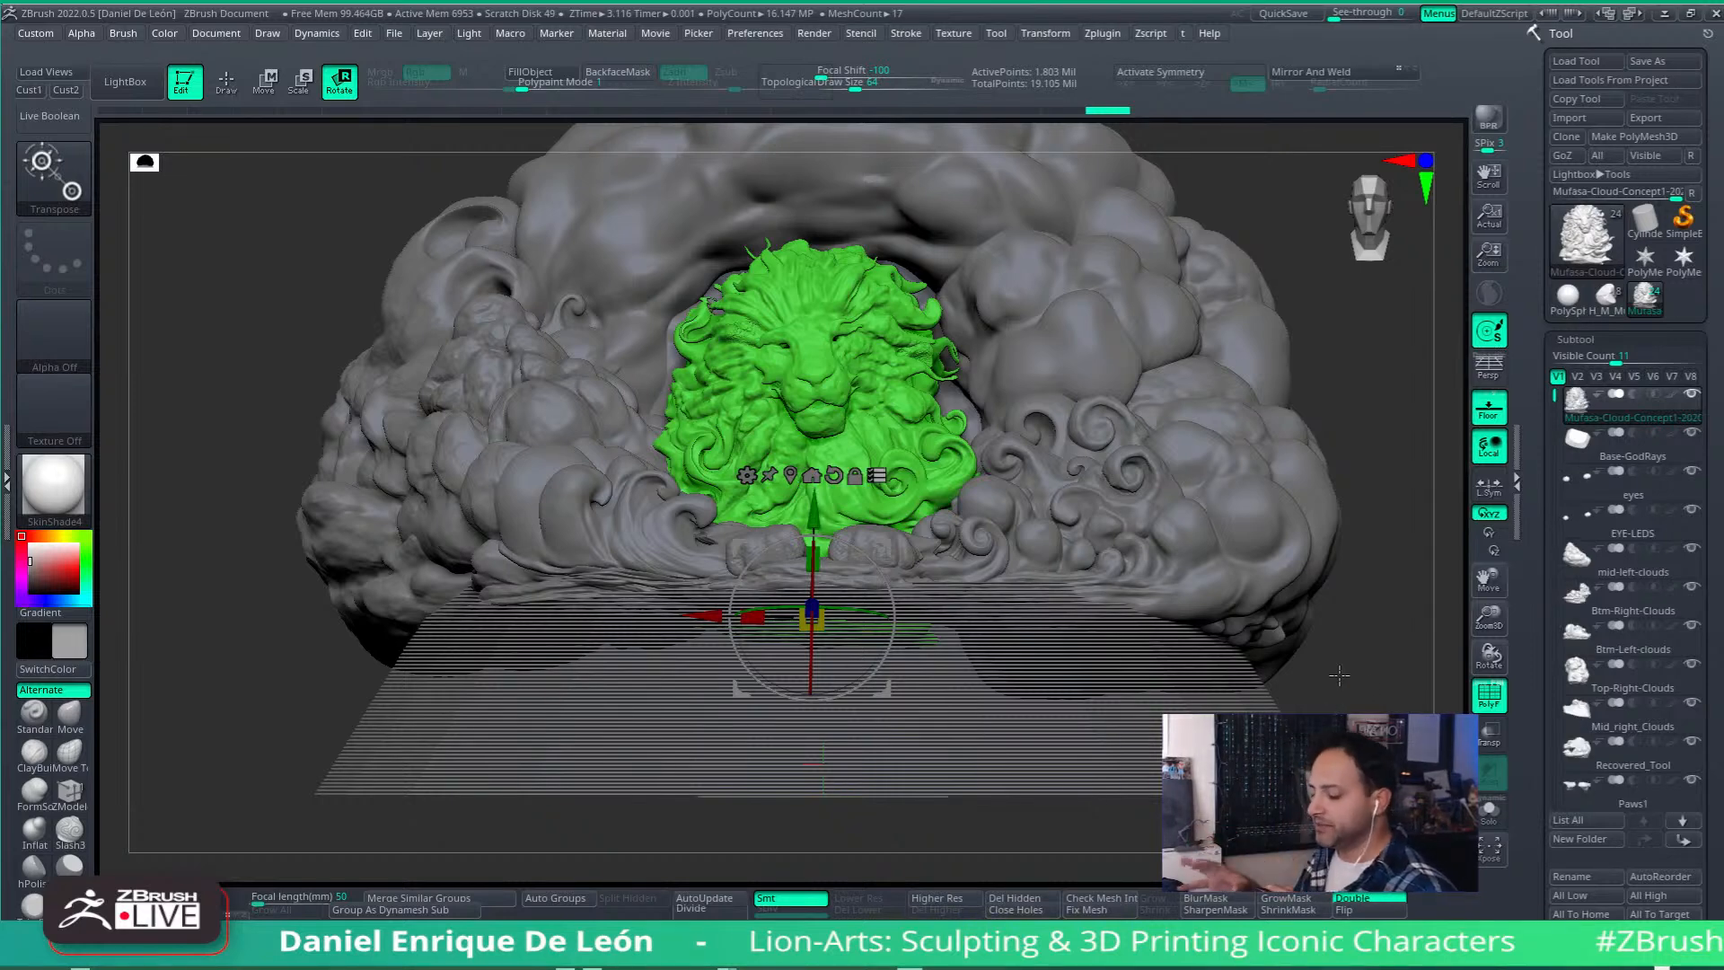
Step: Examine the rotated lion and clouds from the front near and far, toggling the floor grid to judge their alignment
{"action": "mouse_move", "coordinate": [1201, 625]}
{"action": "left_mouse_down"}
{"action": "mouse_move", "coordinate": [1133, 596]}
{"action": "mouse_move", "coordinate": [1209, 625]}
{"action": "left_mouse_up"}
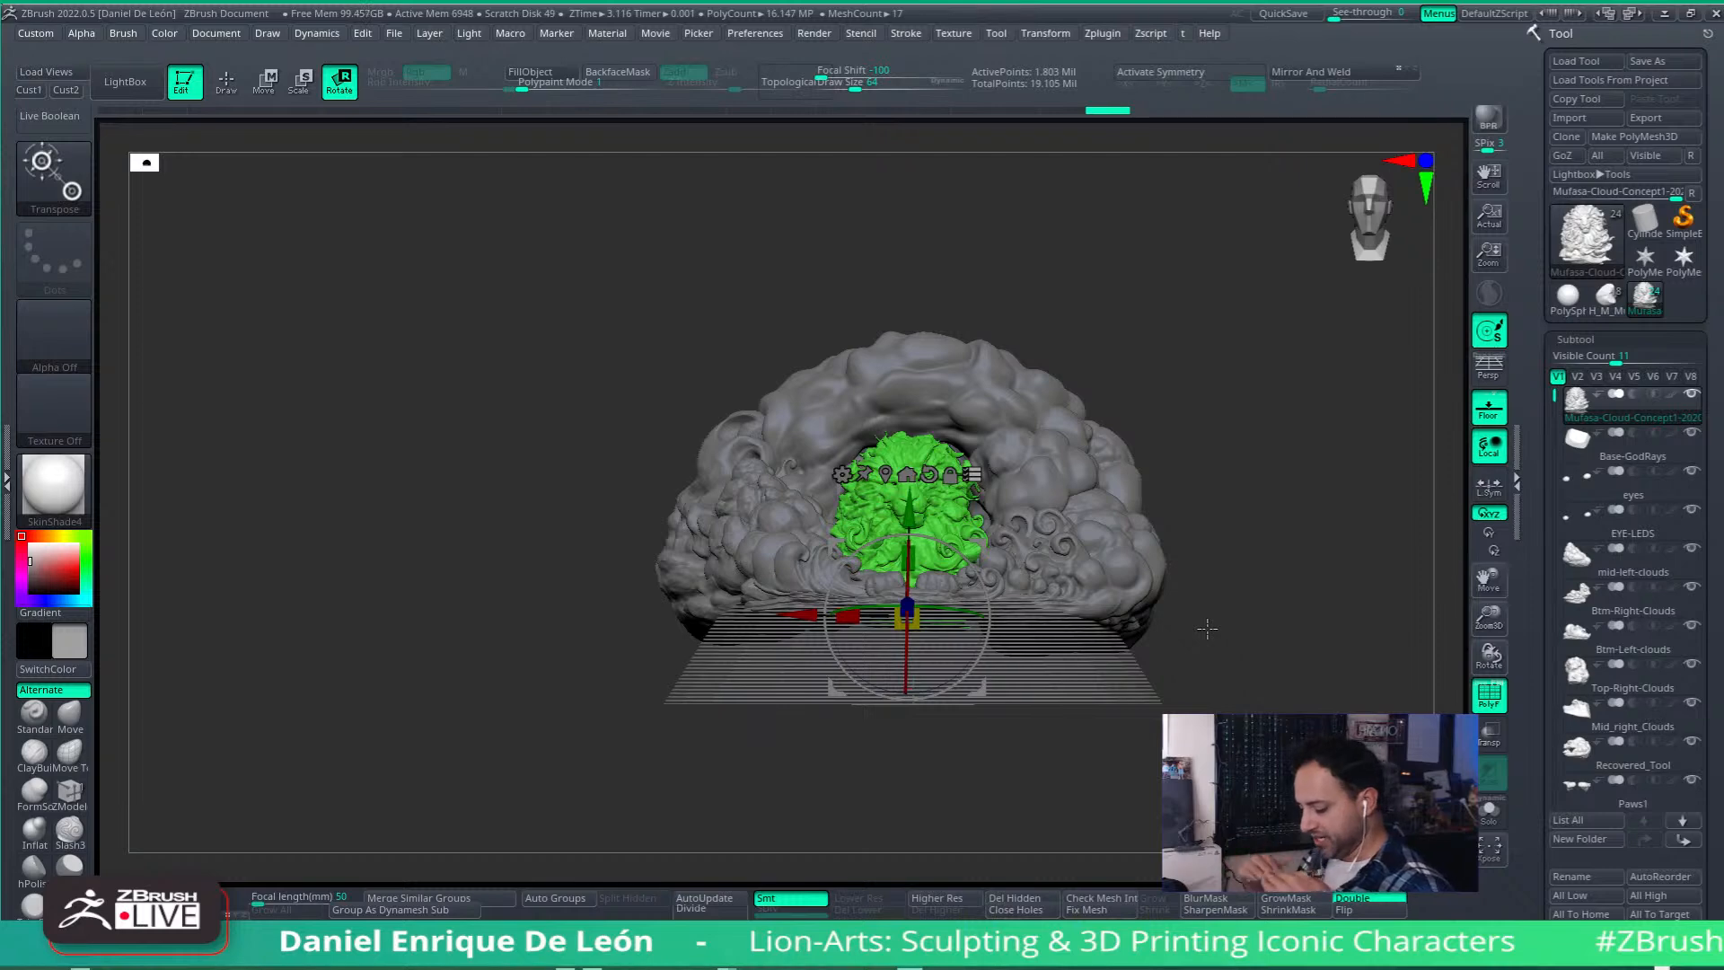
{"action": "left_click_drag", "start_coordinate": [1161, 585], "coordinate": [995, 690], "text": "alt"}
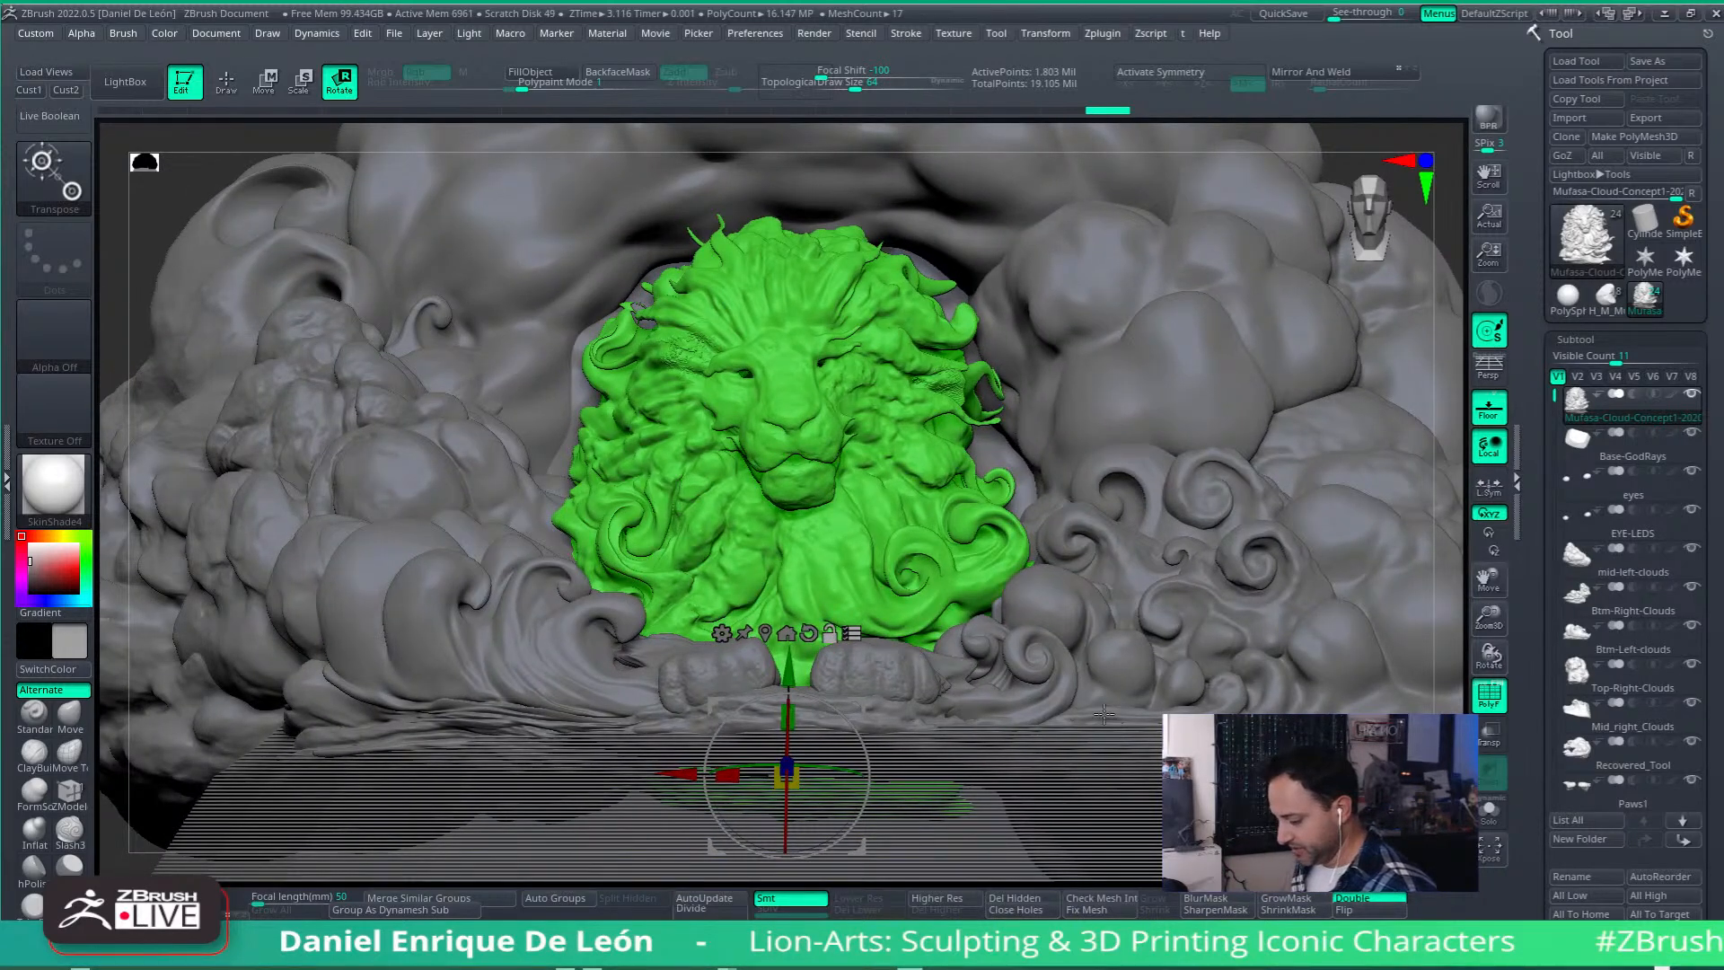
{"action": "left_click_drag", "start_coordinate": [1323, 499], "coordinate": [1293, 562], "text": "alt"}
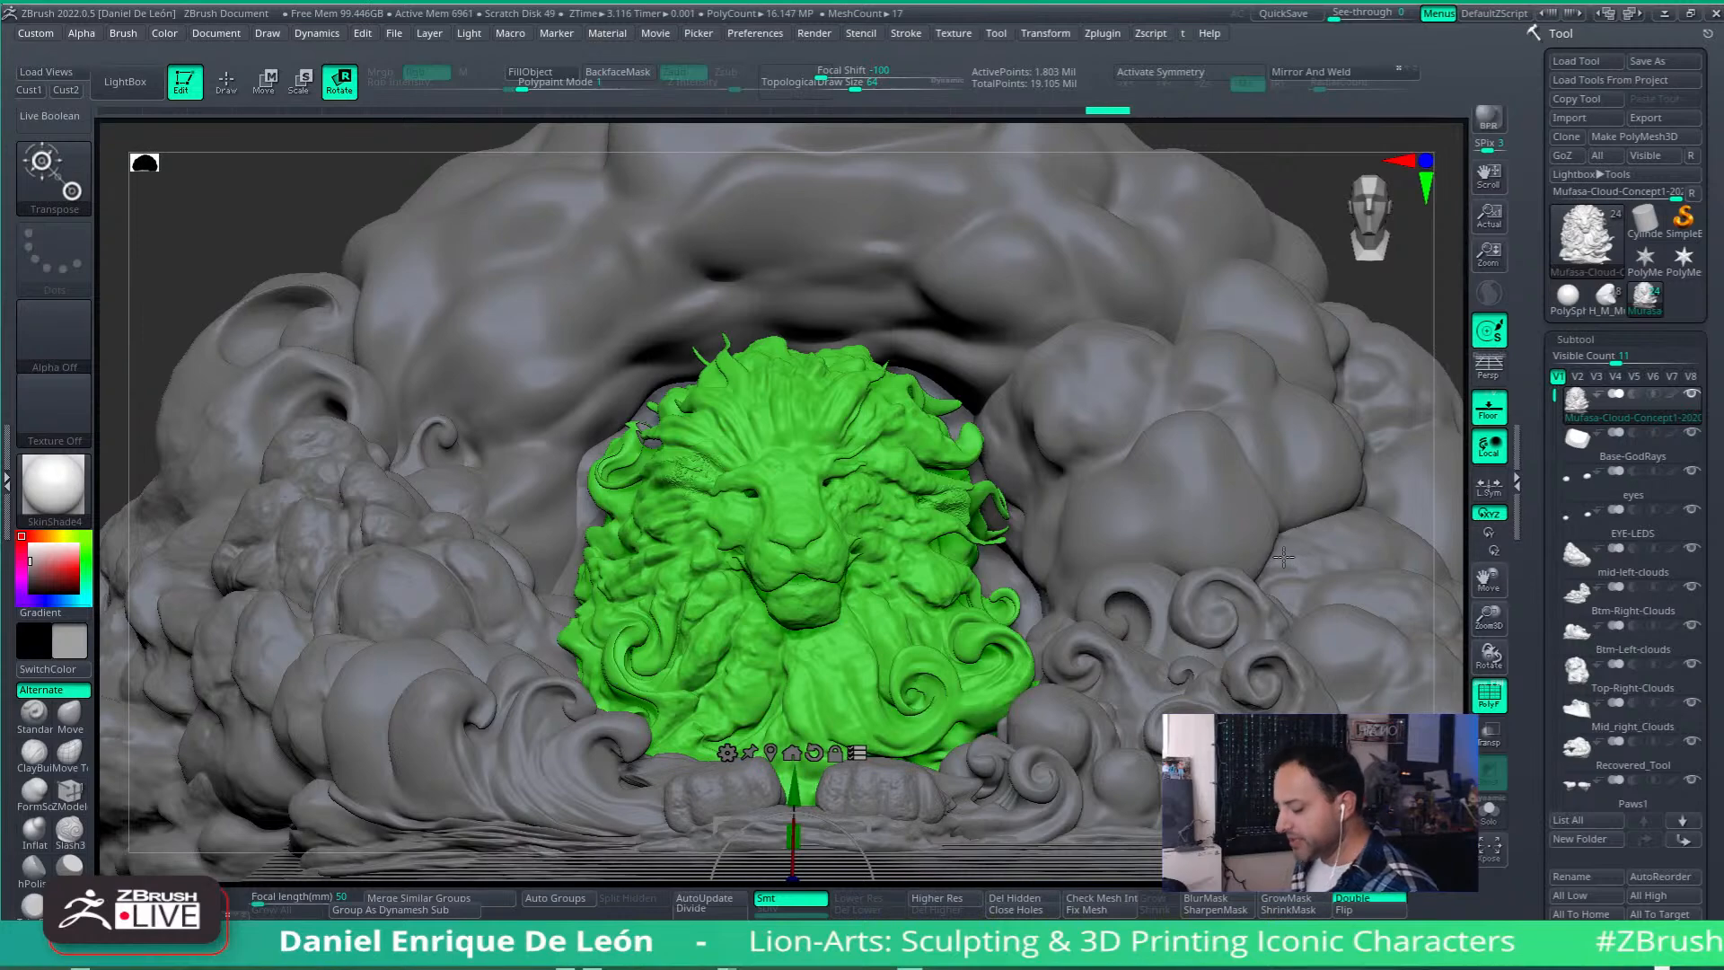
{"action": "left_click", "coordinate": [1488, 412]}
{"action": "left_click_drag", "start_coordinate": [1266, 575], "coordinate": [1241, 521], "text": "alt"}
{"action": "left_click_drag", "start_coordinate": [1215, 289], "coordinate": [1201, 355], "text": "alt"}
{"action": "left_click_drag", "start_coordinate": [1265, 489], "coordinate": [1212, 597], "text": "alt"}
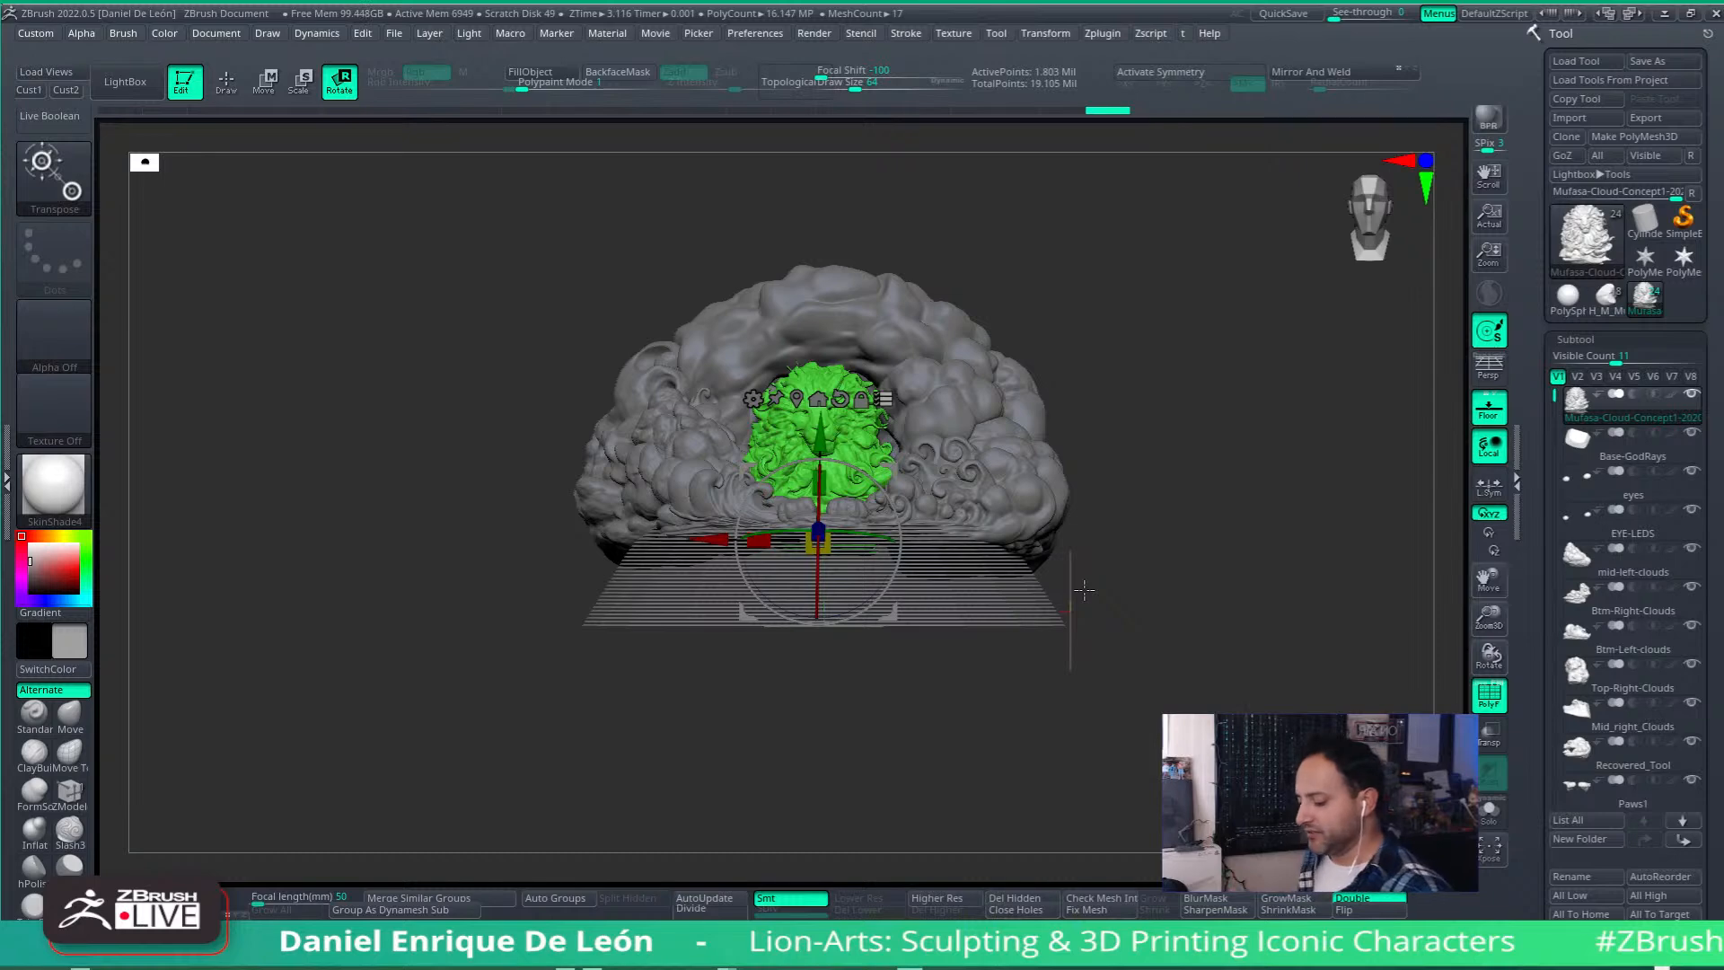
{"action": "left_click", "coordinate": [1495, 404]}
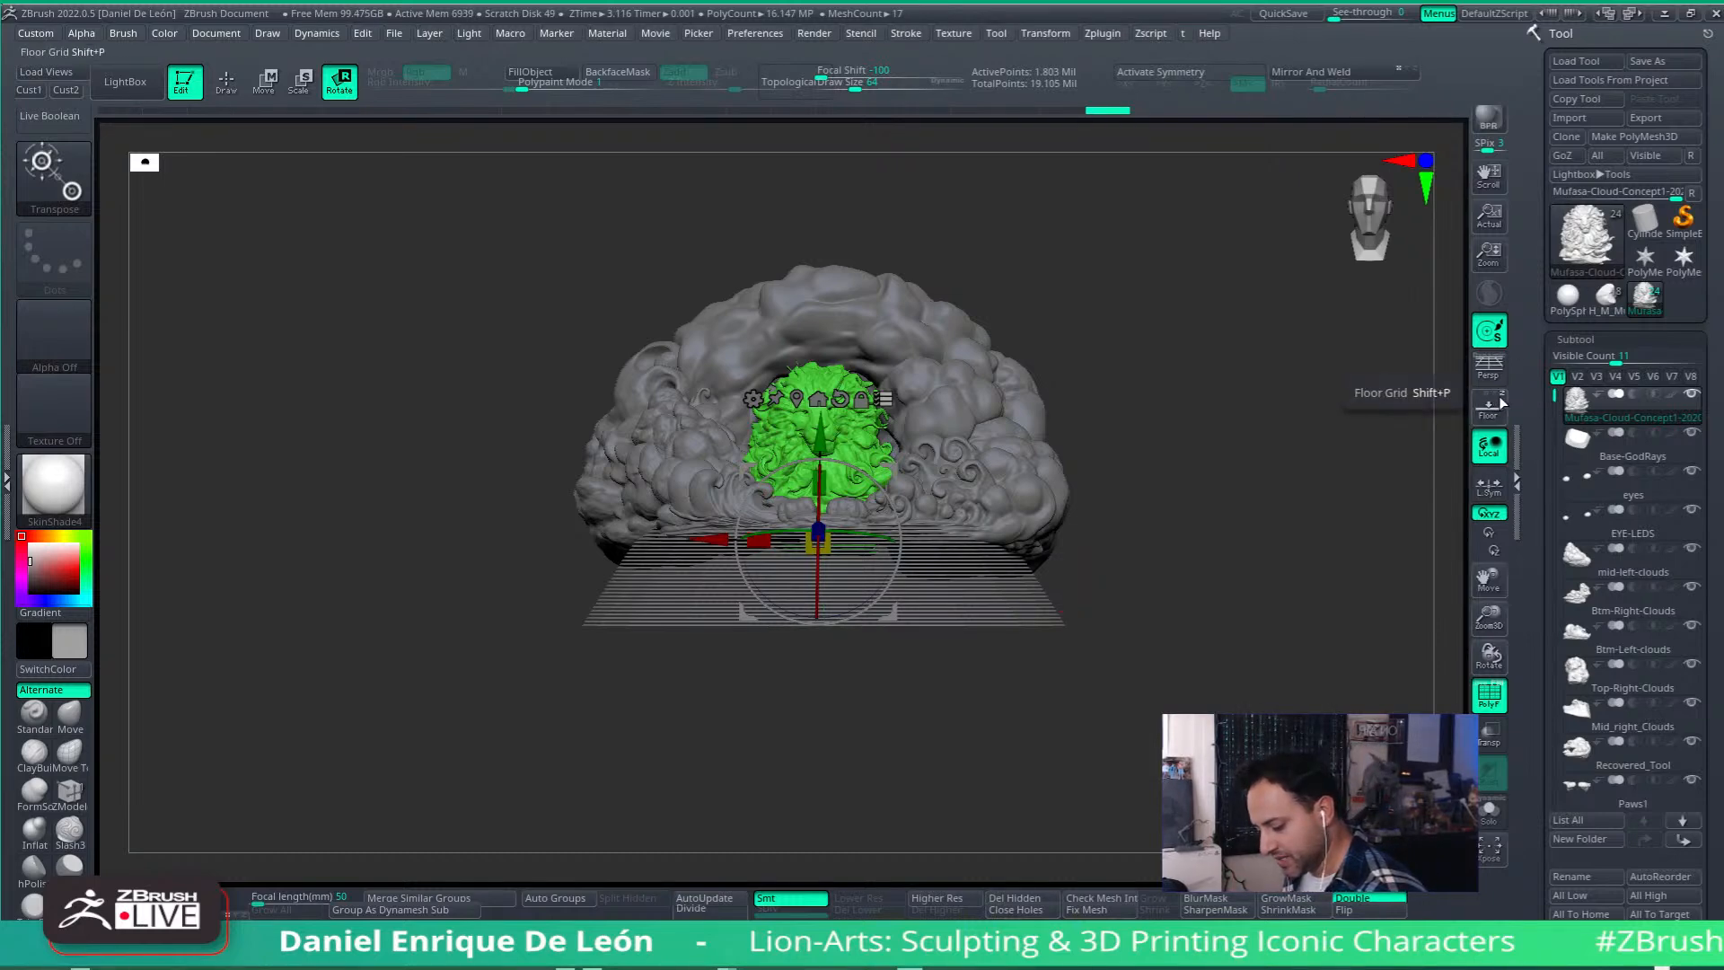
{"action": "left_click", "coordinate": [1498, 404]}
Step: Inspect the lion, cloud rings and base contact from behind, the front and the side
{"action": "left_click_drag", "start_coordinate": [1029, 554], "coordinate": [1134, 685], "text": "alt"}
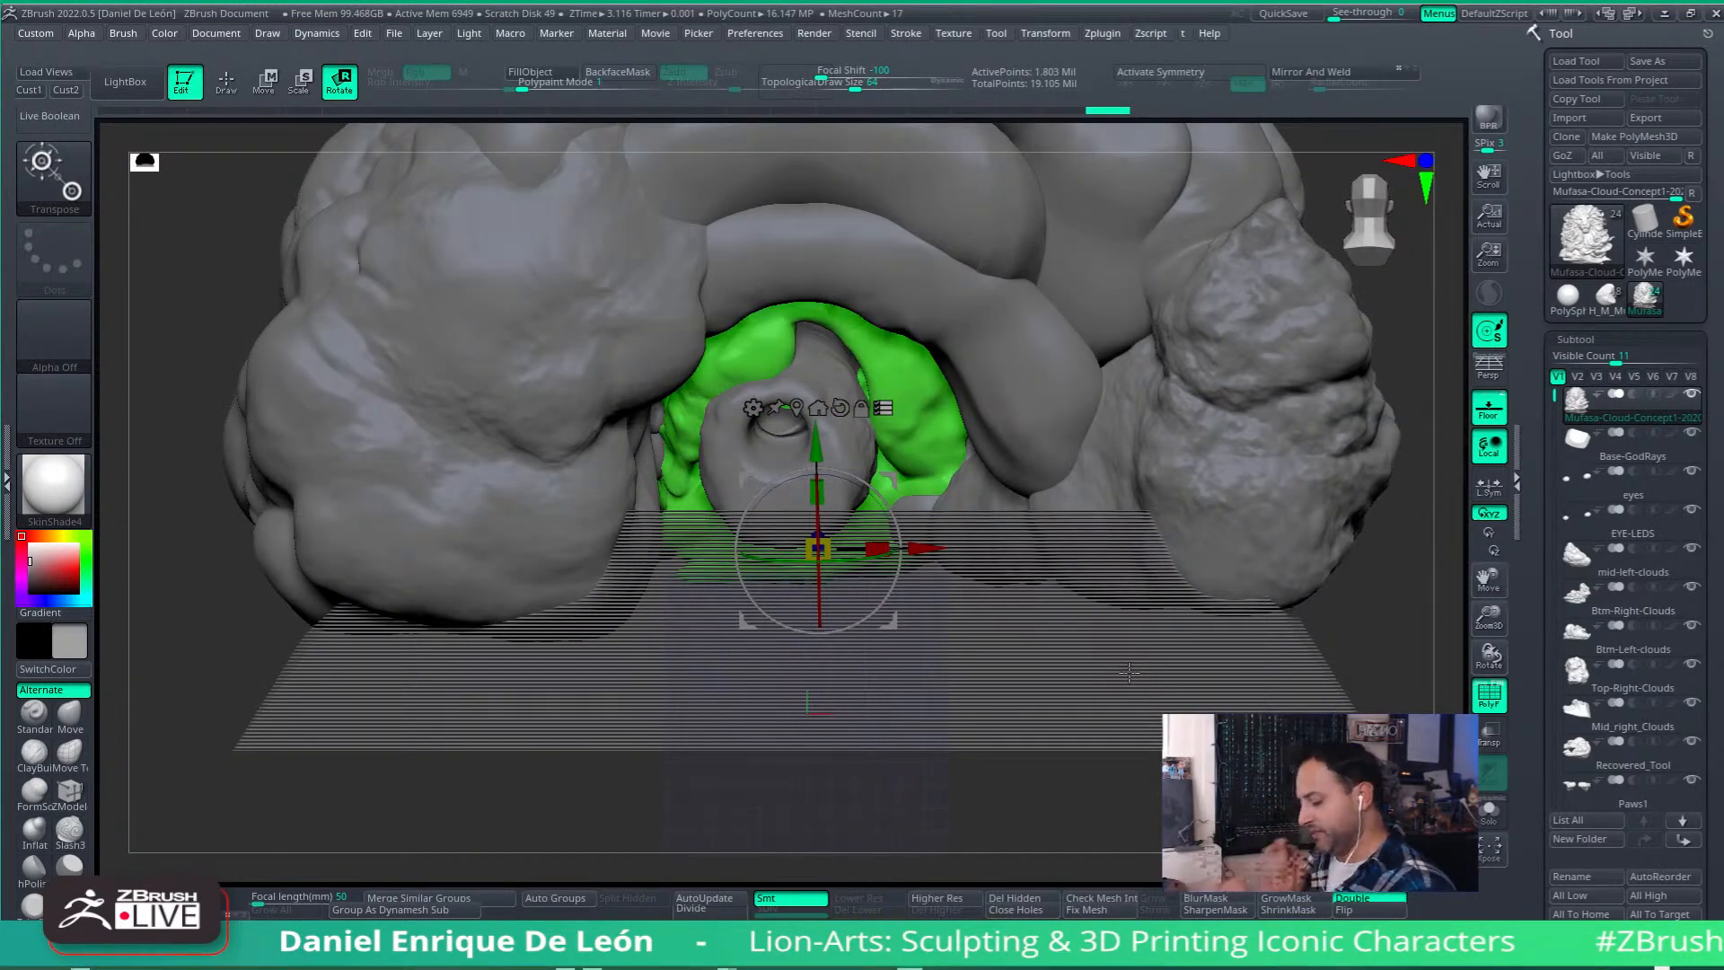
{"action": "right_click_drag", "start_coordinate": [1147, 582], "coordinate": [988, 587]}
{"action": "right_click_drag", "start_coordinate": [1354, 550], "coordinate": [1075, 477], "text": "alt"}
{"action": "right_click_drag", "start_coordinate": [1170, 506], "coordinate": [1290, 515], "text": "alt"}
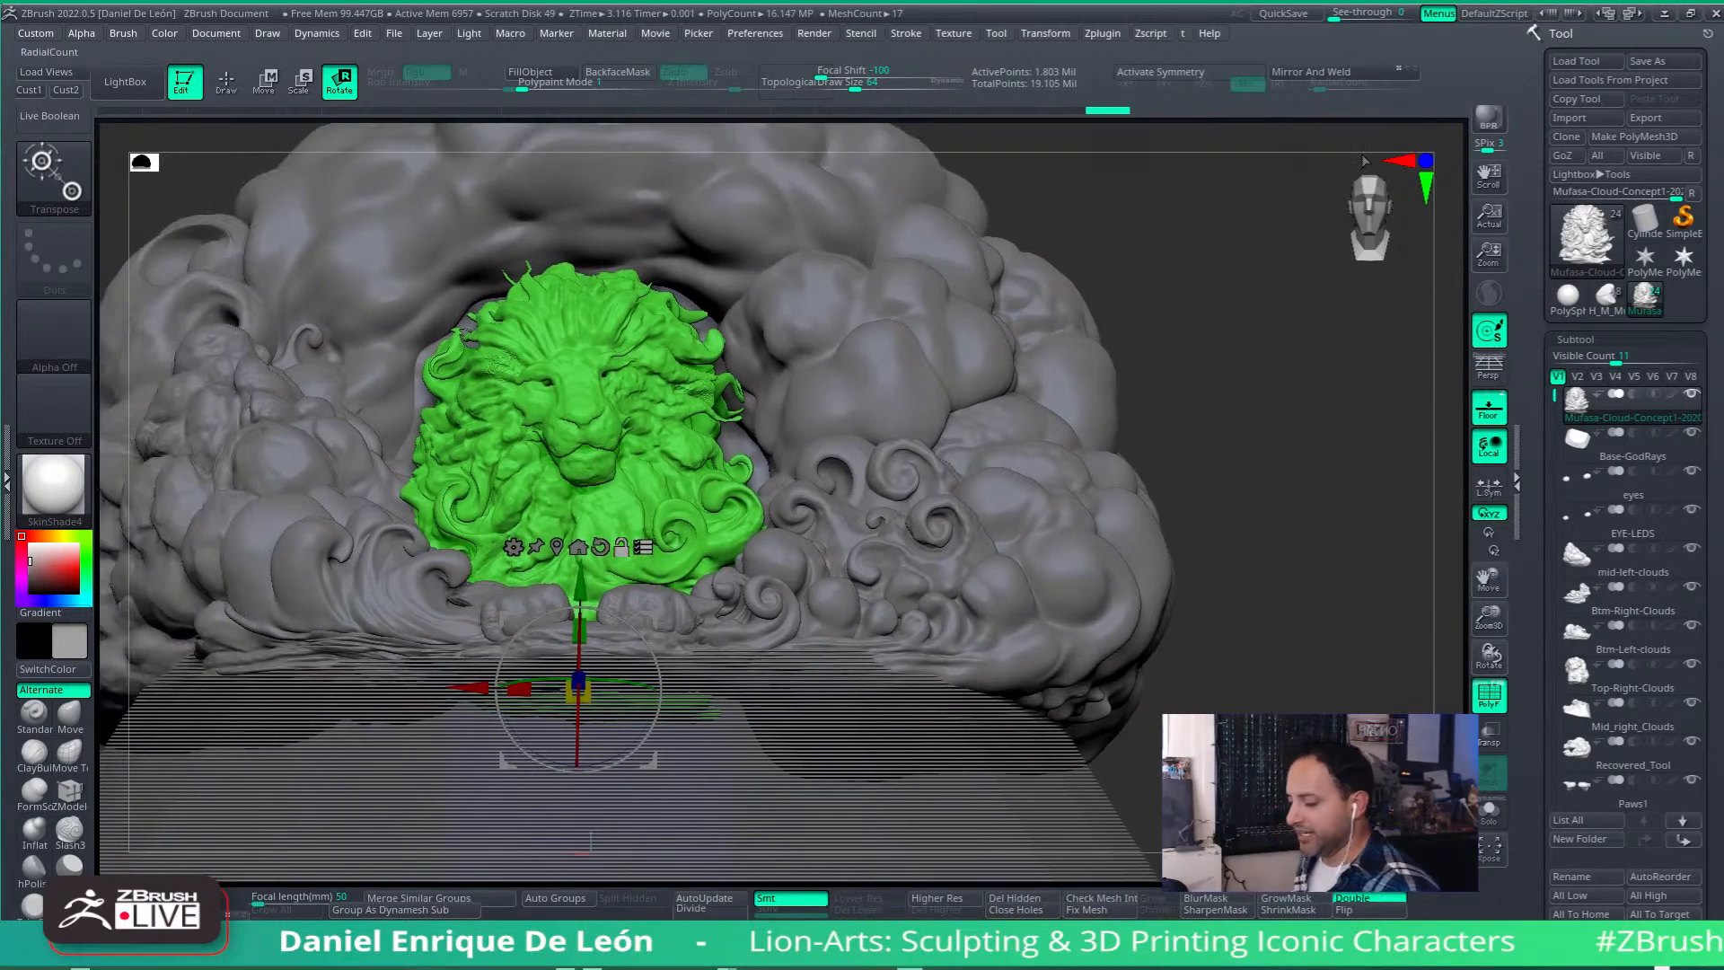
{"action": "right_click_drag", "start_coordinate": [1222, 371], "coordinate": [1339, 558], "text": "alt"}
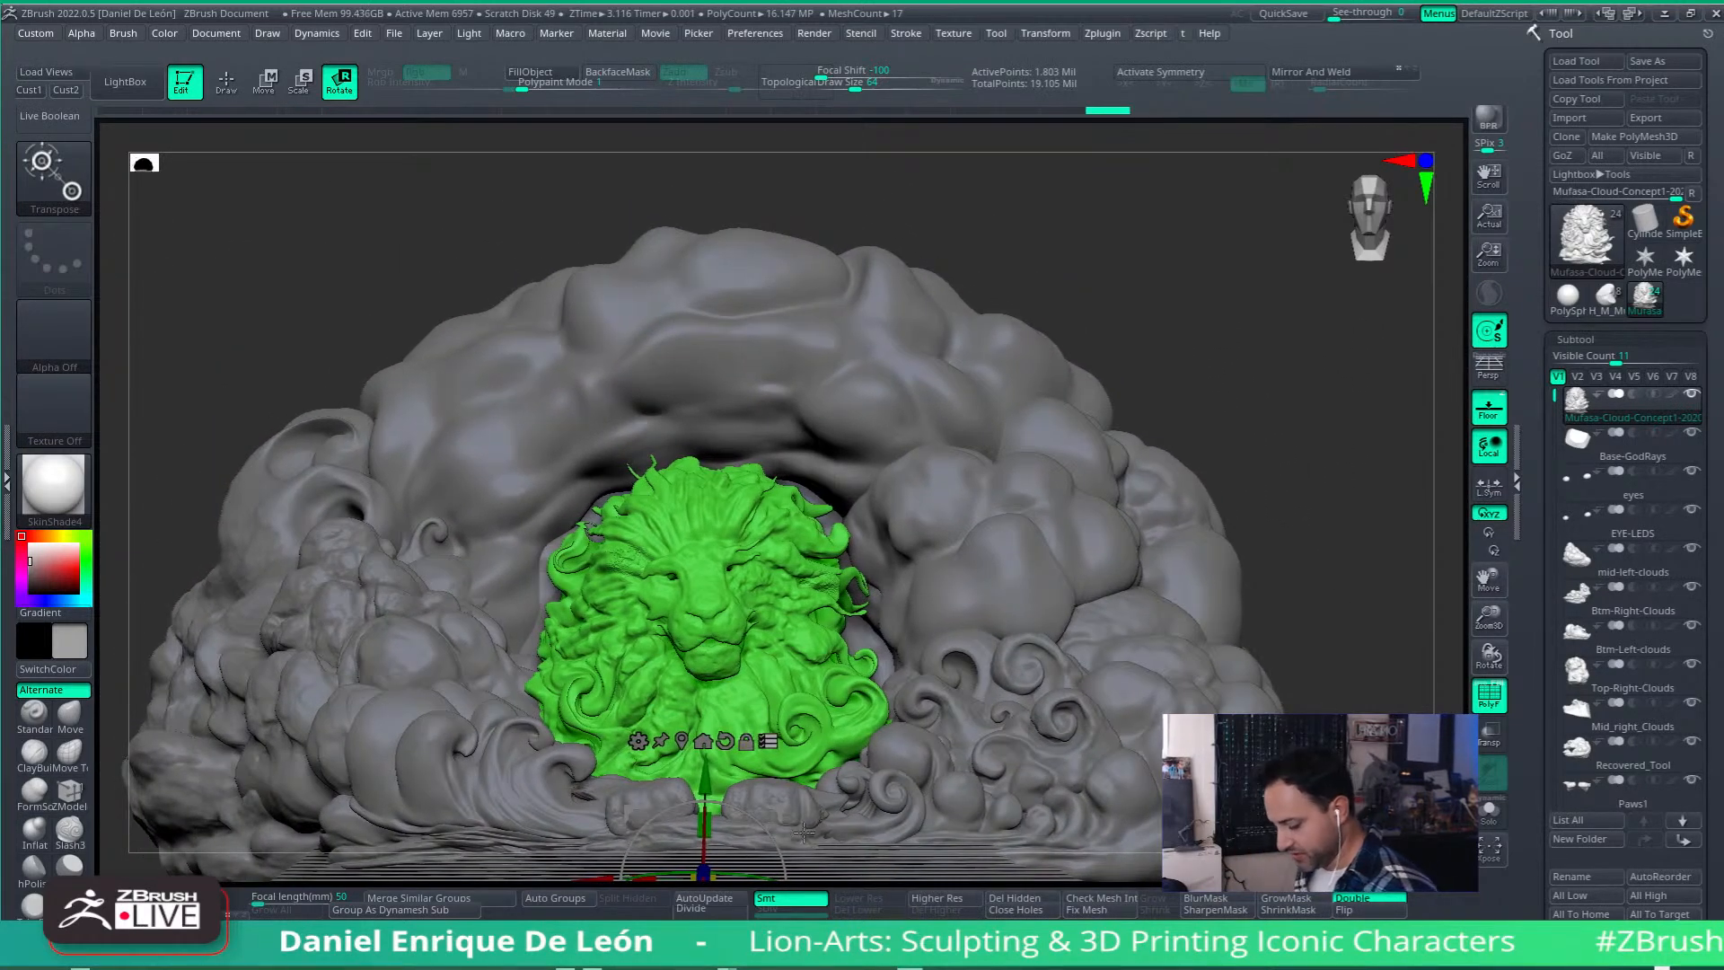
{"action": "mouse_move", "coordinate": [1298, 416]}
{"action": "right_mouse_down"}
{"action": "mouse_move", "coordinate": [1318, 392]}
{"action": "mouse_move", "coordinate": [1319, 409]}
{"action": "right_mouse_up"}
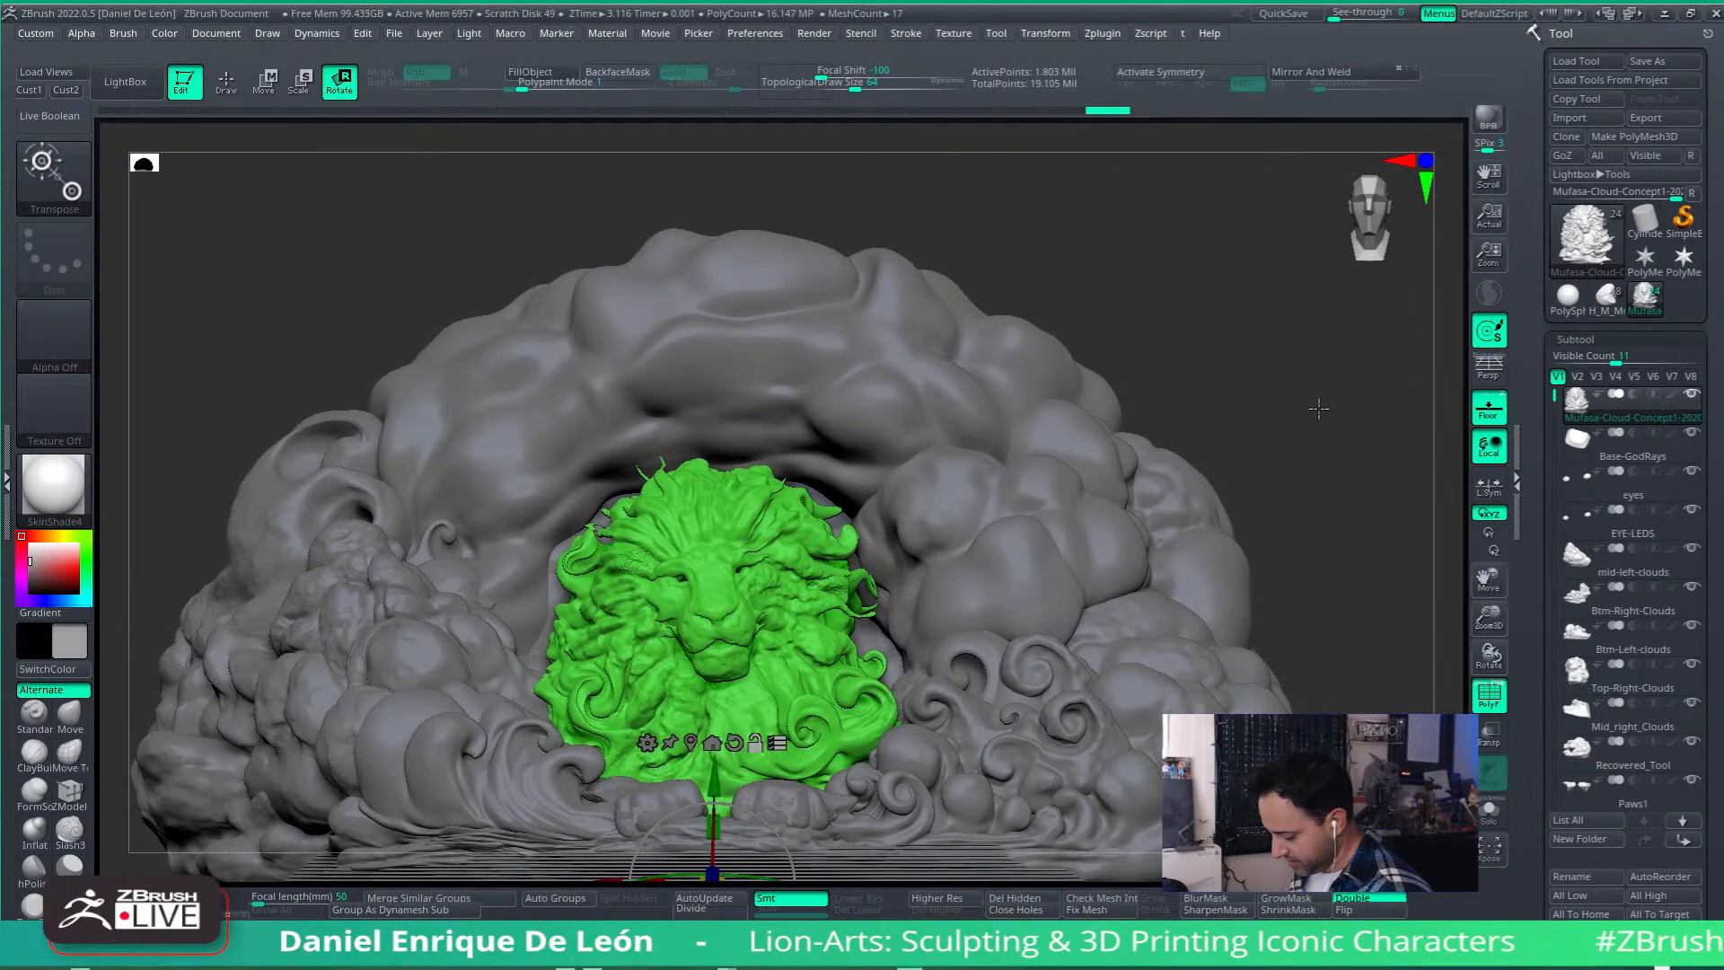
{"action": "mouse_move", "coordinate": [1190, 578]}
{"action": "right_mouse_down"}
{"action": "mouse_move", "coordinate": [1135, 528]}
{"action": "mouse_move", "coordinate": [1185, 548]}
{"action": "mouse_move", "coordinate": [1172, 582]}
{"action": "mouse_move", "coordinate": [1103, 591]}
{"action": "mouse_move", "coordinate": [1198, 415]}
{"action": "right_mouse_up"}
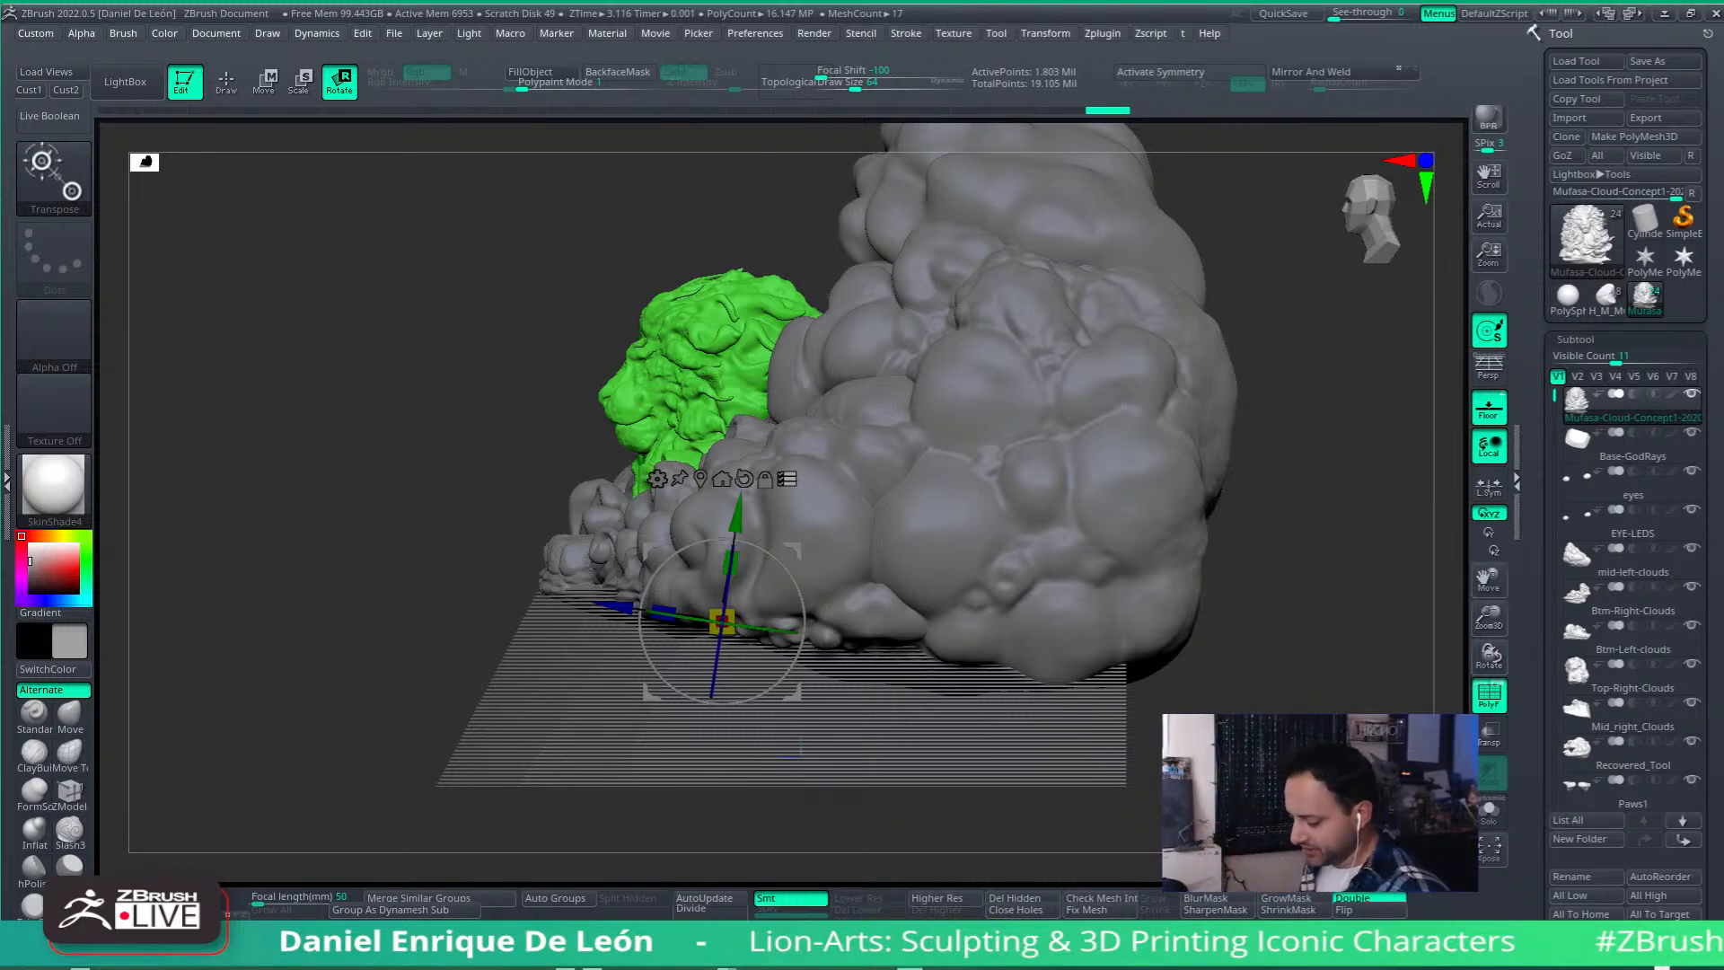
{"action": "right_click_drag", "start_coordinate": [934, 516], "coordinate": [1137, 564]}
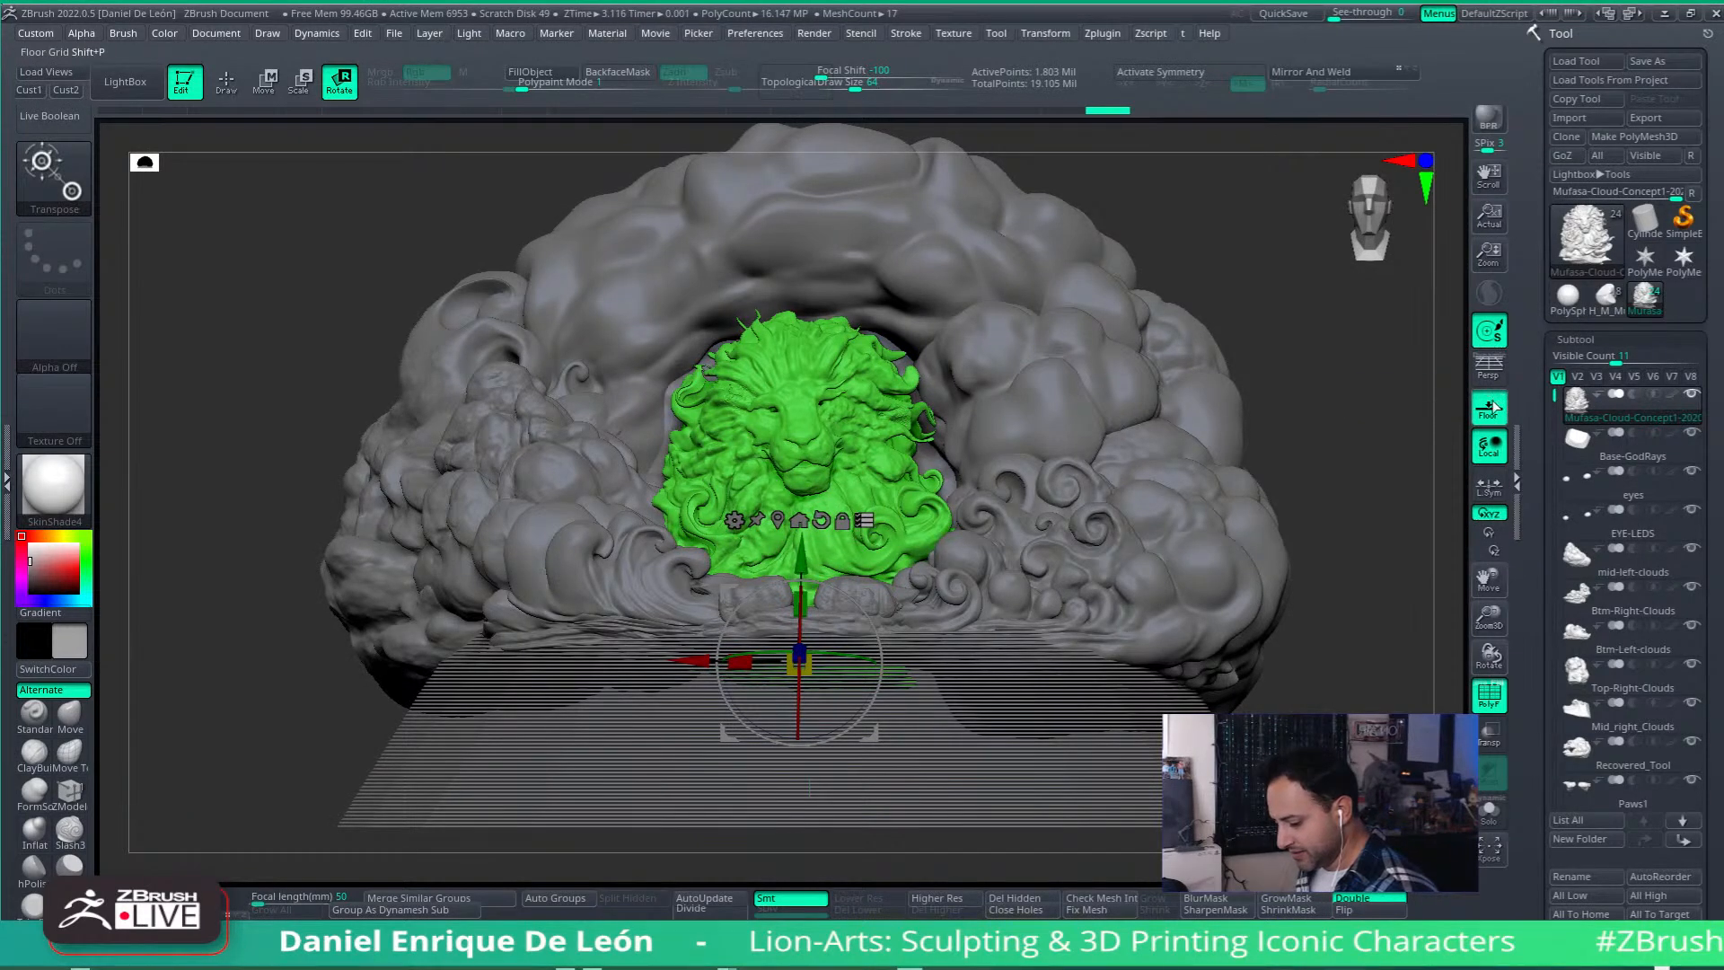
Step: Examine how the lion and cloud rings sit against the floor grid from low, angled and raised viewpoints
{"action": "right_click_drag", "start_coordinate": [1164, 460], "coordinate": [1176, 648]}
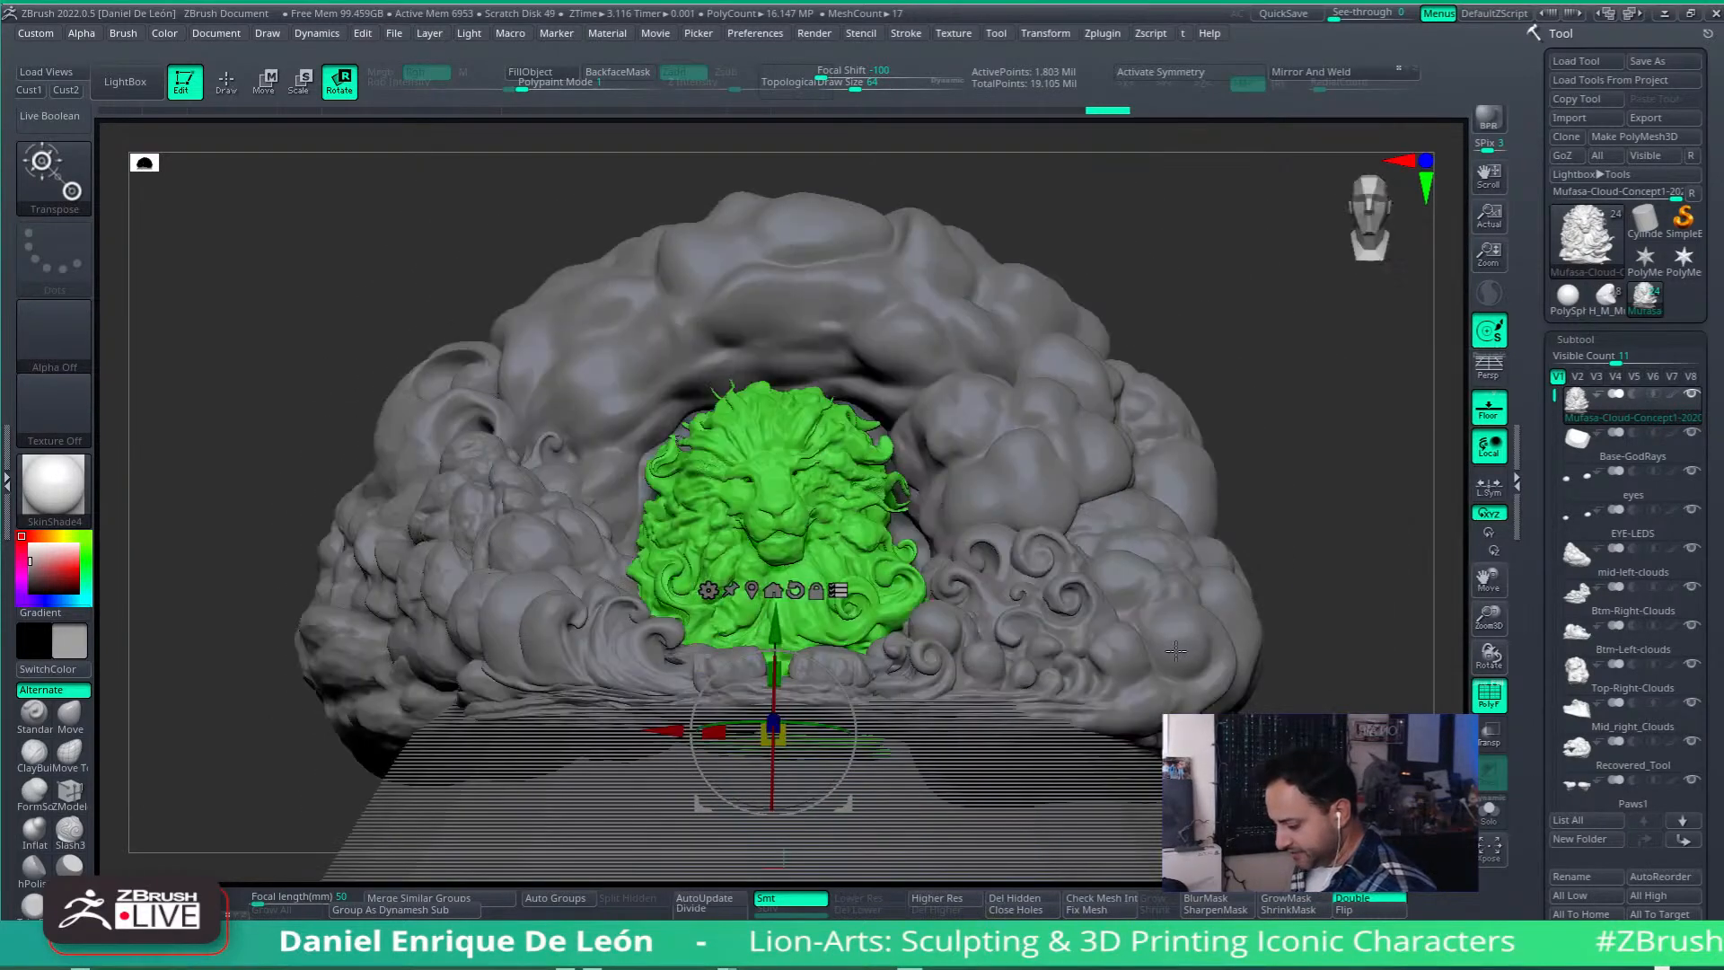
{"action": "mouse_move", "coordinate": [1122, 550]}
{"action": "right_mouse_down"}
{"action": "mouse_move", "coordinate": [1138, 507]}
{"action": "mouse_move", "coordinate": [1181, 607]}
{"action": "mouse_move", "coordinate": [1134, 550]}
{"action": "right_mouse_up"}
{"action": "right_click_drag", "start_coordinate": [1245, 592], "coordinate": [1353, 546]}
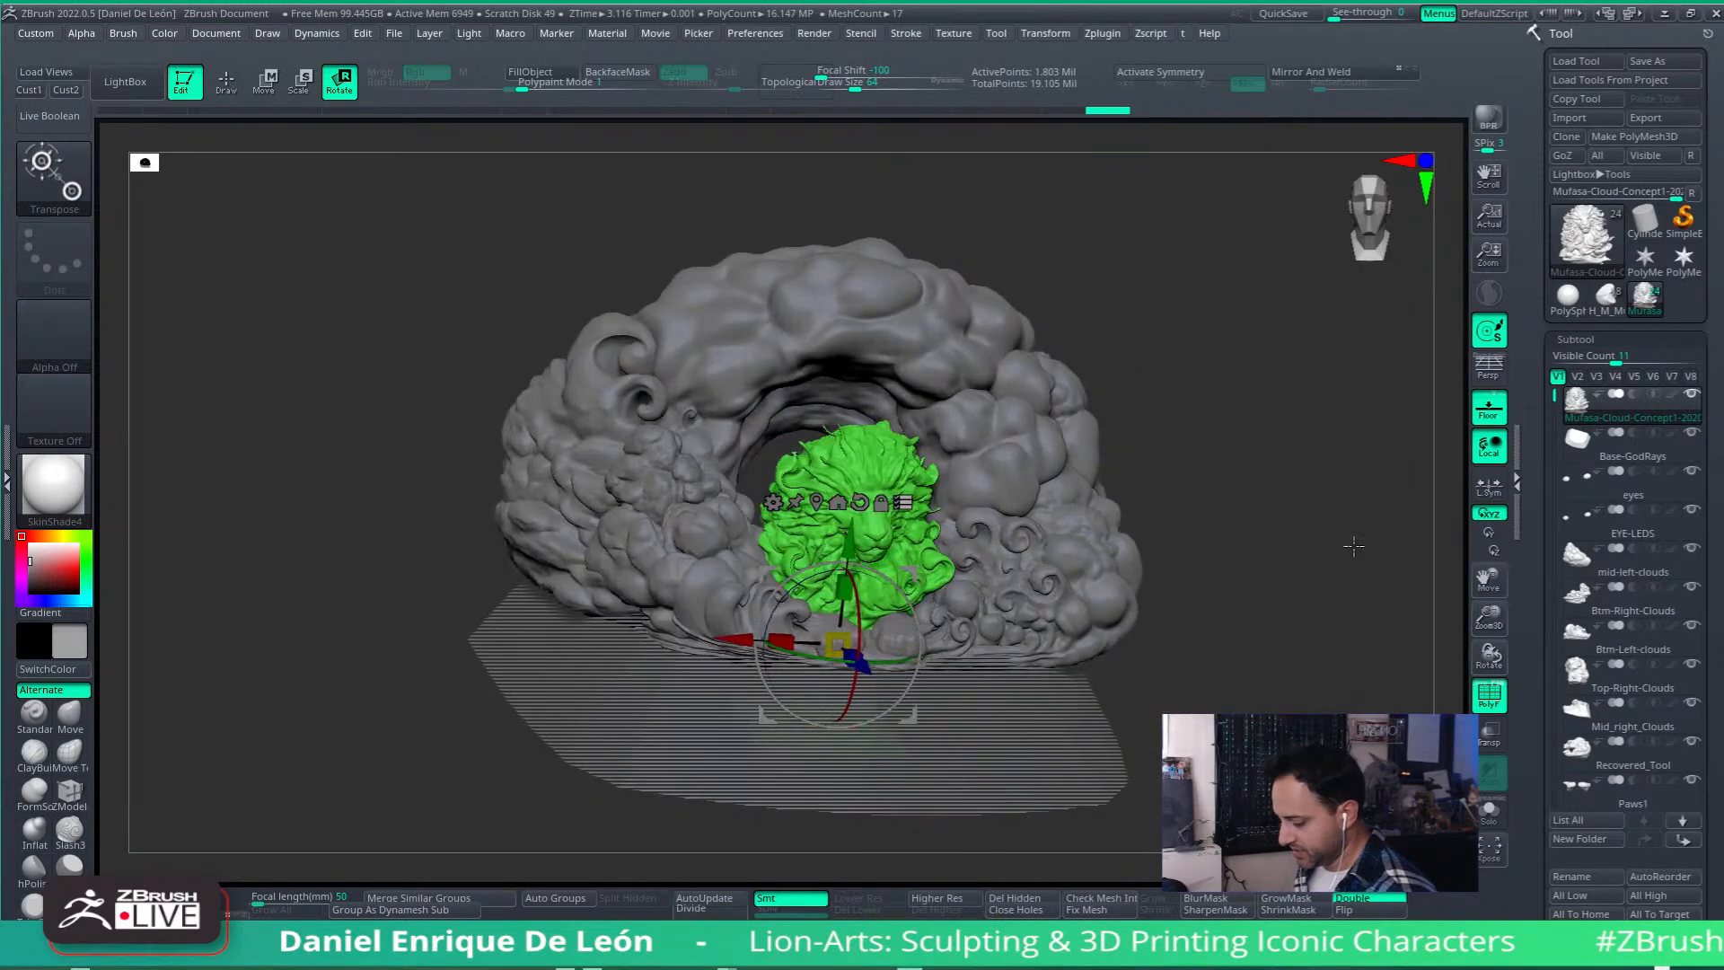
{"action": "right_click_drag", "start_coordinate": [1316, 657], "coordinate": [1357, 610]}
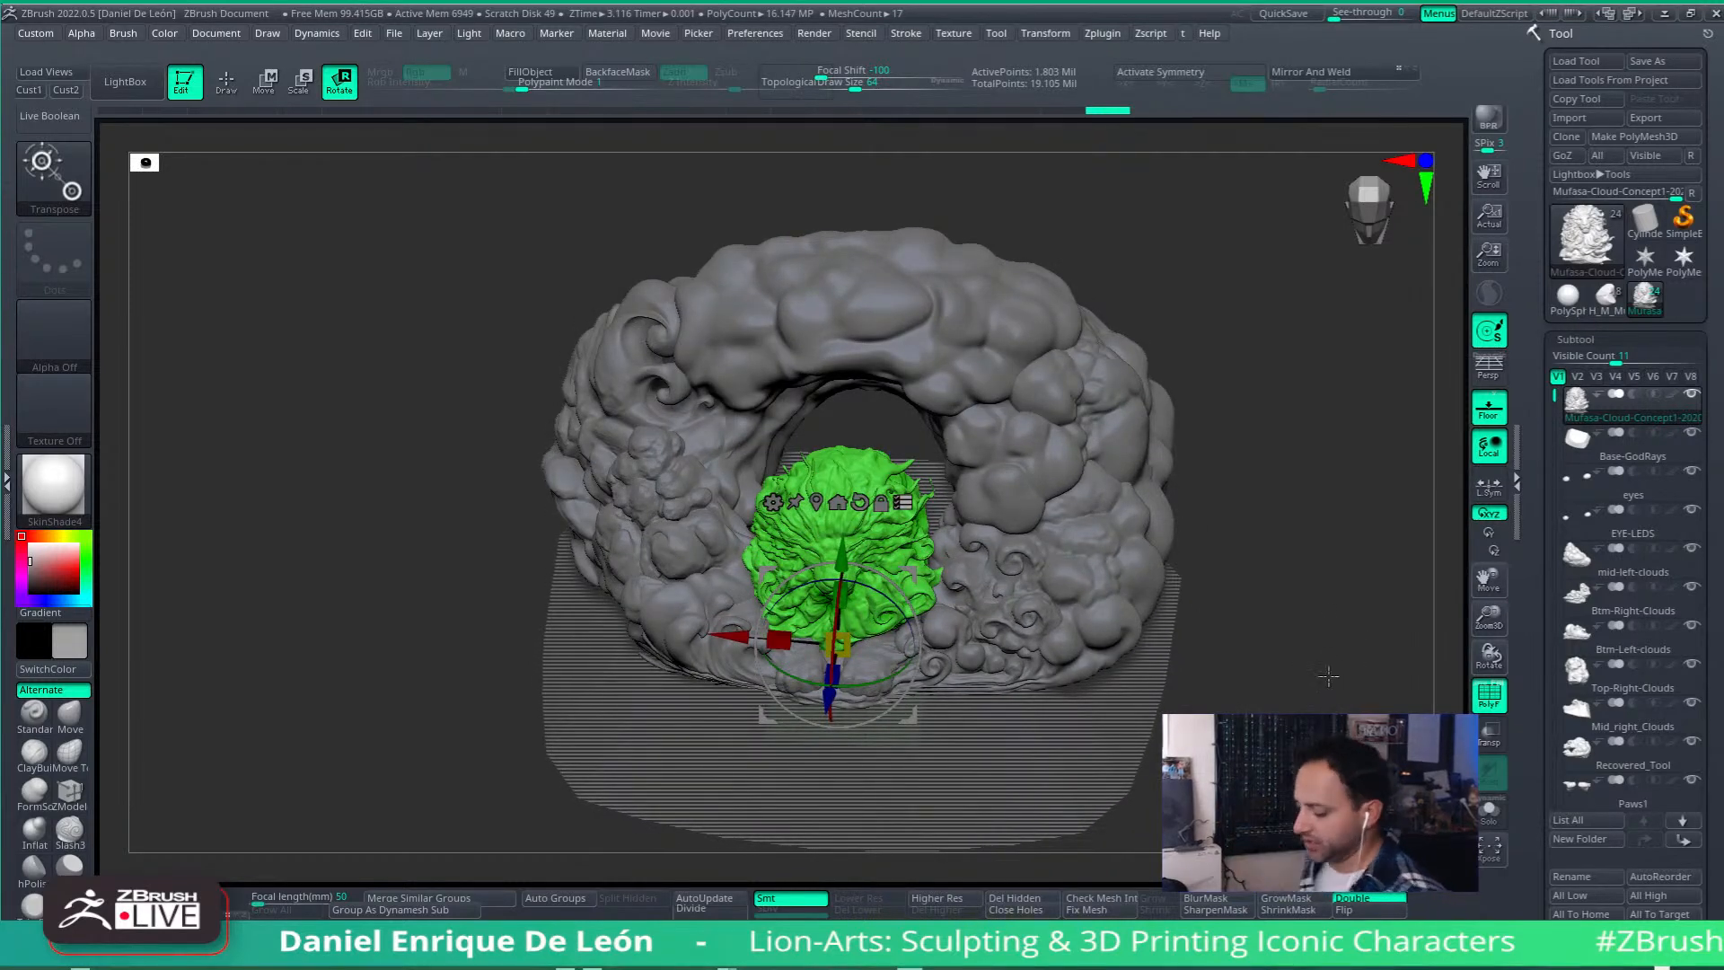
{"action": "left_click_drag", "start_coordinate": [1329, 672], "coordinate": [1335, 577]}
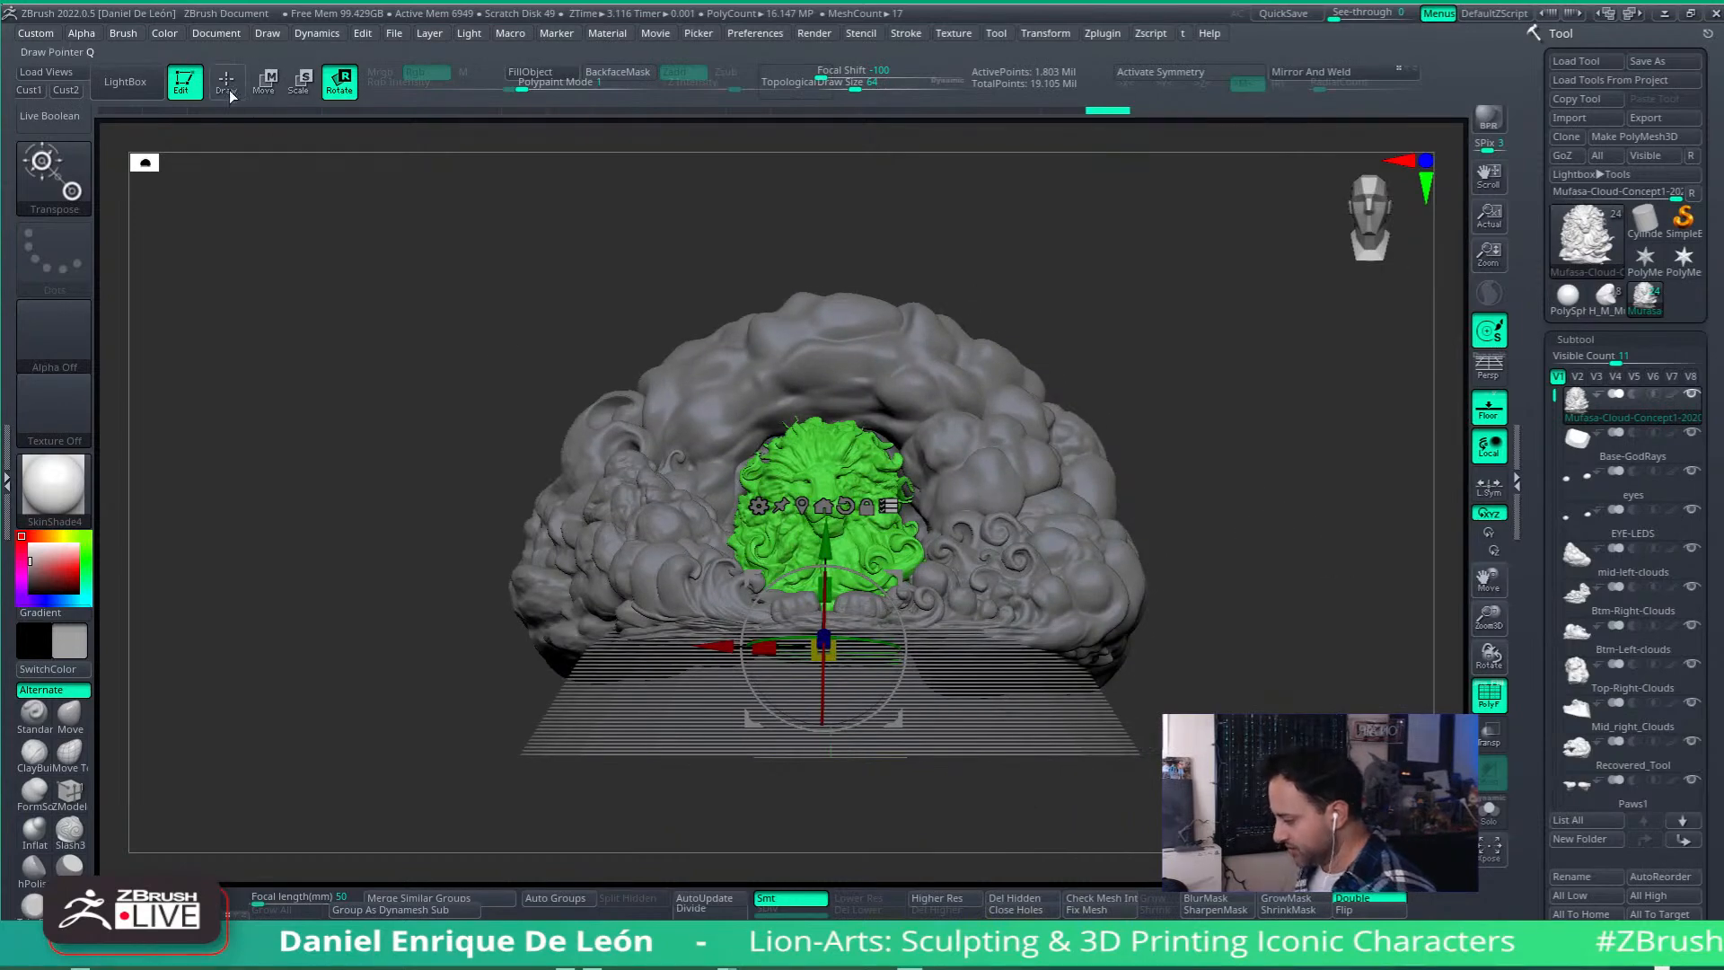
Step: Return to Draw mode and smooth the mane strands beside the lion's right eye and cheek
{"action": "key", "text": "q"}
{"action": "mouse_move", "coordinate": [1025, 455]}
{"action": "right_mouse_down", "text": "ctrl"}
{"action": "mouse_move", "coordinate": [1027, 553]}
{"action": "mouse_move", "coordinate": [1230, 633]}
{"action": "mouse_move", "coordinate": [1145, 666]}
{"action": "mouse_move", "coordinate": [1033, 658]}
{"action": "right_mouse_up", "text": "ctrl"}
{"action": "right_click_drag", "start_coordinate": [825, 649], "coordinate": [808, 718], "text": "alt"}
{"action": "mouse_move", "coordinate": [731, 531]}
{"action": "left_mouse_down", "text": "shift"}
{"action": "mouse_move", "coordinate": [685, 503]}
{"action": "mouse_move", "coordinate": [701, 524]}
{"action": "mouse_move", "coordinate": [633, 520]}
{"action": "mouse_move", "coordinate": [736, 462]}
{"action": "mouse_move", "coordinate": [669, 529]}
{"action": "mouse_move", "coordinate": [773, 590]}
{"action": "left_mouse_up", "text": "shift"}
{"action": "mouse_move", "coordinate": [773, 590]}
{"action": "right_mouse_down", "text": "alt"}
{"action": "mouse_move", "coordinate": [1058, 508]}
{"action": "mouse_move", "coordinate": [1069, 538]}
{"action": "mouse_move", "coordinate": [1062, 485]}
{"action": "right_mouse_up", "text": "alt"}
{"action": "mouse_move", "coordinate": [585, 431]}
{"action": "right_mouse_down", "text": "alt"}
{"action": "mouse_move", "coordinate": [701, 458]}
{"action": "mouse_move", "coordinate": [924, 415]}
{"action": "mouse_move", "coordinate": [933, 338]}
{"action": "right_mouse_up", "text": "alt"}
{"action": "left_click_drag", "start_coordinate": [770, 453], "coordinate": [807, 441], "text": "shift"}
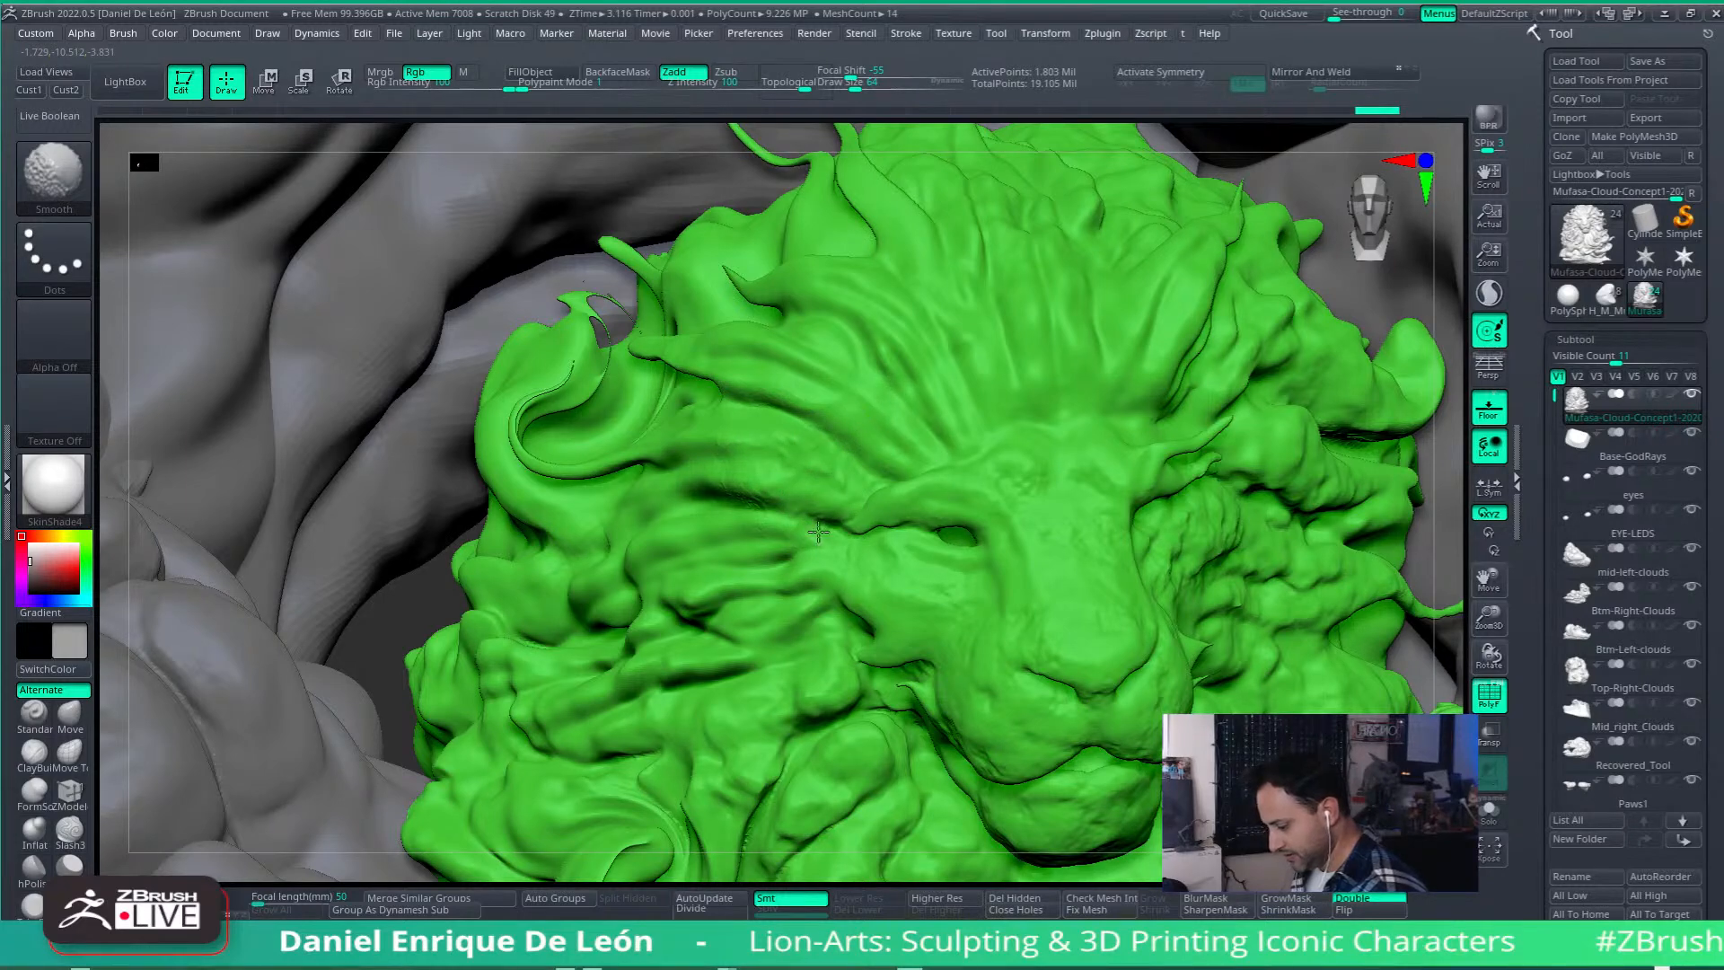
{"action": "left_click_drag", "start_coordinate": [802, 498], "coordinate": [875, 525], "text": "shift"}
Step: Inspect the lion's mane curls and profile up close, turning off the polyframe display
{"action": "right_click_drag", "start_coordinate": [912, 529], "coordinate": [856, 324], "text": "alt"}
{"action": "right_click_drag", "start_coordinate": [1054, 345], "coordinate": [1122, 440]}
{"action": "right_click_drag", "start_coordinate": [850, 660], "coordinate": [903, 704]}
{"action": "right_click_drag", "start_coordinate": [1081, 585], "coordinate": [987, 610], "text": "alt"}
{"action": "right_click_drag", "start_coordinate": [868, 593], "coordinate": [1019, 684], "text": "alt"}
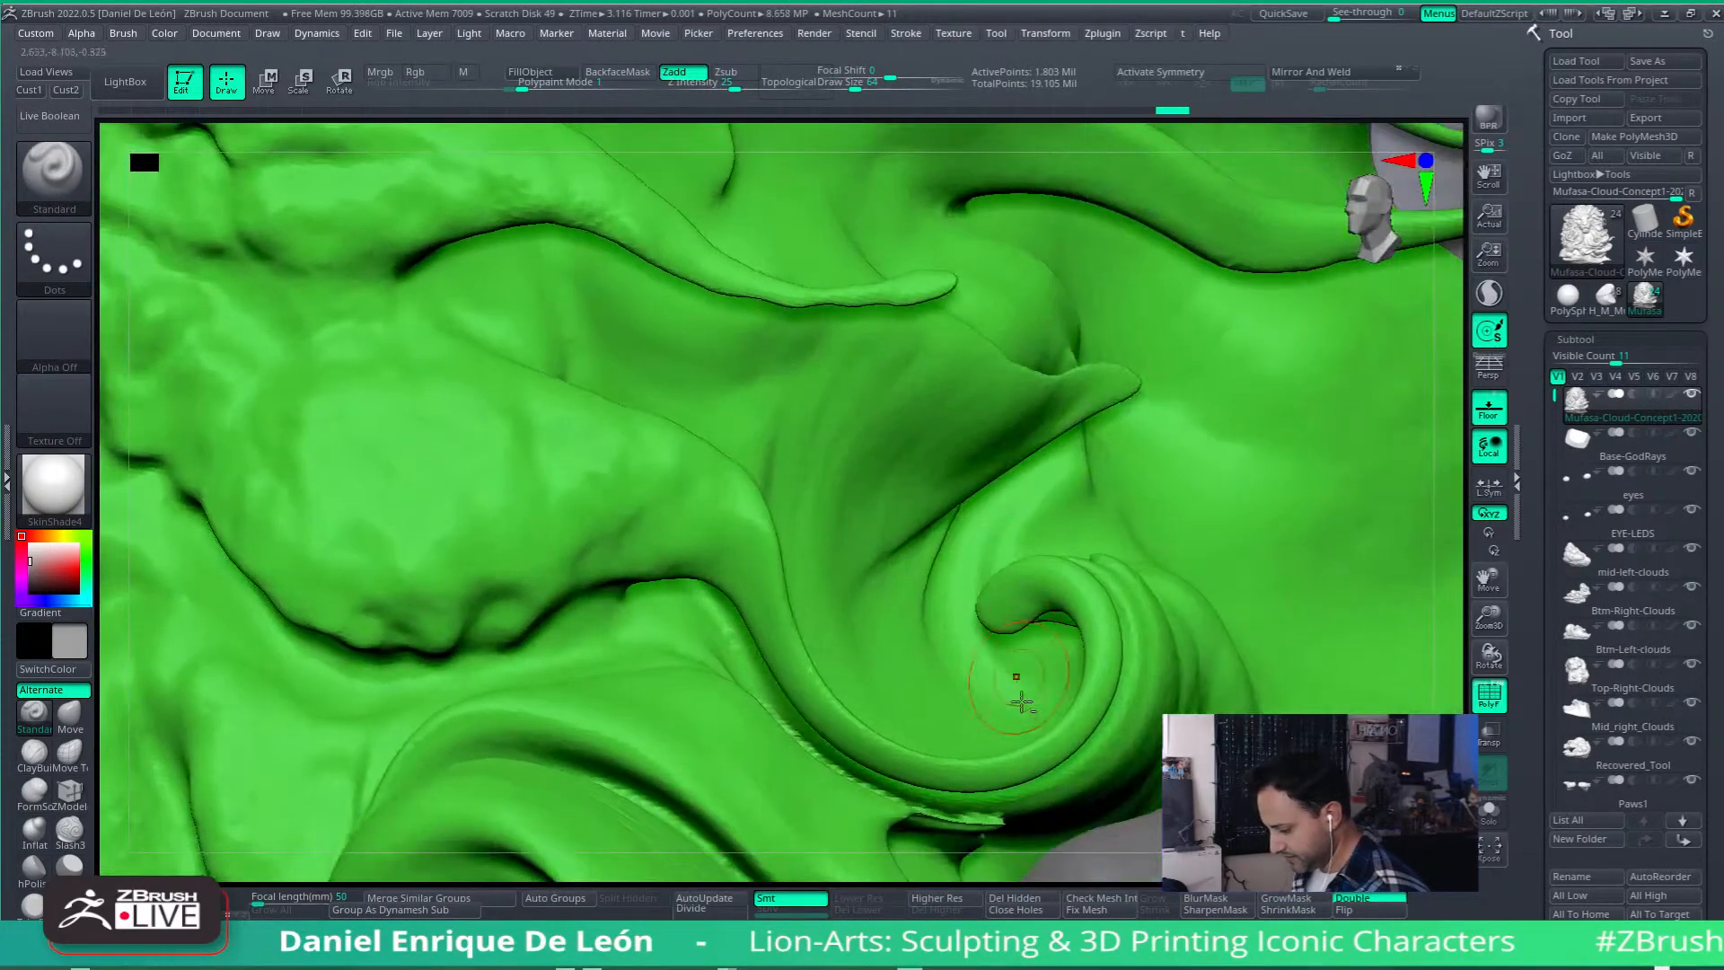
{"action": "right_click_drag", "start_coordinate": [1012, 471], "coordinate": [1006, 635], "text": "ctrl"}
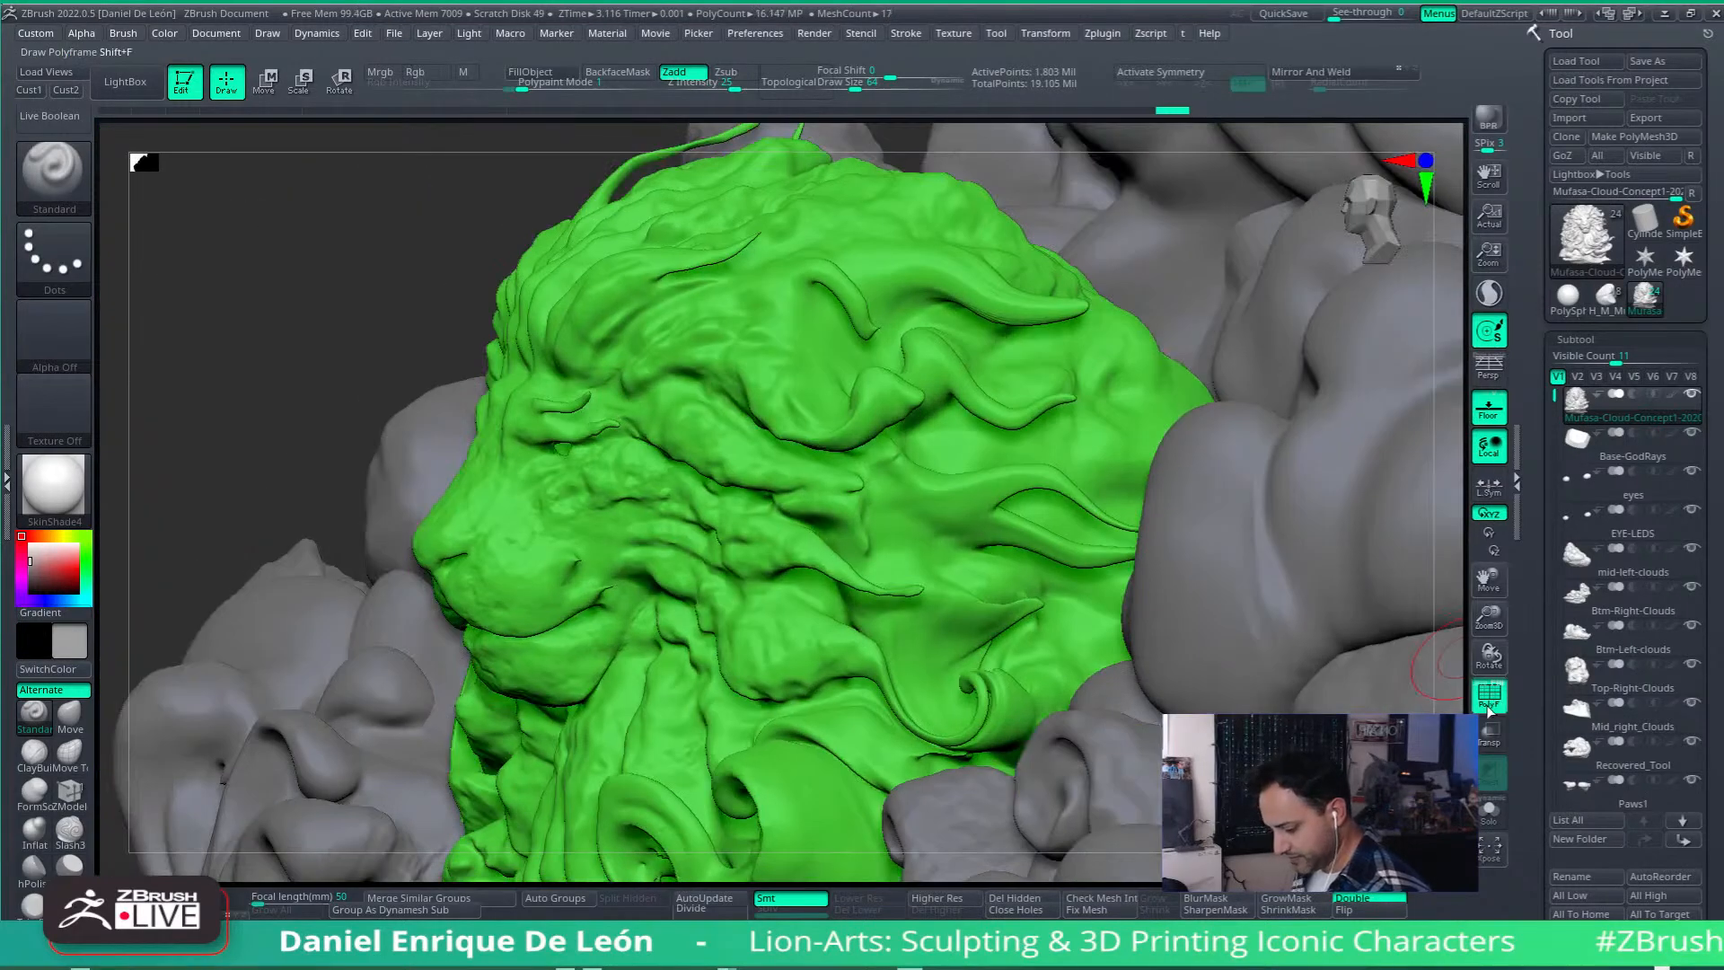
{"action": "left_click", "coordinate": [1487, 709]}
{"action": "right_click_drag", "start_coordinate": [1180, 583], "coordinate": [1099, 574]}
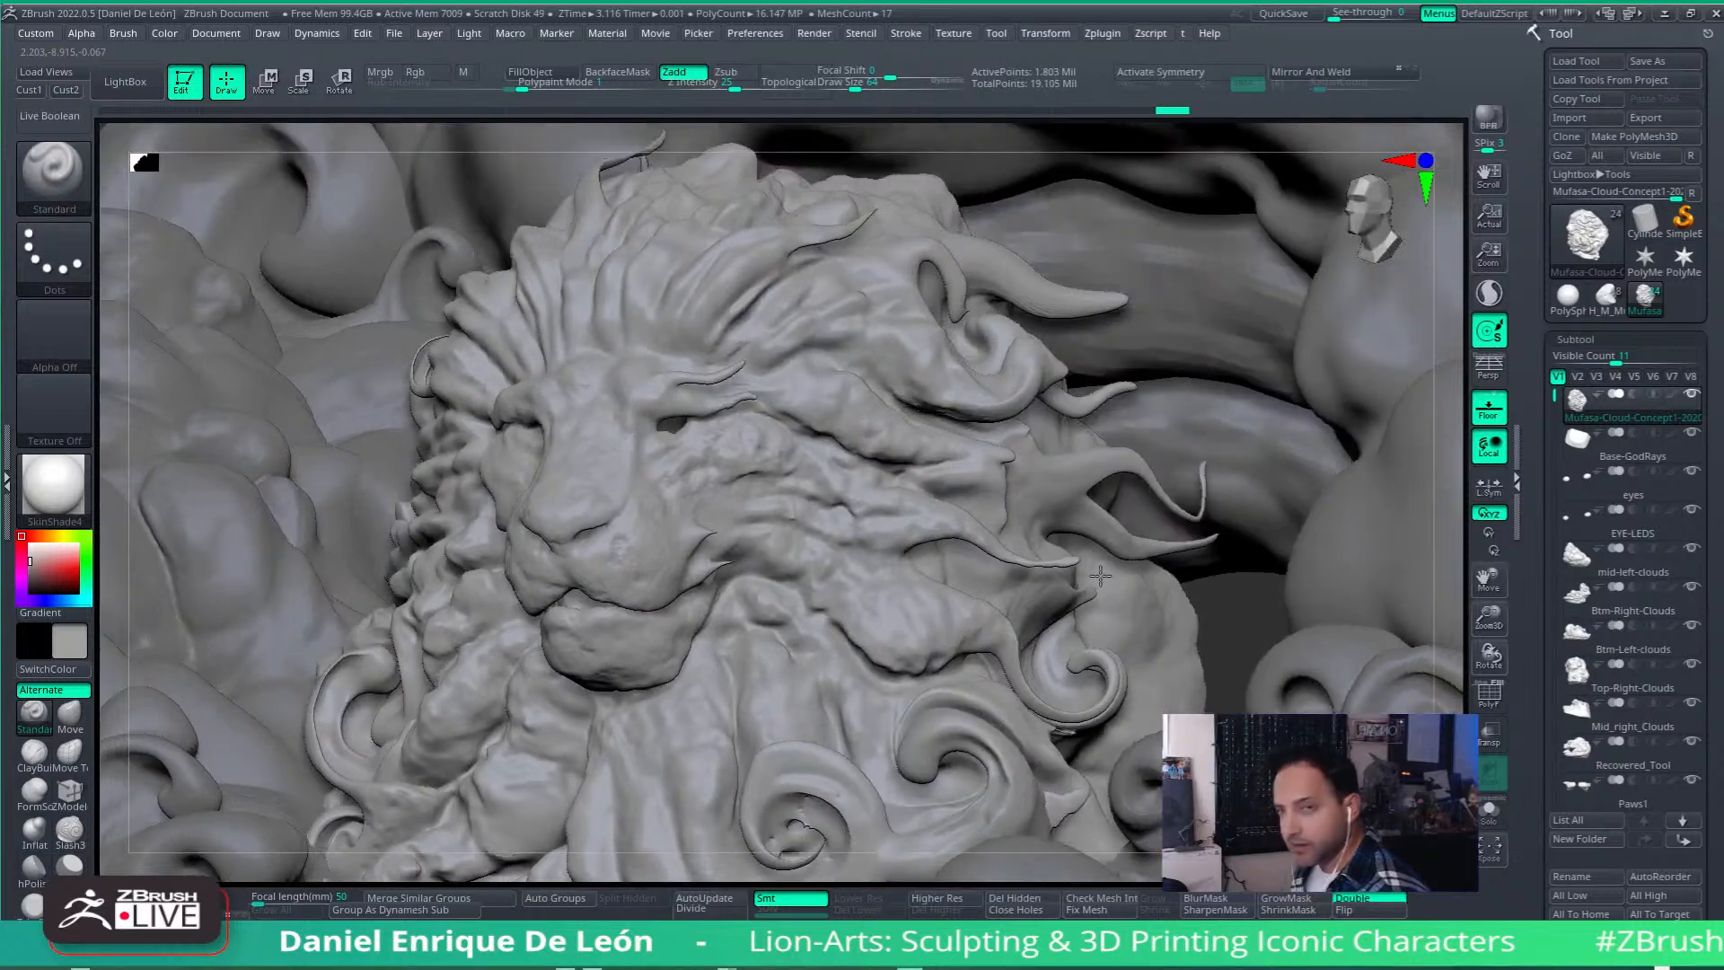
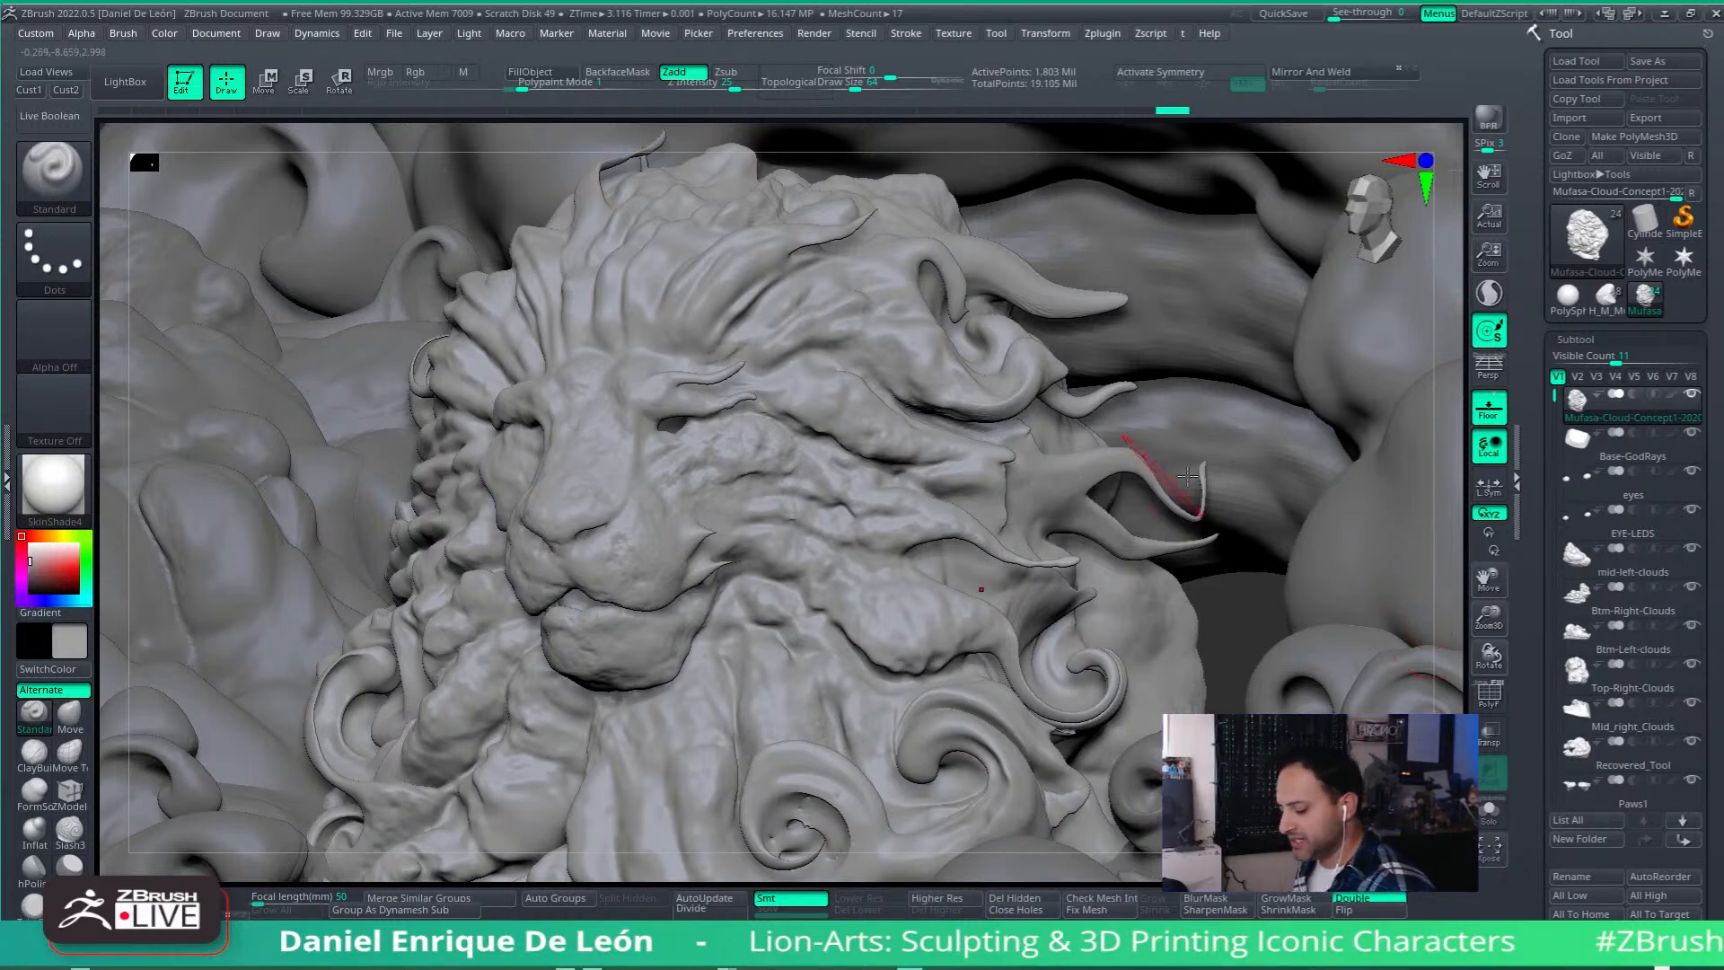
Step: Duplicate the Base-GodRays subtool and make the original base active again
{"action": "right_click_drag", "start_coordinate": [1102, 481], "coordinate": [1347, 604], "text": "ctrl"}
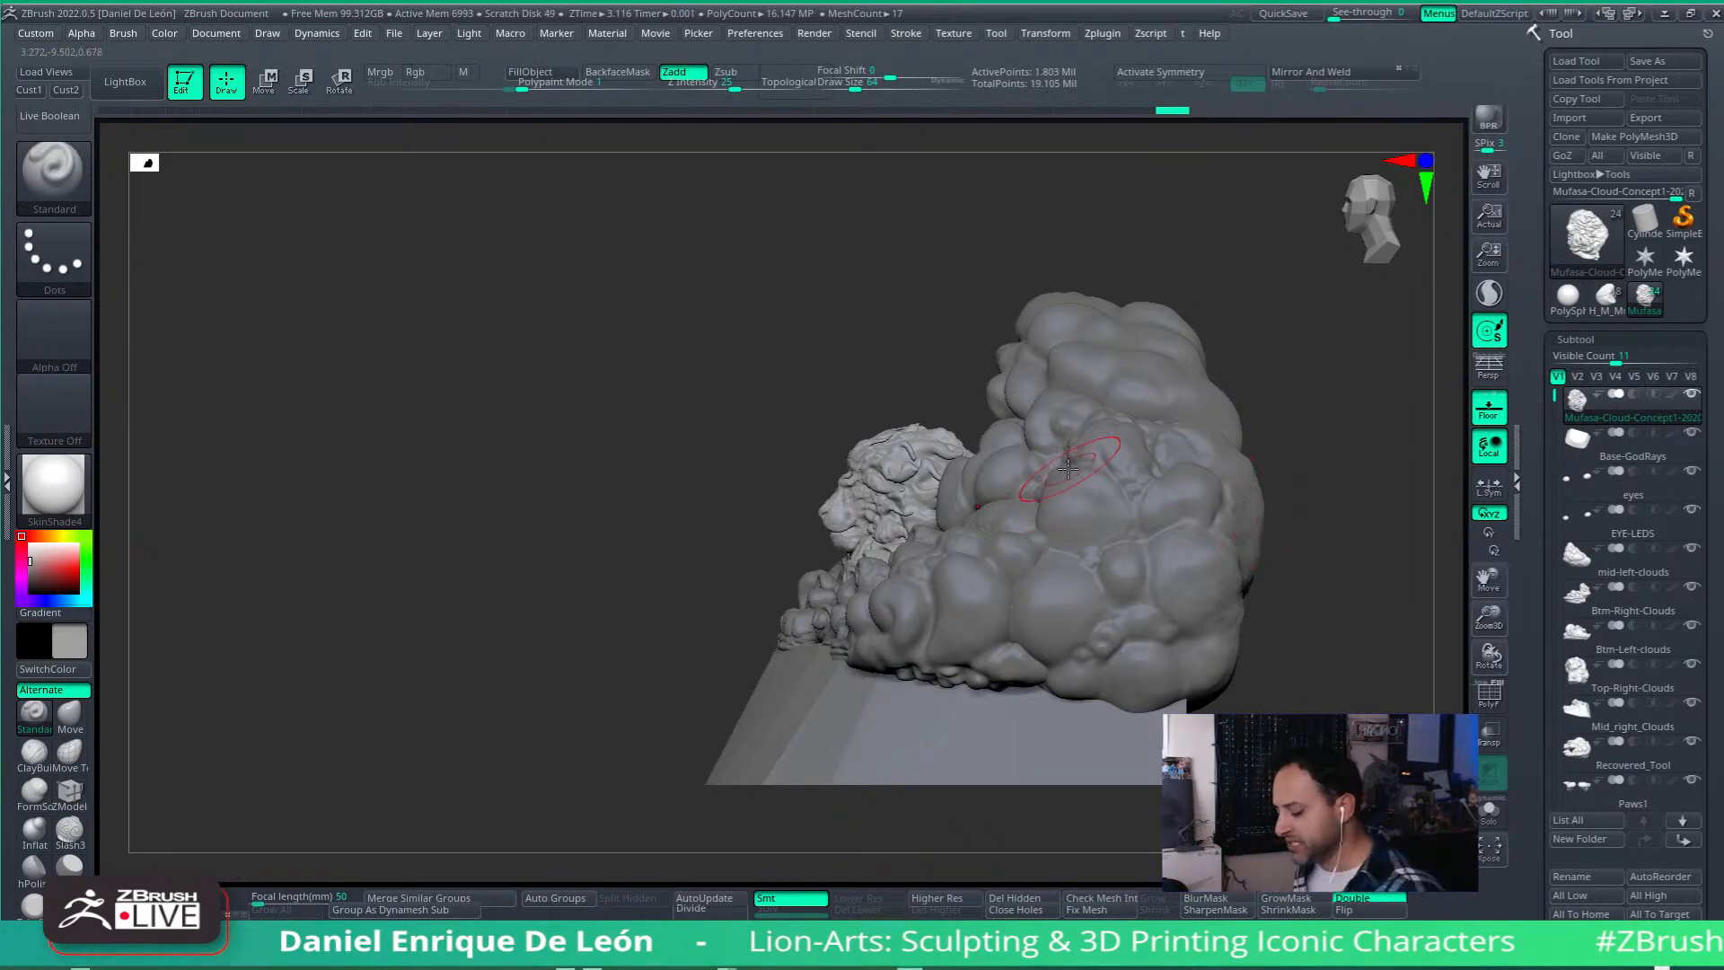
{"action": "mouse_move", "coordinate": [1116, 489]}
{"action": "right_mouse_down"}
{"action": "mouse_move", "coordinate": [1194, 526]}
{"action": "mouse_move", "coordinate": [1159, 566]}
{"action": "right_mouse_up"}
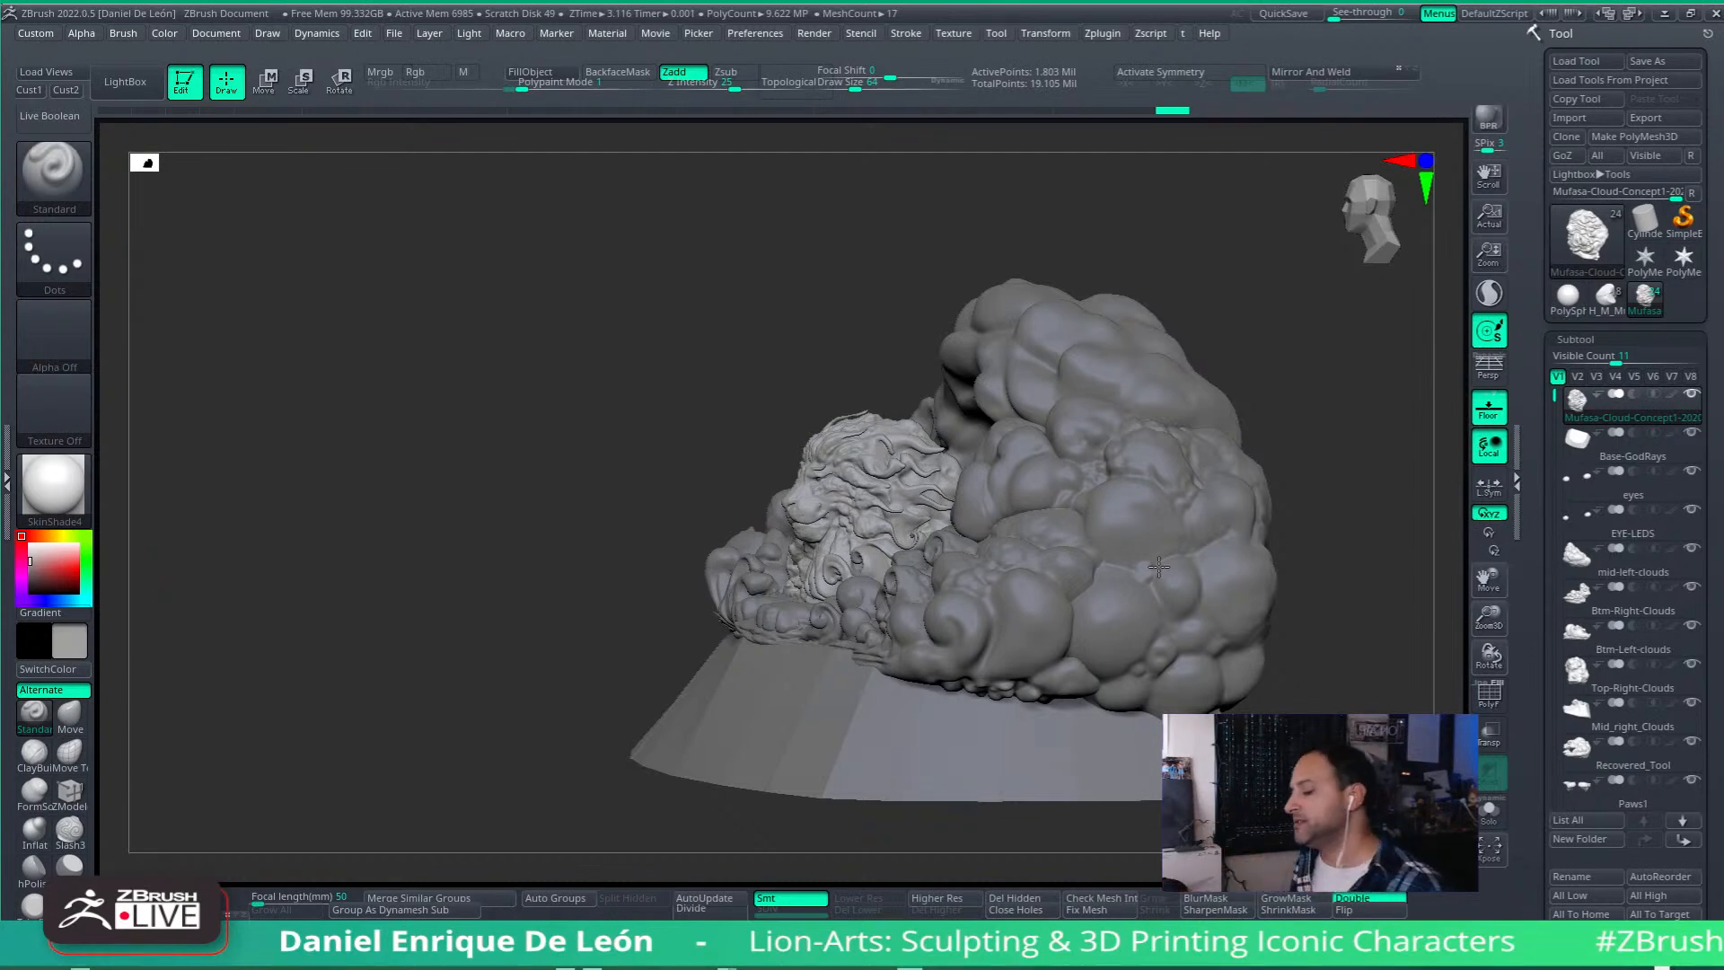
{"action": "right_click_drag", "start_coordinate": [998, 503], "coordinate": [1343, 527]}
{"action": "right_click_drag", "start_coordinate": [948, 639], "coordinate": [997, 640]}
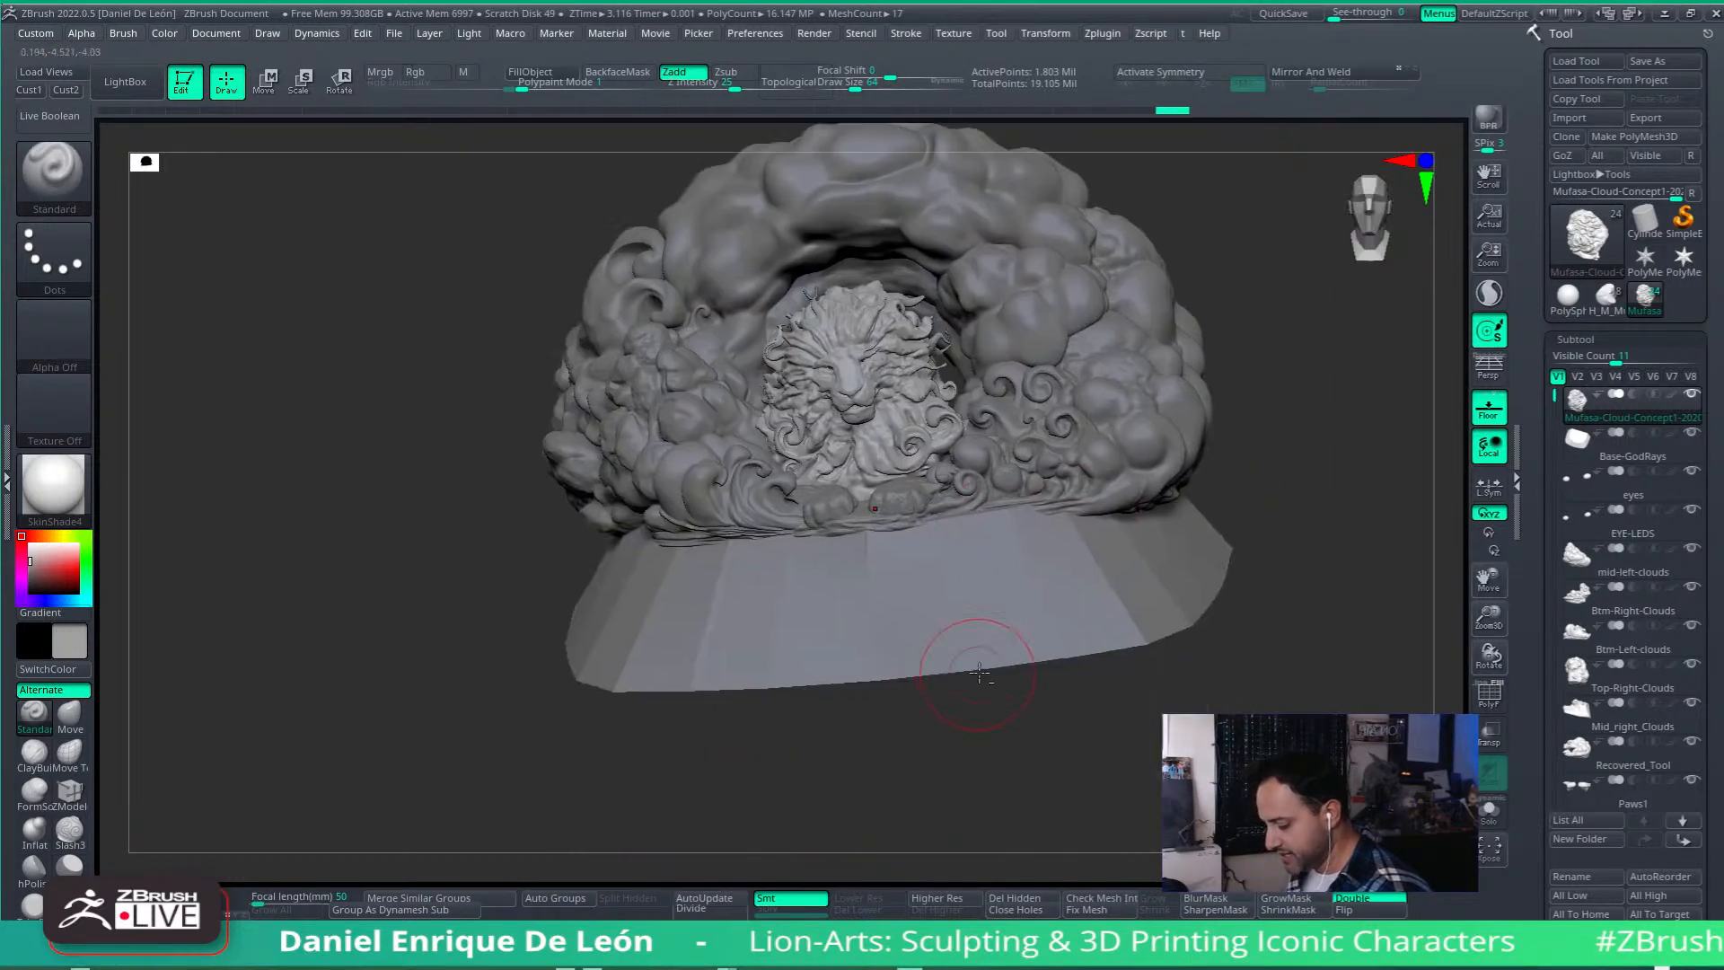
{"action": "left_click", "coordinate": [999, 628], "text": "alt"}
{"action": "right_click_drag", "start_coordinate": [985, 569], "coordinate": [1070, 653], "text": "ctrl"}
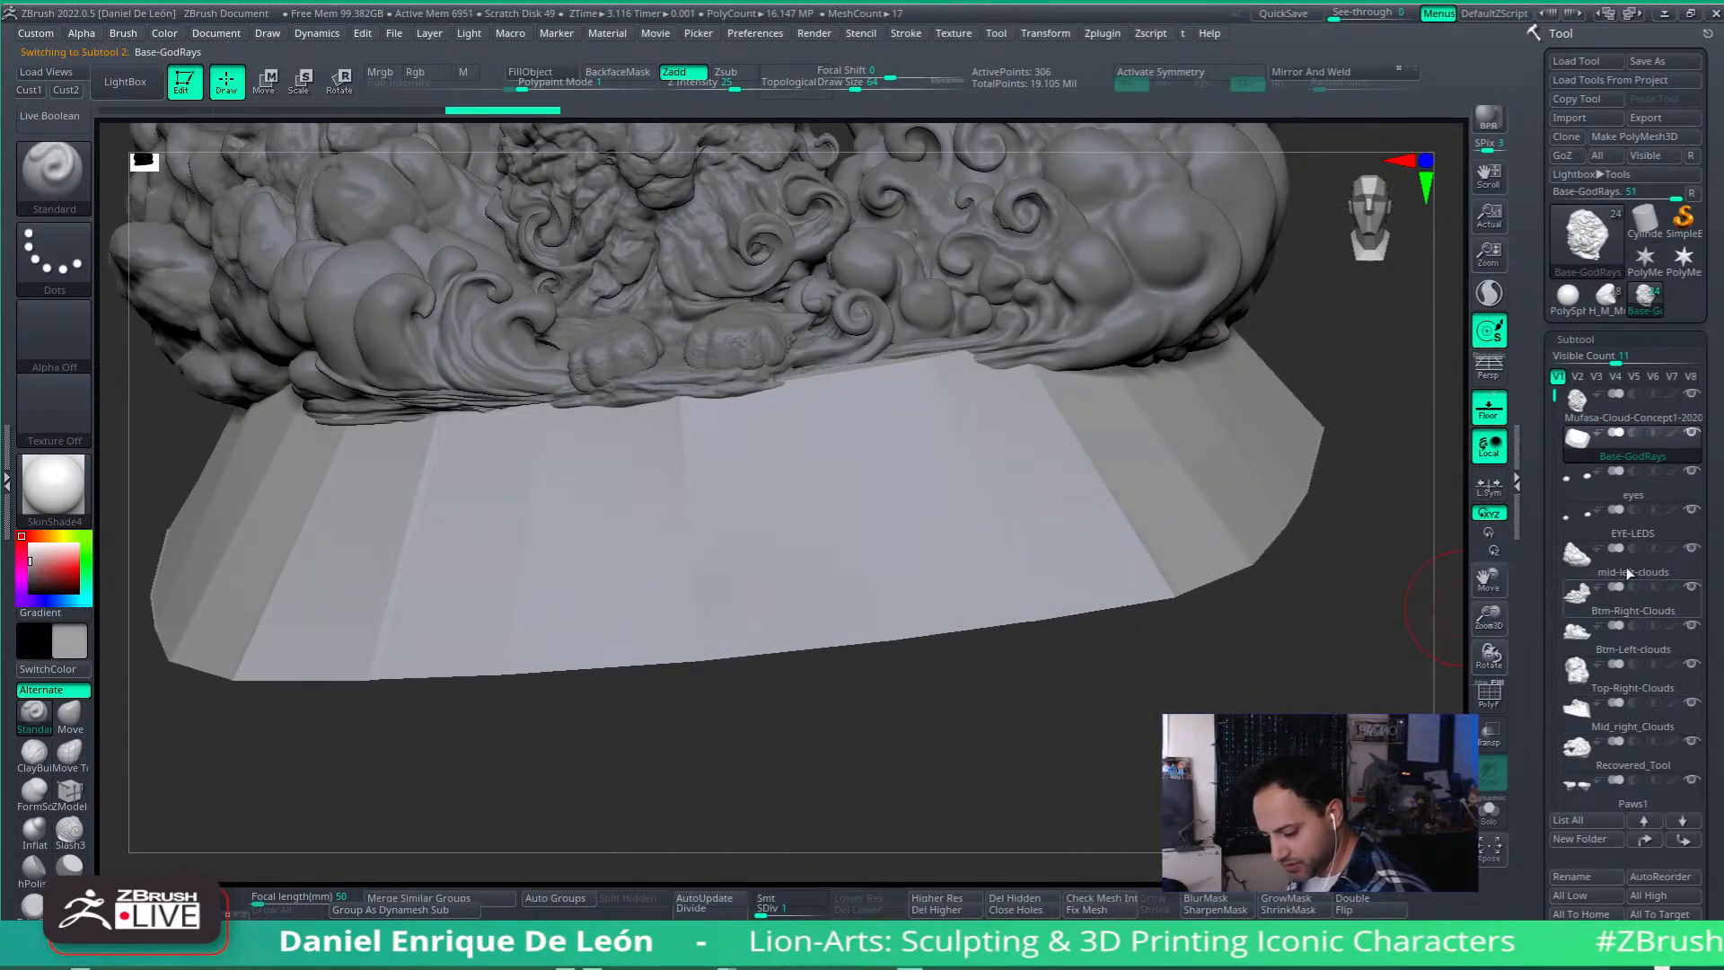
{"action": "left_click_drag", "start_coordinate": [1712, 689], "coordinate": [1712, 579]}
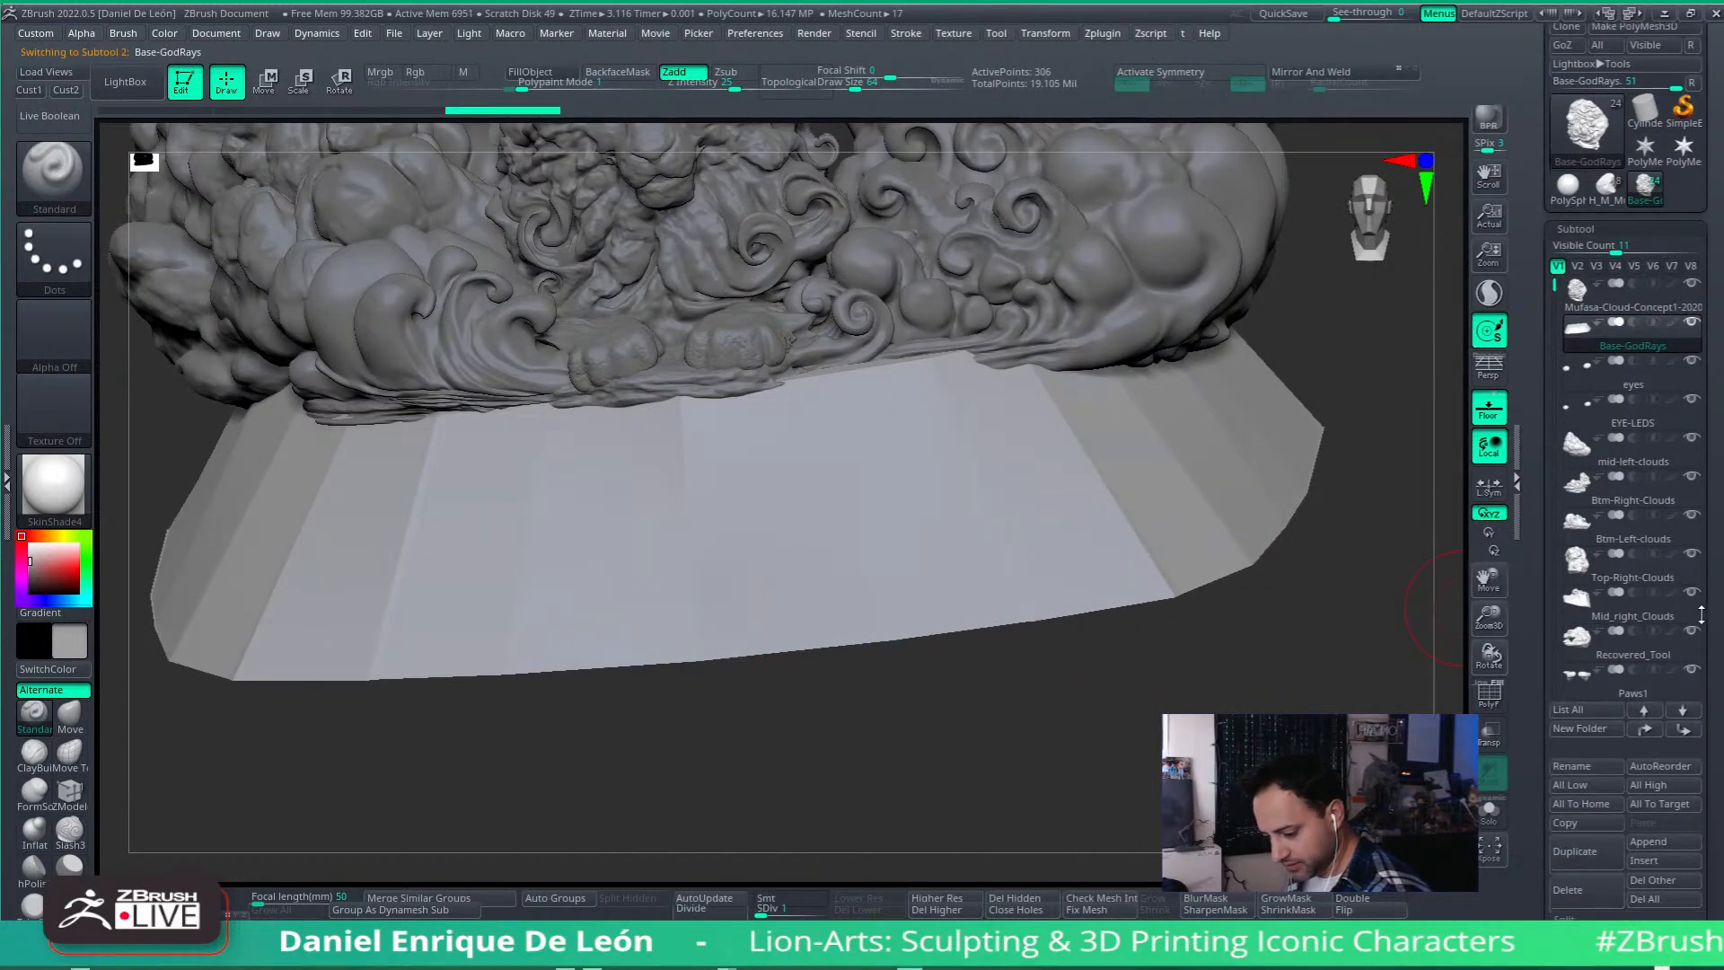
{"action": "left_click", "coordinate": [1573, 849]}
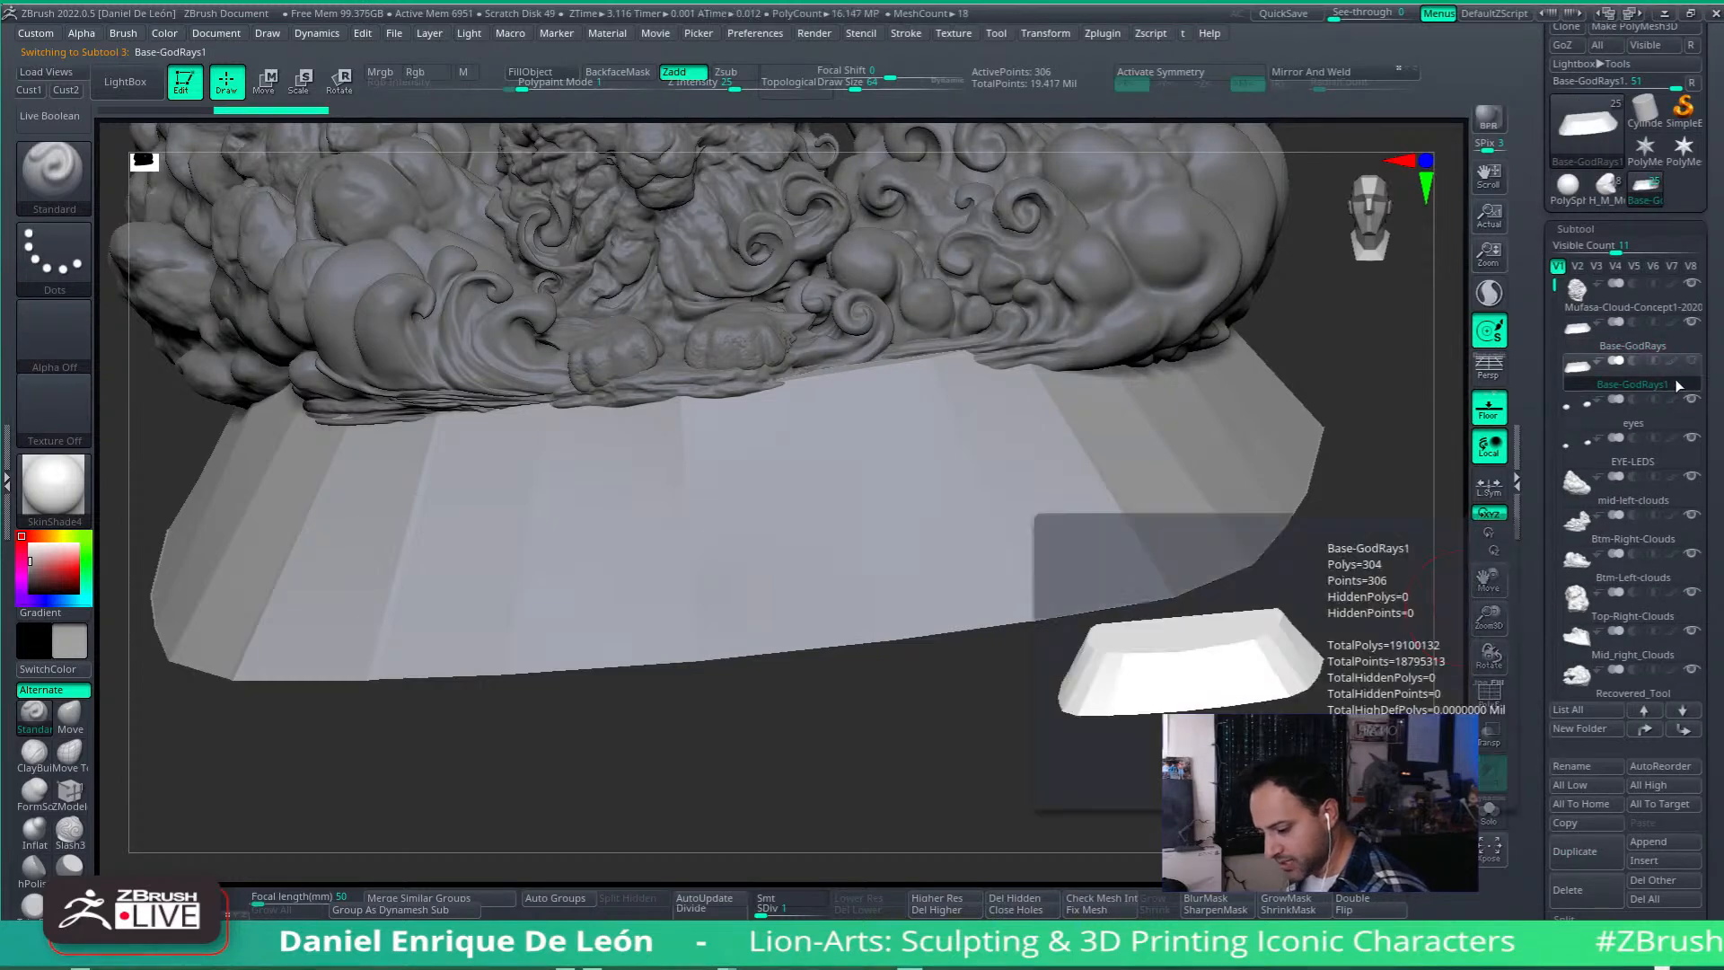
{"action": "left_click", "coordinate": [995, 530], "text": "alt"}
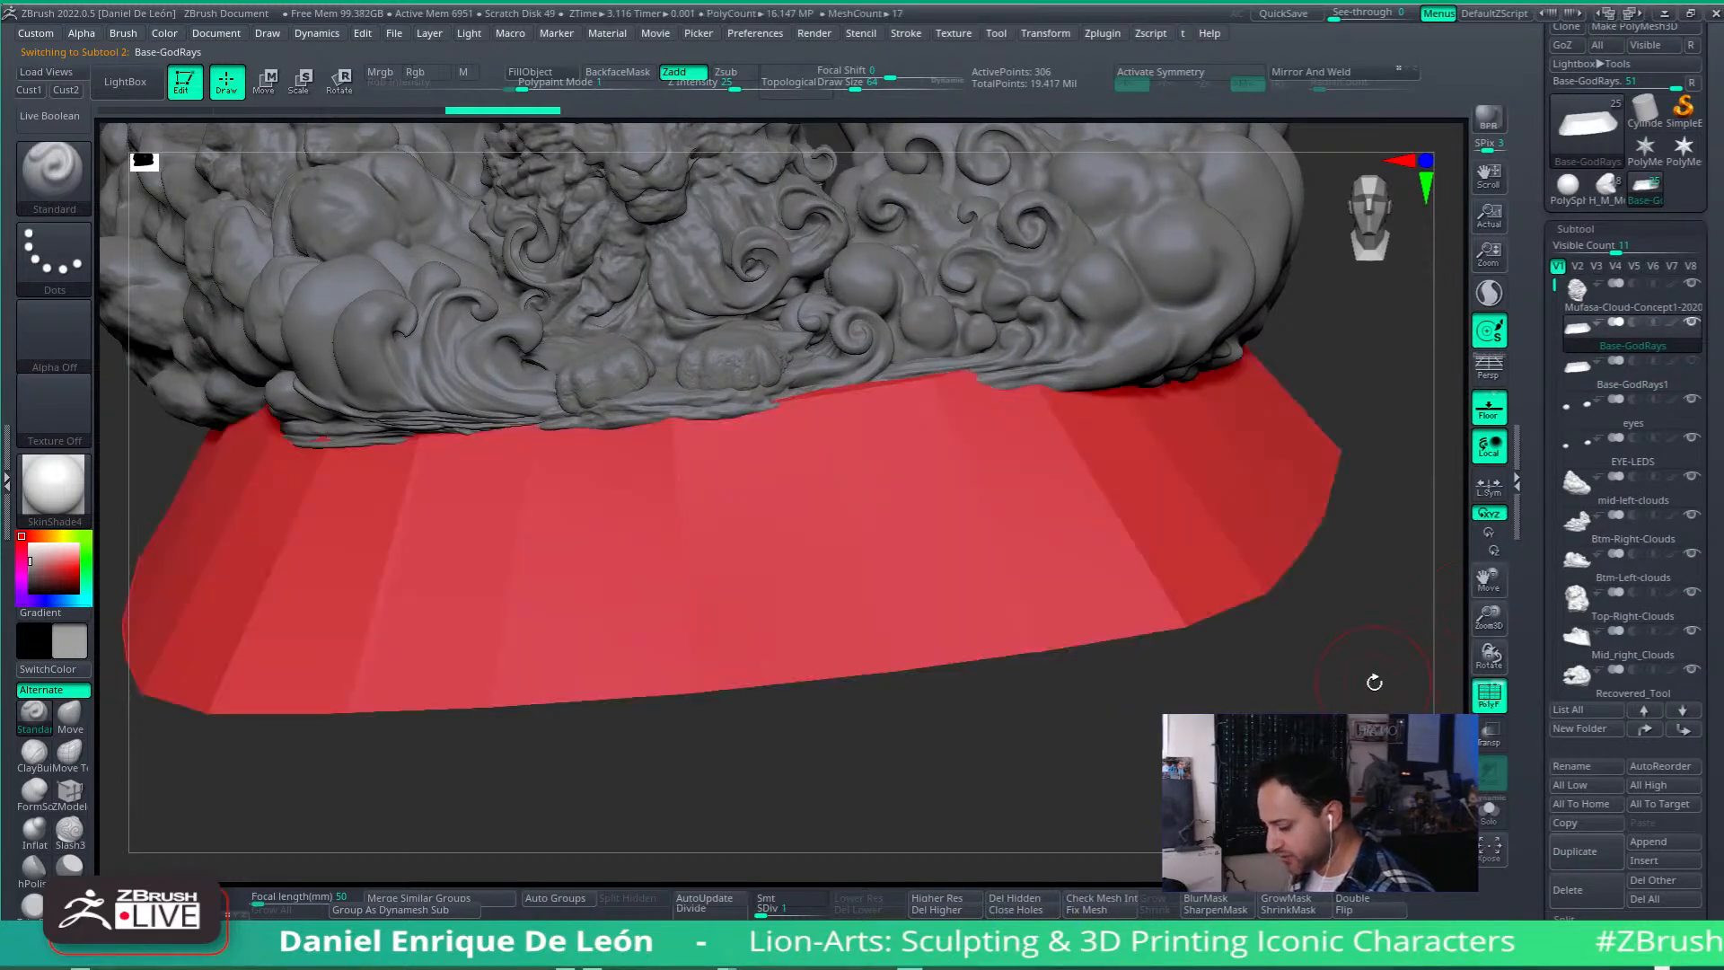
Step: Isolate the base with its polyframe displayed and examine the edges along its lower bevelled rim
{"action": "left_click", "coordinate": [1474, 689]}
{"action": "mouse_move", "coordinate": [921, 568]}
{"action": "right_mouse_down"}
{"action": "mouse_move", "coordinate": [963, 551]}
{"action": "mouse_move", "coordinate": [925, 561]}
{"action": "mouse_move", "coordinate": [1012, 592]}
{"action": "mouse_move", "coordinate": [1075, 552]}
{"action": "mouse_move", "coordinate": [1054, 621]}
{"action": "mouse_move", "coordinate": [1179, 514]}
{"action": "mouse_move", "coordinate": [1082, 656]}
{"action": "right_mouse_up"}
{"action": "left_click", "coordinate": [1488, 812]}
{"action": "mouse_move", "coordinate": [1104, 547]}
{"action": "right_mouse_down"}
{"action": "mouse_move", "coordinate": [1033, 729]}
{"action": "mouse_move", "coordinate": [1088, 565]}
{"action": "mouse_move", "coordinate": [1100, 766]}
{"action": "mouse_move", "coordinate": [1069, 277]}
{"action": "mouse_move", "coordinate": [1107, 342]}
{"action": "mouse_move", "coordinate": [1096, 277]}
{"action": "mouse_move", "coordinate": [1106, 459]}
{"action": "mouse_move", "coordinate": [1069, 430]}
{"action": "mouse_move", "coordinate": [1069, 377]}
{"action": "mouse_move", "coordinate": [1025, 430]}
{"action": "mouse_move", "coordinate": [1111, 447]}
{"action": "mouse_move", "coordinate": [1065, 446]}
{"action": "mouse_move", "coordinate": [1077, 504]}
{"action": "mouse_move", "coordinate": [1258, 412]}
{"action": "mouse_move", "coordinate": [652, 476]}
{"action": "mouse_move", "coordinate": [1107, 460]}
{"action": "mouse_move", "coordinate": [1059, 473]}
{"action": "mouse_move", "coordinate": [1269, 582]}
{"action": "mouse_move", "coordinate": [1069, 422]}
{"action": "right_mouse_up"}
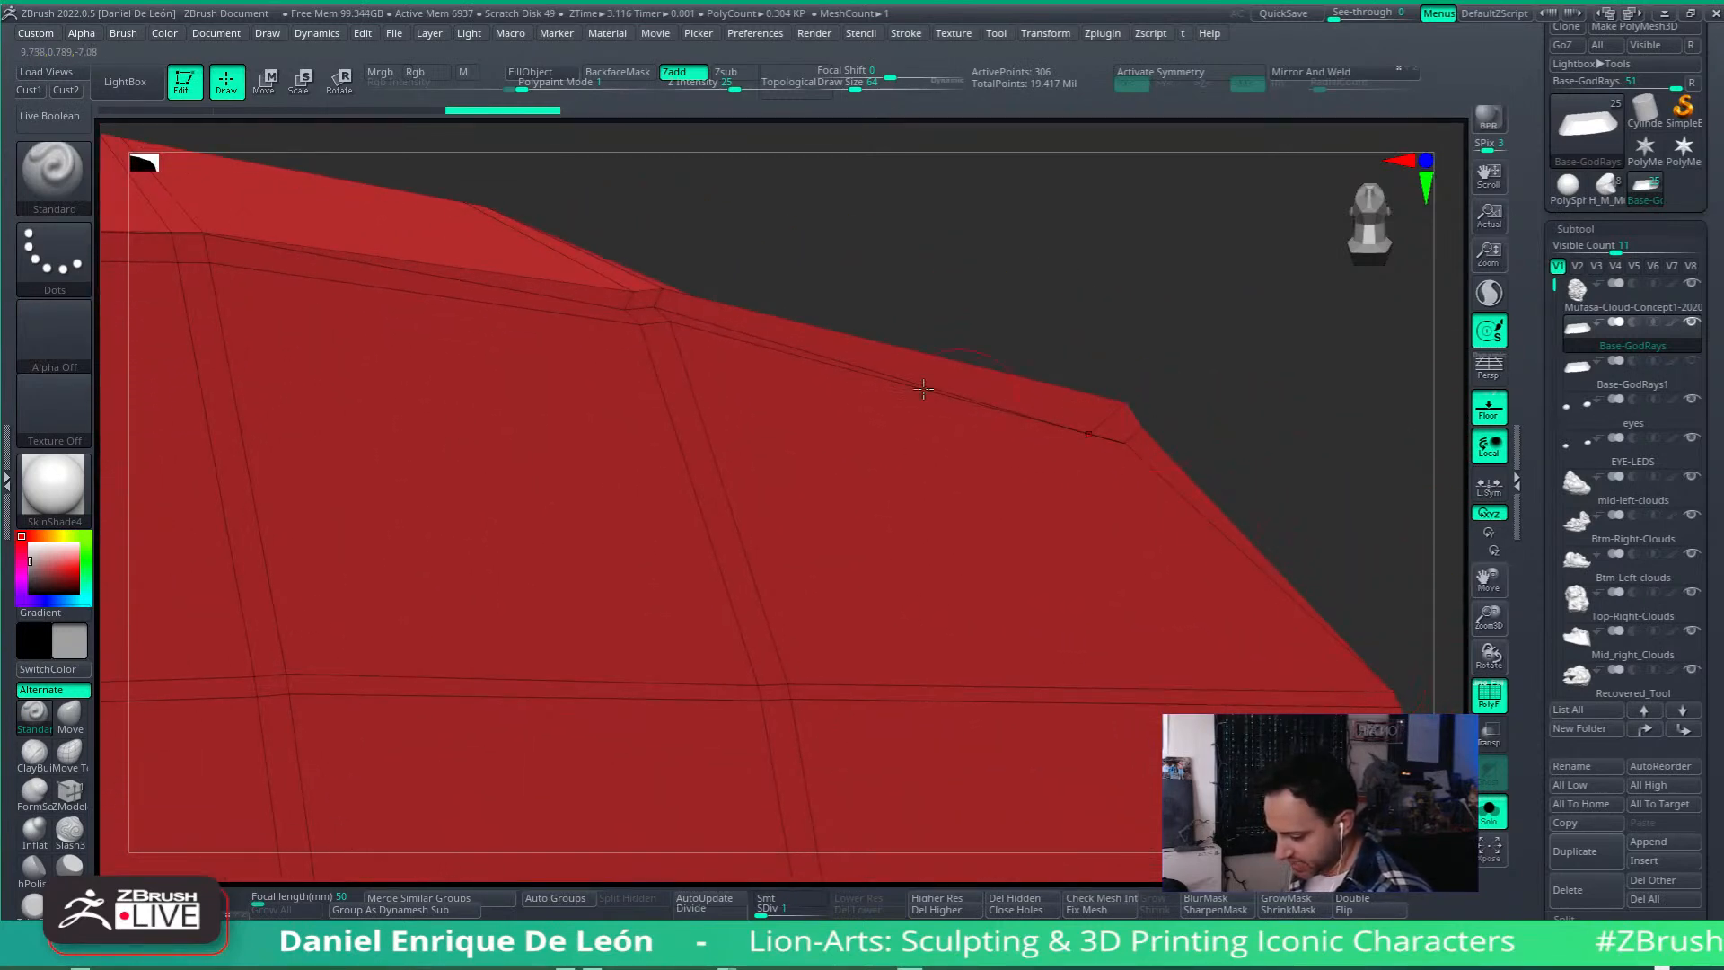
{"action": "right_click_drag", "start_coordinate": [830, 341], "coordinate": [1127, 331]}
{"action": "right_click_drag", "start_coordinate": [969, 350], "coordinate": [1110, 394]}
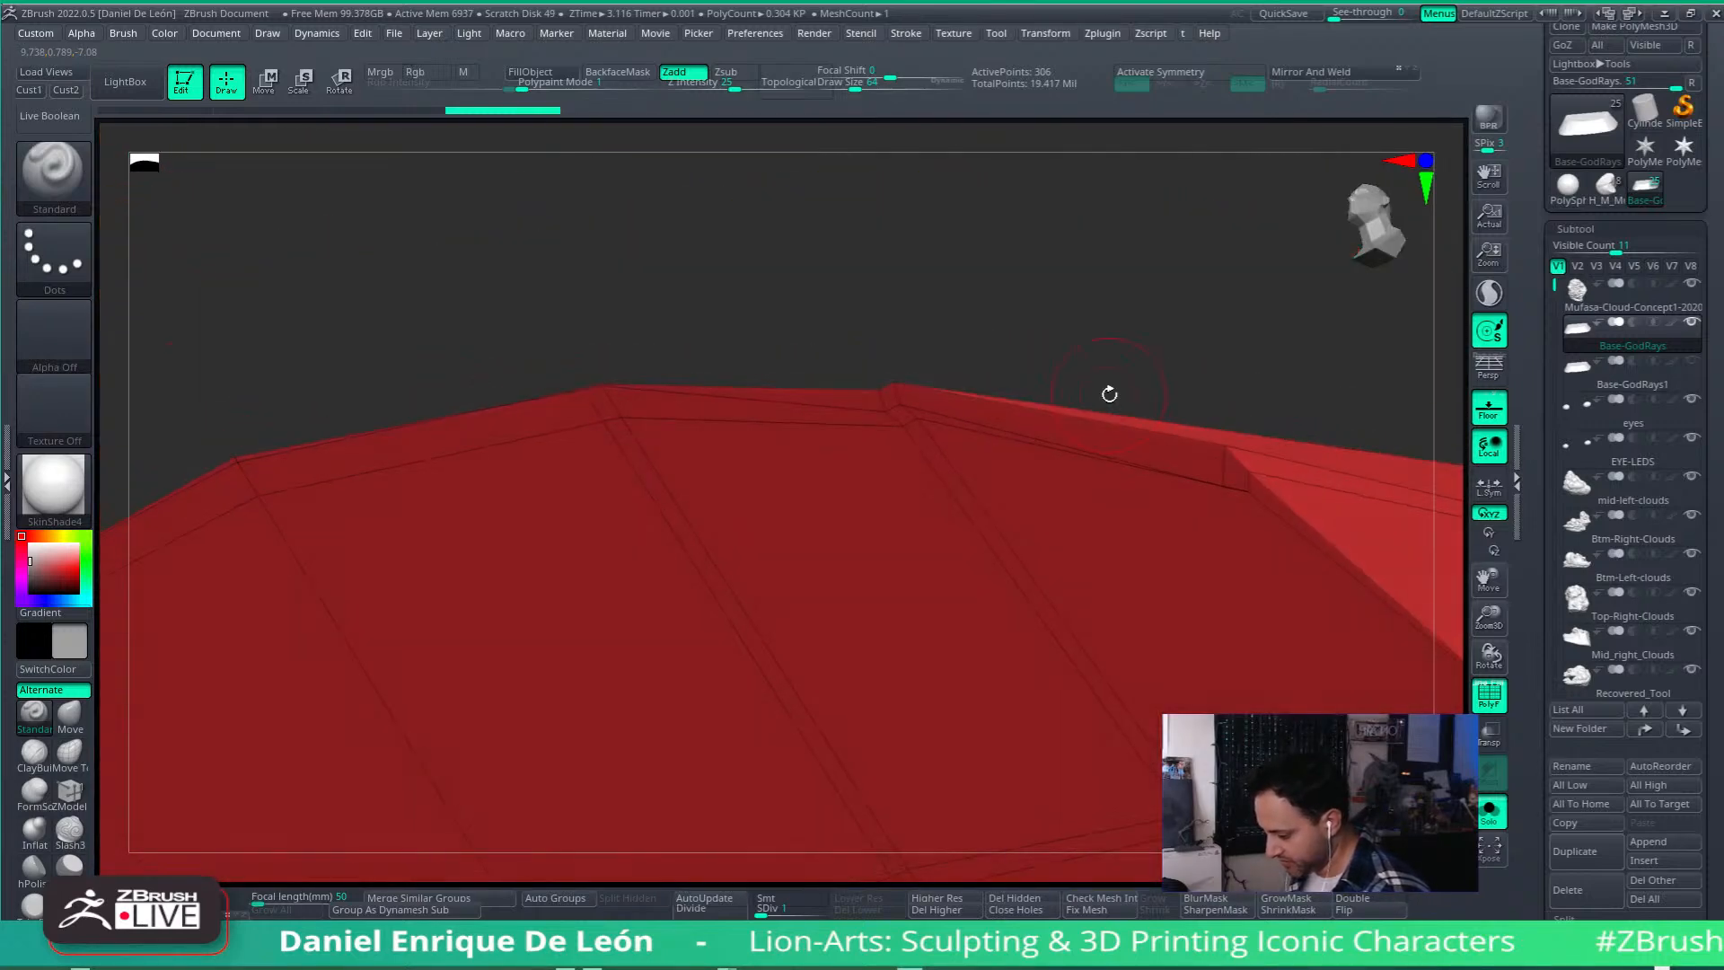
Step: Set the ZModeler edge action to Delete with the EdgeLoop Complete target and try it on the base's rim loop
{"action": "left_click", "coordinate": [69, 790]}
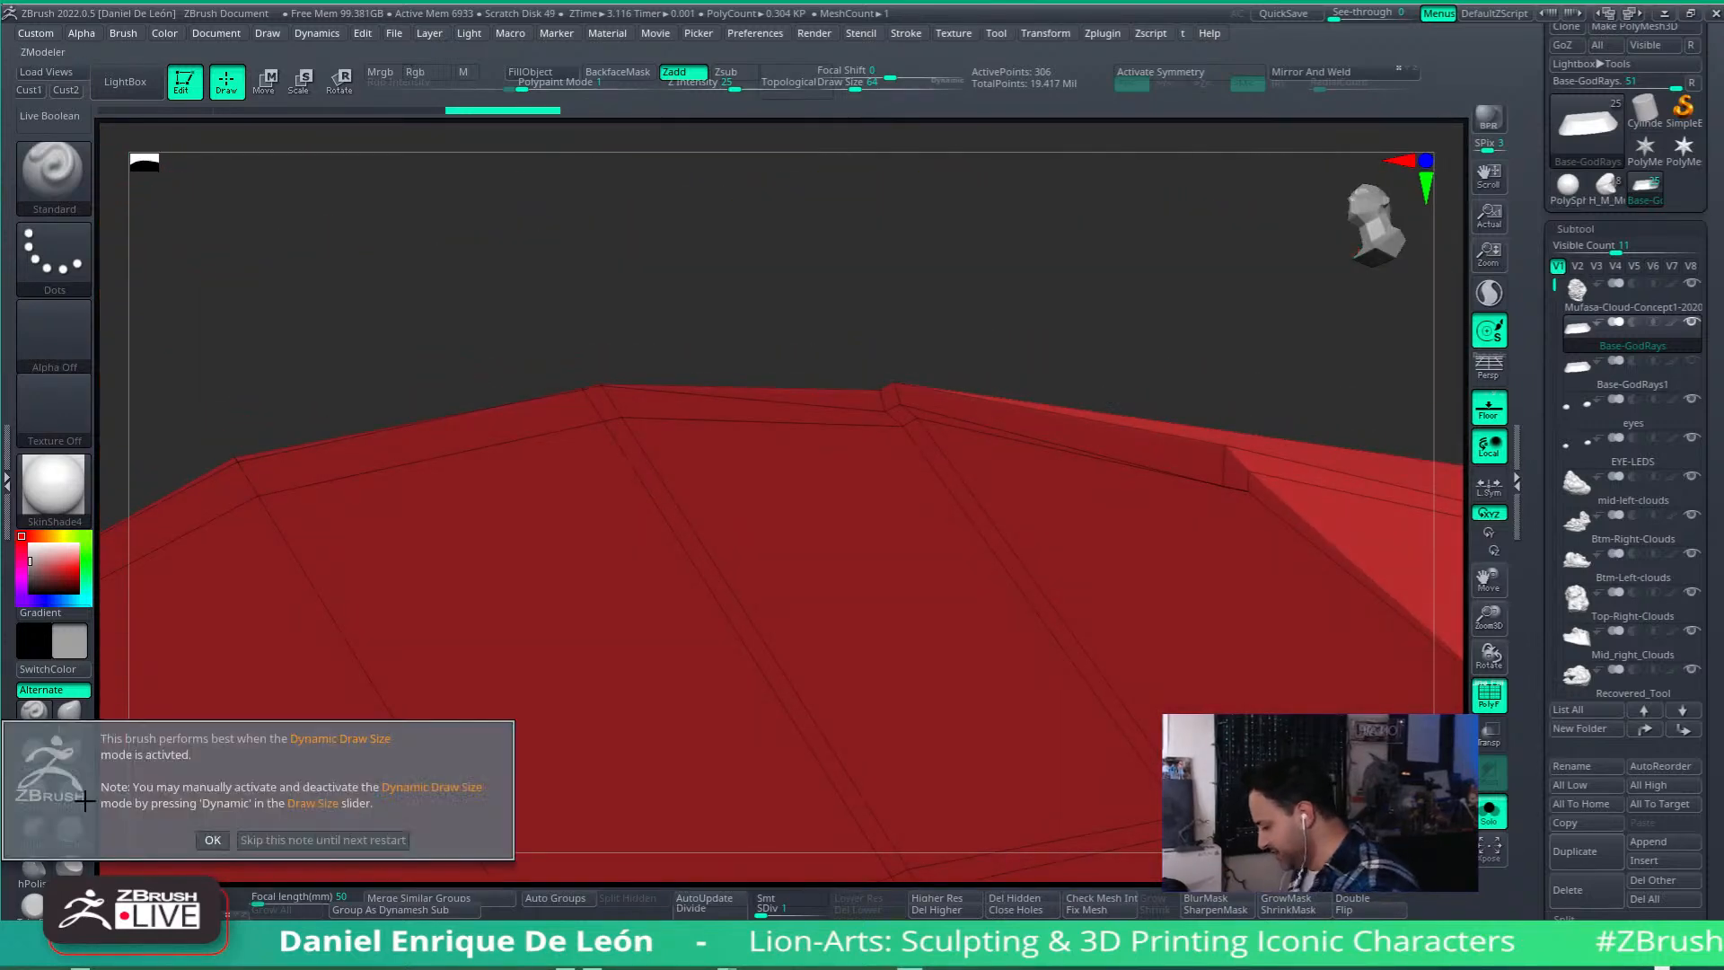
{"action": "left_click", "coordinate": [213, 839]}
{"action": "mouse_move", "coordinate": [1162, 488]}
{"action": "right_mouse_down"}
{"action": "mouse_move", "coordinate": [1116, 531]}
{"action": "mouse_move", "coordinate": [1100, 280]}
{"action": "mouse_move", "coordinate": [1059, 358]}
{"action": "right_mouse_up"}
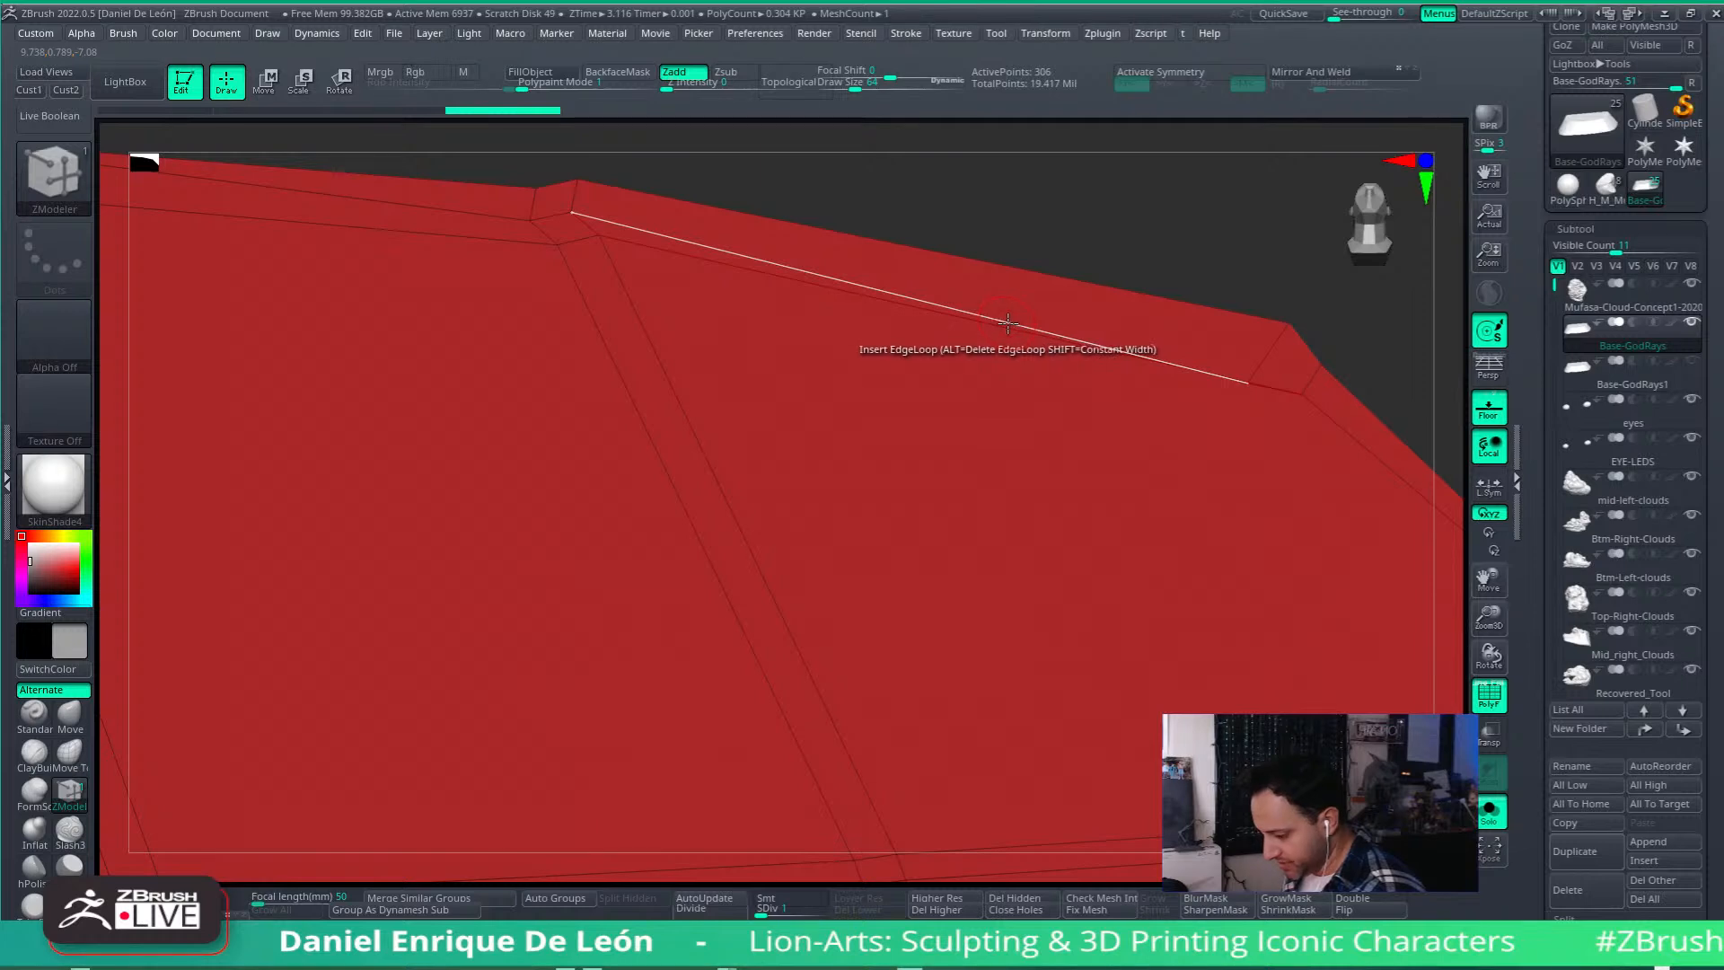
{"action": "key", "text": "space"}
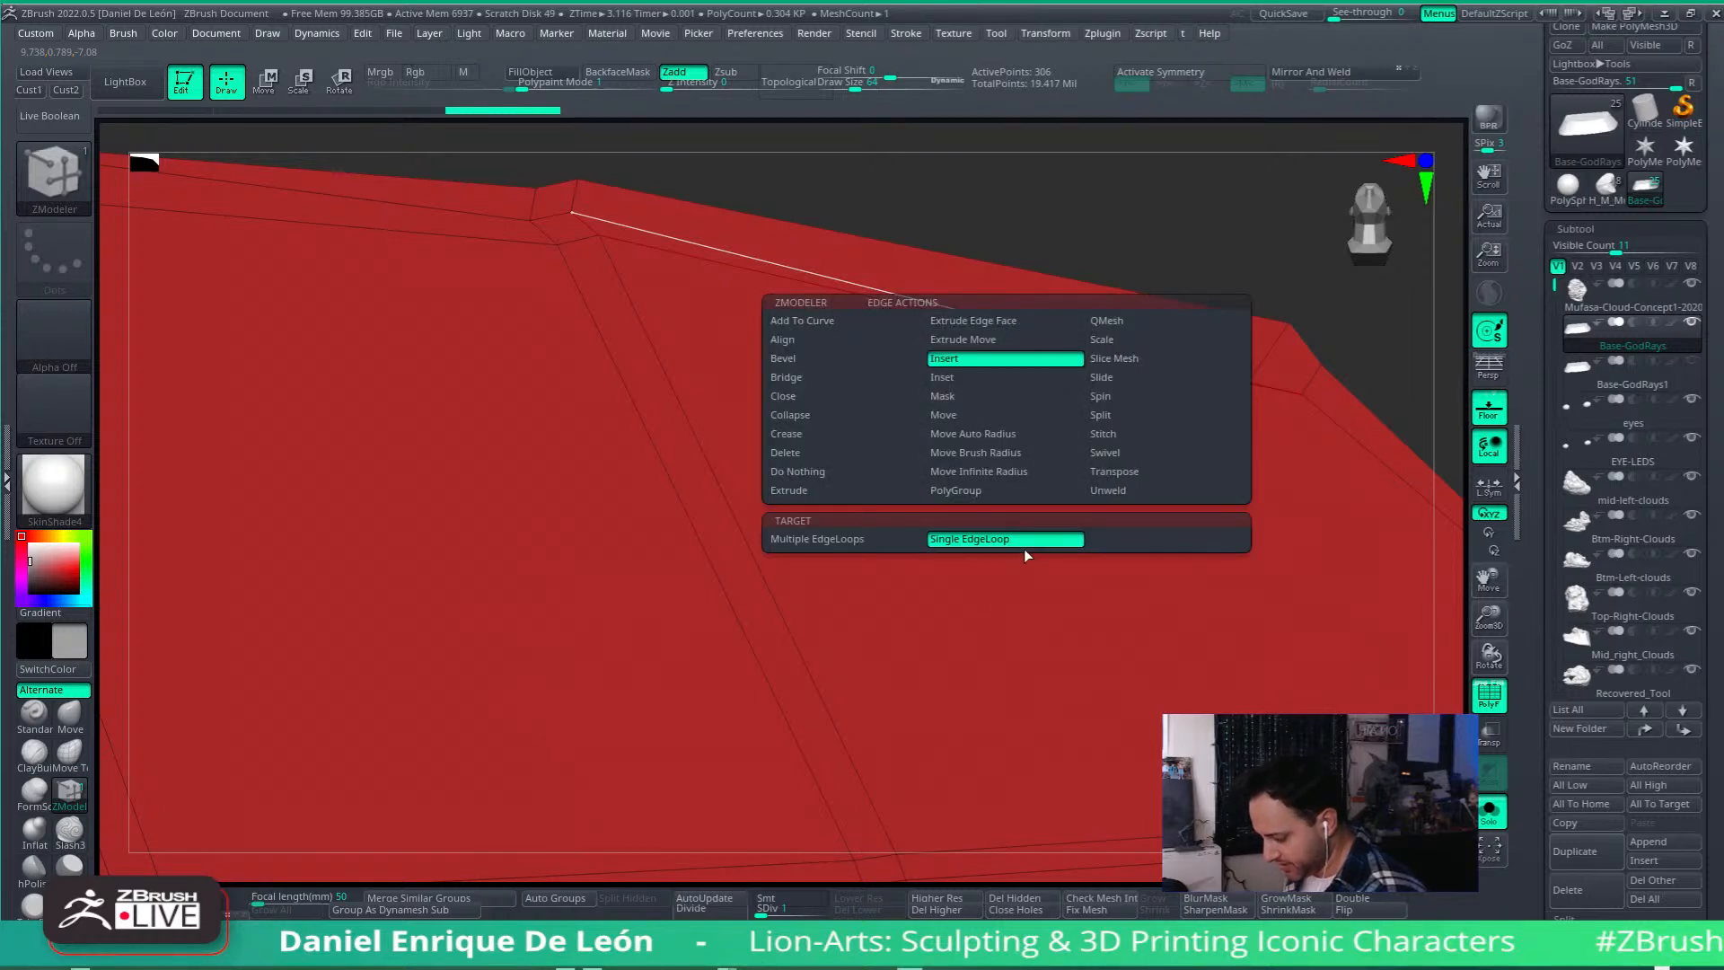
{"action": "left_click", "coordinate": [808, 452]}
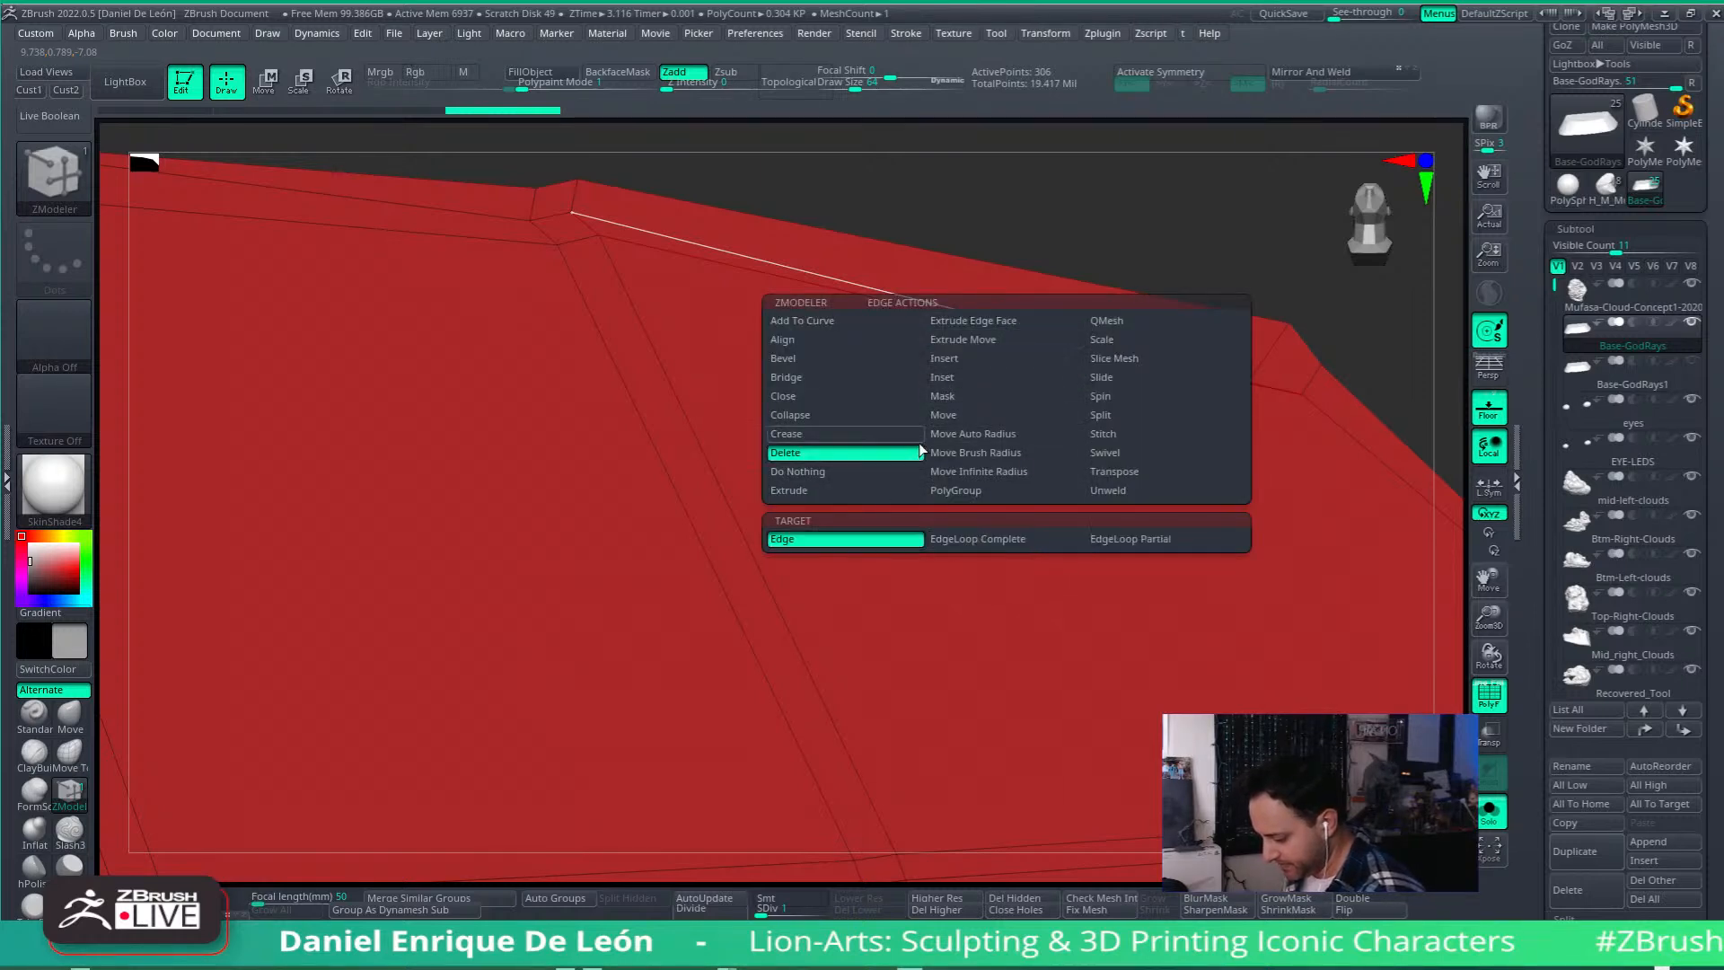
{"action": "left_click", "coordinate": [1013, 541]}
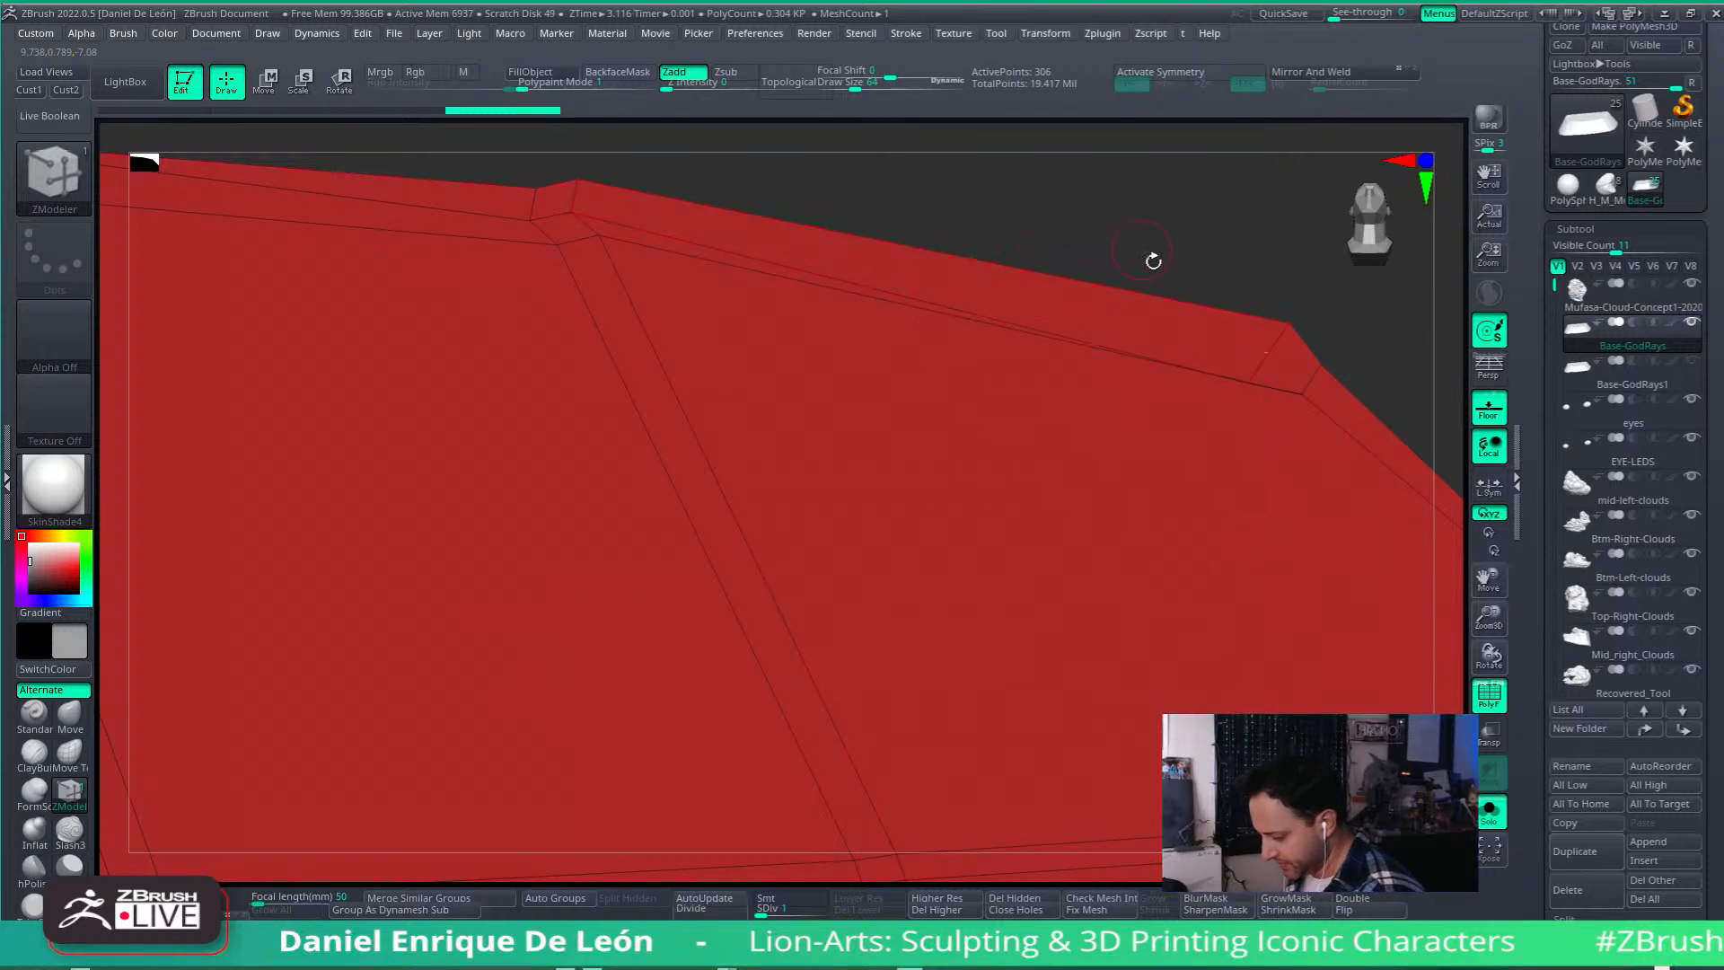
{"action": "left_click", "coordinate": [1024, 321]}
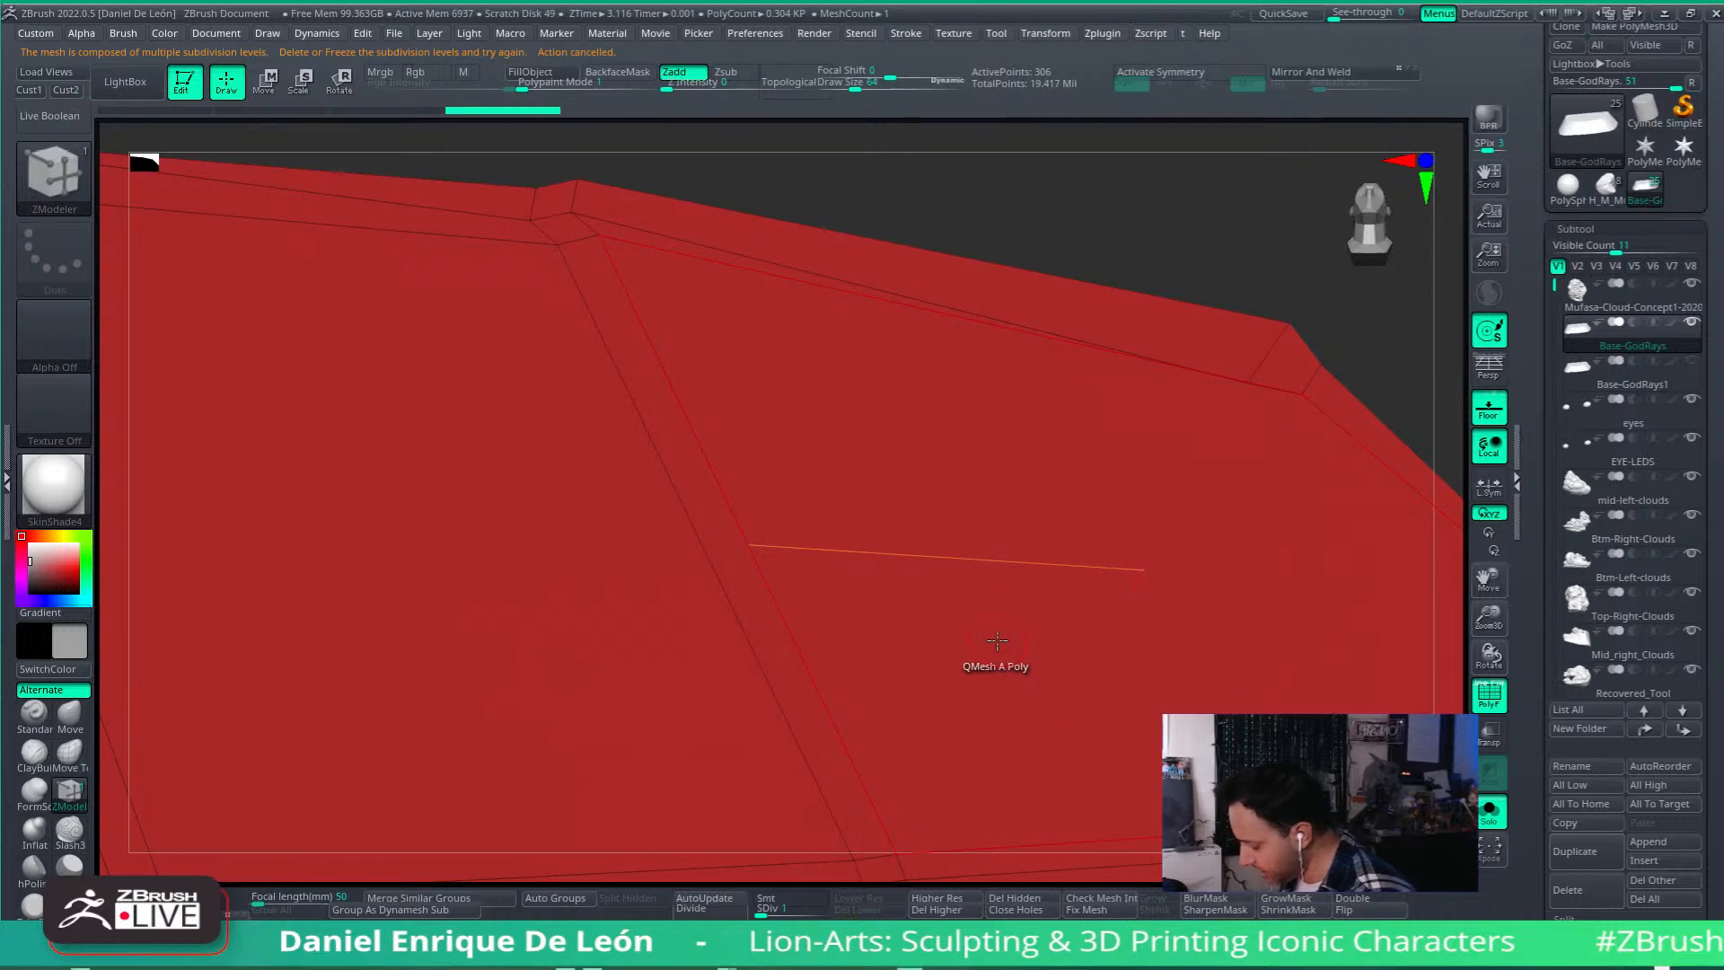
Step: Check the base's mesh at subdivision level 5, return it to level 1 and delete the higher levels
{"action": "right_click_drag", "start_coordinate": [934, 598], "coordinate": [1081, 379], "text": "alt"}
{"action": "right_click_drag", "start_coordinate": [1015, 673], "coordinate": [1068, 473], "text": "alt"}
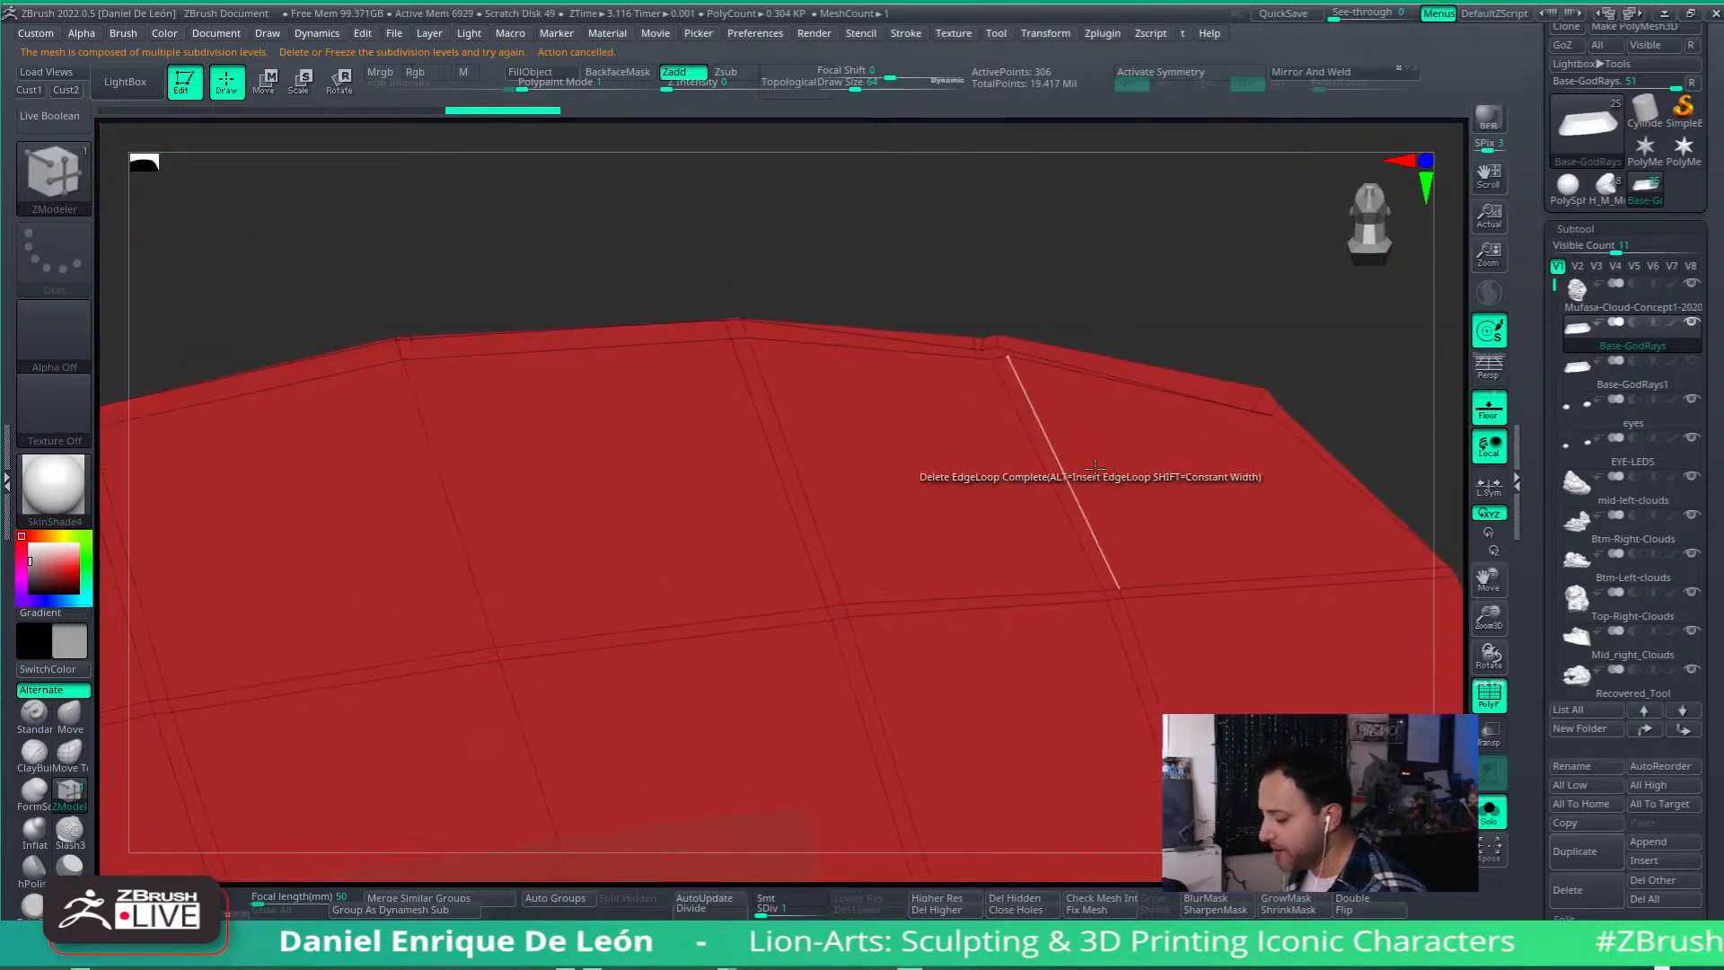
{"action": "left_click", "coordinate": [811, 907]}
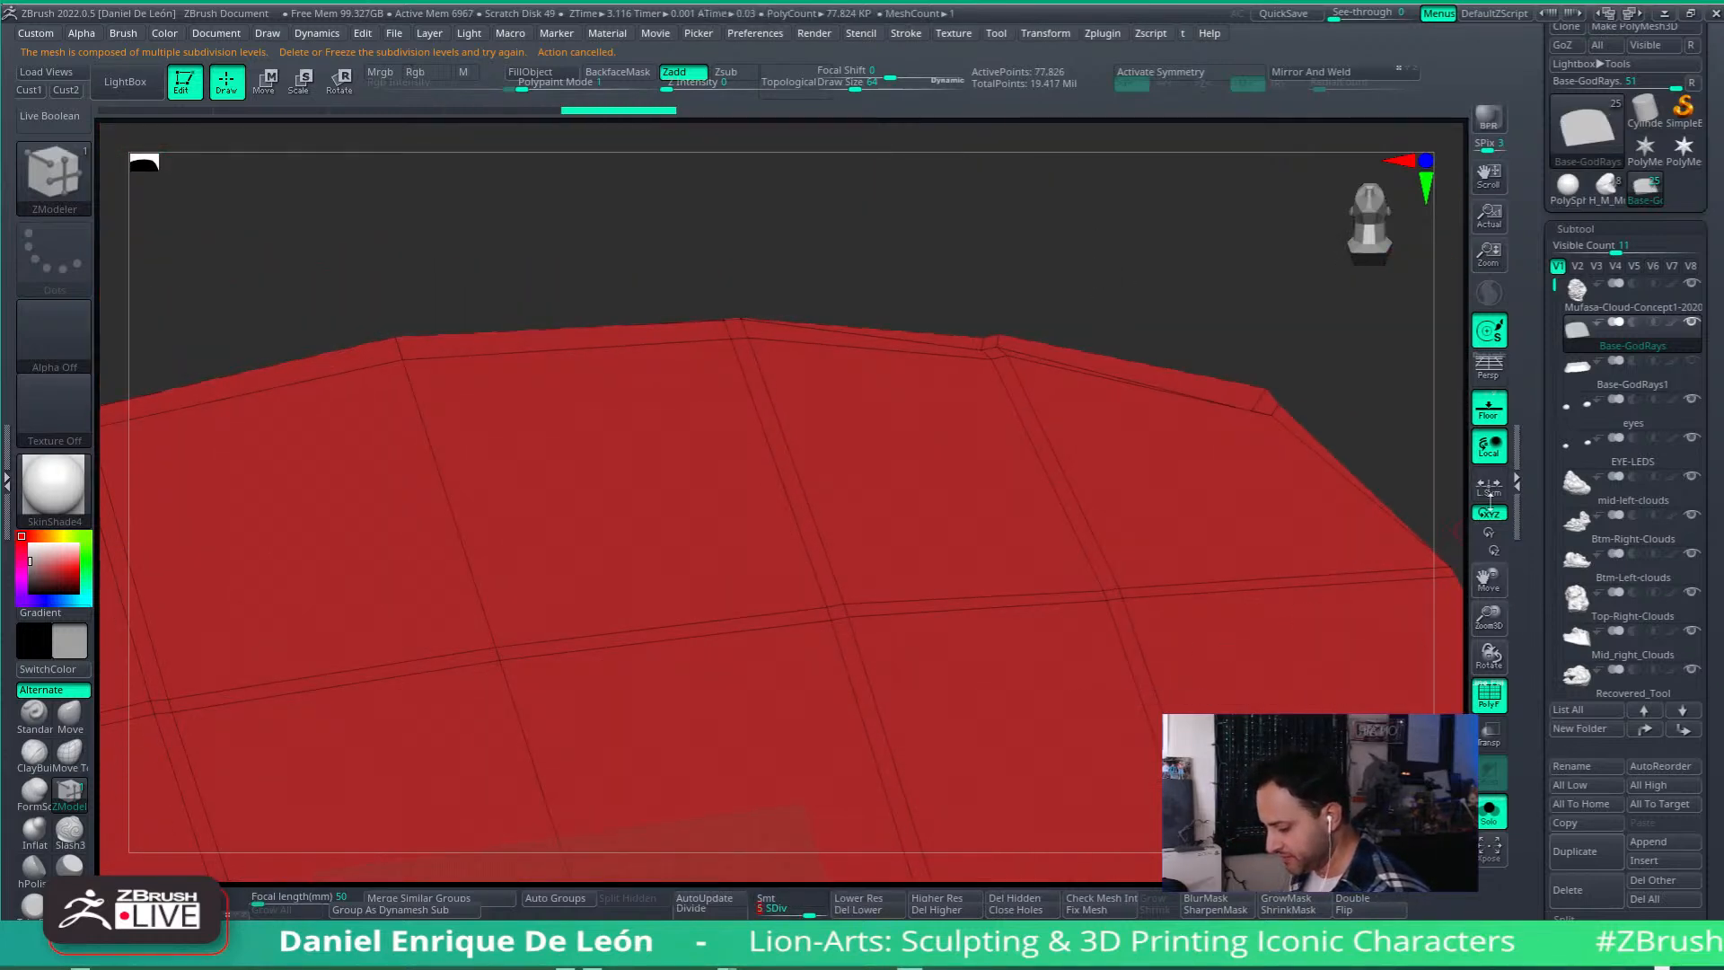
{"action": "left_click", "coordinate": [1487, 705]}
{"action": "left_click", "coordinate": [1488, 706]}
{"action": "right_click_drag", "start_coordinate": [1101, 364], "coordinate": [1345, 396]}
{"action": "right_click_drag", "start_coordinate": [1343, 519], "coordinate": [1301, 612], "text": "alt"}
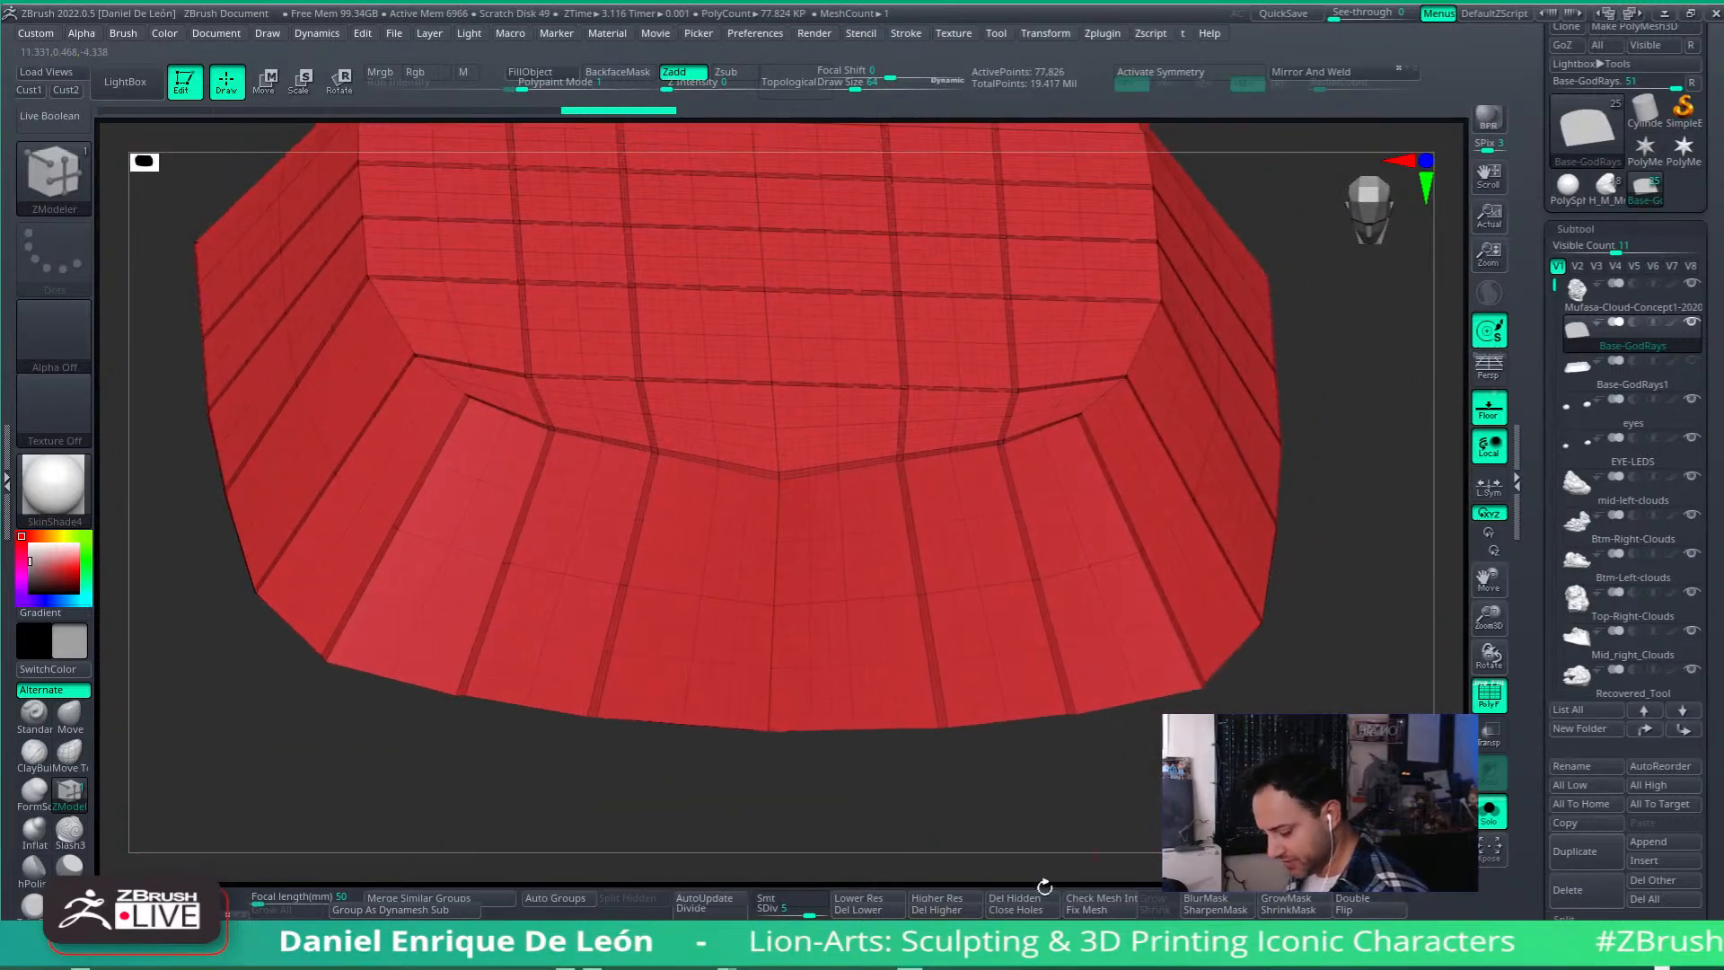
{"action": "left_click_drag", "start_coordinate": [805, 909], "coordinate": [756, 909]}
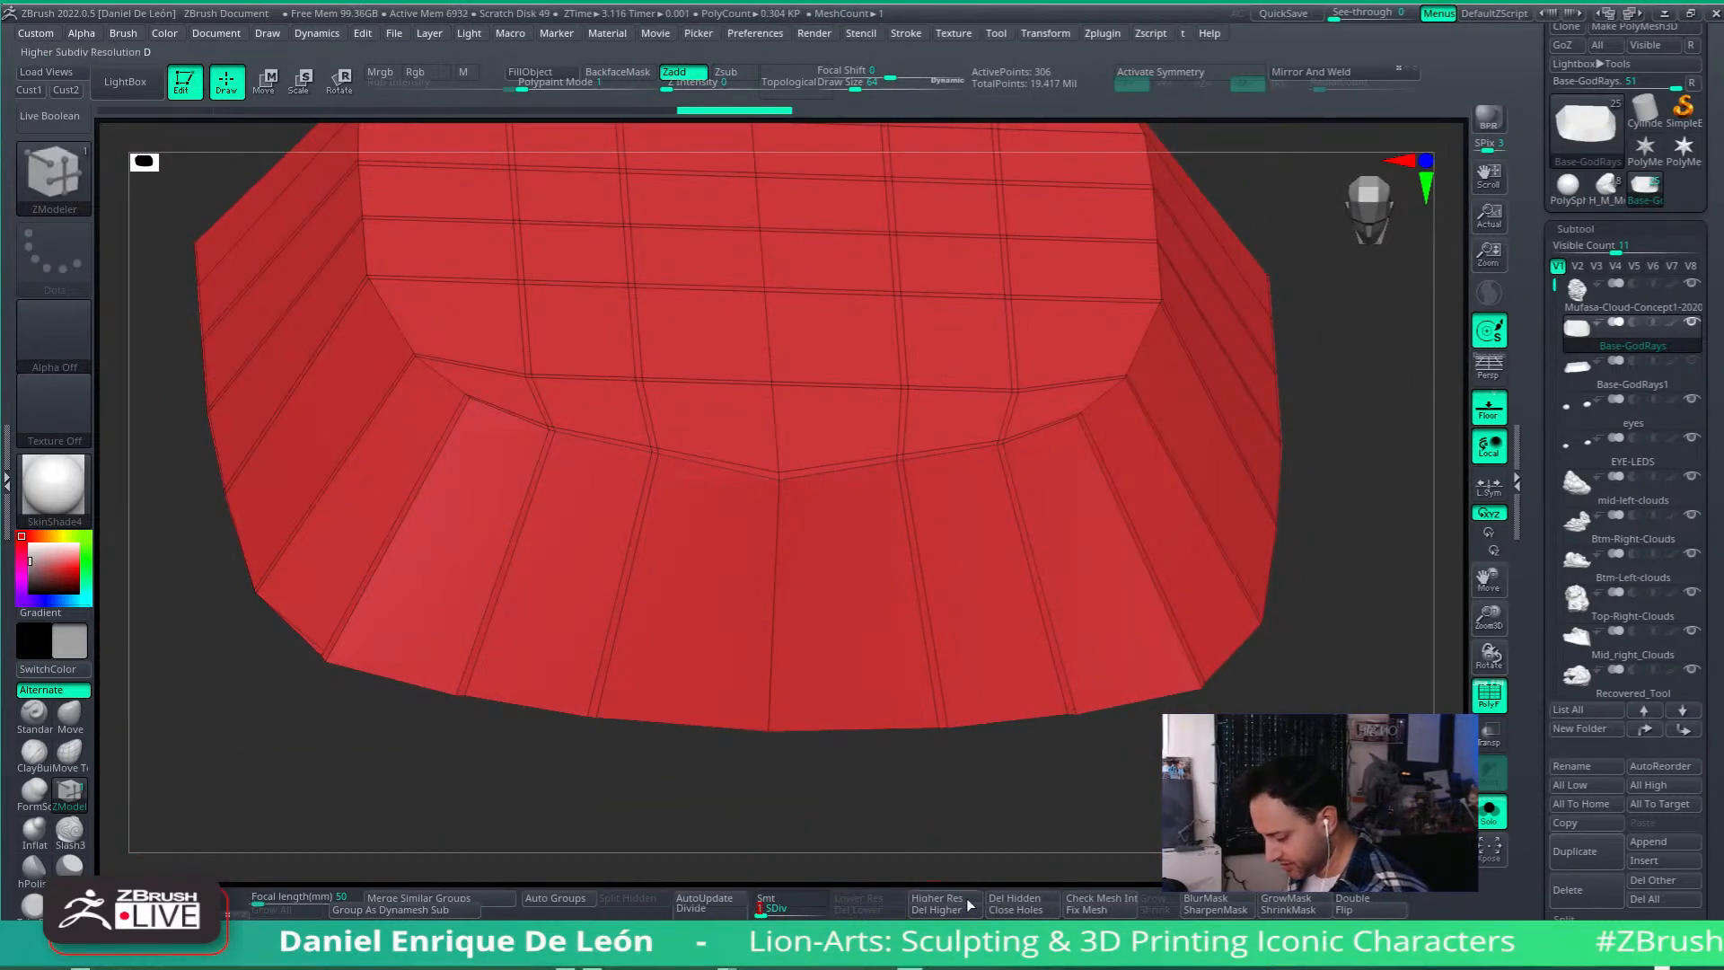
{"action": "left_click", "coordinate": [937, 908]}
Step: Examine the edge loops across the base's underside and around its bevelled lower corner
{"action": "right_click_drag", "start_coordinate": [1144, 637], "coordinate": [1108, 476]}
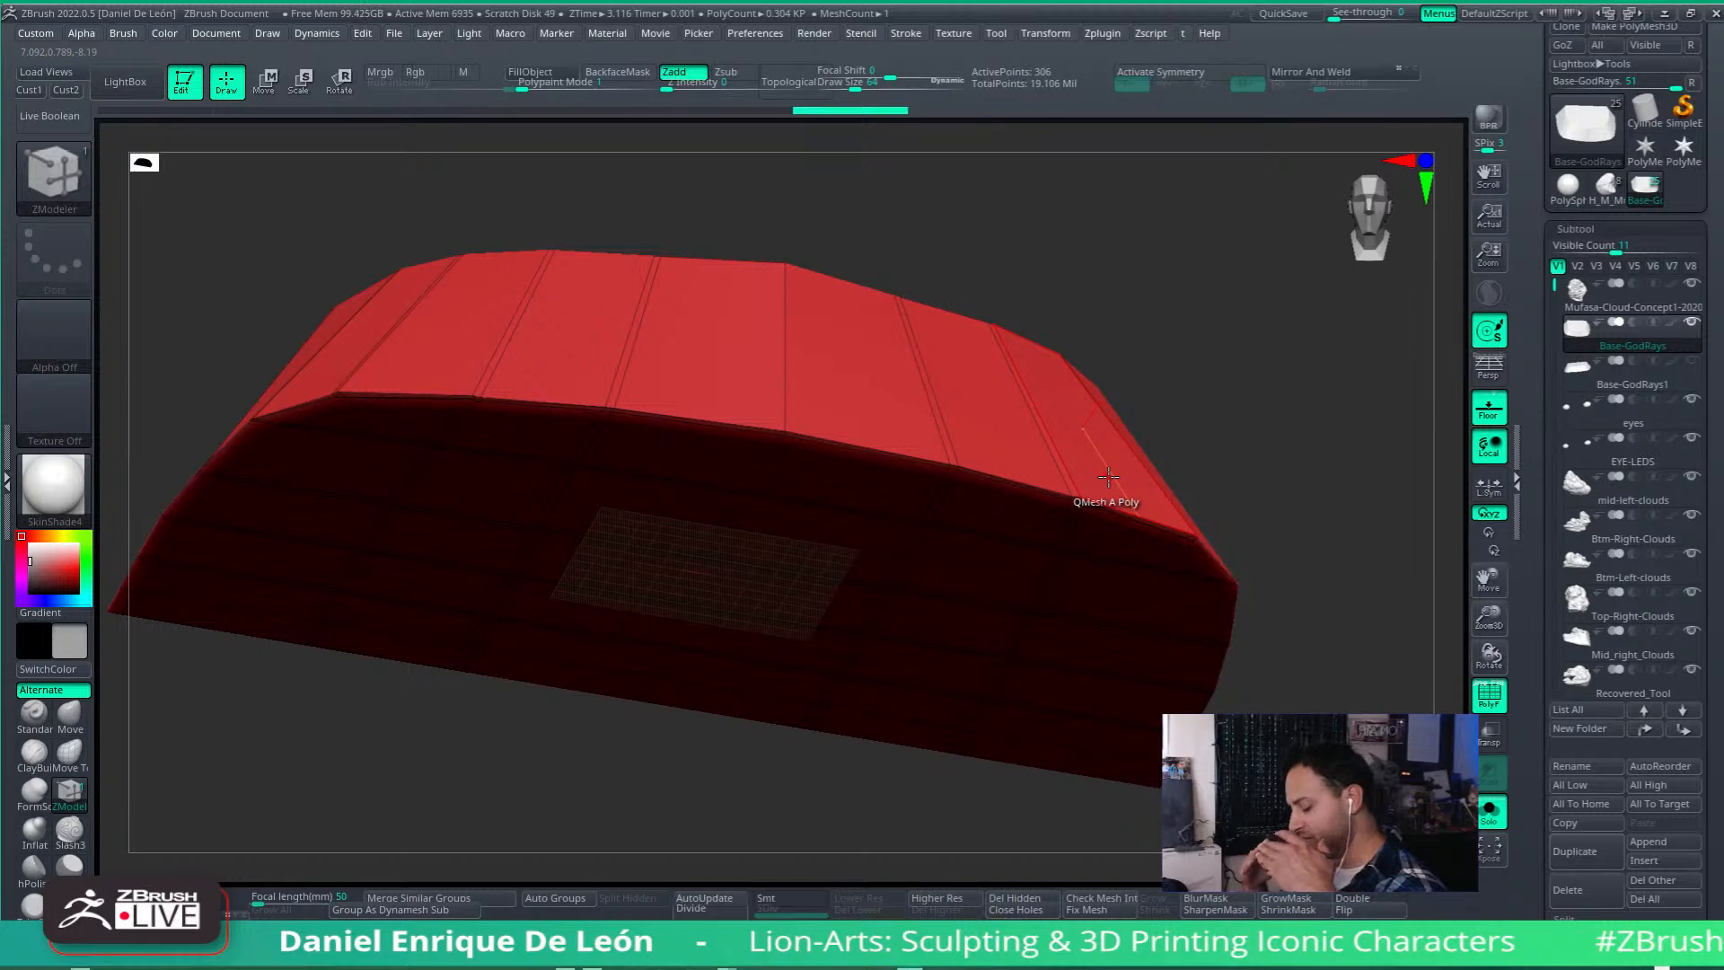
{"action": "right_click_drag", "start_coordinate": [1108, 476], "coordinate": [1179, 386]}
{"action": "right_click_drag", "start_coordinate": [1264, 633], "coordinate": [941, 470], "text": "alt"}
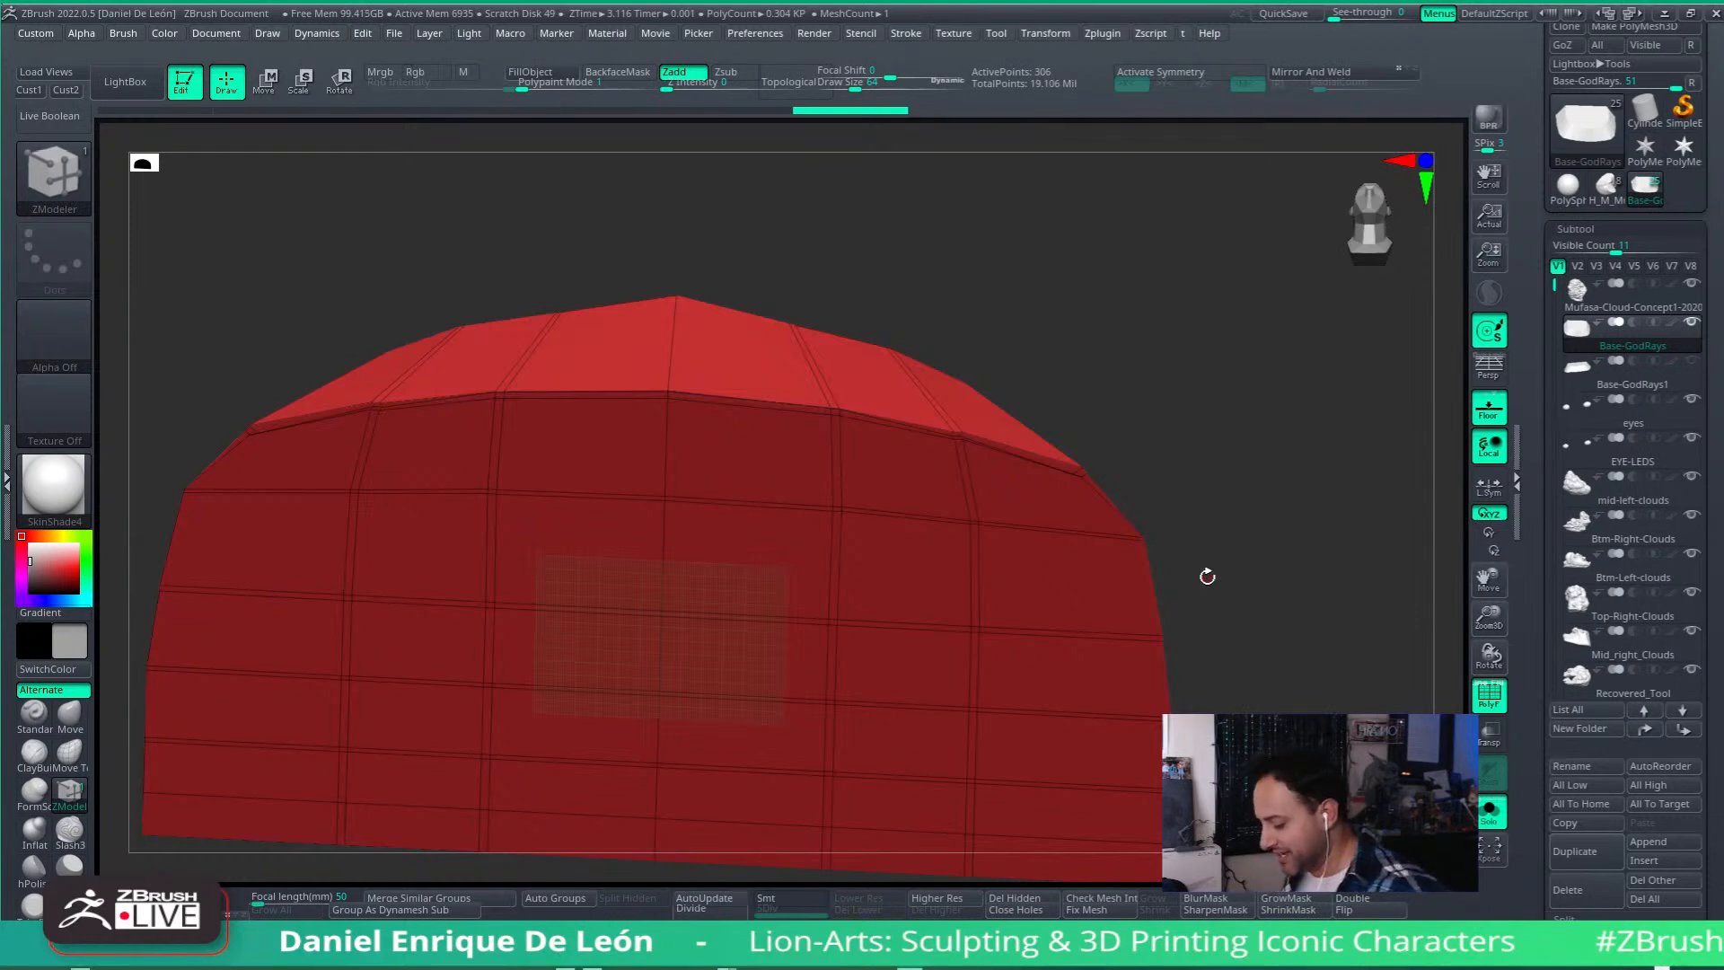
{"action": "mouse_move", "coordinate": [1101, 500]}
{"action": "right_mouse_down"}
{"action": "mouse_move", "coordinate": [1083, 384]}
{"action": "mouse_move", "coordinate": [1127, 508]}
{"action": "mouse_move", "coordinate": [1083, 418]}
{"action": "mouse_move", "coordinate": [1113, 480]}
{"action": "right_mouse_up"}
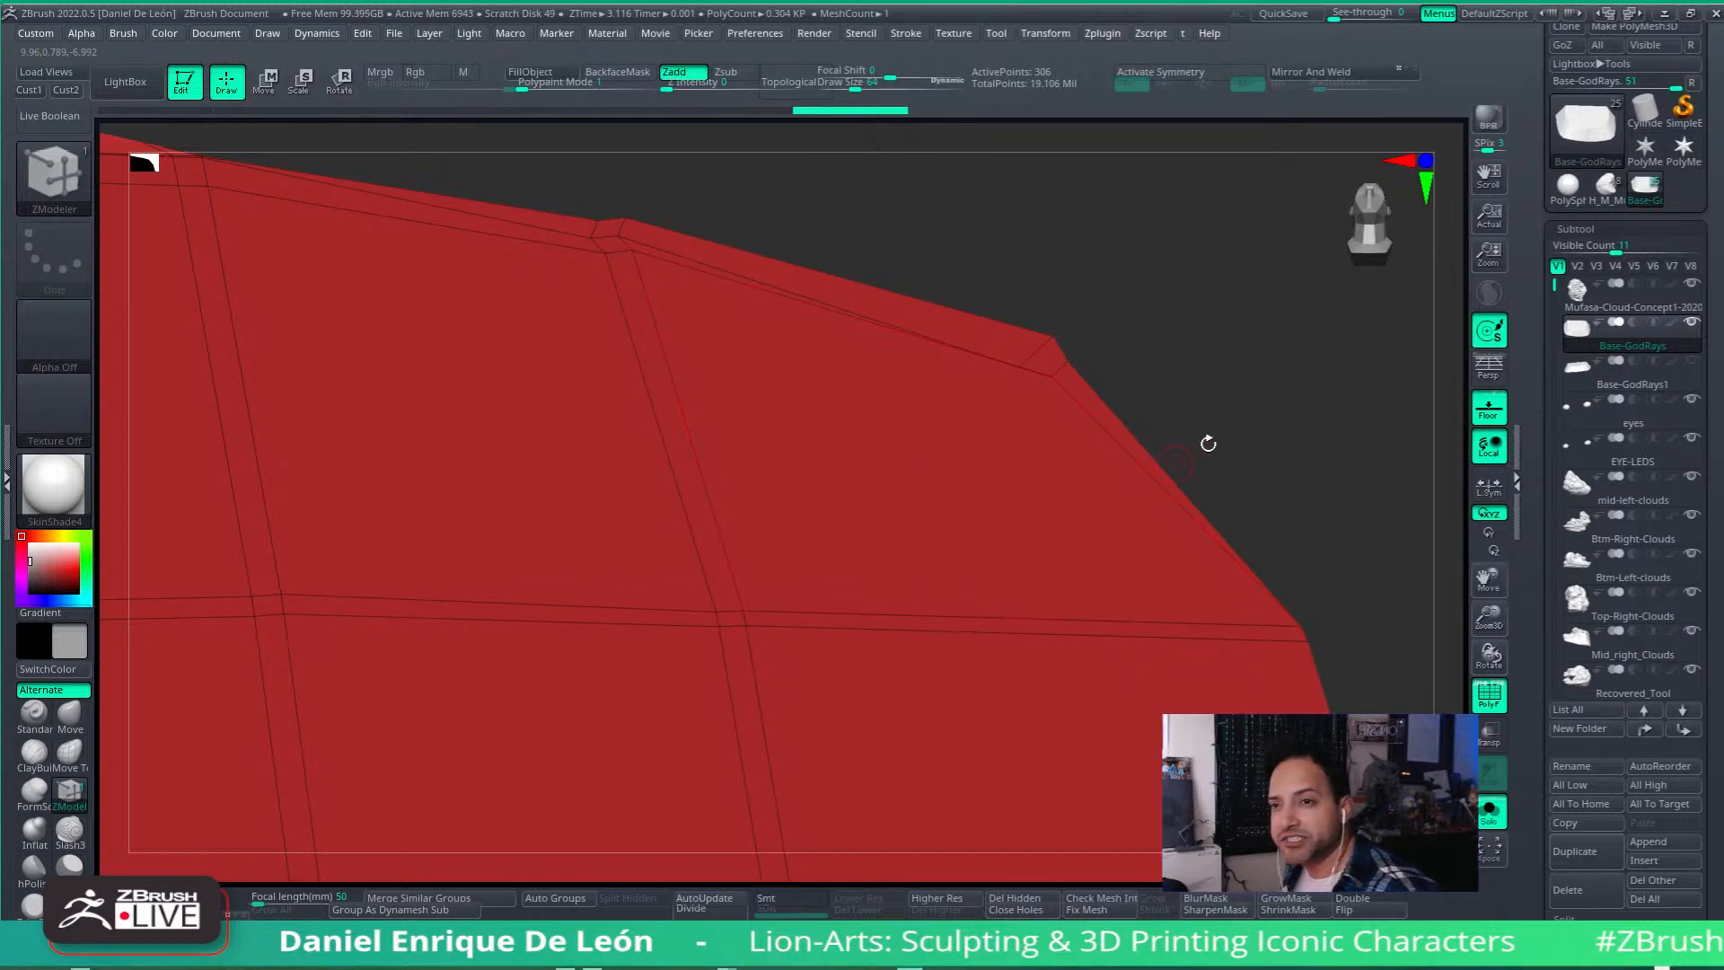
{"action": "mouse_move", "coordinate": [1577, 521]}
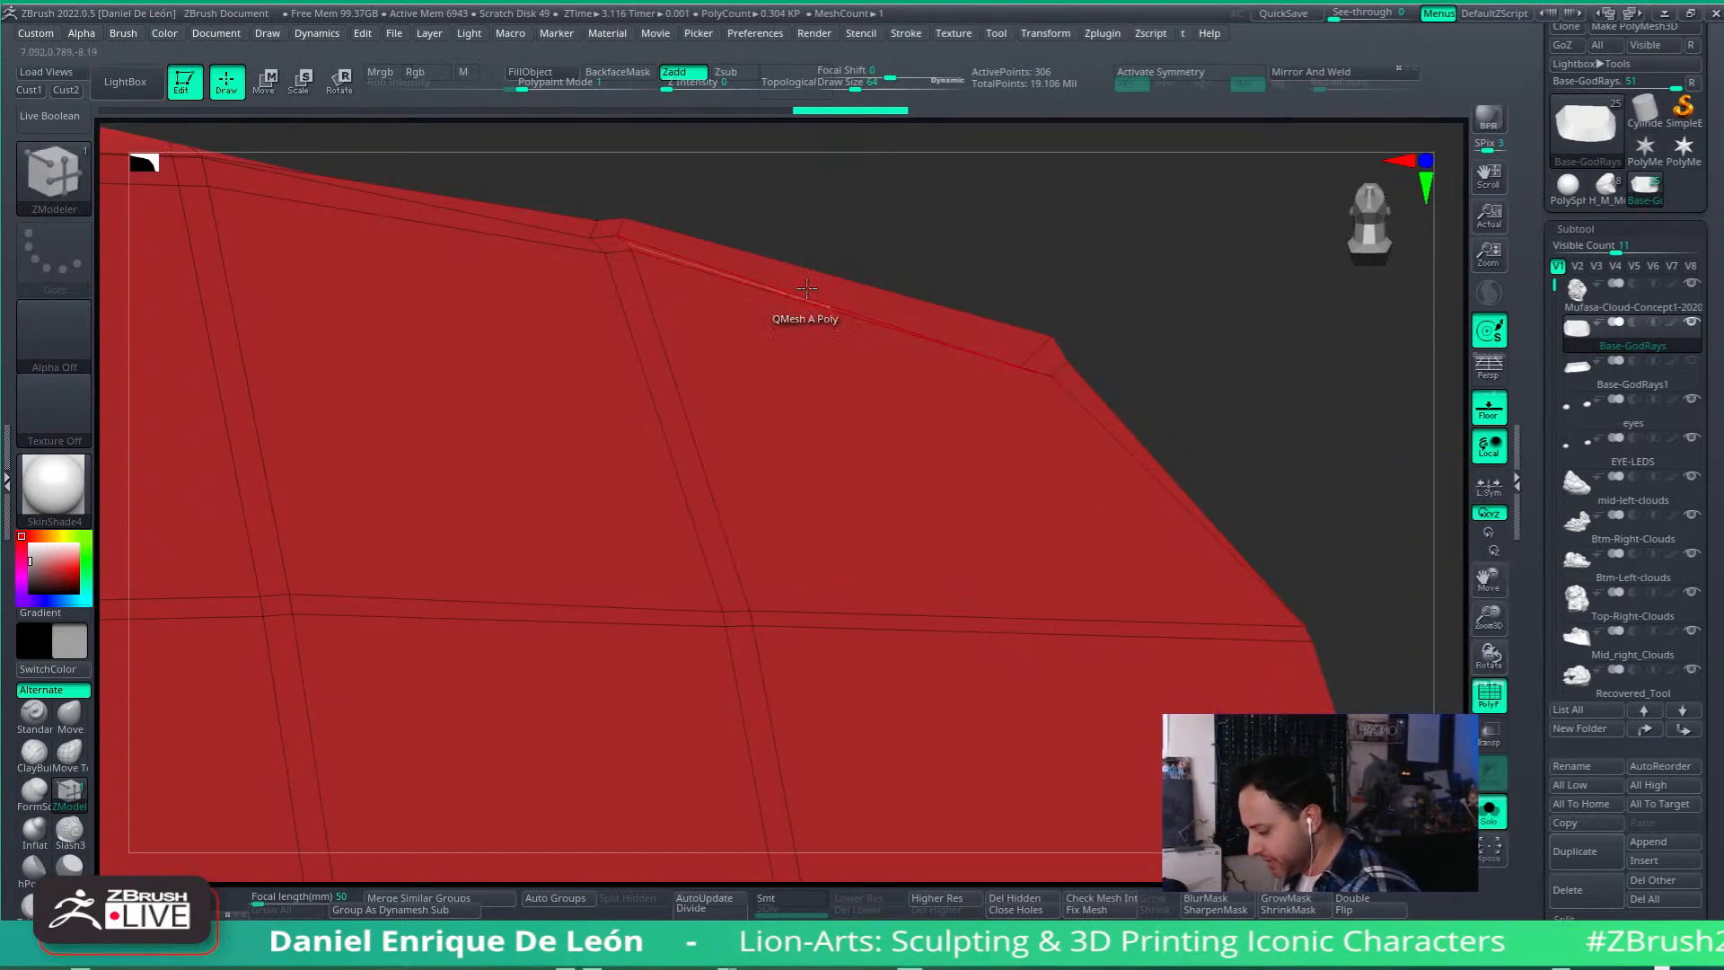
{"action": "key", "text": "ctrl"}
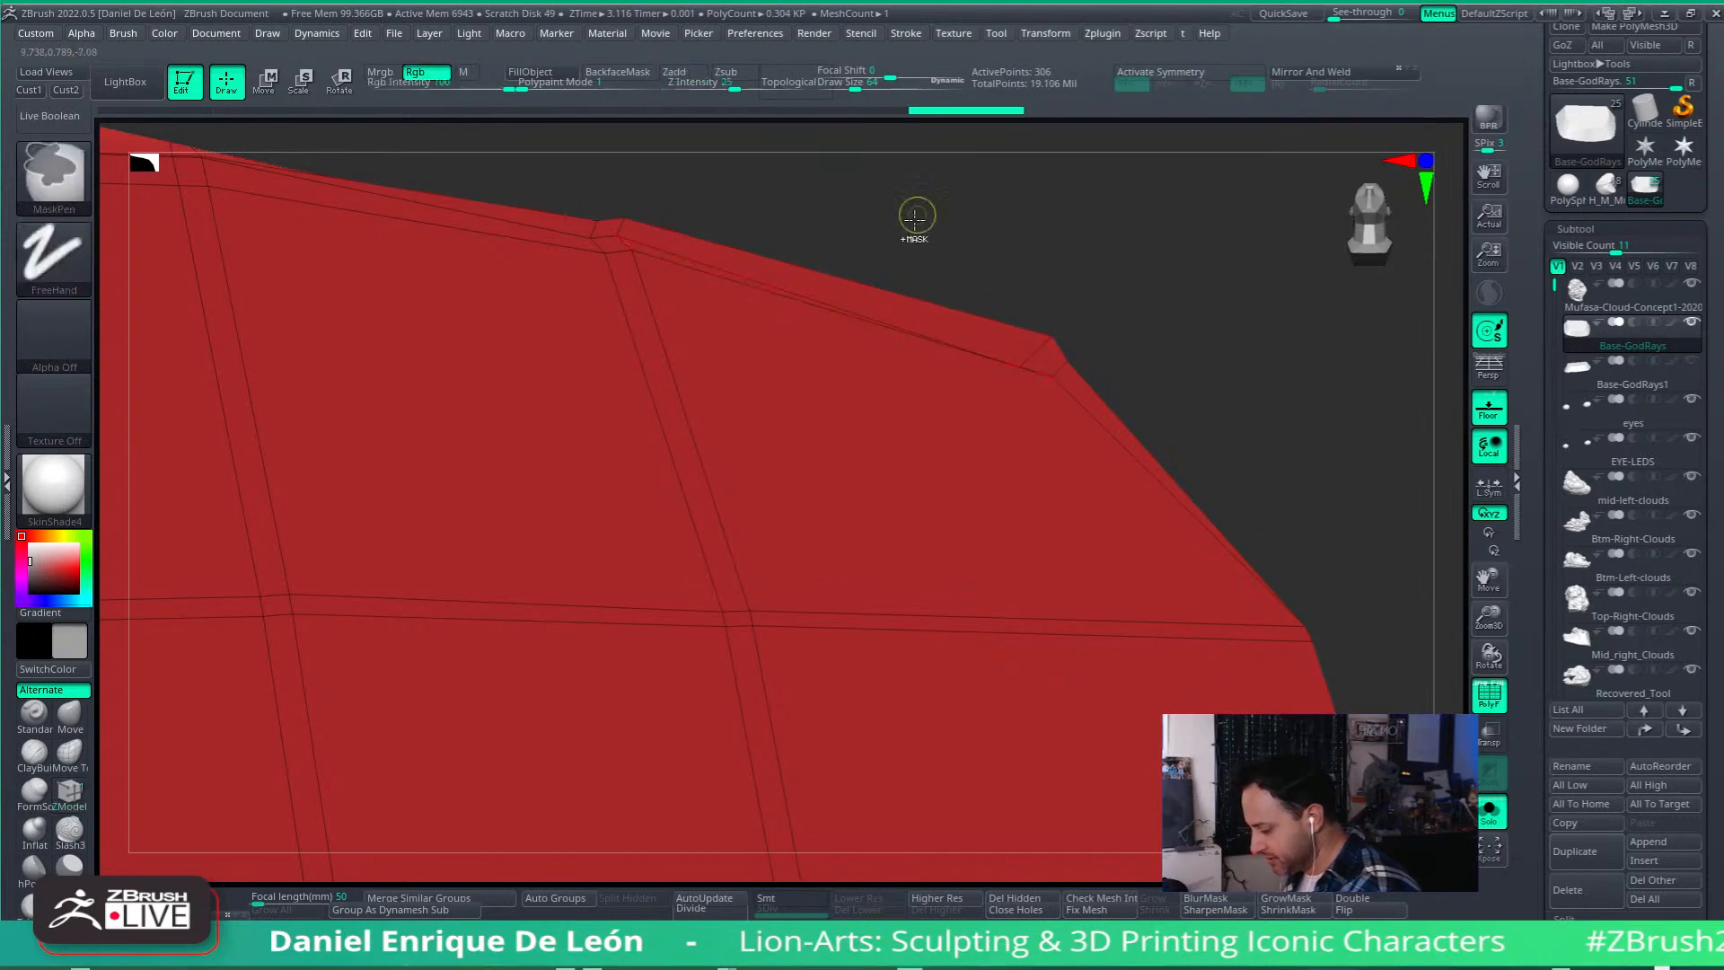
{"action": "right_click_drag", "start_coordinate": [912, 338], "coordinate": [983, 378], "text": "ctrl"}
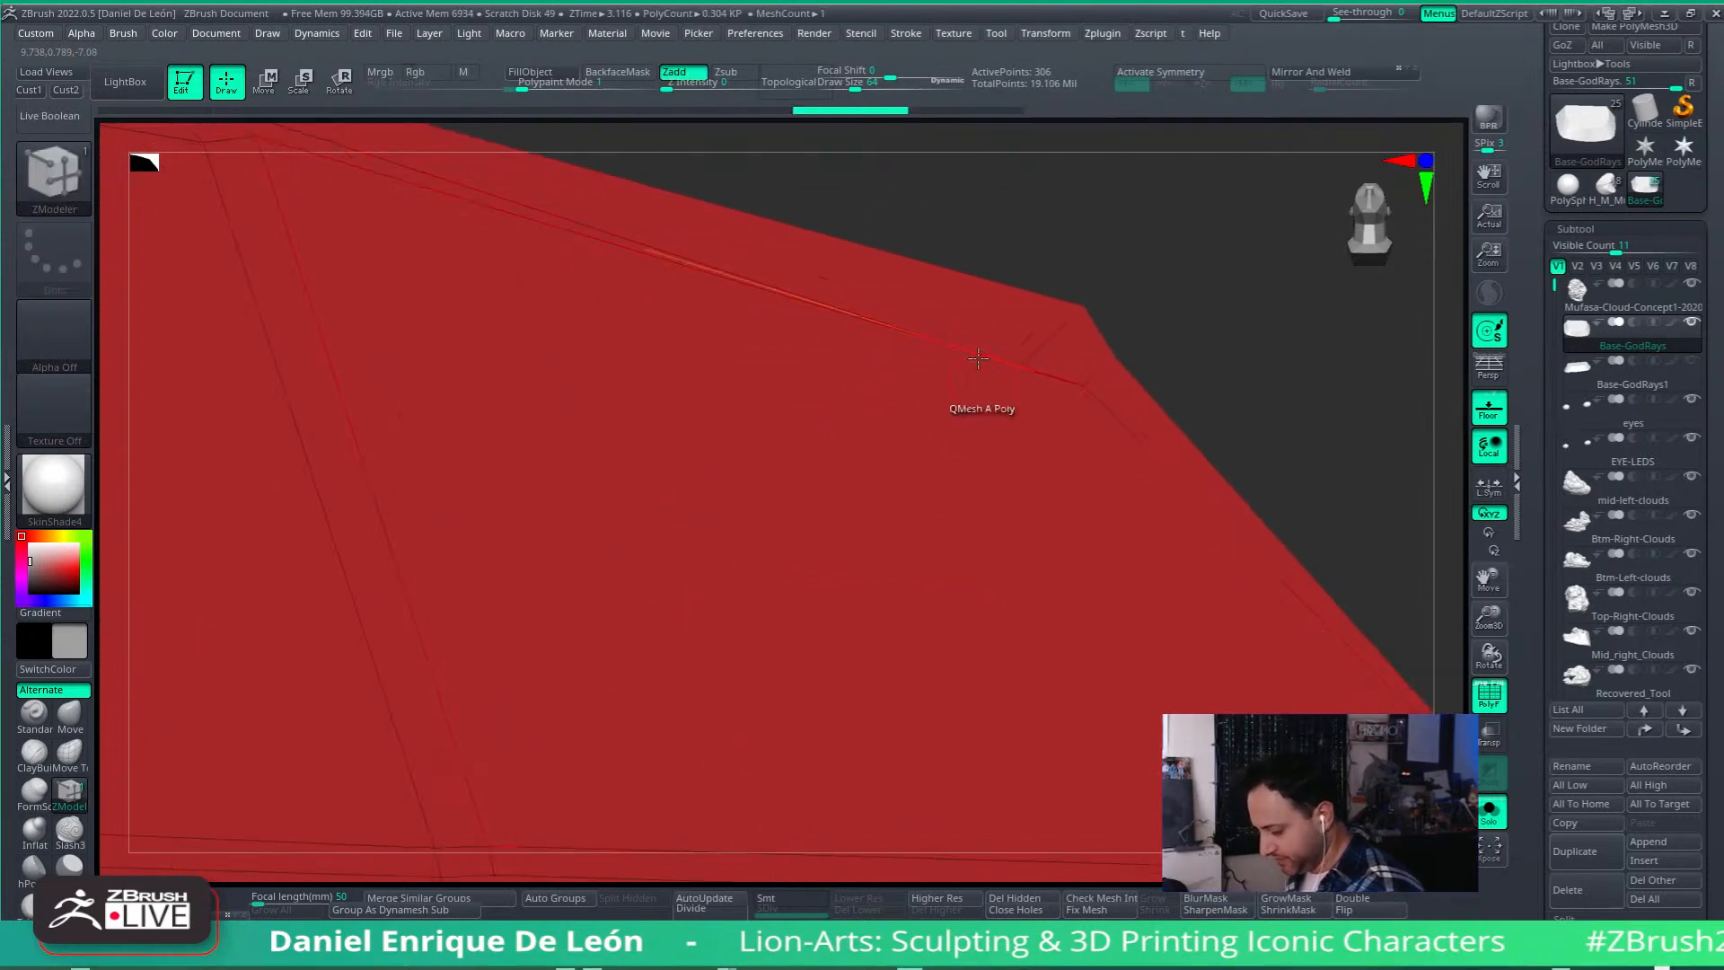
{"action": "right_click_drag", "start_coordinate": [791, 368], "coordinate": [998, 537]}
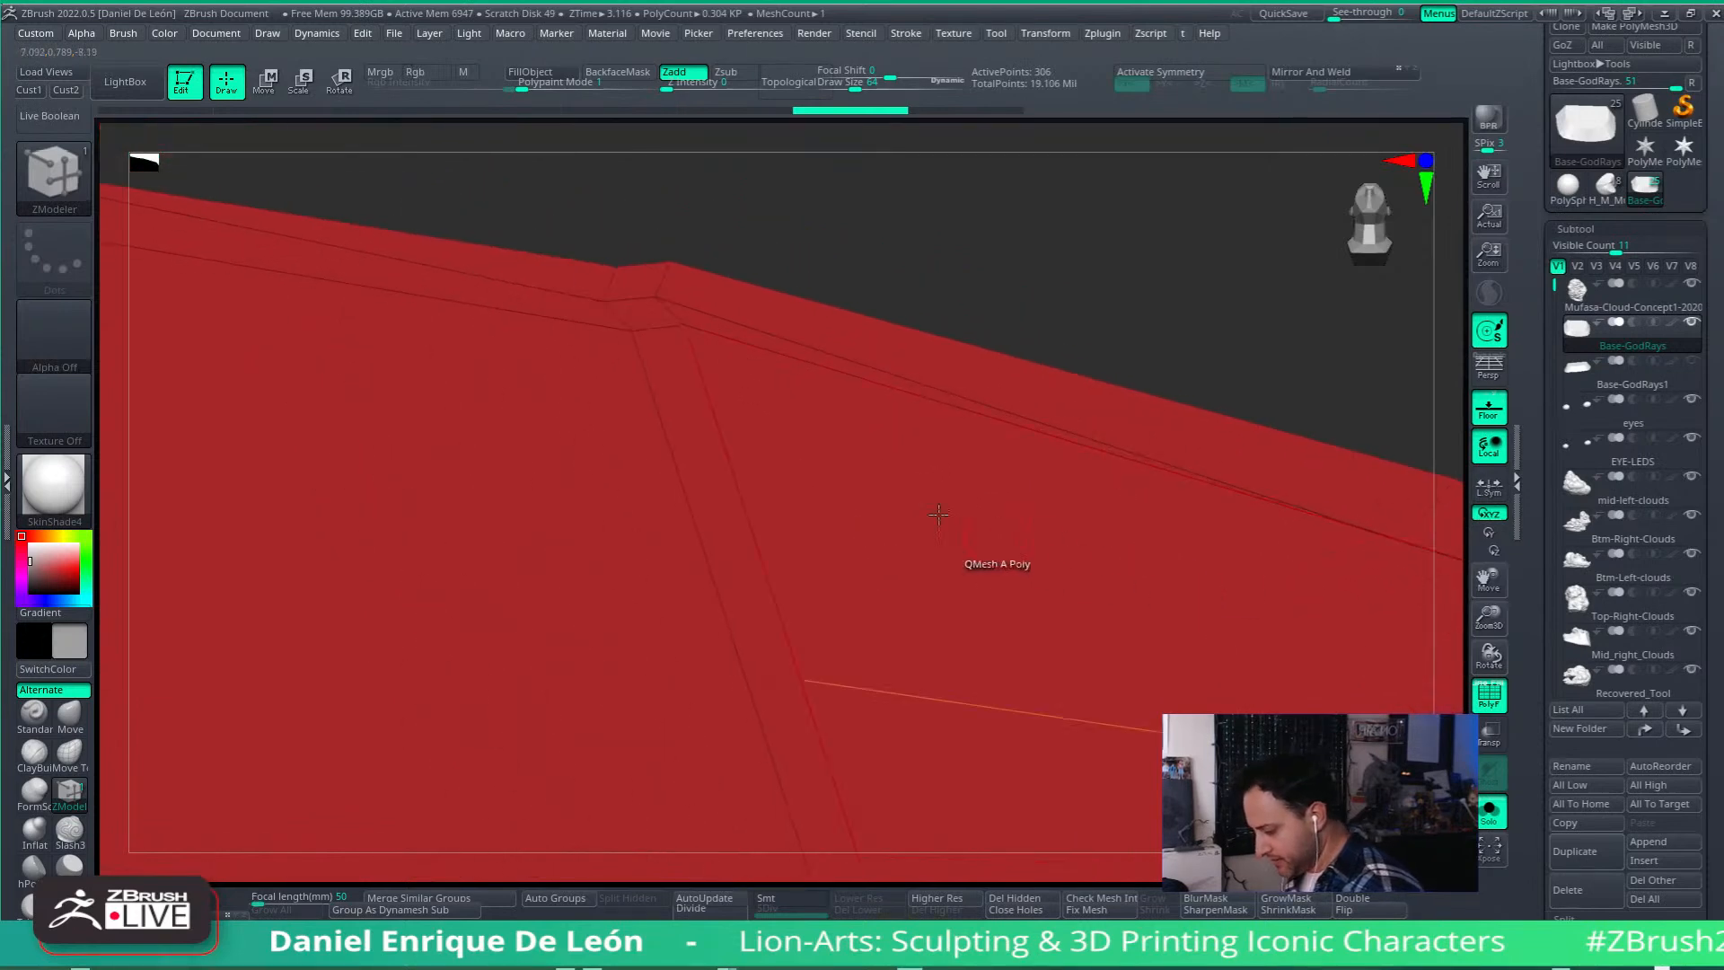
Step: Delete the redundant edge loop beside the bevelled corner of the base's underside and compare the mesh with the loop restored and removed
{"action": "key", "text": "space"}
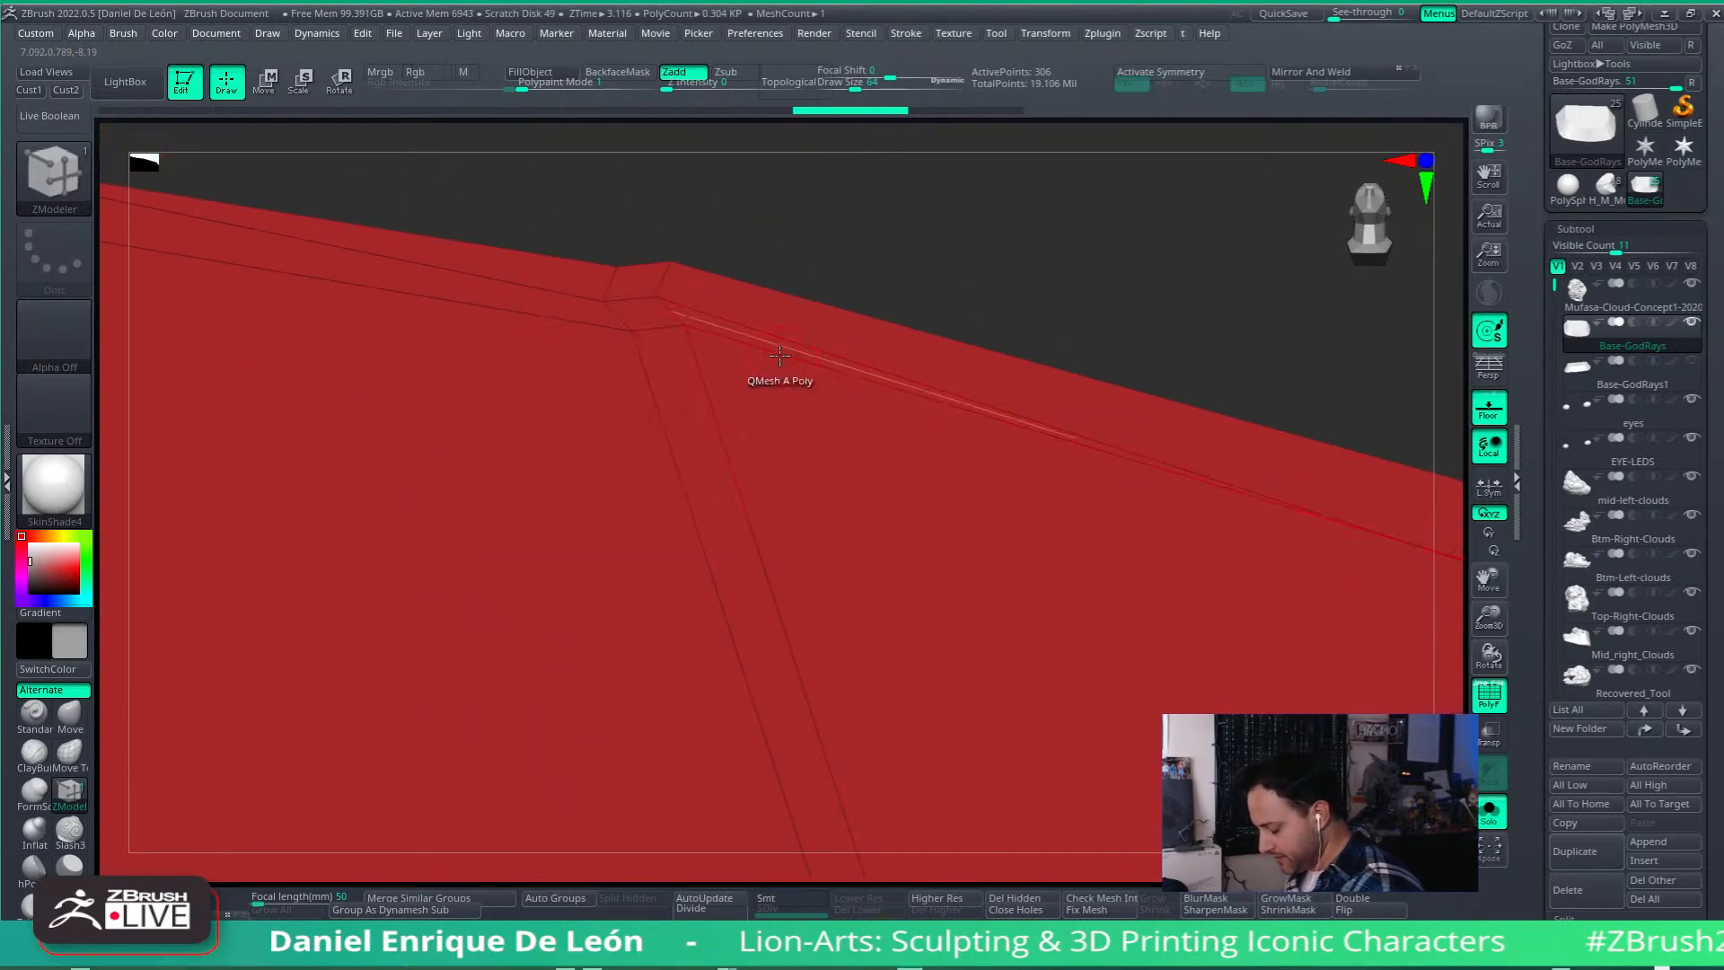
{"action": "left_click", "coordinate": [788, 343], "text": "alt"}
{"action": "right_click_drag", "start_coordinate": [1078, 690], "coordinate": [1236, 581], "text": "ctrl"}
{"action": "right_click_drag", "start_coordinate": [1131, 569], "coordinate": [1095, 677]}
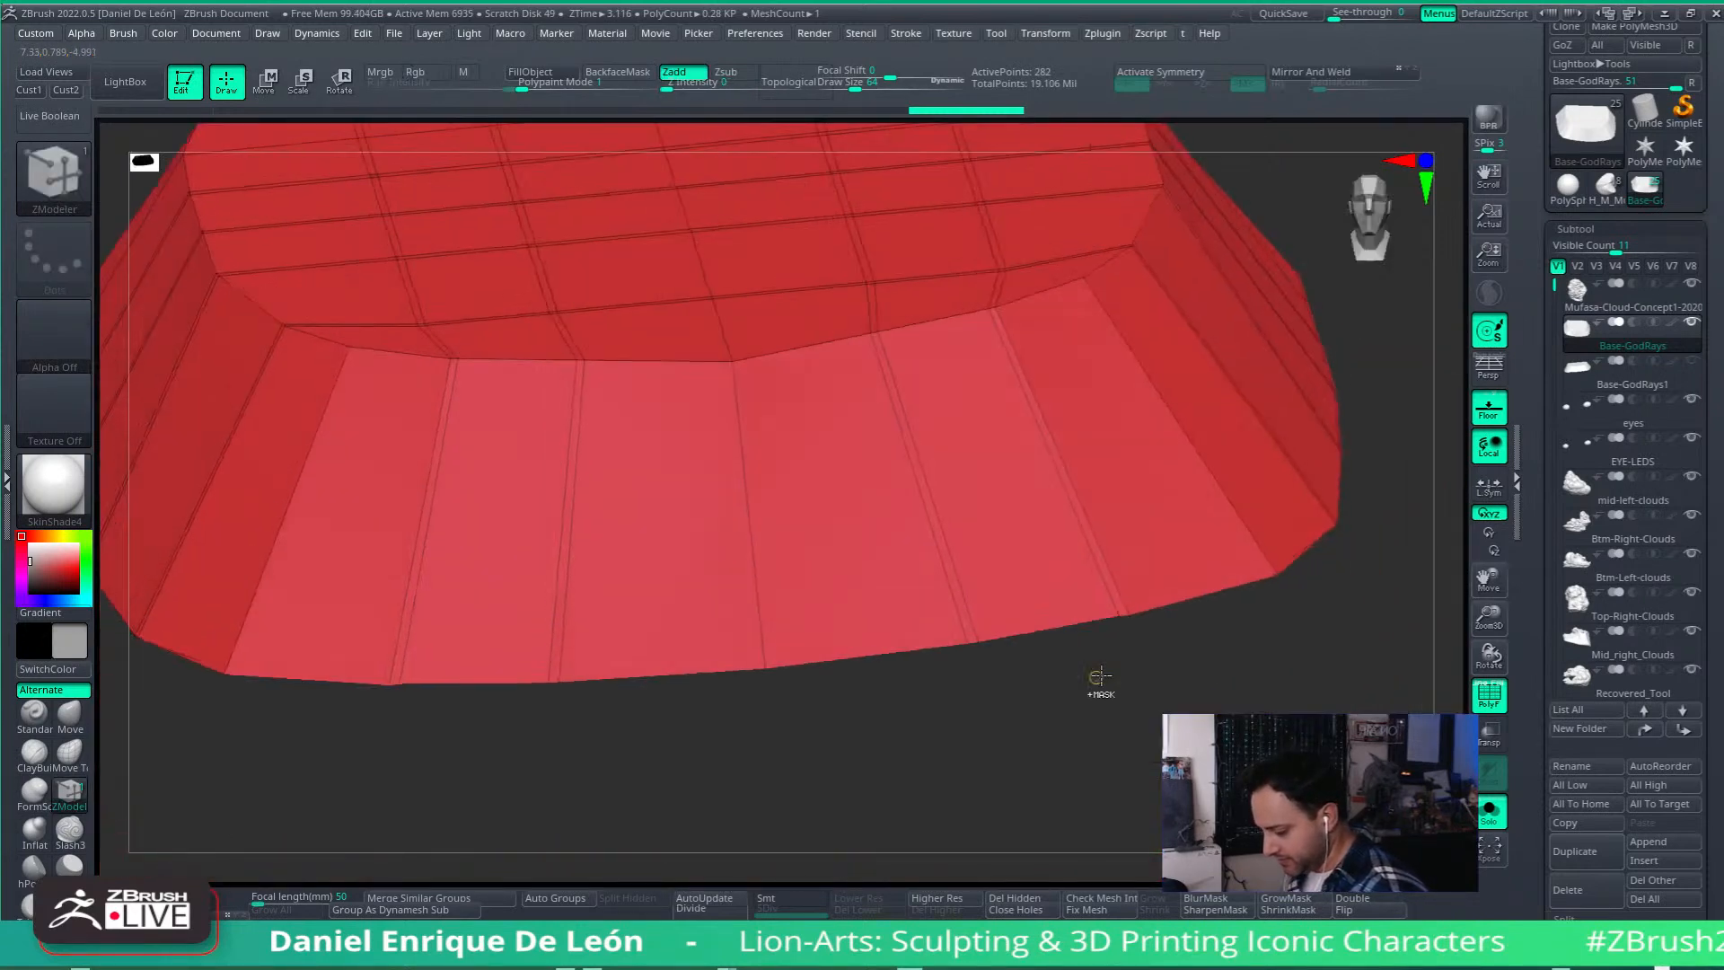
{"action": "key", "text": "ctrl+z"}
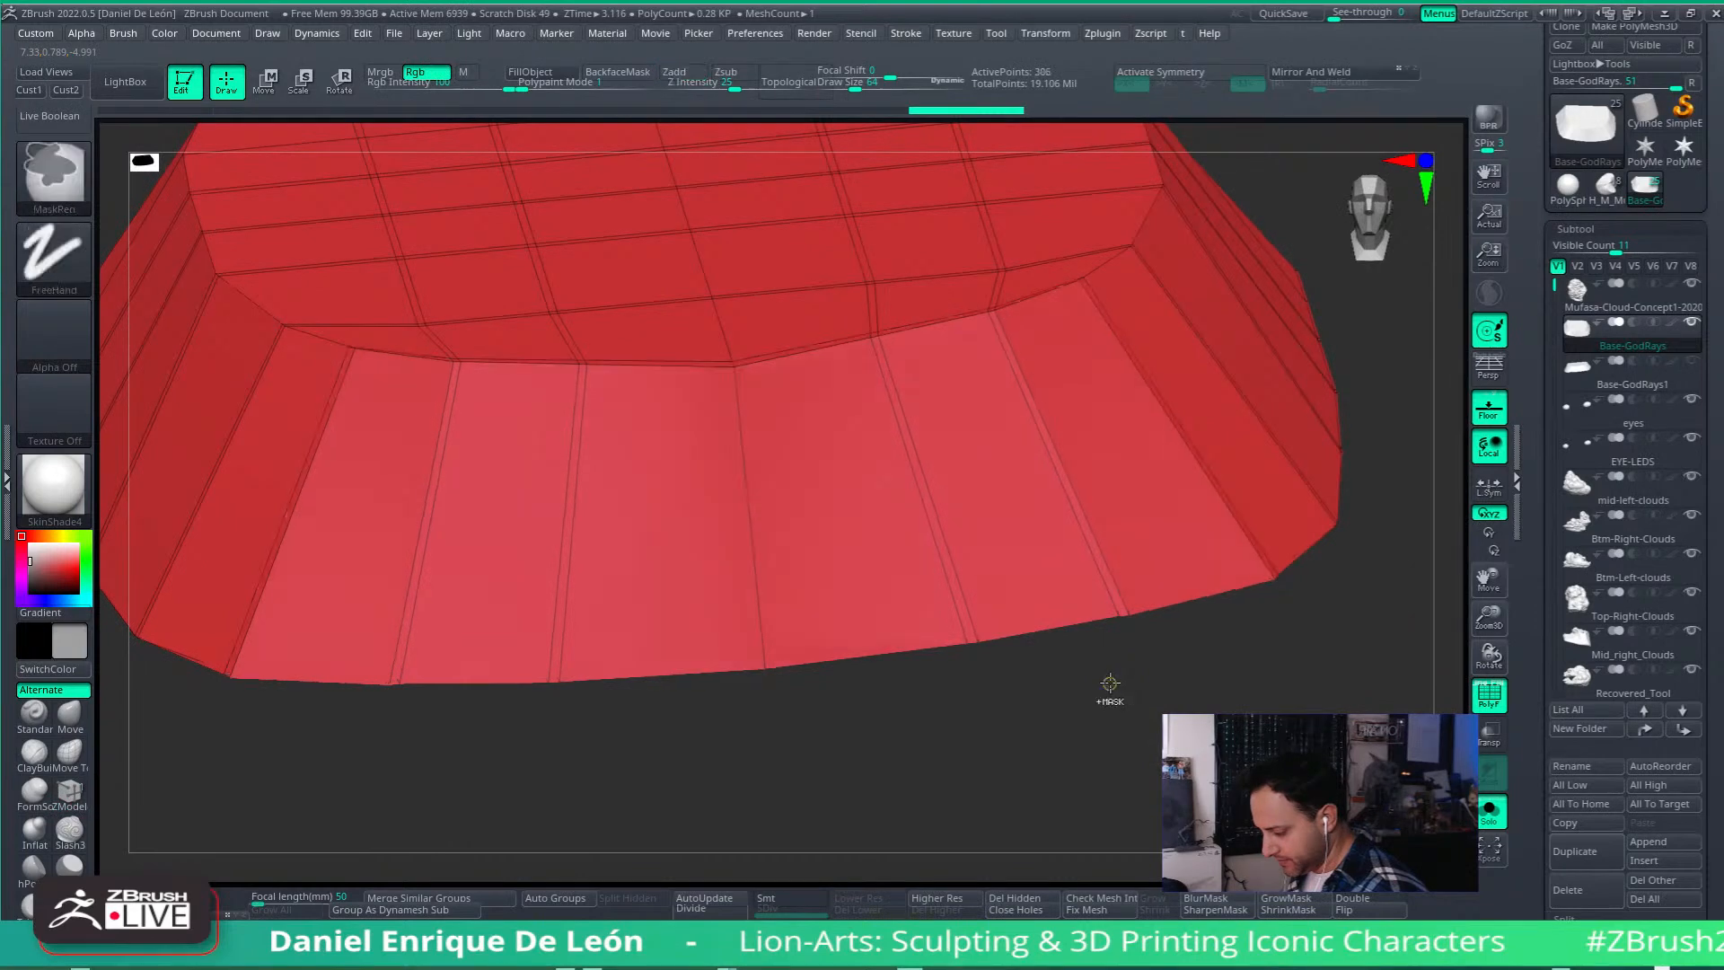
{"action": "key", "text": "ctrl+shift+z"}
{"action": "right_click_drag", "start_coordinate": [1110, 682], "coordinate": [1154, 344]}
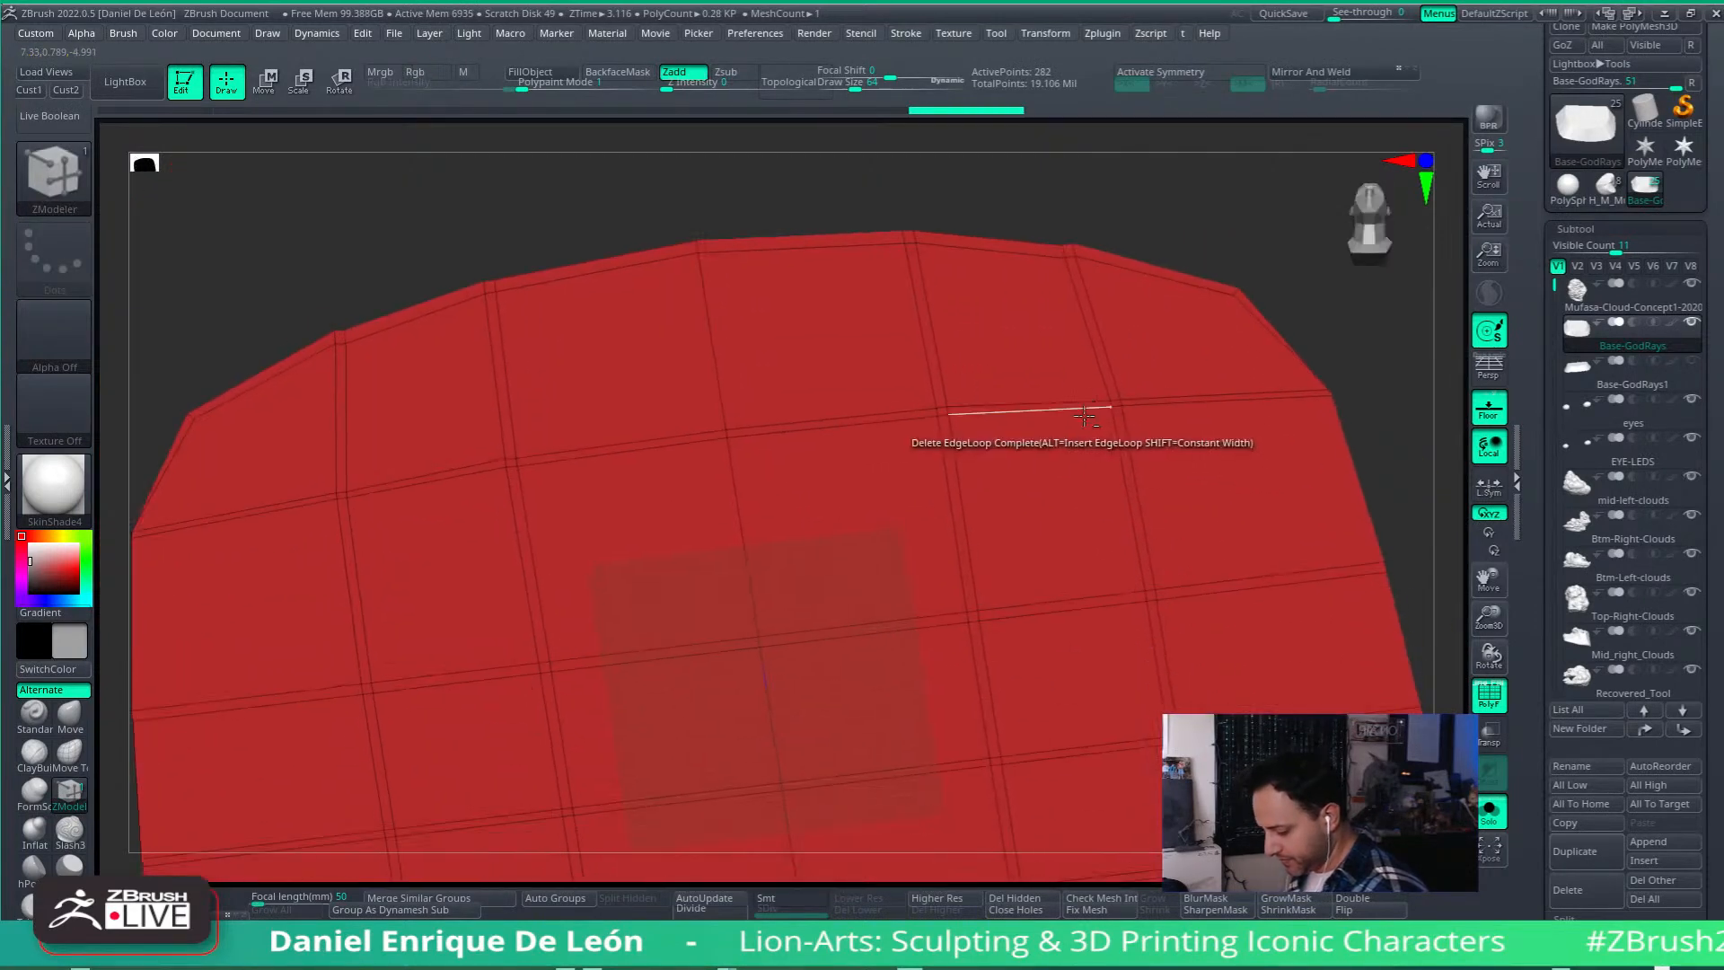
Step: Delete the doubled edge loops running crosswise over the base's underside with EdgeLoop Complete
{"action": "left_click", "coordinate": [1032, 403]}
{"action": "right_click_drag", "start_coordinate": [1097, 701], "coordinate": [1089, 385]}
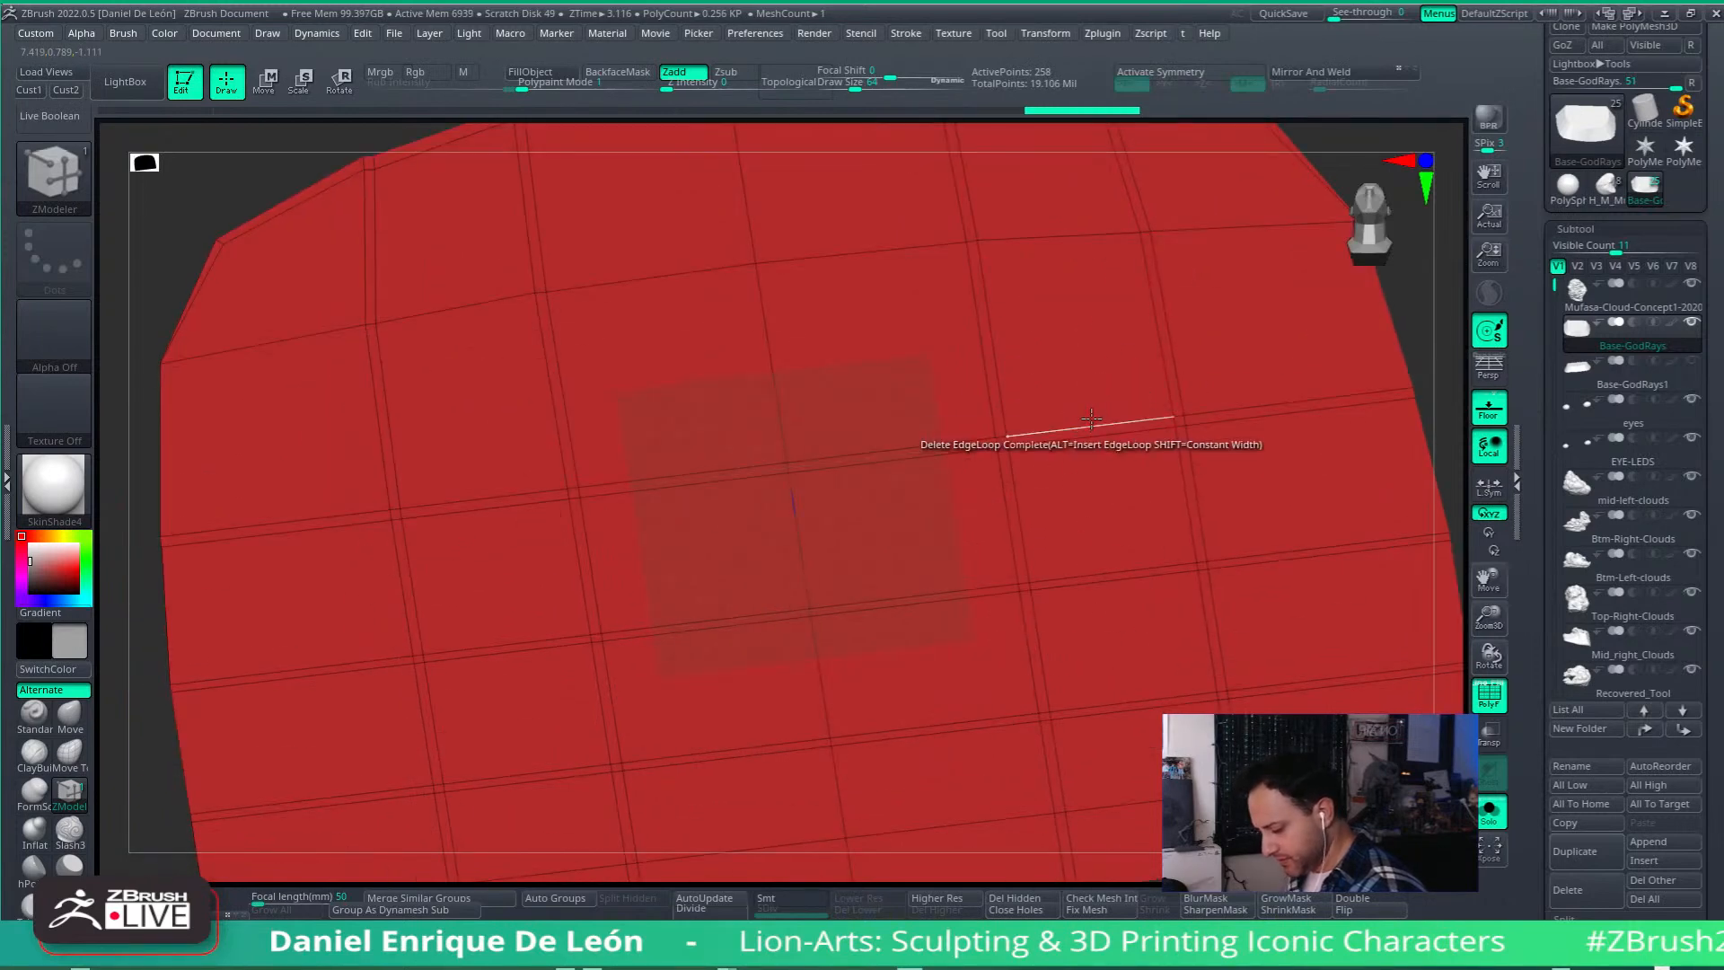
{"action": "left_click", "coordinate": [1094, 571]}
{"action": "right_click_drag", "start_coordinate": [1093, 571], "coordinate": [1077, 296]}
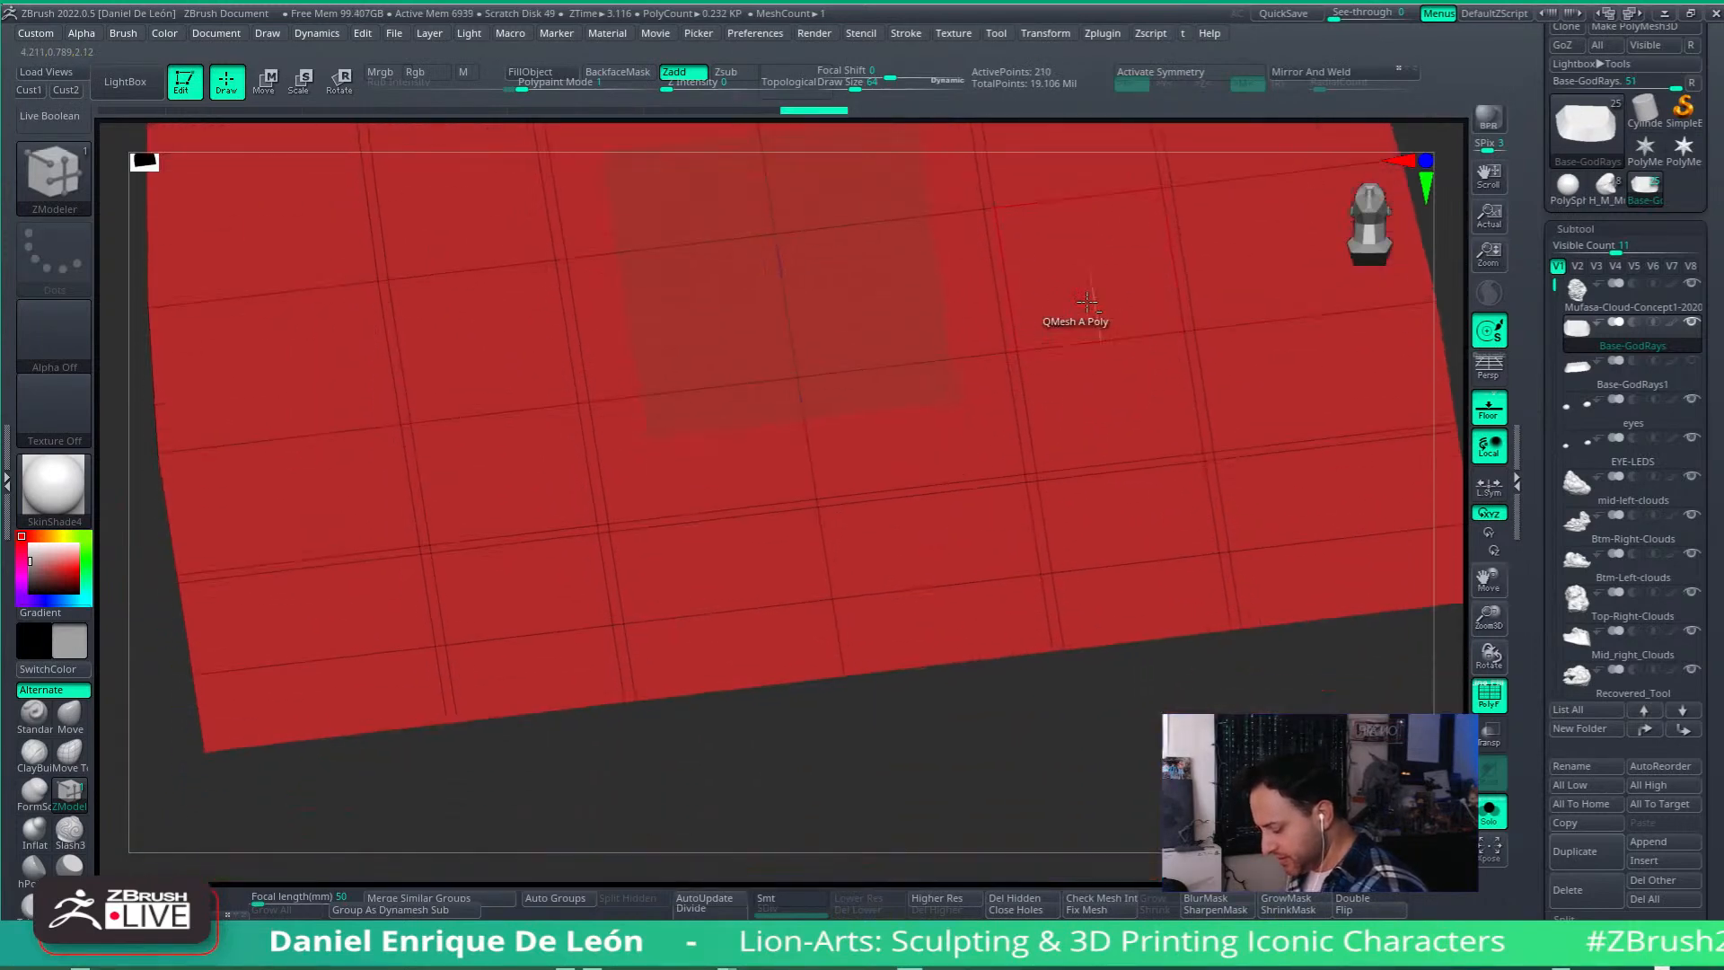
{"action": "left_click", "coordinate": [1093, 472]}
{"action": "right_click_drag", "start_coordinate": [1105, 501], "coordinate": [1135, 516]}
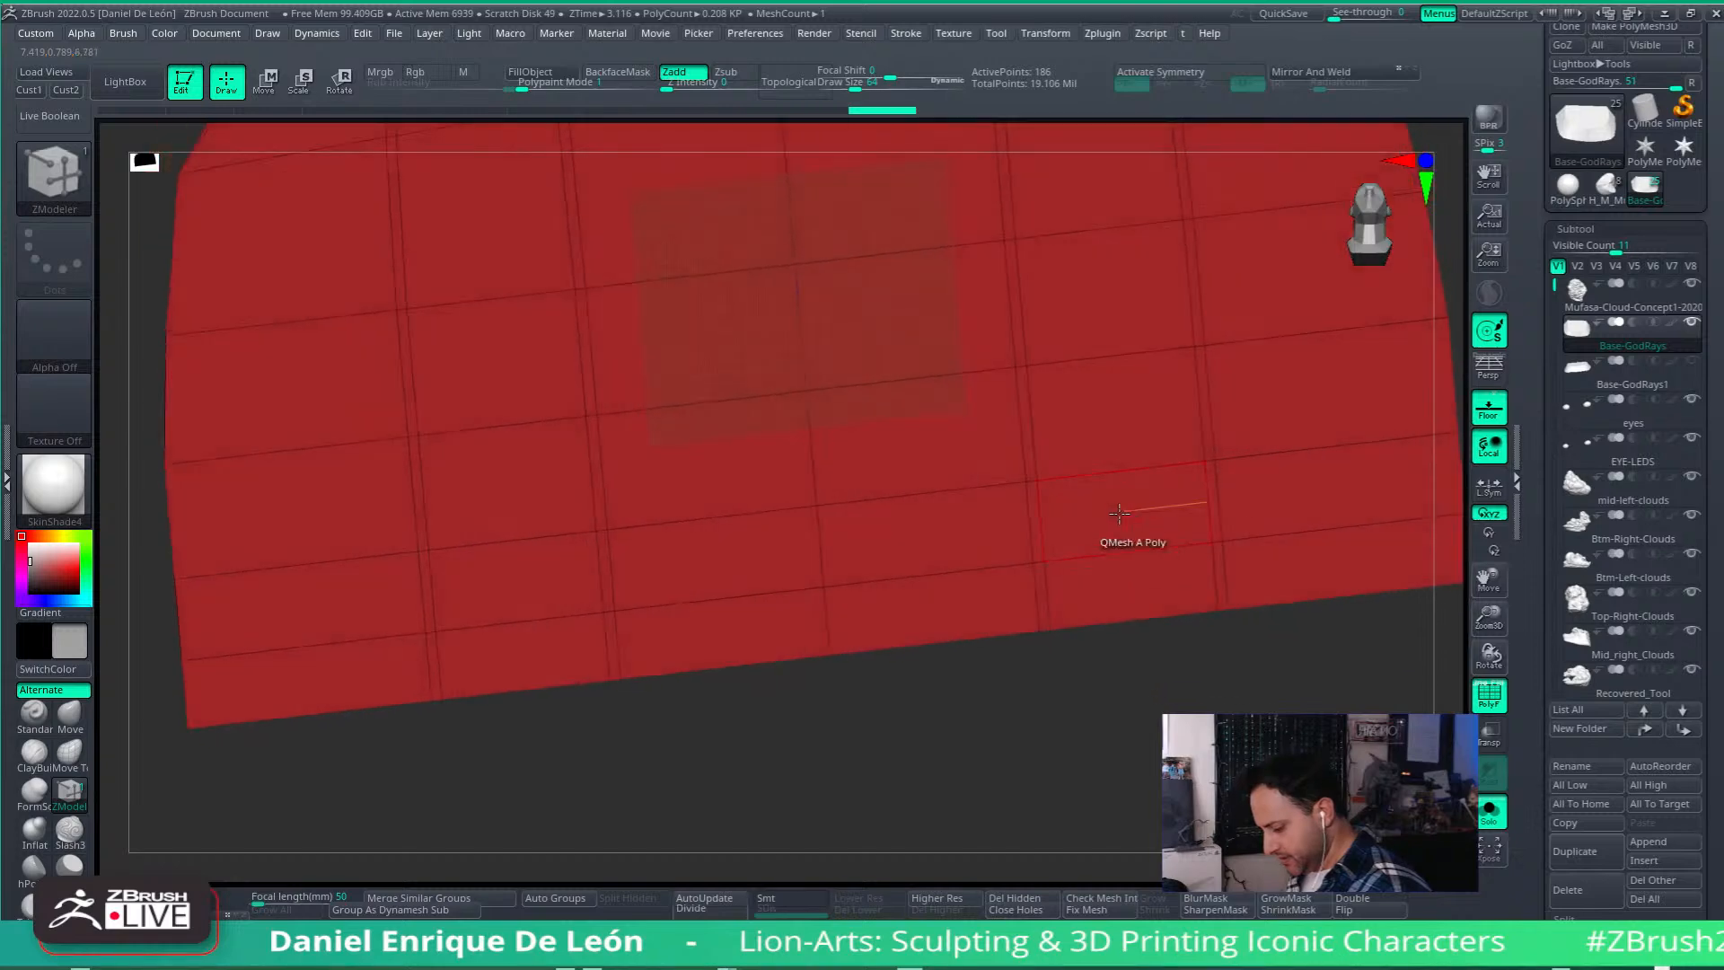
Step: Delete the remaining doubled edge loops running front to back across the base's underside
{"action": "left_click", "coordinate": [1196, 366]}
{"action": "right_click_drag", "start_coordinate": [1197, 365], "coordinate": [1156, 608]}
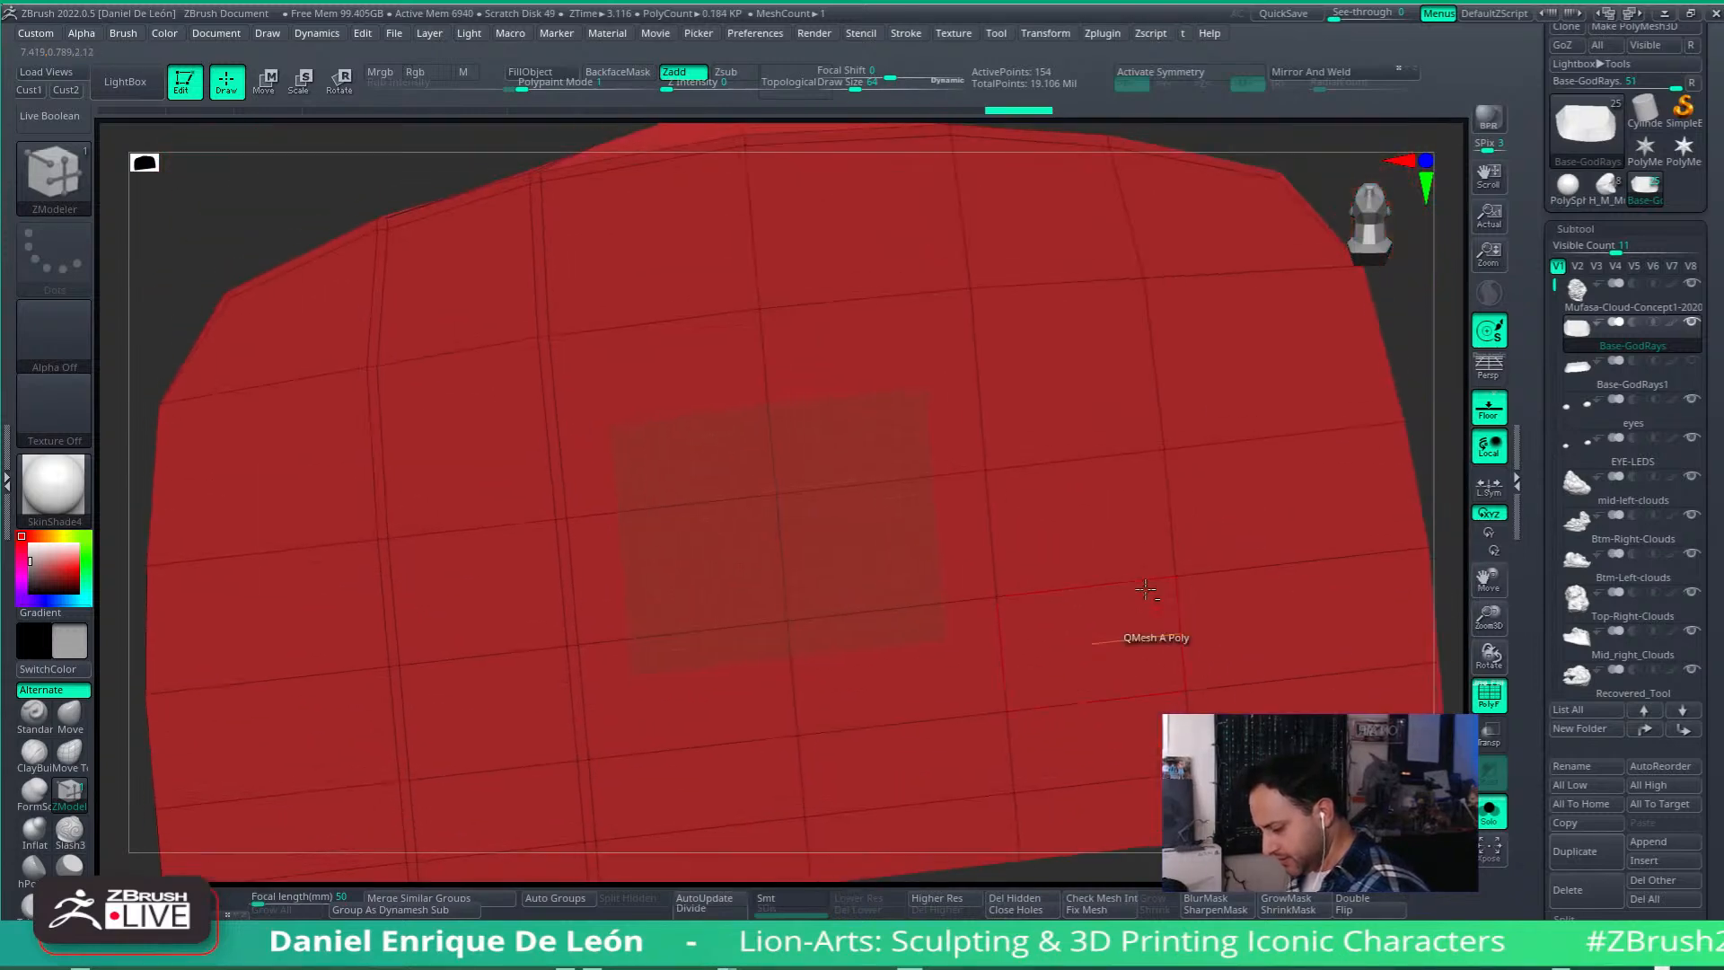
{"action": "right_click_drag", "start_coordinate": [1067, 546], "coordinate": [1308, 472], "text": "alt"}
{"action": "left_click", "coordinate": [786, 384]}
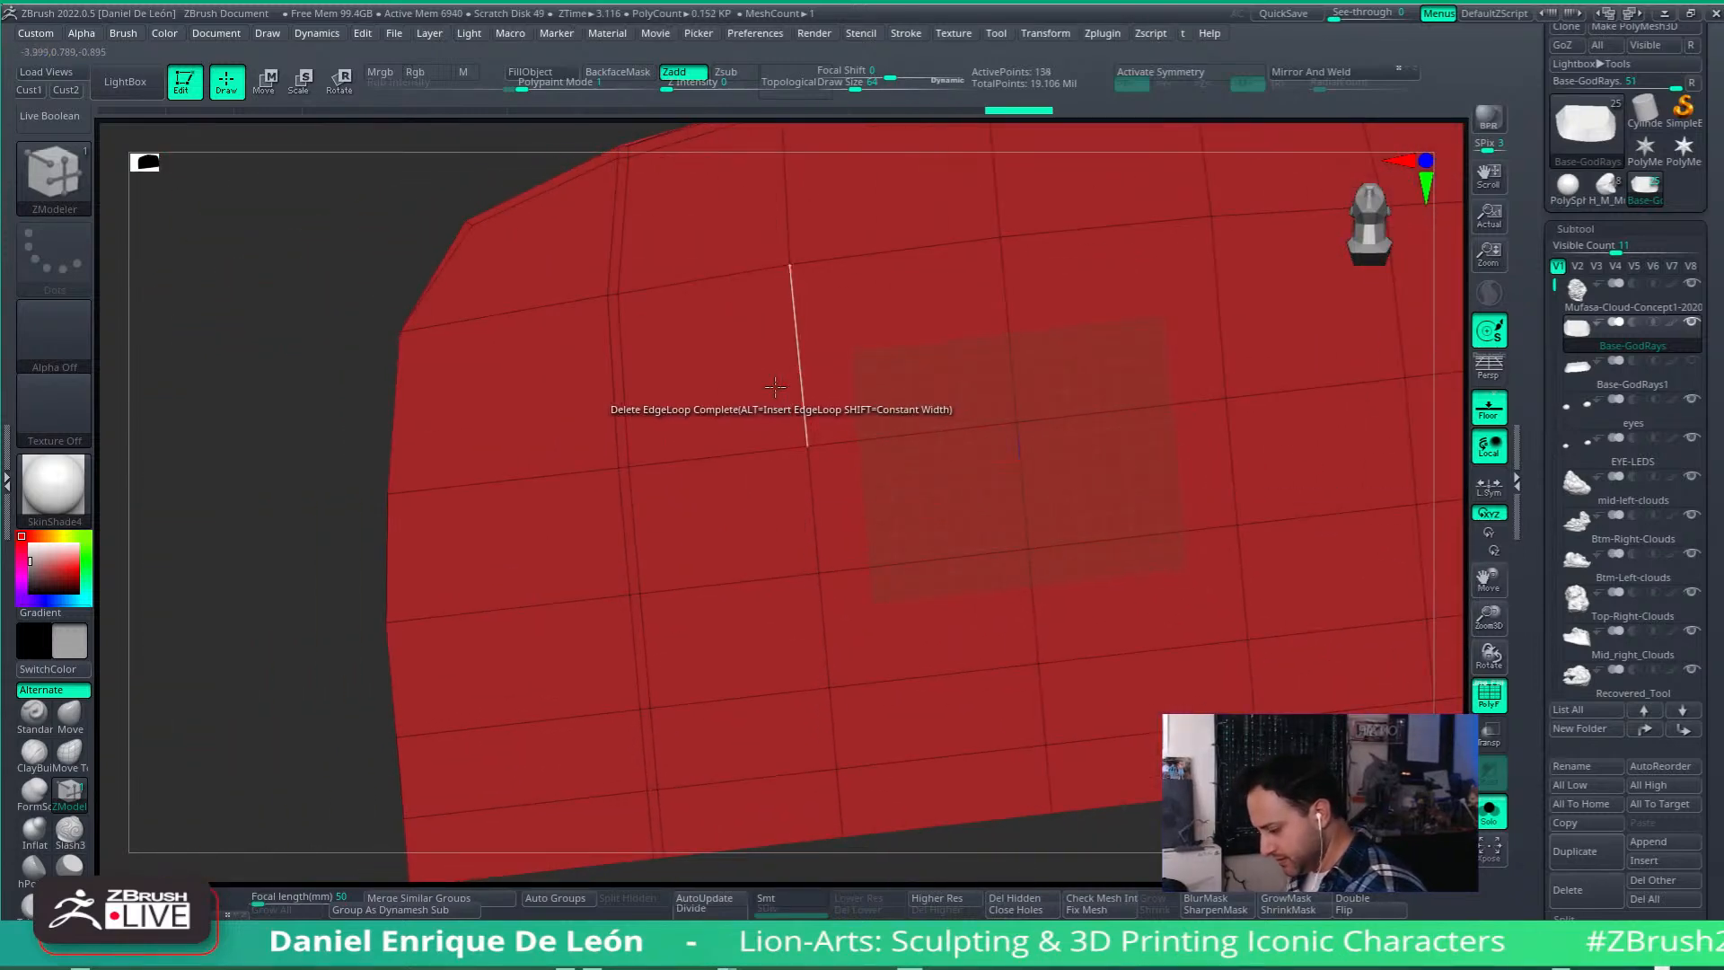
{"action": "left_click", "coordinate": [610, 417]}
{"action": "right_click_drag", "start_coordinate": [616, 422], "coordinate": [1171, 597]}
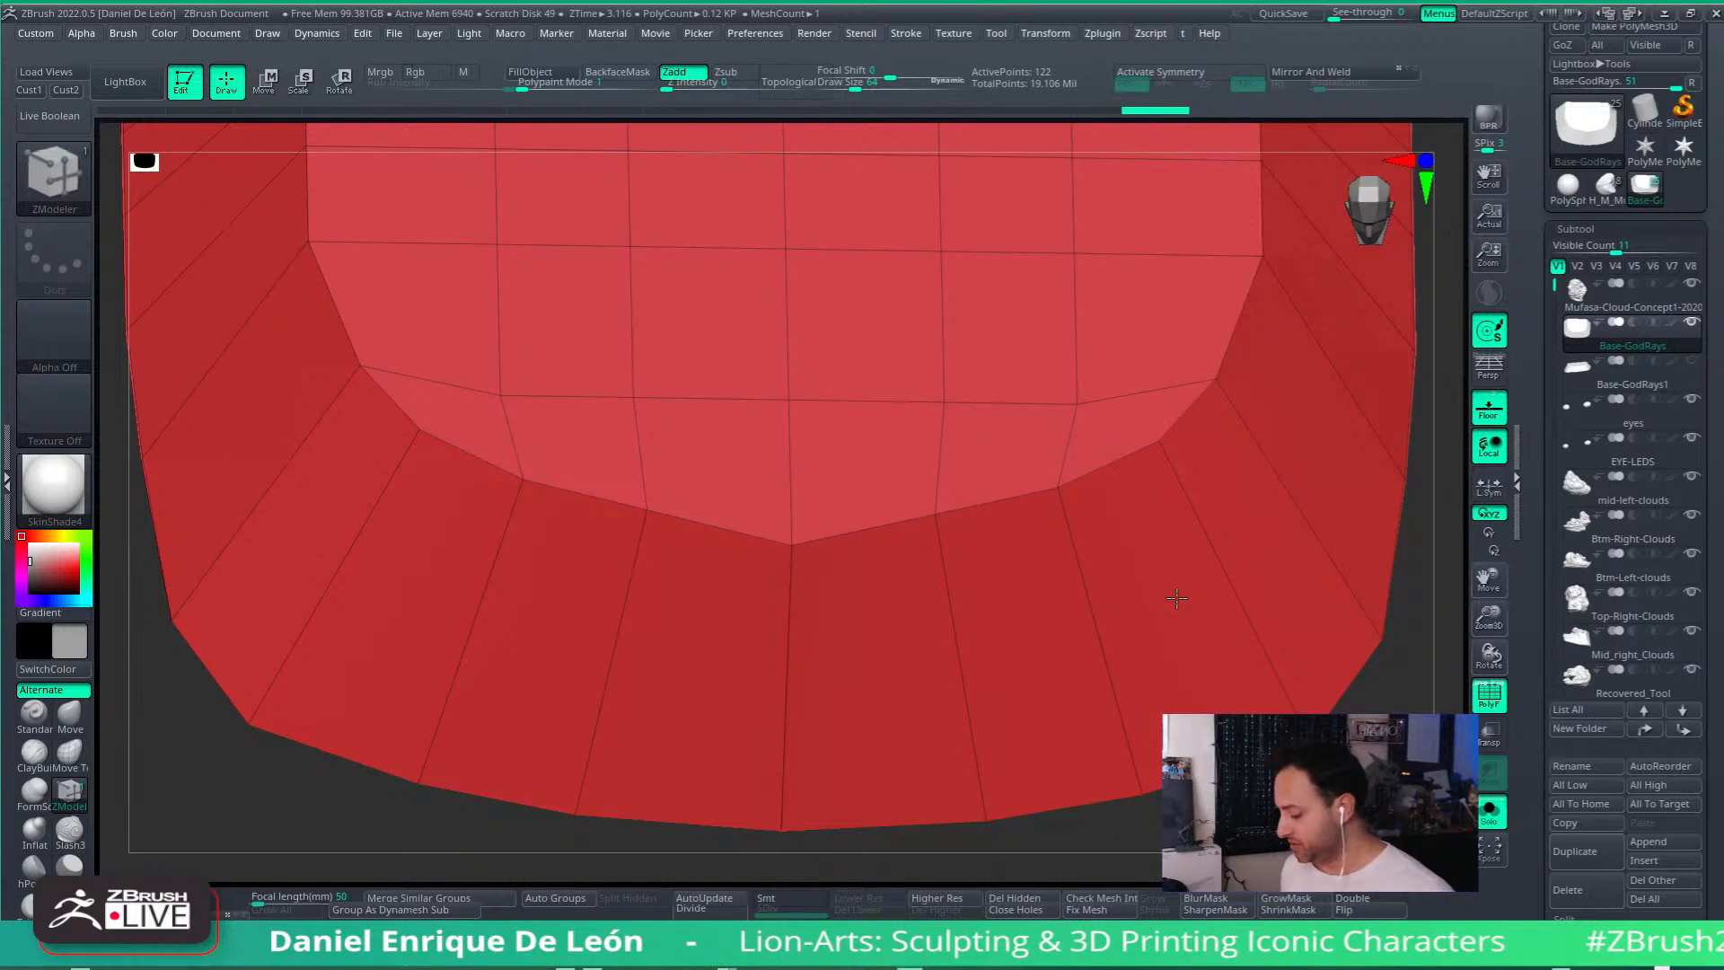
{"action": "right_click_drag", "start_coordinate": [1176, 598], "coordinate": [1187, 601]}
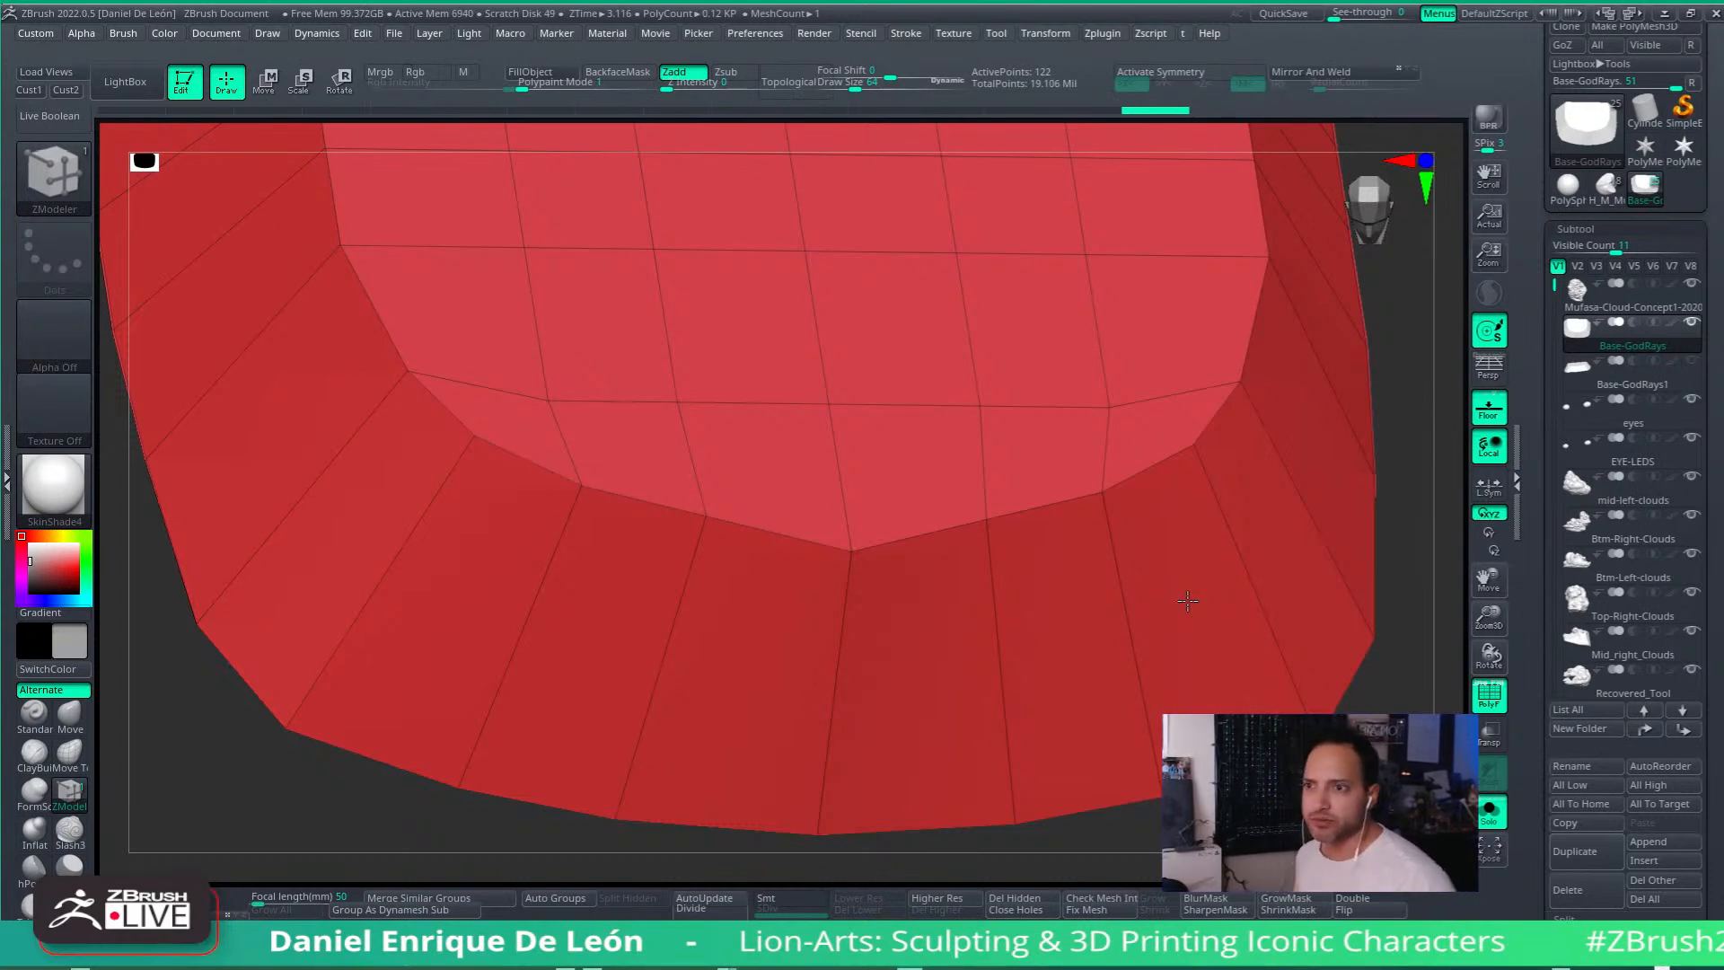
{"action": "right_click_drag", "start_coordinate": [1090, 496], "coordinate": [1110, 477]}
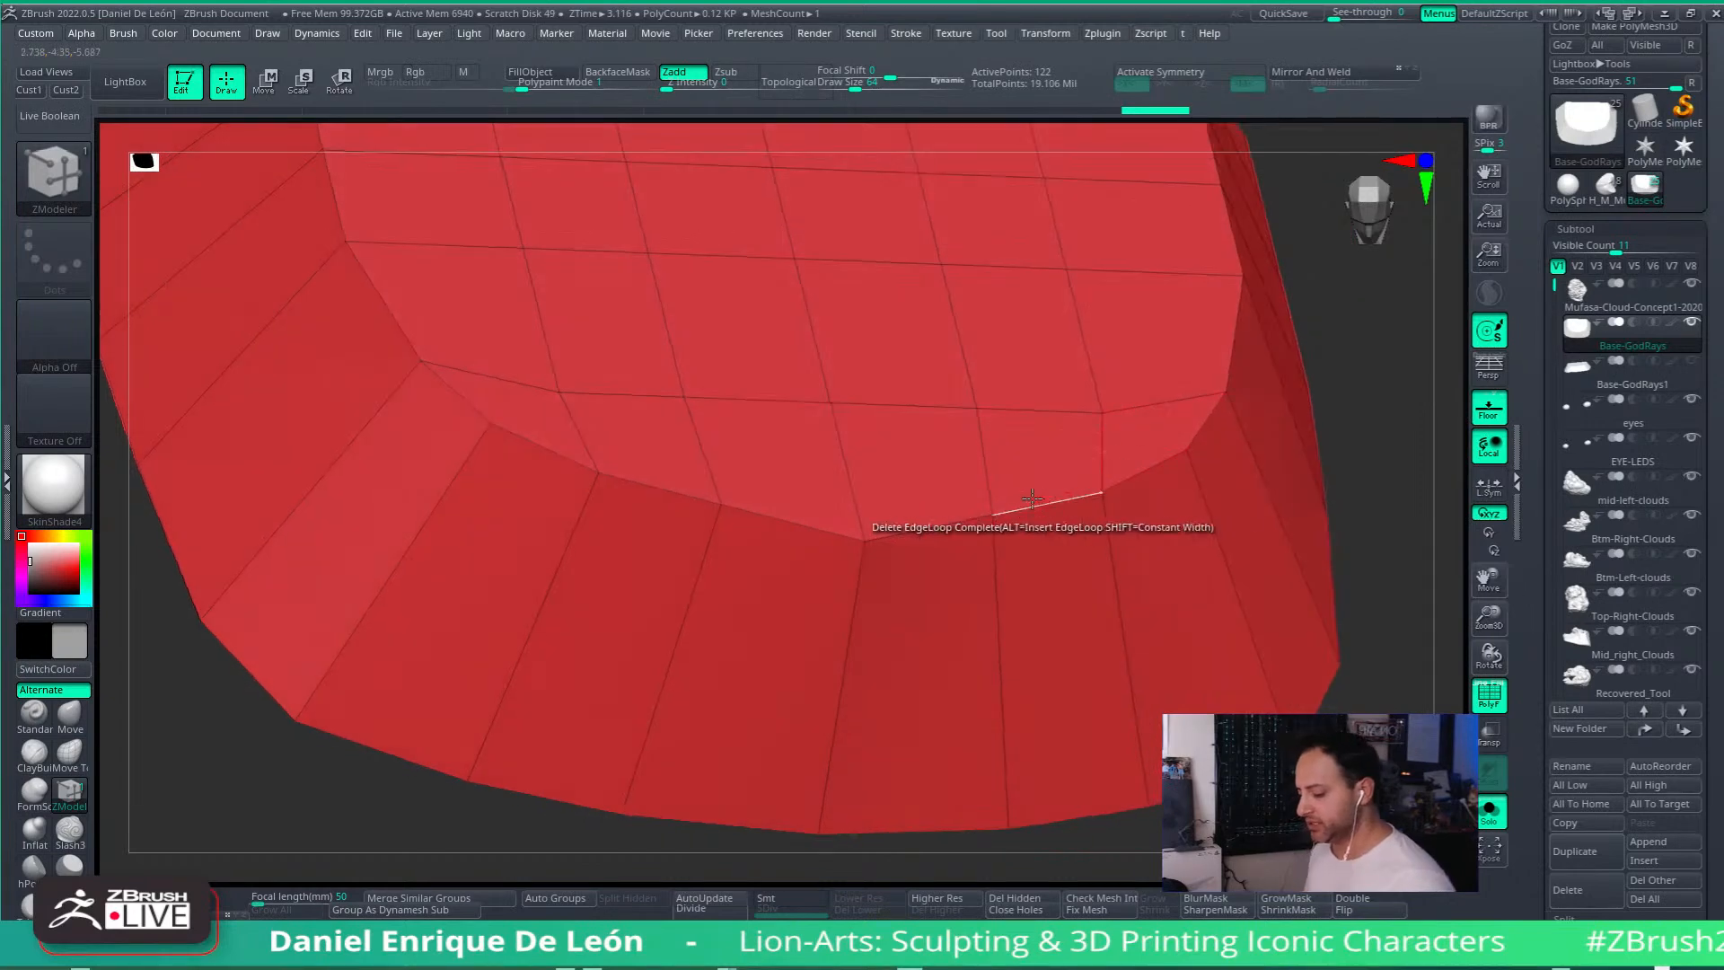
{"action": "left_click", "coordinate": [277, 79]}
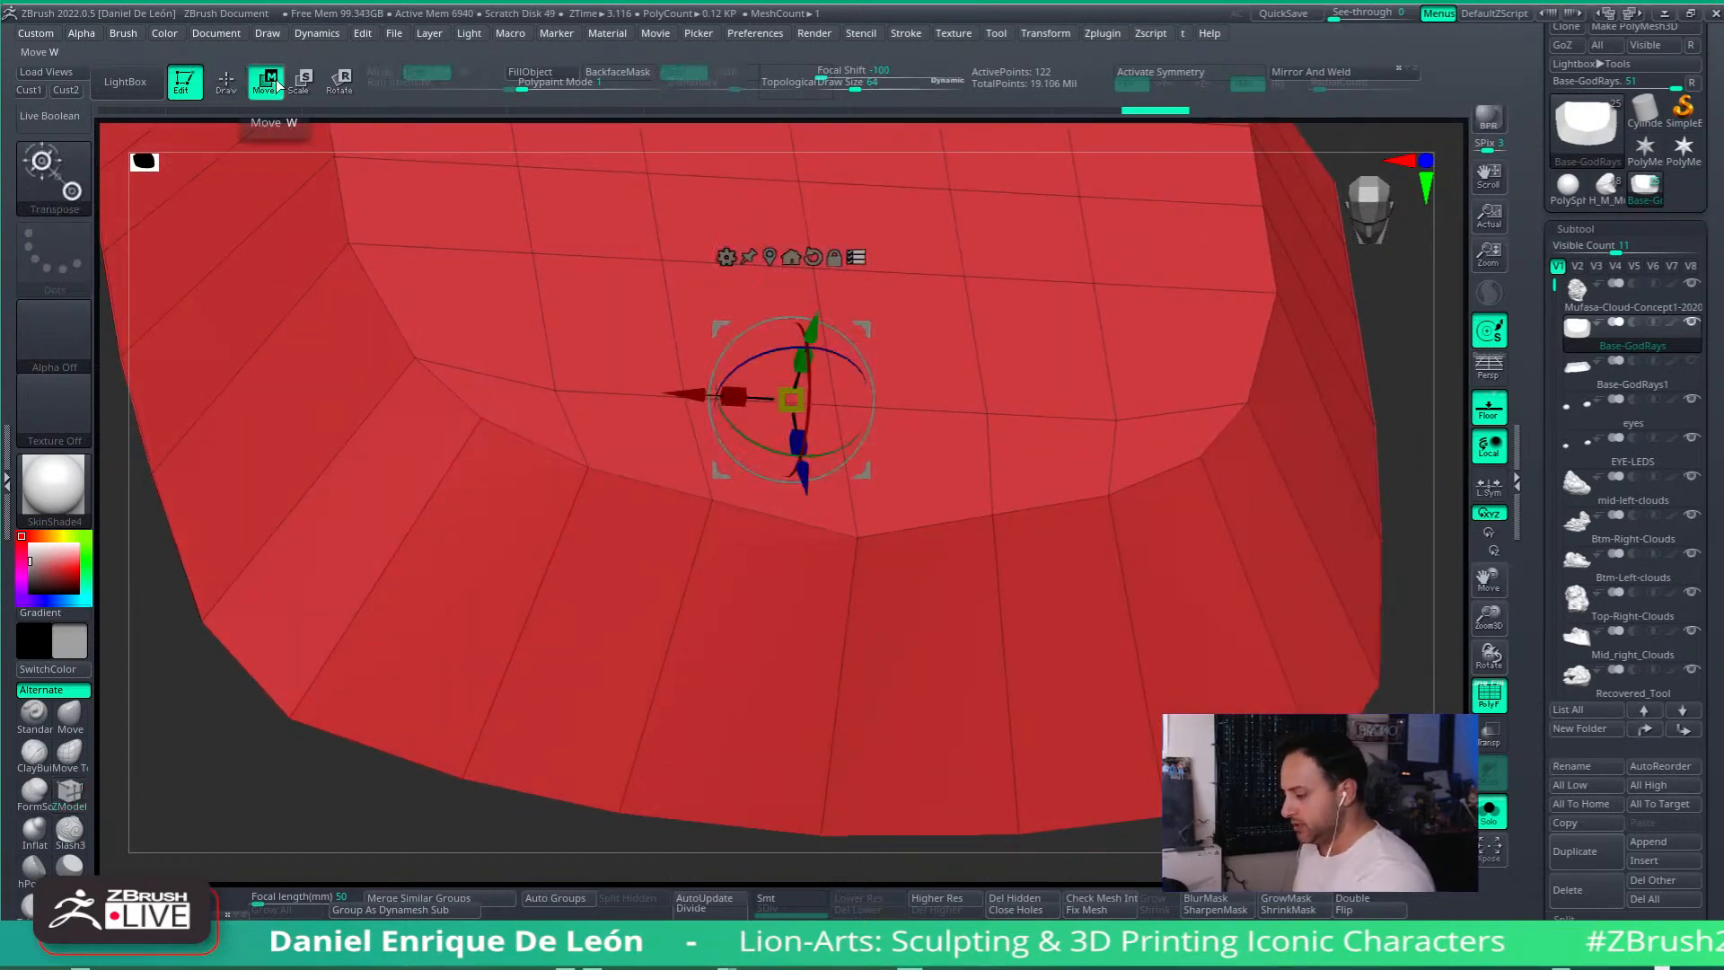
{"action": "right_click_drag", "start_coordinate": [966, 485], "coordinate": [982, 411]}
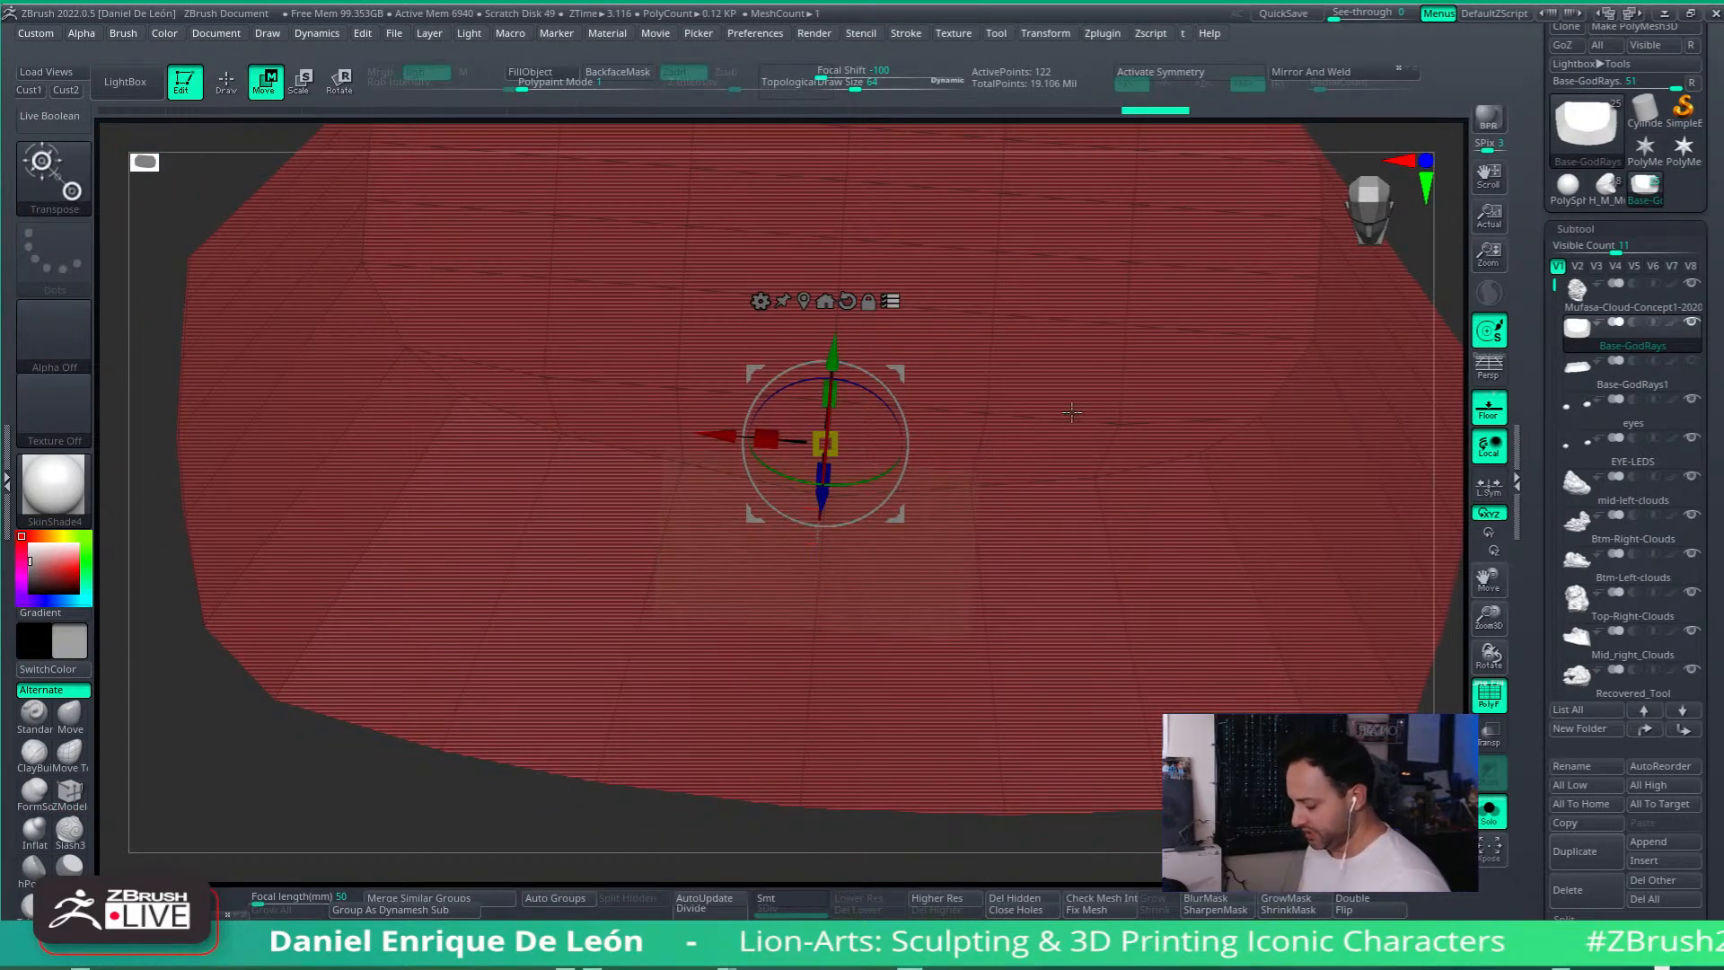
{"action": "right_click_drag", "start_coordinate": [1150, 507], "coordinate": [1095, 498]}
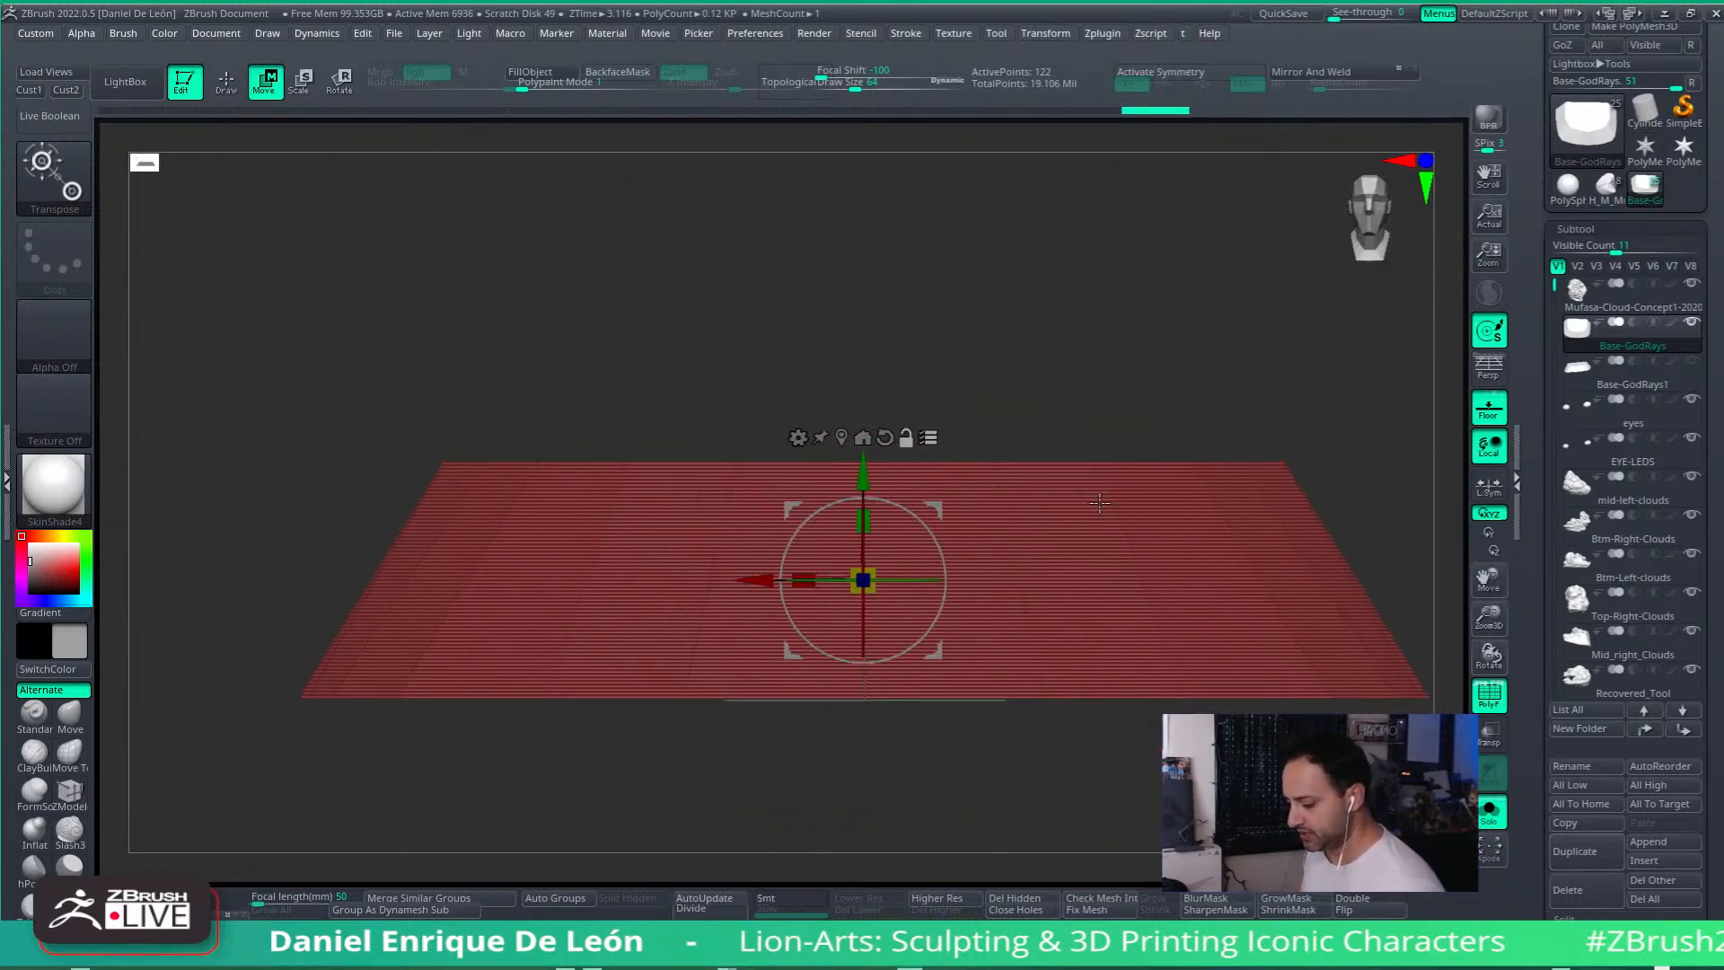
{"action": "right_click_drag", "start_coordinate": [1091, 385], "coordinate": [1087, 512]}
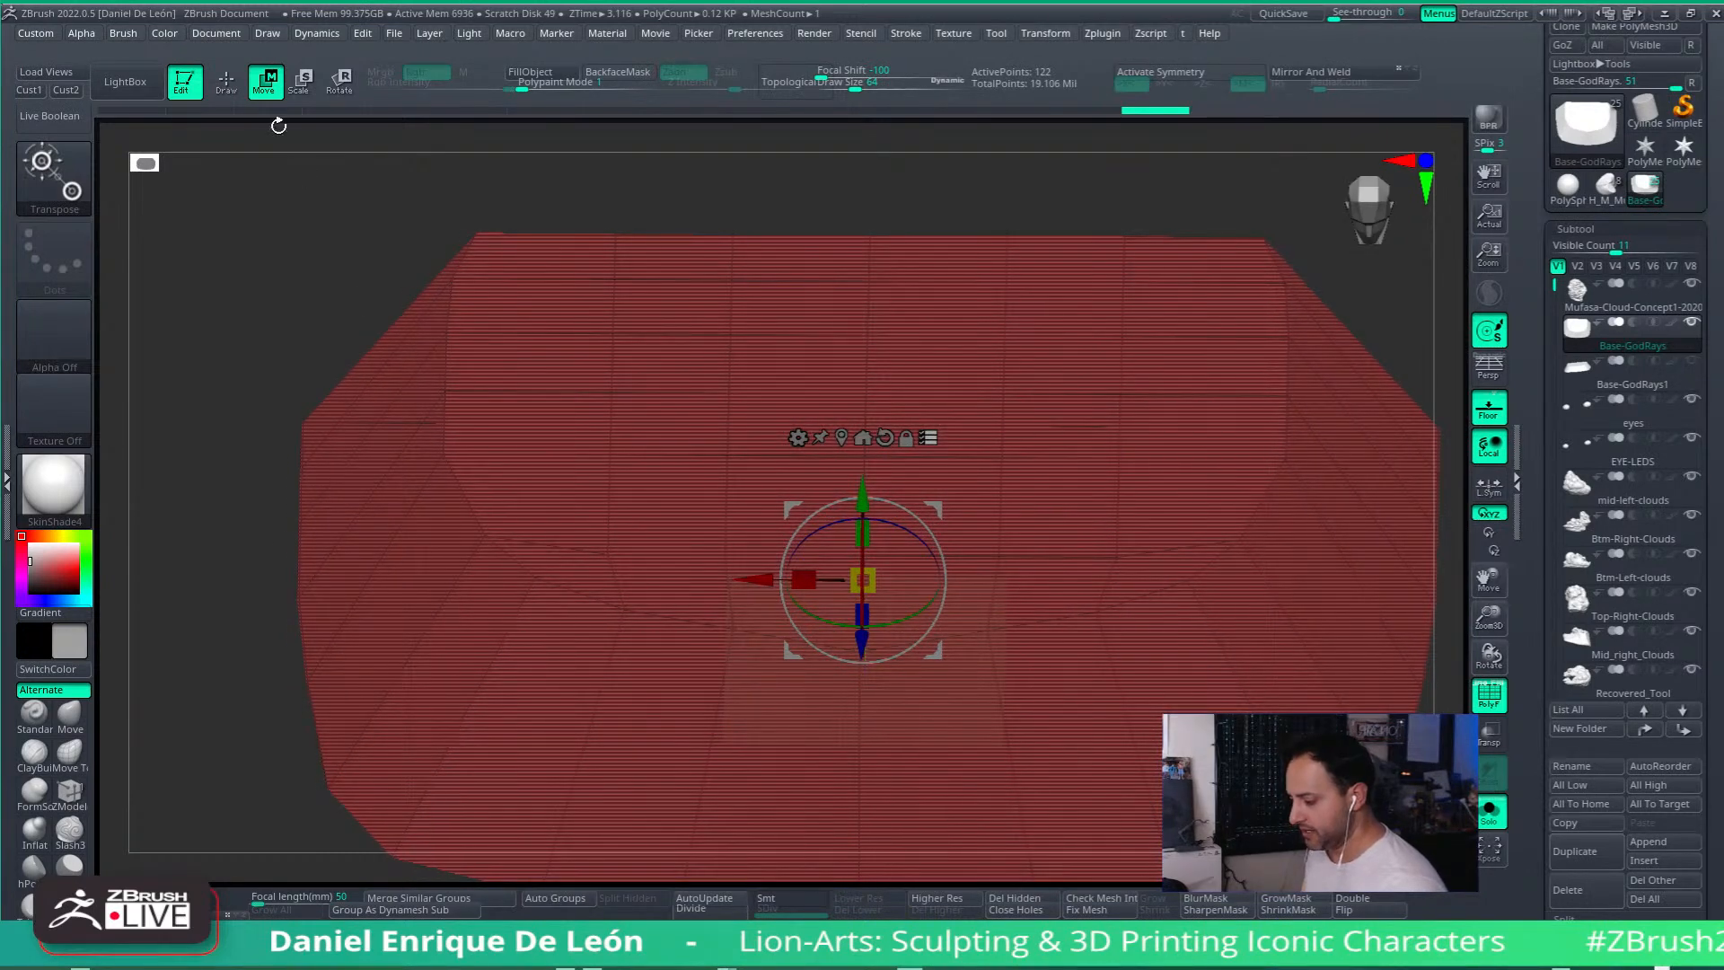
{"action": "key", "text": "b"}
{"action": "key", "text": "z"}
{"action": "key", "text": "m"}
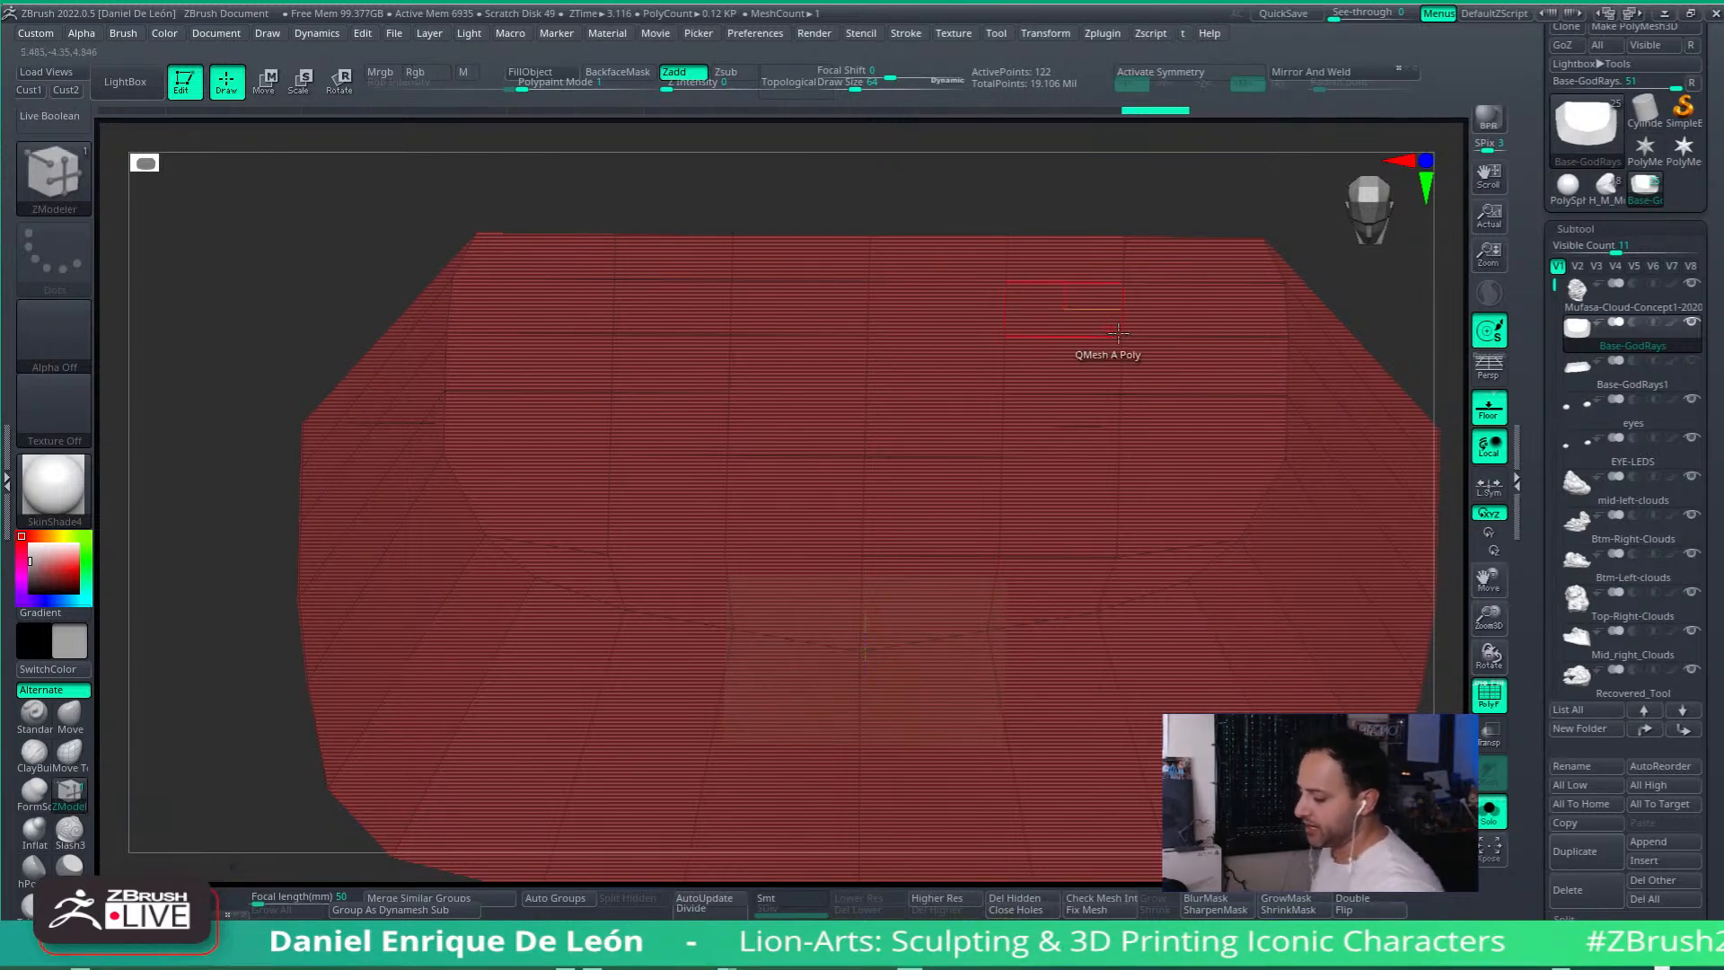
Step: Hide the base's polyframe and choose the ZModeler brush from the sculpting brushes
{"action": "left_click", "coordinate": [1489, 694]}
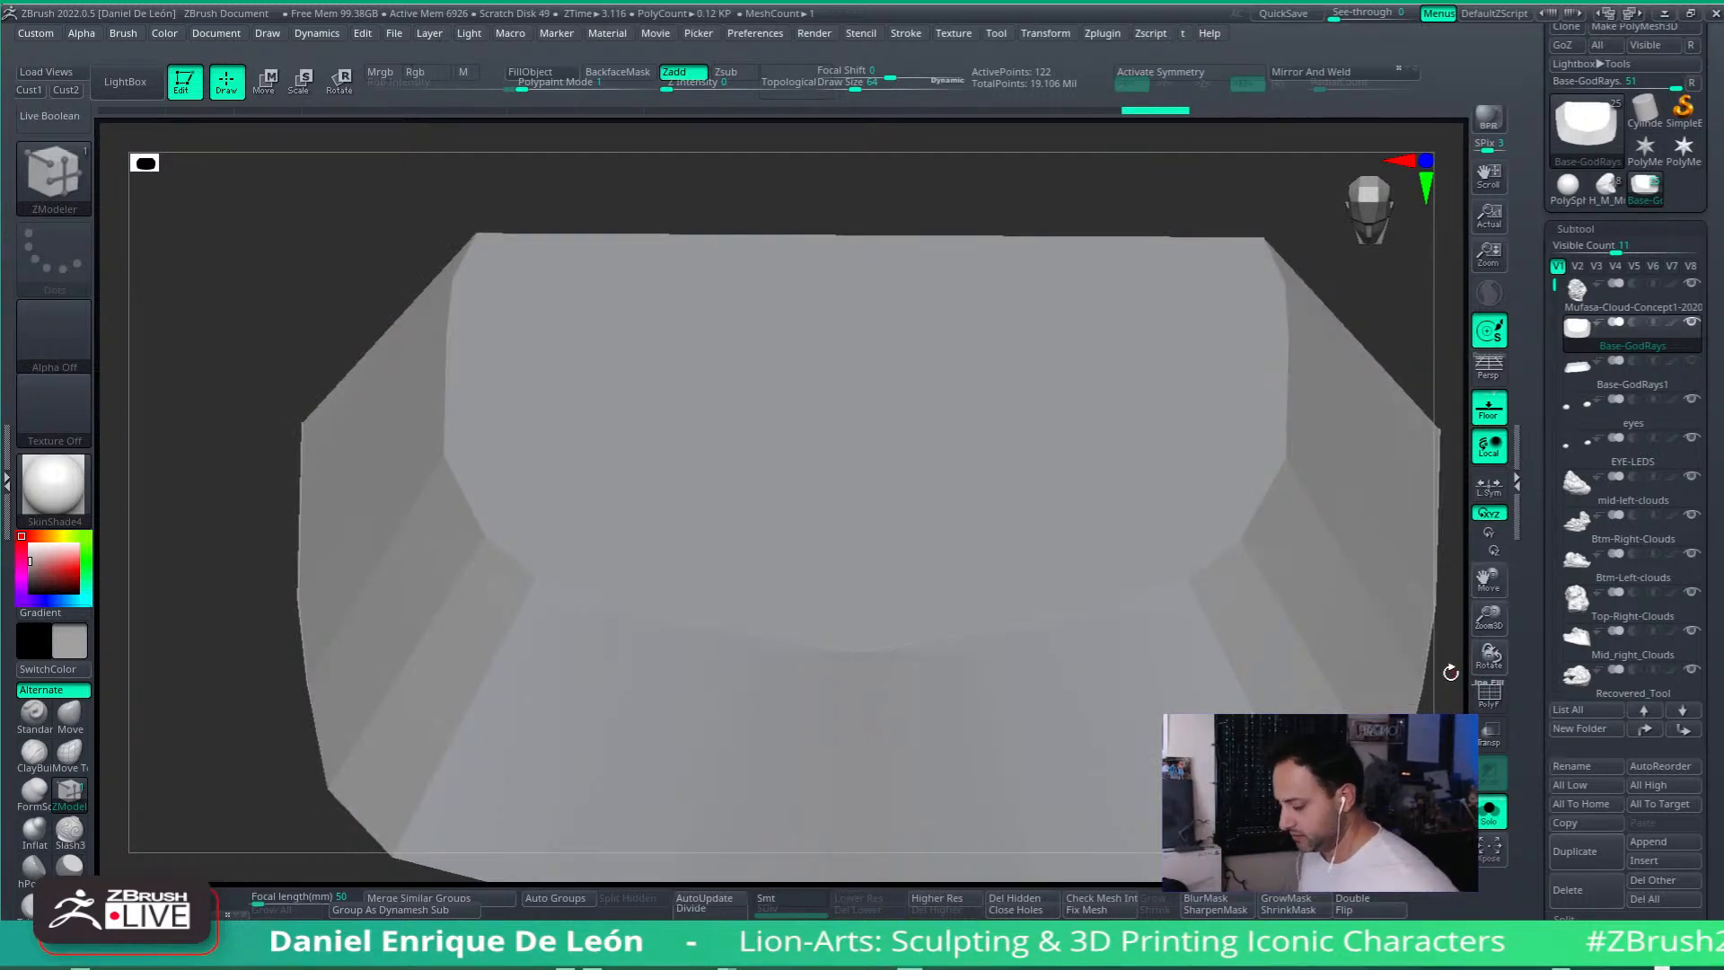
{"action": "key", "text": "e"}
{"action": "key", "text": "w"}
{"action": "key", "text": "q"}
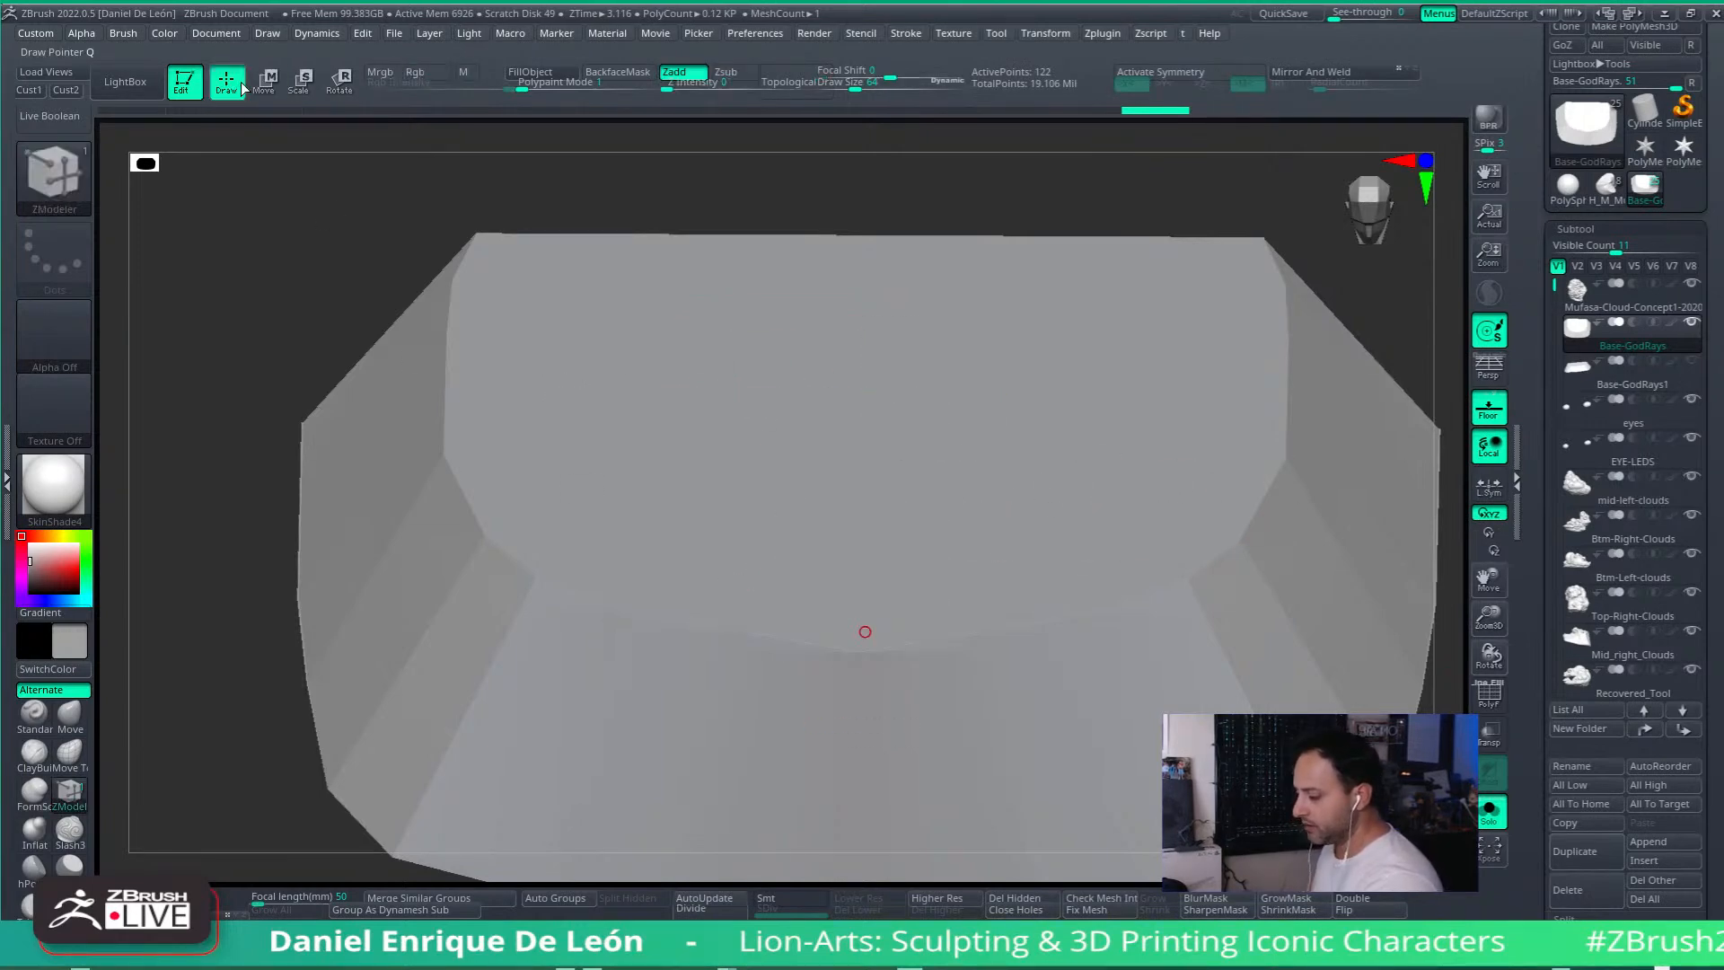
{"action": "left_click", "coordinate": [1142, 593]}
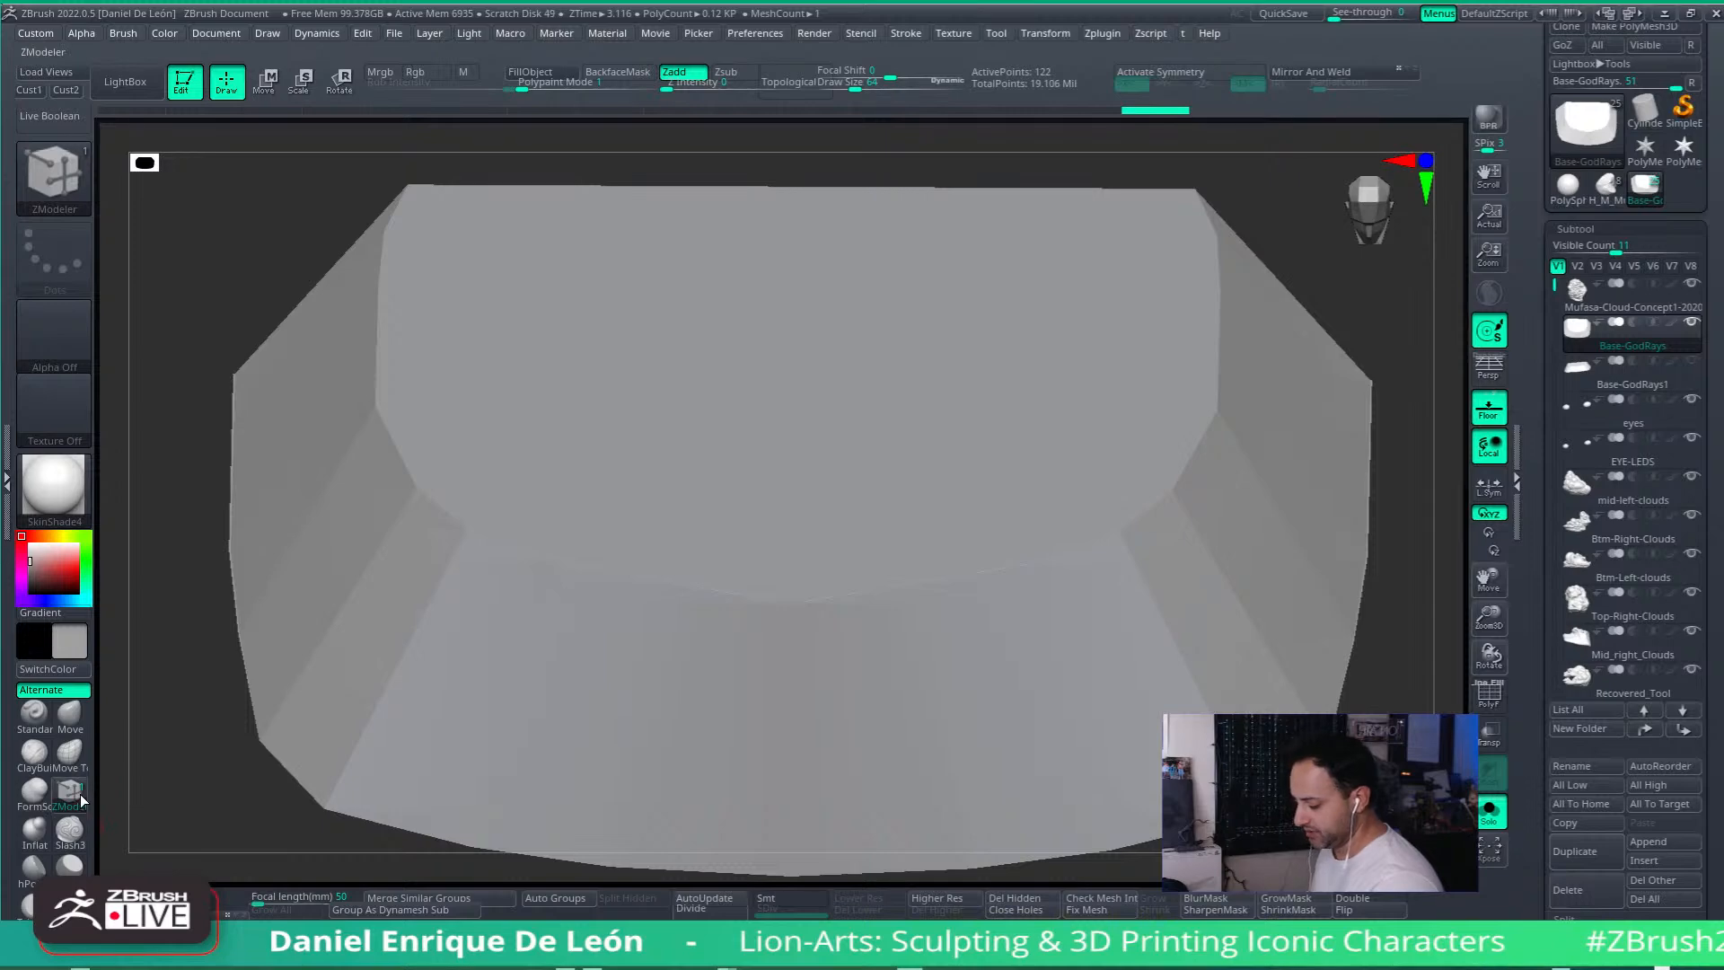
{"action": "left_click", "coordinate": [39, 176]}
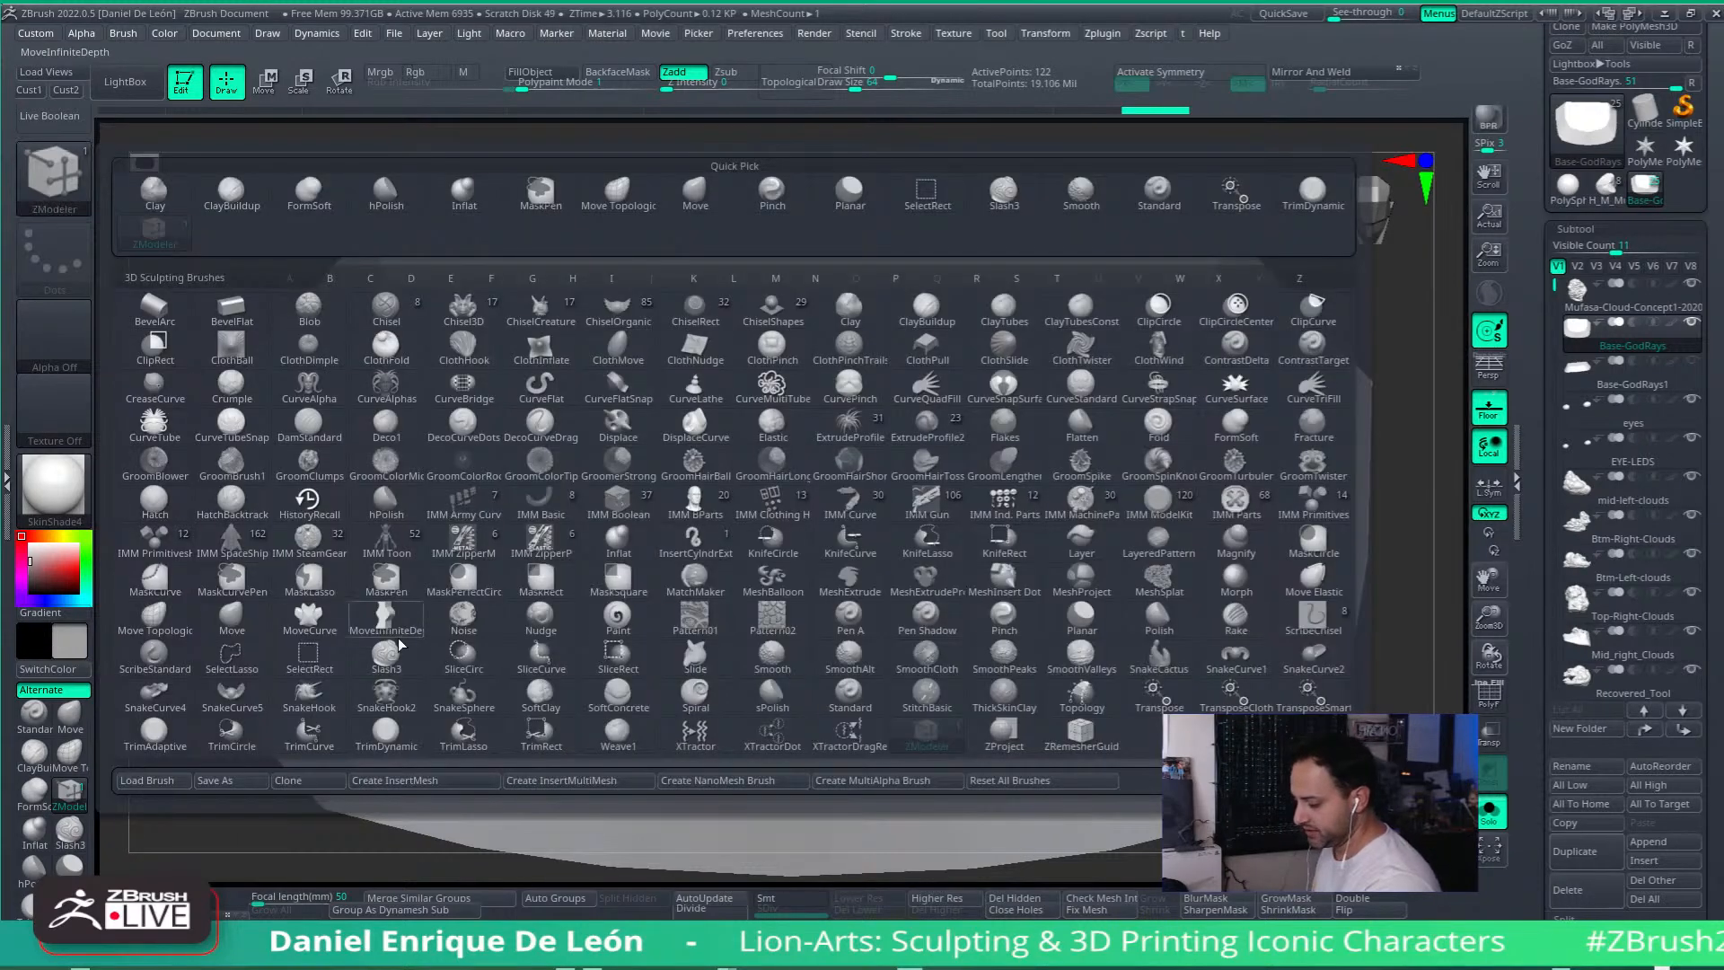
{"action": "left_click", "coordinate": [951, 742]}
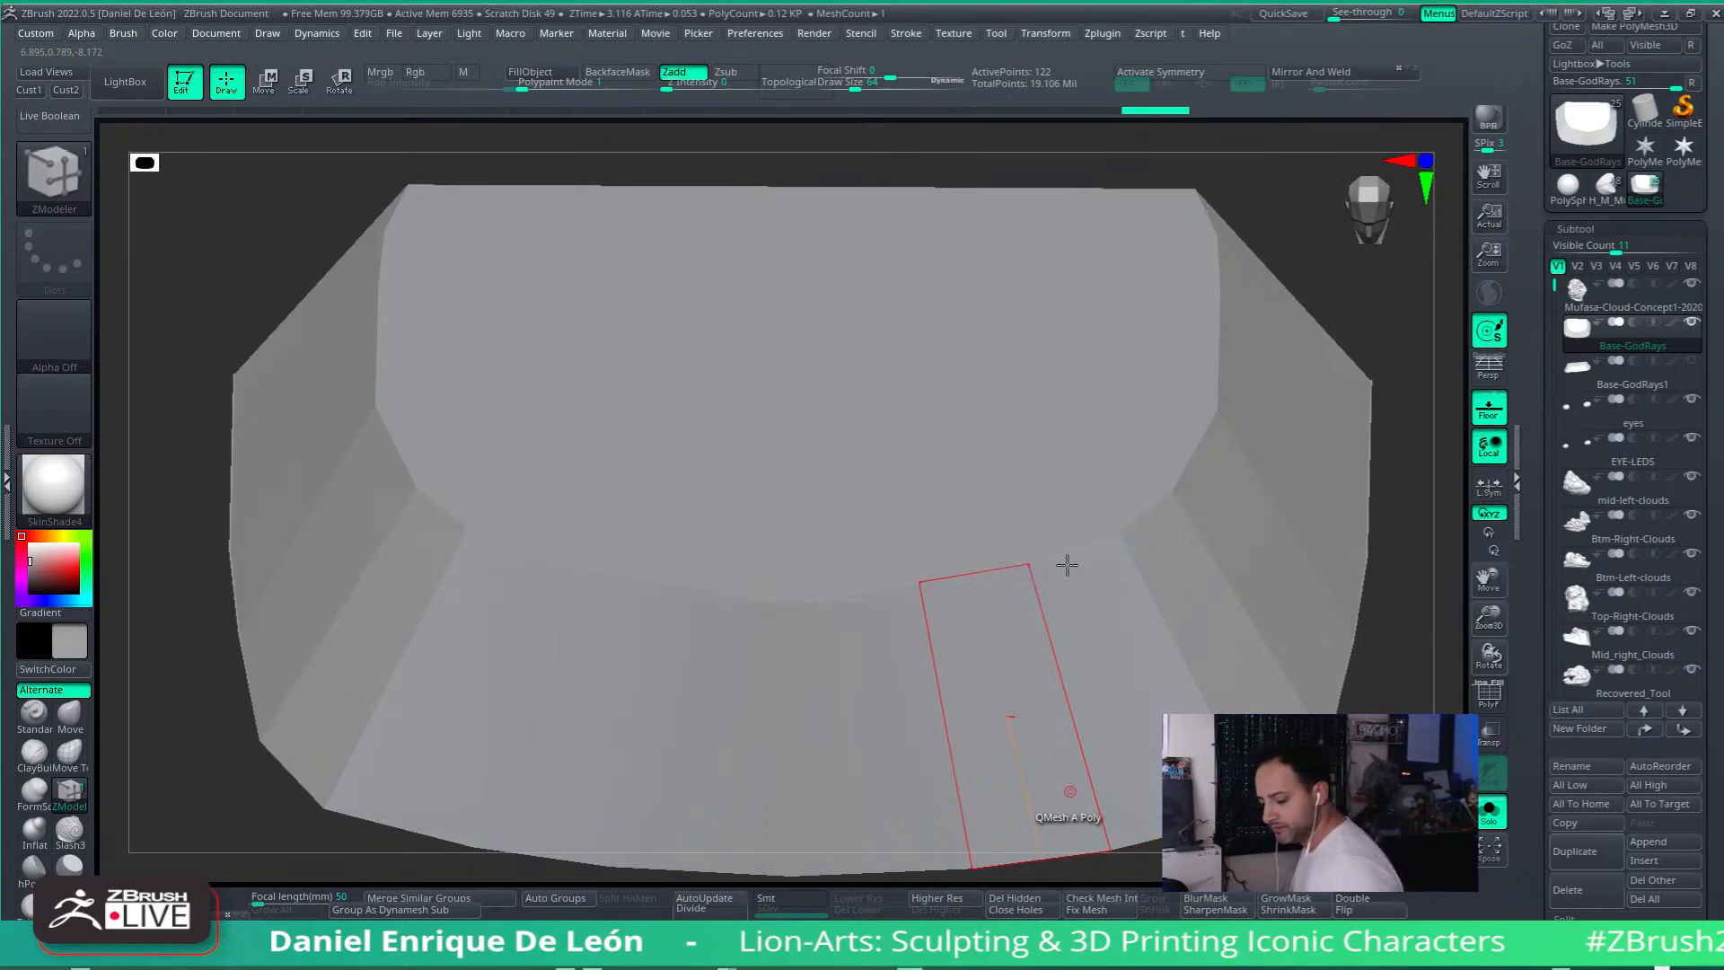
{"action": "right_click_drag", "start_coordinate": [1069, 791], "coordinate": [1027, 570]}
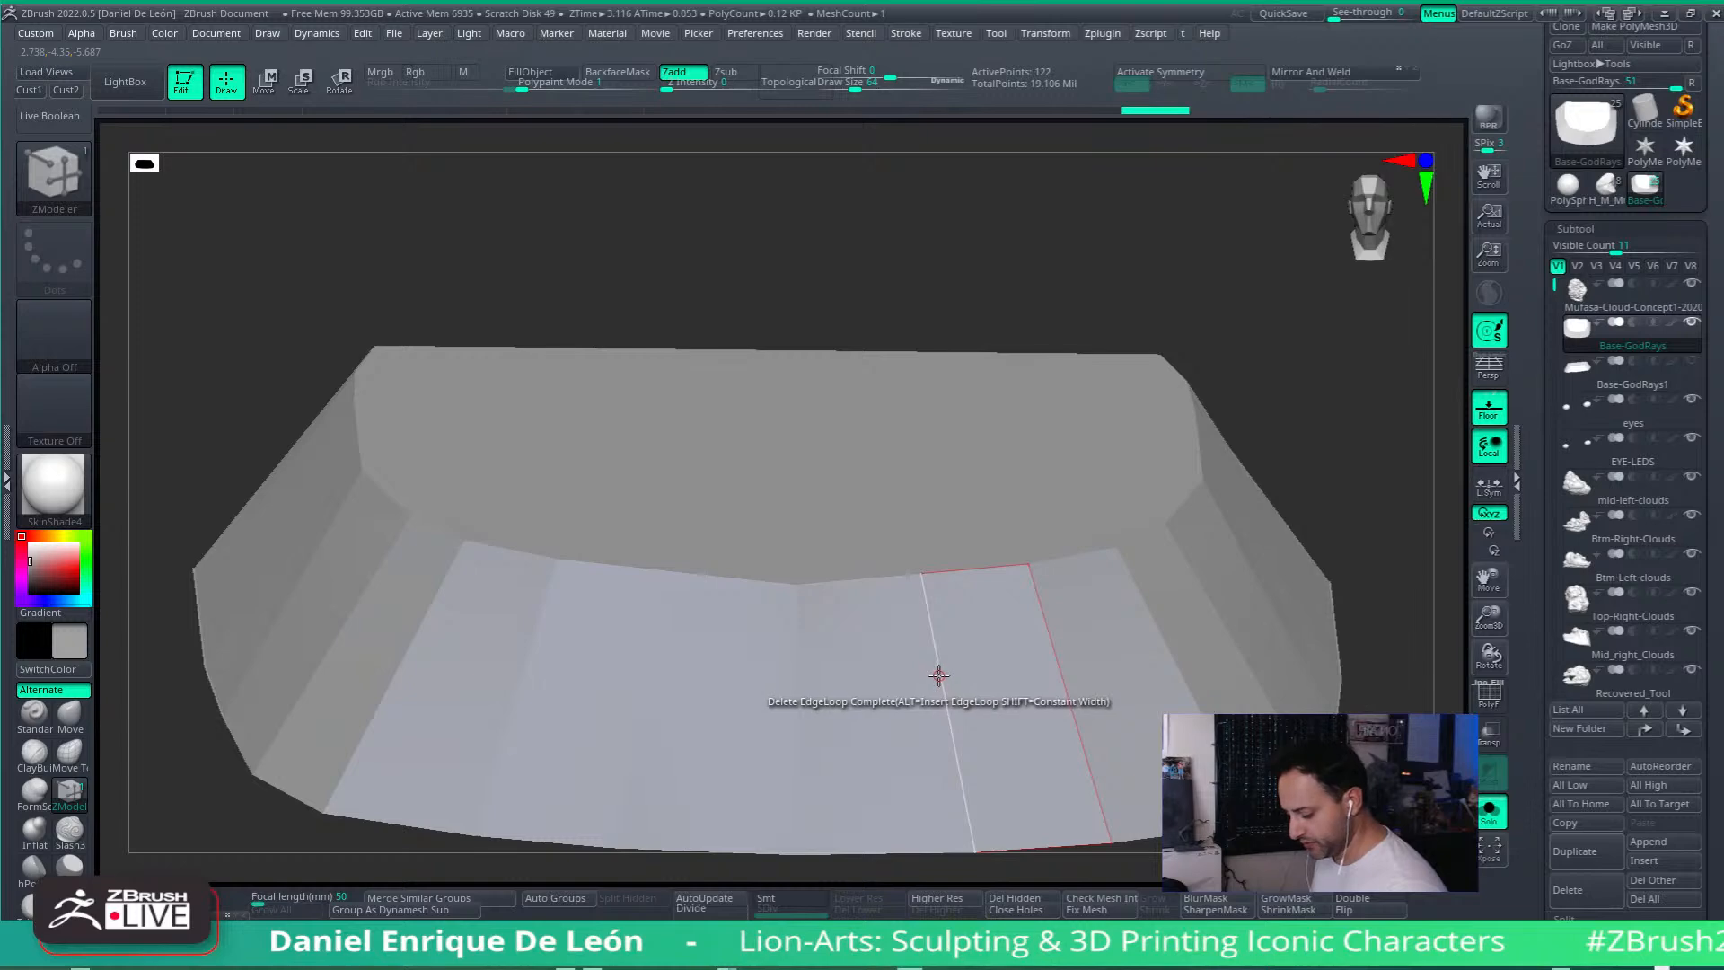
Step: Review the ZModeler actions available on the base's sloped side, including the Delete edge action and its targets
{"action": "key", "text": "space"}
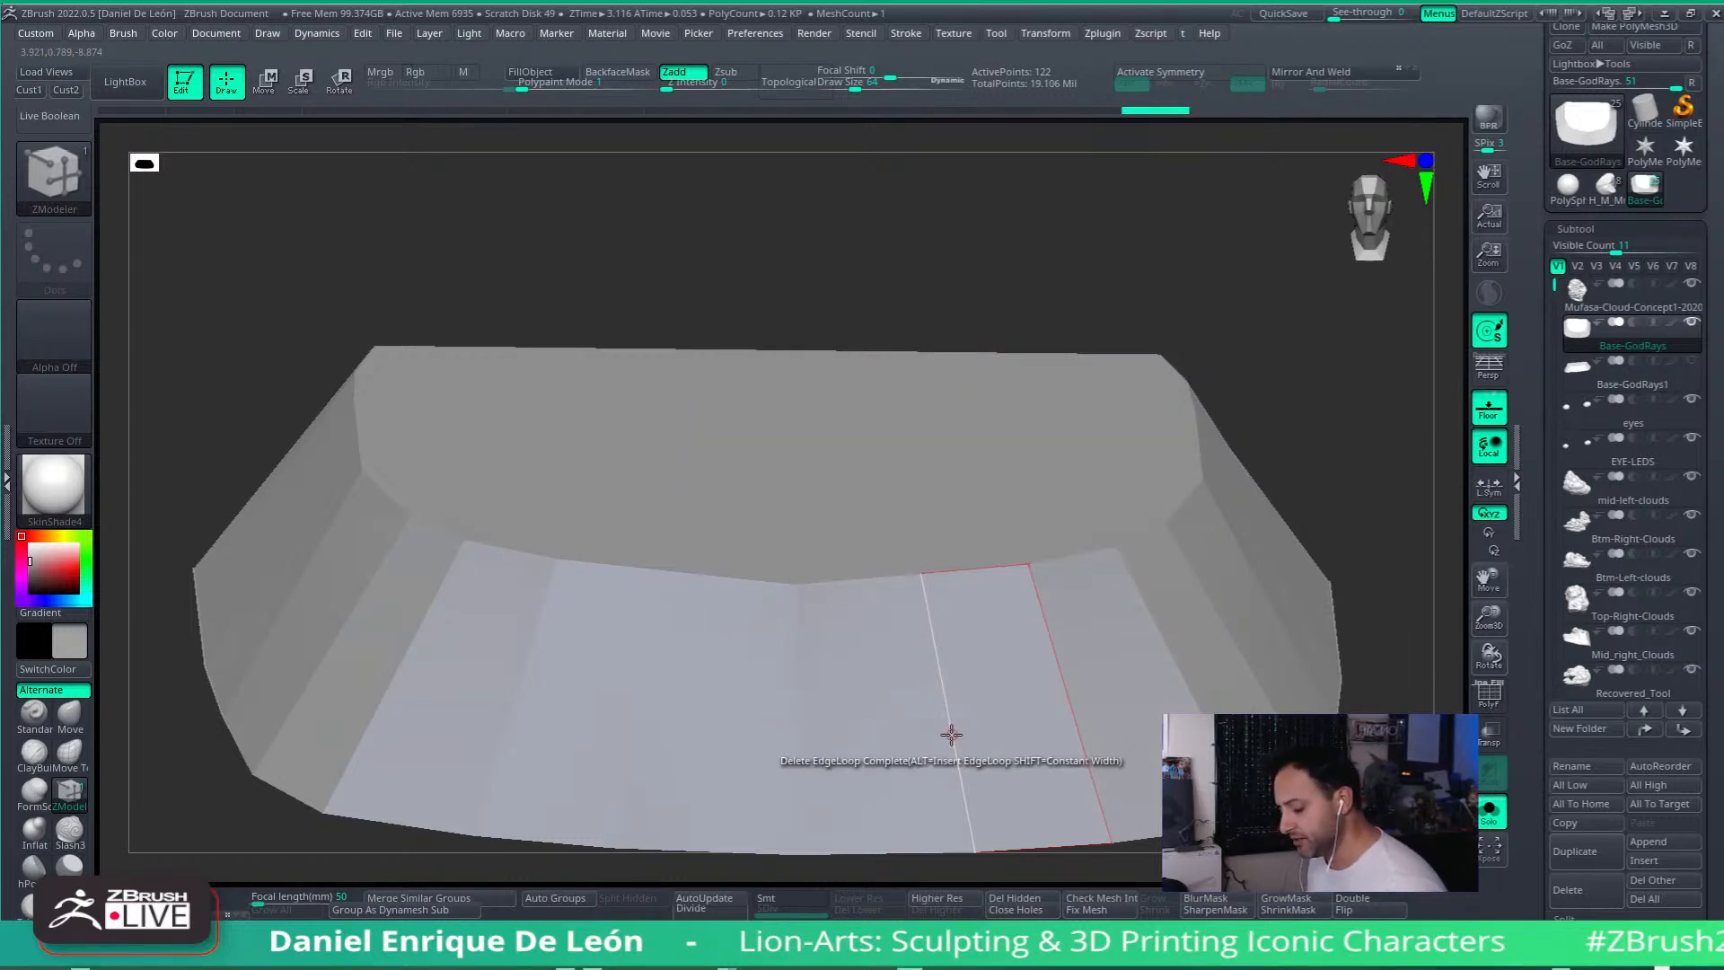
{"action": "key", "text": "space"}
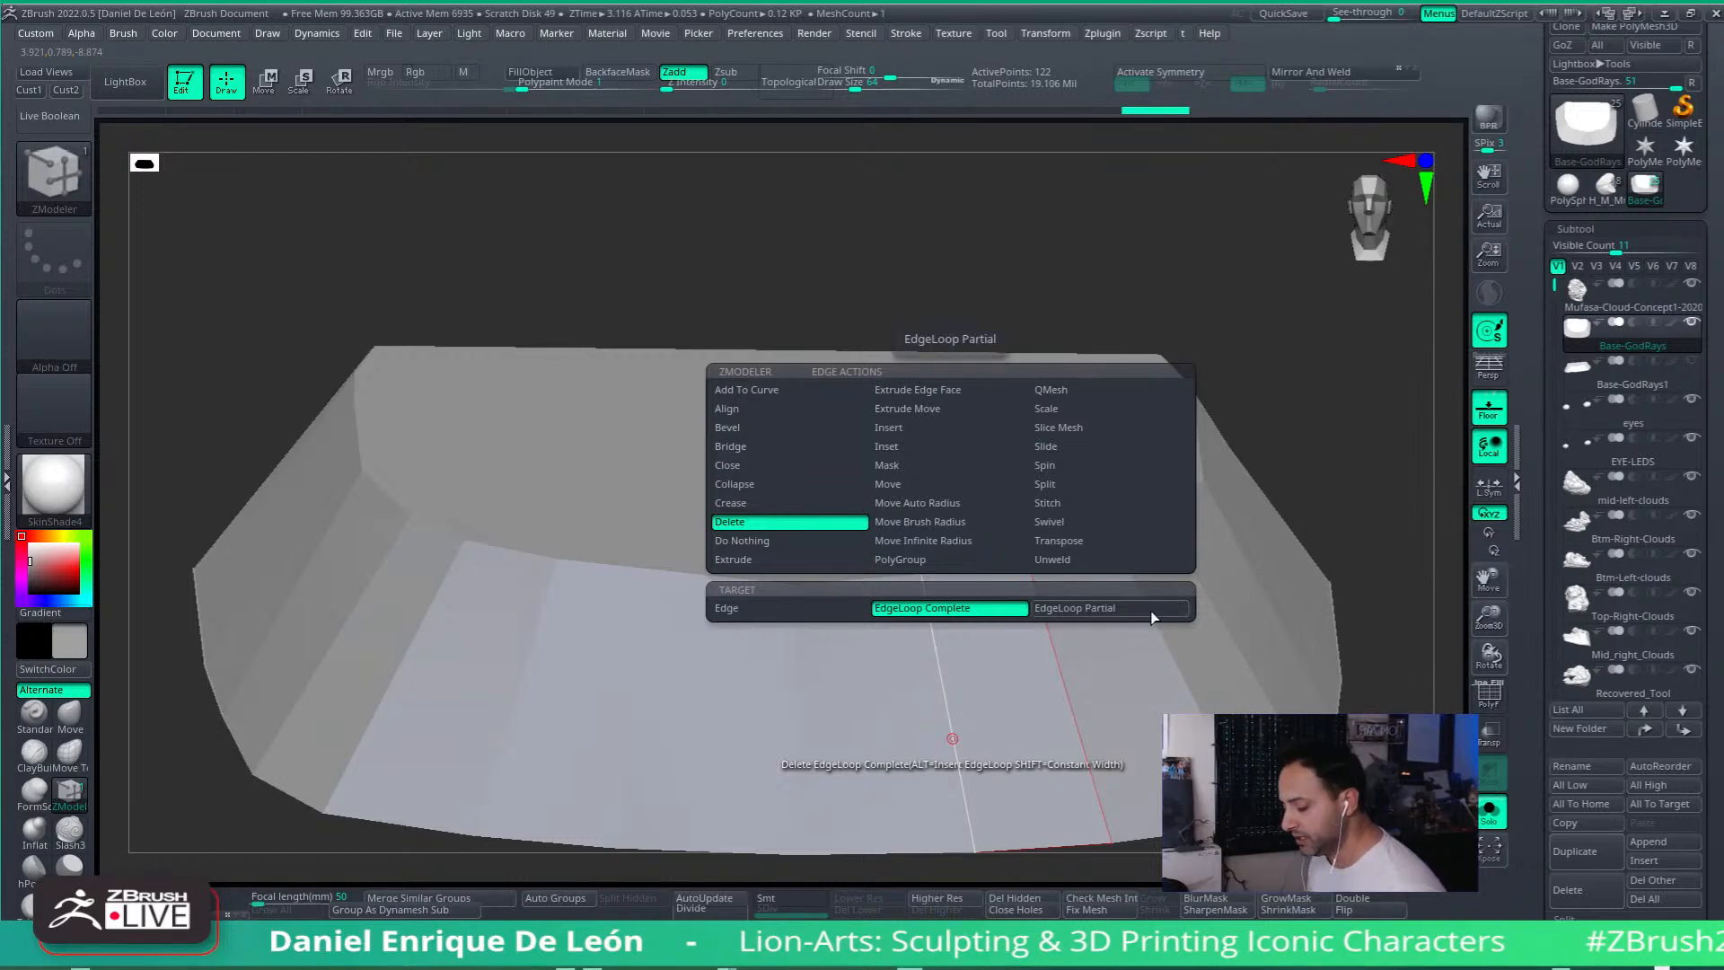
{"action": "key", "text": "space"}
{"action": "right_click_drag", "start_coordinate": [1000, 715], "coordinate": [1047, 551]}
{"action": "key", "text": "space"}
{"action": "left_click", "coordinate": [1050, 542]}
{"action": "key", "text": "space"}
{"action": "right_click_drag", "start_coordinate": [1080, 700], "coordinate": [1143, 697]}
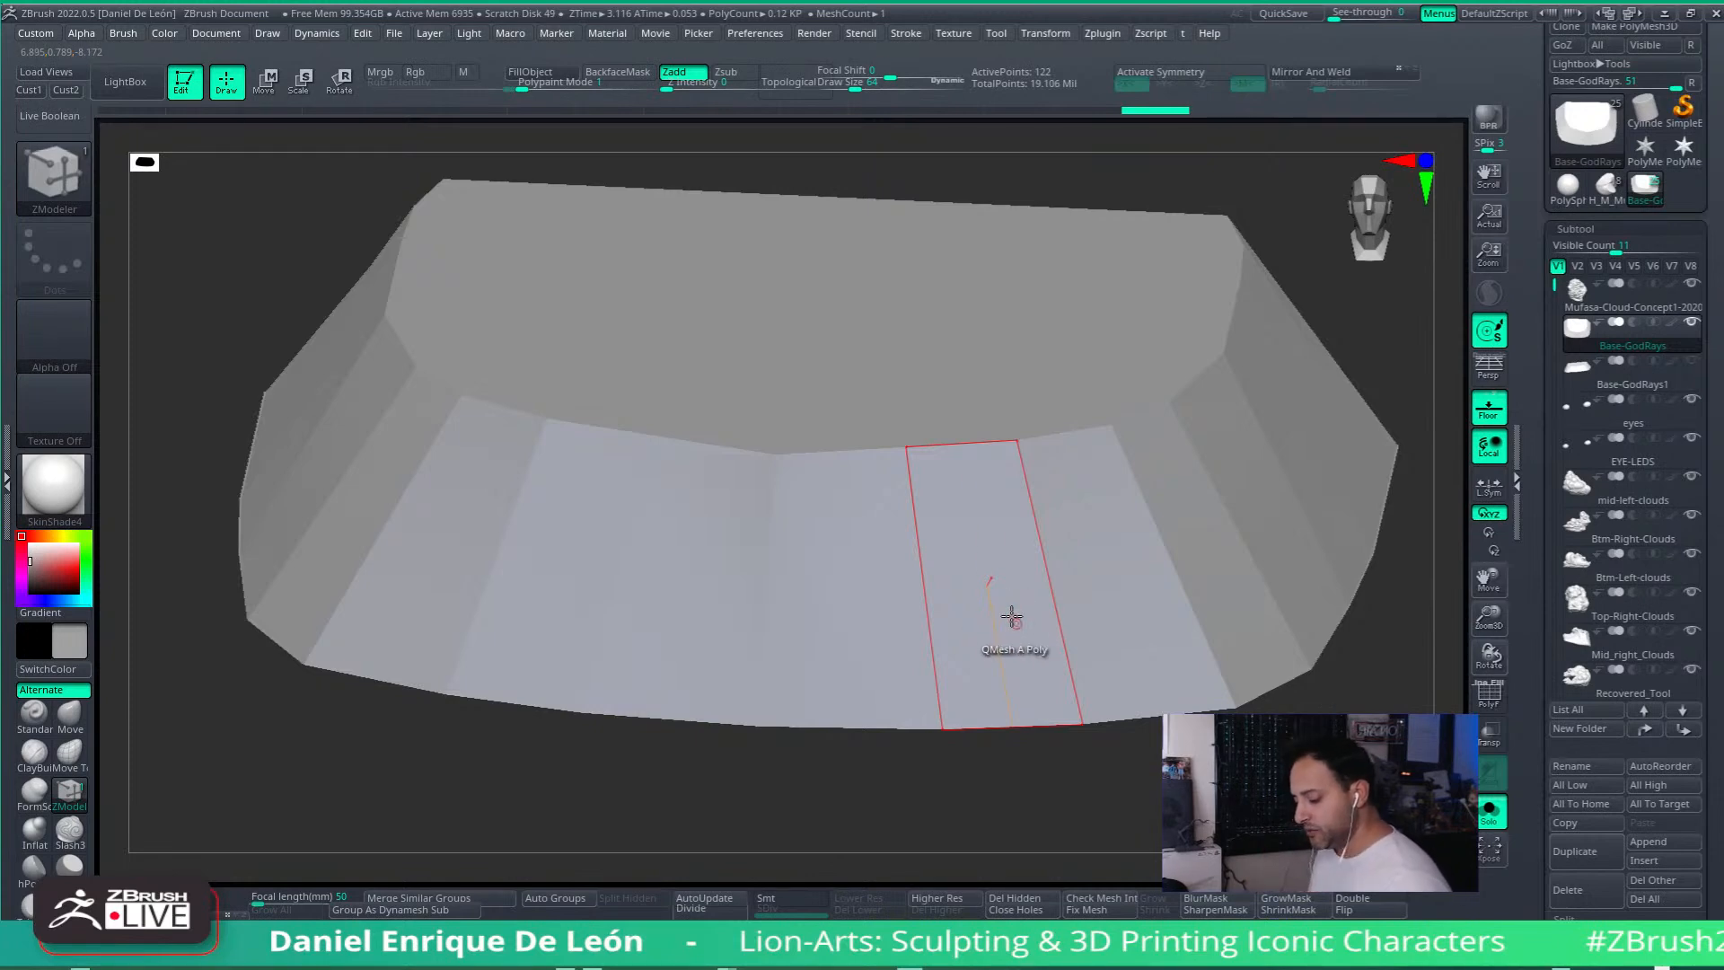
Step: Show the base's polyframe and set the ZModeler edge action to PolyGroup with the Polyloop target and Overwrite modifier
{"action": "mouse_move", "coordinate": [1013, 620]}
{"action": "right_mouse_down"}
{"action": "mouse_move", "coordinate": [1016, 678]}
{"action": "mouse_move", "coordinate": [1012, 600]}
{"action": "right_mouse_up"}
{"action": "left_click", "coordinate": [1488, 696]}
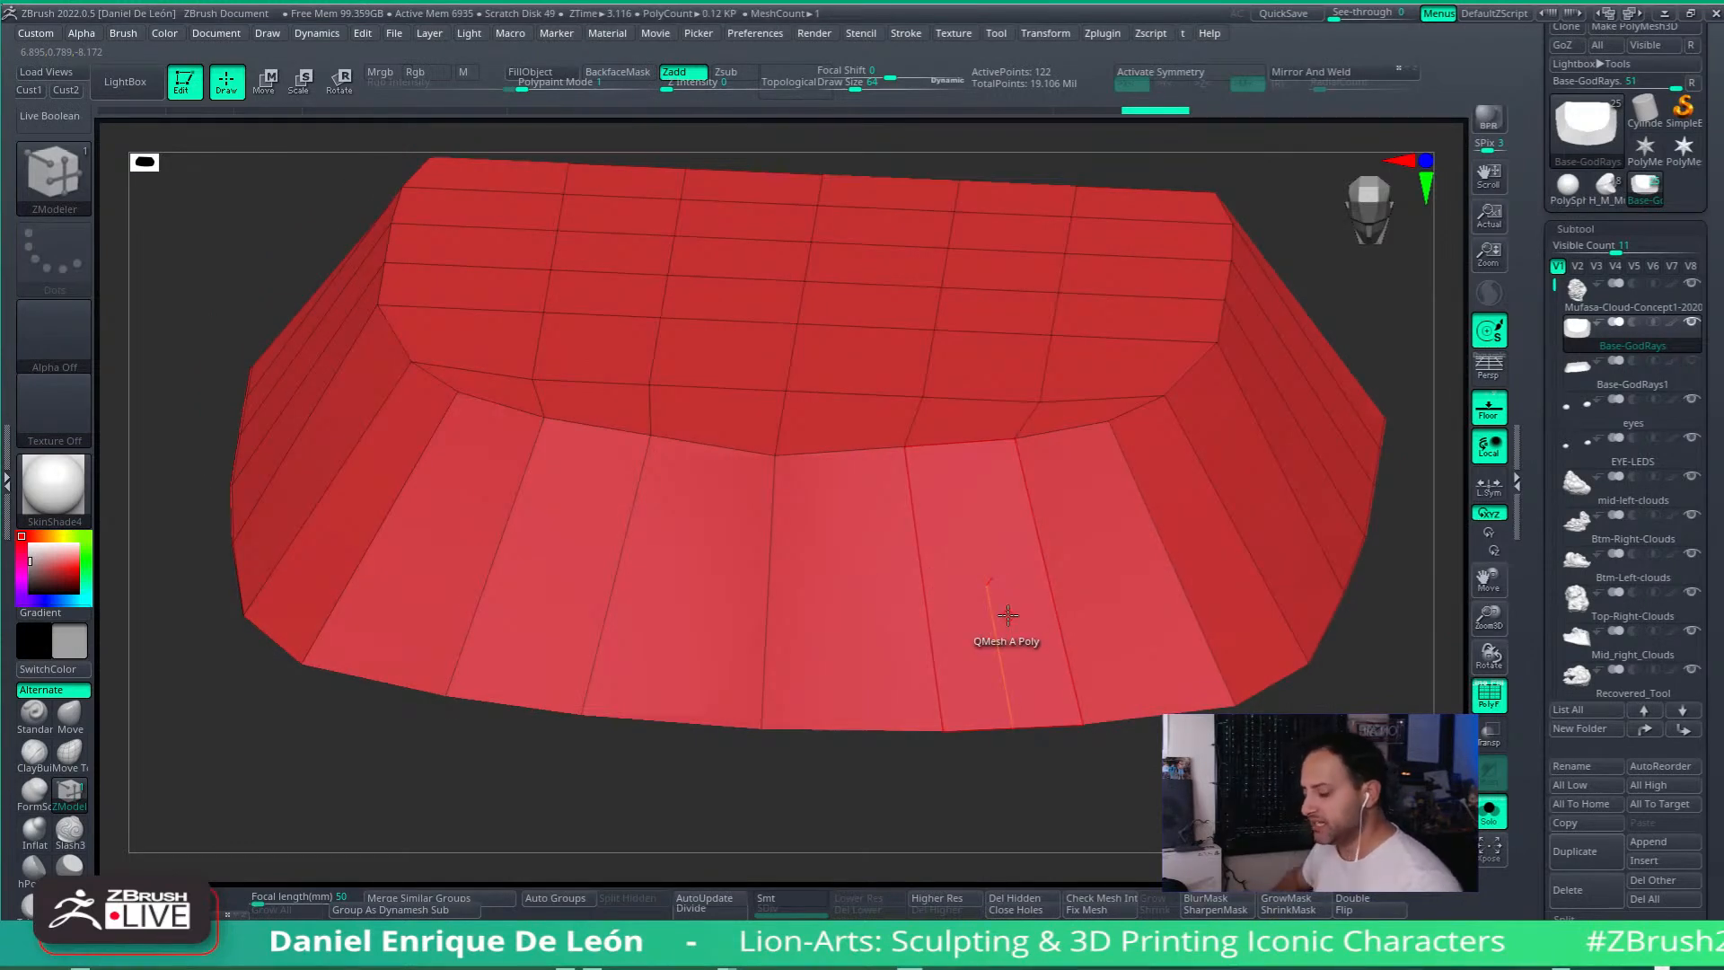
{"action": "right_click_drag", "start_coordinate": [978, 548], "coordinate": [1077, 584]}
{"action": "key", "text": "space"}
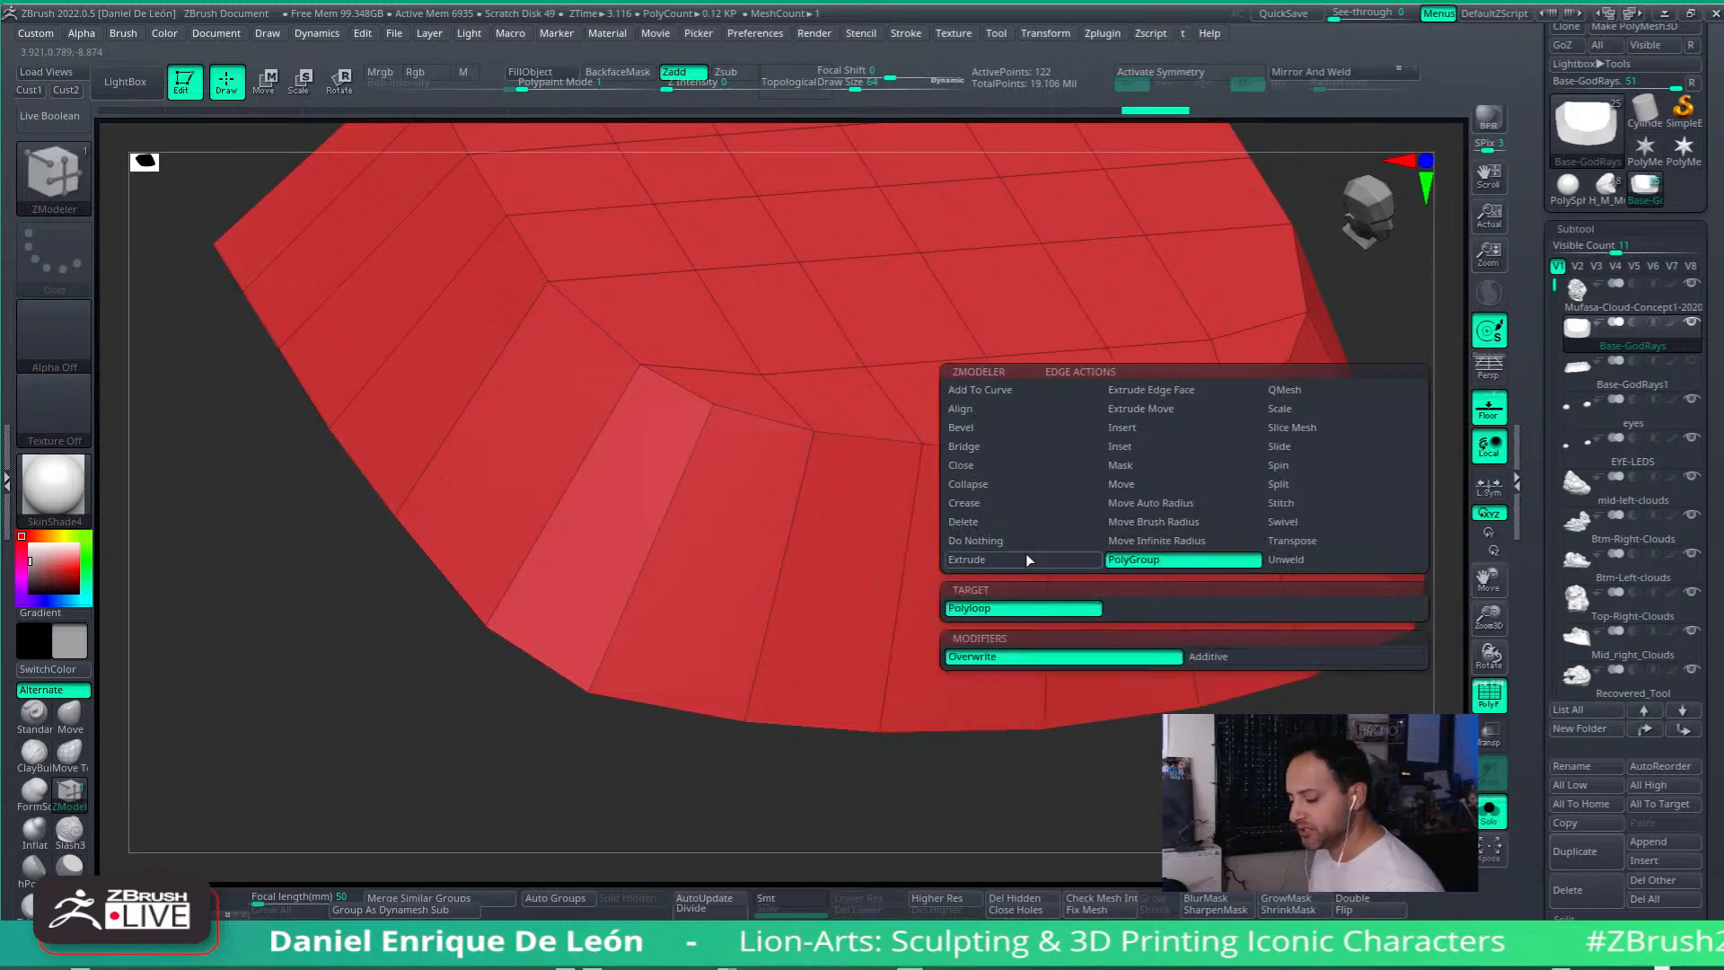
{"action": "right_click_drag", "start_coordinate": [1251, 654], "coordinate": [897, 662]}
{"action": "key", "text": "space"}
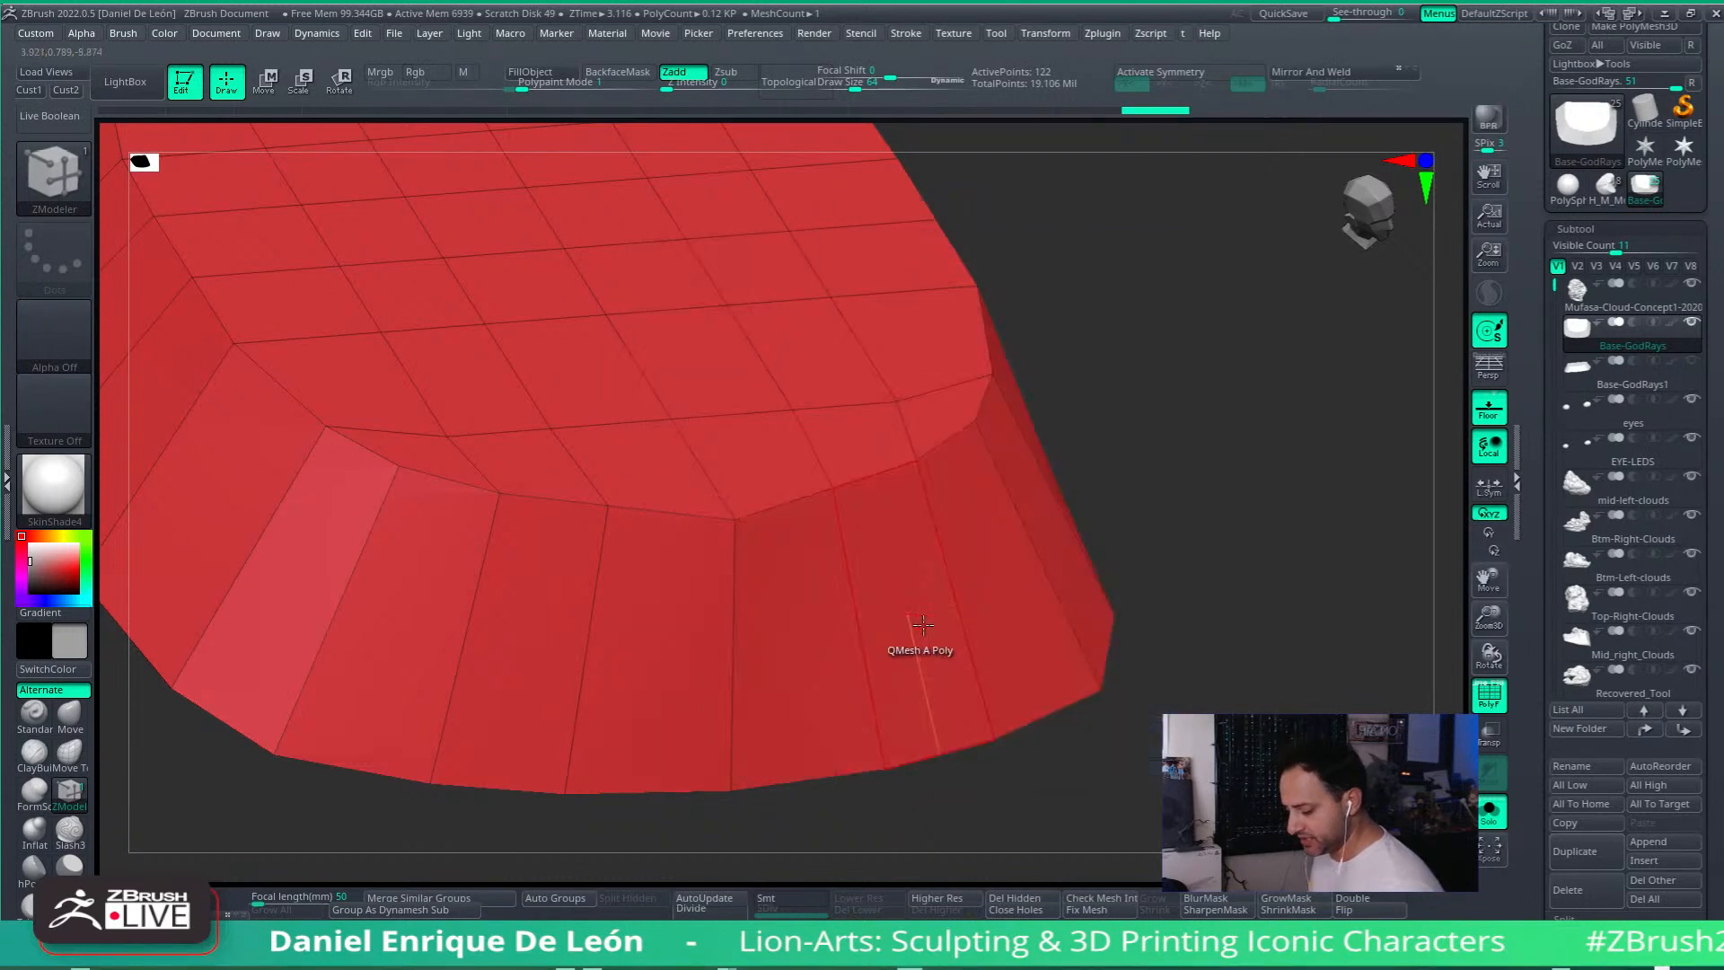
Step: Push one of the base's front side panels inward with QMesh and bring the rest of the sculpture back into view
{"action": "right_click_drag", "start_coordinate": [922, 624], "coordinate": [916, 631]}
{"action": "left_click_drag", "start_coordinate": [916, 624], "coordinate": [903, 620]}
{"action": "right_click_drag", "start_coordinate": [868, 609], "coordinate": [1420, 693]}
{"action": "left_click", "coordinate": [1489, 811]}
{"action": "mouse_move", "coordinate": [1311, 660]}
{"action": "right_mouse_down"}
{"action": "mouse_move", "coordinate": [1177, 585]}
{"action": "mouse_move", "coordinate": [1124, 600]}
{"action": "mouse_move", "coordinate": [1212, 584]}
{"action": "mouse_move", "coordinate": [898, 611]}
{"action": "right_mouse_up"}
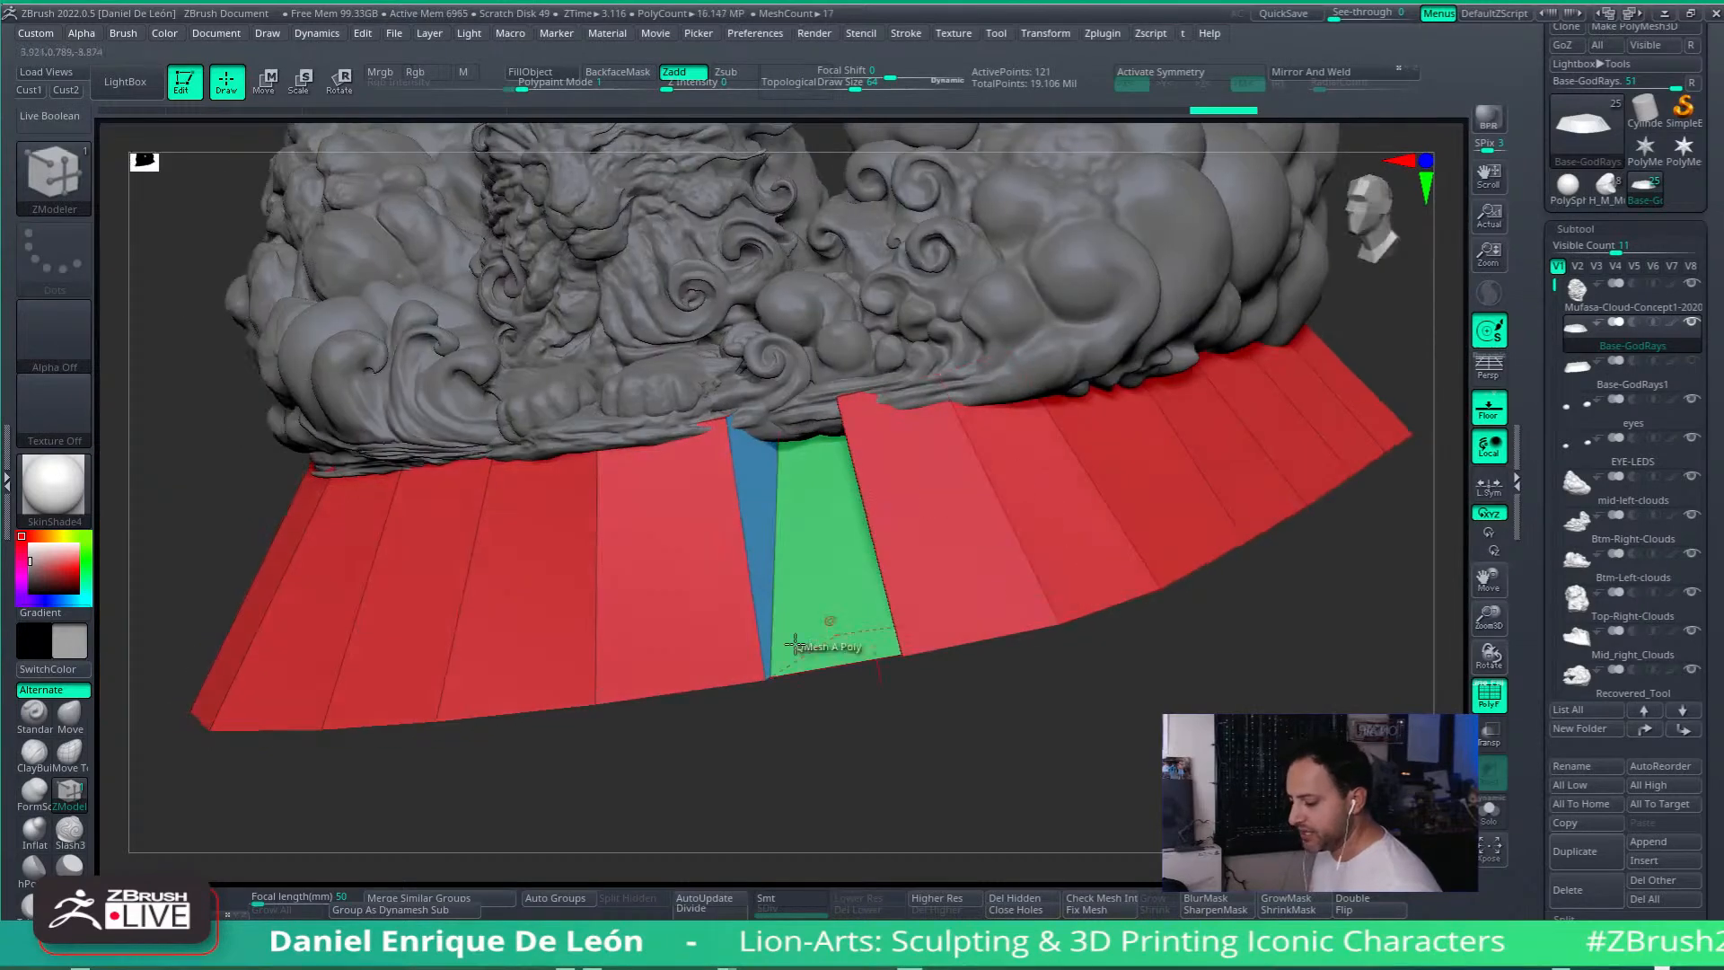
Step: Try pushing another front panel of the base inward with QMesh, inspect it beneath the clouds, and undo the panel insets
{"action": "right_click_drag", "start_coordinate": [727, 619], "coordinate": [596, 657]}
{"action": "left_click_drag", "start_coordinate": [539, 581], "coordinate": [658, 575]}
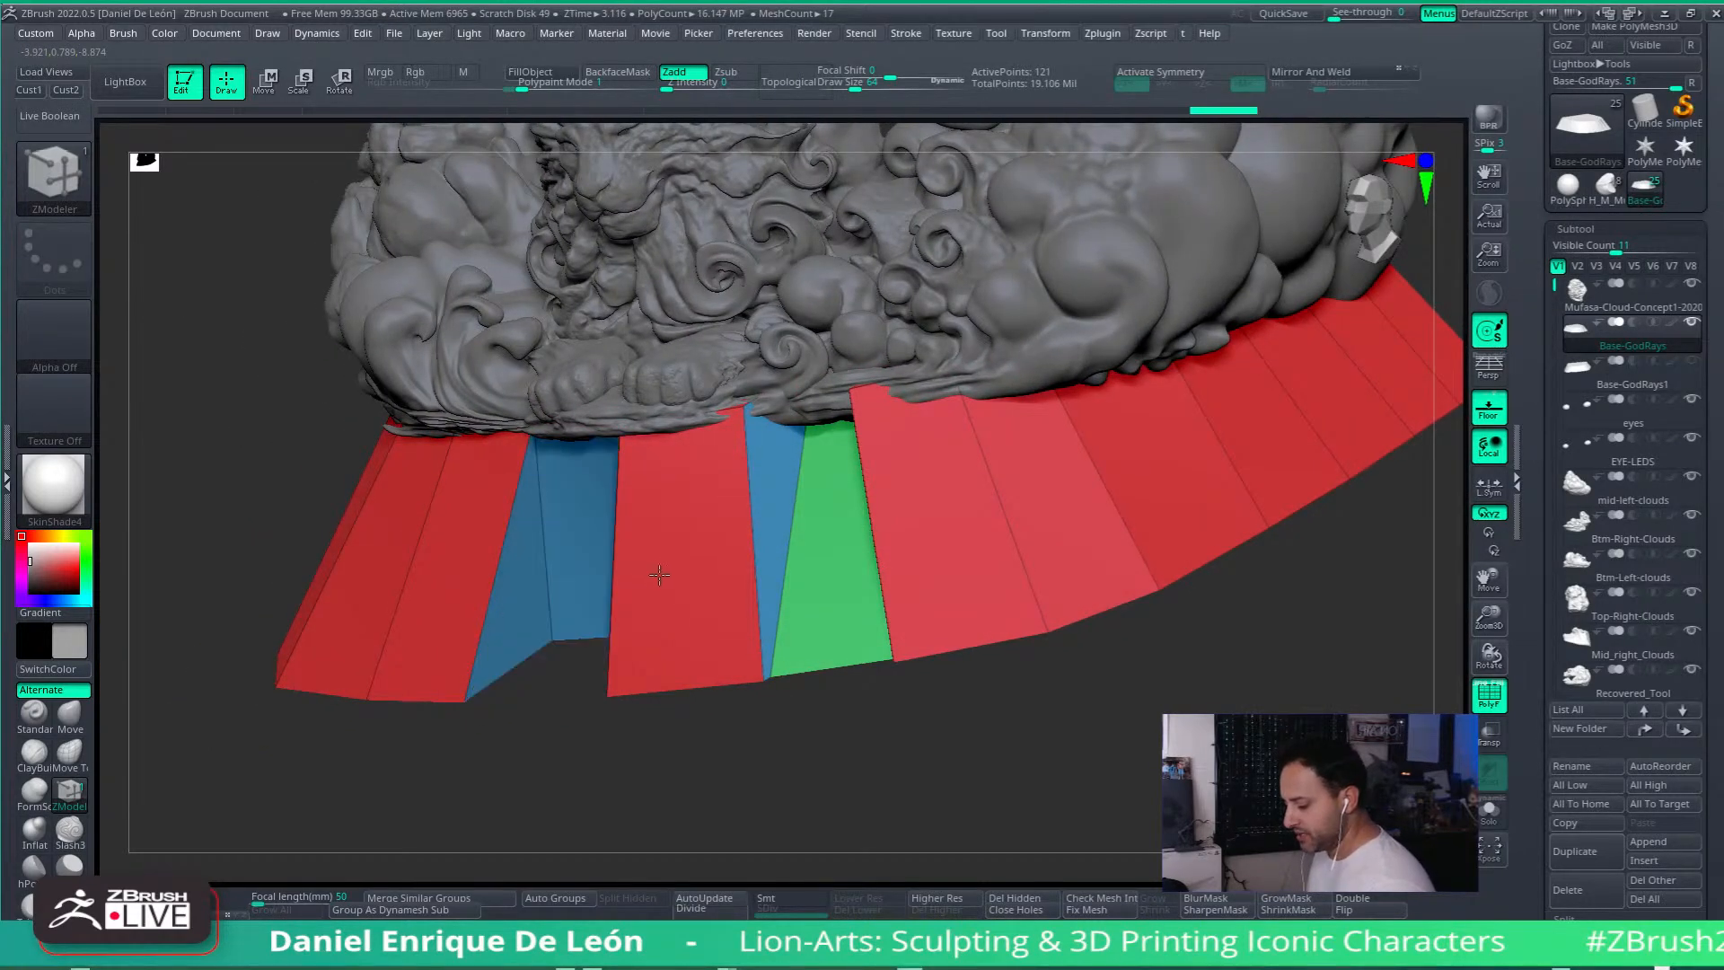
{"action": "right_click_drag", "start_coordinate": [661, 573], "coordinate": [744, 558]}
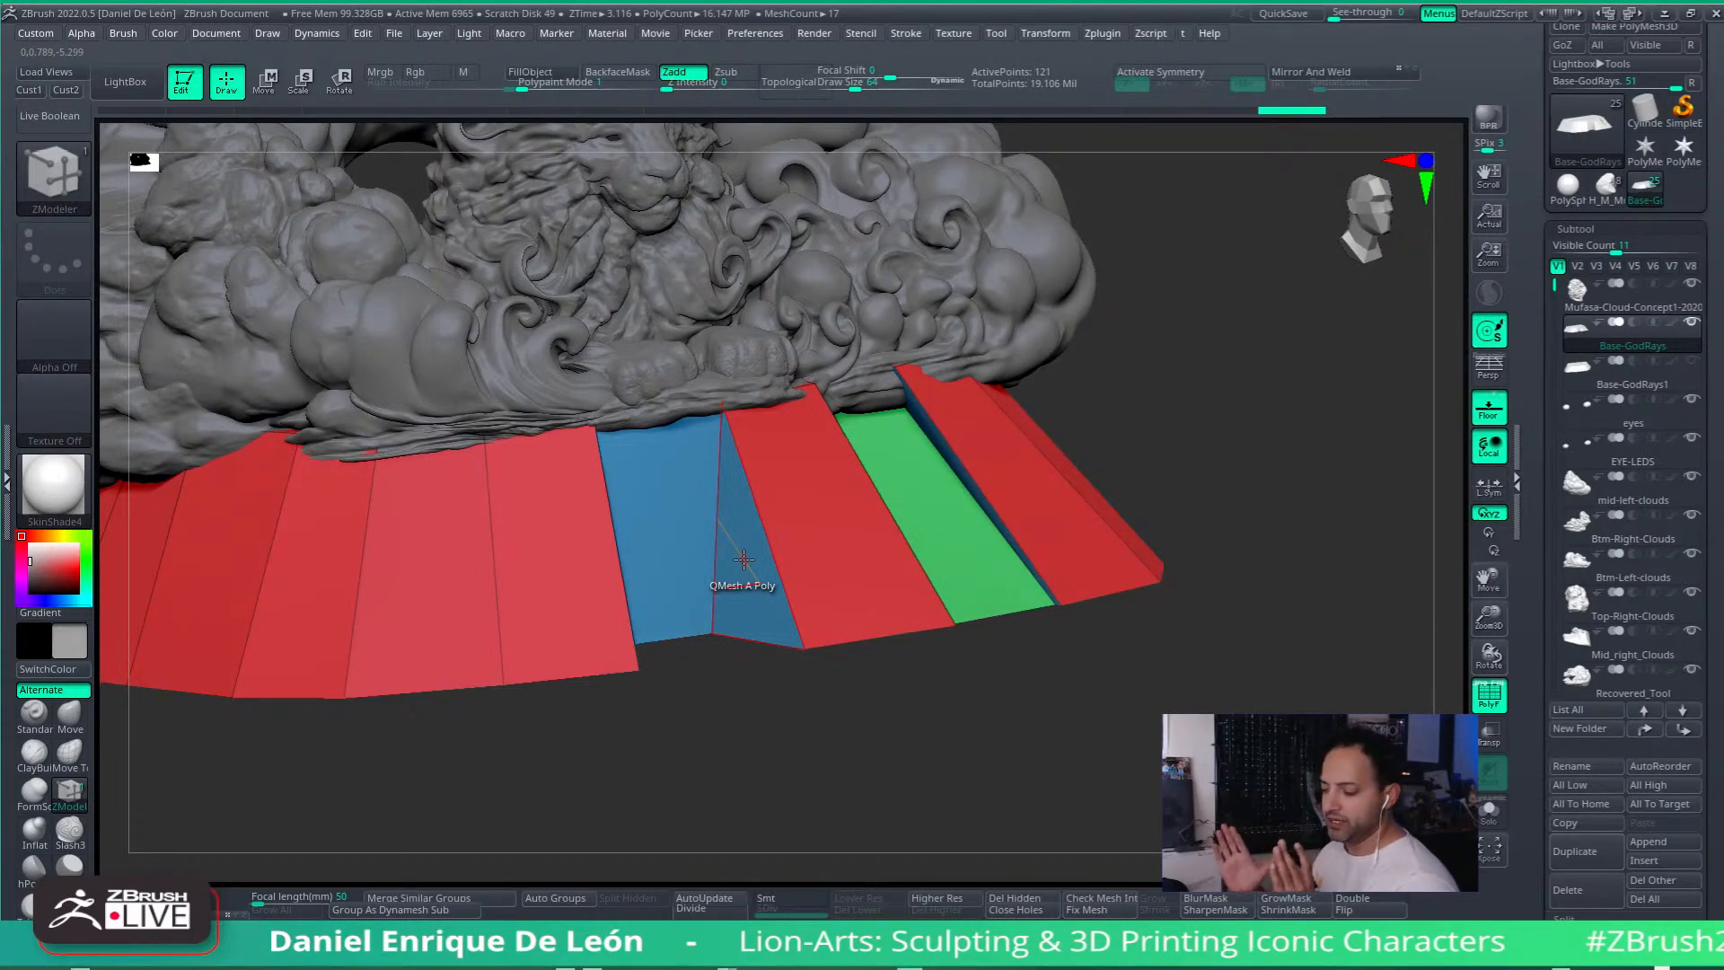
{"action": "right_click_drag", "start_coordinate": [854, 597], "coordinate": [1133, 670]}
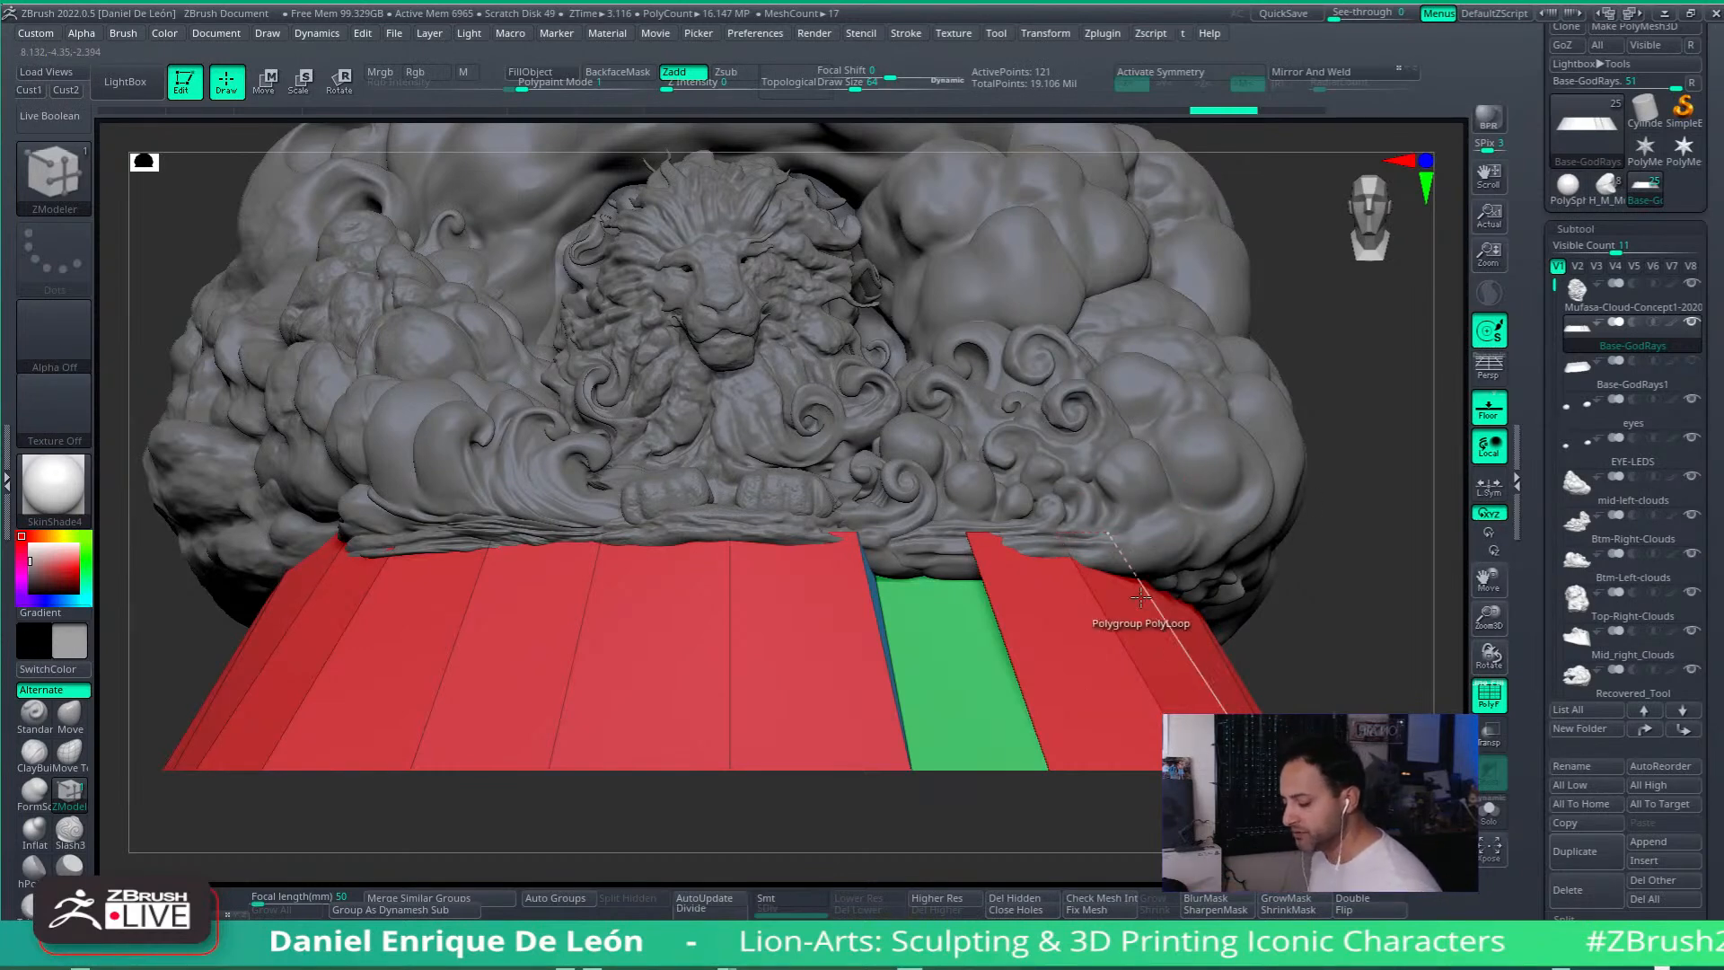
{"action": "right_click_drag", "start_coordinate": [1081, 575], "coordinate": [1080, 631]}
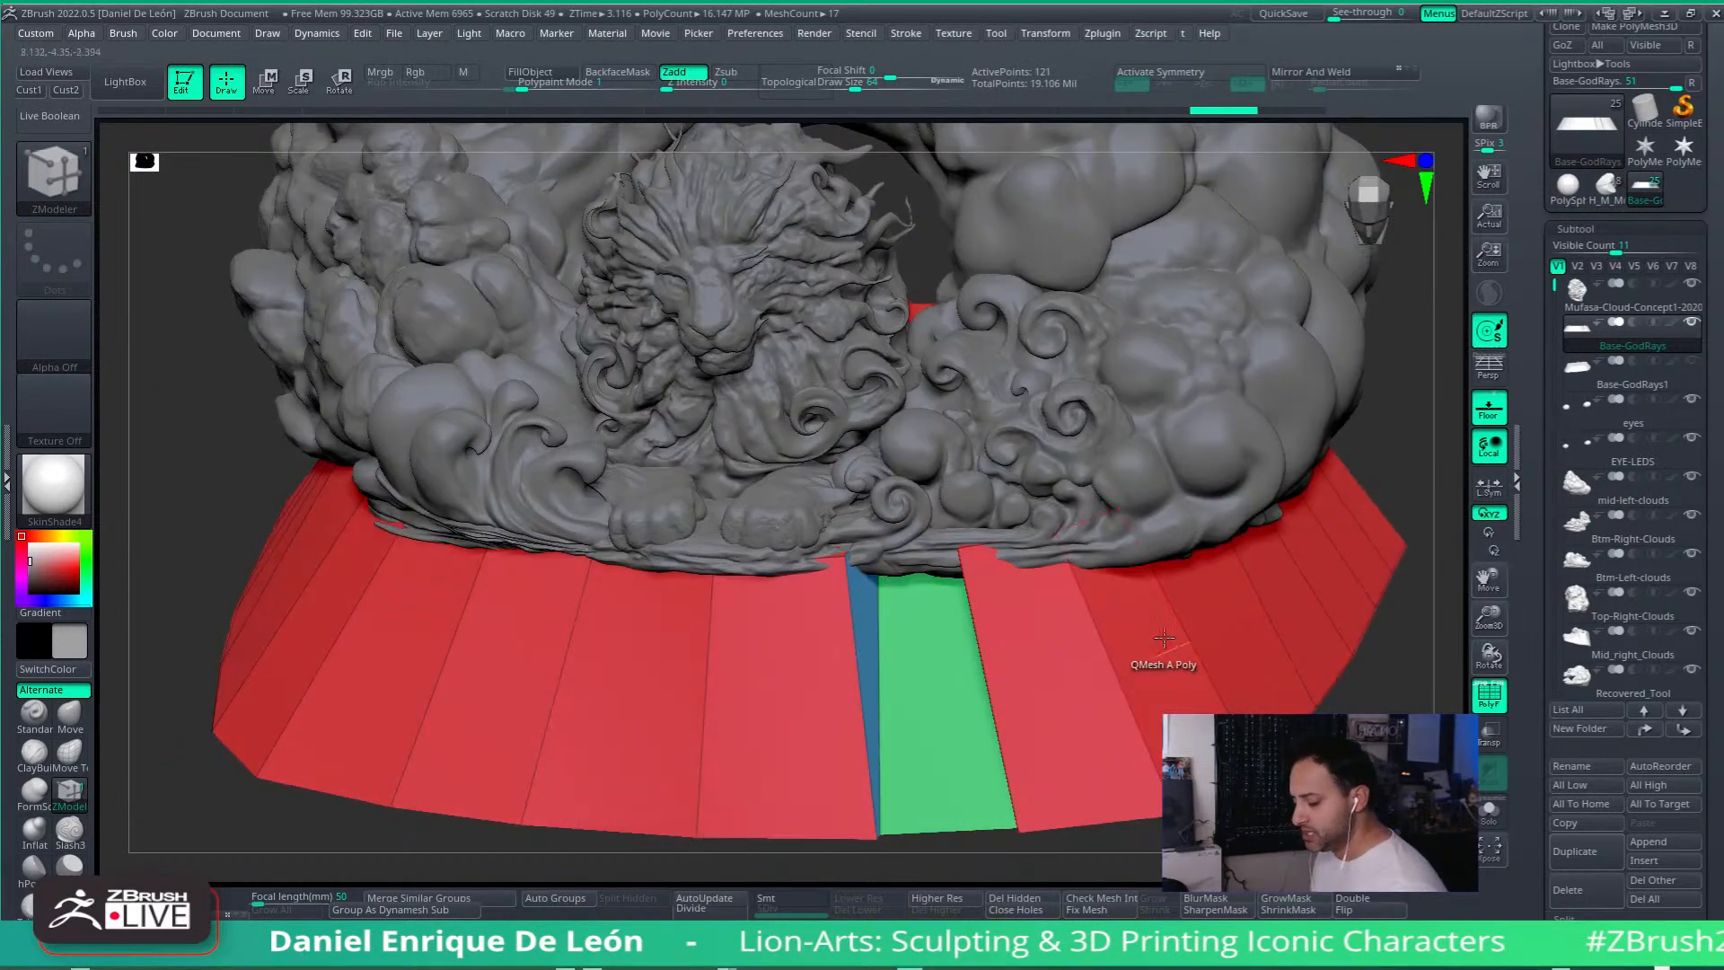
{"action": "key", "text": "ctrl+z"}
{"action": "mouse_move", "coordinate": [1014, 654]}
{"action": "right_mouse_down"}
{"action": "mouse_move", "coordinate": [1039, 632]}
{"action": "mouse_move", "coordinate": [1019, 786]}
{"action": "mouse_move", "coordinate": [1028, 722]}
{"action": "right_mouse_up"}
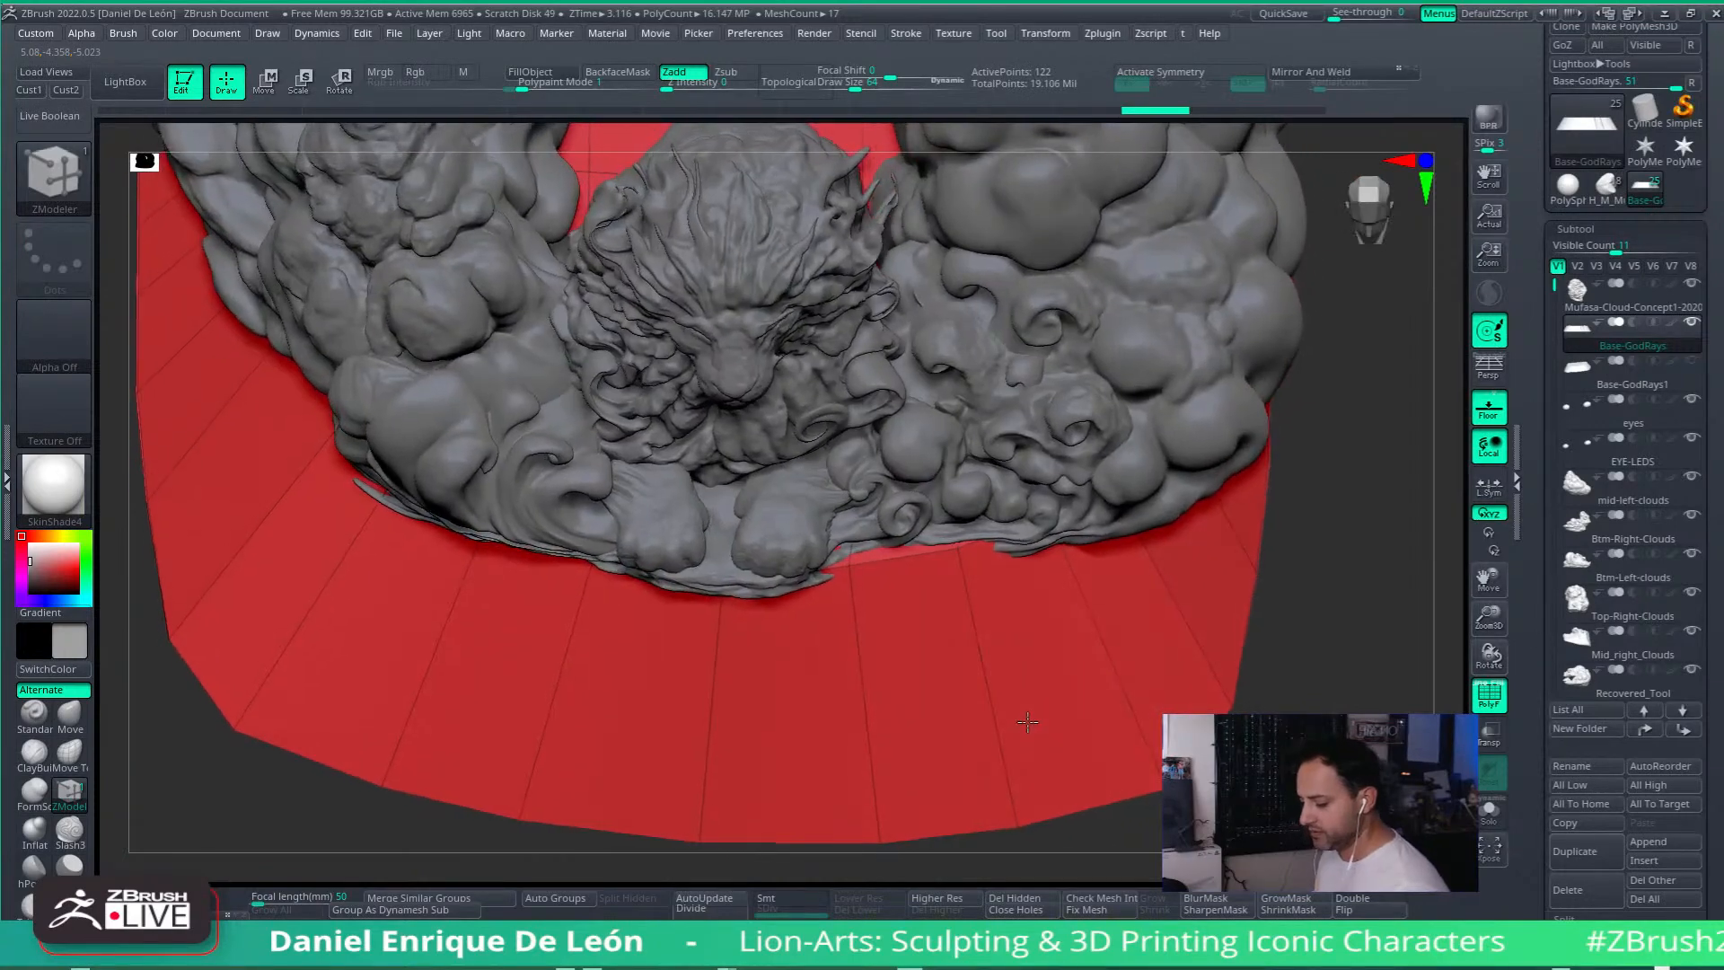
Step: Isolate the base from the rest of the sculpture and view its front side panels
{"action": "mouse_move", "coordinate": [1146, 648]}
{"action": "right_mouse_down"}
{"action": "mouse_move", "coordinate": [1105, 692]}
{"action": "mouse_move", "coordinate": [1096, 667]}
{"action": "mouse_move", "coordinate": [1150, 662]}
{"action": "mouse_move", "coordinate": [1275, 584]}
{"action": "mouse_move", "coordinate": [1287, 539]}
{"action": "mouse_move", "coordinate": [1283, 652]}
{"action": "mouse_move", "coordinate": [1160, 664]}
{"action": "mouse_move", "coordinate": [1082, 726]}
{"action": "mouse_move", "coordinate": [1082, 574]}
{"action": "mouse_move", "coordinate": [1114, 652]}
{"action": "right_mouse_up"}
{"action": "key", "text": "shift+alt+s"}
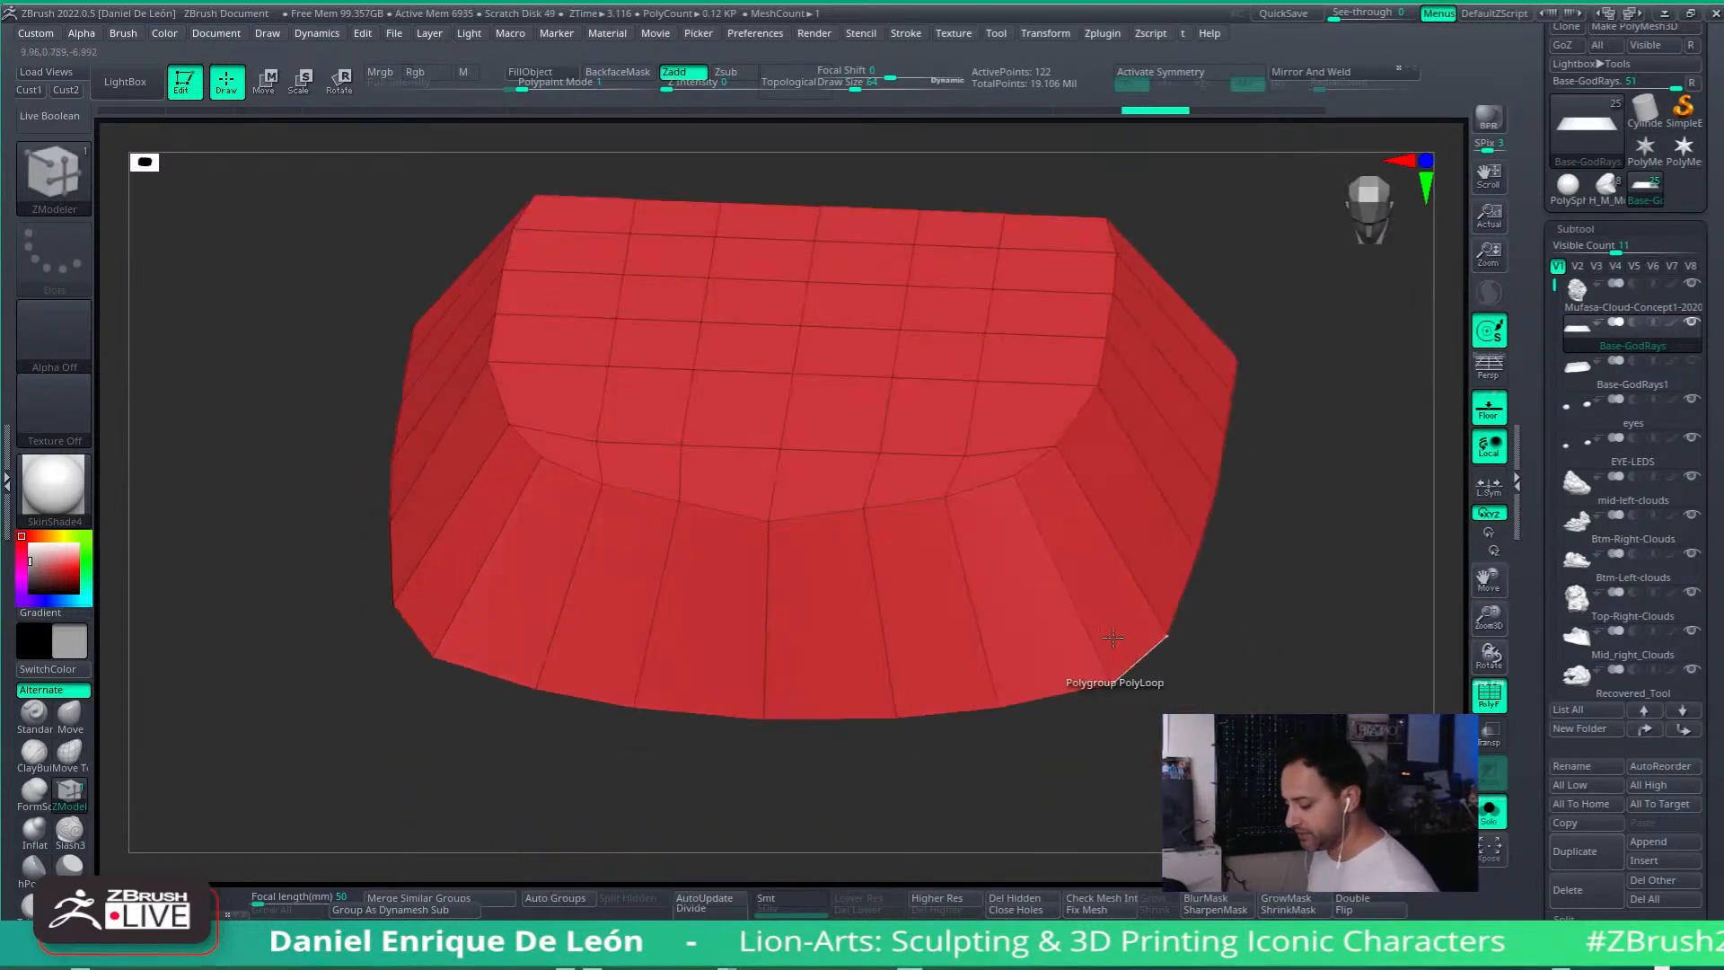
{"action": "right_click_drag", "start_coordinate": [962, 577], "coordinate": [981, 523]}
Step: Set the ZModeler polygon action to Extrude with the A Single Poly target and try extruding a front side panel
{"action": "key", "text": "space"}
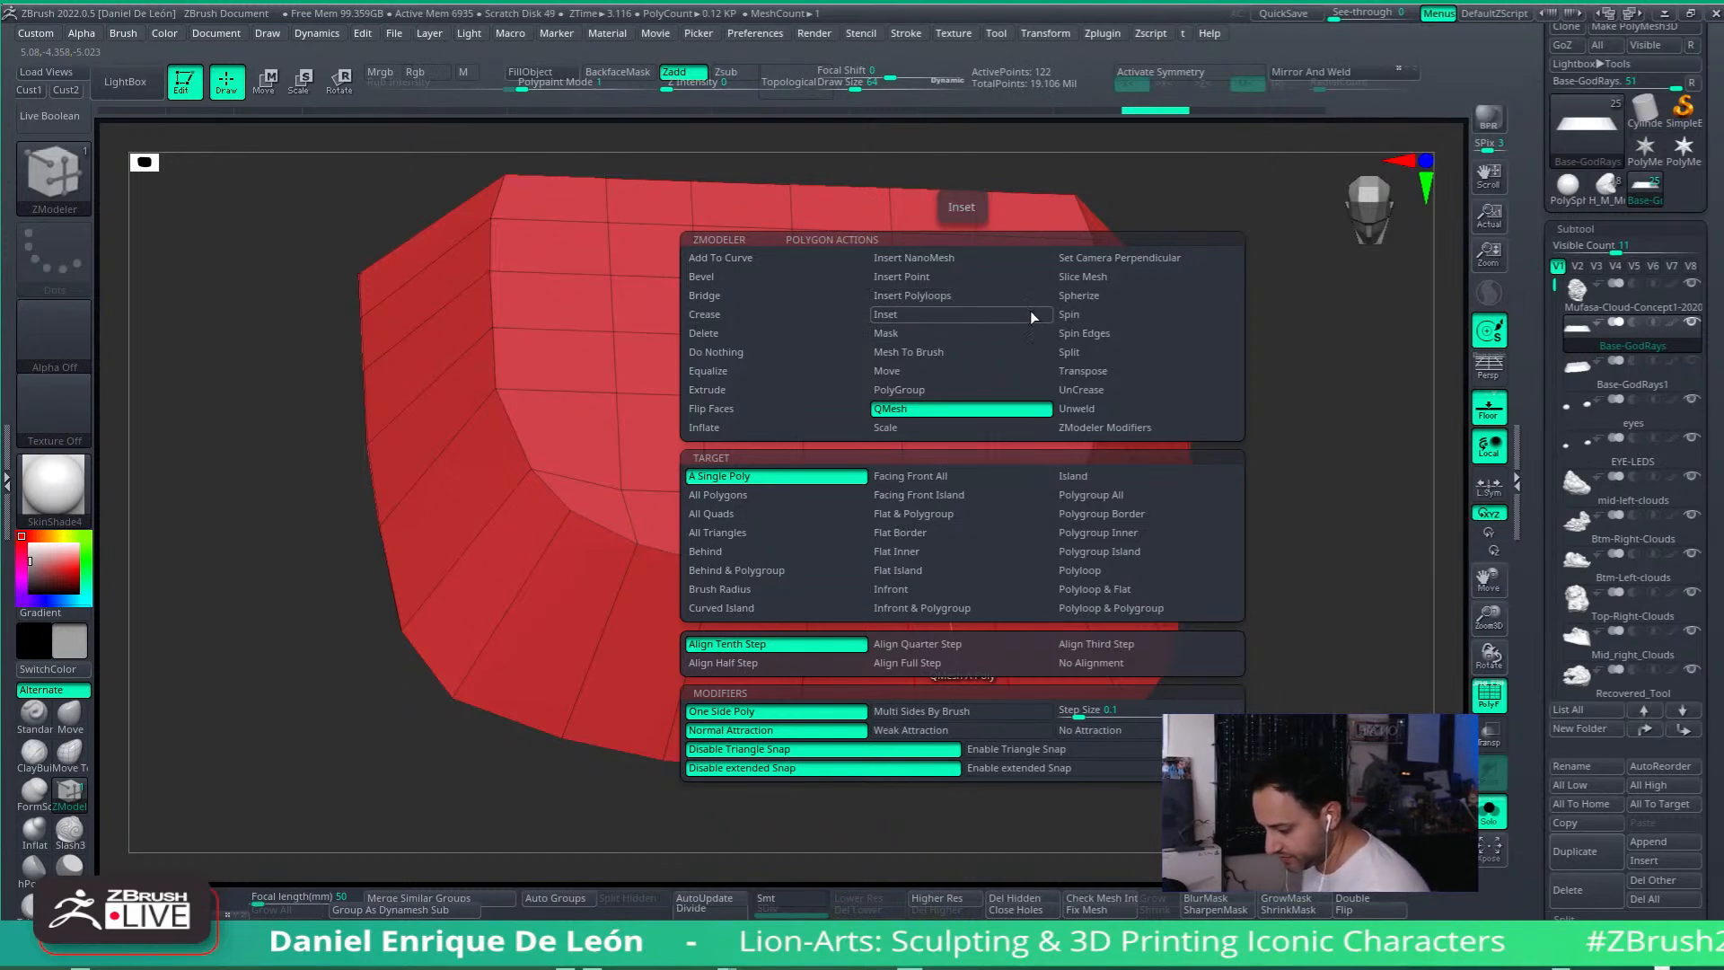
{"action": "left_click", "coordinate": [783, 387]}
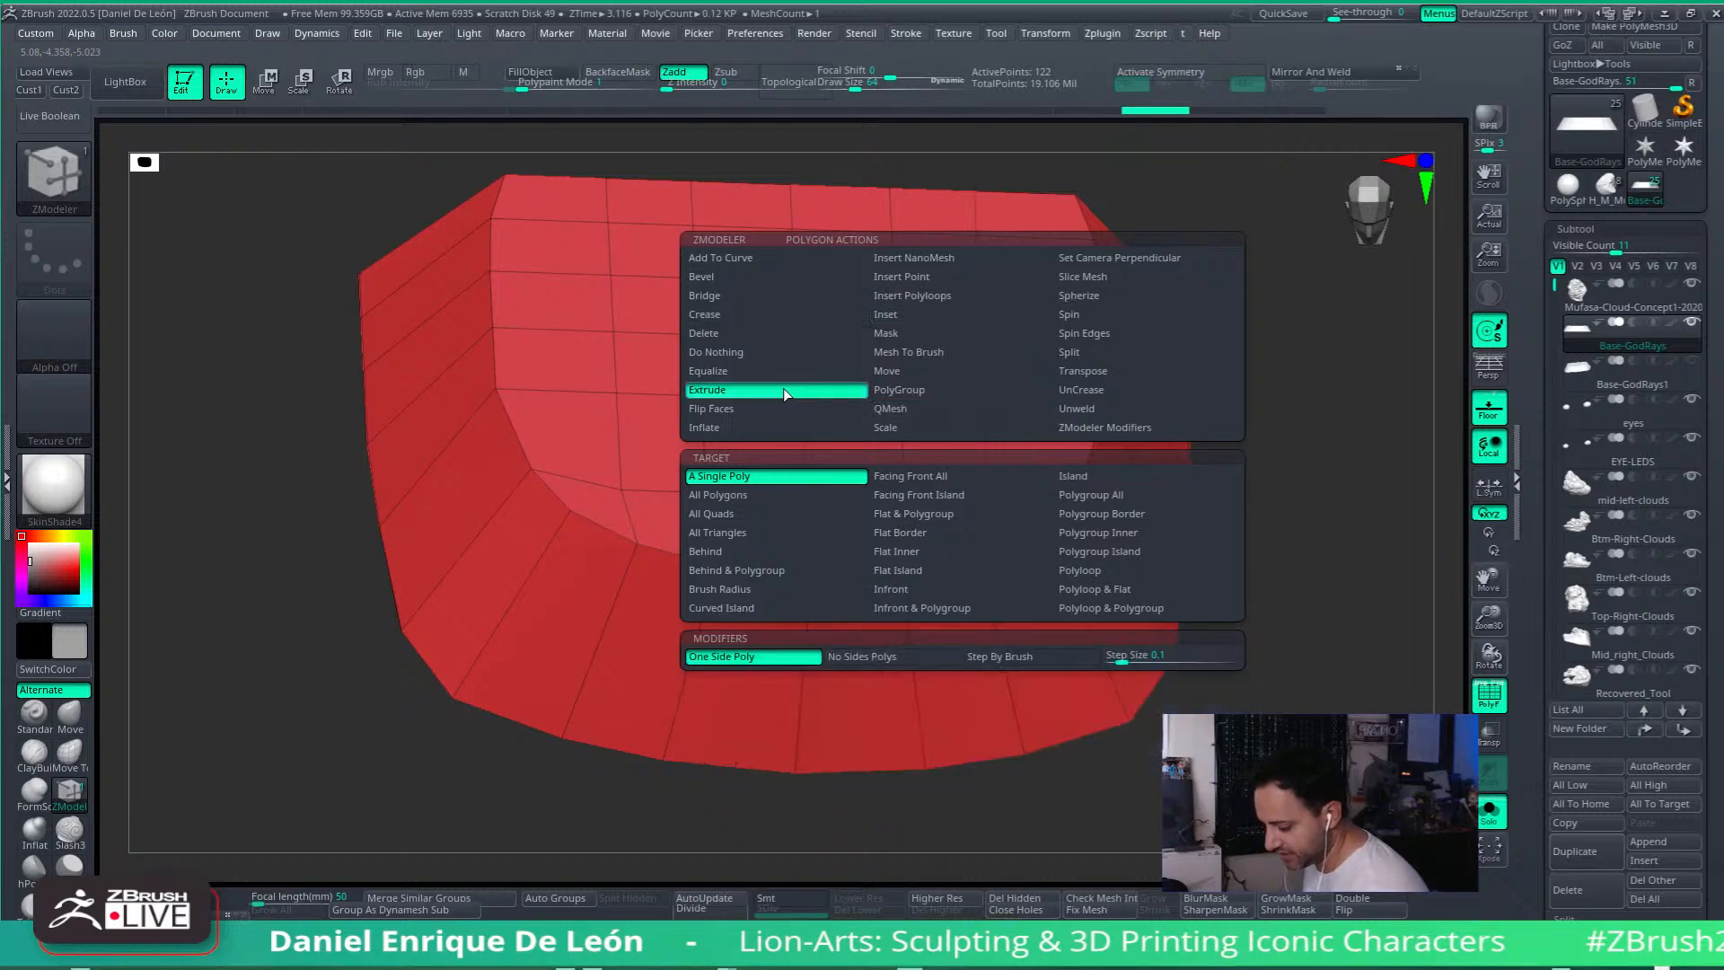
{"action": "right_click_drag", "start_coordinate": [1044, 606], "coordinate": [1110, 623]}
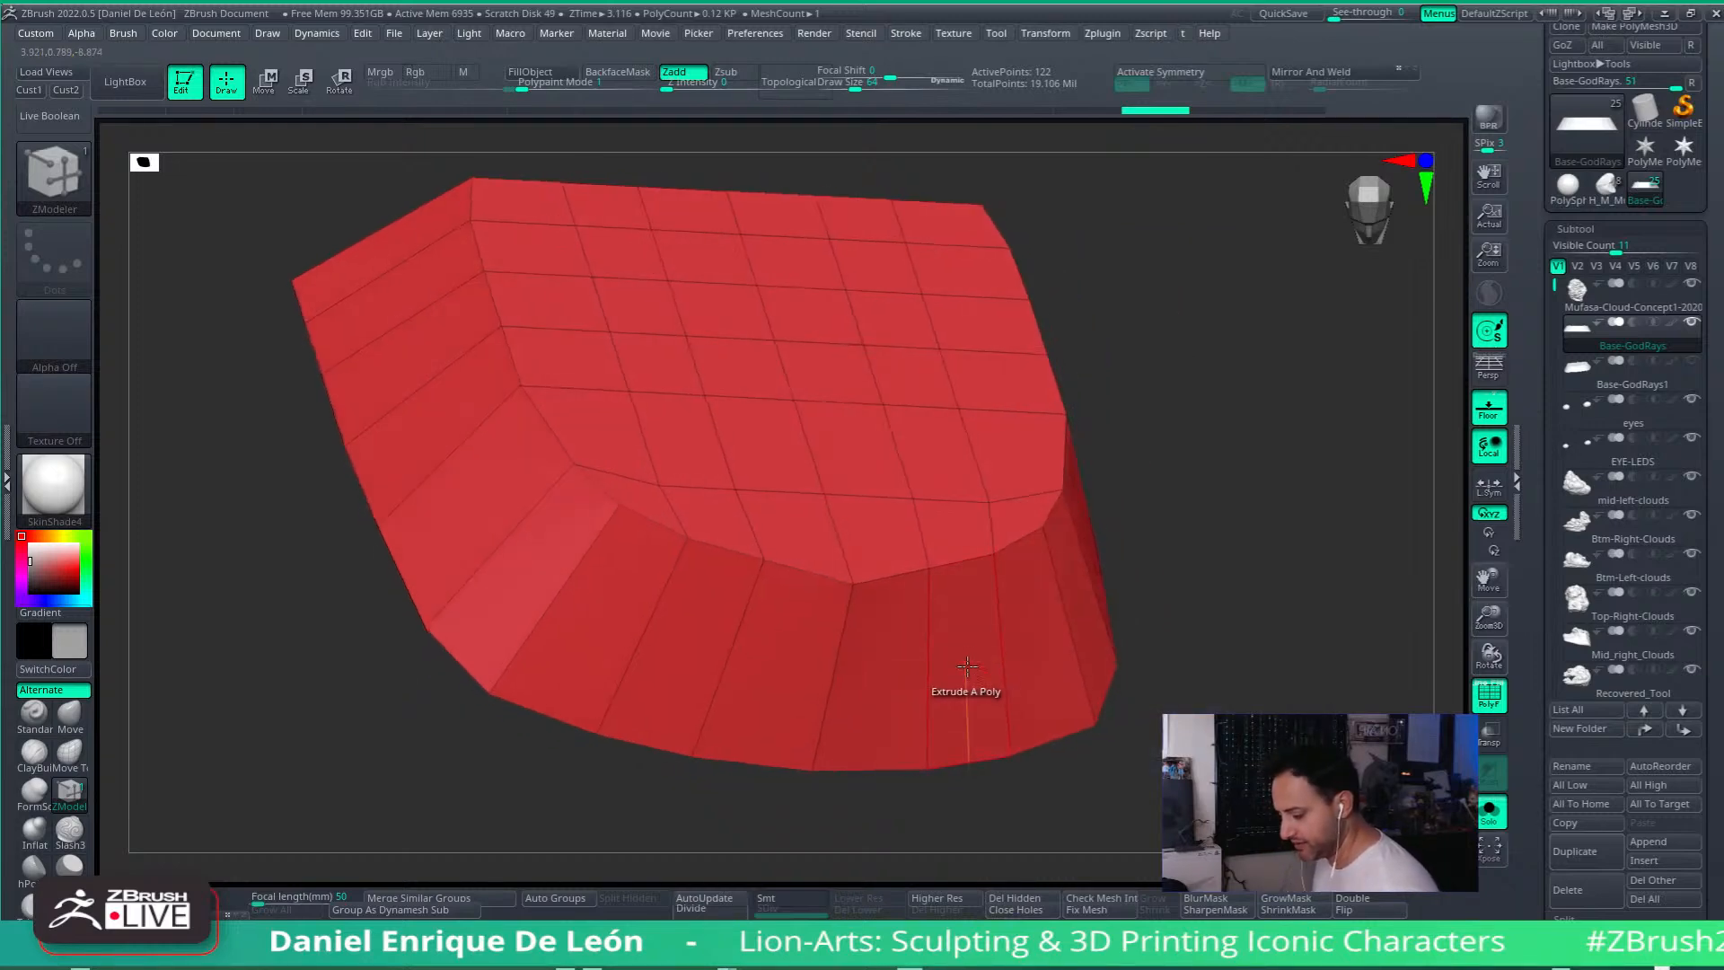
{"action": "left_click_drag", "start_coordinate": [969, 663], "coordinate": [951, 649]}
{"action": "mouse_move", "coordinate": [939, 643]}
{"action": "right_mouse_down"}
{"action": "mouse_move", "coordinate": [954, 596]}
{"action": "mouse_move", "coordinate": [1077, 596]}
{"action": "mouse_move", "coordinate": [1028, 545]}
{"action": "mouse_move", "coordinate": [1185, 662]}
{"action": "mouse_move", "coordinate": [1078, 635]}
{"action": "mouse_move", "coordinate": [1090, 693]}
{"action": "mouse_move", "coordinate": [1074, 719]}
{"action": "mouse_move", "coordinate": [1021, 689]}
{"action": "mouse_move", "coordinate": [1082, 543]}
{"action": "mouse_move", "coordinate": [1146, 554]}
{"action": "mouse_move", "coordinate": [1096, 485]}
{"action": "mouse_move", "coordinate": [1124, 485]}
{"action": "mouse_move", "coordinate": [1123, 590]}
{"action": "mouse_move", "coordinate": [1069, 569]}
{"action": "mouse_move", "coordinate": [1116, 481]}
{"action": "mouse_move", "coordinate": [1185, 446]}
{"action": "right_mouse_up"}
Step: Set the ZModeler edge action to Delete and remove the edge loop running just inside the base's rim
{"action": "key", "text": "ctrl"}
{"action": "mouse_move", "coordinate": [1170, 556]}
{"action": "right_mouse_down"}
{"action": "mouse_move", "coordinate": [1154, 604]}
{"action": "mouse_move", "coordinate": [1156, 503]}
{"action": "right_mouse_up"}
{"action": "key", "text": "space"}
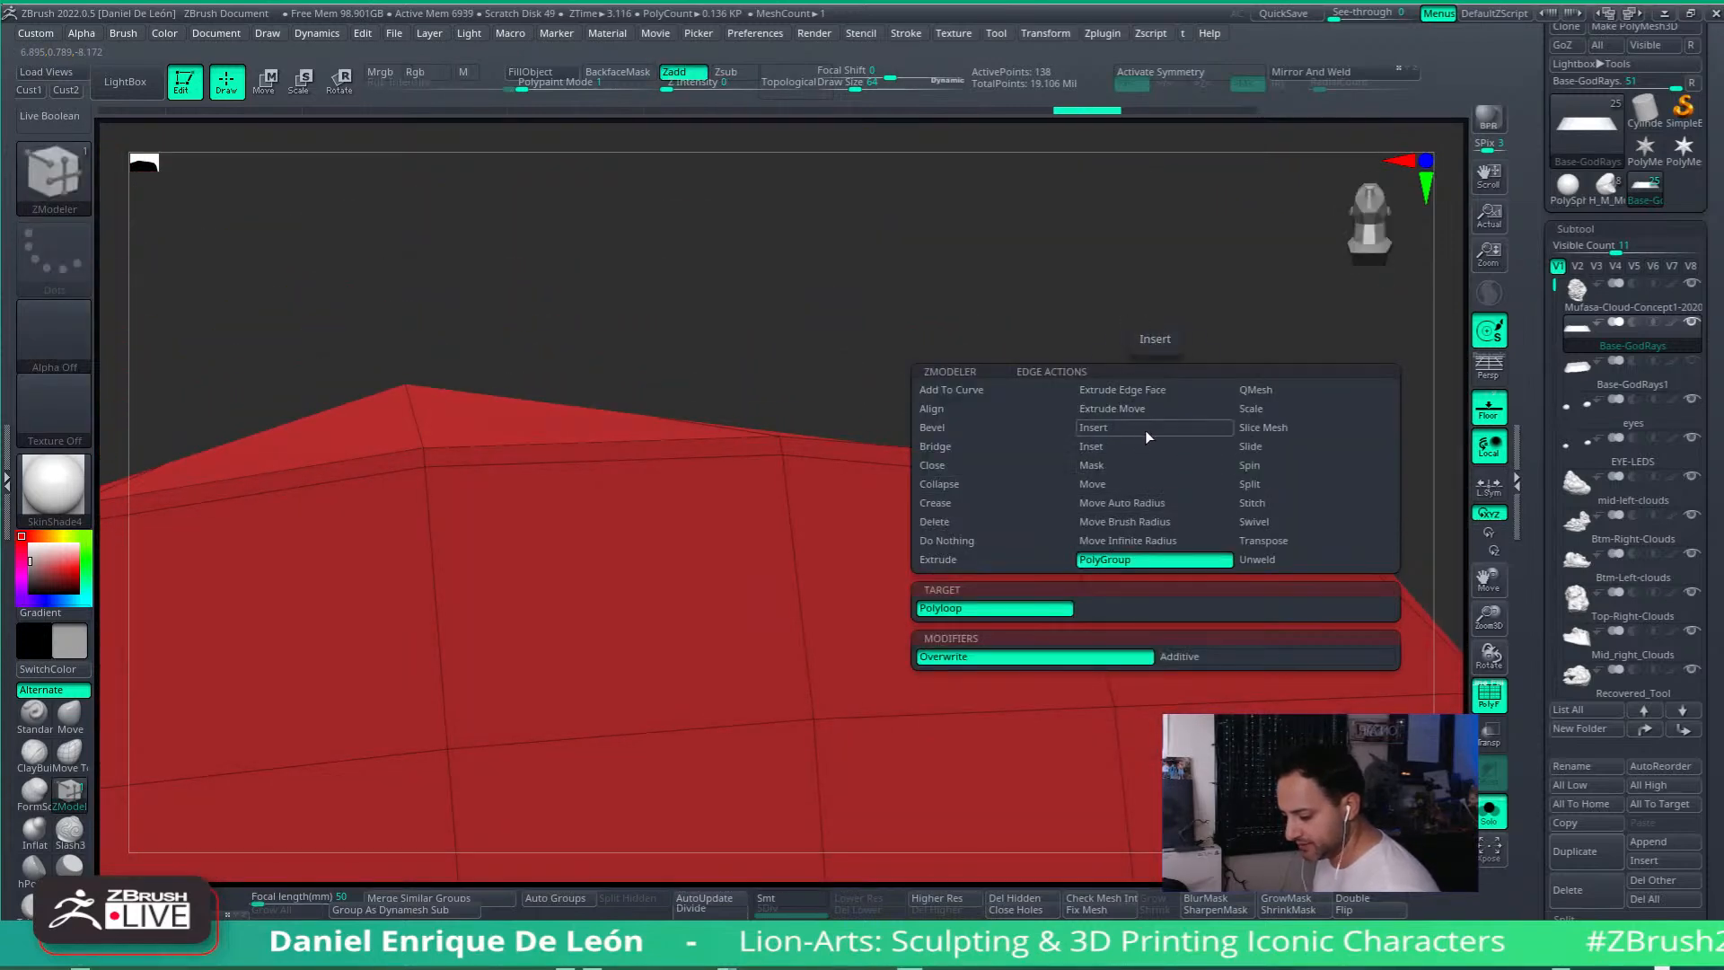
{"action": "left_click", "coordinate": [1008, 521]}
{"action": "left_click", "coordinate": [957, 466]}
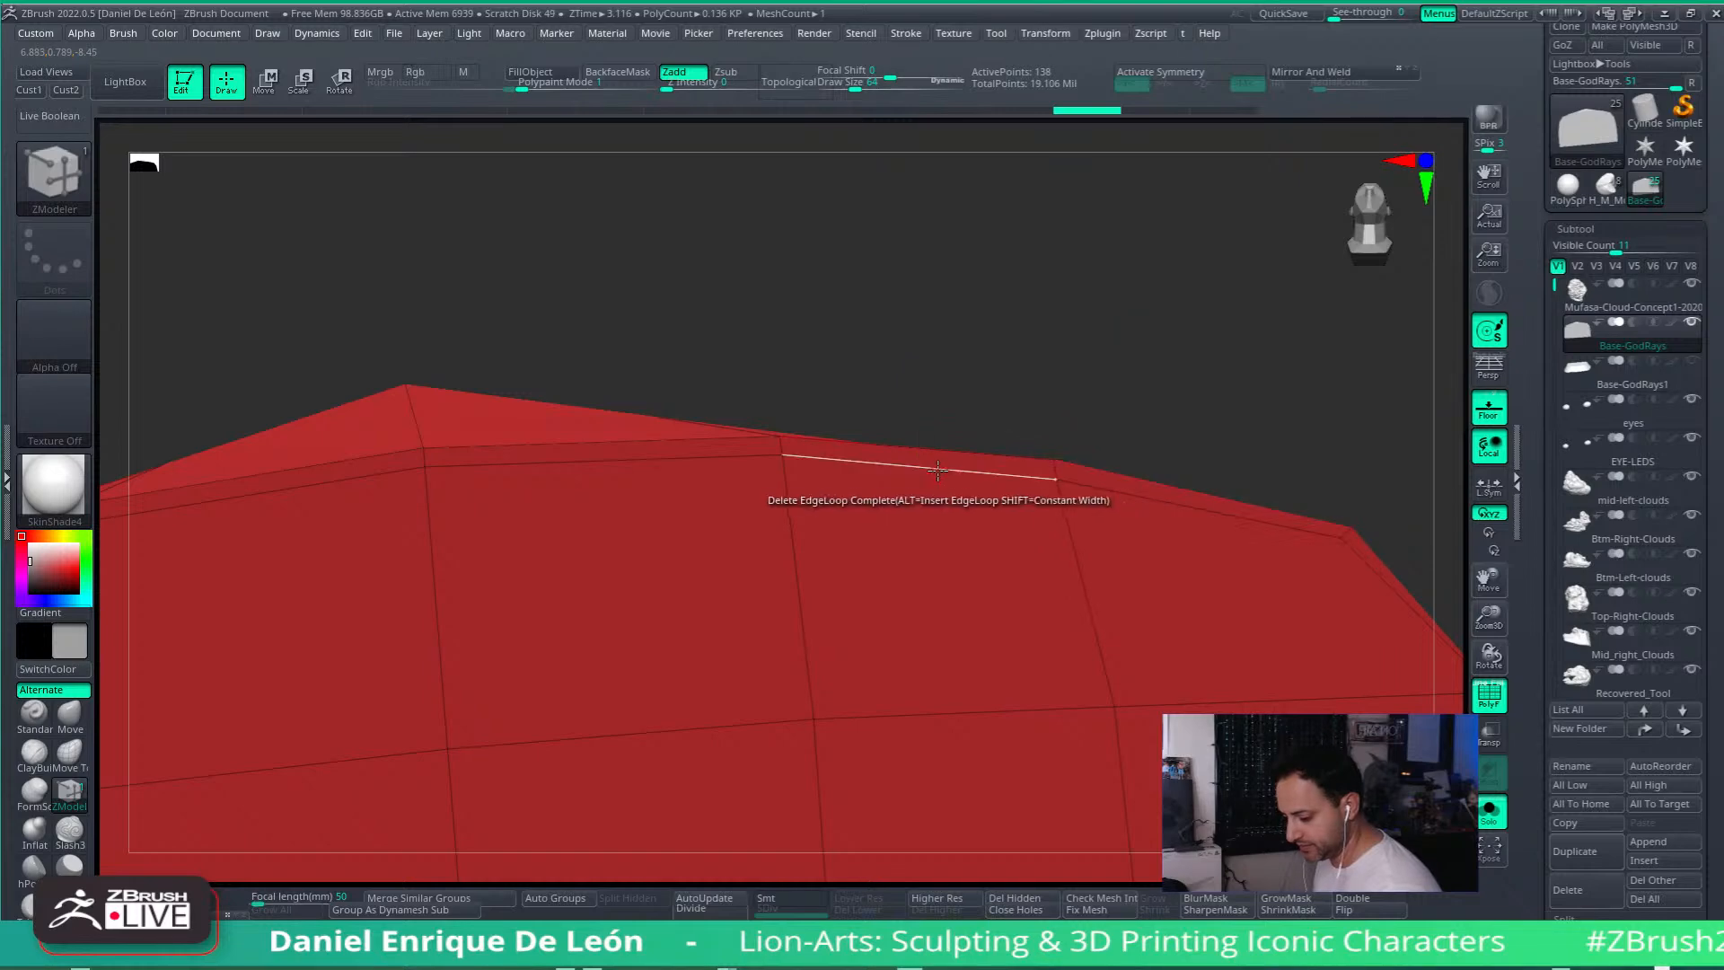
{"action": "right_click_drag", "start_coordinate": [960, 463], "coordinate": [1020, 635]}
{"action": "right_click", "coordinate": [1020, 634]}
Step: Try extruding a single polygon on the base's front slope again and undo it
{"action": "right_click_drag", "start_coordinate": [1191, 563], "coordinate": [989, 683], "text": "alt"}
{"action": "left_click_drag", "start_coordinate": [988, 682], "coordinate": [950, 646]}
{"action": "right_click_drag", "start_coordinate": [991, 684], "coordinate": [967, 540]}
{"action": "right_click_drag", "start_coordinate": [968, 608], "coordinate": [935, 579], "text": "alt"}
{"action": "key", "text": "ctrl+z"}
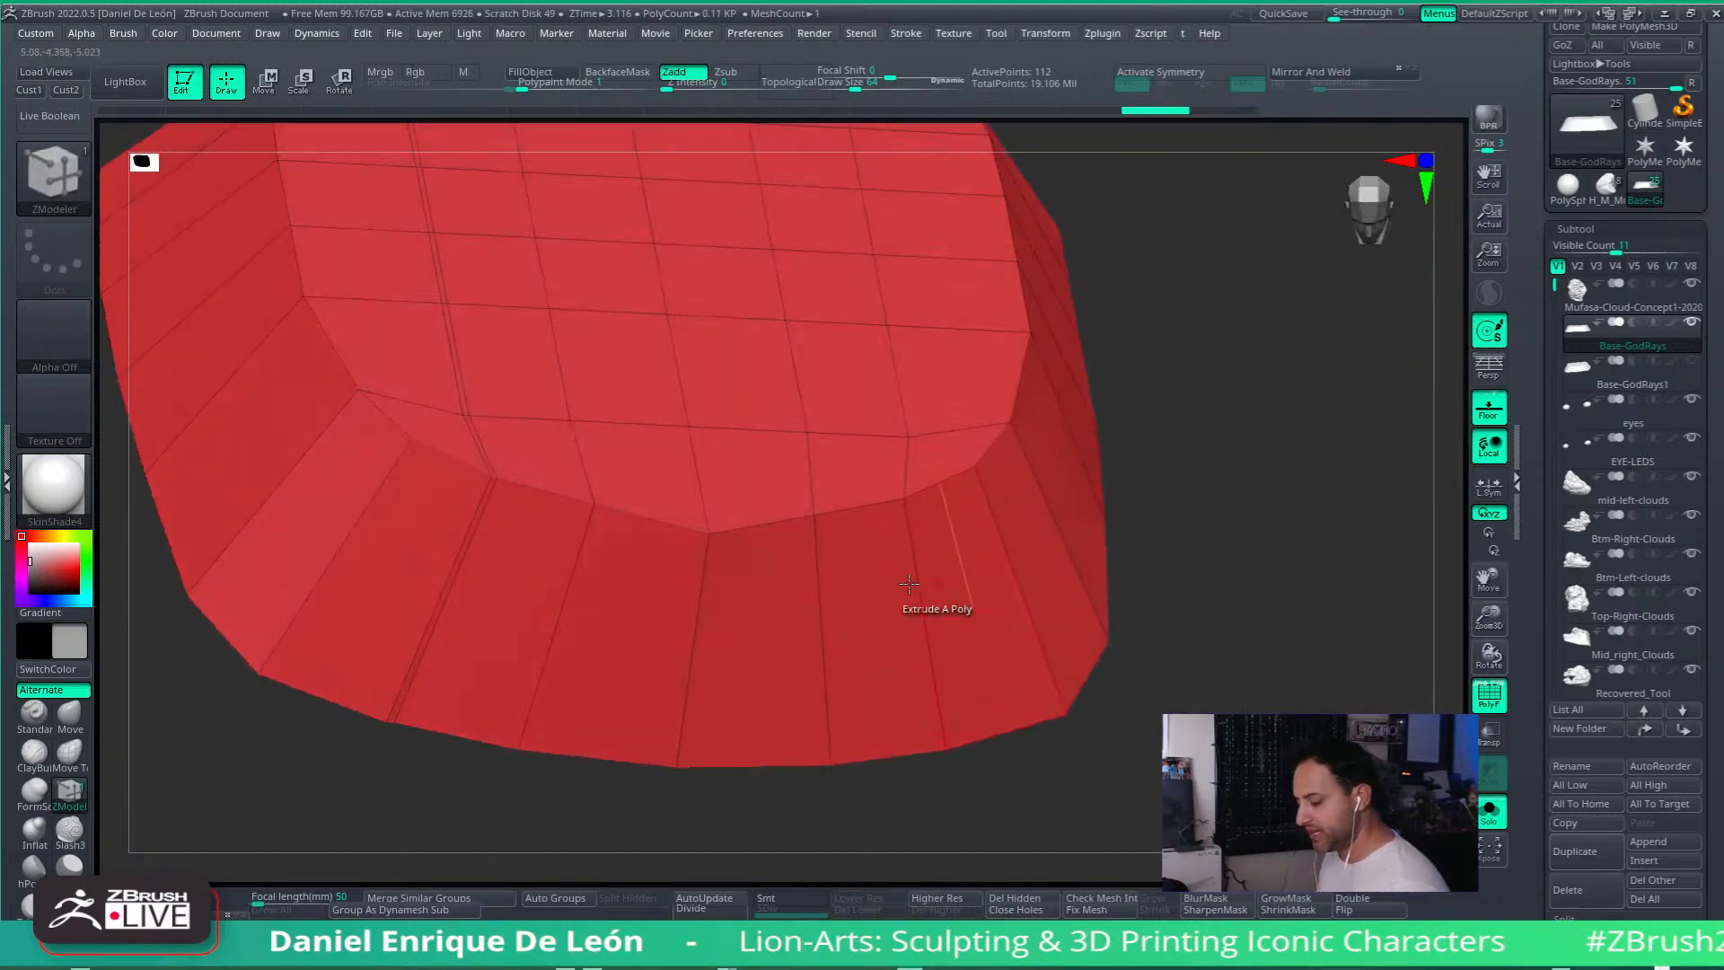
Step: Set the polygon action to QMesh with A Single Poly and try pushing one front panel inward
{"action": "key", "text": "space"}
{"action": "left_click", "coordinate": [808, 409]}
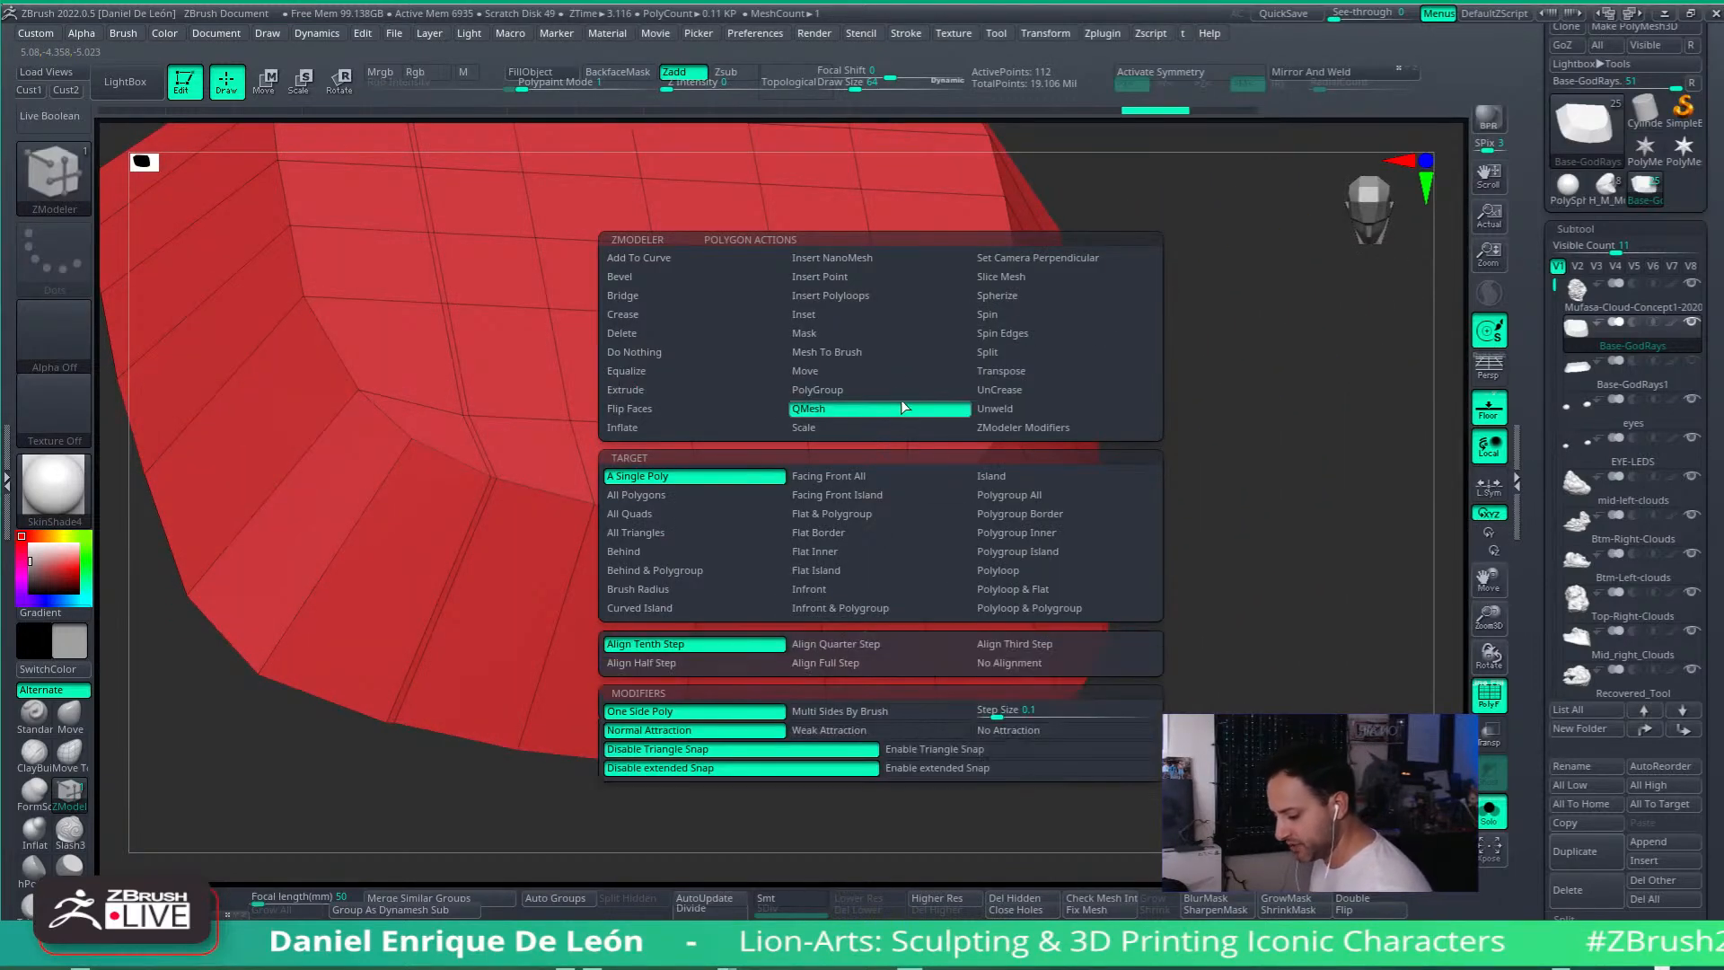
{"action": "right_click_drag", "start_coordinate": [965, 528], "coordinate": [1078, 579]}
{"action": "left_click_drag", "start_coordinate": [979, 624], "coordinate": [944, 603]}
{"action": "right_click_drag", "start_coordinate": [945, 603], "coordinate": [1009, 522]}
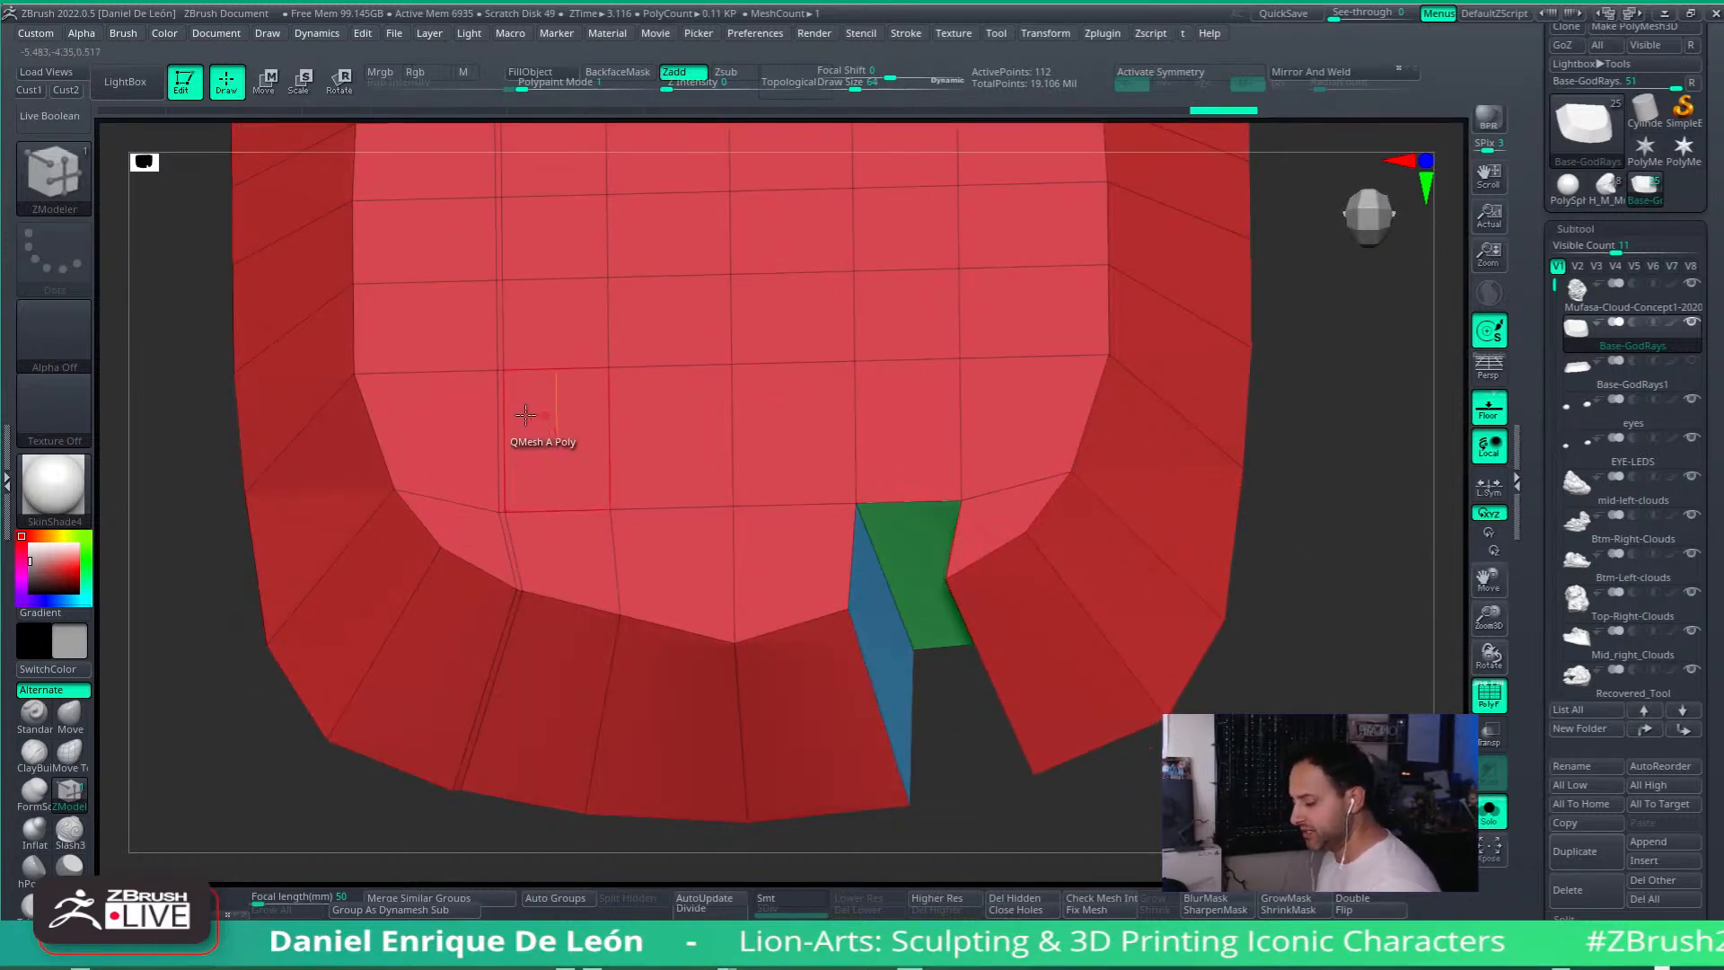
Step: Undo the QMesh panel inset and delete the redundant closely spaced edge loop with the EdgeLoop Complete target
{"action": "right_click", "coordinate": [493, 386]}
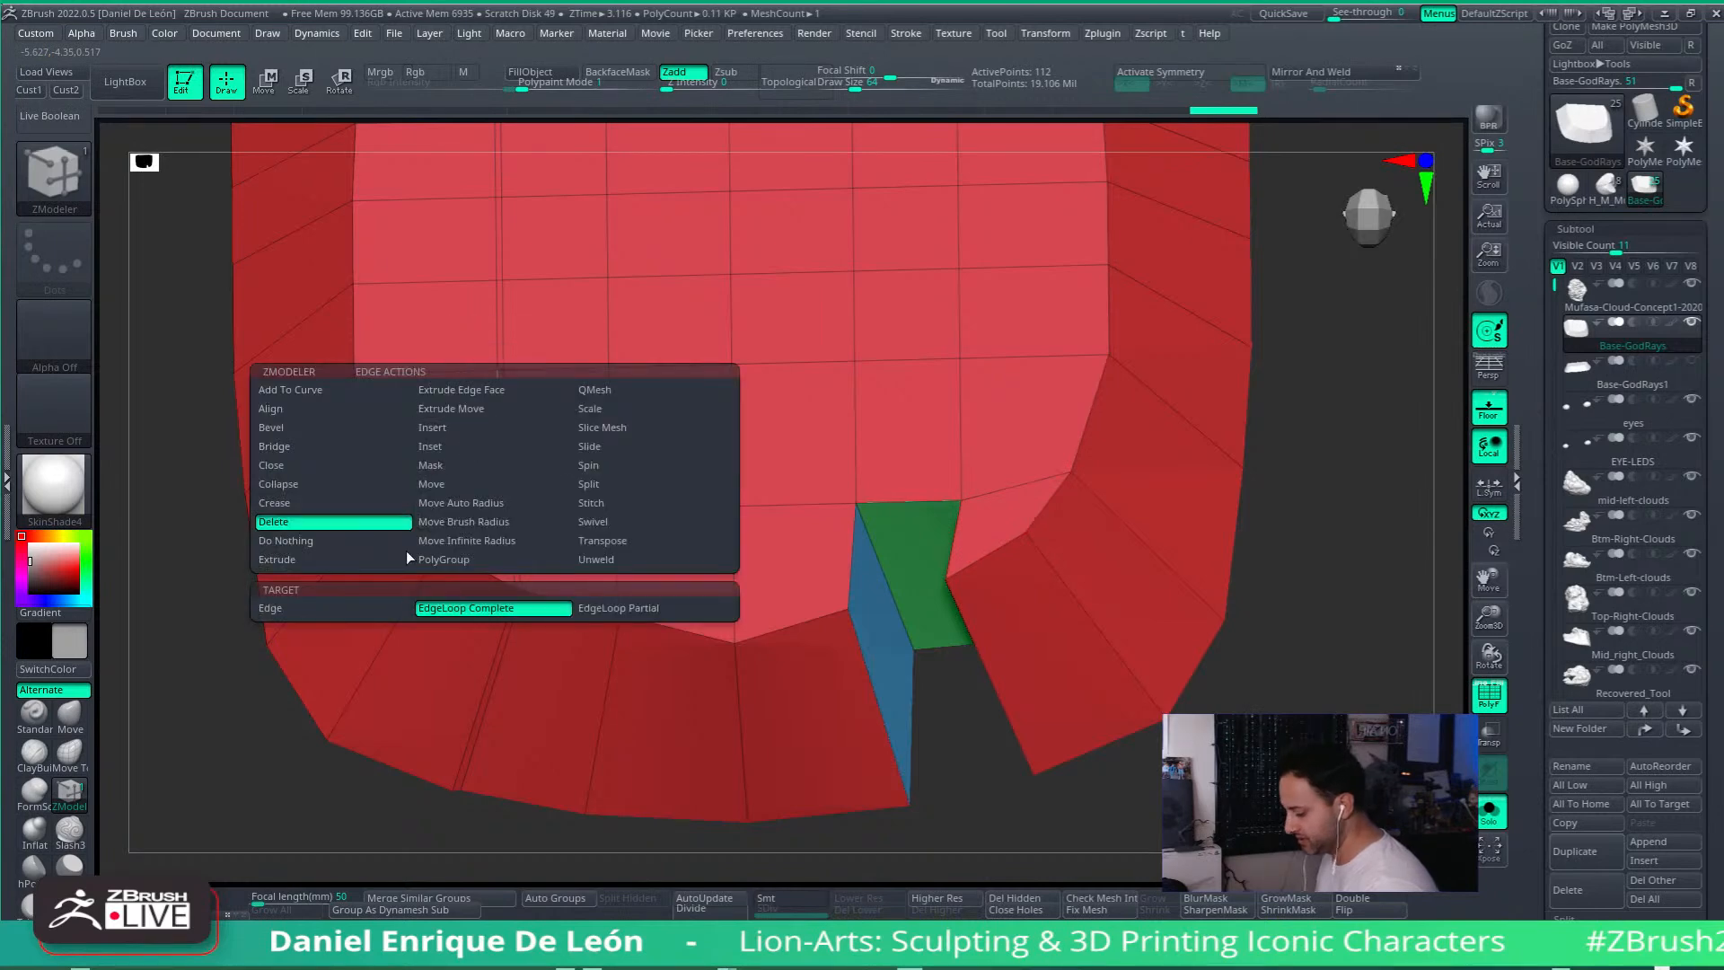
{"action": "left_click", "coordinate": [492, 427]}
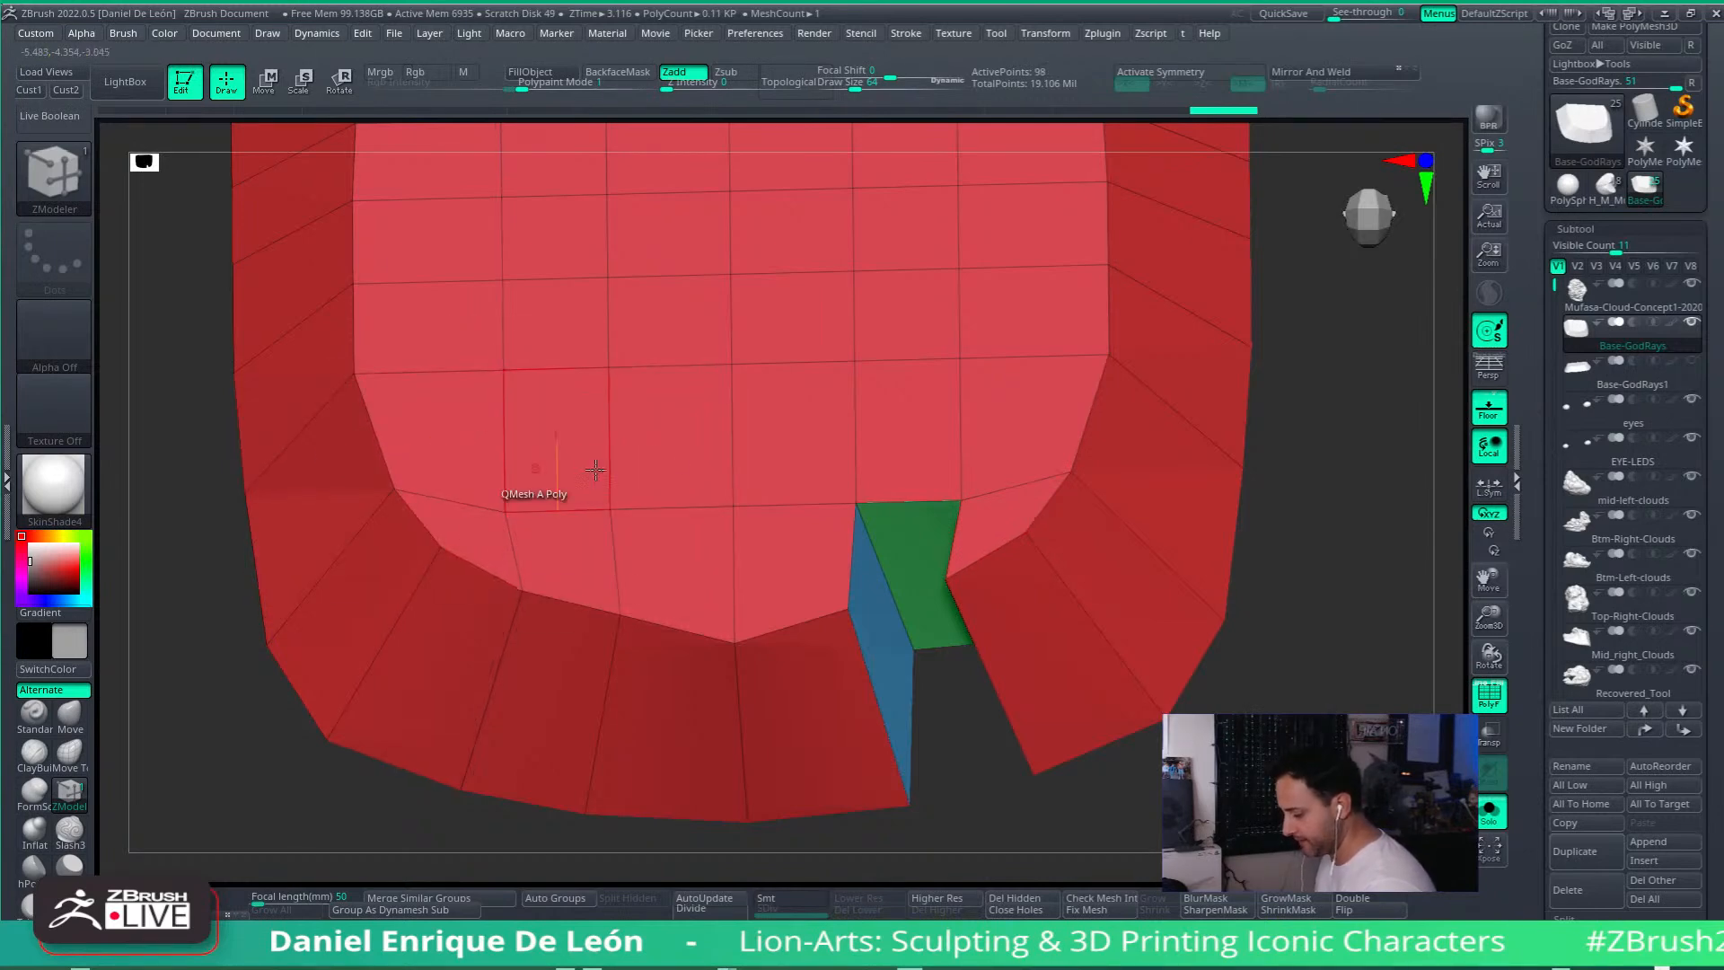
{"action": "right_click_drag", "start_coordinate": [1101, 635], "coordinate": [1115, 684]}
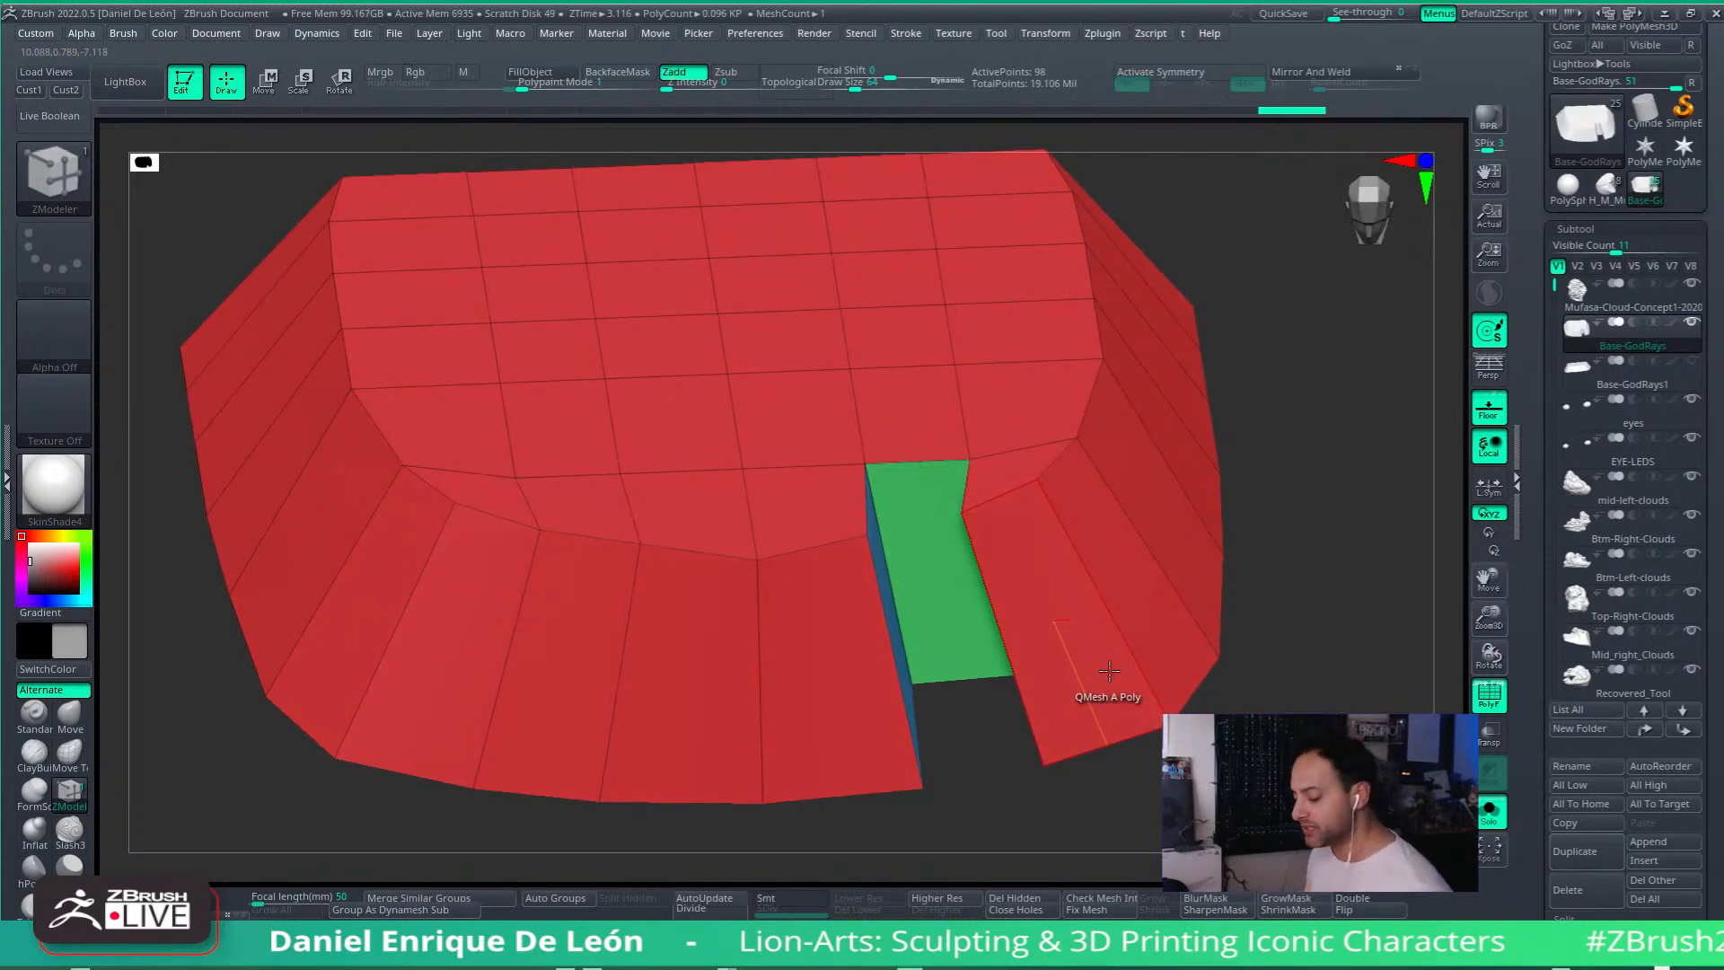
{"action": "key", "text": "ctrl+z"}
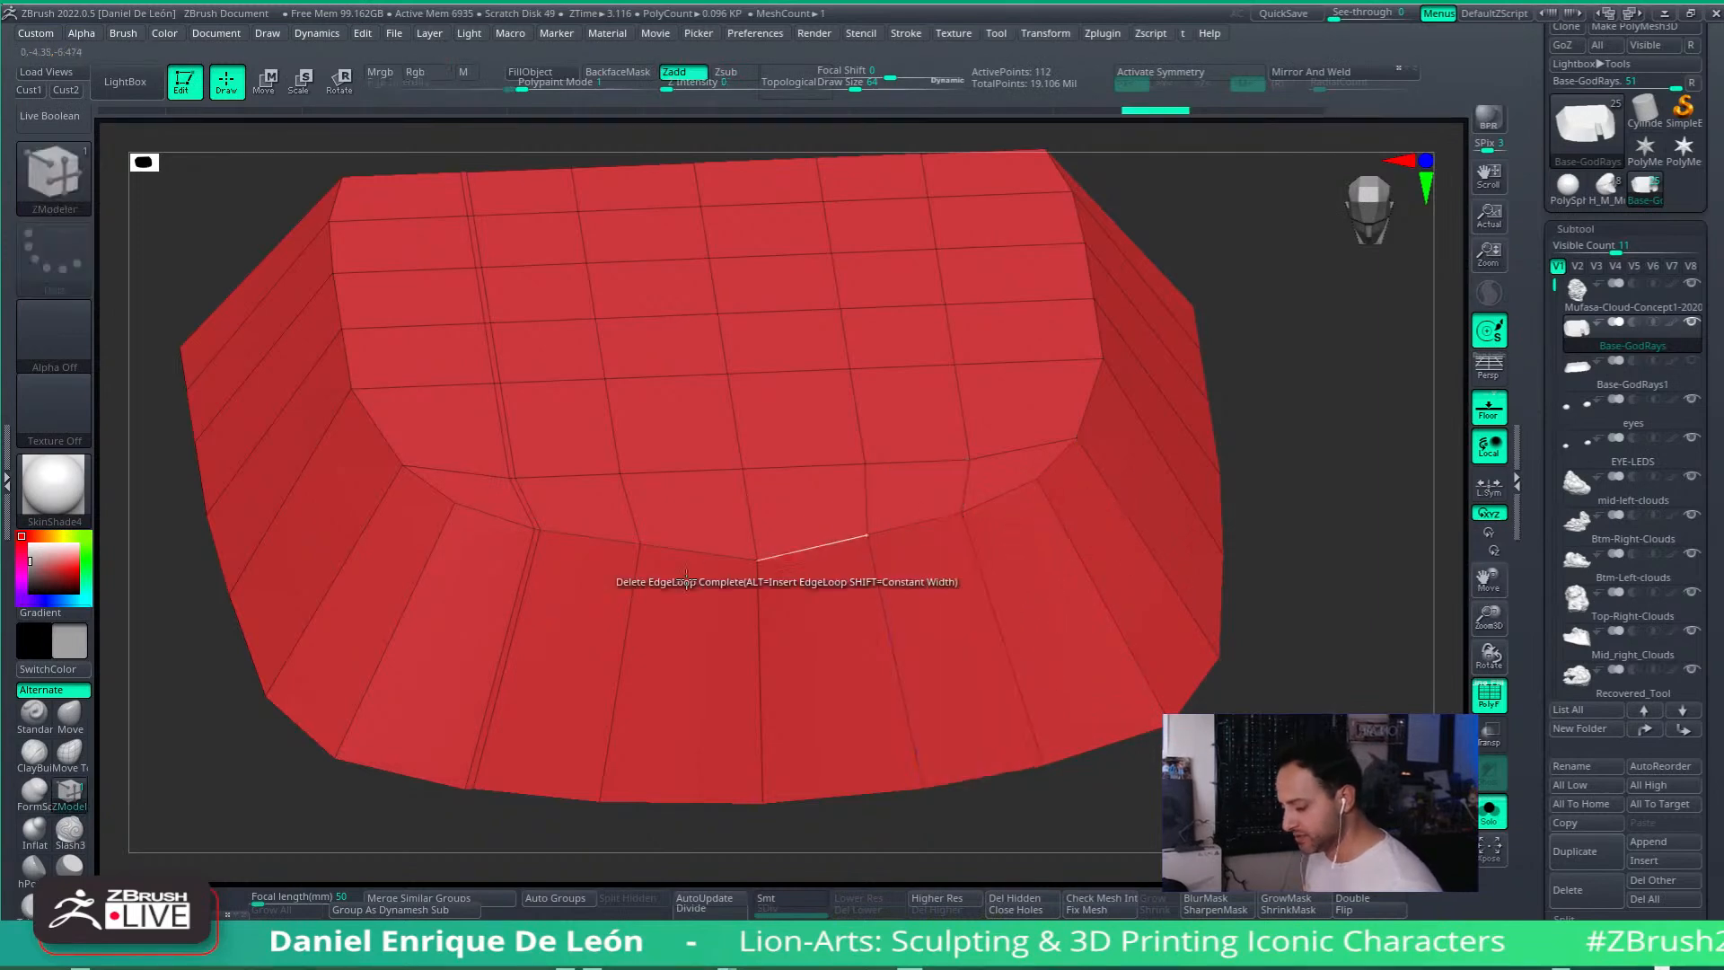
{"action": "left_click", "coordinate": [498, 435]}
{"action": "right_click_drag", "start_coordinate": [1052, 516], "coordinate": [1083, 579]}
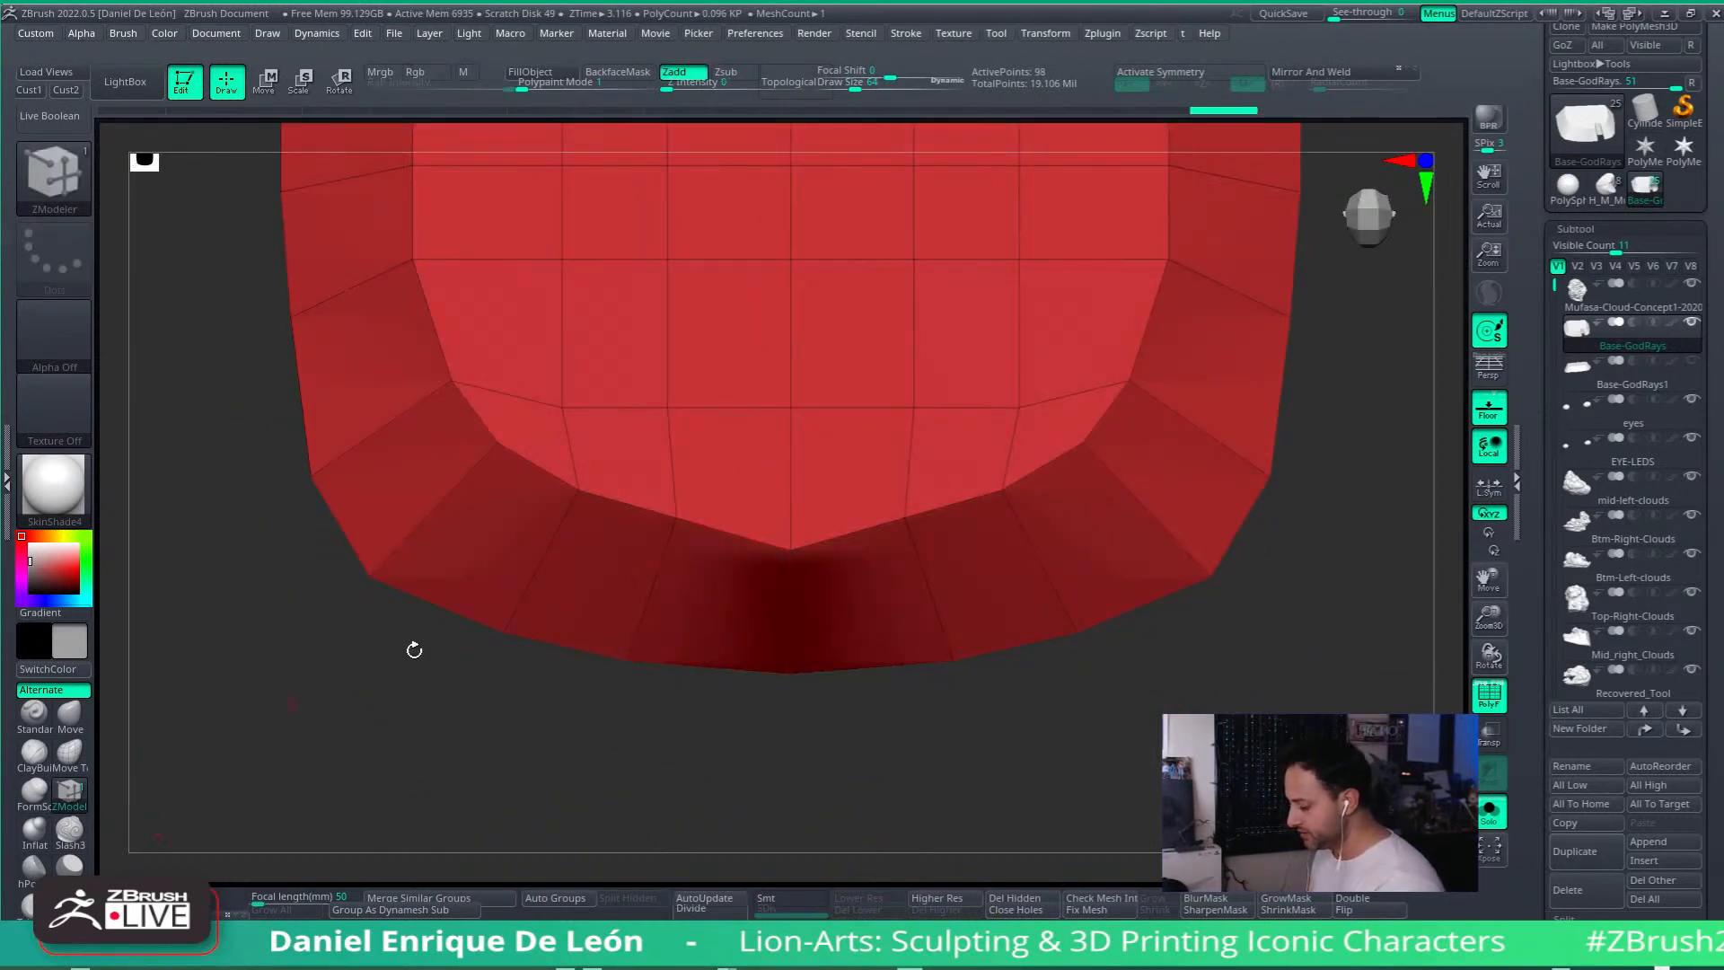
Step: Set the edge action to Insert and add edge loops along the top's front rim and across the front panels
{"action": "key", "text": "space"}
{"action": "left_click", "coordinate": [1021, 428]}
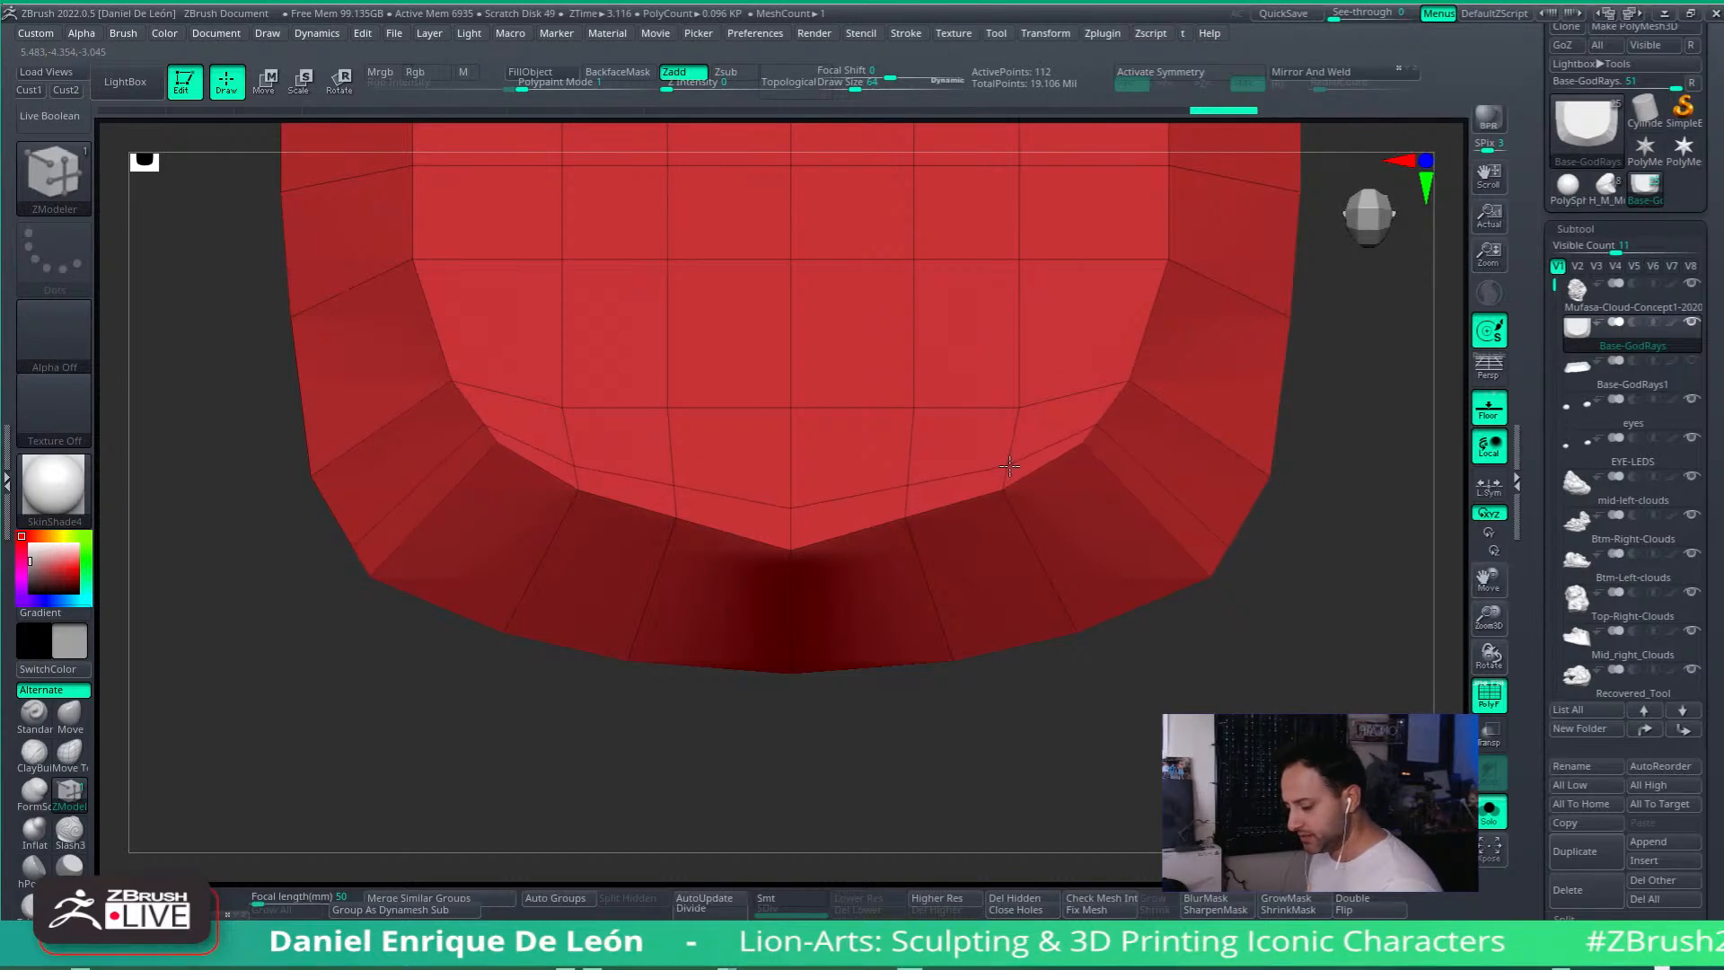
{"action": "right_click_drag", "start_coordinate": [1082, 525], "coordinate": [948, 635]}
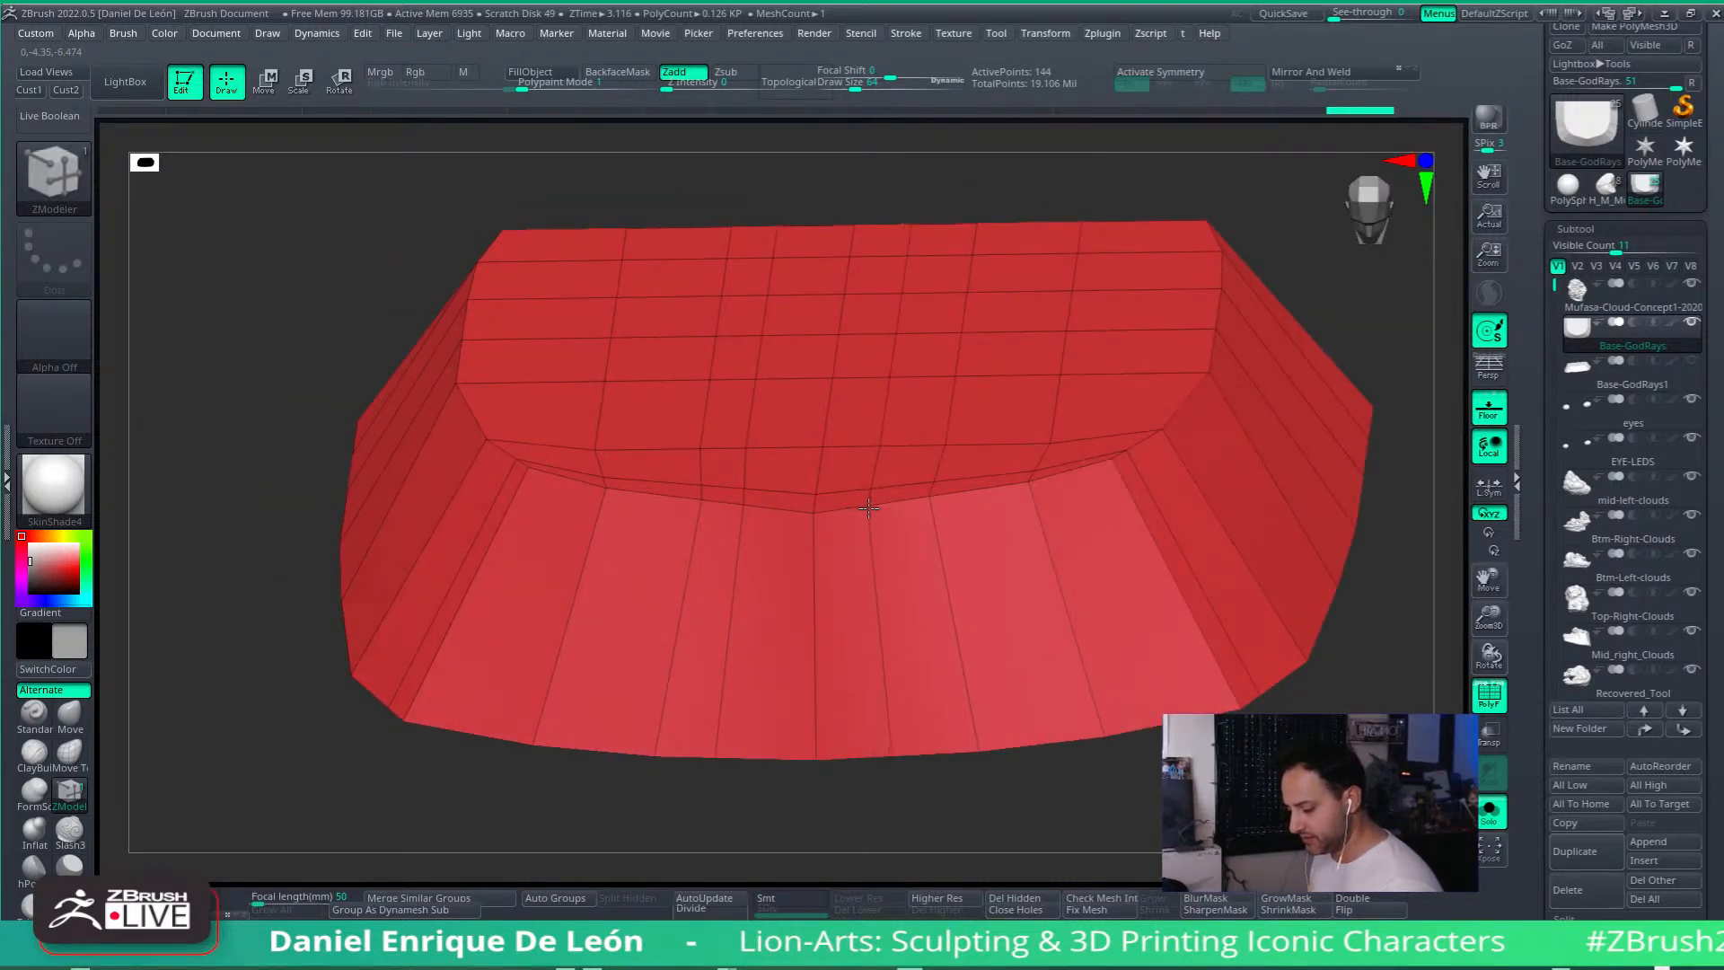
{"action": "left_click_drag", "start_coordinate": [870, 508], "coordinate": [874, 508]}
{"action": "right_click_drag", "start_coordinate": [1067, 537], "coordinate": [1077, 585]}
{"action": "right_click_drag", "start_coordinate": [1166, 525], "coordinate": [993, 674]}
Step: Insert further edge loops to divide the base's front slope into strips of uneven width
{"action": "left_click_drag", "start_coordinate": [839, 553], "coordinate": [869, 558]}
{"action": "right_click_drag", "start_coordinate": [854, 594], "coordinate": [854, 501]}
{"action": "right_click_drag", "start_coordinate": [1165, 593], "coordinate": [1059, 590], "text": "alt"}
{"action": "left_click", "coordinate": [701, 539]}
Step: Insert two more edge loops on the base's side, each close to an existing edge to form a narrow strip
{"action": "mouse_move", "coordinate": [803, 543]}
{"action": "right_mouse_down"}
{"action": "mouse_move", "coordinate": [769, 616]}
{"action": "mouse_move", "coordinate": [1096, 596]}
{"action": "mouse_move", "coordinate": [1037, 634]}
{"action": "mouse_move", "coordinate": [1032, 596]}
{"action": "right_mouse_up"}
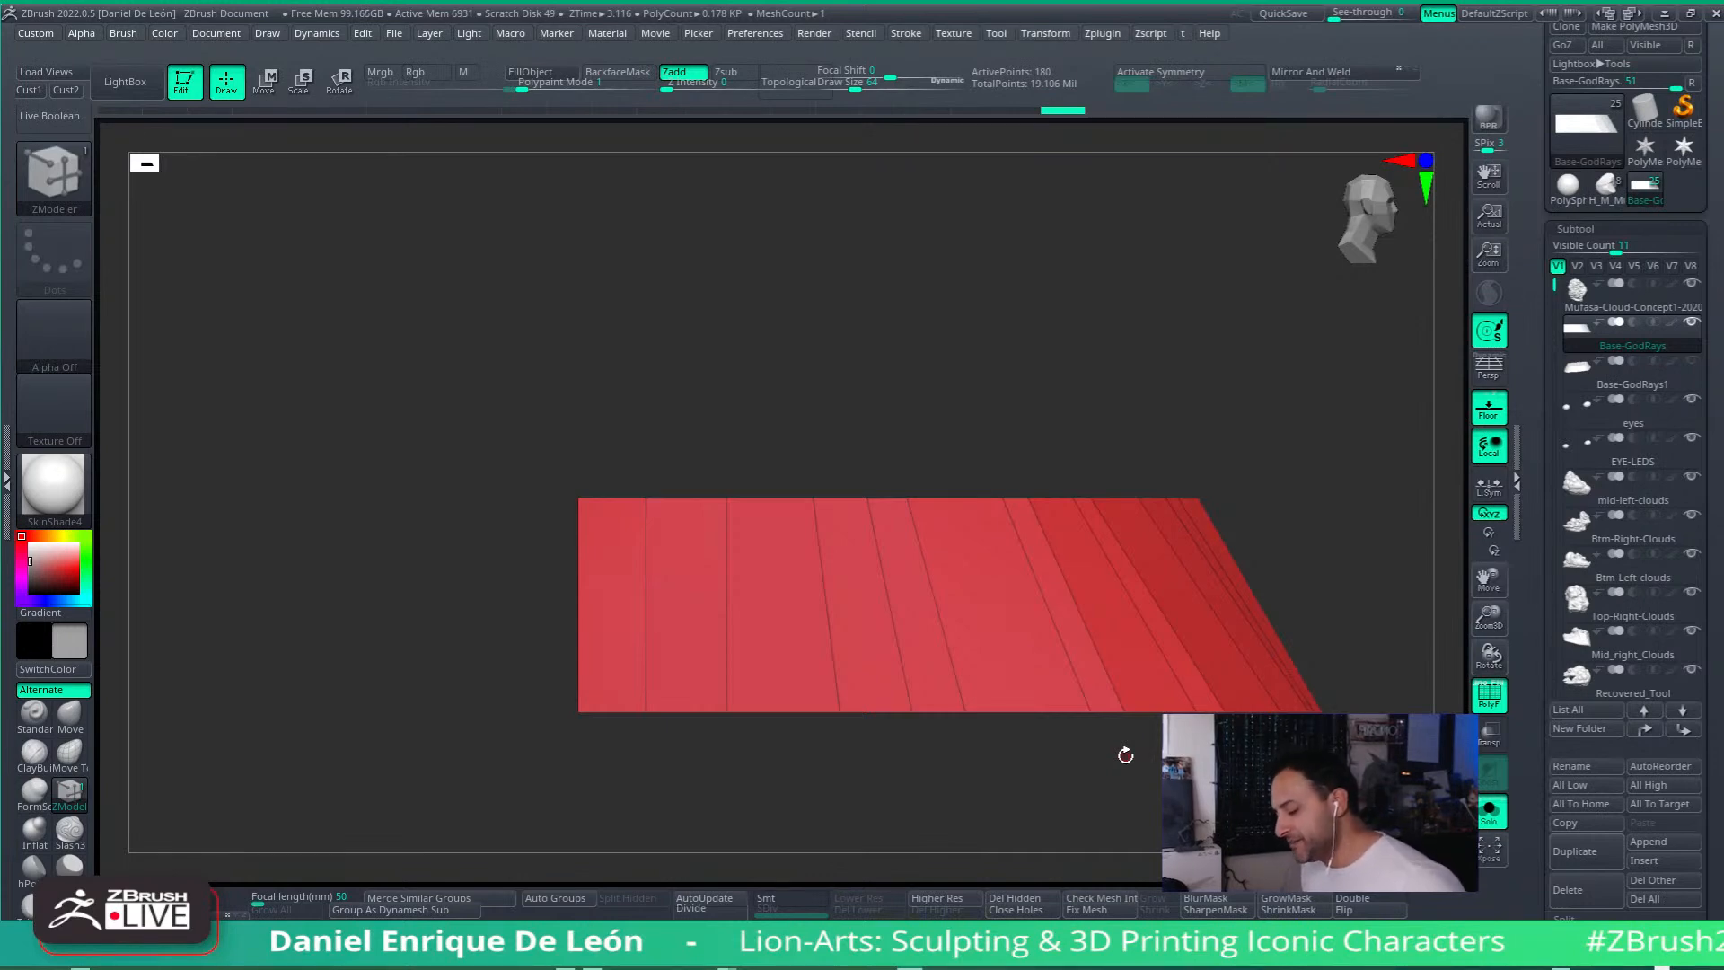
{"action": "left_click_drag", "start_coordinate": [1302, 397], "coordinate": [1272, 408]}
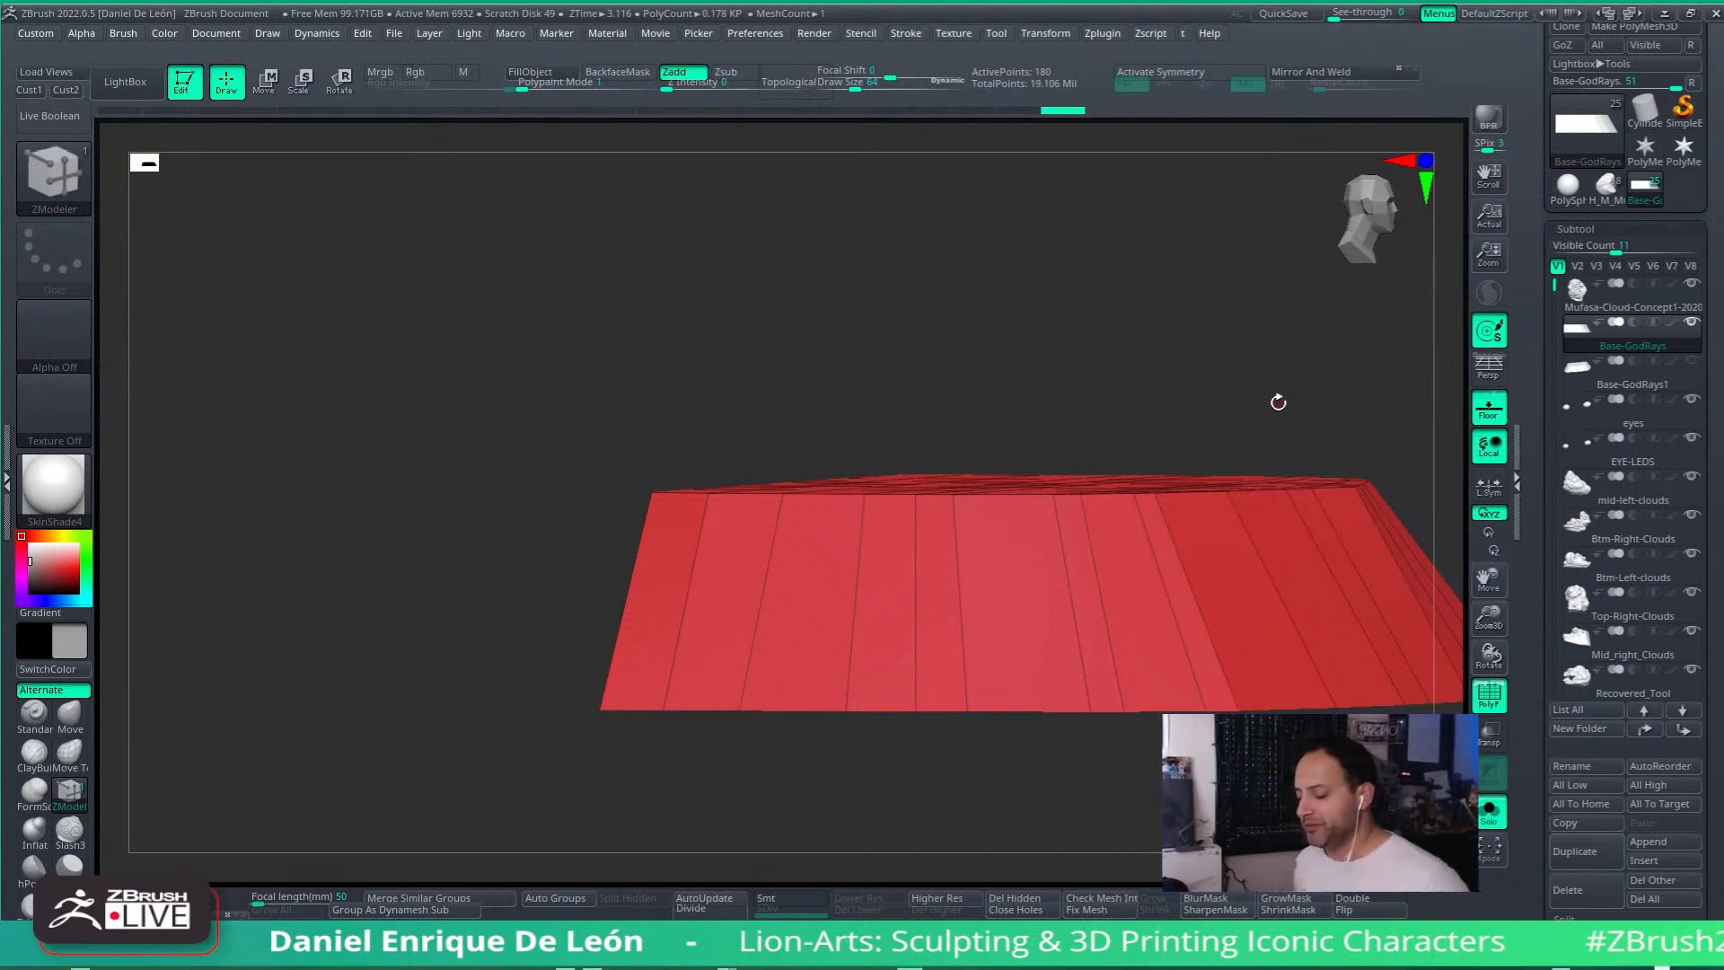
{"action": "right_click_drag", "start_coordinate": [1288, 596], "coordinate": [1151, 720]}
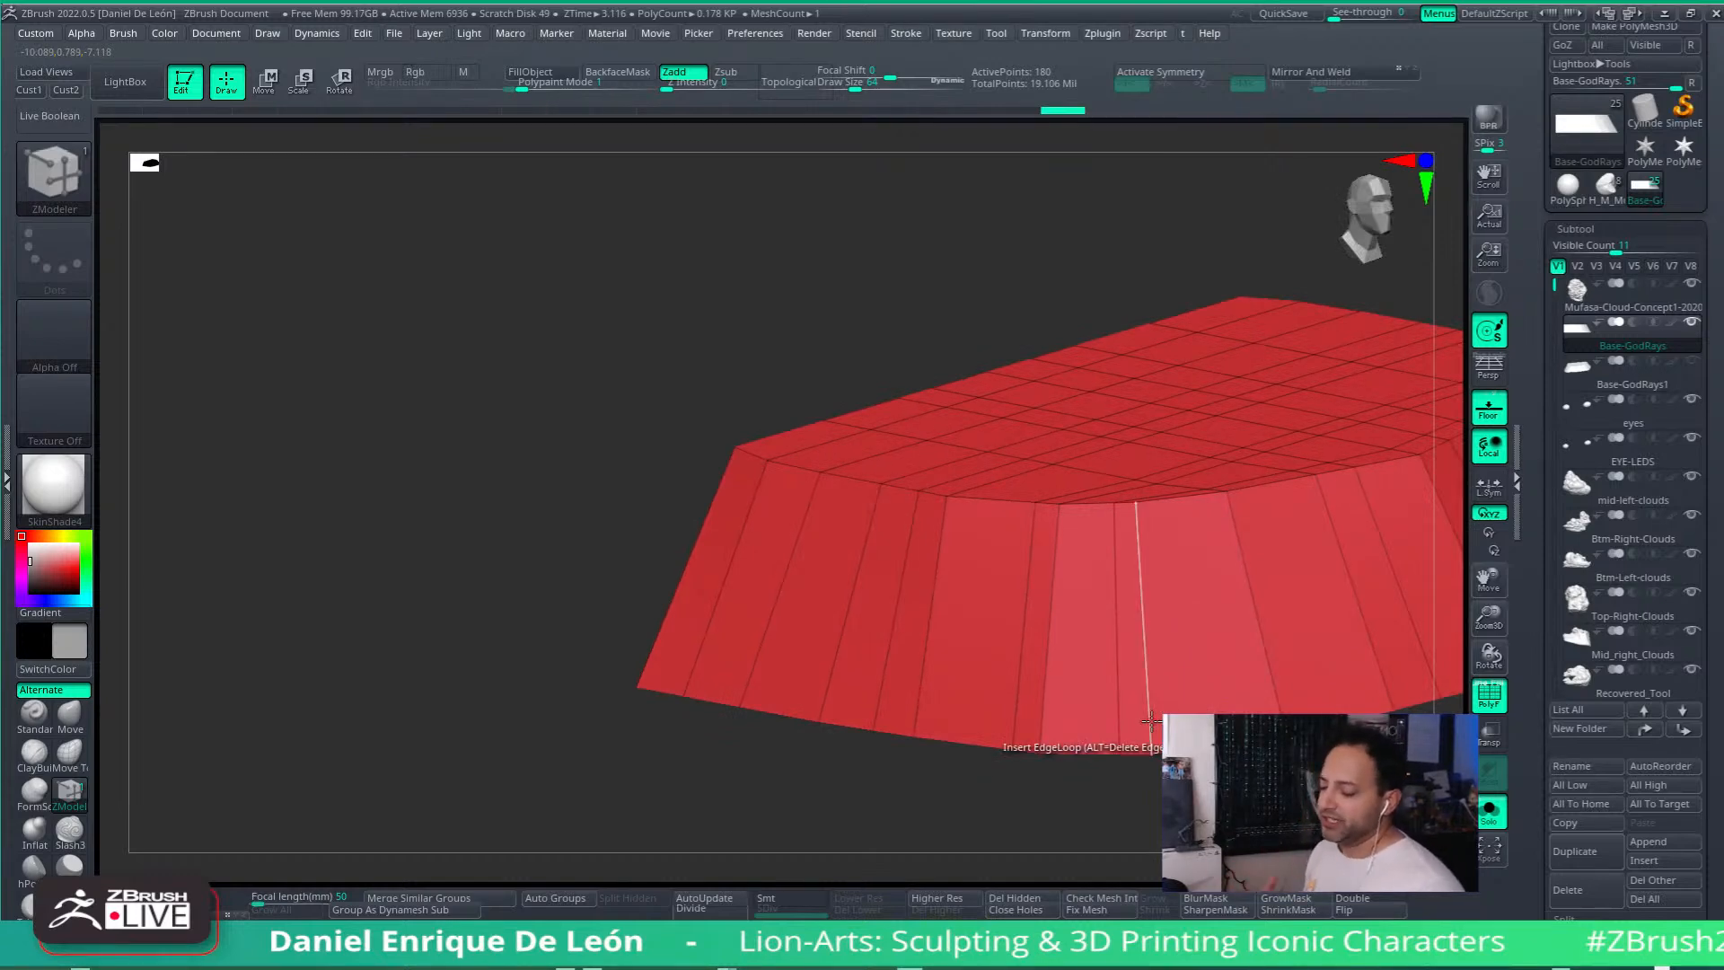
{"action": "right_click_drag", "start_coordinate": [1320, 558], "coordinate": [969, 589]}
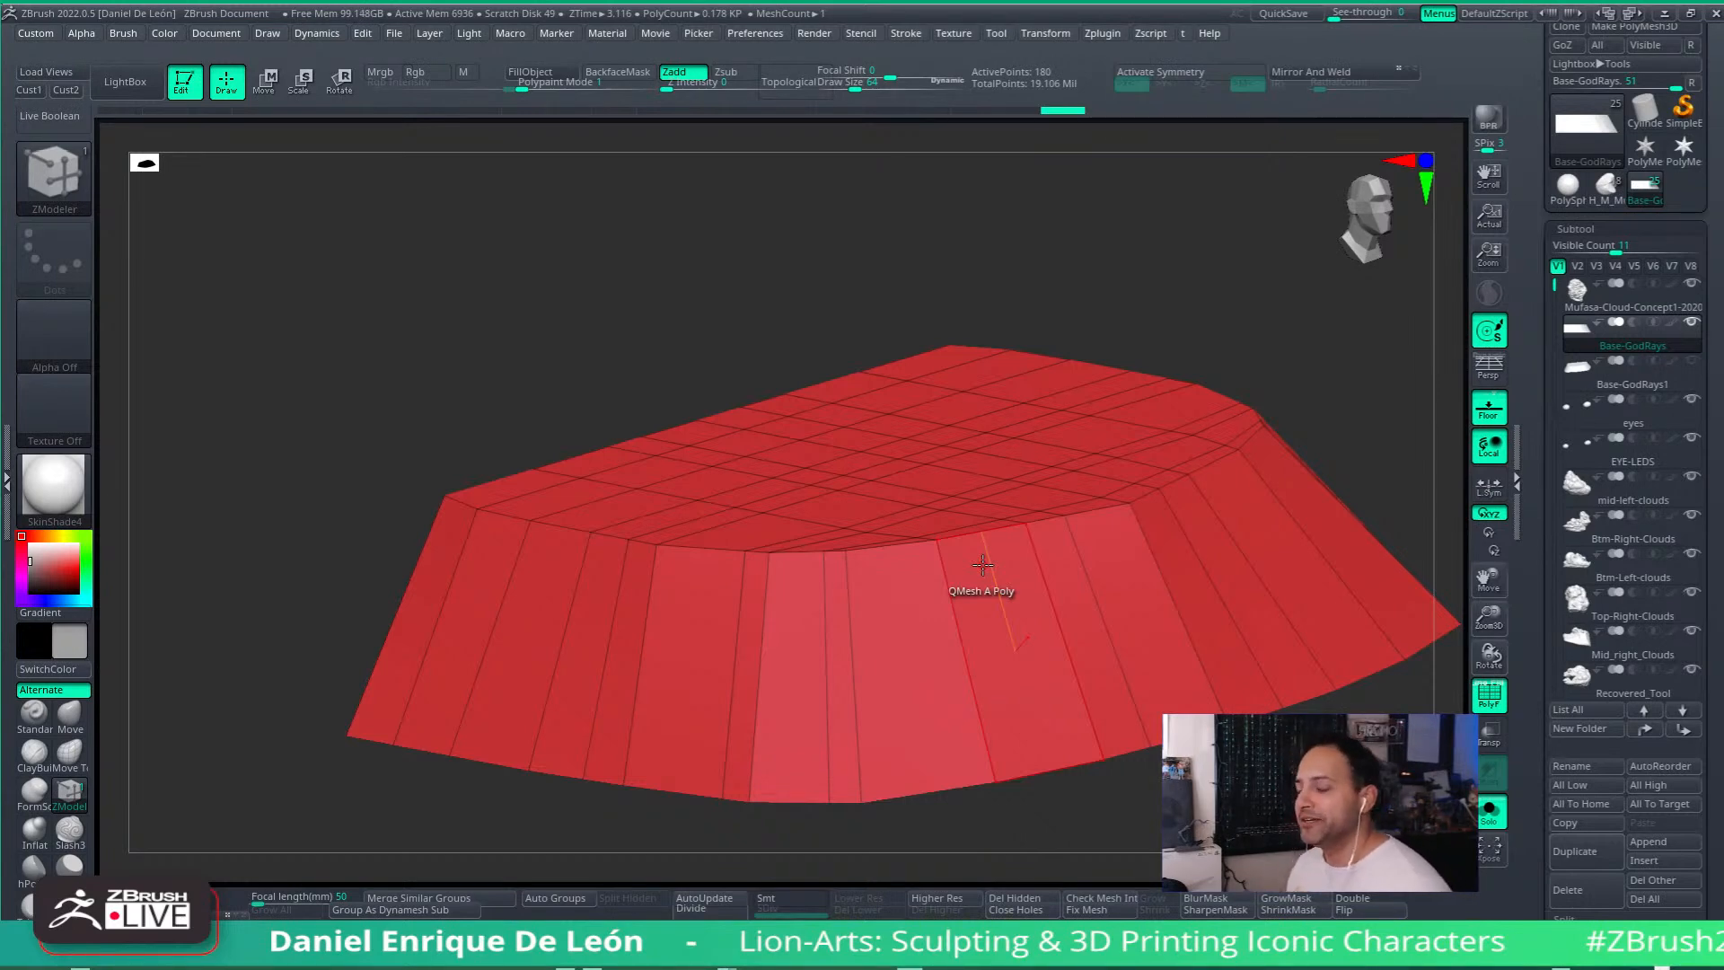
{"action": "right_click_drag", "start_coordinate": [1108, 604], "coordinate": [1203, 606]}
{"action": "right_click_drag", "start_coordinate": [904, 623], "coordinate": [999, 660], "text": "alt"}
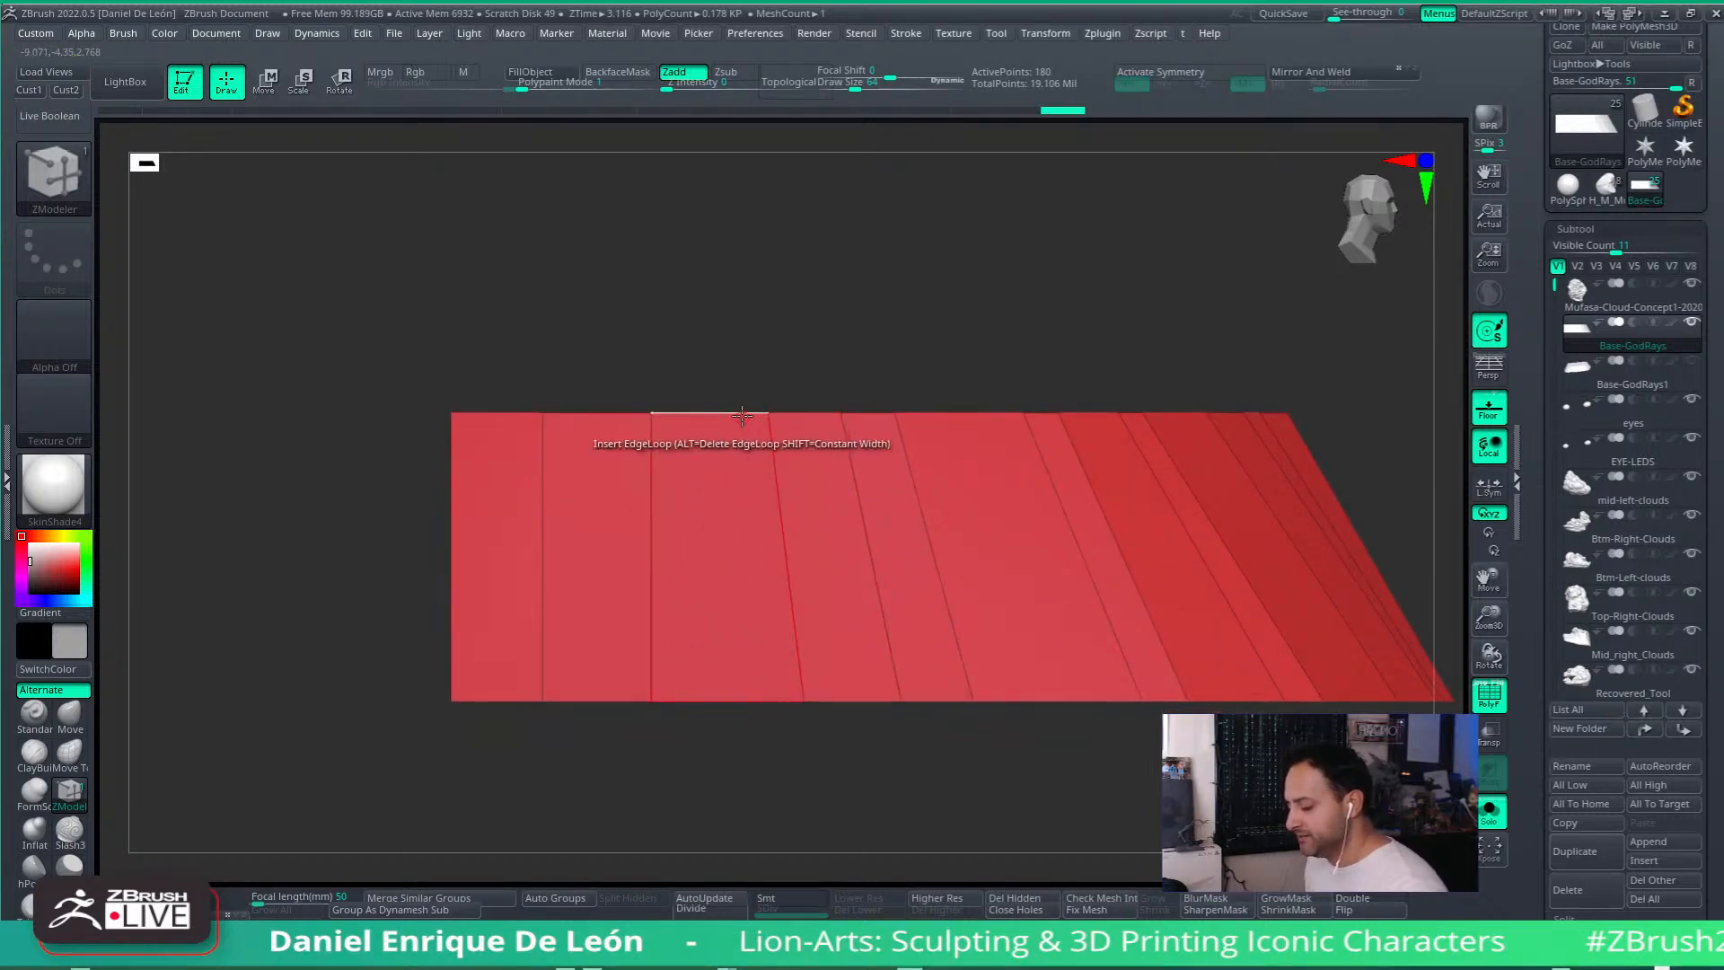
{"action": "left_click_drag", "start_coordinate": [720, 411], "coordinate": [667, 422]}
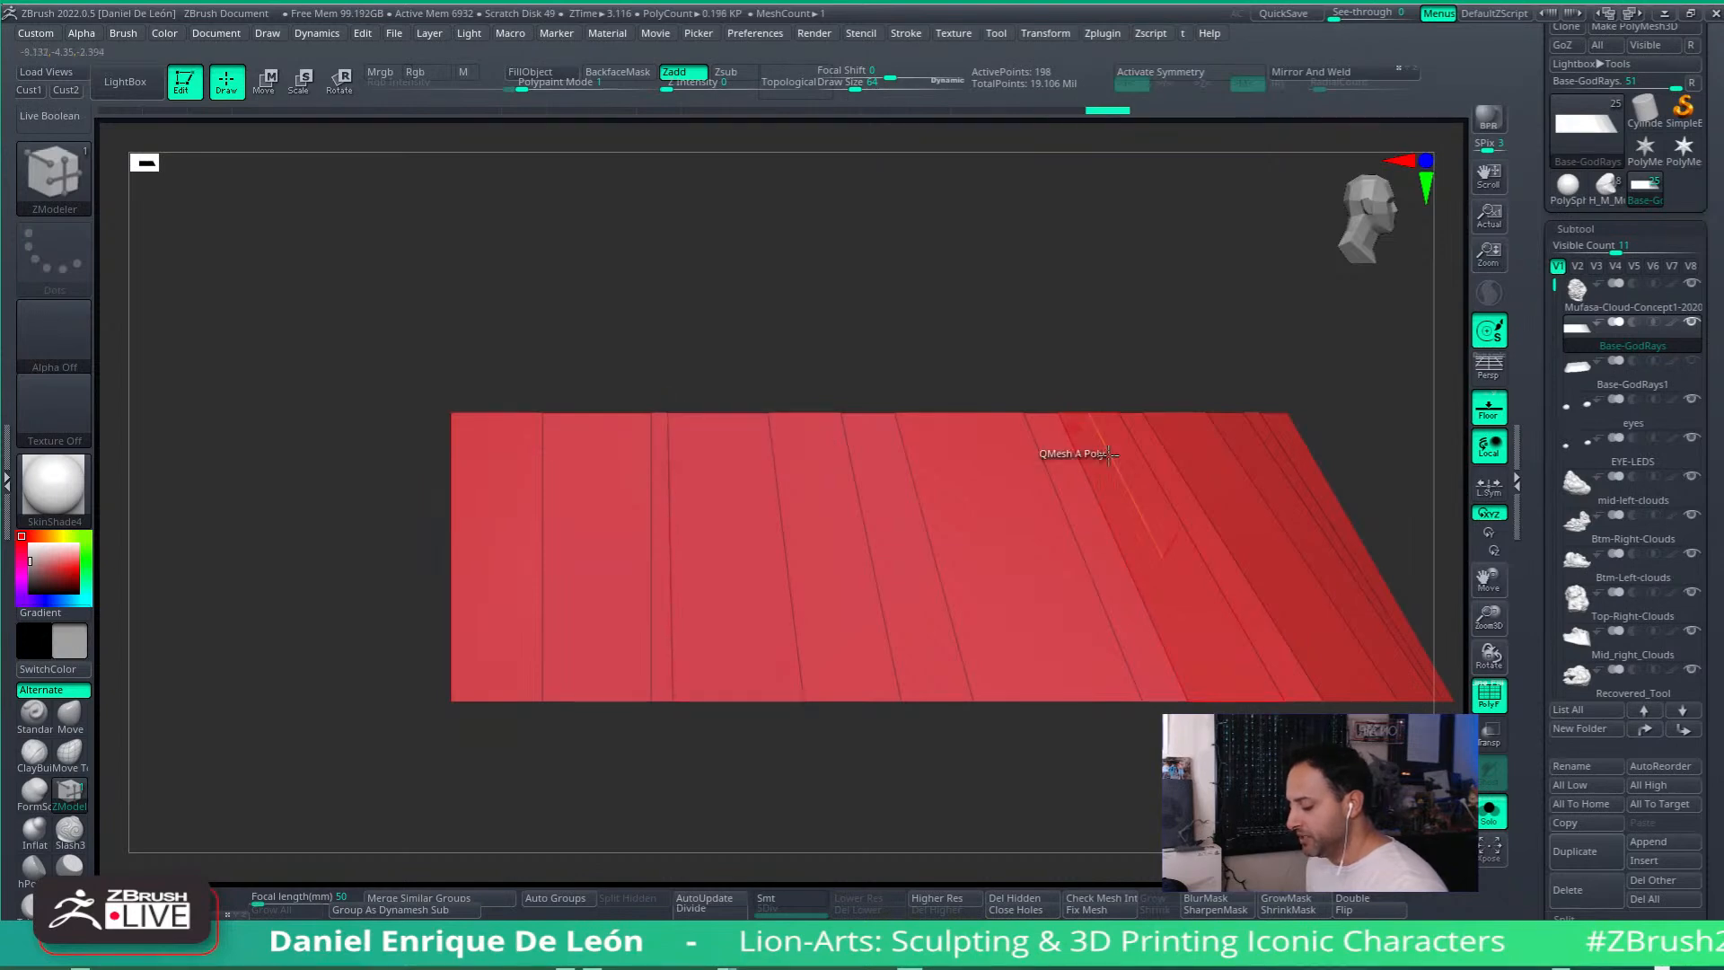
{"action": "right_click_drag", "start_coordinate": [979, 490], "coordinate": [915, 543], "text": "alt"}
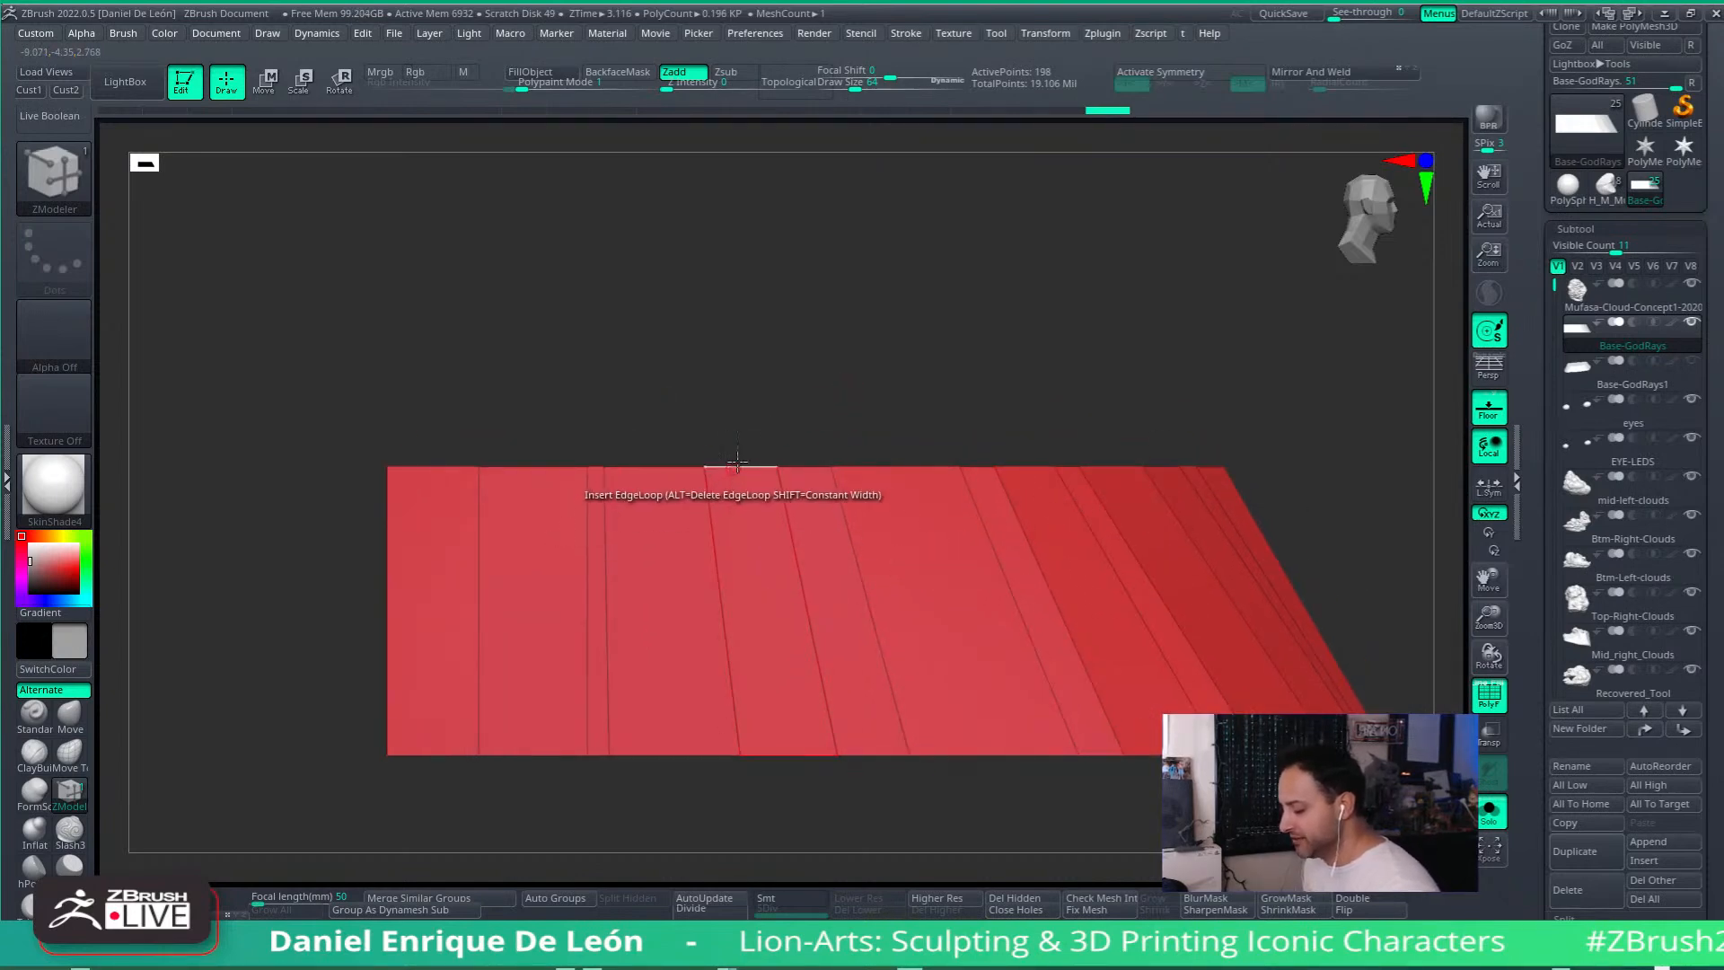
{"action": "left_click", "coordinate": [491, 470]}
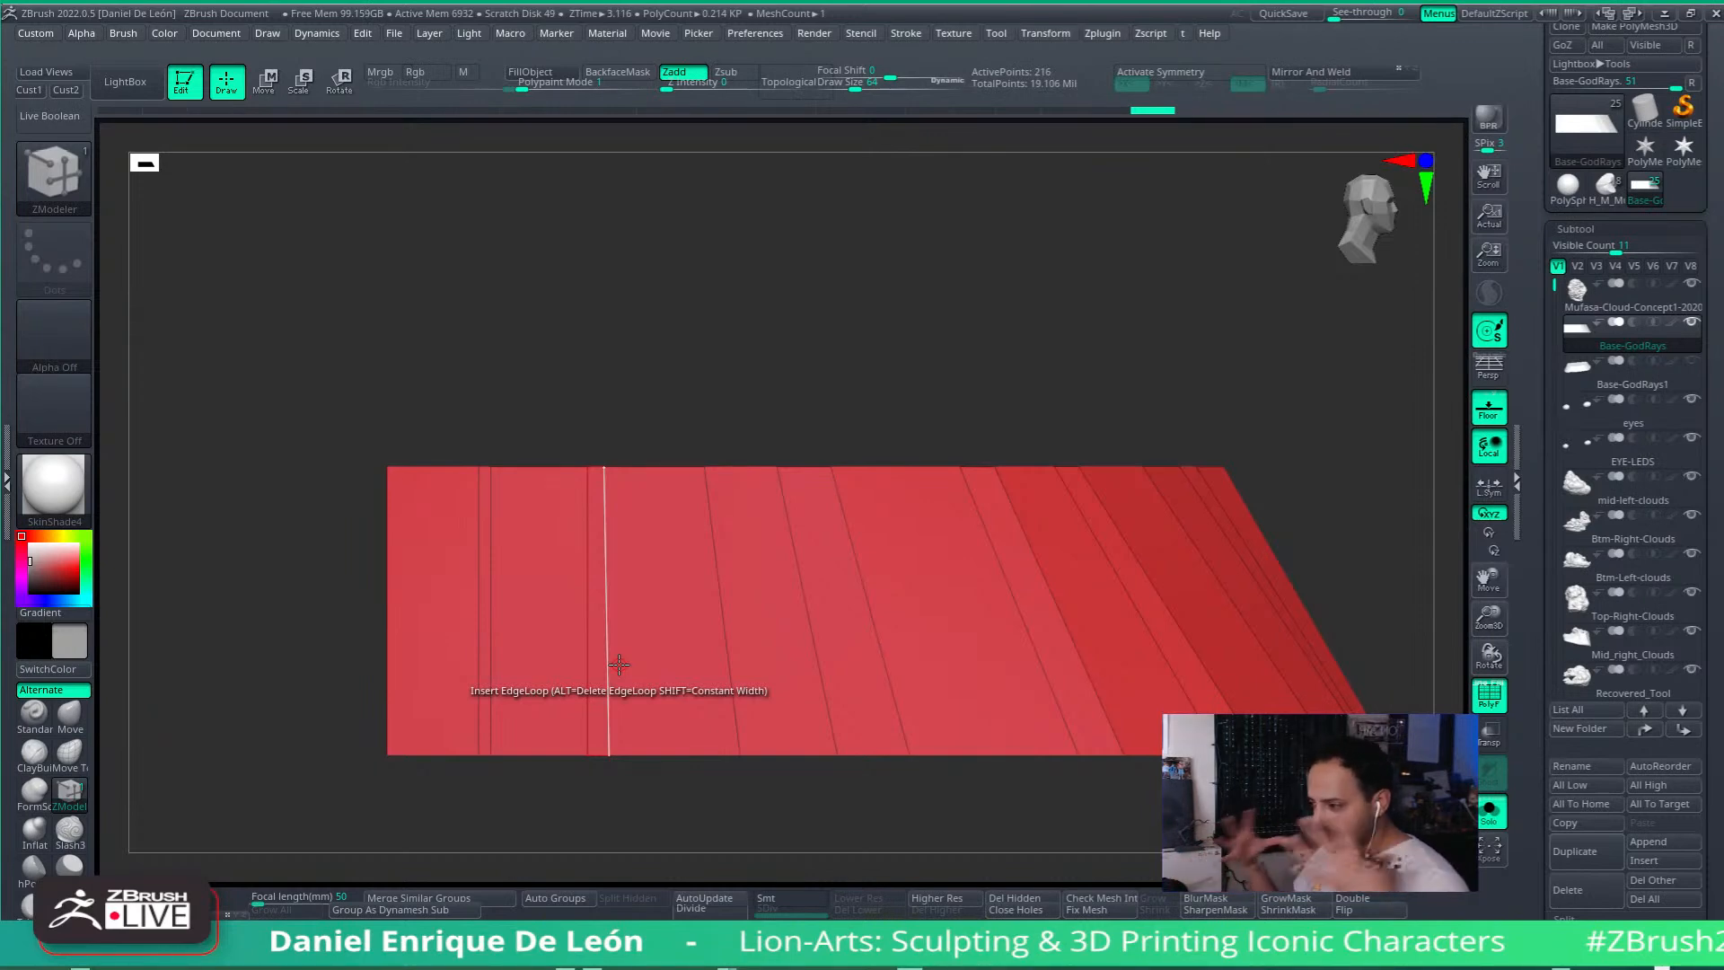
{"action": "right_click_drag", "start_coordinate": [618, 664], "coordinate": [1035, 546]}
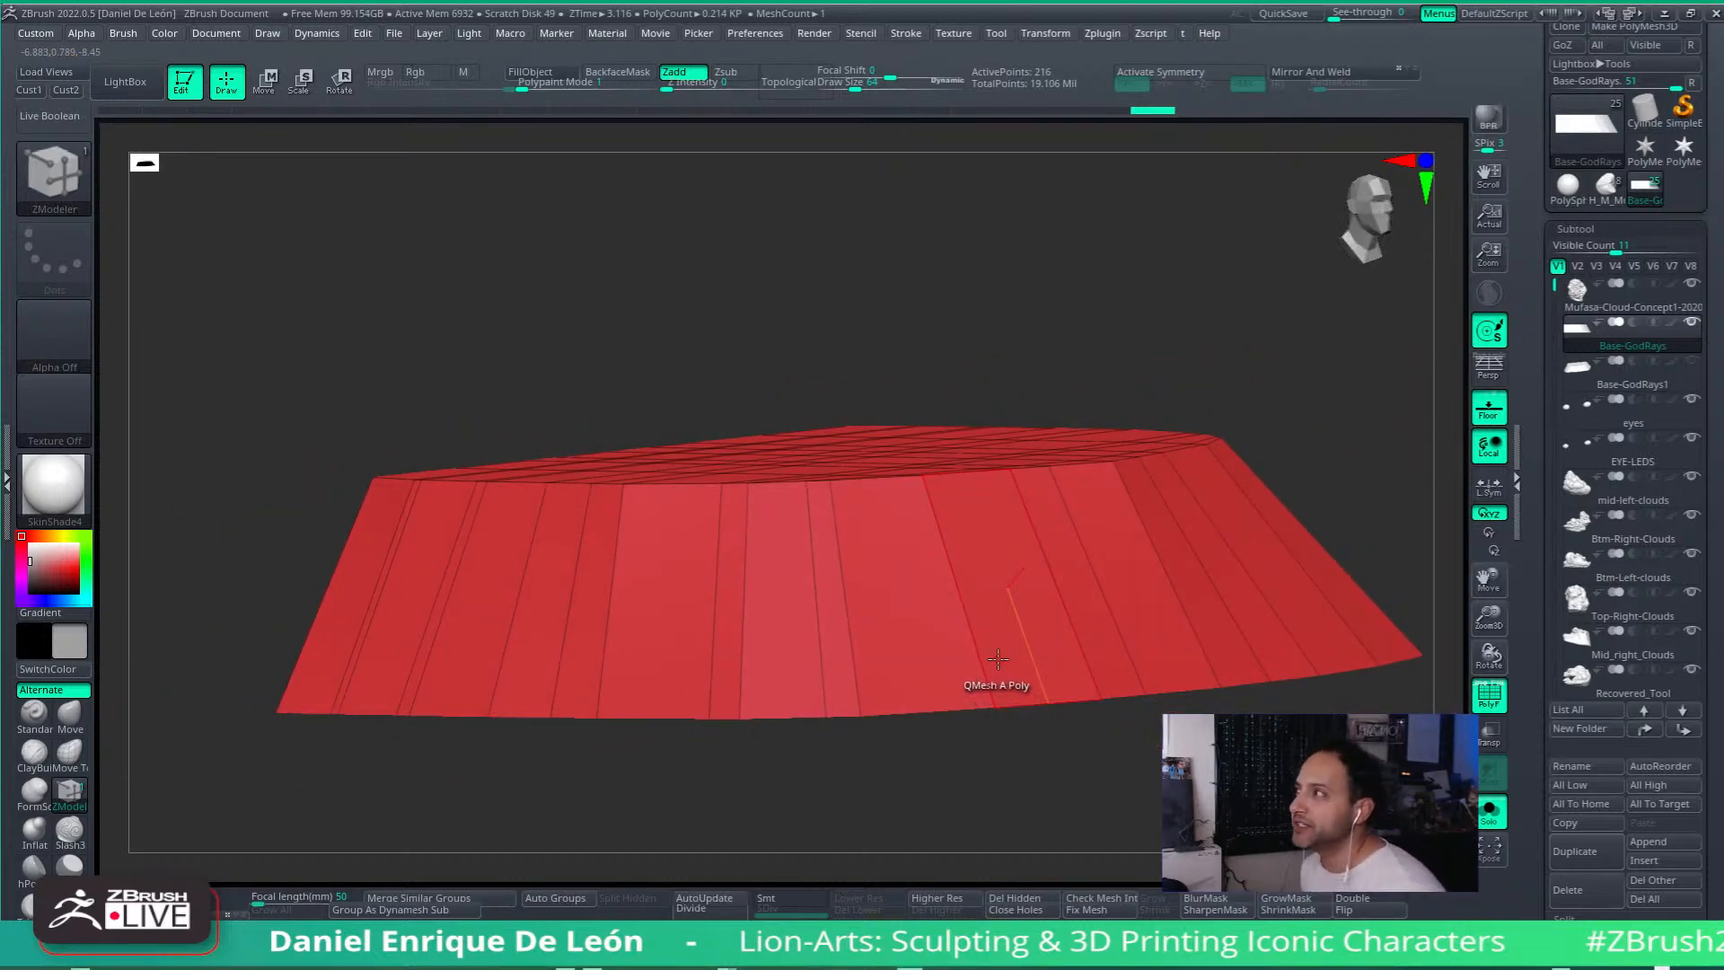
{"action": "mouse_move", "coordinate": [992, 620]}
{"action": "right_mouse_down"}
{"action": "mouse_move", "coordinate": [878, 627]}
{"action": "mouse_move", "coordinate": [1086, 604]}
{"action": "mouse_move", "coordinate": [1038, 628]}
{"action": "mouse_move", "coordinate": [1113, 597]}
{"action": "mouse_move", "coordinate": [1010, 582]}
{"action": "right_mouse_up"}
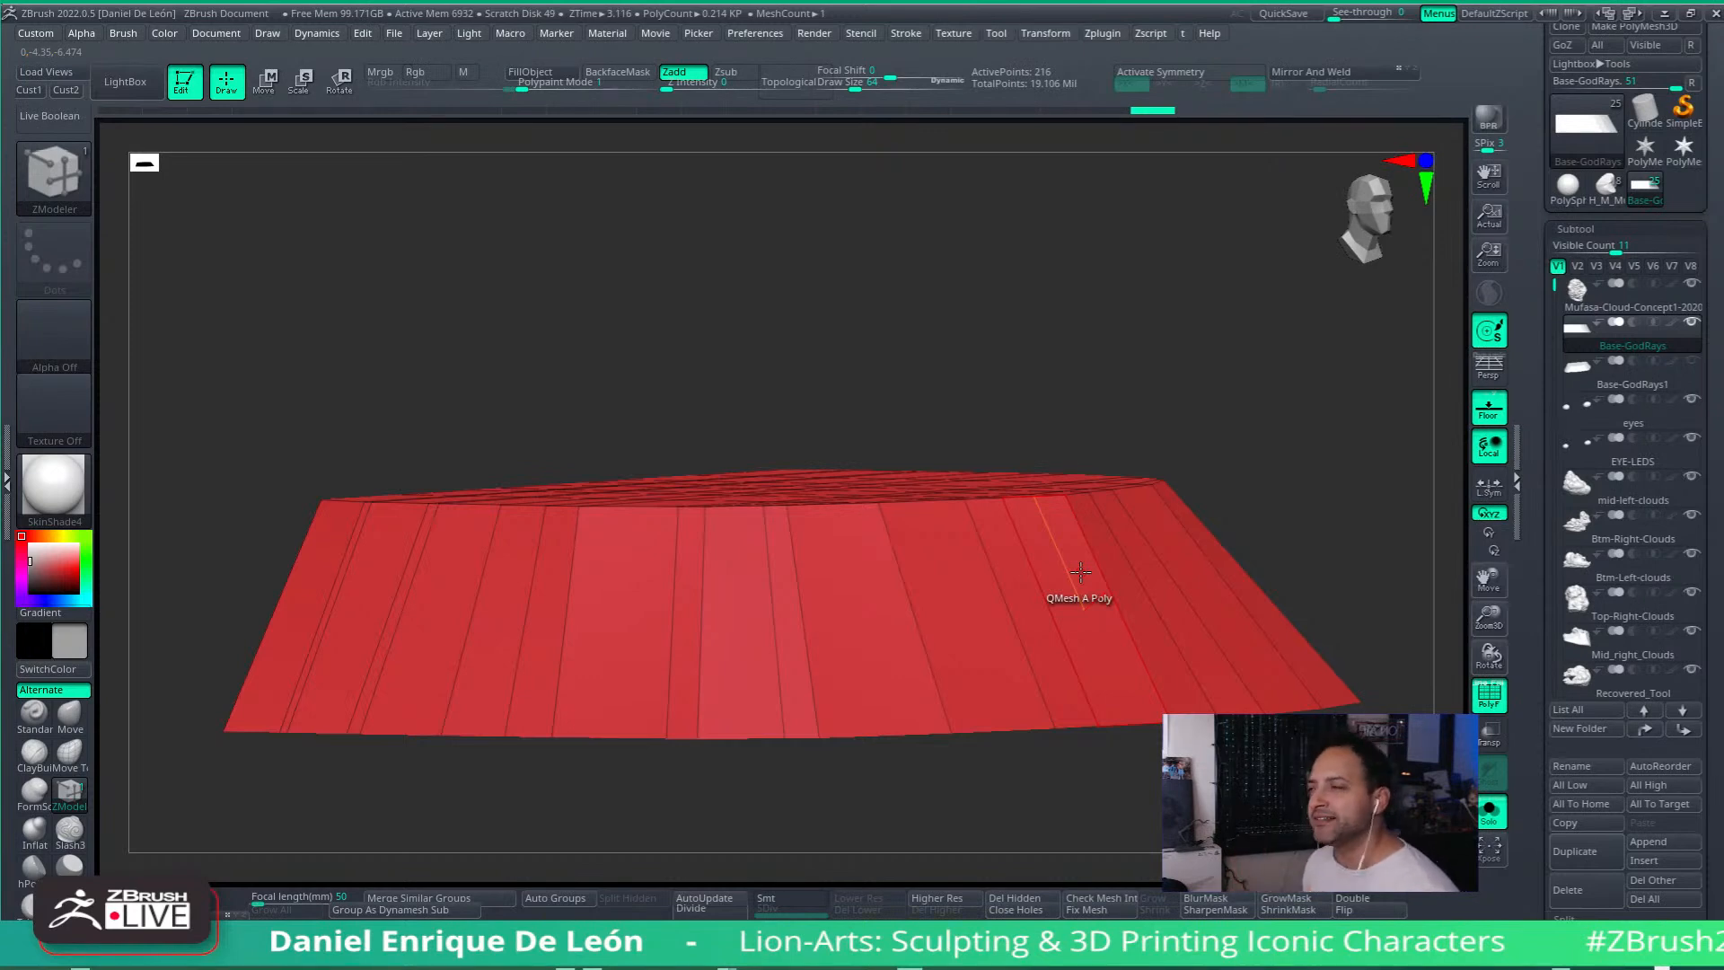
{"action": "right_click_drag", "start_coordinate": [1080, 571], "coordinate": [1128, 616]}
{"action": "right_click_drag", "start_coordinate": [1255, 629], "coordinate": [1068, 678], "text": "alt"}
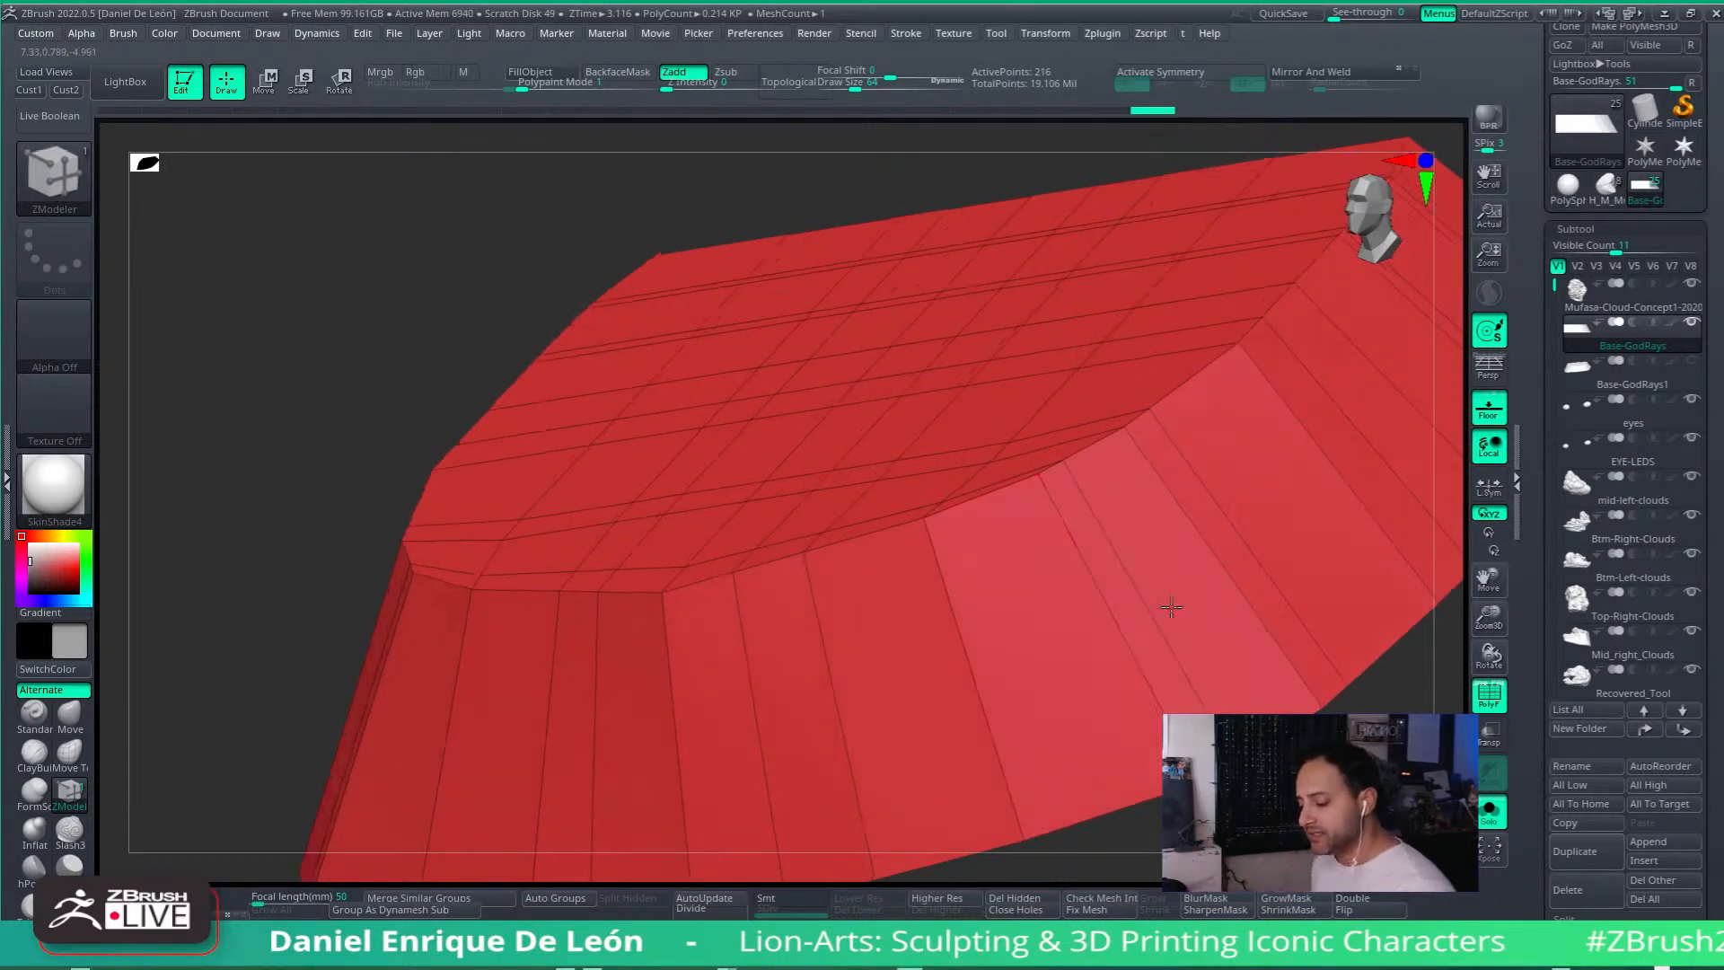
{"action": "right_click_drag", "start_coordinate": [1165, 613], "coordinate": [1194, 603]}
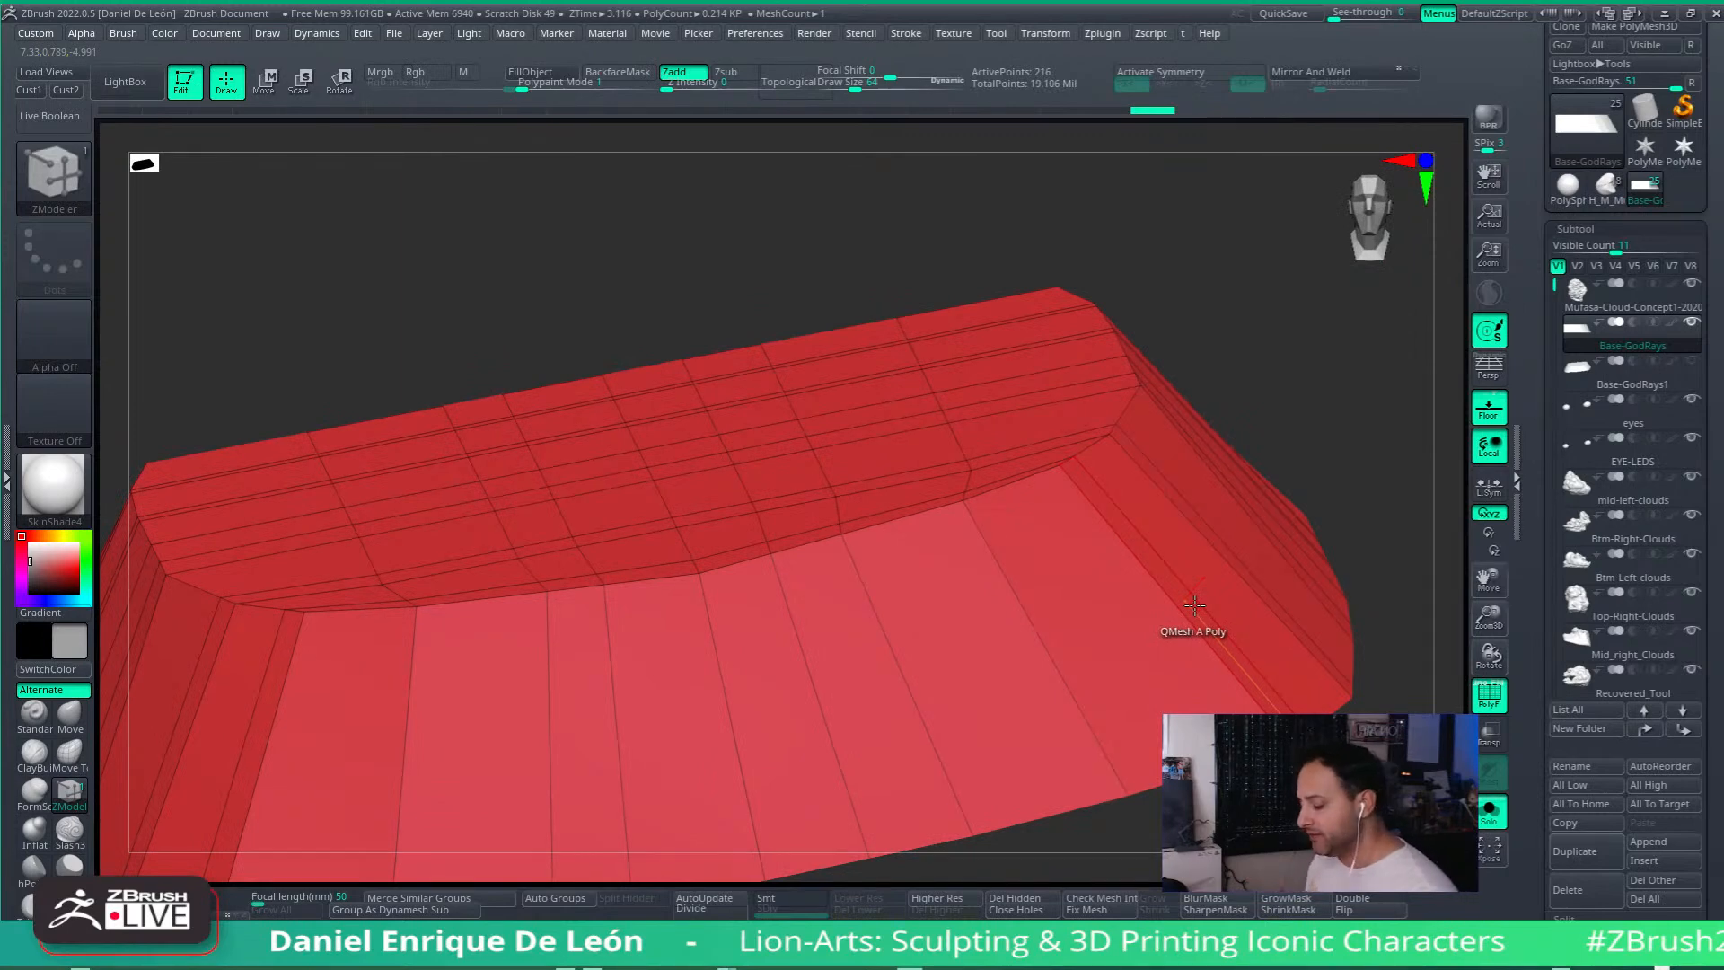
{"action": "right_click_drag", "start_coordinate": [1194, 603], "coordinate": [1082, 738]}
{"action": "right_click_drag", "start_coordinate": [1063, 629], "coordinate": [1091, 682], "text": "alt"}
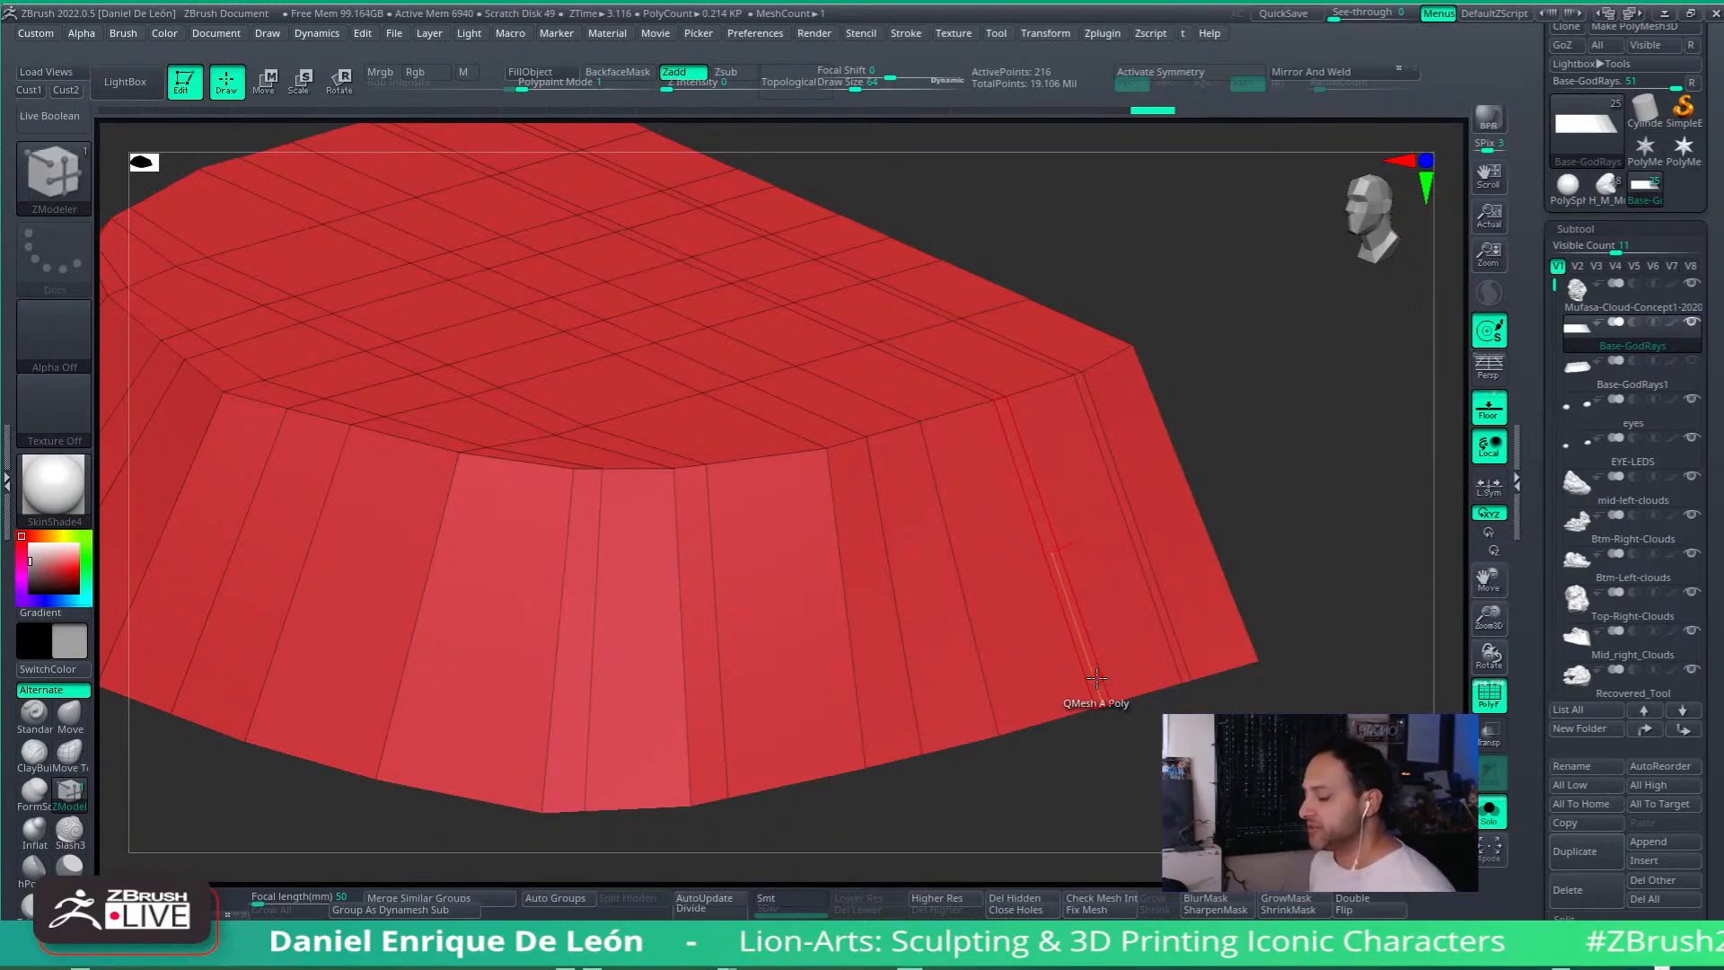
Step: Browse the animal ZSphere projects in the ZeeZoo folder of the LightBox project library
{"action": "key", "text": "comma"}
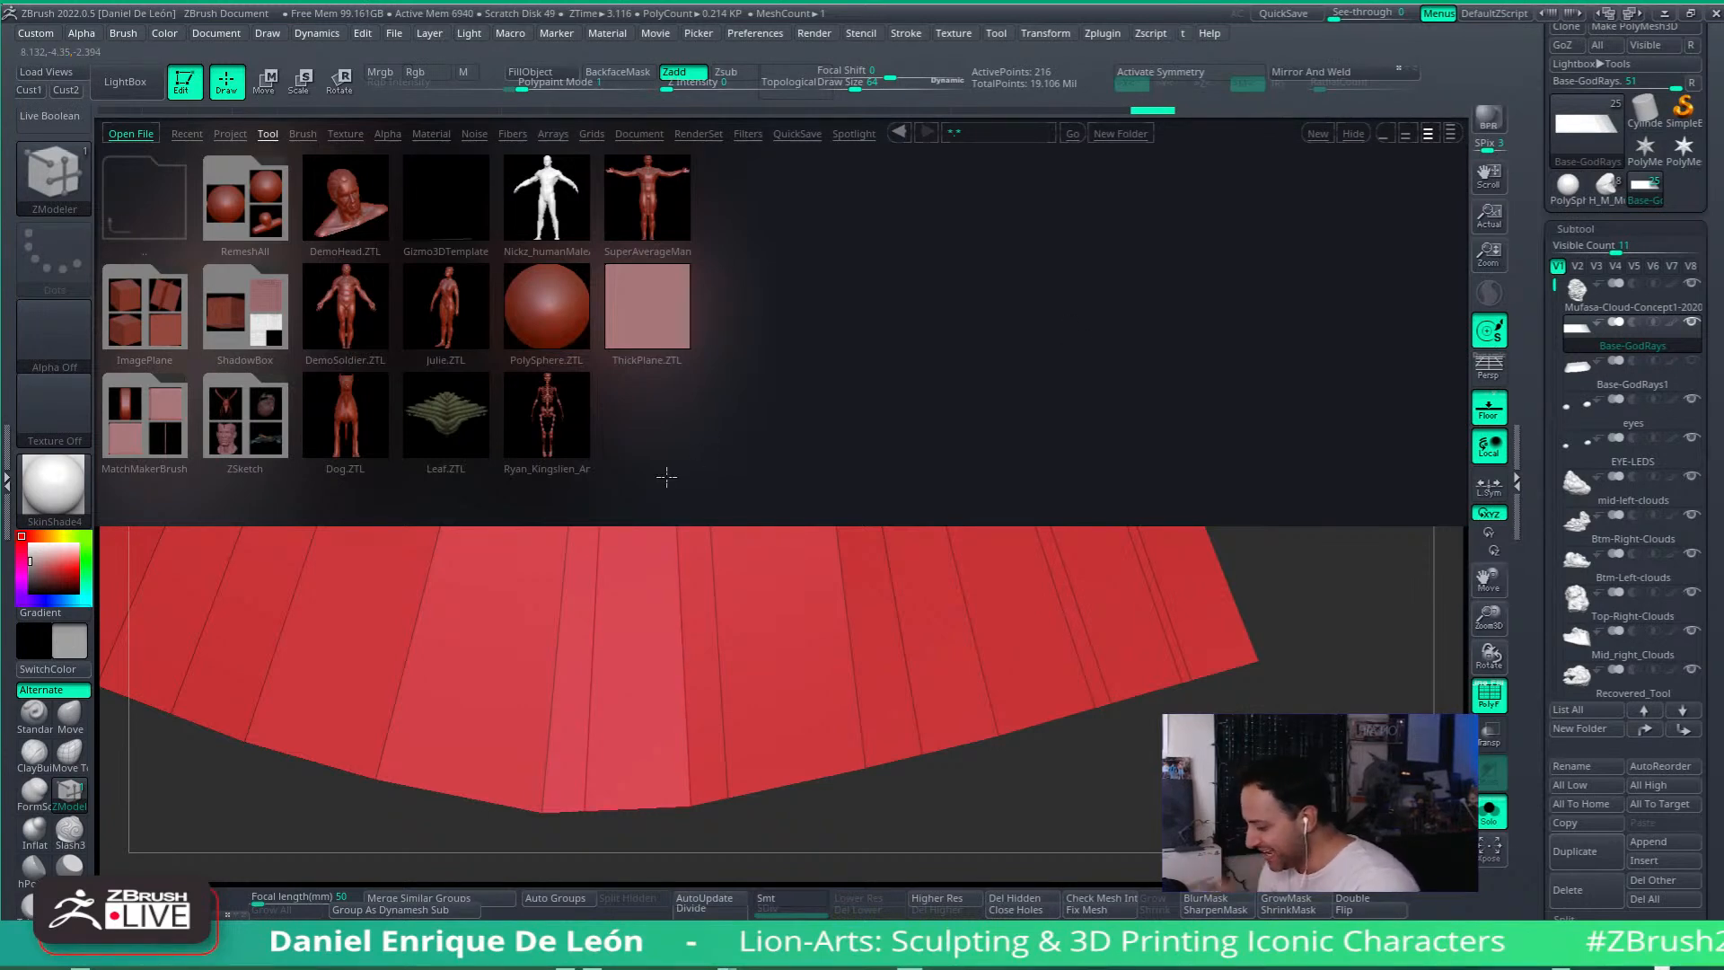
{"action": "left_click", "coordinate": [230, 133]}
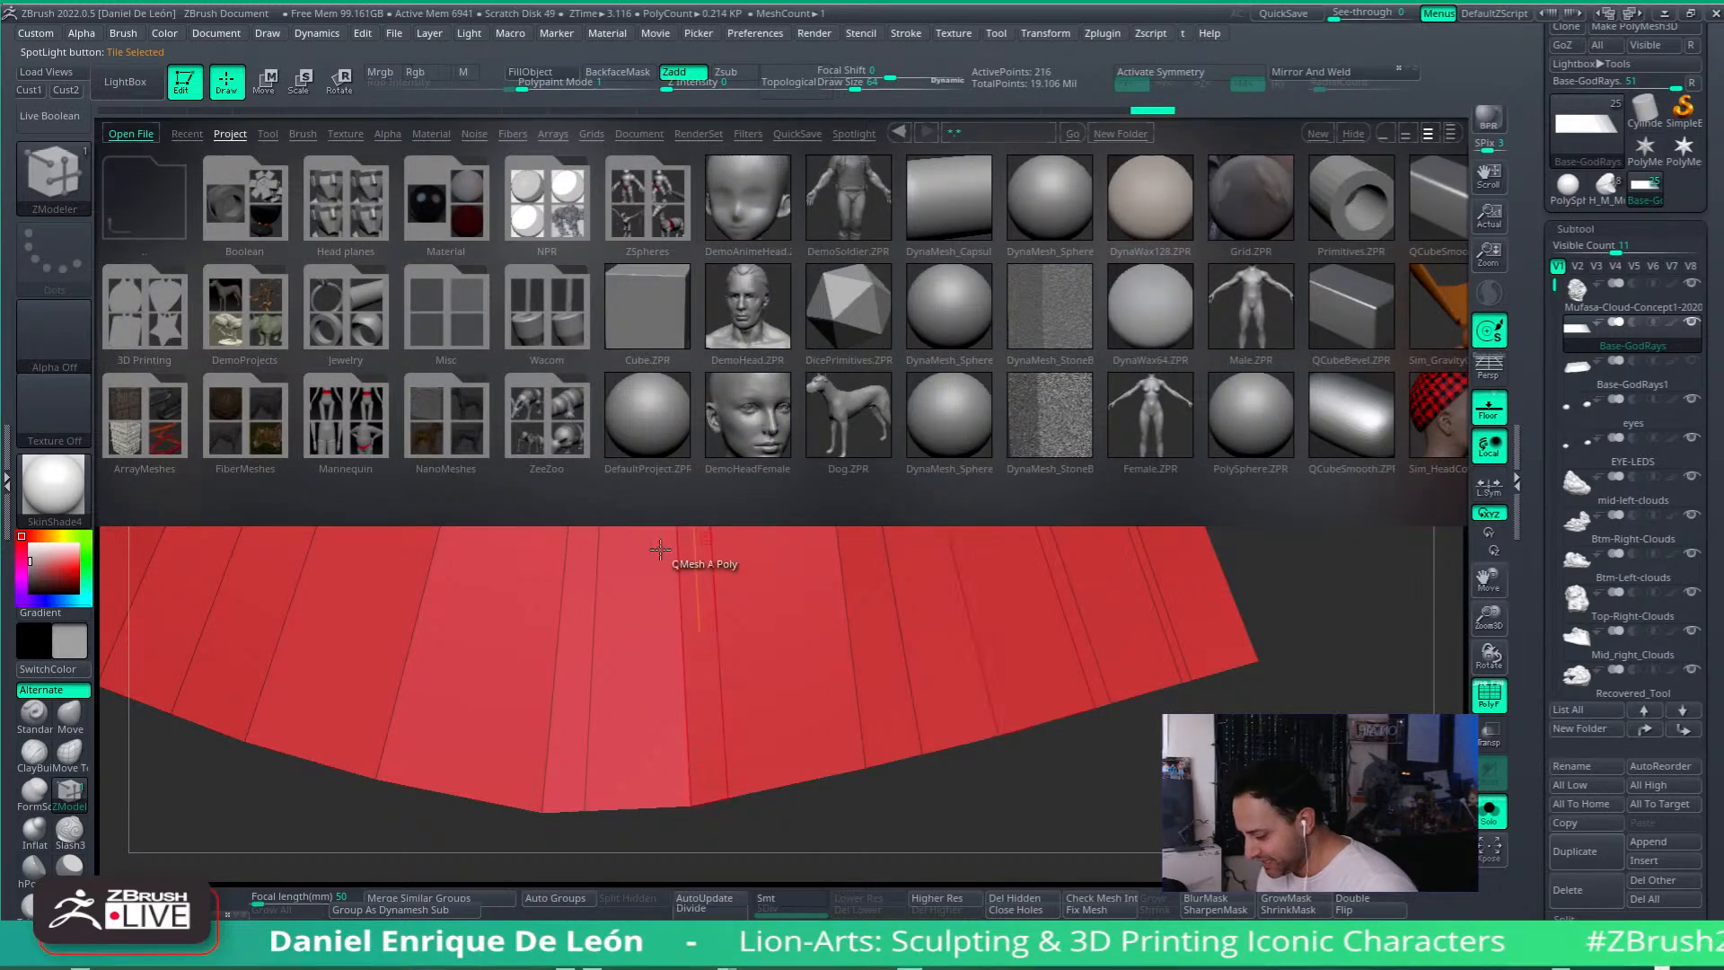
{"action": "left_click", "coordinate": [553, 432]}
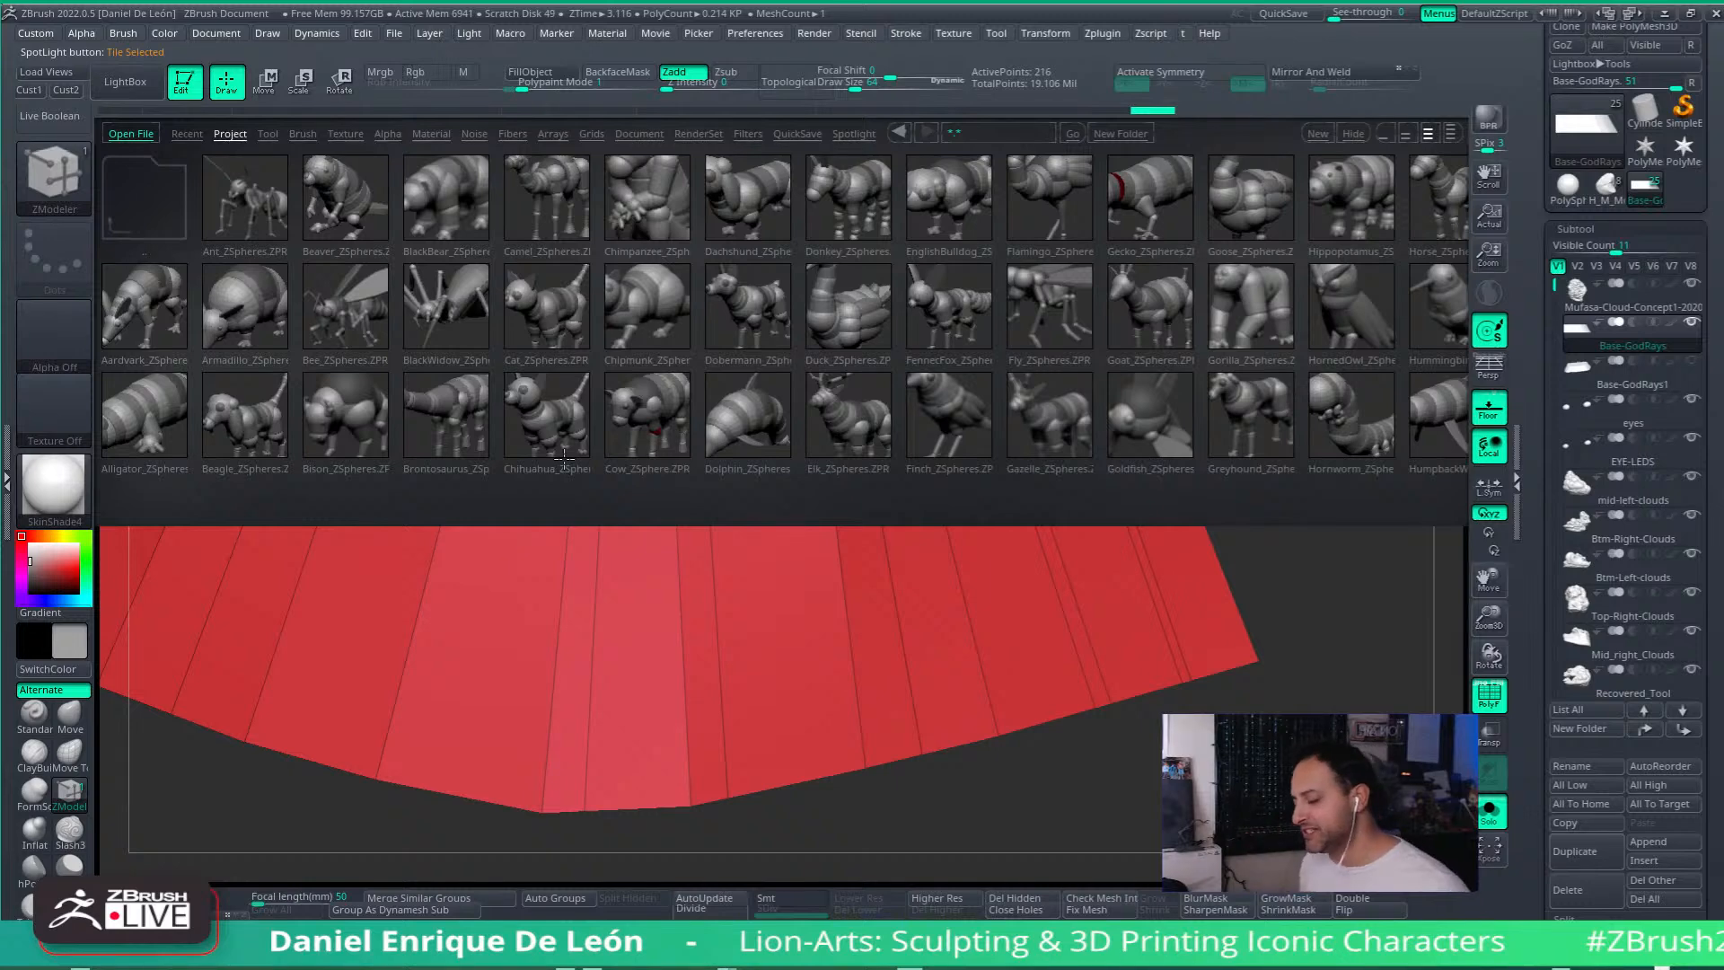
{"action": "left_click_drag", "start_coordinate": [1317, 364], "coordinate": [1063, 389]}
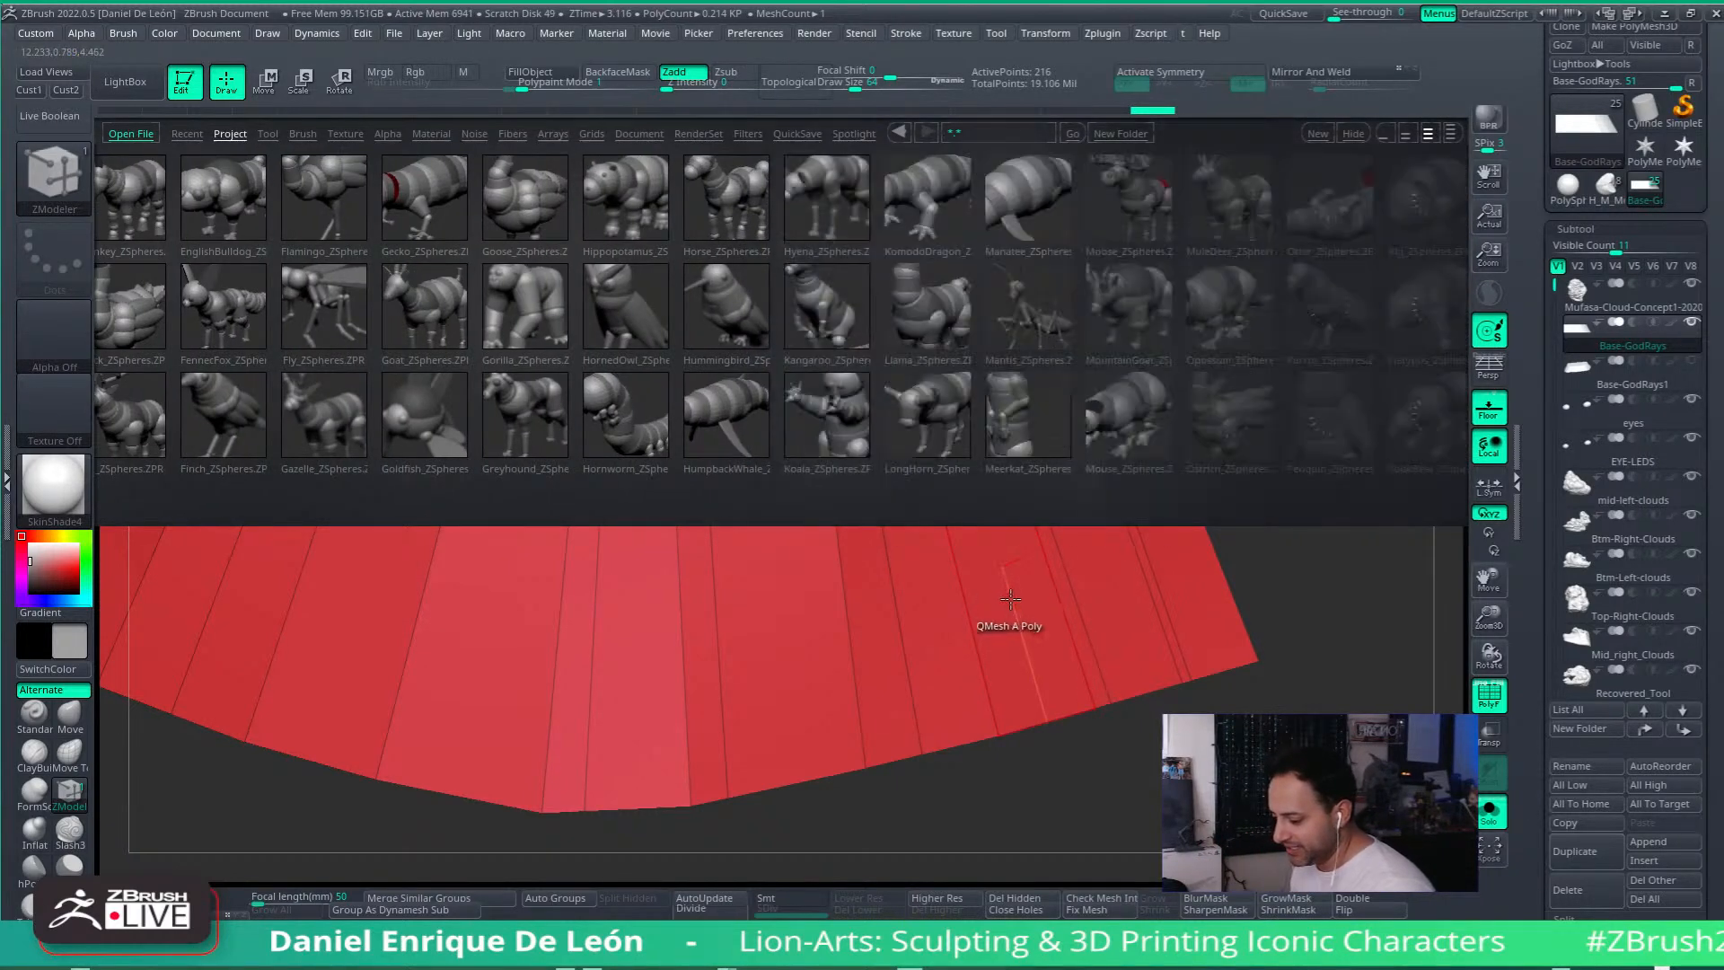
{"action": "left_click_drag", "start_coordinate": [1275, 342], "coordinate": [862, 395]}
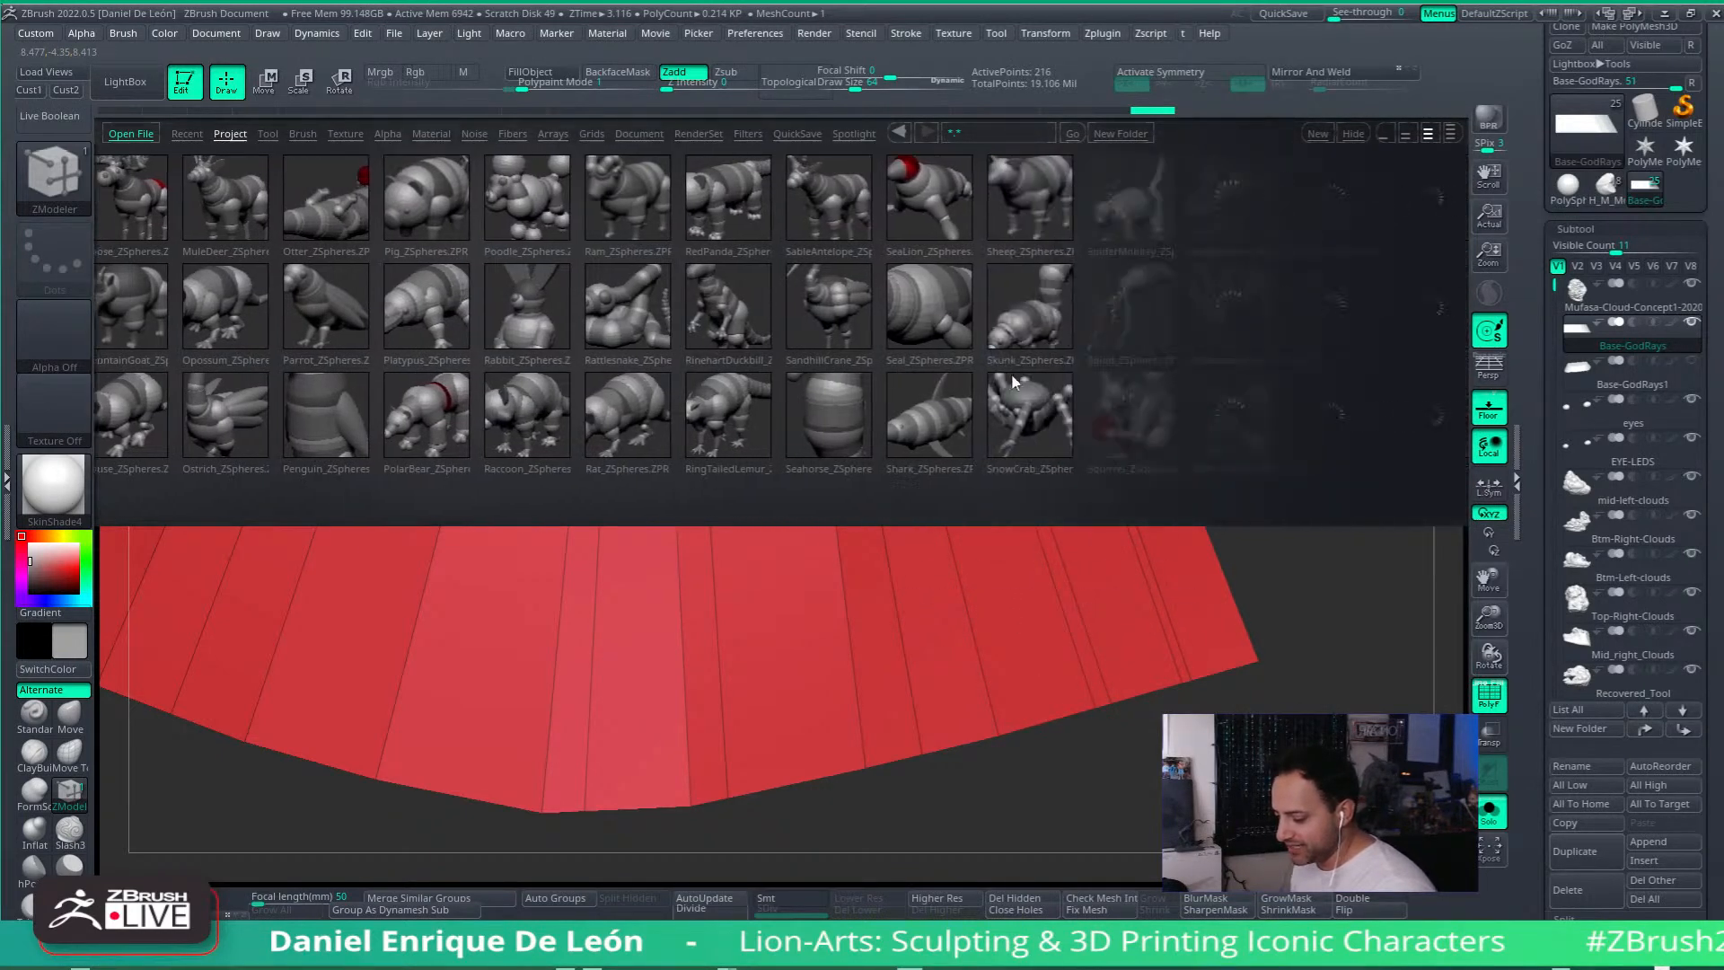
{"action": "left_click_drag", "start_coordinate": [1275, 359], "coordinate": [979, 363]}
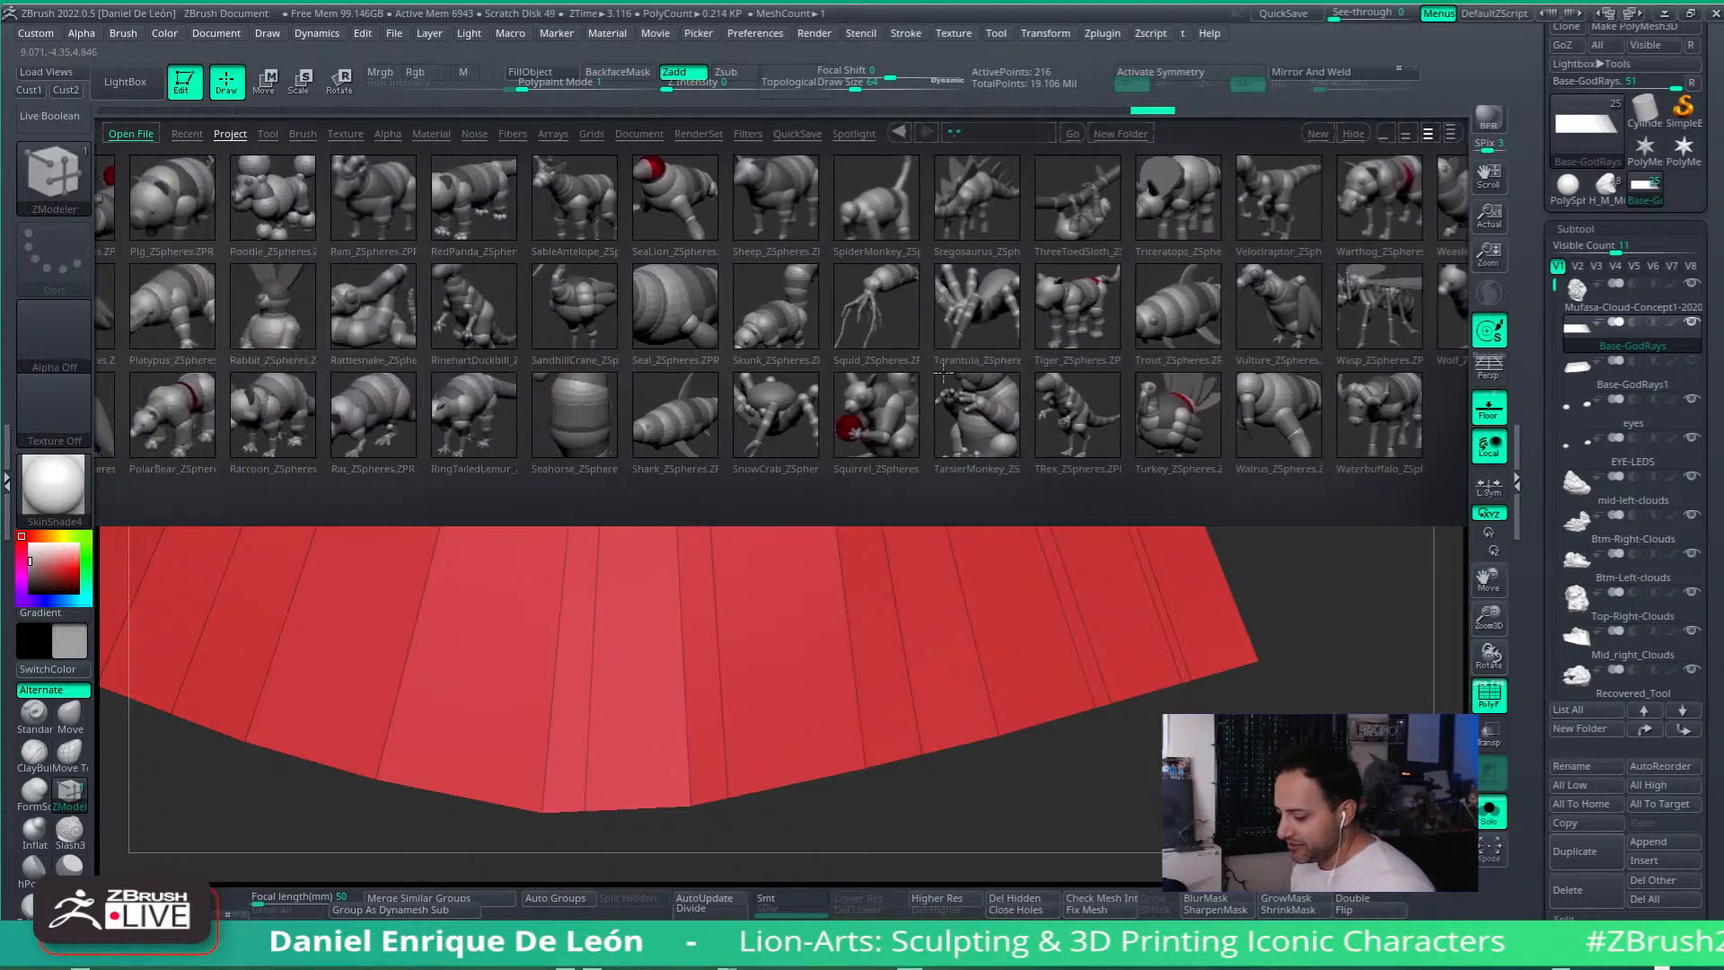
{"action": "left_click_drag", "start_coordinate": [821, 357], "coordinate": [1007, 377]}
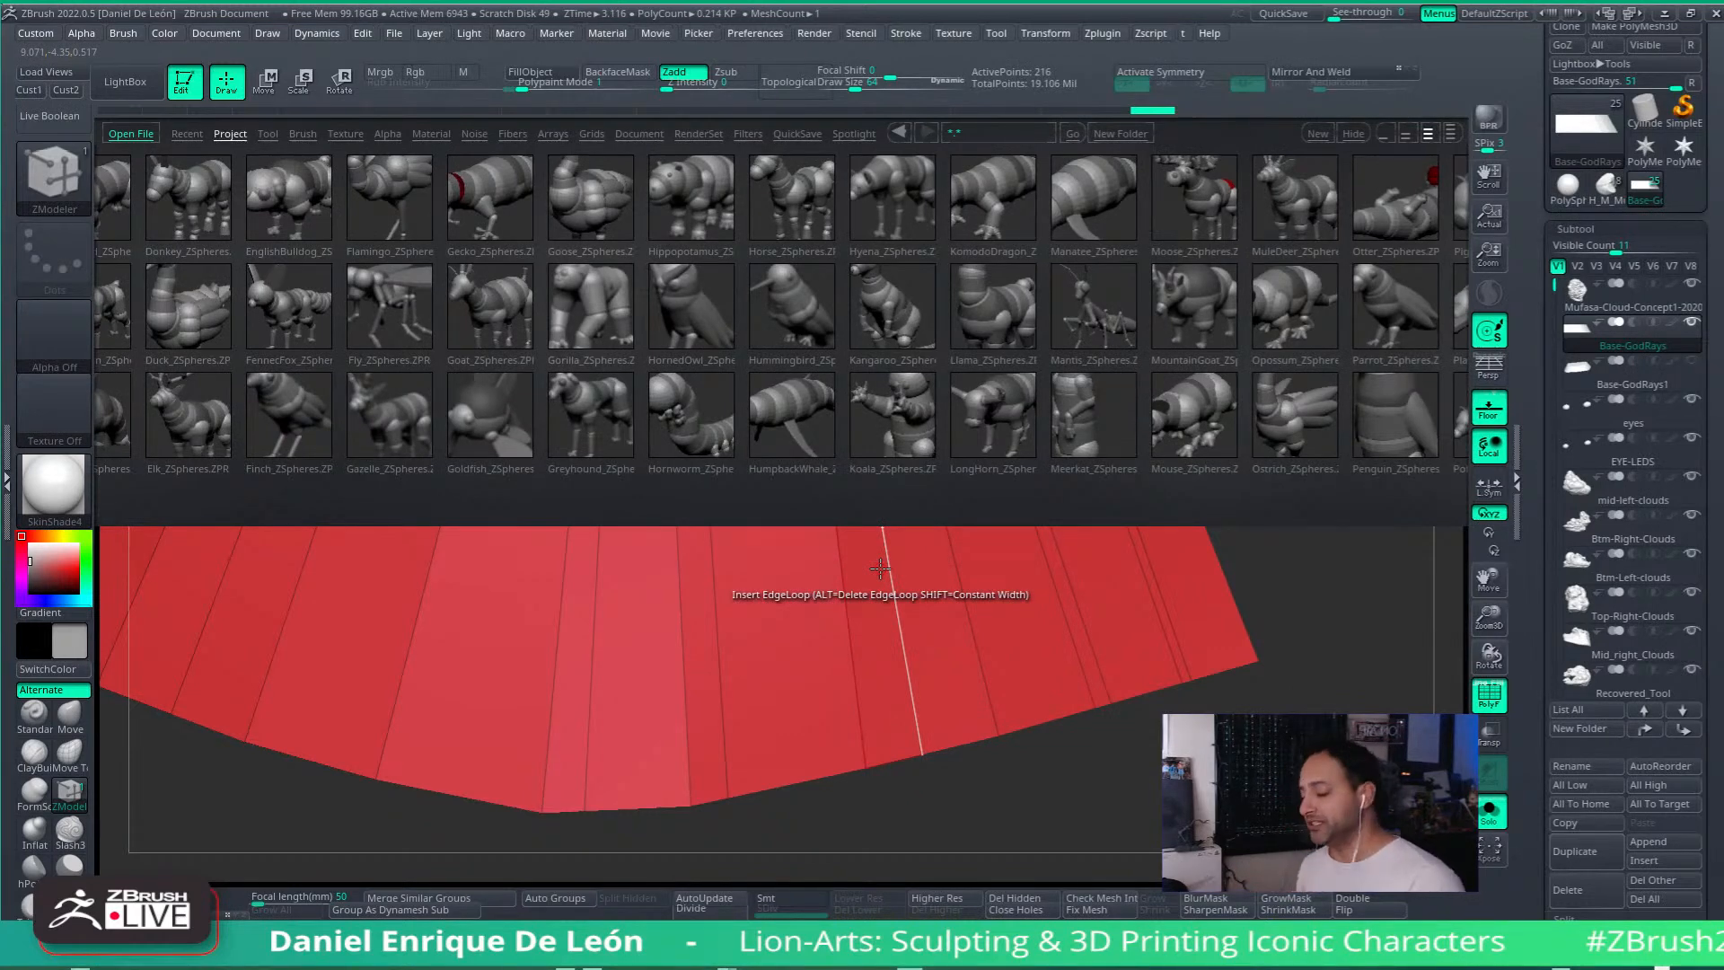
{"action": "left_click_drag", "start_coordinate": [848, 360], "coordinate": [952, 368]}
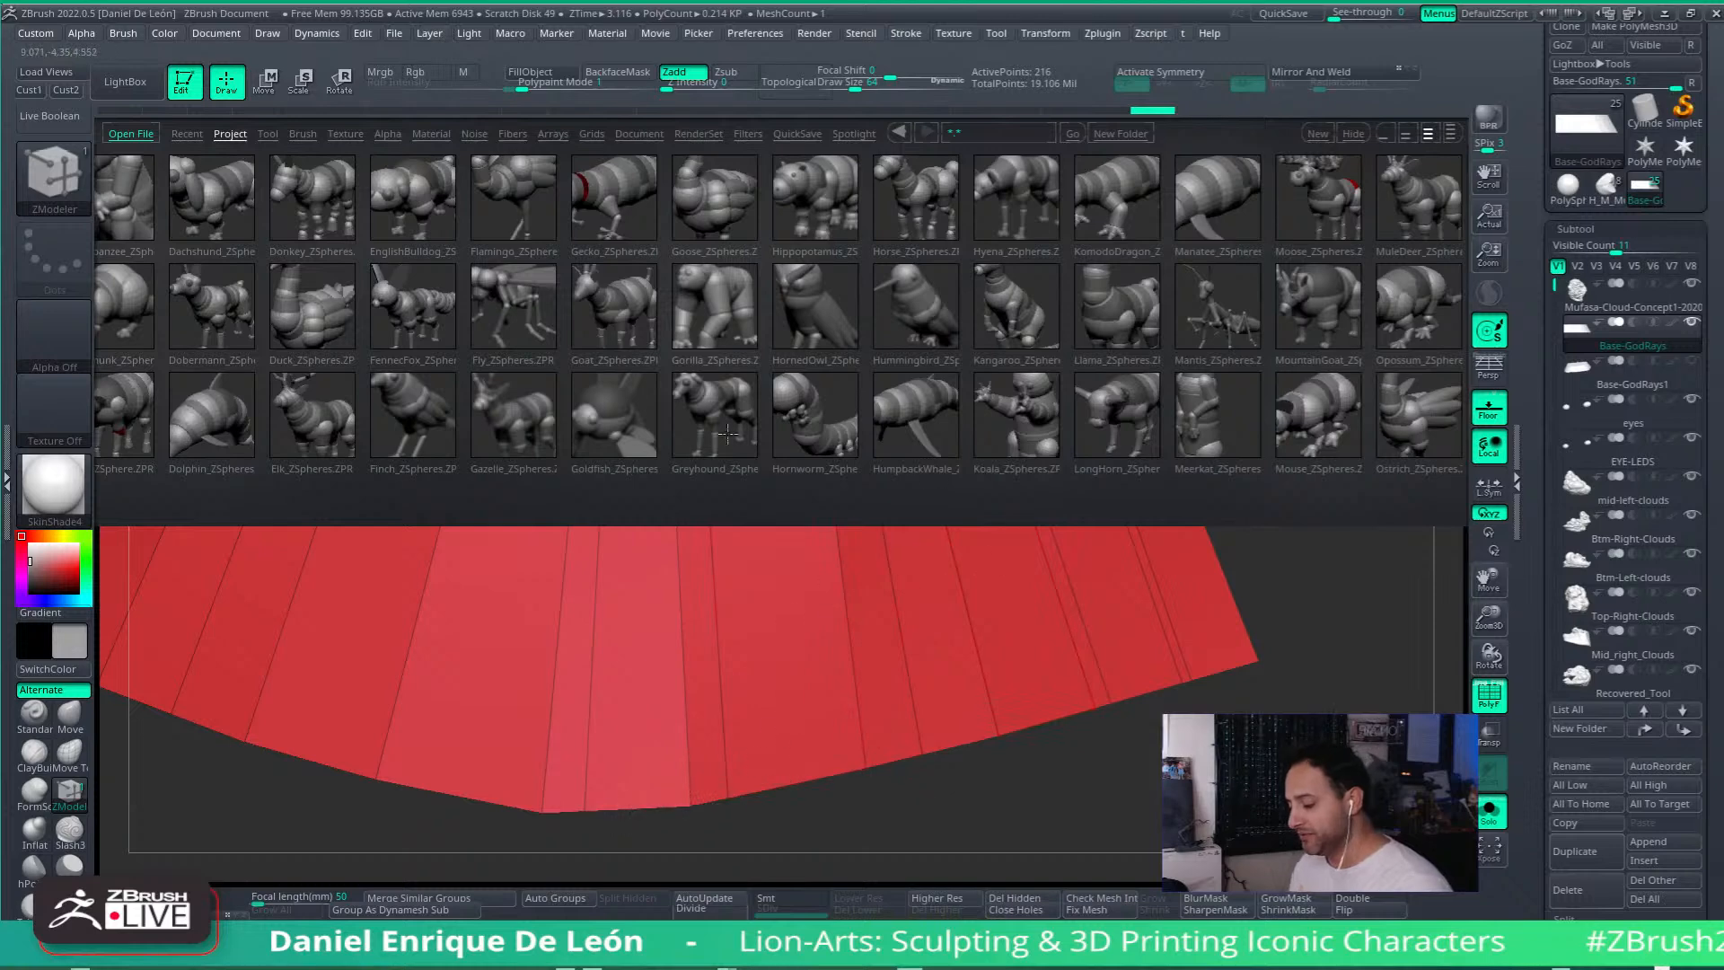
{"action": "left_click_drag", "start_coordinate": [729, 364], "coordinate": [977, 368]}
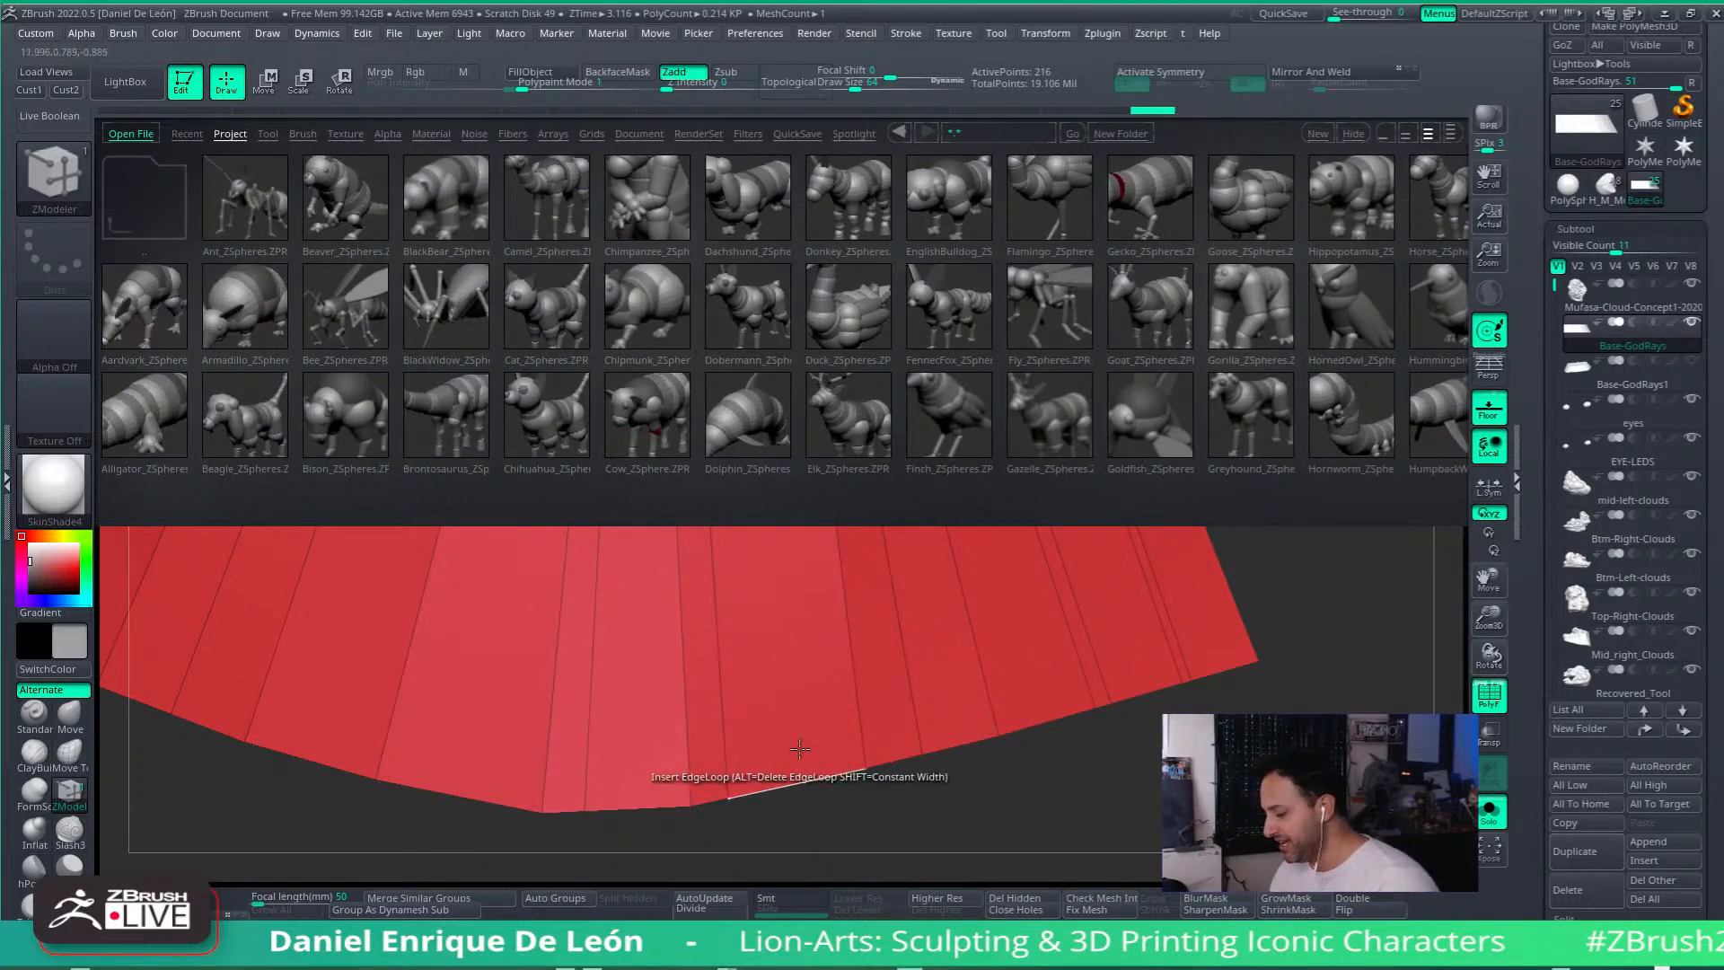
{"action": "left_click_drag", "start_coordinate": [1207, 355], "coordinate": [1108, 422]}
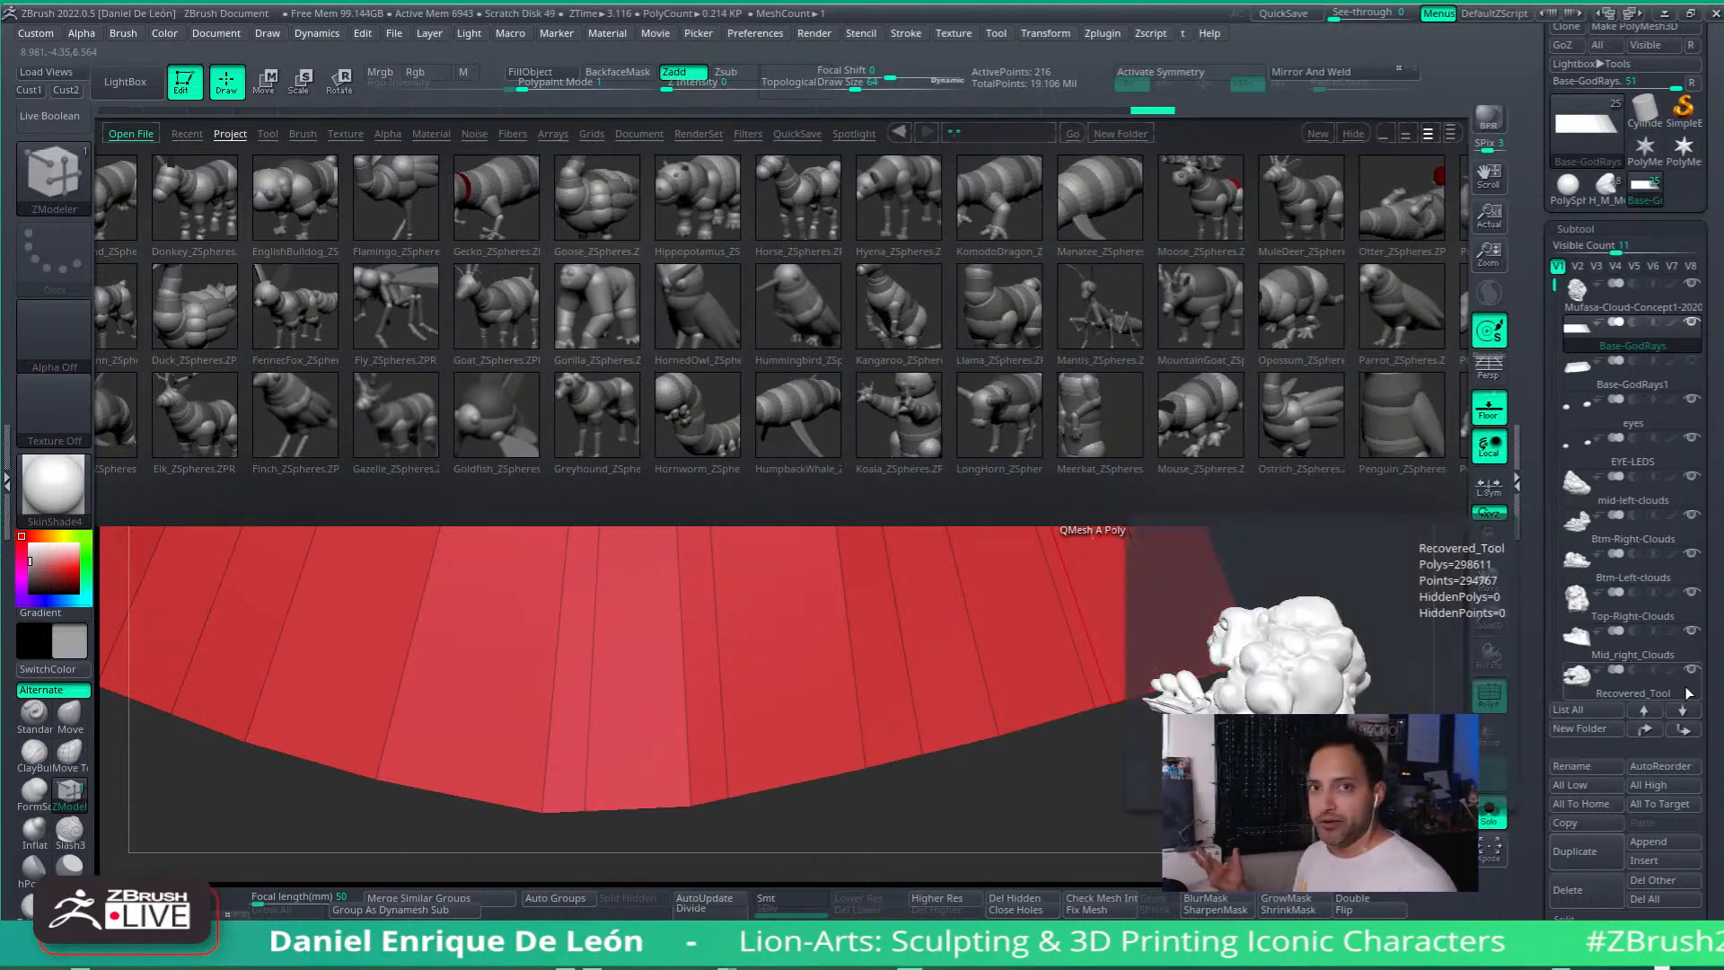
{"action": "left_click", "coordinate": [142, 90]}
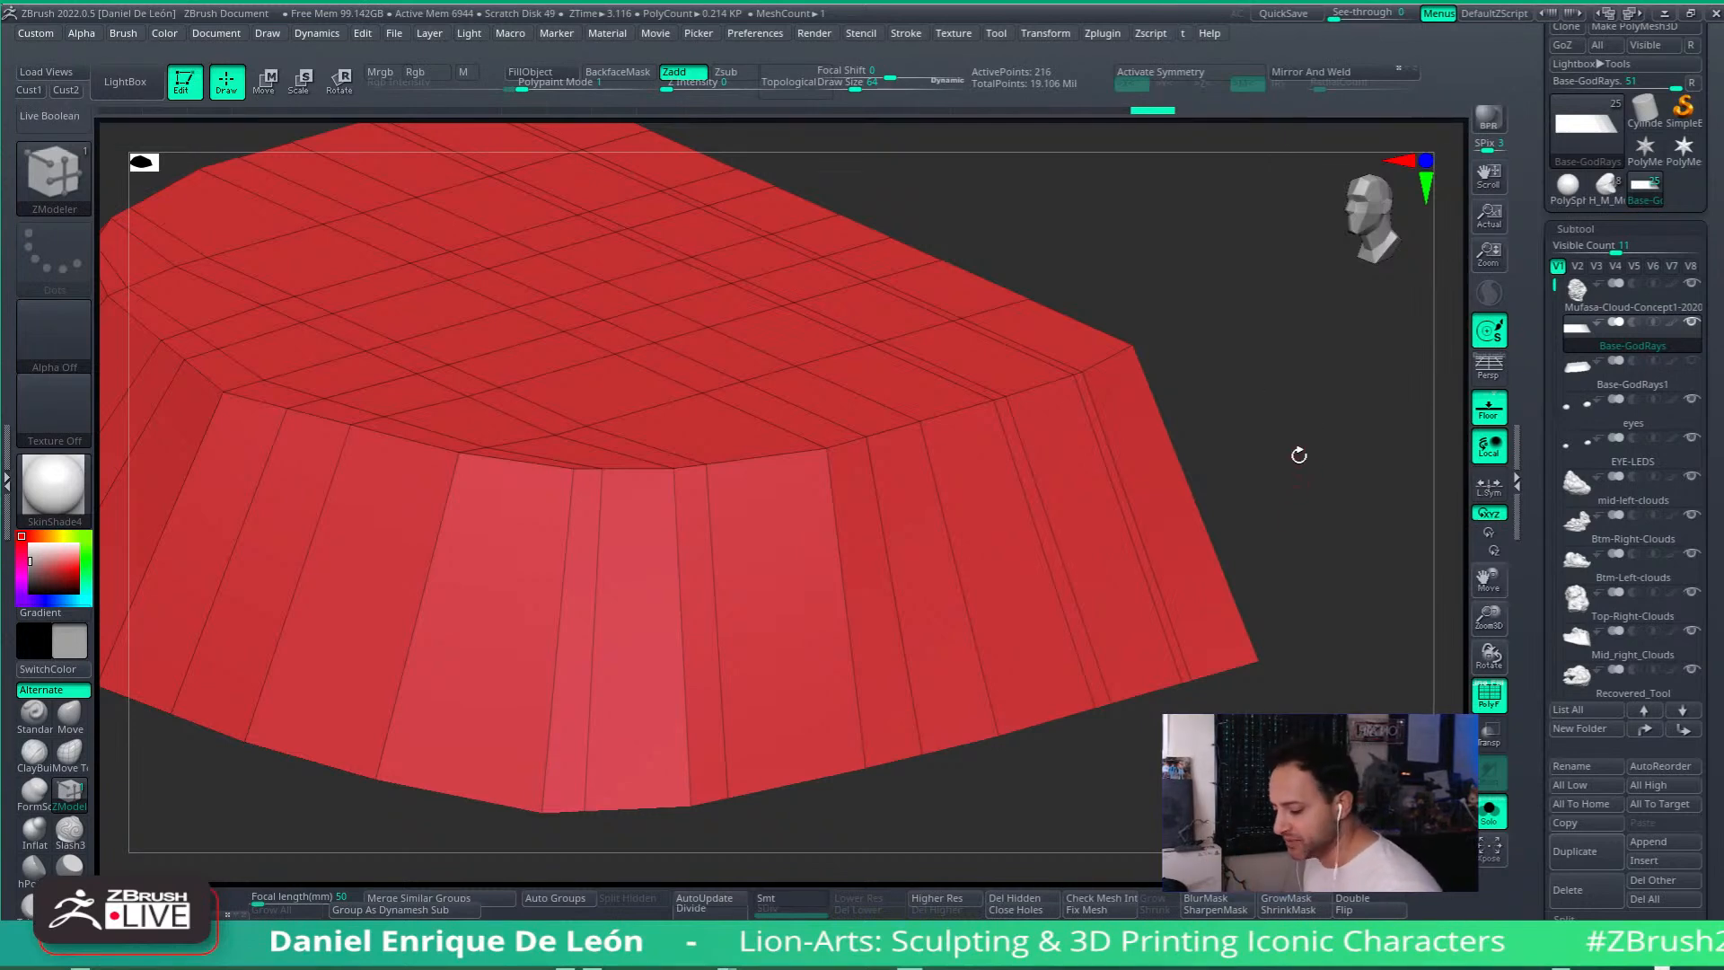
Step: Turn off Solo for the Base-GodRays subtool to show the full lion and cloud sculpture above it
{"action": "left_click_drag", "start_coordinate": [1304, 493], "coordinate": [1013, 591]}
{"action": "right_click_drag", "start_coordinate": [1224, 585], "coordinate": [1062, 578], "text": "alt"}
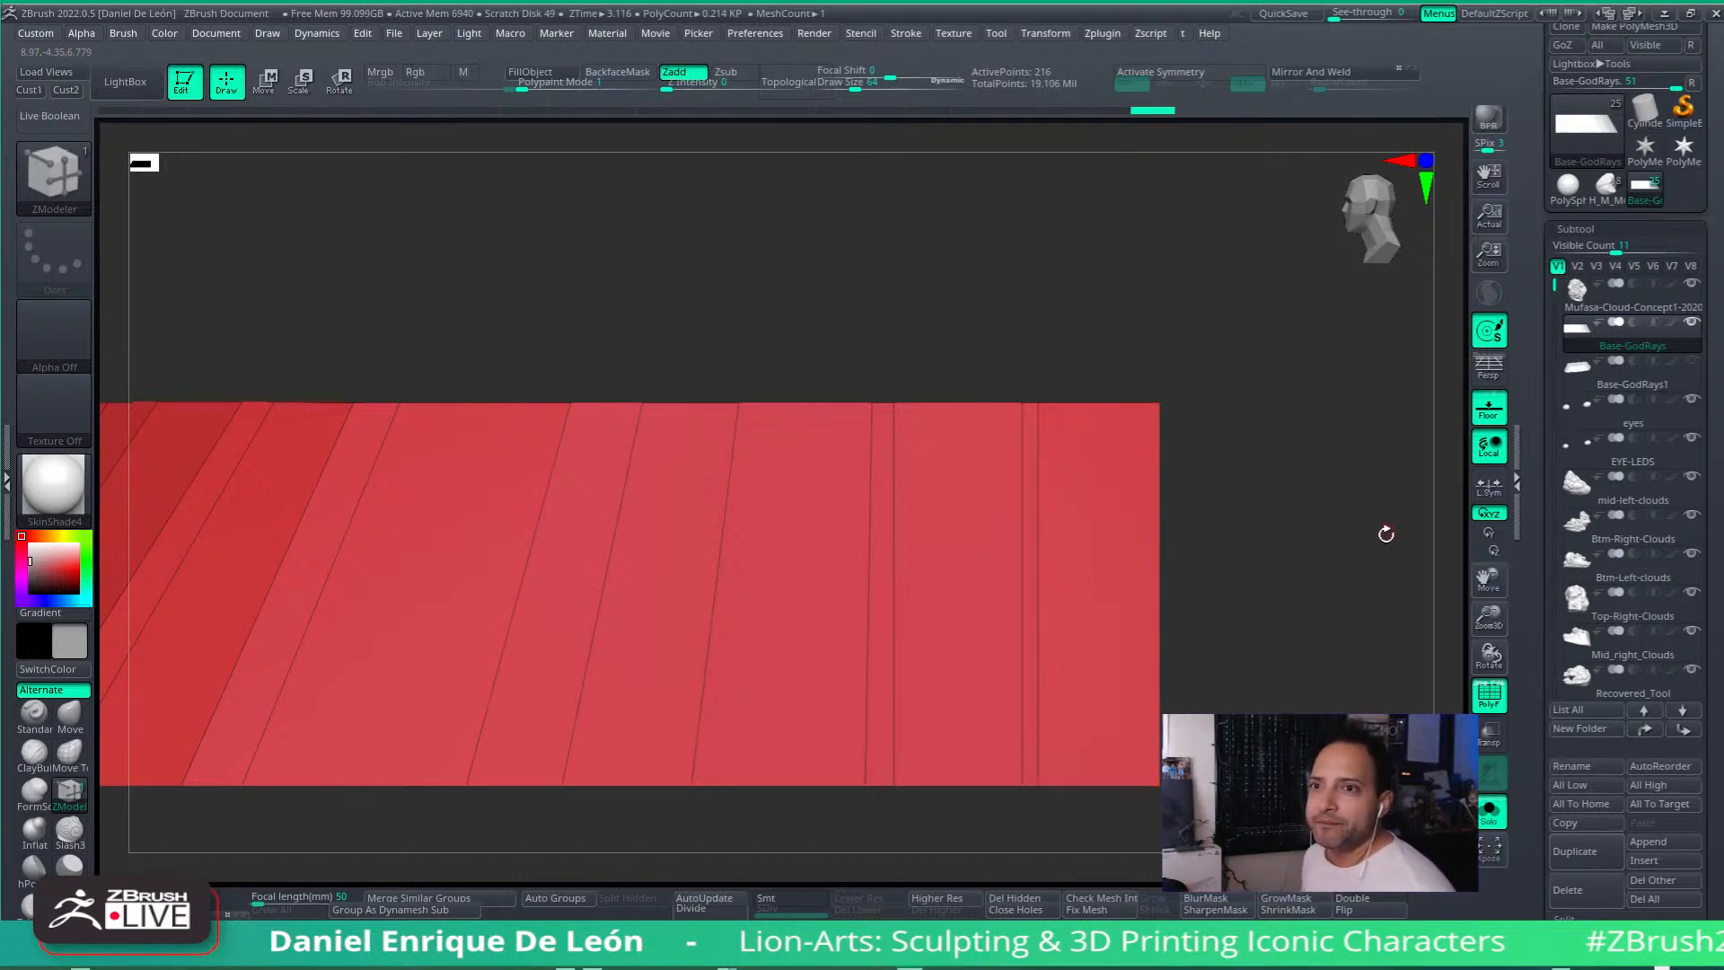
{"action": "left_click", "coordinate": [1489, 811]}
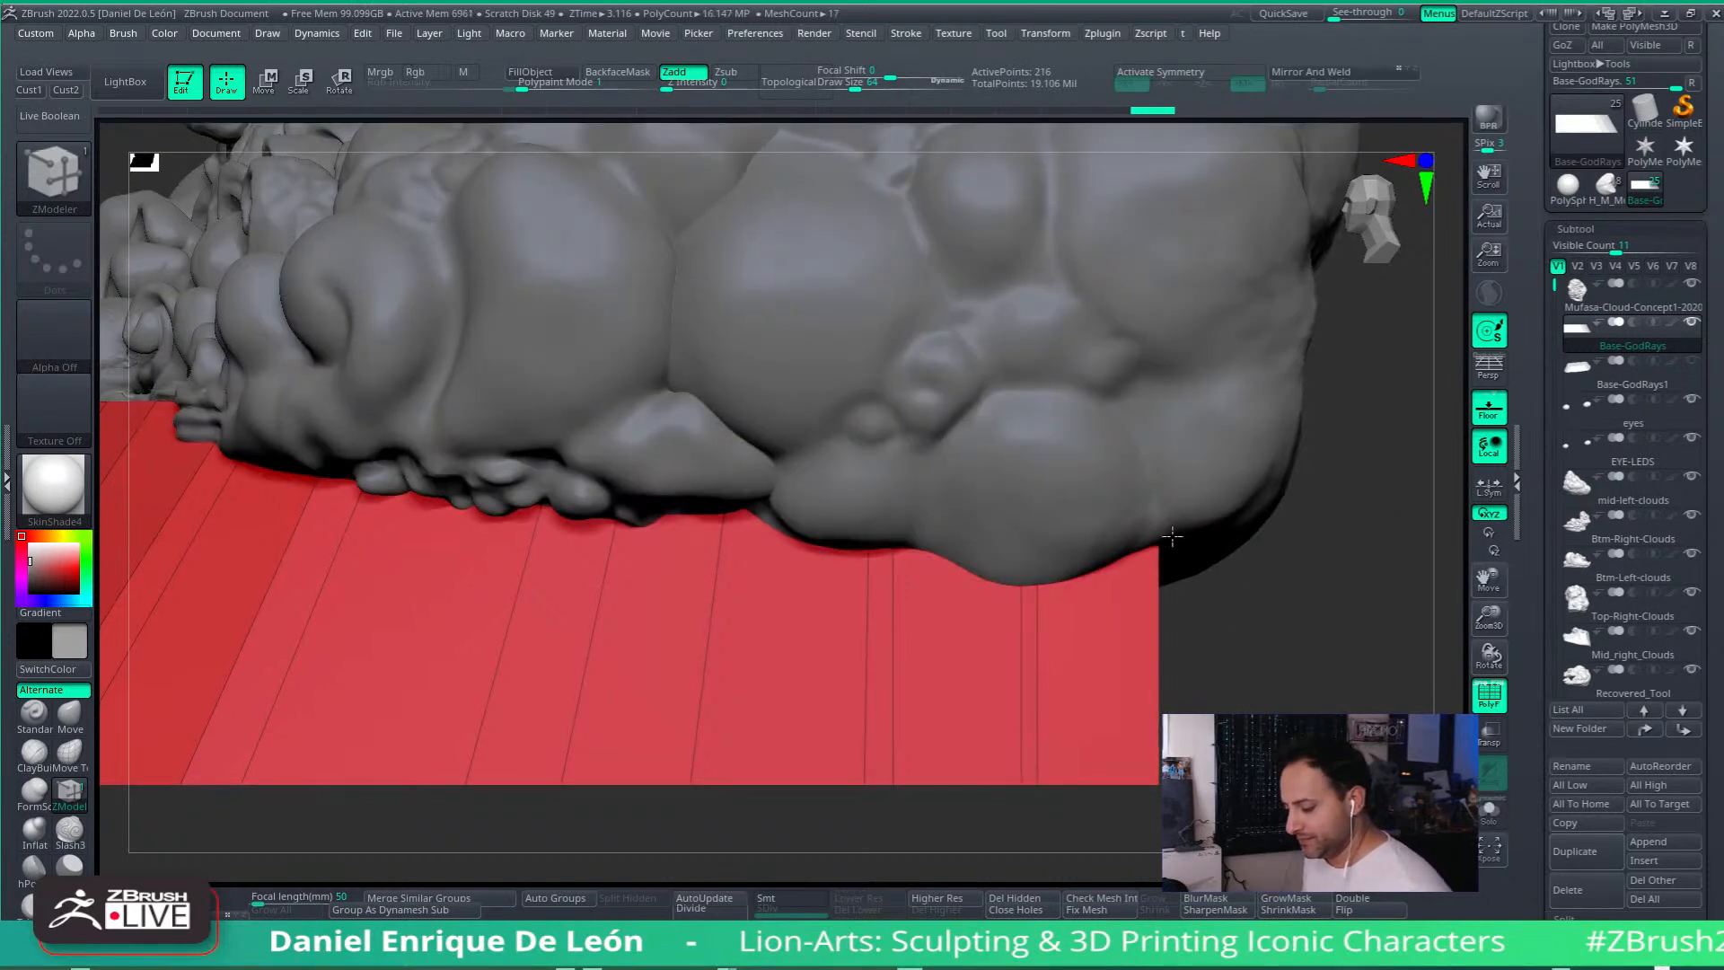
{"action": "key", "text": "f"}
Step: Push one front side face of the Base-GodRays mesh inward with ZModeler's QMesh A Poly
{"action": "left_click_drag", "start_coordinate": [1177, 521], "coordinate": [1137, 584]}
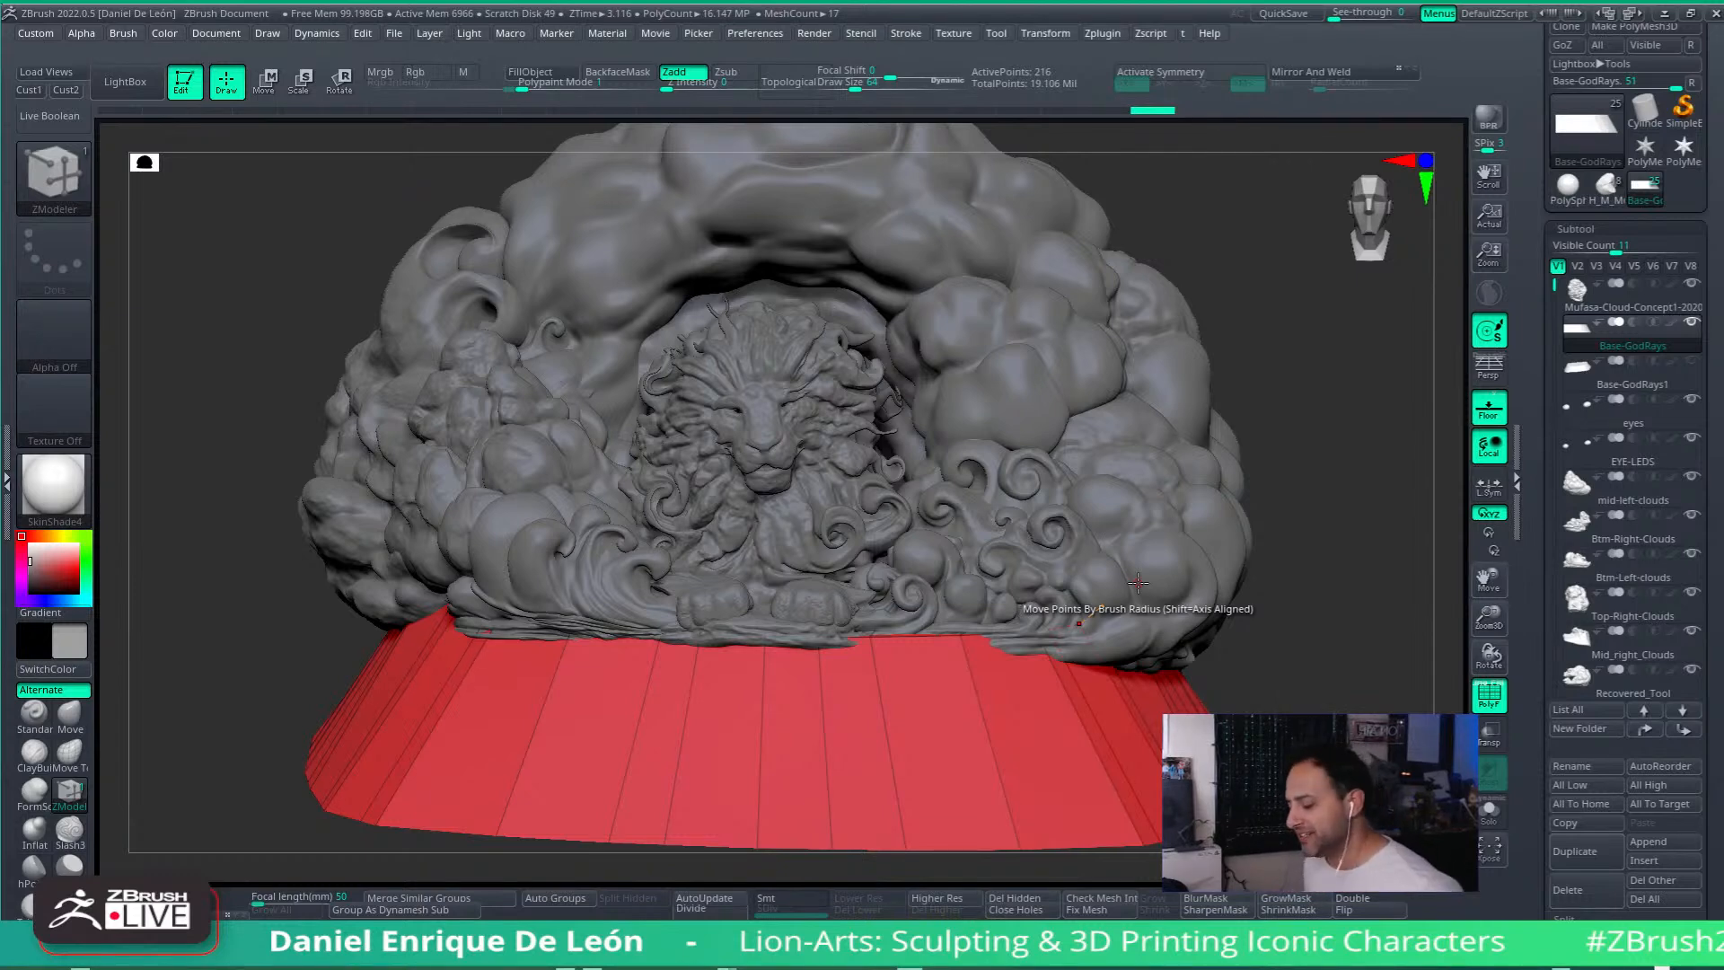
{"action": "right_click_drag", "start_coordinate": [1137, 583], "coordinate": [1122, 476]}
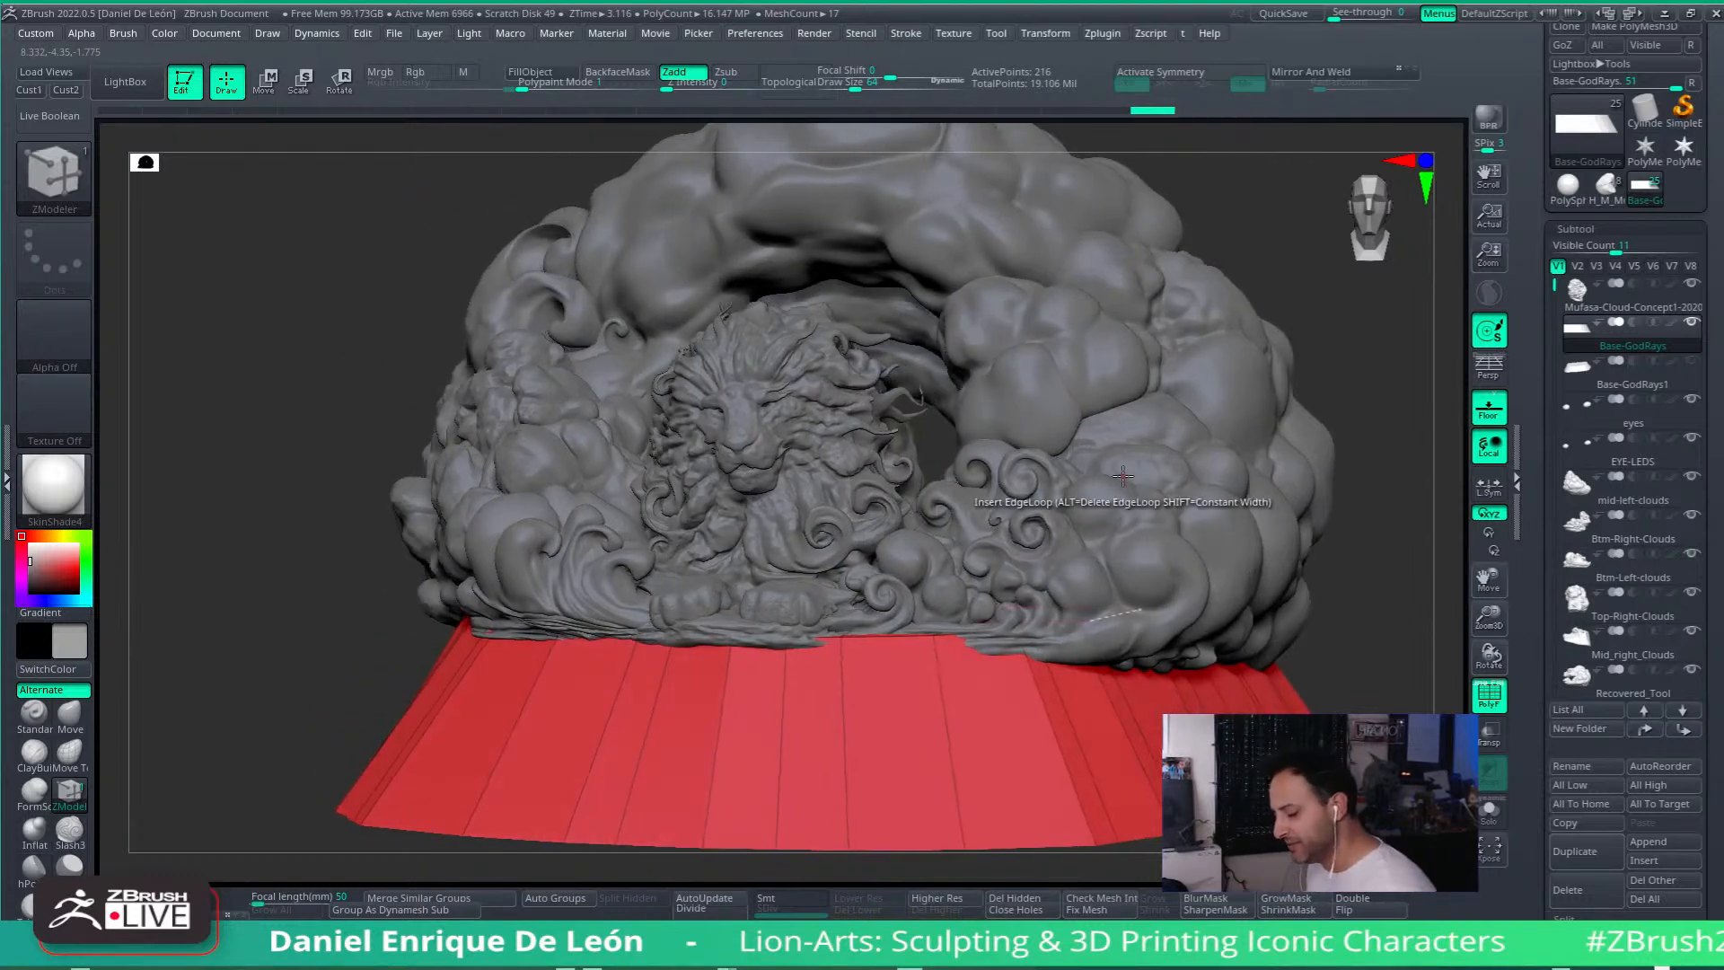
{"action": "right_click_drag", "start_coordinate": [1257, 561], "coordinate": [1156, 514]}
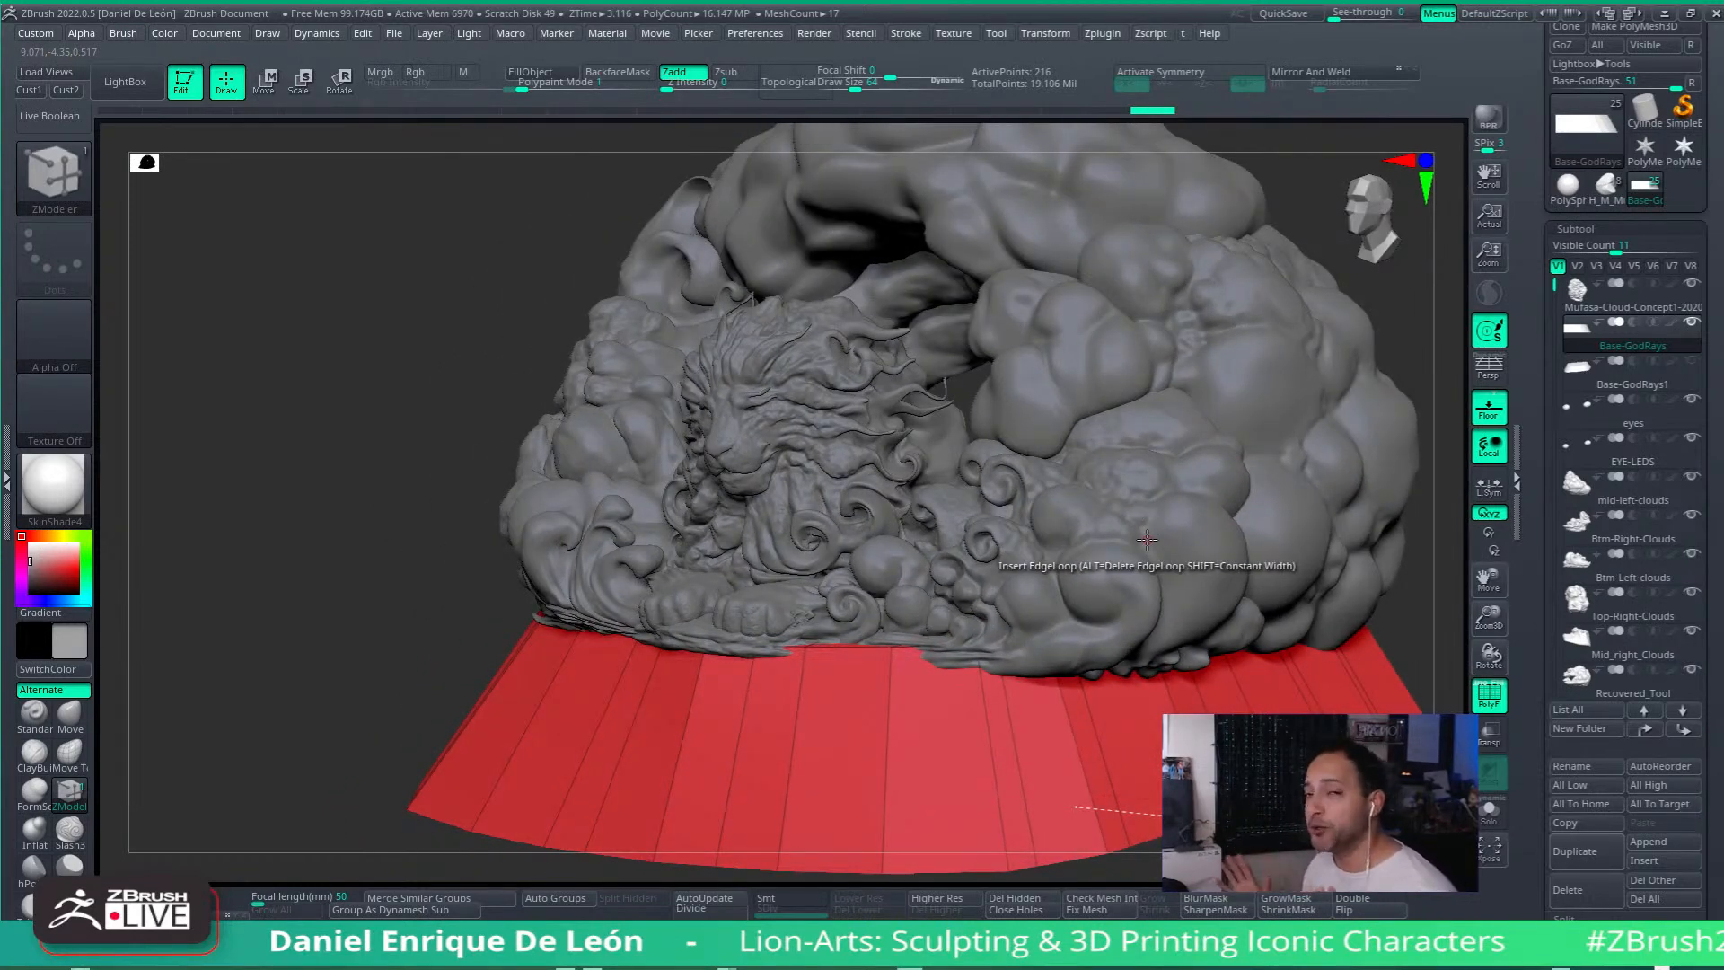
{"action": "right_click_drag", "start_coordinate": [1269, 473], "coordinate": [1117, 535], "text": "alt"}
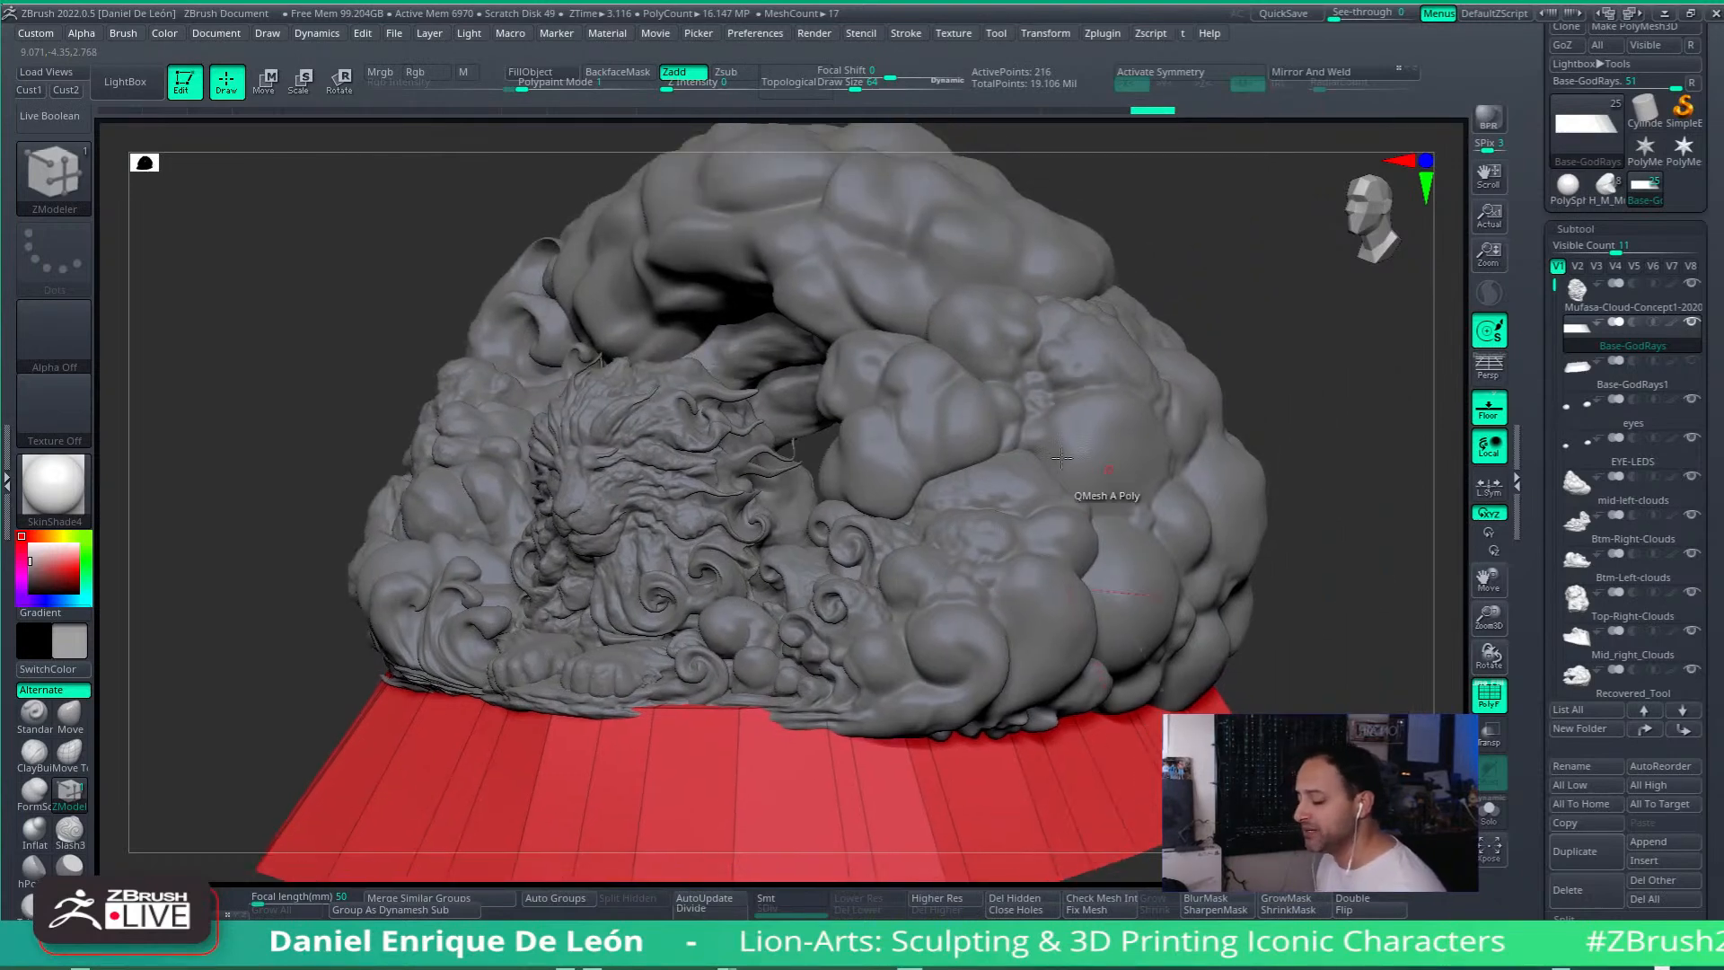
{"action": "right_click_drag", "start_coordinate": [1064, 665], "coordinate": [1077, 564], "text": "alt"}
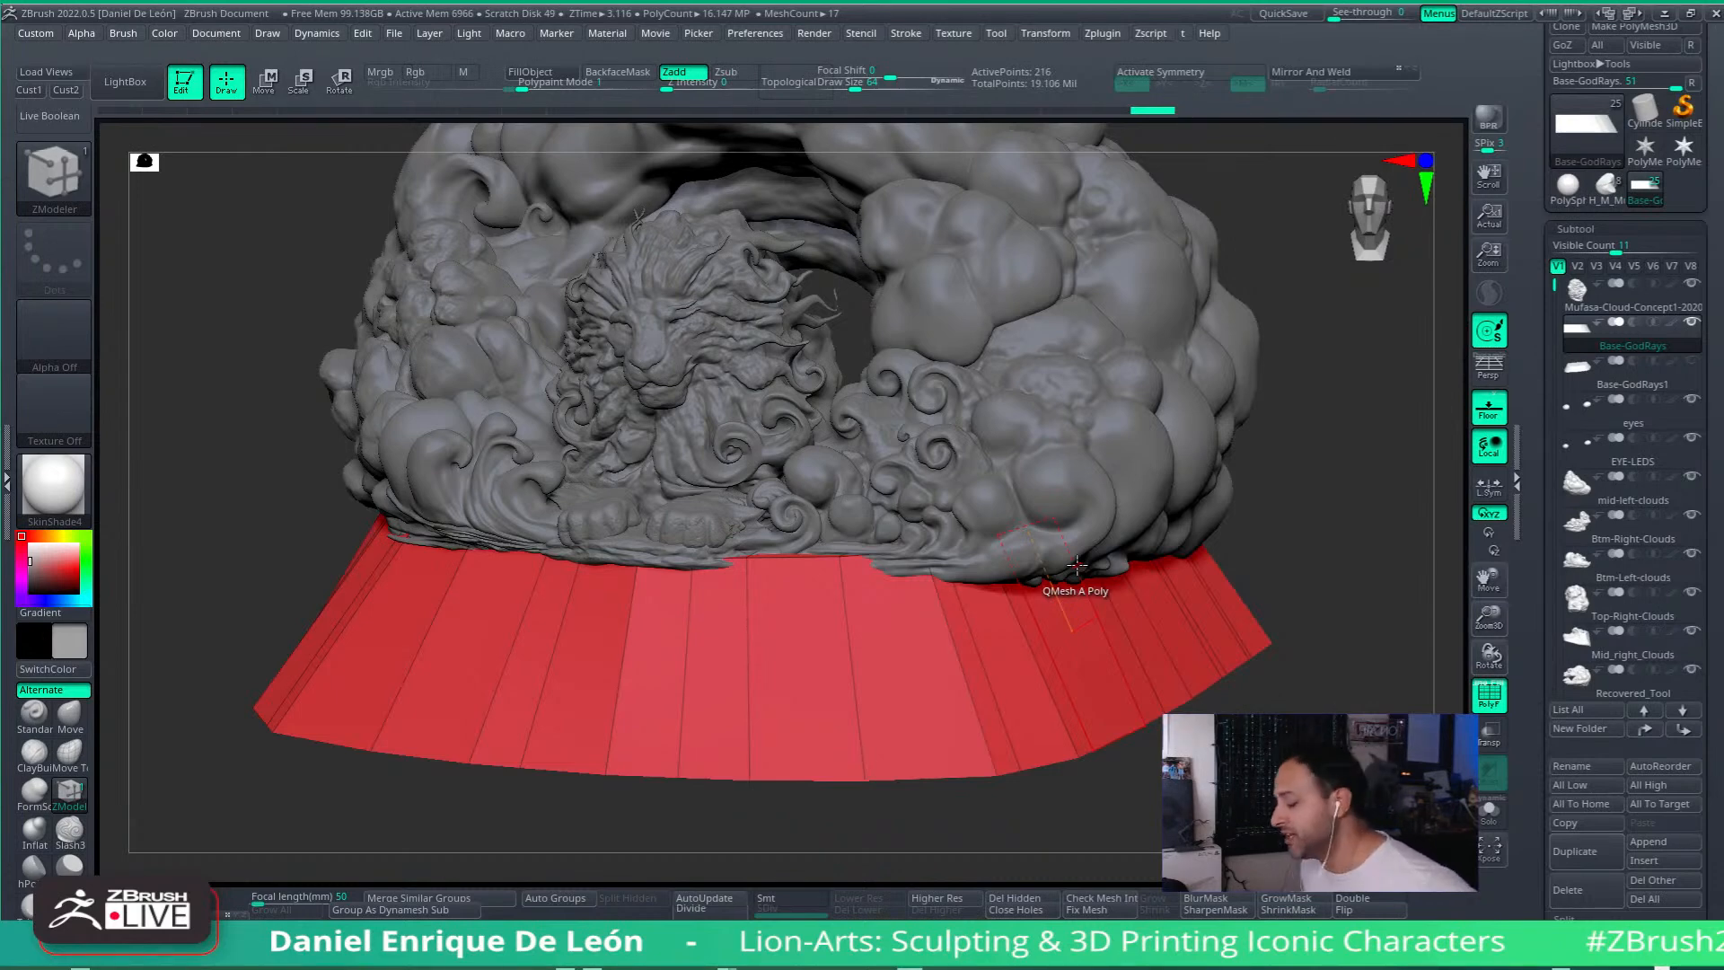
{"action": "right_click_drag", "start_coordinate": [1066, 525], "coordinate": [1076, 478]}
{"action": "right_click_drag", "start_coordinate": [1067, 594], "coordinate": [1153, 675], "text": "alt"}
{"action": "left_click", "coordinate": [988, 660]}
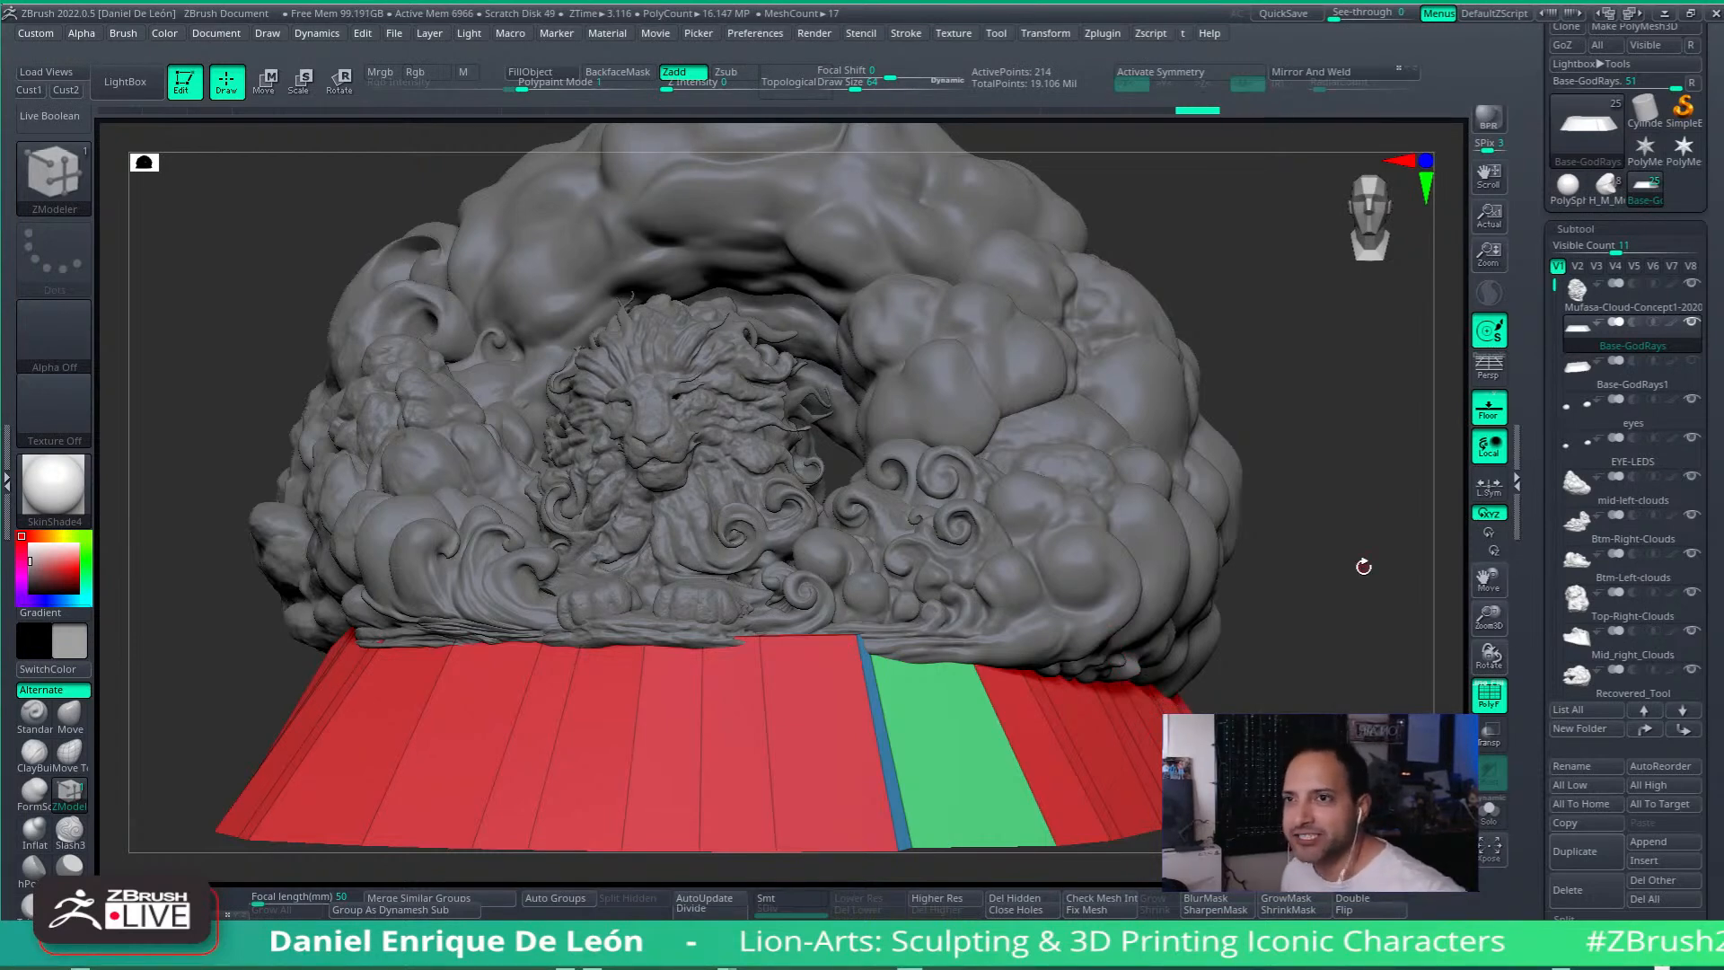
Step: Load the Nickz_humanMaleAverage figure from the LightBox tool library
{"action": "mouse_move", "coordinate": [1617, 444]}
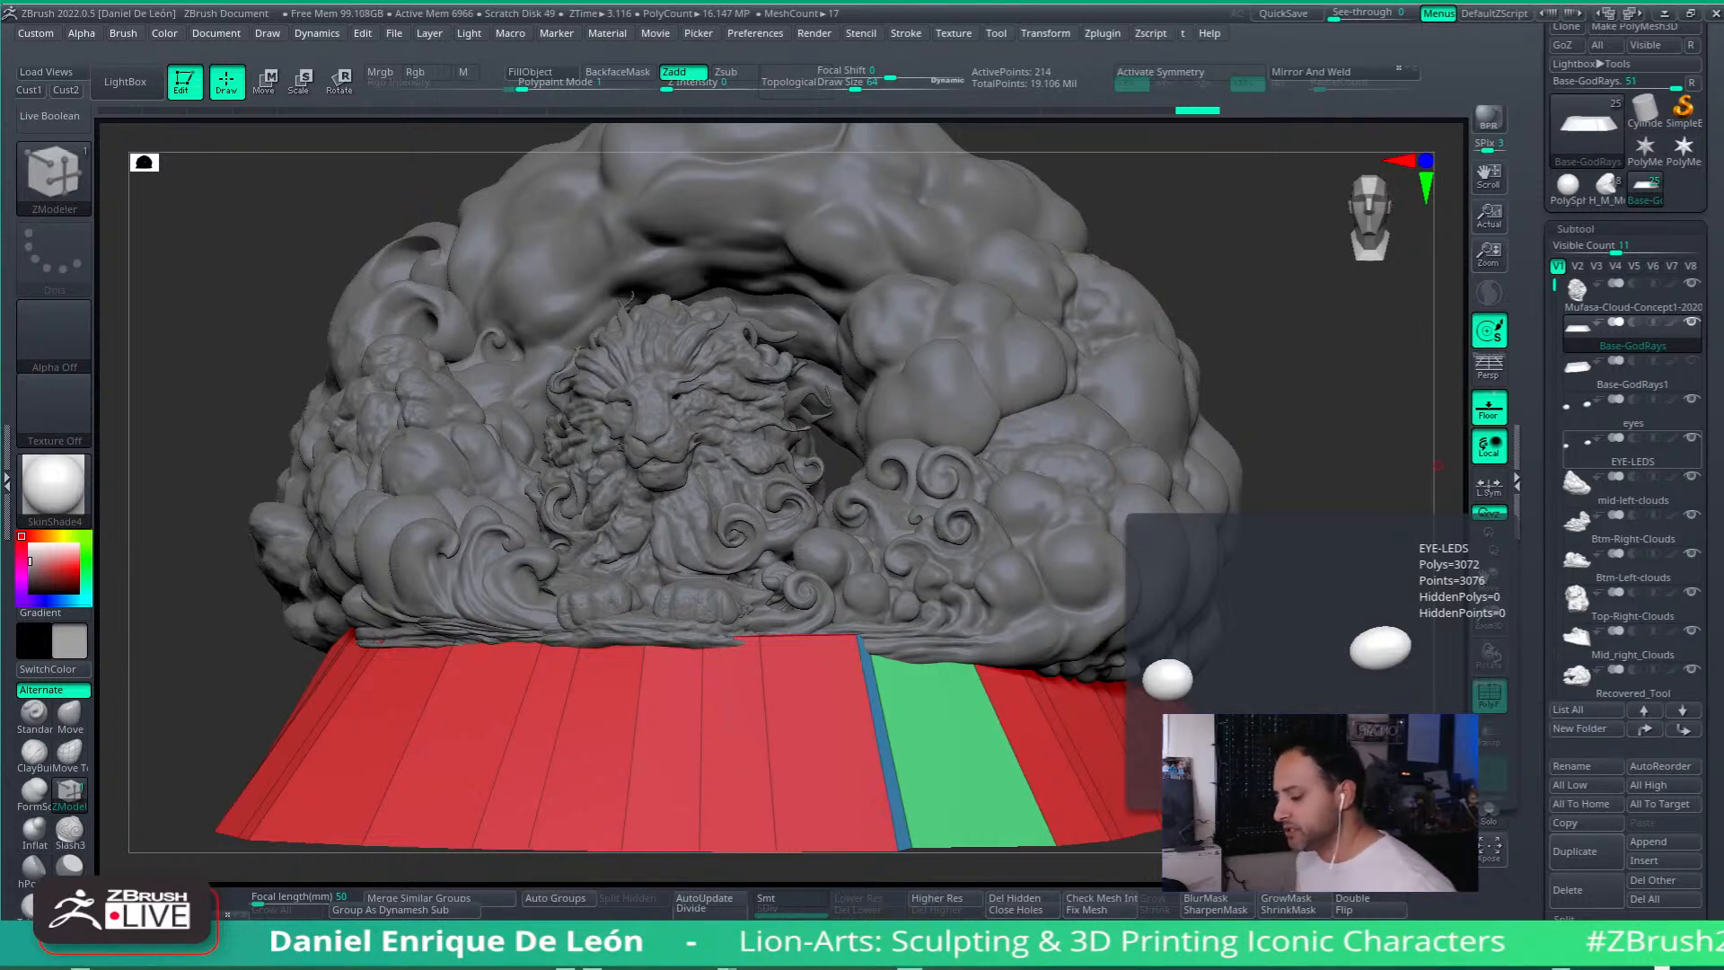
{"action": "mouse_move", "coordinate": [1261, 377]}
{"action": "left_mouse_down"}
{"action": "mouse_move", "coordinate": [1130, 464]}
{"action": "mouse_move", "coordinate": [1131, 505]}
{"action": "left_mouse_up"}
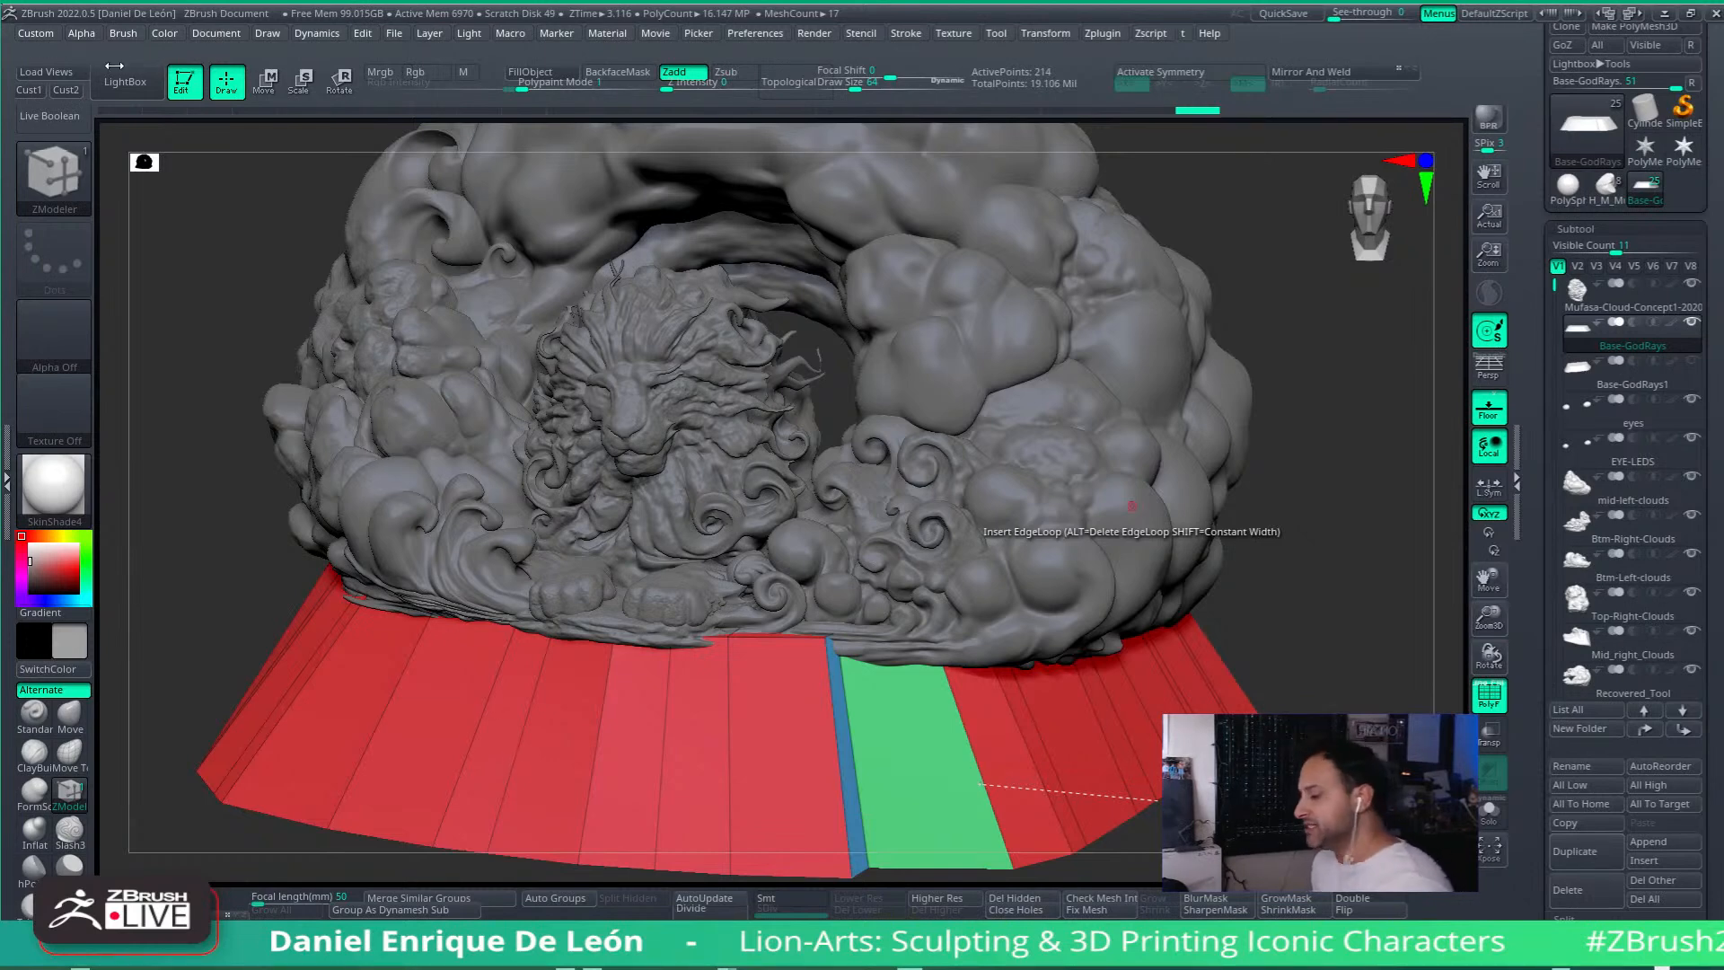
{"action": "key", "text": "comma"}
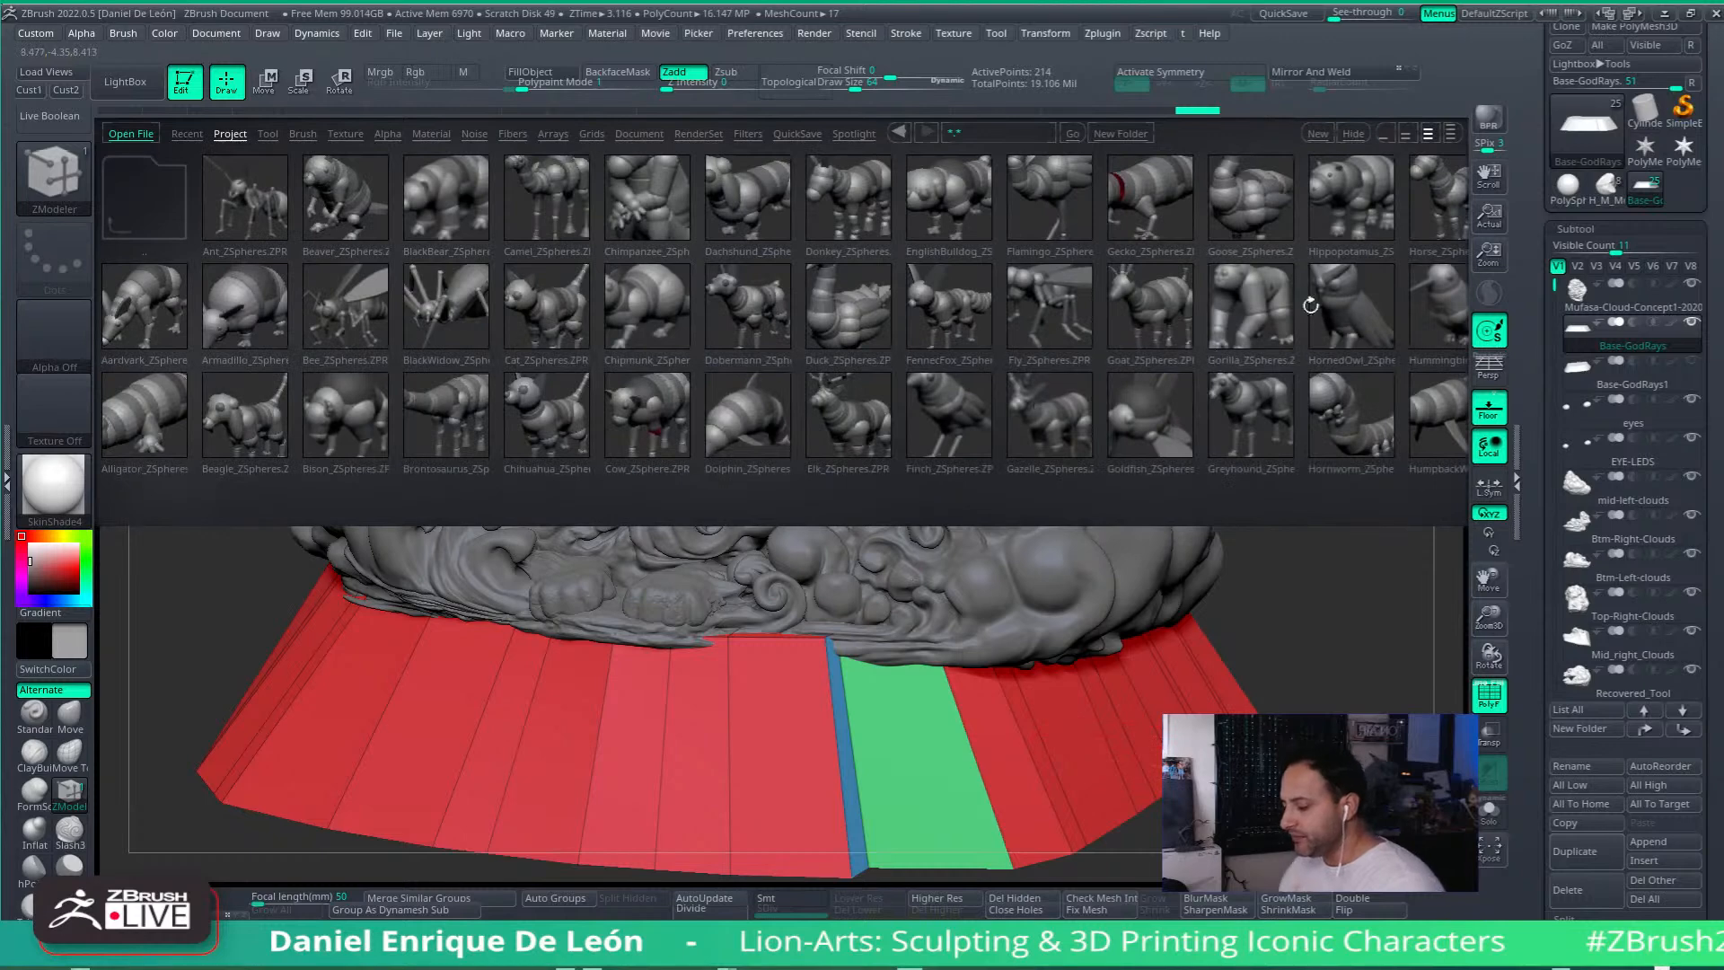
{"action": "left_click", "coordinate": [187, 134]}
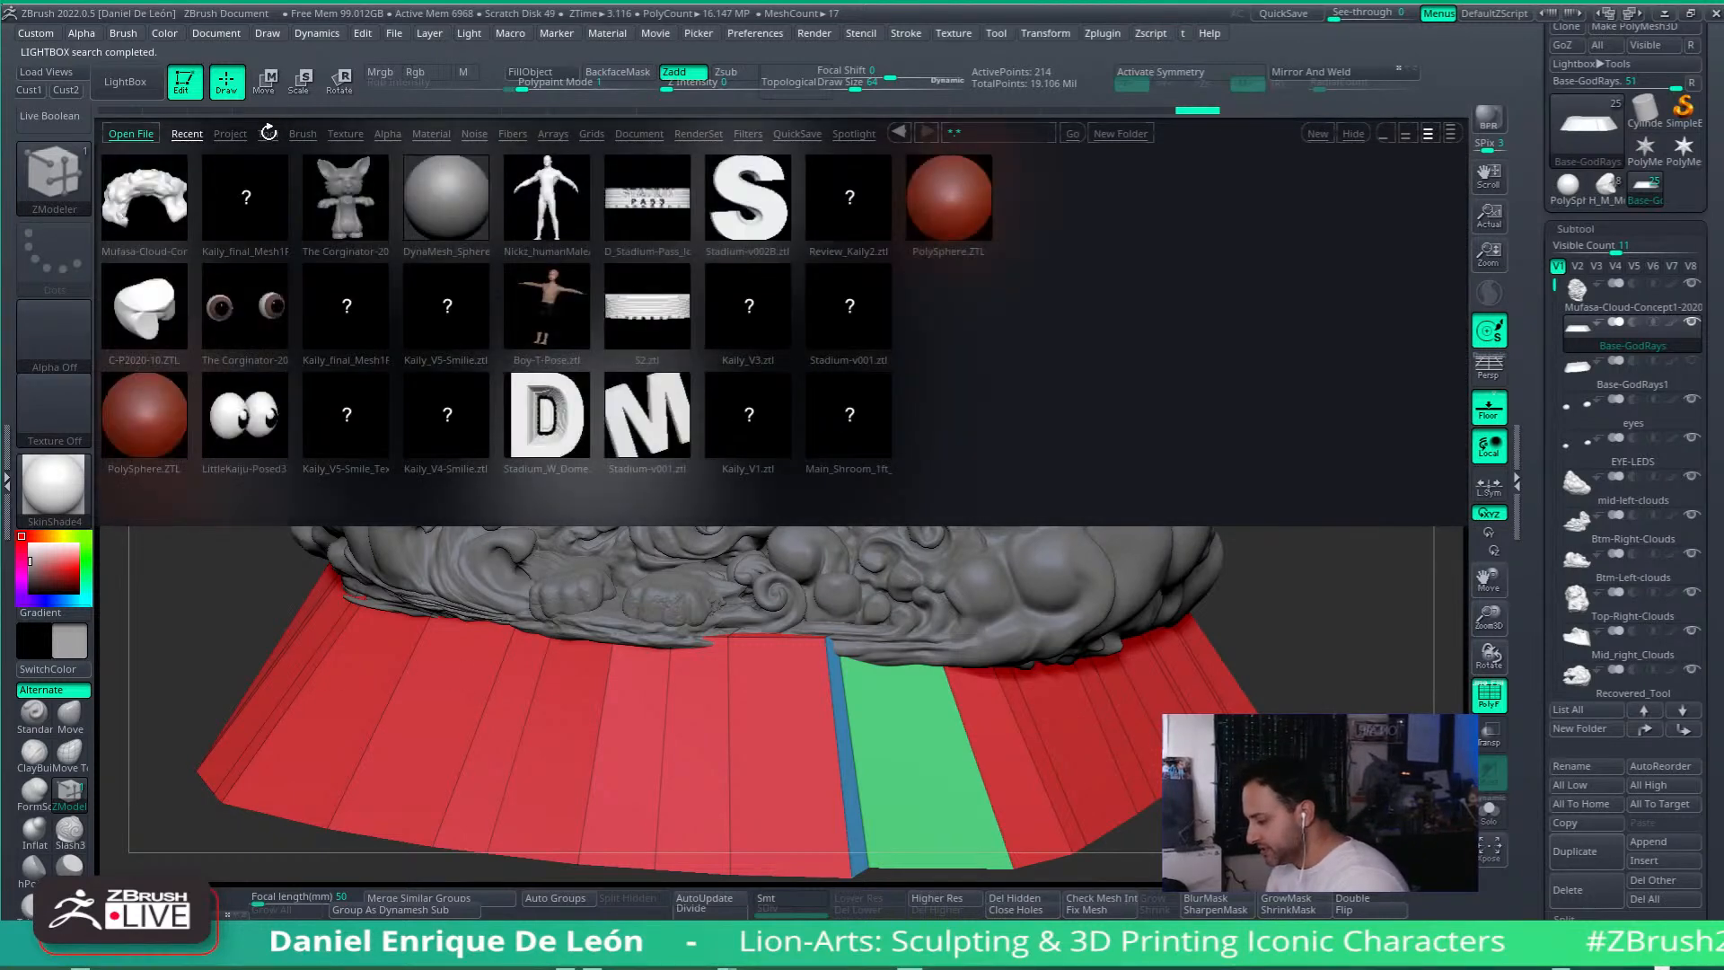
{"action": "left_click", "coordinate": [268, 134]}
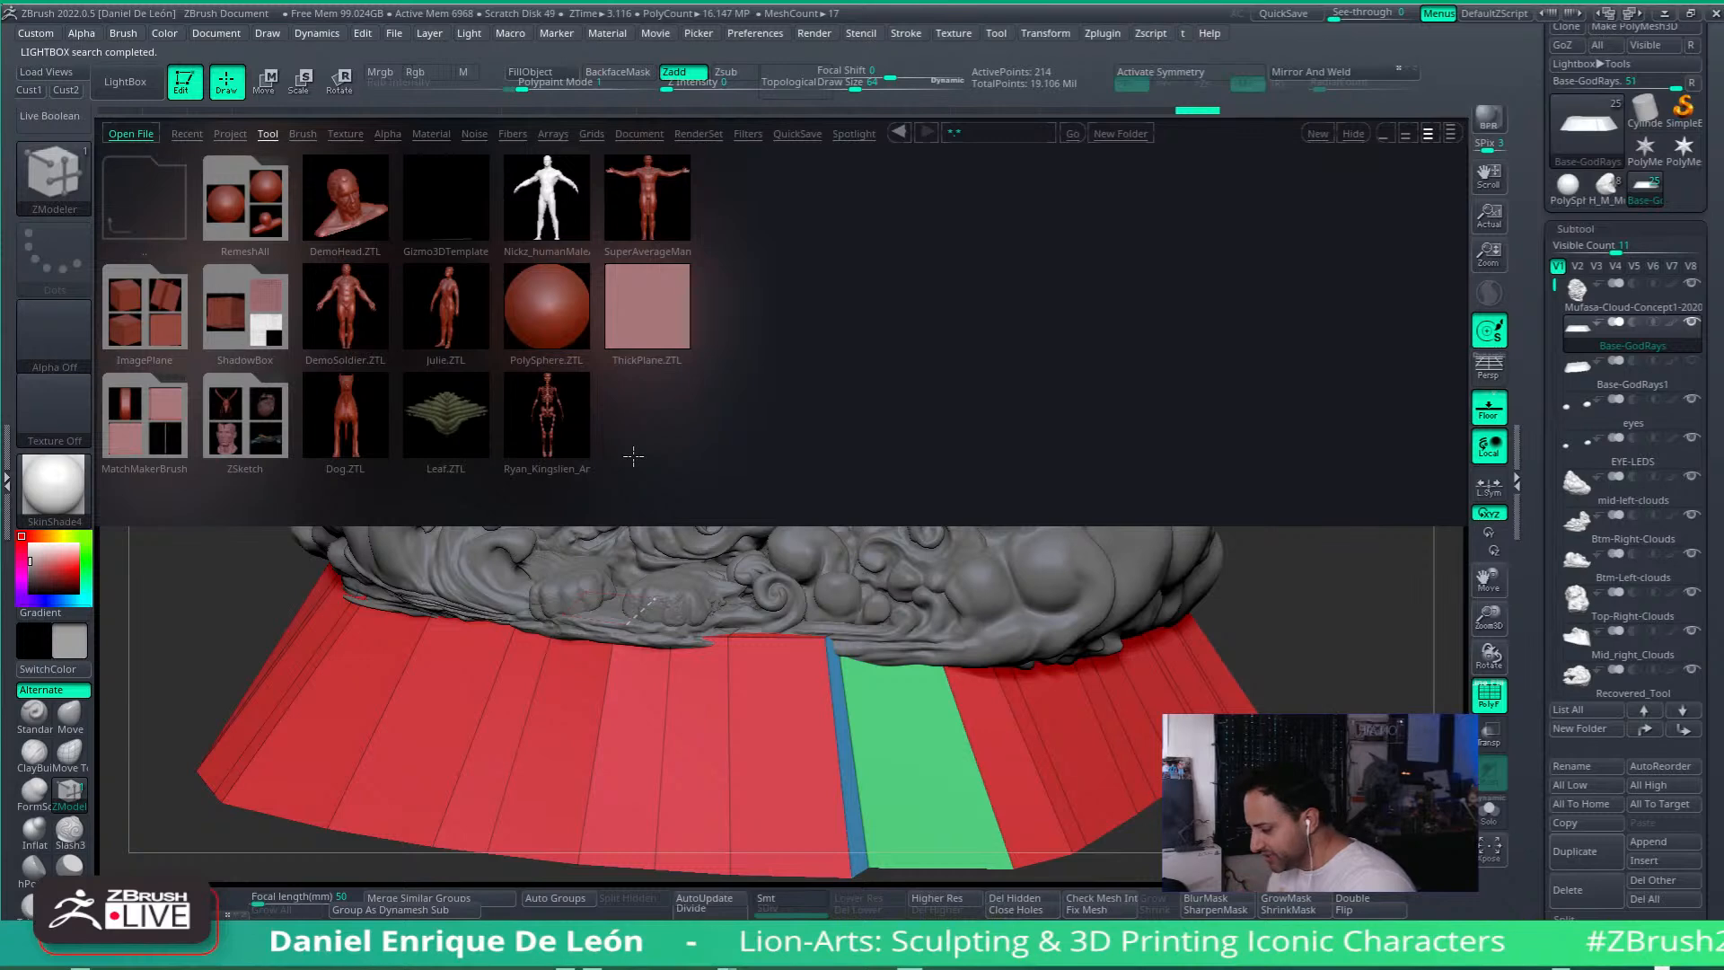
{"action": "left_click", "coordinate": [226, 132]}
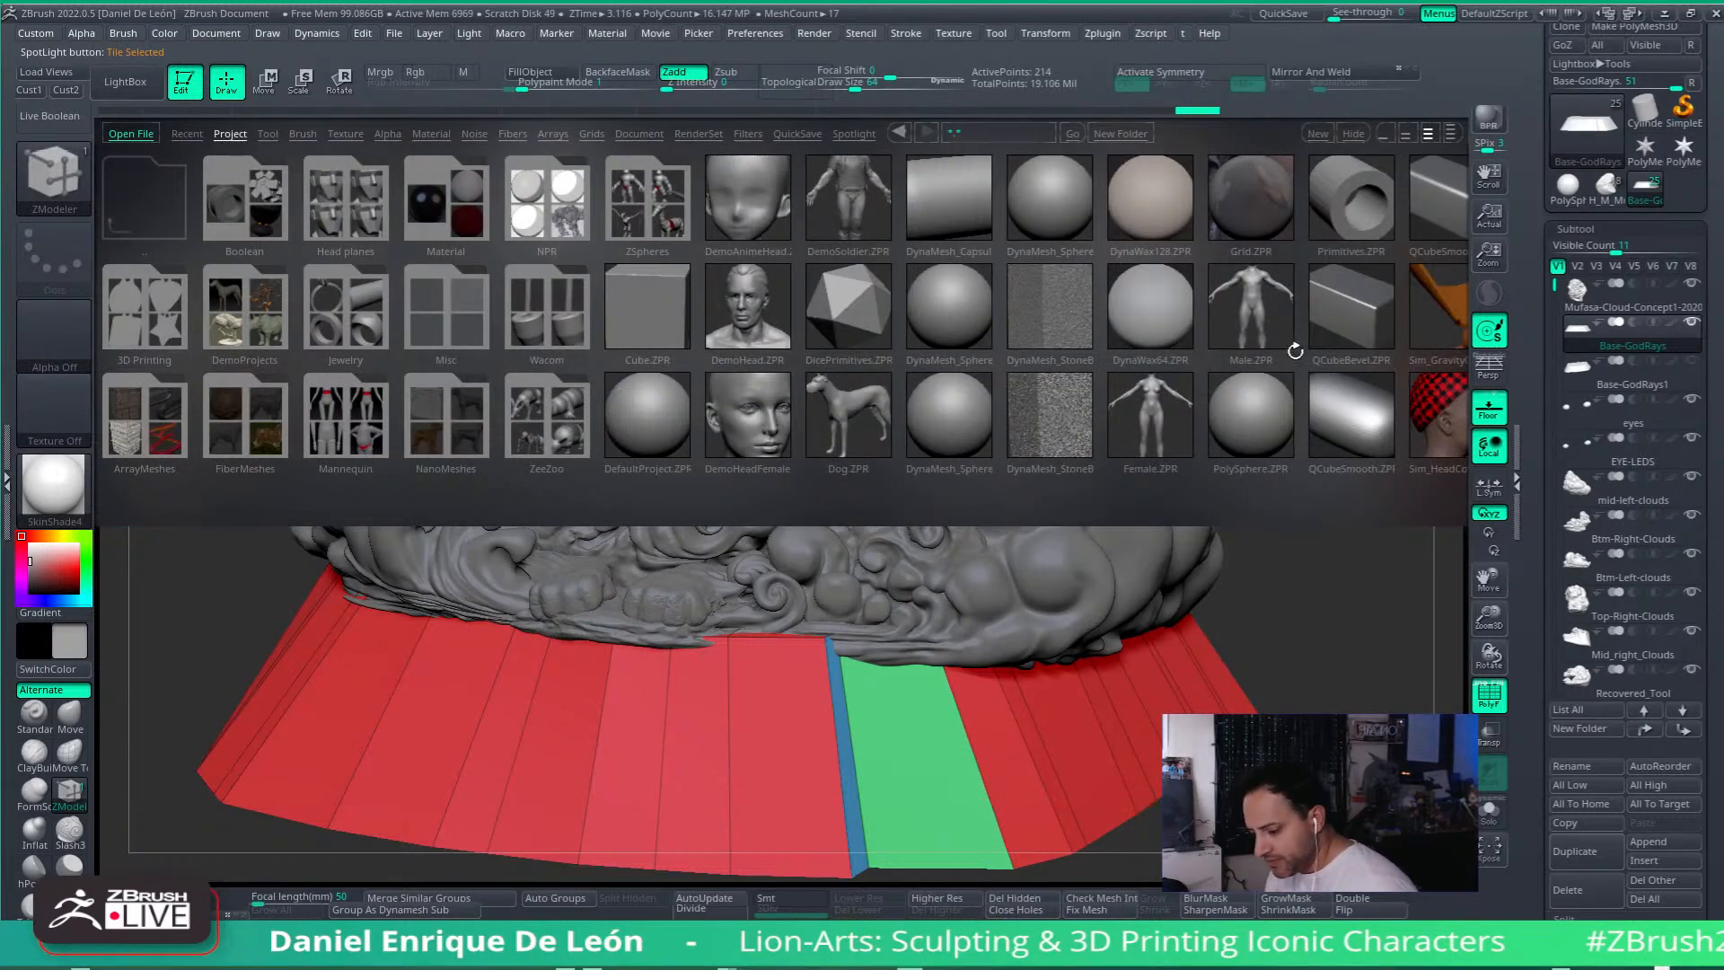
{"action": "left_click_drag", "start_coordinate": [1285, 349], "coordinate": [1153, 373]}
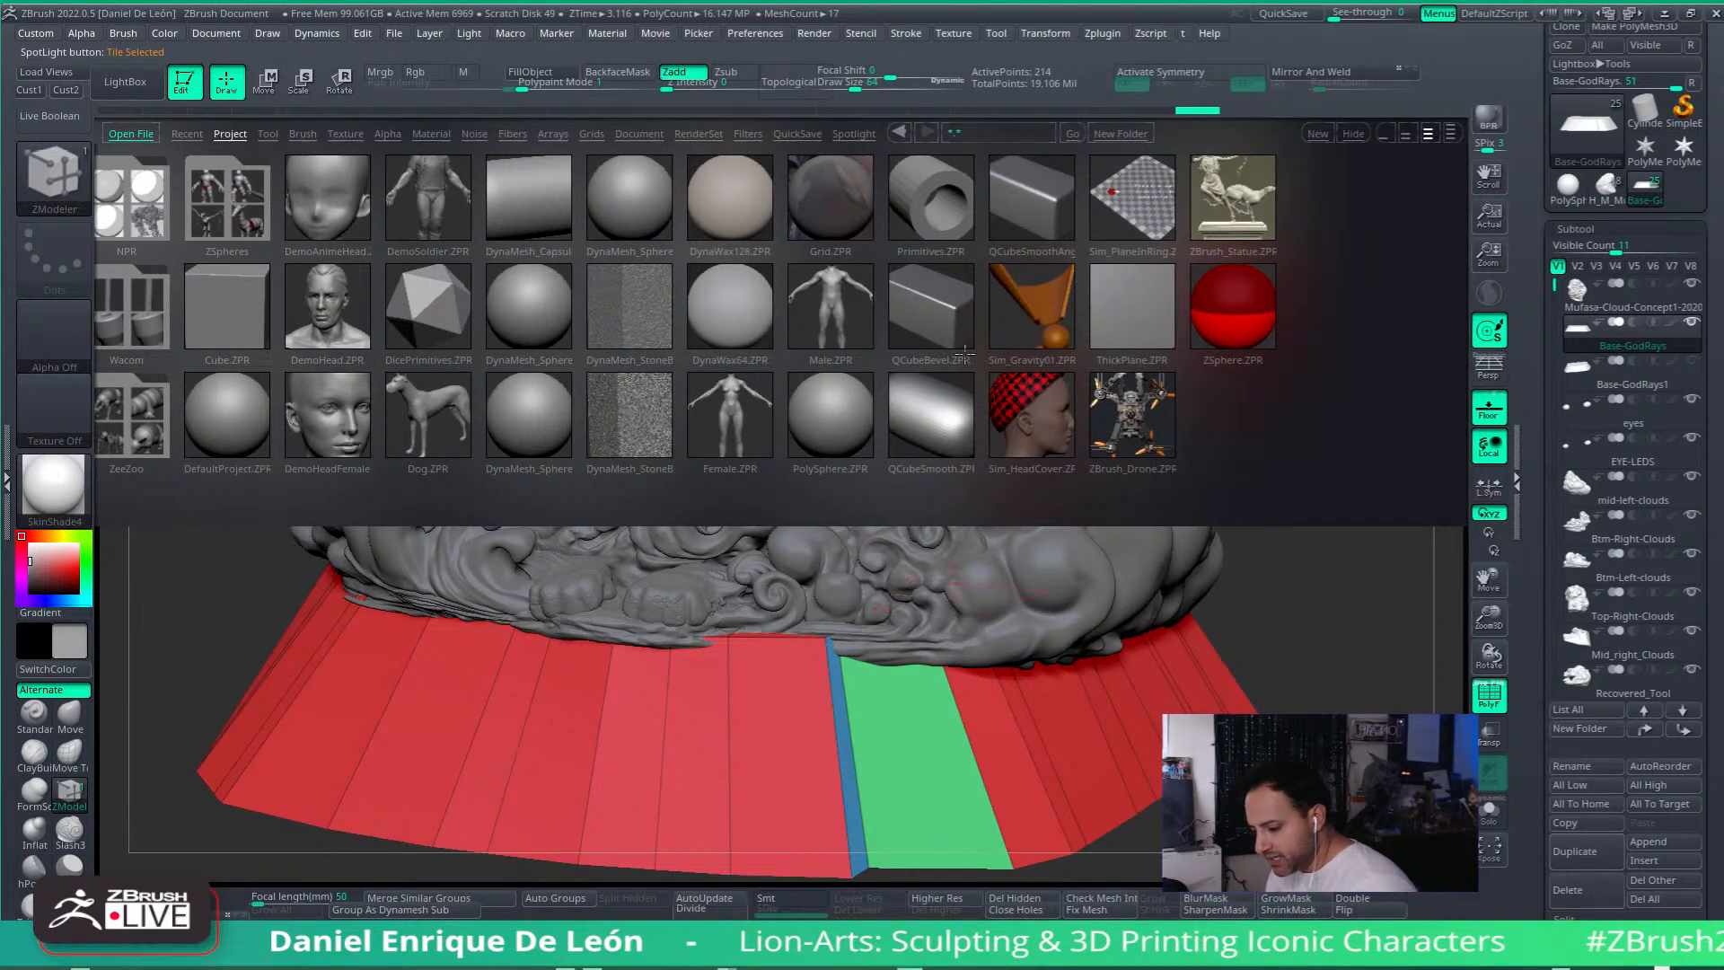
{"action": "left_click_drag", "start_coordinate": [878, 359], "coordinate": [1004, 368]}
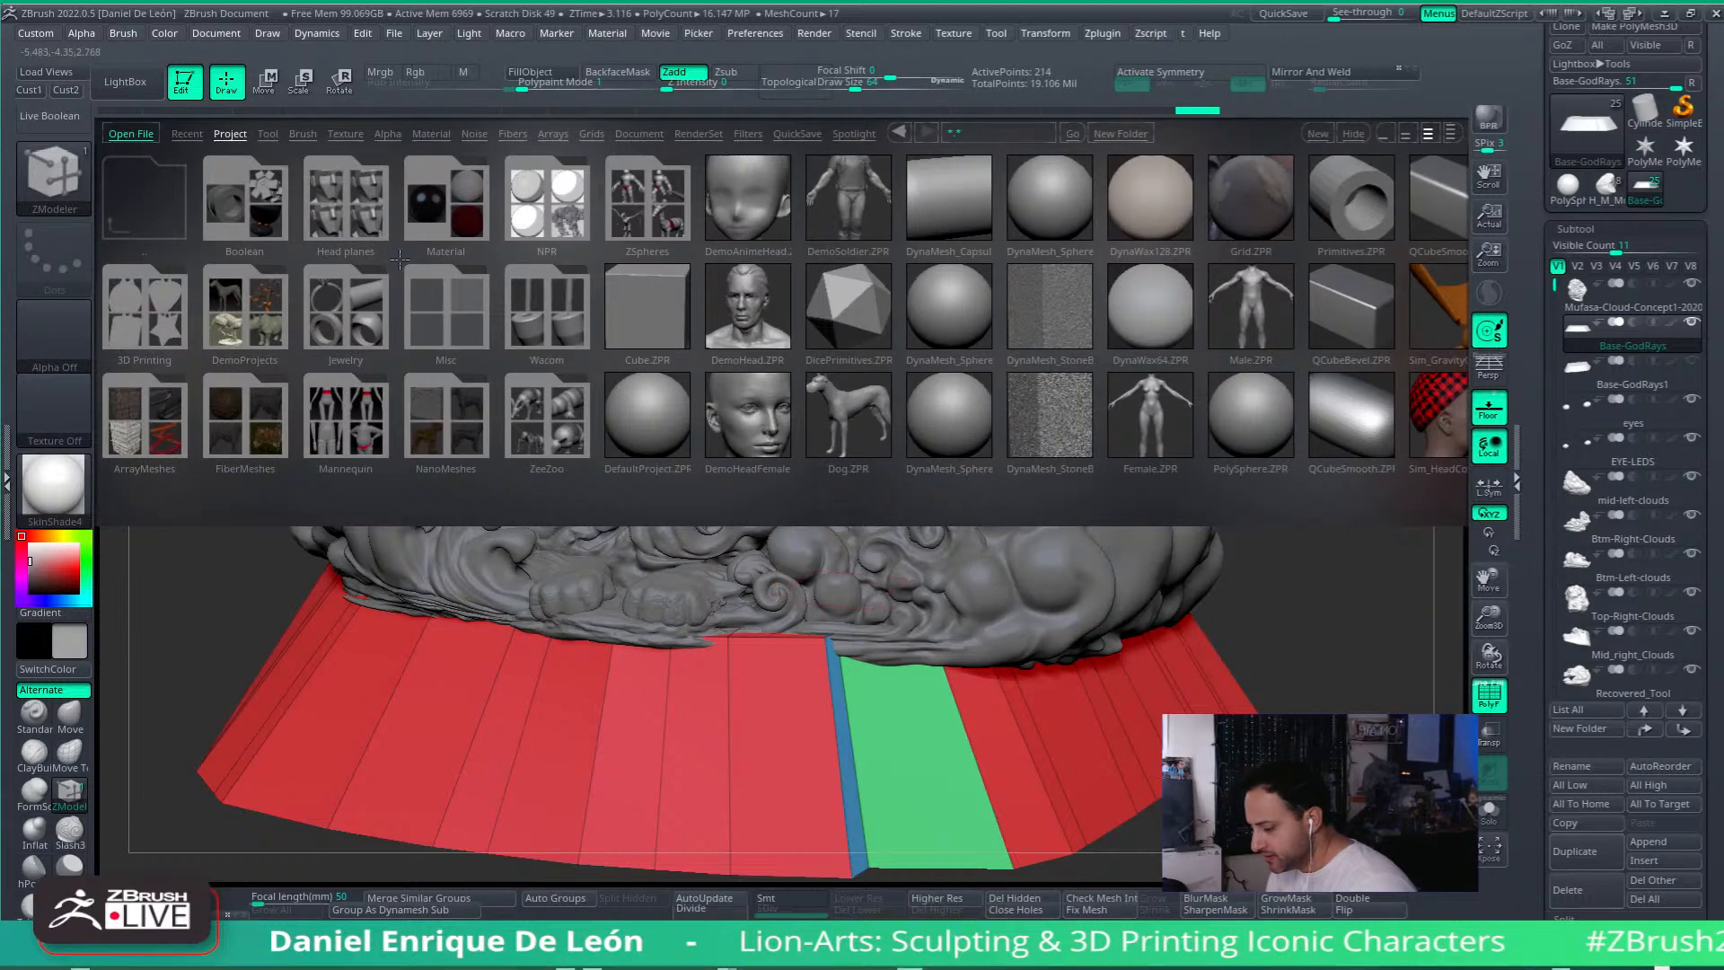
{"action": "left_click", "coordinate": [268, 133]}
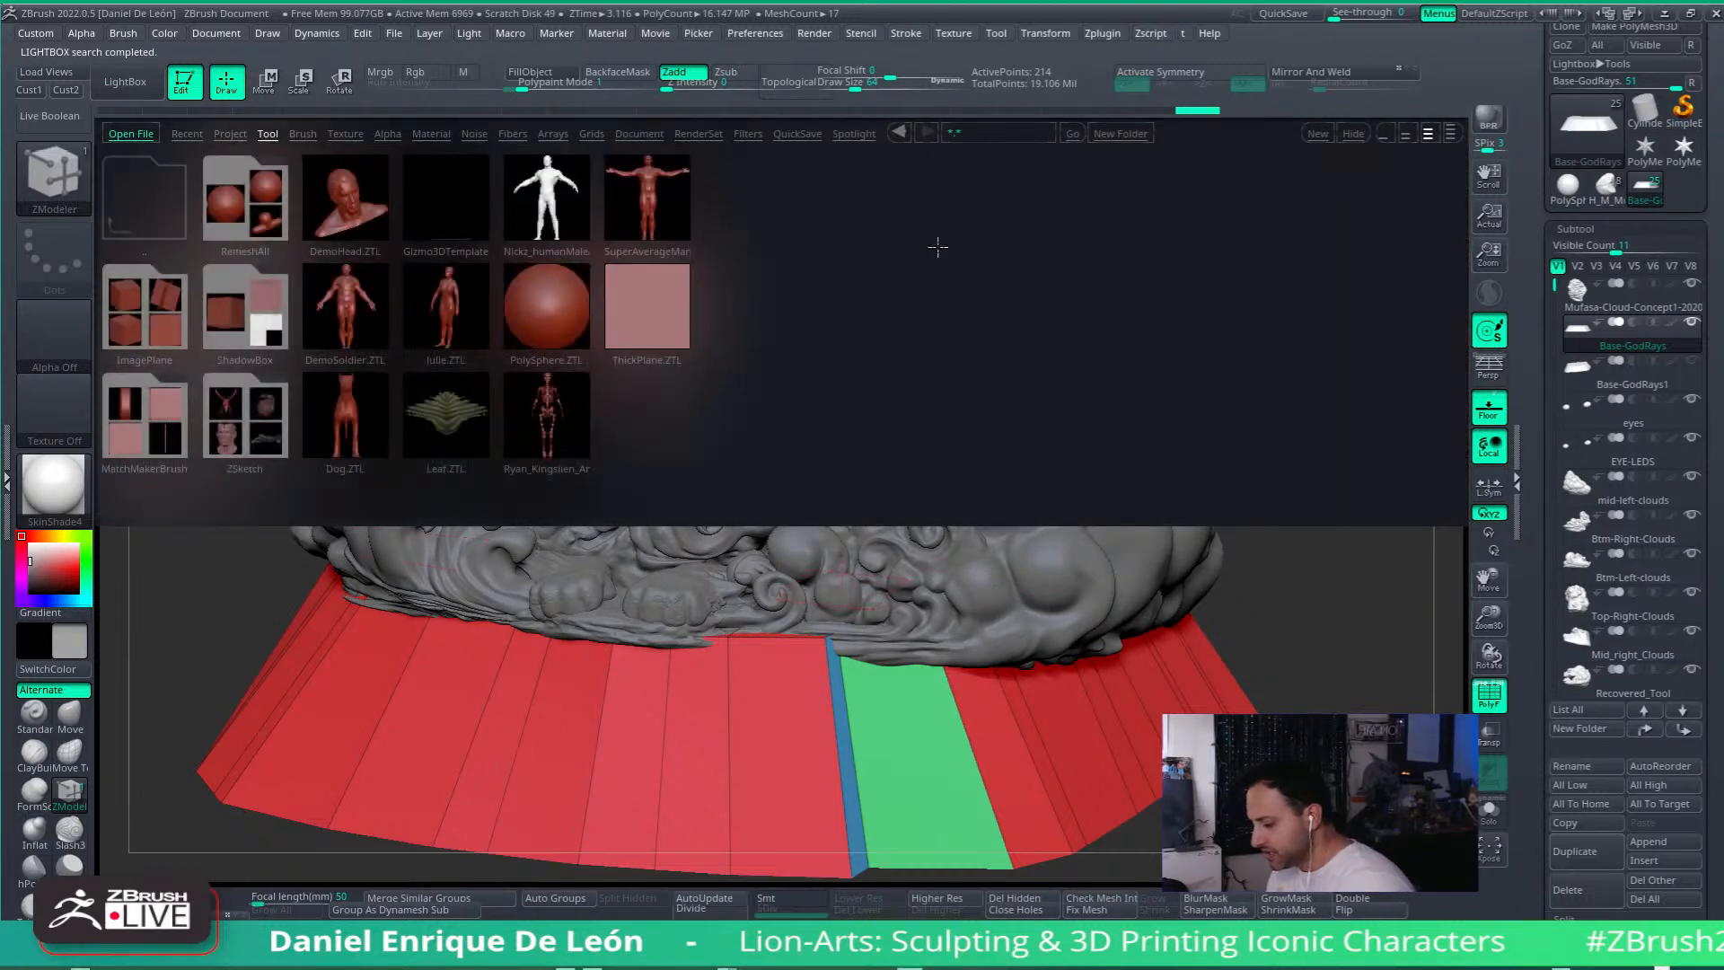
{"action": "double_click", "coordinate": [569, 222]}
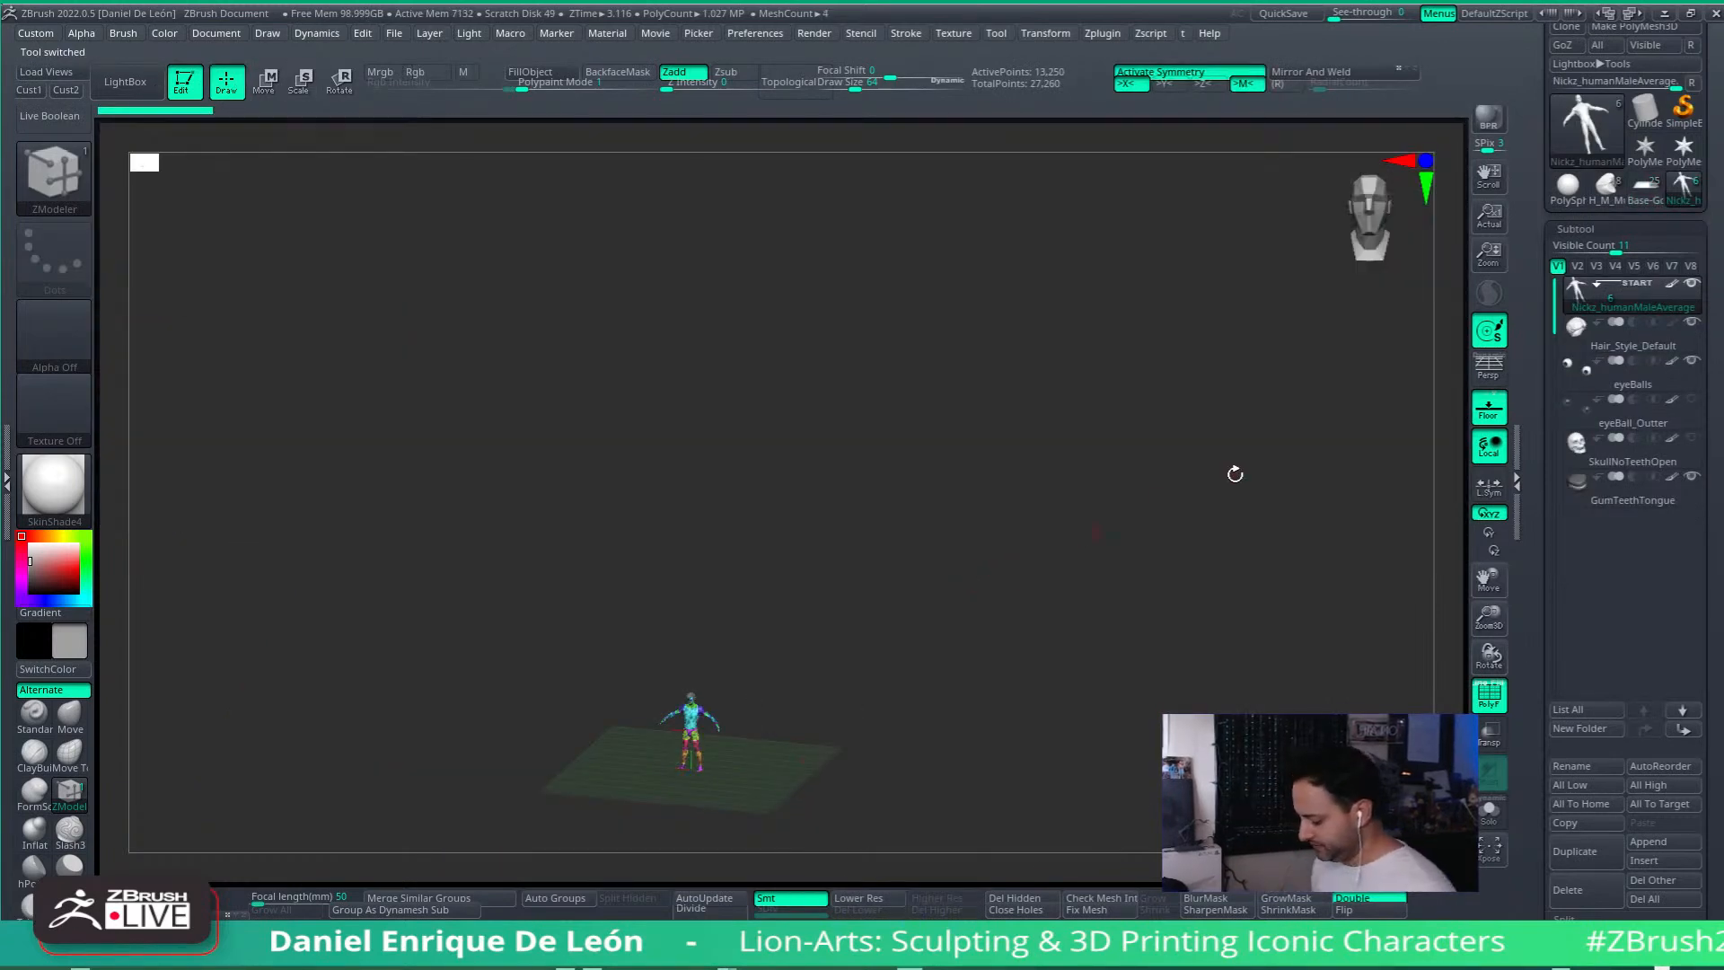
Step: Select the SkullNoTeethOpen subtool and isolate it with Solo
{"action": "left_click", "coordinate": [1616, 449]}
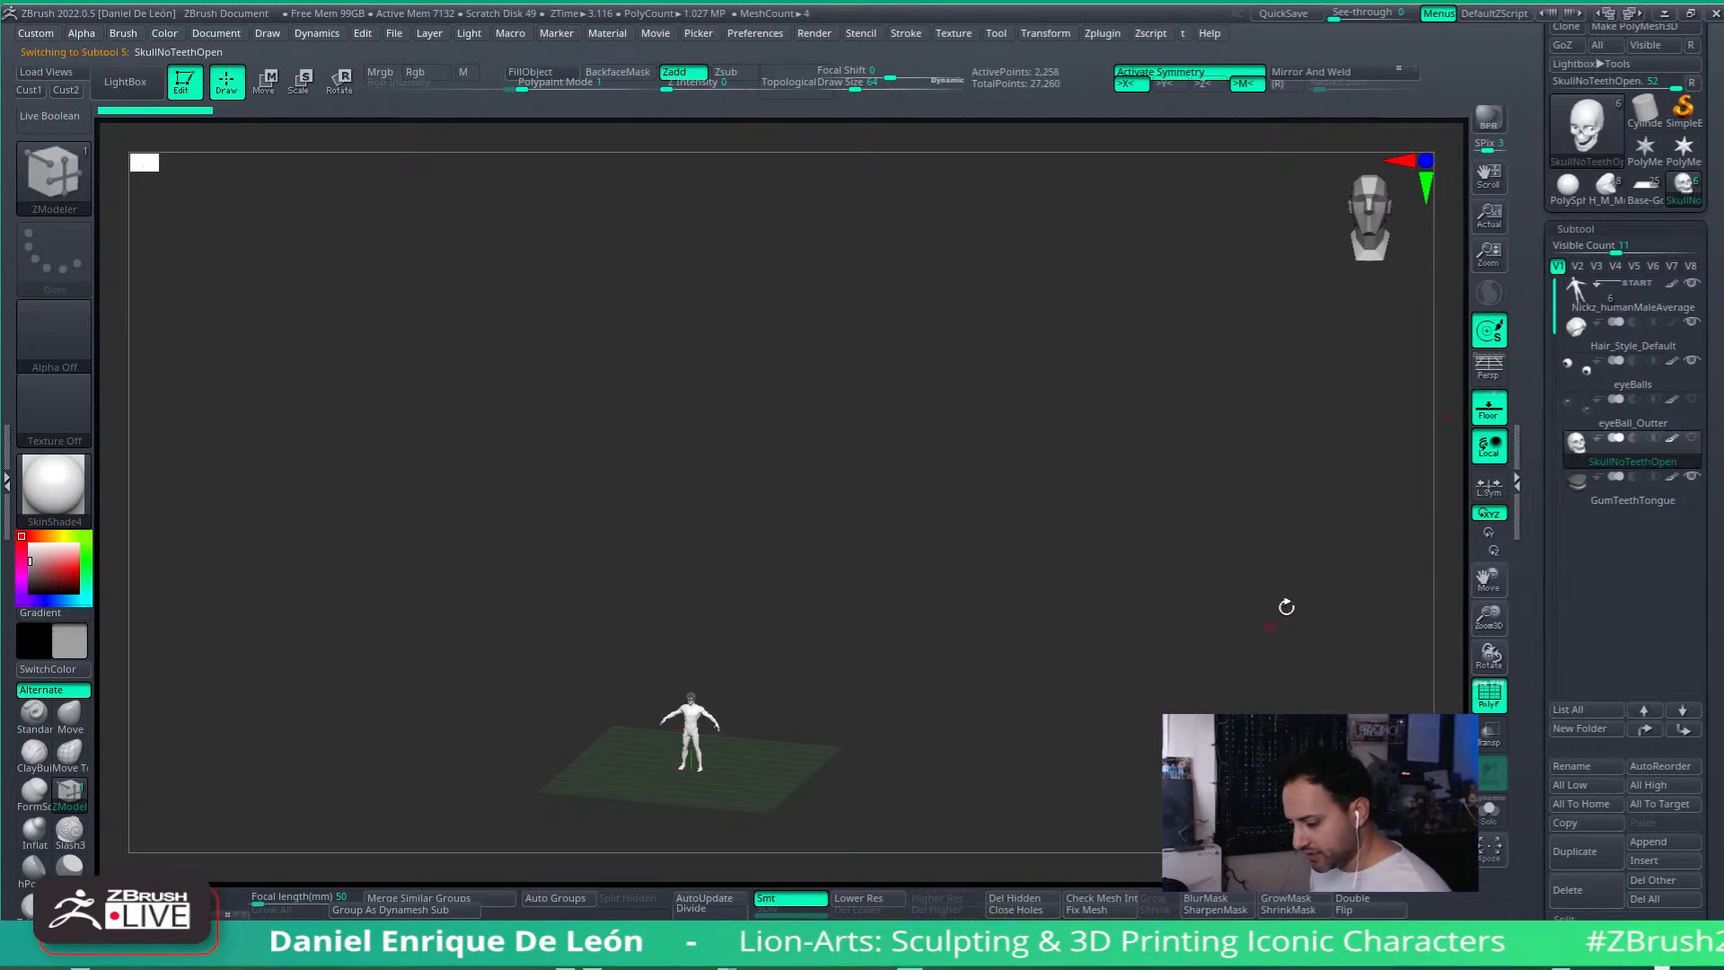
{"action": "left_click", "coordinate": [1488, 814]}
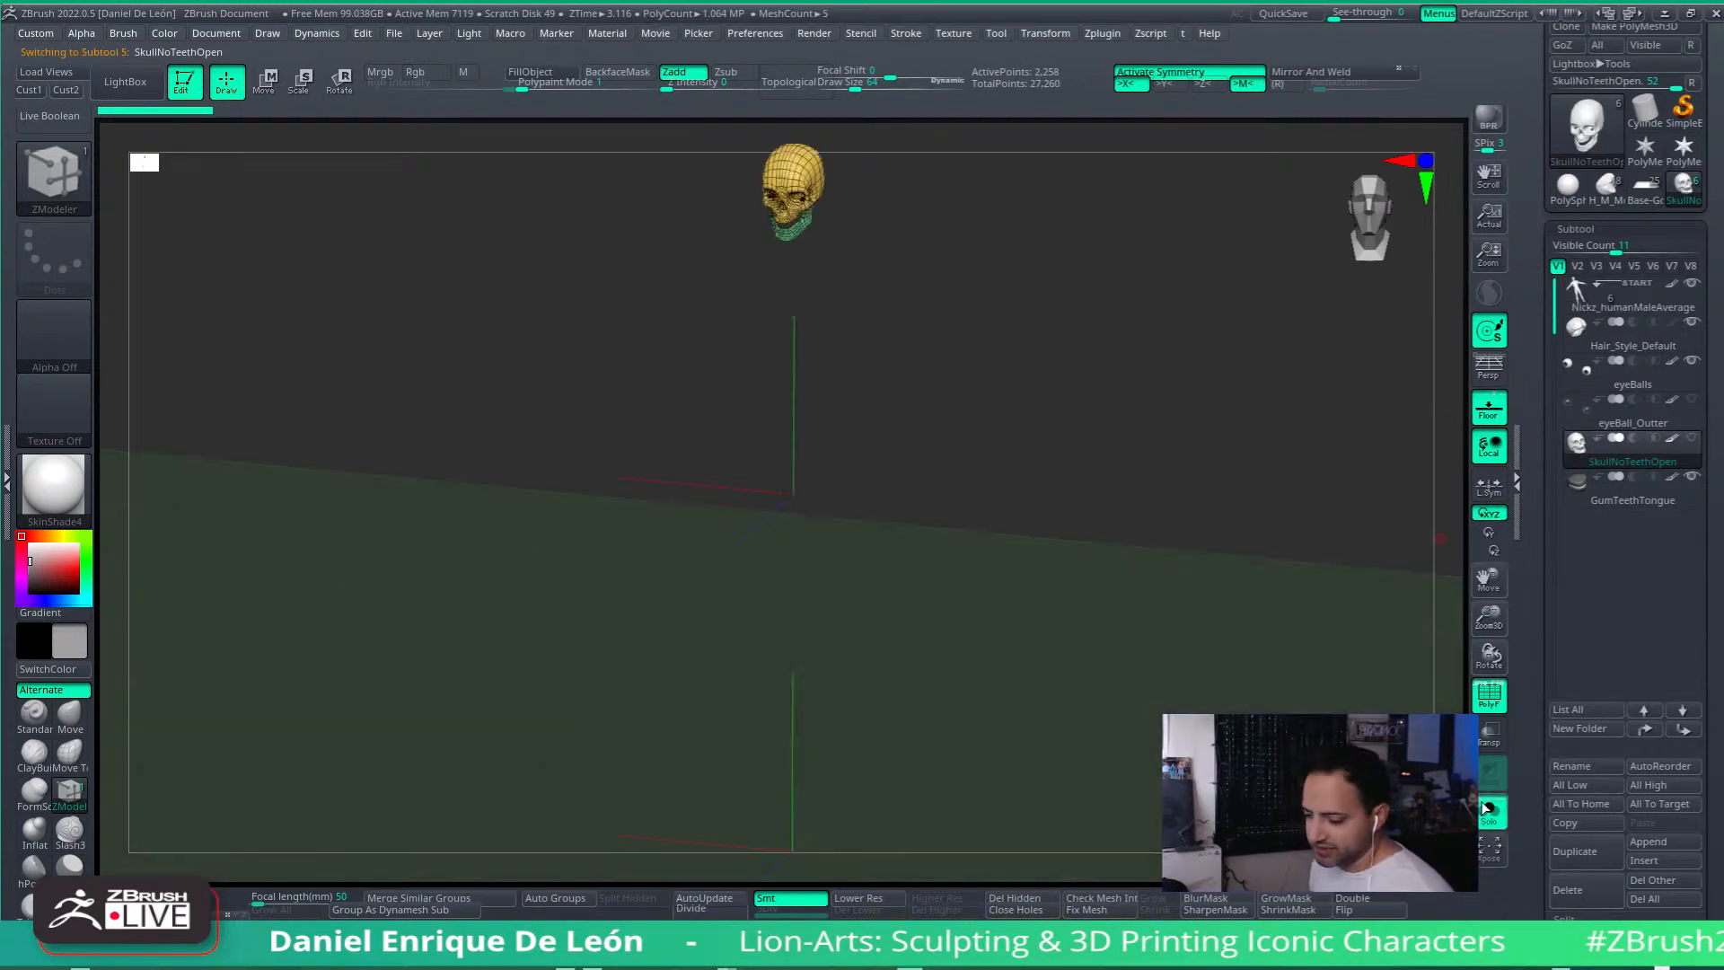
Step: Frame the isolated skull and inspect its shape and wireframe topology from a three-quarter angle
{"action": "key", "text": "f"}
{"action": "left_click_drag", "start_coordinate": [965, 503], "coordinate": [1086, 480]}
{"action": "left_click", "coordinate": [1487, 695]}
{"action": "left_click_drag", "start_coordinate": [1150, 584], "coordinate": [1077, 575]}
{"action": "key", "text": "shift+f"}
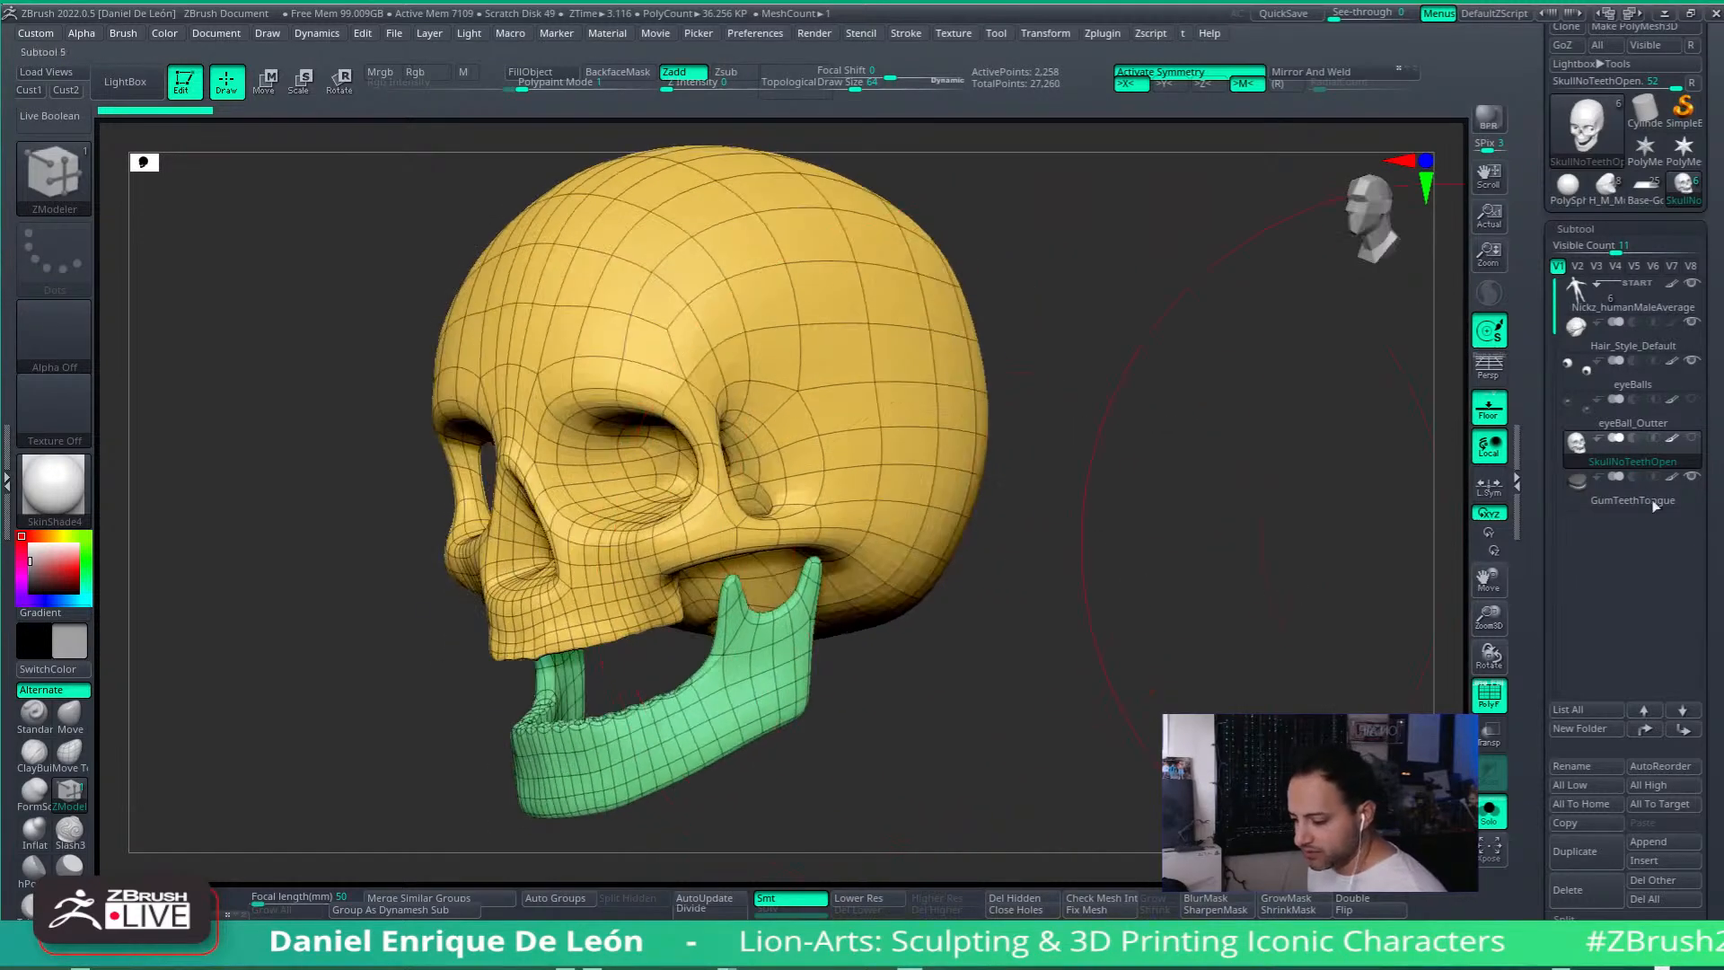
Step: Inspect the GumTeethTongue subtool with and without its wireframe, and turn off Solo to show the whole figure
{"action": "left_click", "coordinate": [1579, 503]}
{"action": "left_click_drag", "start_coordinate": [1101, 635], "coordinate": [1431, 627]}
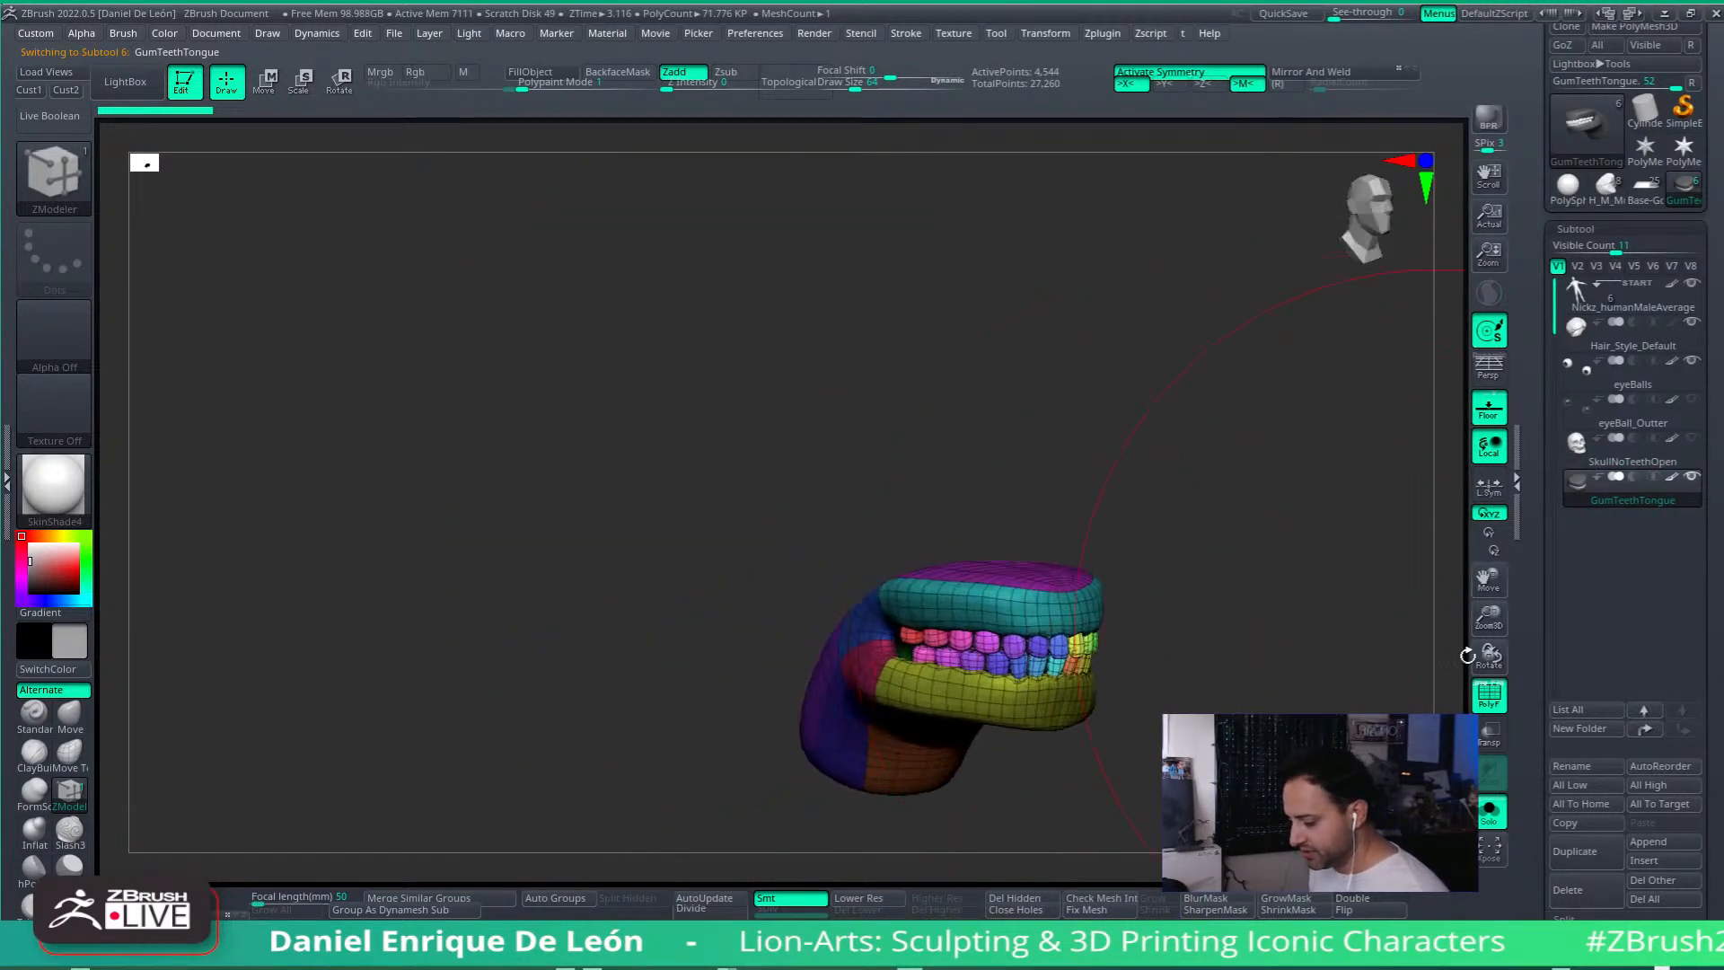
{"action": "left_click", "coordinate": [1486, 694]}
{"action": "left_click_drag", "start_coordinate": [1259, 674], "coordinate": [1109, 625]}
{"action": "left_click", "coordinate": [1487, 810]}
{"action": "left_click_drag", "start_coordinate": [1281, 605], "coordinate": [1159, 509]}
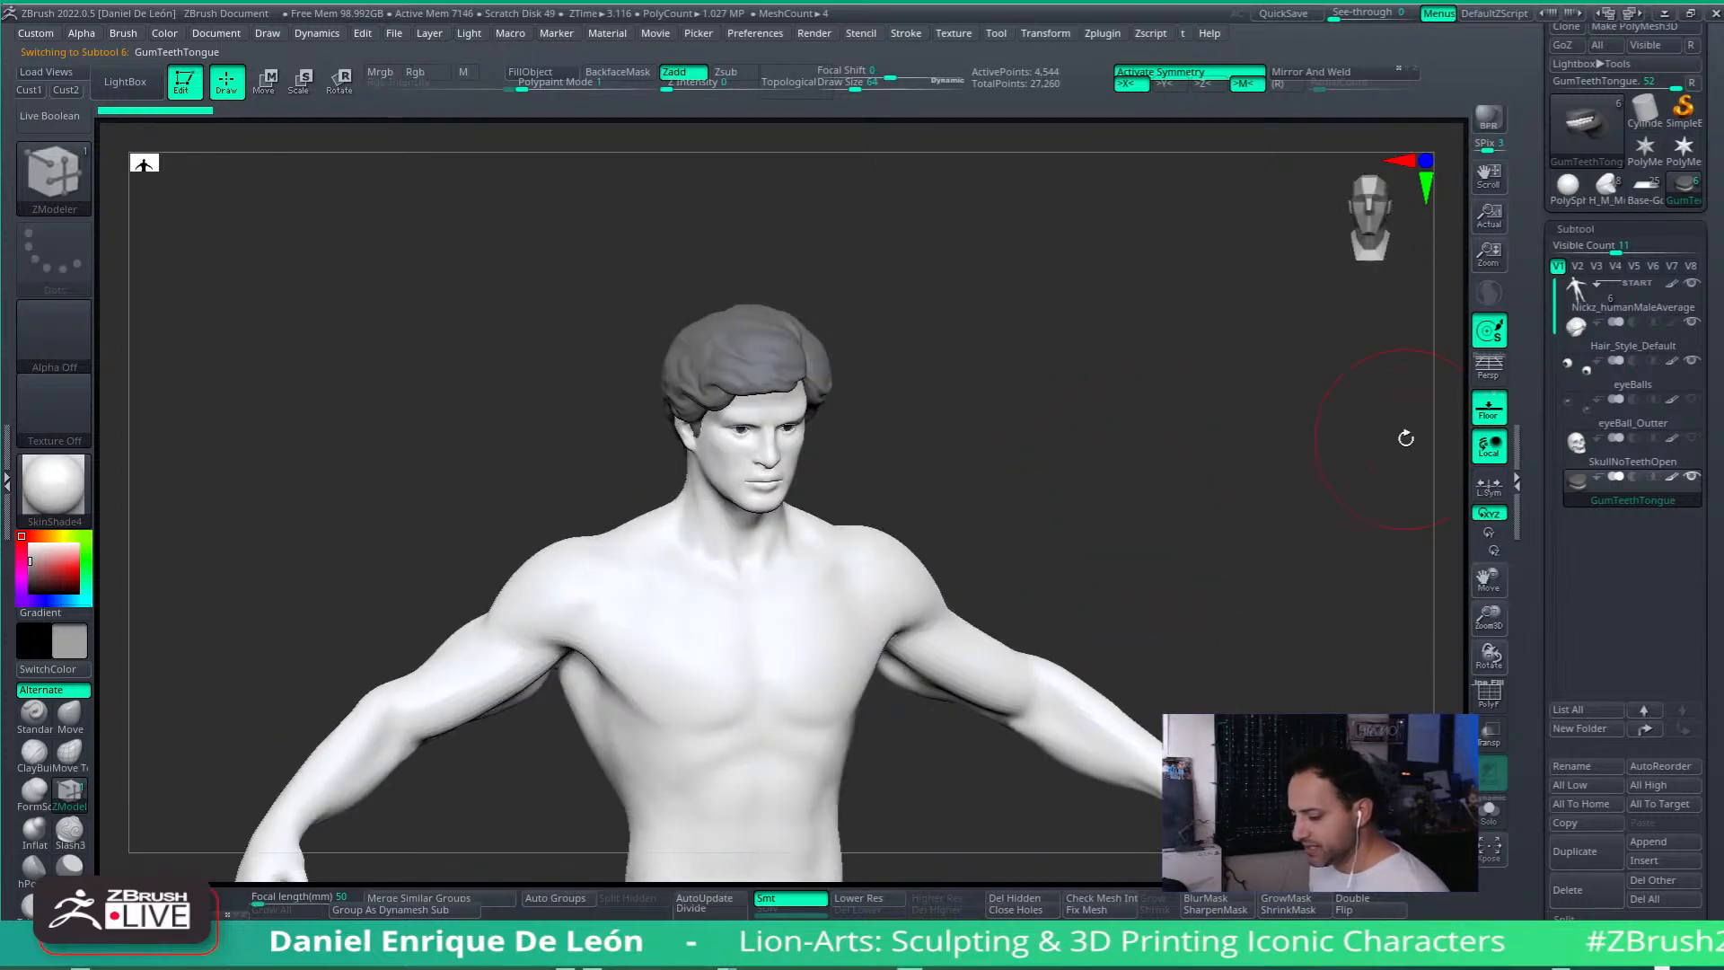
Step: Delete all subtools of the Nickz_humanMaleAverage figure
{"action": "scroll", "coordinate": [1547, 350], "scroll_direction": "down", "scroll_amount": 5}
{"action": "left_click", "coordinate": [1650, 495]}
{"action": "left_click", "coordinate": [1423, 540]}
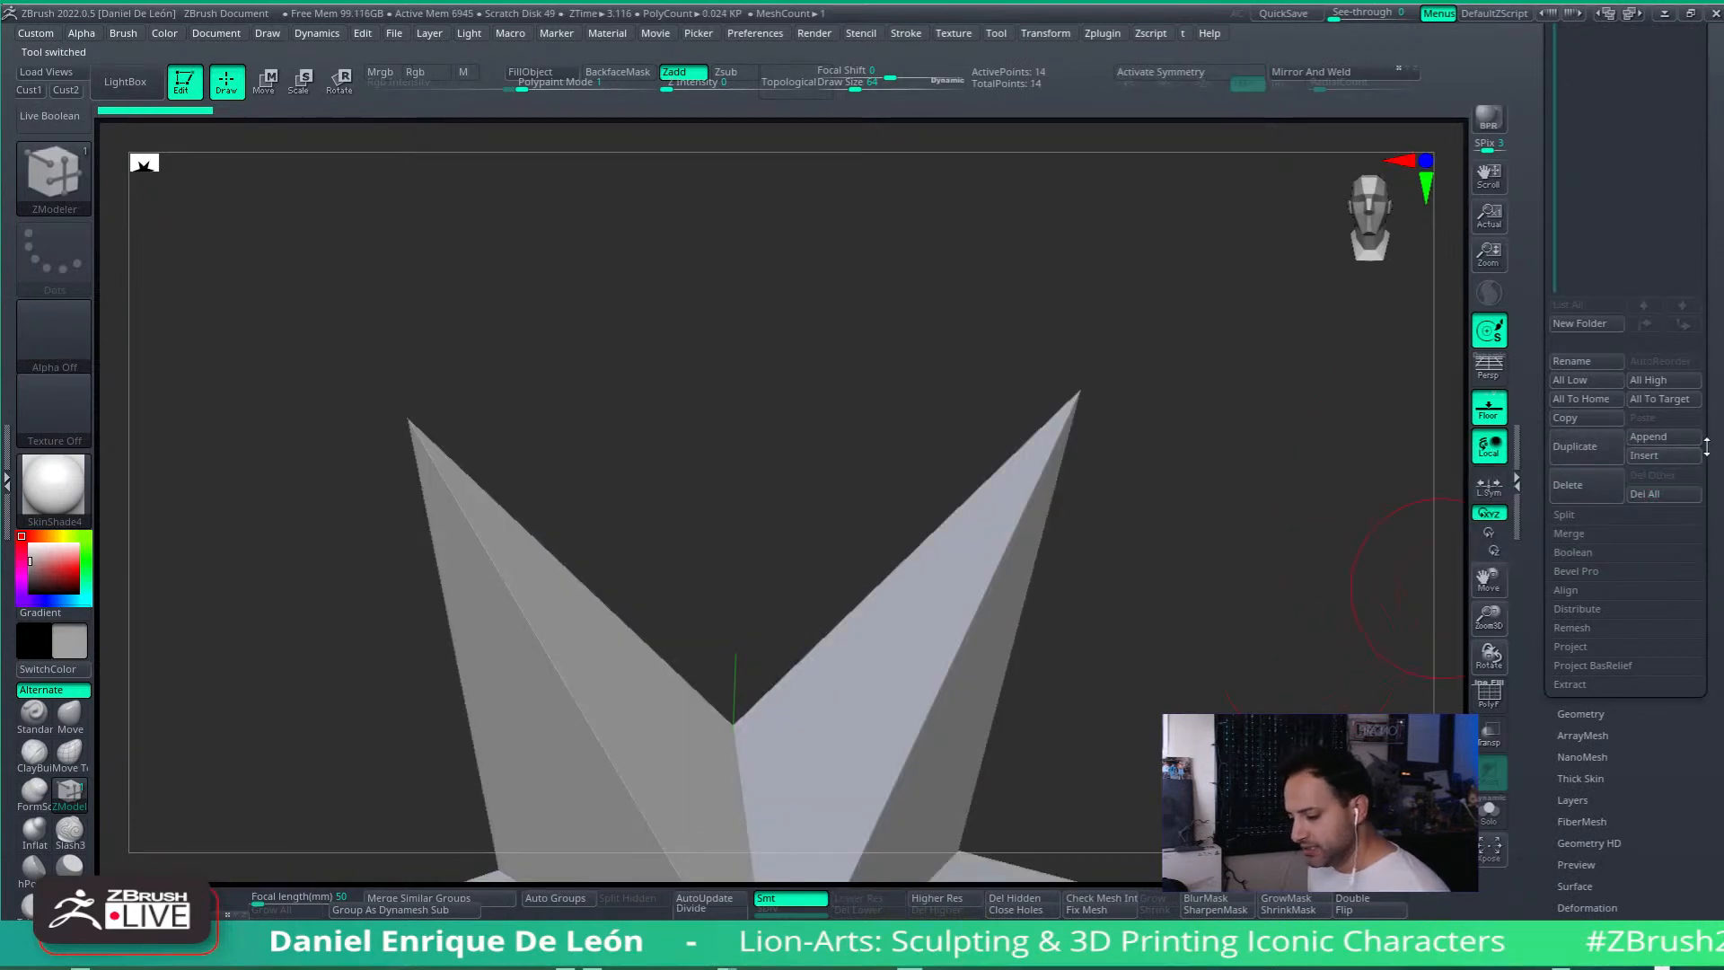
Step: Switch to the H_M_Muscular_Base_nickZ1 tool and frame the complete winged-figure sculpture for review
{"action": "scroll", "coordinate": [1674, 685], "scroll_direction": "up", "scroll_amount": 5}
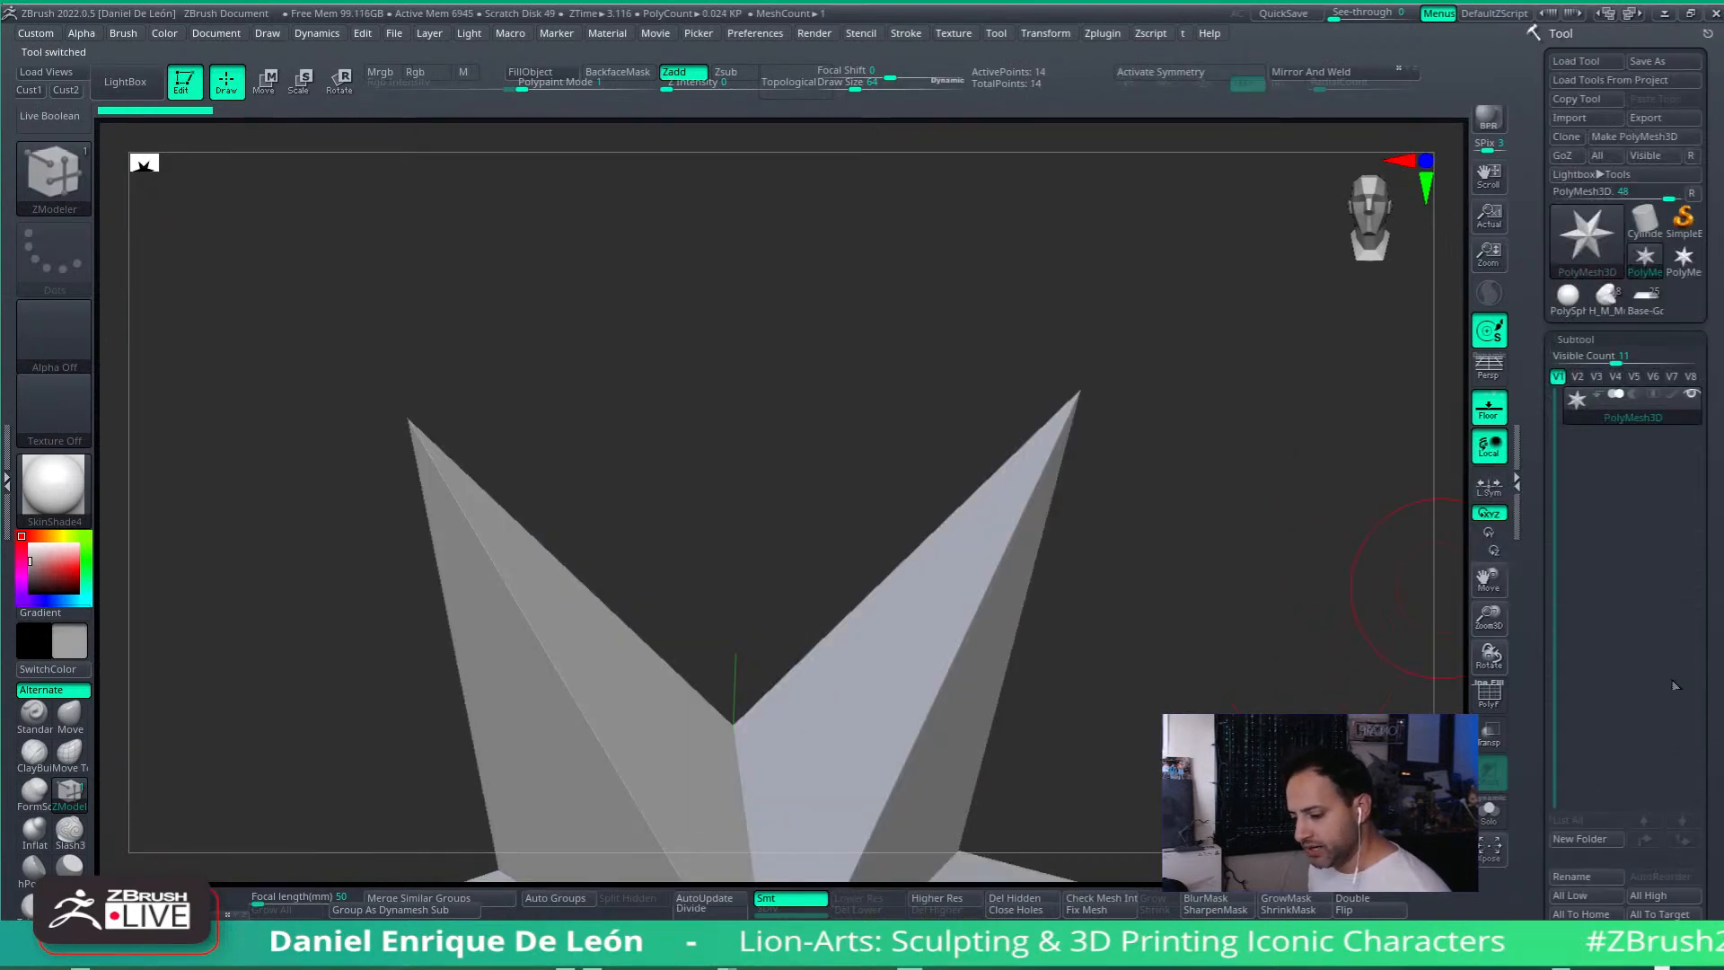
{"action": "left_click", "coordinate": [1606, 305]}
{"action": "left_click_drag", "start_coordinate": [1082, 388], "coordinate": [1197, 366], "text": "alt"}
{"action": "key", "text": "f"}
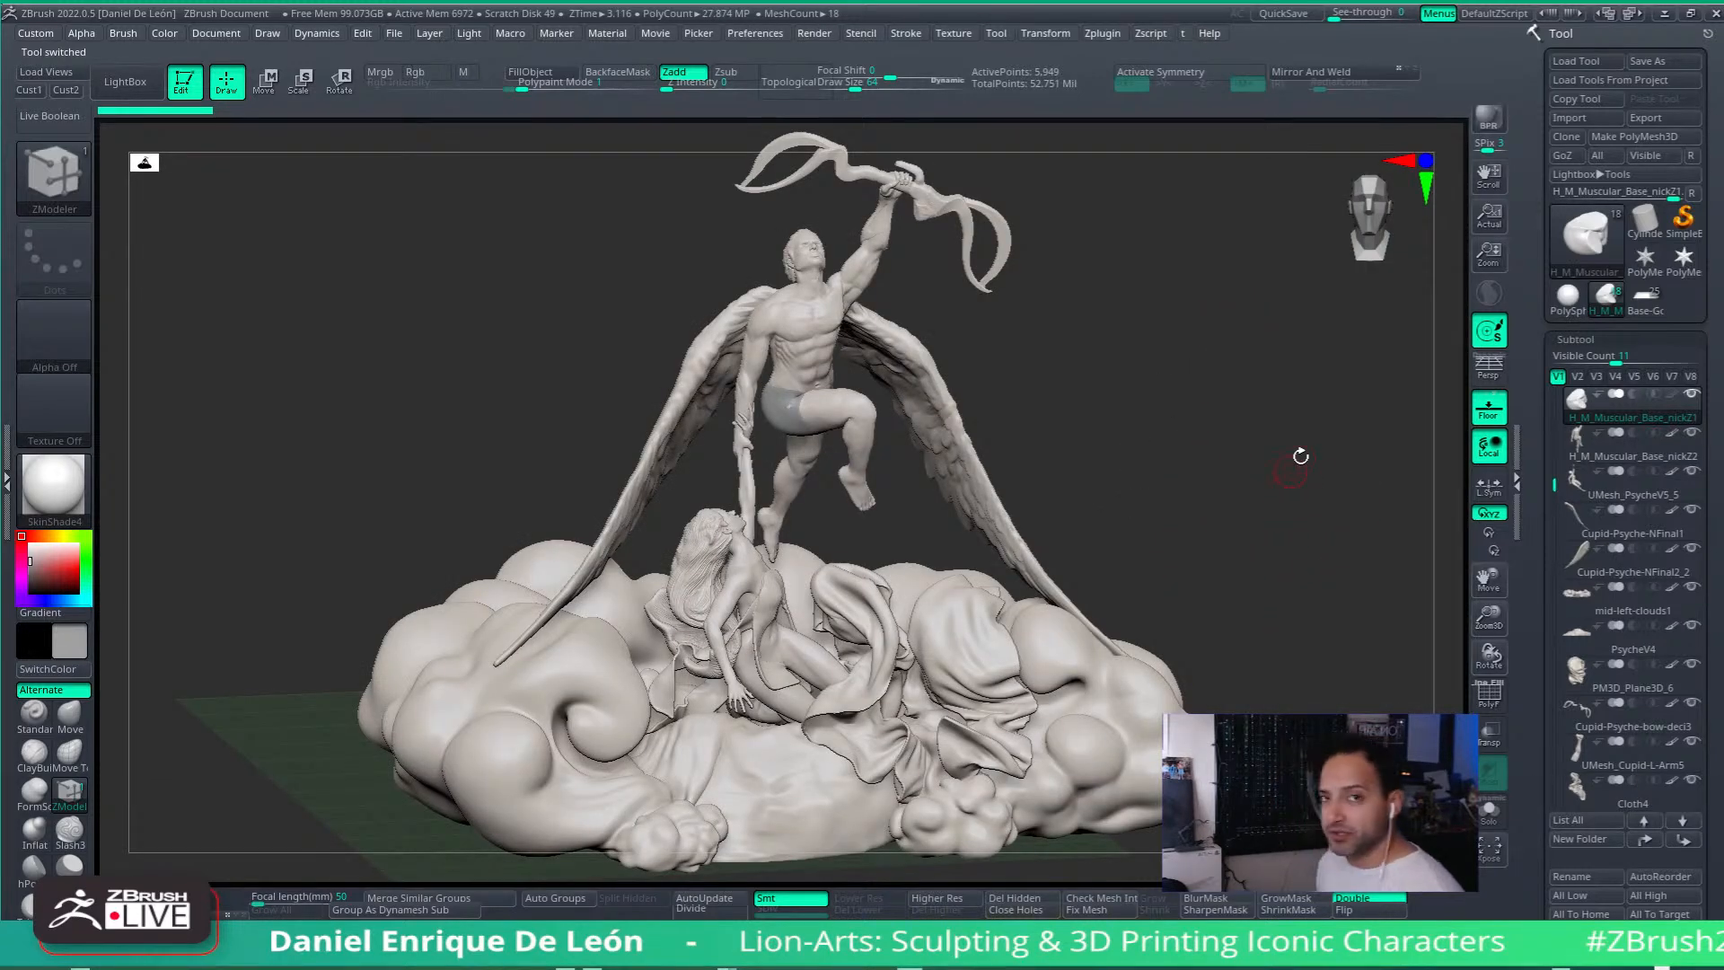
{"action": "mouse_move", "coordinate": [1297, 526]}
{"action": "left_mouse_down"}
{"action": "mouse_move", "coordinate": [1247, 557]}
{"action": "mouse_move", "coordinate": [1235, 619]}
{"action": "mouse_move", "coordinate": [1171, 505]}
{"action": "mouse_move", "coordinate": [1185, 538]}
{"action": "left_mouse_up"}
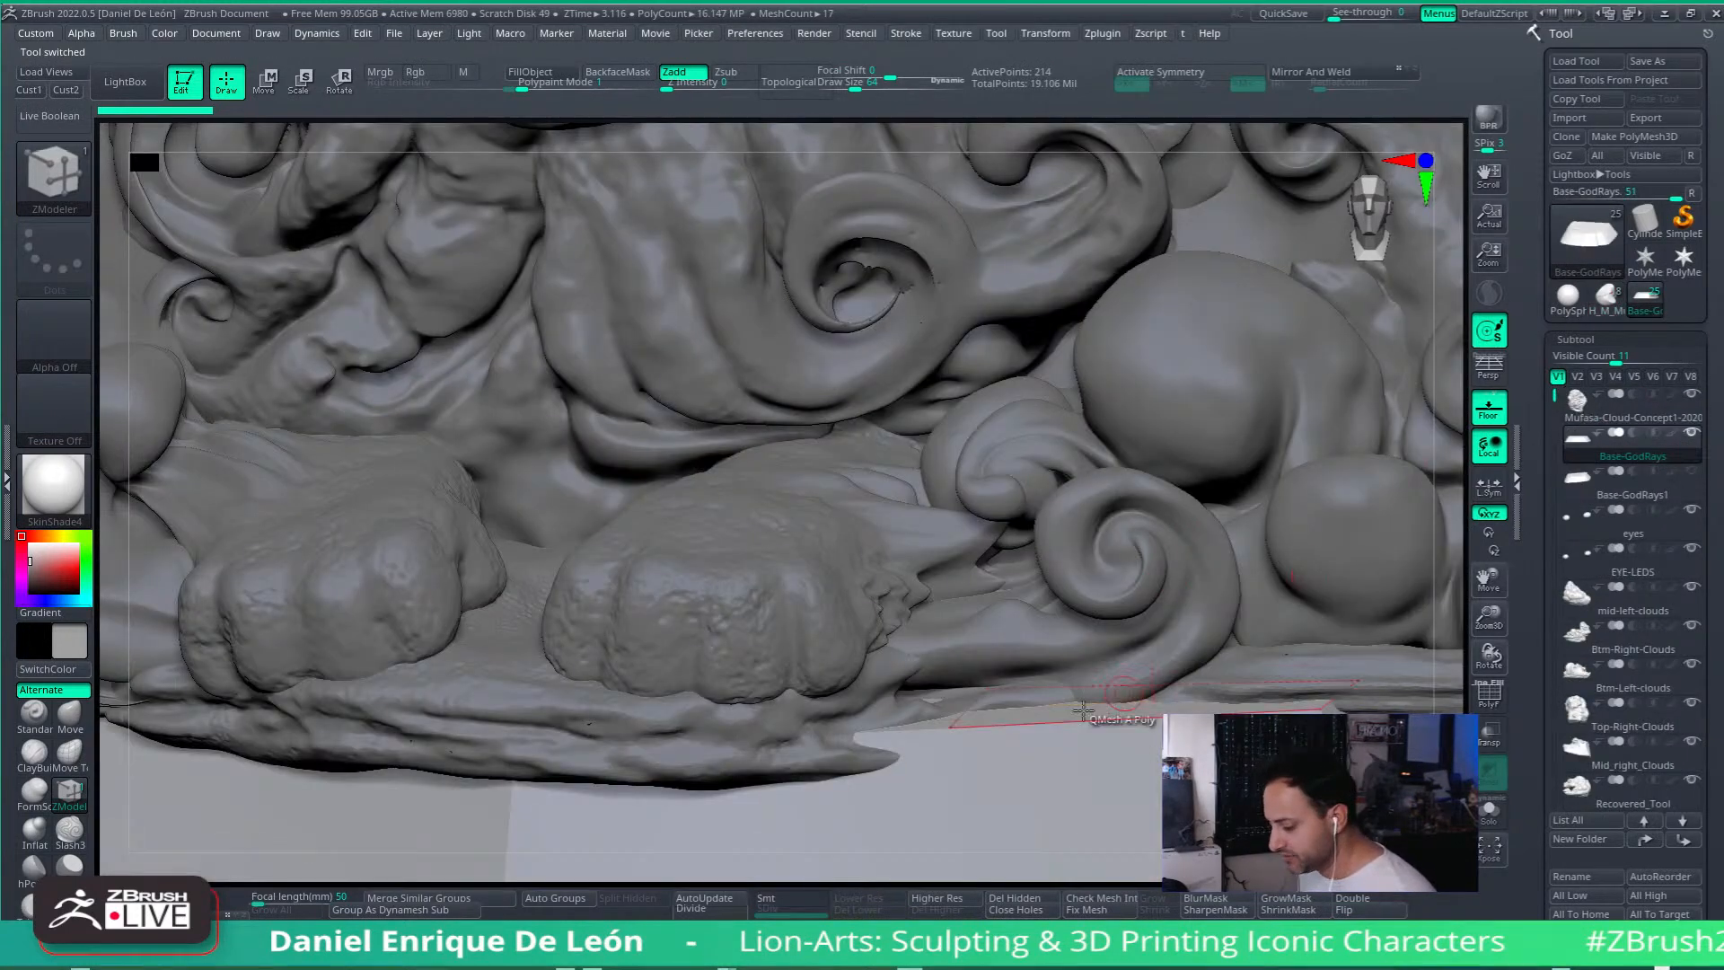
Step: Undo the Base-GodRays side-face push and redo it after inserting an edge loop on the underside near the outer rim
{"action": "mouse_move", "coordinate": [1083, 710]}
{"action": "right_mouse_down"}
{"action": "mouse_move", "coordinate": [949, 735]}
{"action": "mouse_move", "coordinate": [950, 780]}
{"action": "mouse_move", "coordinate": [1173, 515]}
{"action": "right_mouse_up"}
{"action": "mouse_move", "coordinate": [1072, 480]}
{"action": "right_mouse_down", "text": "alt"}
{"action": "mouse_move", "coordinate": [983, 413]}
{"action": "mouse_move", "coordinate": [1290, 673]}
{"action": "mouse_move", "coordinate": [1198, 616]}
{"action": "mouse_move", "coordinate": [1157, 627]}
{"action": "mouse_move", "coordinate": [1184, 624]}
{"action": "right_mouse_up", "text": "alt"}
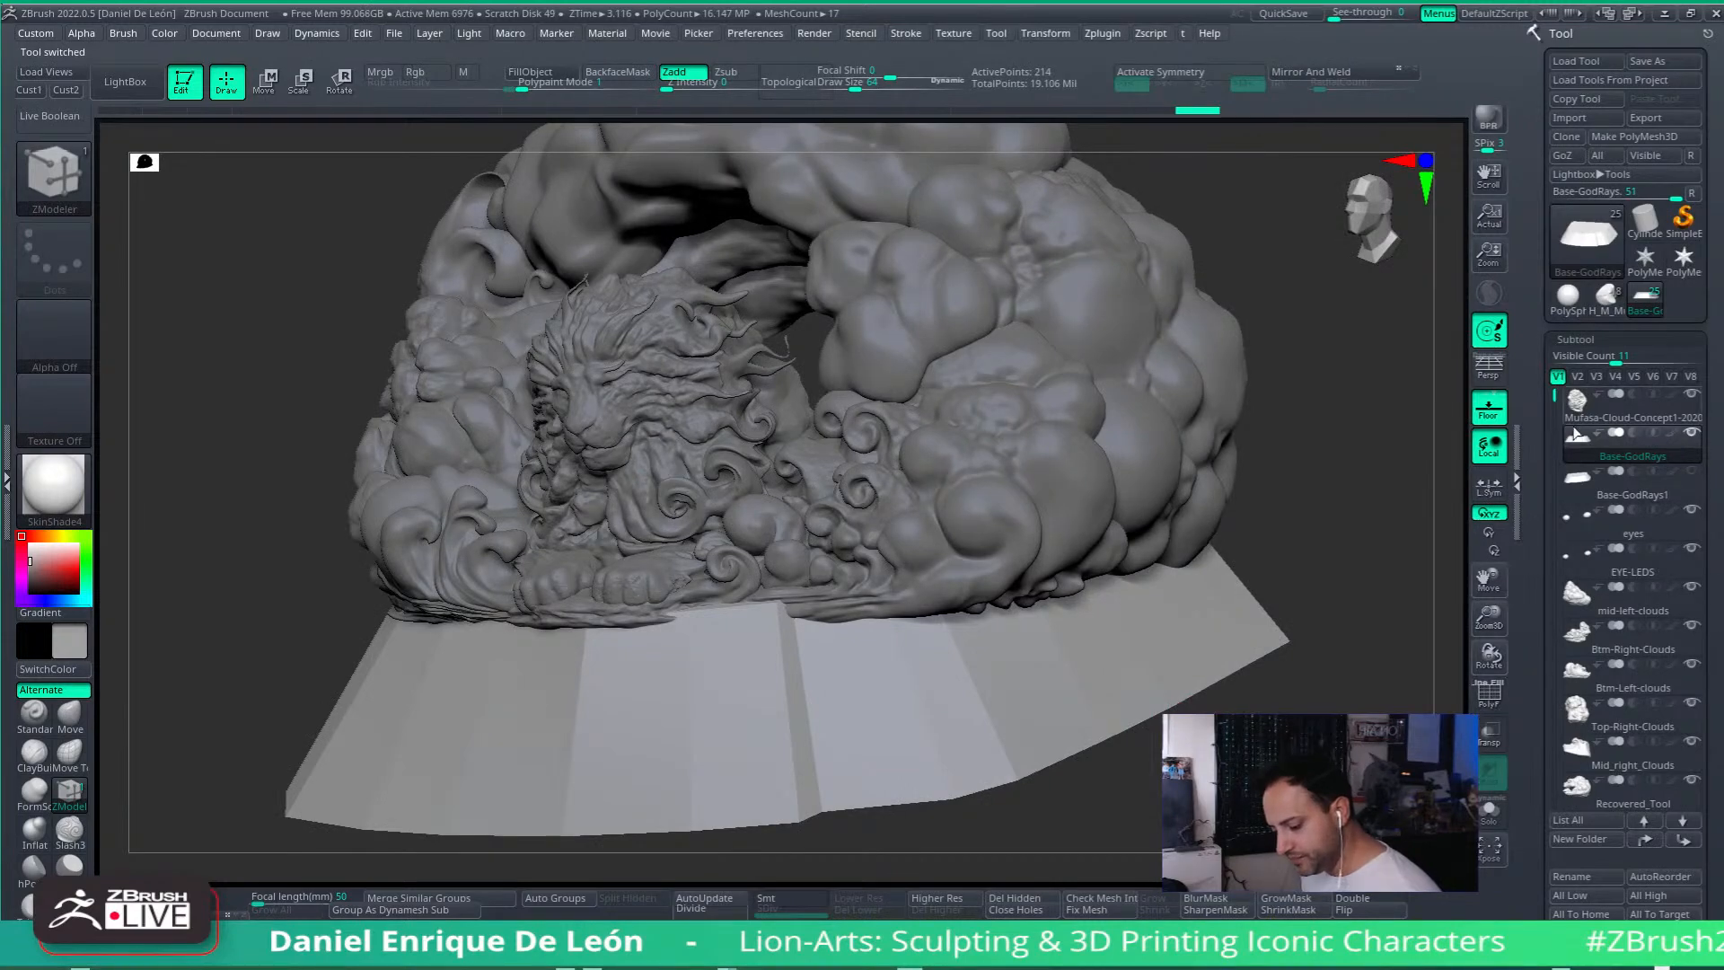
{"action": "left_click", "coordinate": [1489, 693]}
{"action": "mouse_move", "coordinate": [1122, 611]}
{"action": "right_mouse_down"}
{"action": "mouse_move", "coordinate": [1197, 601]}
{"action": "mouse_move", "coordinate": [1135, 685]}
{"action": "mouse_move", "coordinate": [1127, 657]}
{"action": "mouse_move", "coordinate": [1166, 605]}
{"action": "mouse_move", "coordinate": [1084, 414]}
{"action": "mouse_move", "coordinate": [880, 662]}
{"action": "right_mouse_up"}
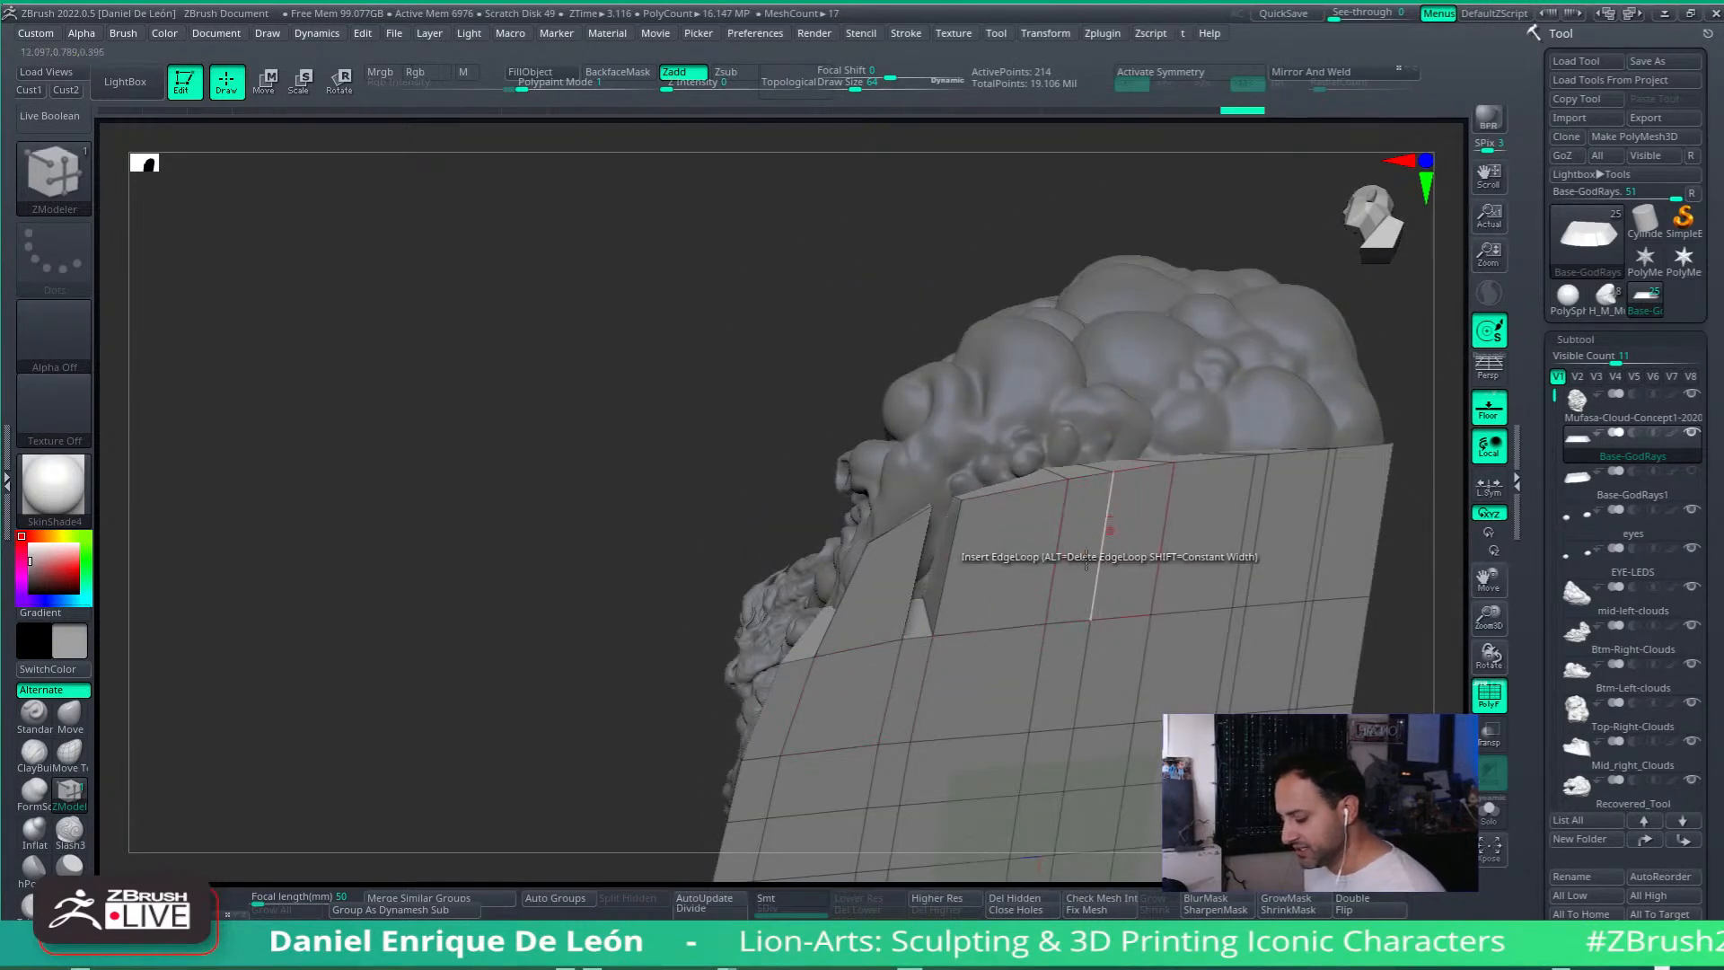
{"action": "key", "text": "ctrl+z"}
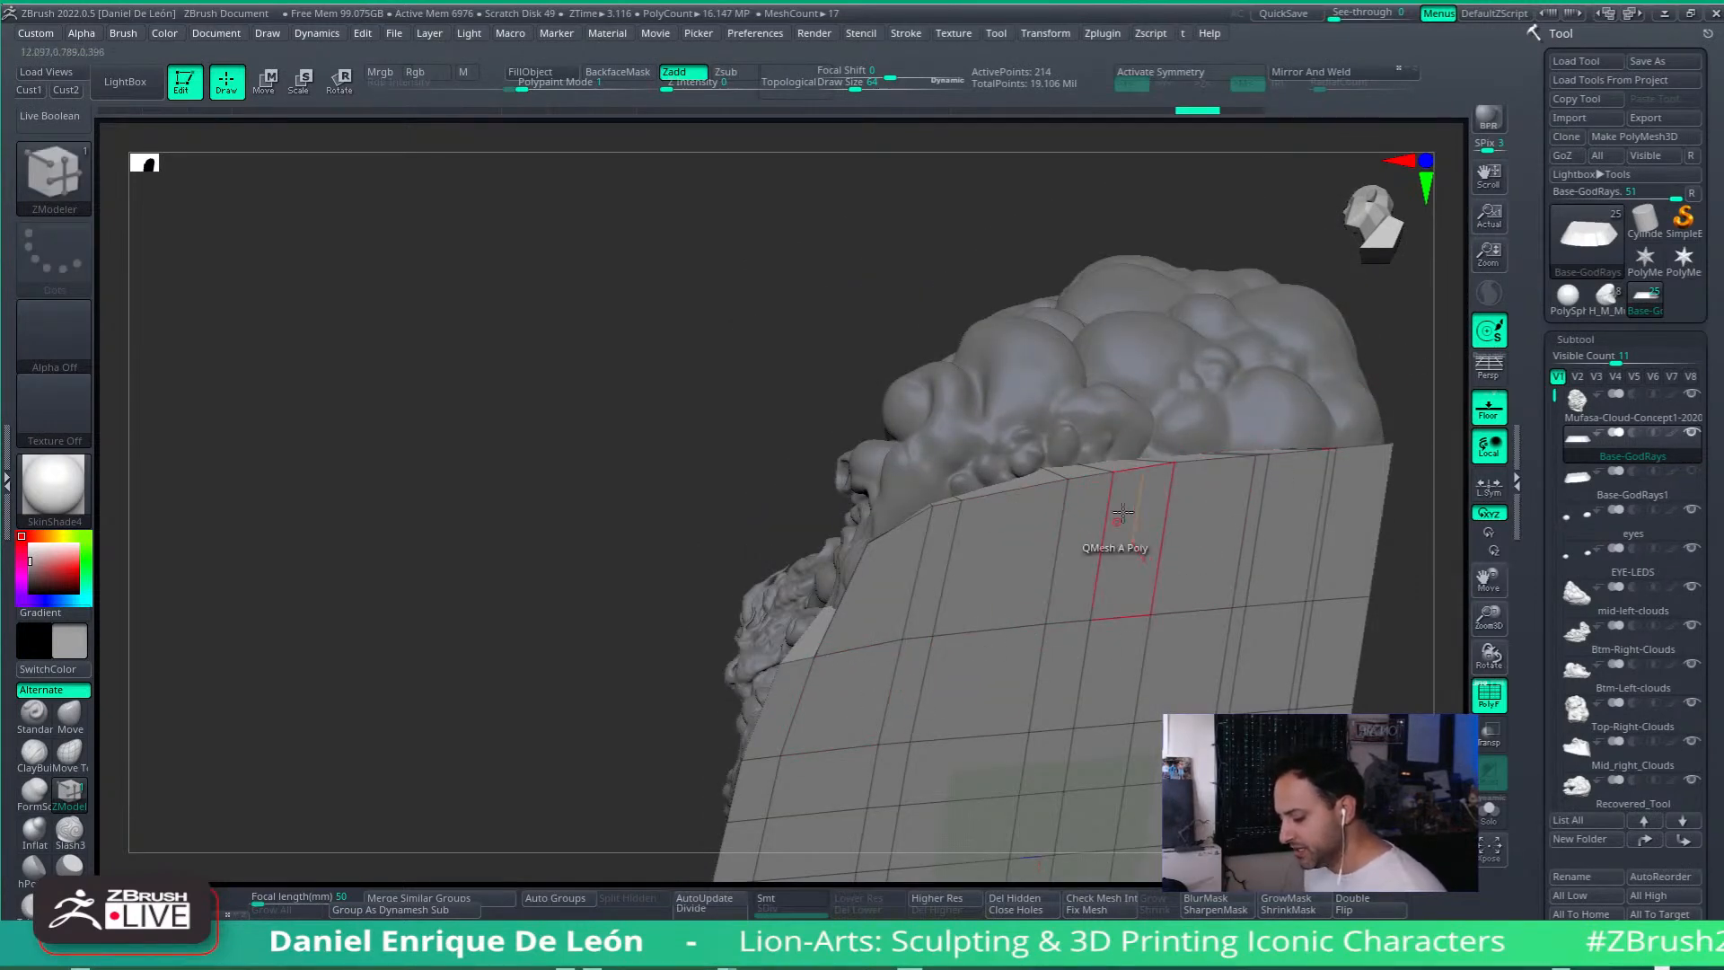
{"action": "left_click", "coordinate": [946, 568]}
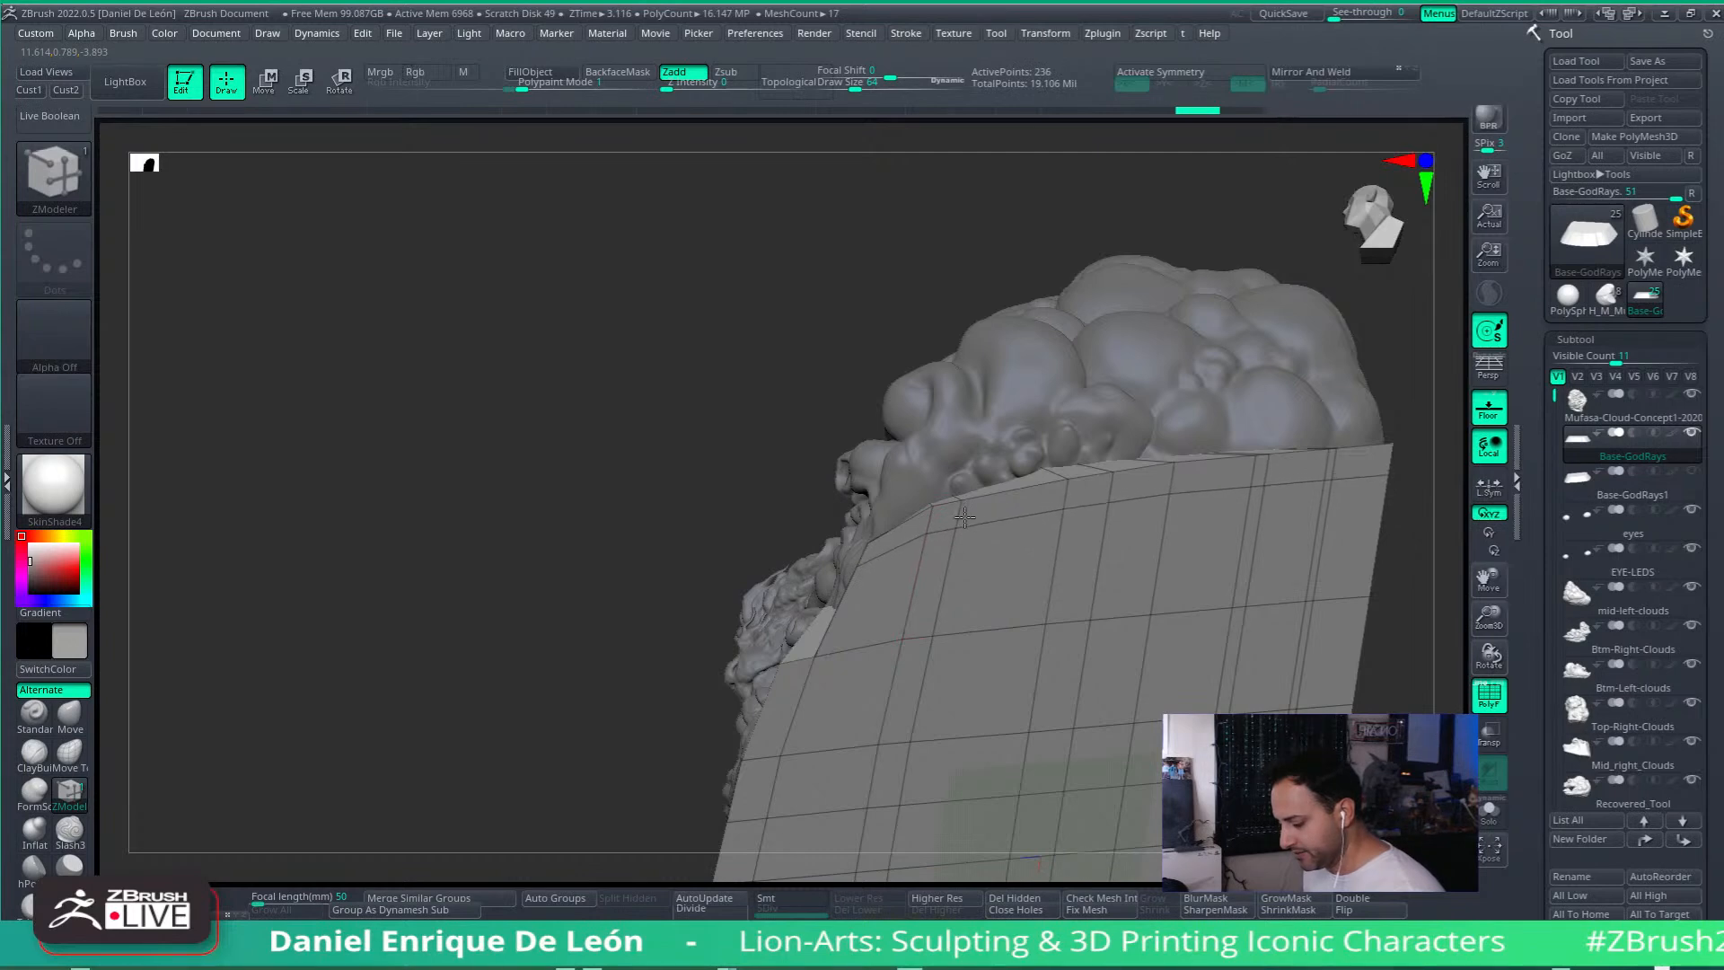
{"action": "right_click_drag", "start_coordinate": [961, 518], "coordinate": [989, 450]}
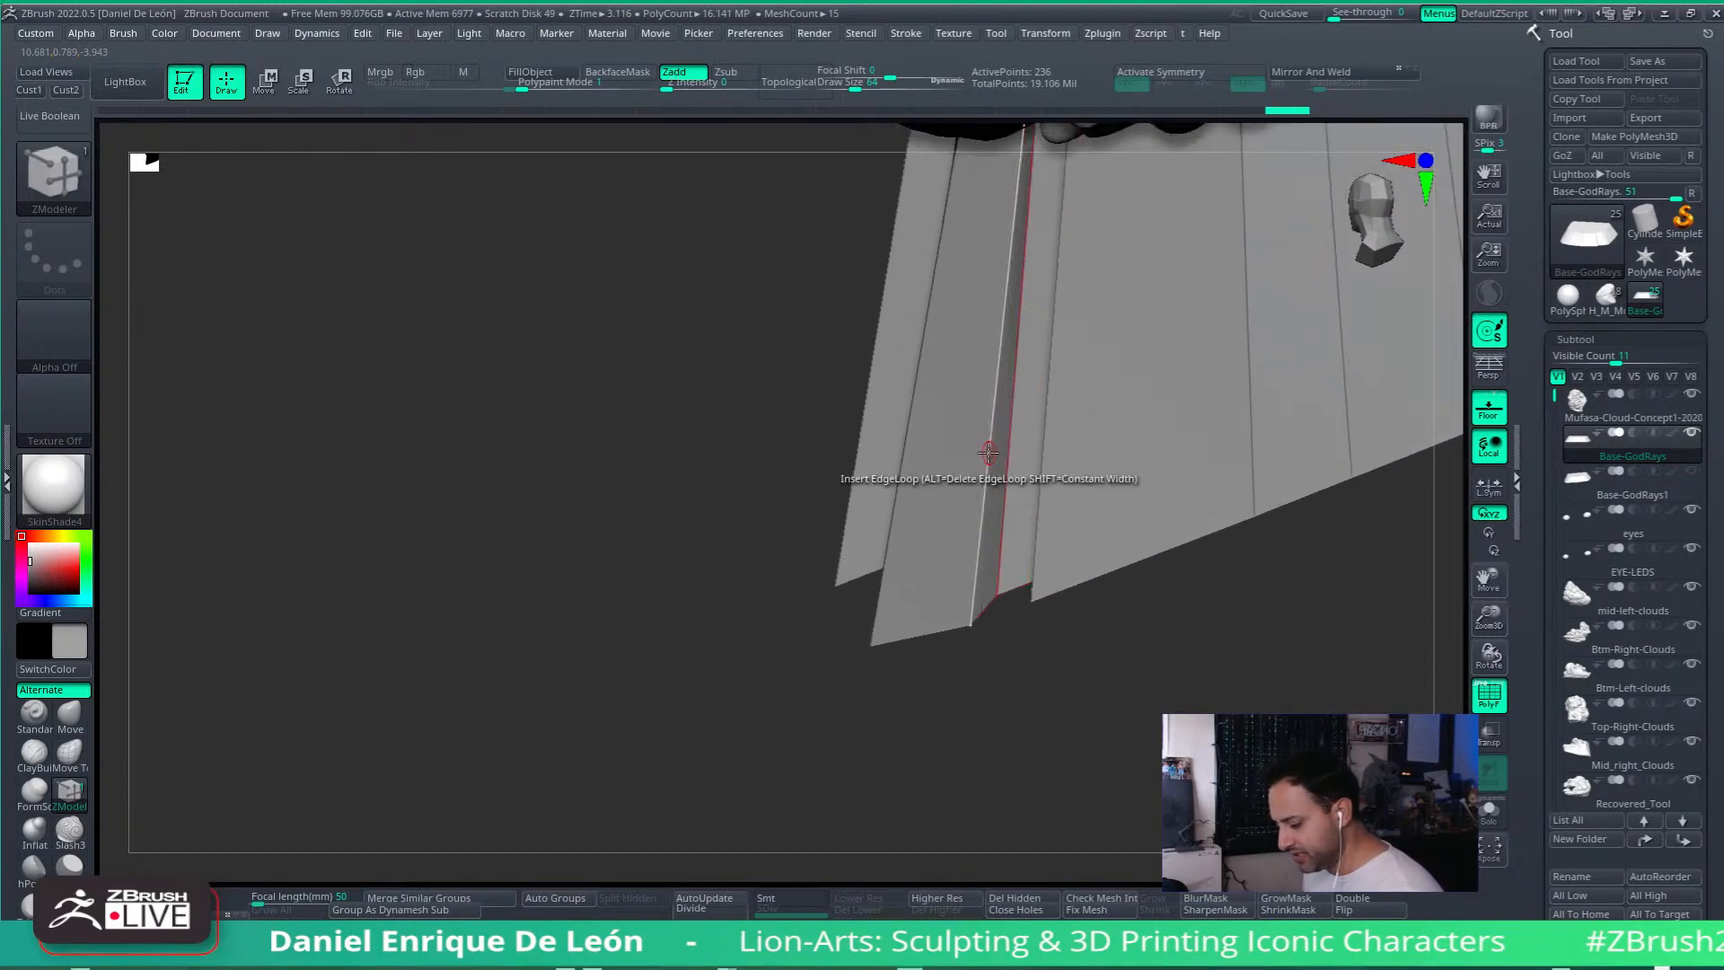
Step: Try to bevel the outer vertical edge of the Base-GodRays notch with ZModeler's Bevel EdgeLoop Partial
{"action": "key", "text": "space"}
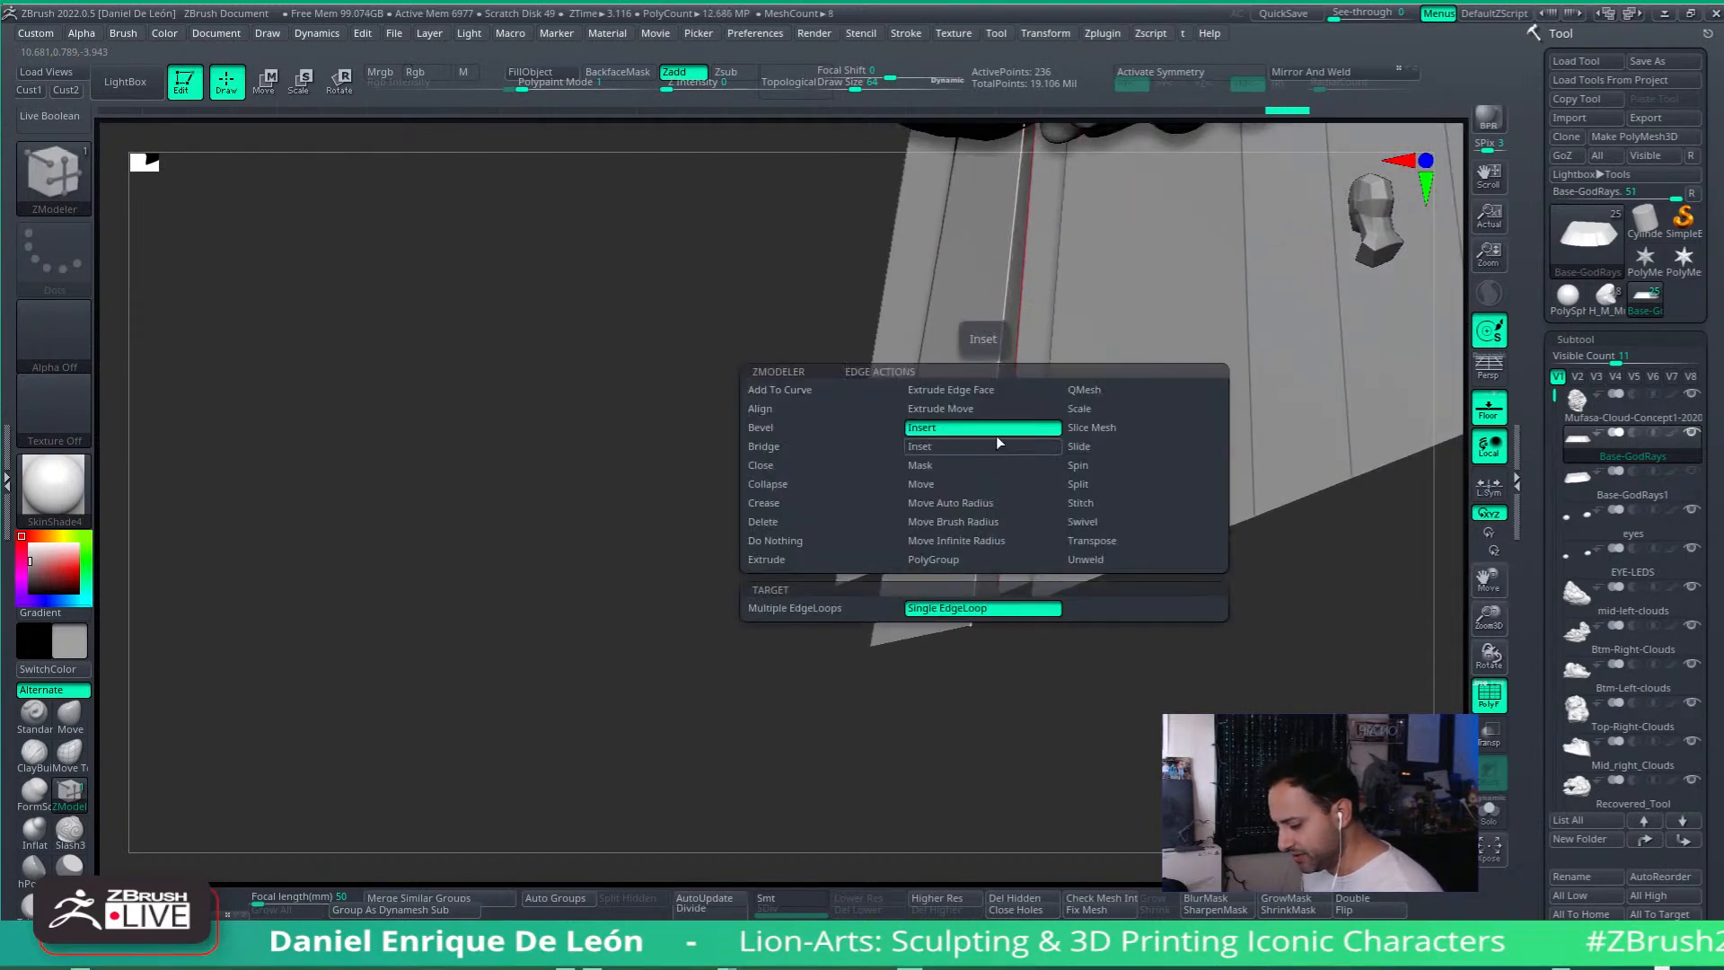
{"action": "left_click", "coordinate": [860, 429]}
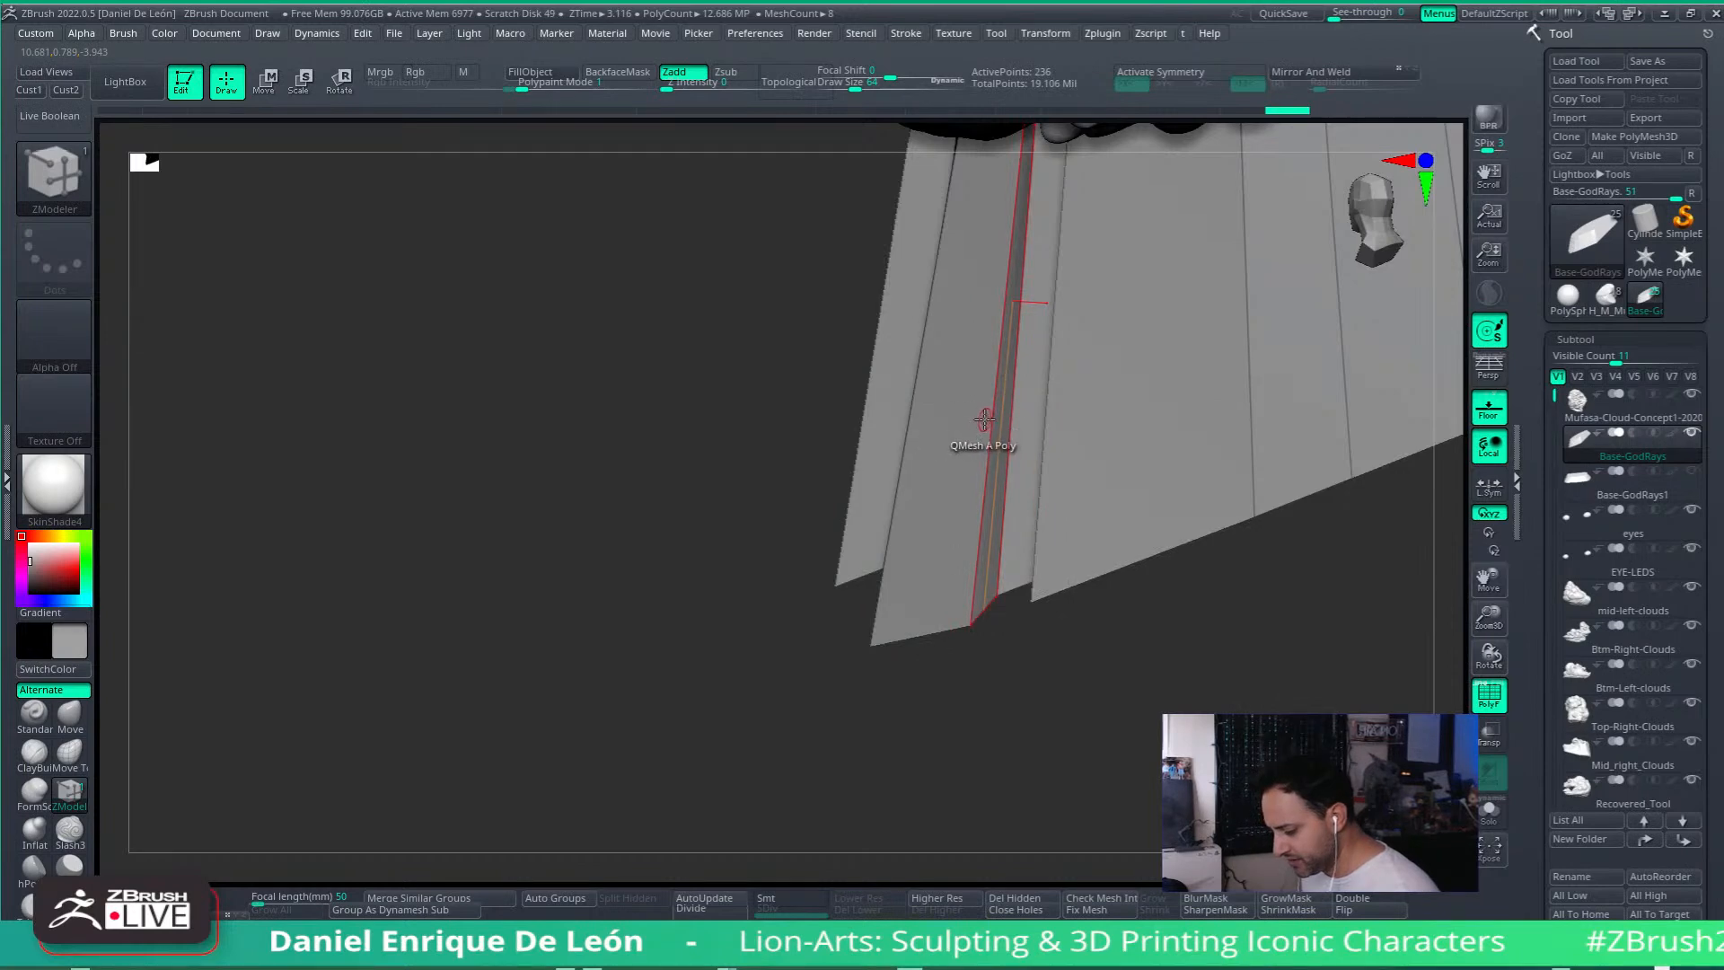
{"action": "key", "text": "space"}
{"action": "left_click", "coordinate": [982, 608]}
{"action": "left_click", "coordinate": [987, 413]}
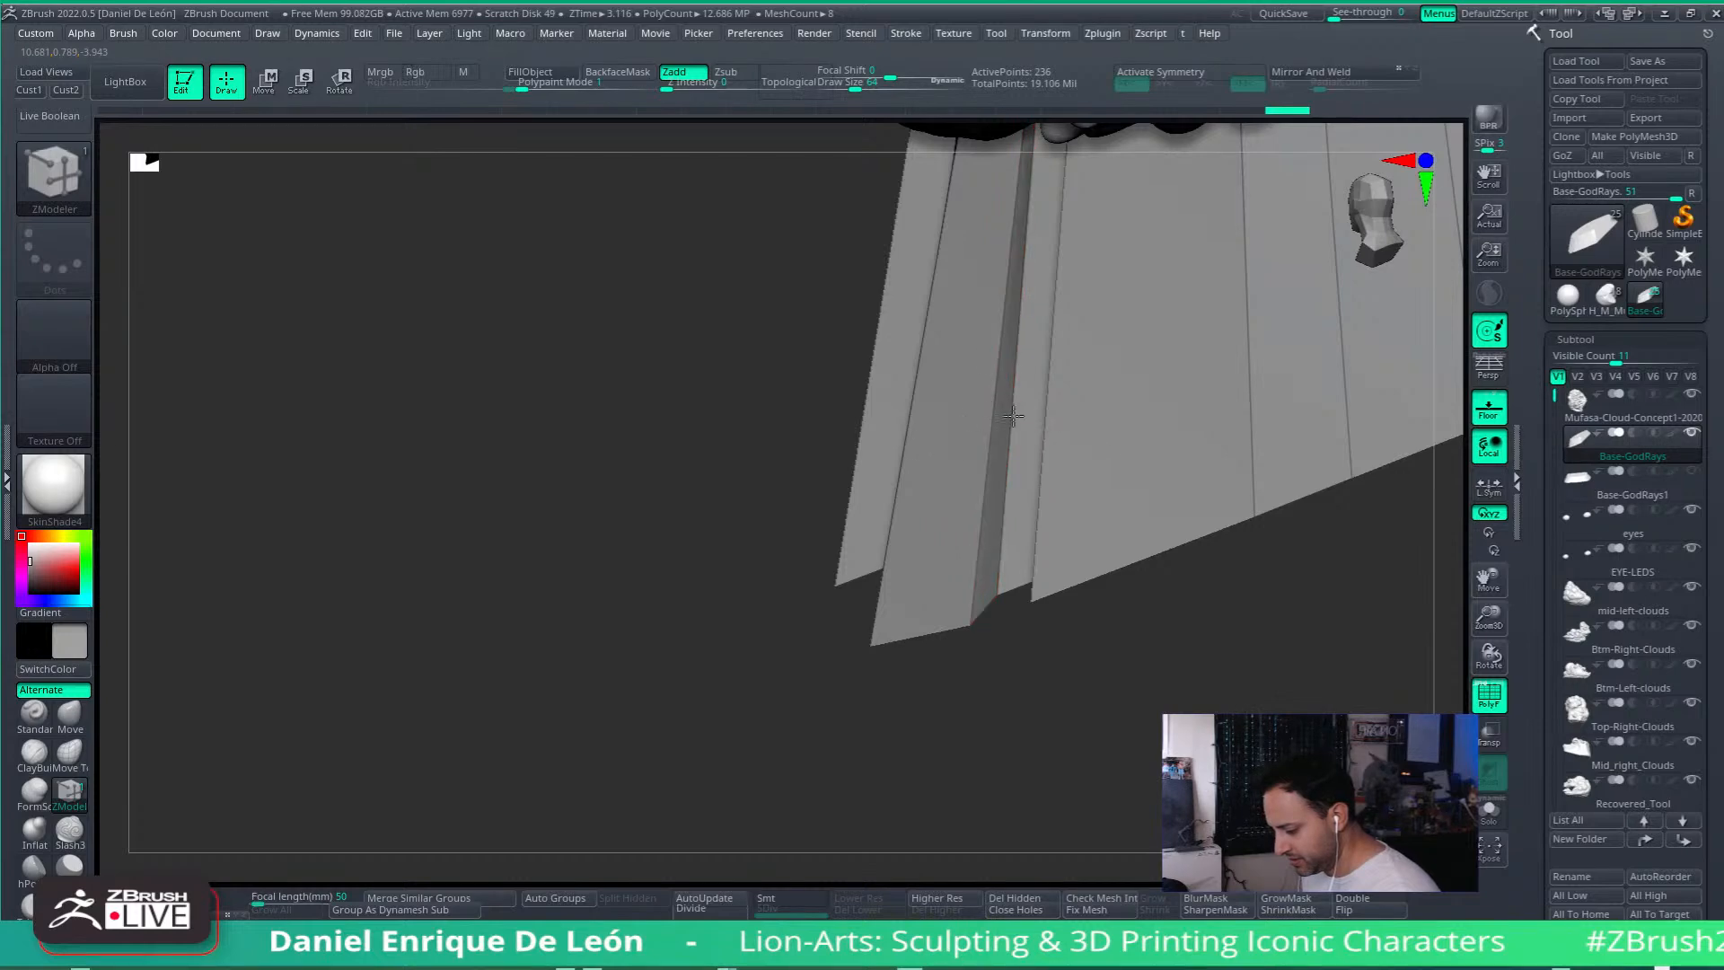
{"action": "right_click_drag", "start_coordinate": [1006, 464], "coordinate": [1257, 422]}
{"action": "left_click_drag", "start_coordinate": [972, 631], "coordinate": [988, 641]}
{"action": "right_click_drag", "start_coordinate": [989, 641], "coordinate": [973, 557]}
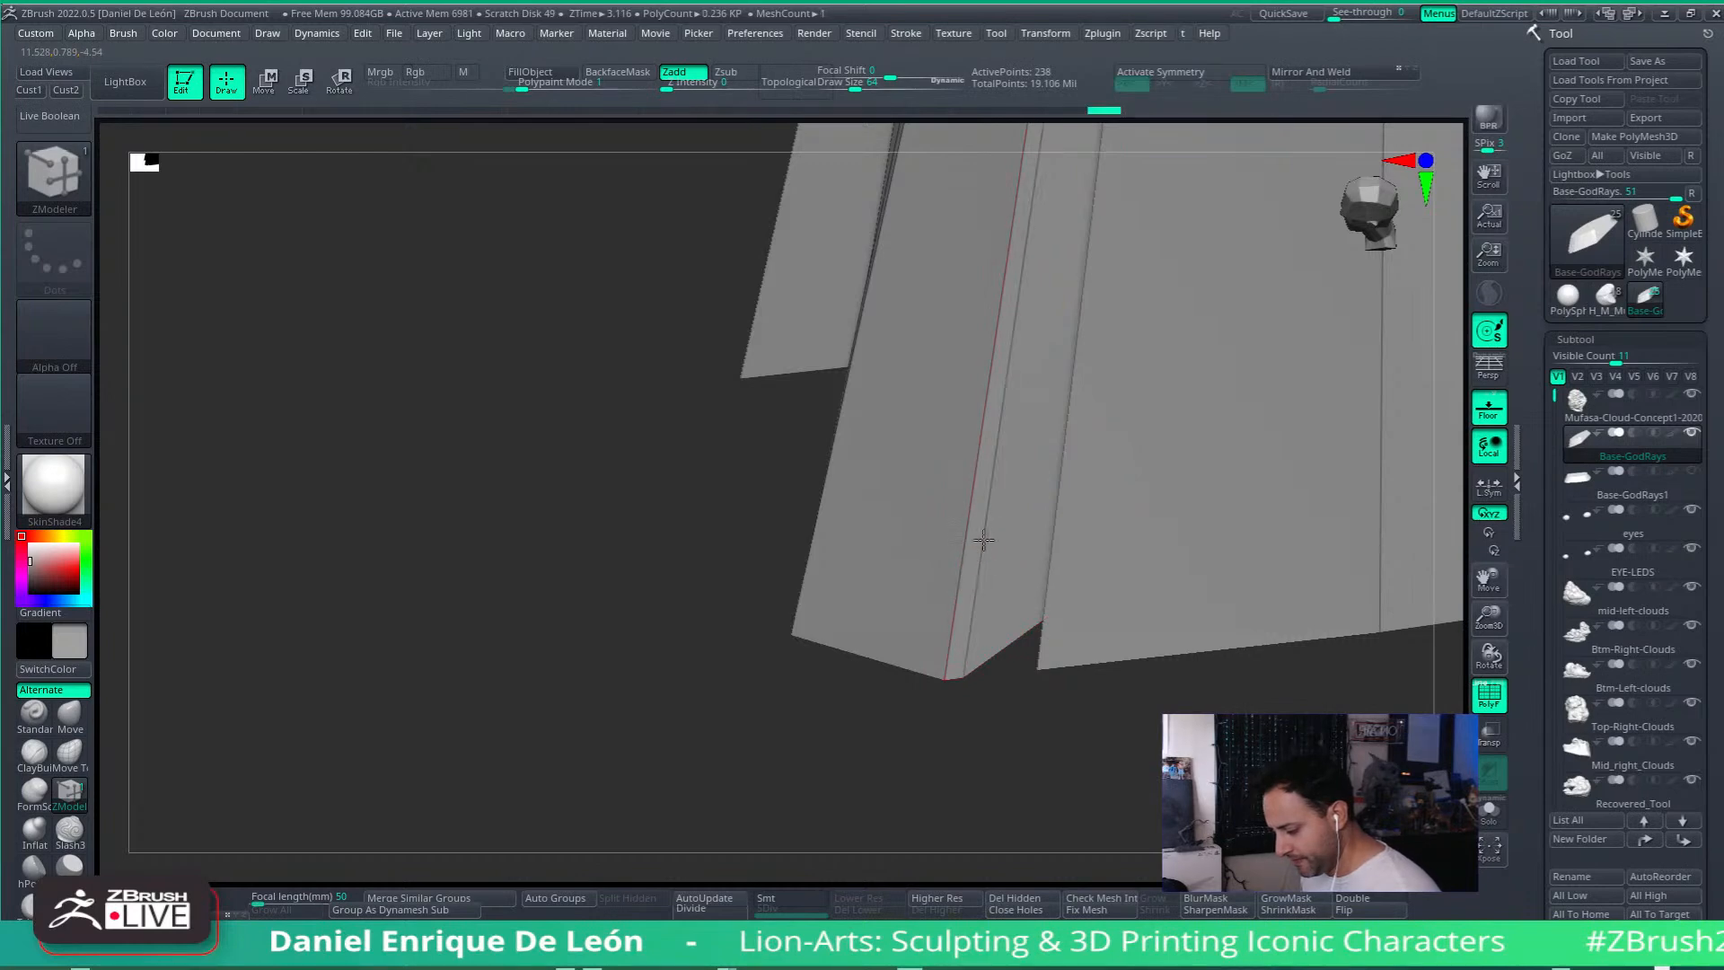
Step: Isolate the Base-GodRays subtool with Solo and inspect the notch from the front
{"action": "mouse_move", "coordinate": [972, 519]}
{"action": "right_mouse_down"}
{"action": "mouse_move", "coordinate": [1035, 435]}
{"action": "mouse_move", "coordinate": [1012, 462]}
{"action": "mouse_move", "coordinate": [996, 449]}
{"action": "mouse_move", "coordinate": [1066, 423]}
{"action": "mouse_move", "coordinate": [1068, 359]}
{"action": "right_mouse_up"}
{"action": "key", "text": "shift+s"}
{"action": "right_click_drag", "start_coordinate": [1200, 539], "coordinate": [1160, 560]}
{"action": "mouse_move", "coordinate": [993, 454]}
{"action": "right_mouse_down"}
{"action": "mouse_move", "coordinate": [1046, 335]}
{"action": "mouse_move", "coordinate": [1002, 192]}
{"action": "mouse_move", "coordinate": [1058, 396]}
{"action": "mouse_move", "coordinate": [1096, 396]}
{"action": "mouse_move", "coordinate": [1086, 693]}
{"action": "mouse_move", "coordinate": [1077, 520]}
{"action": "mouse_move", "coordinate": [1113, 500]}
{"action": "right_mouse_up"}
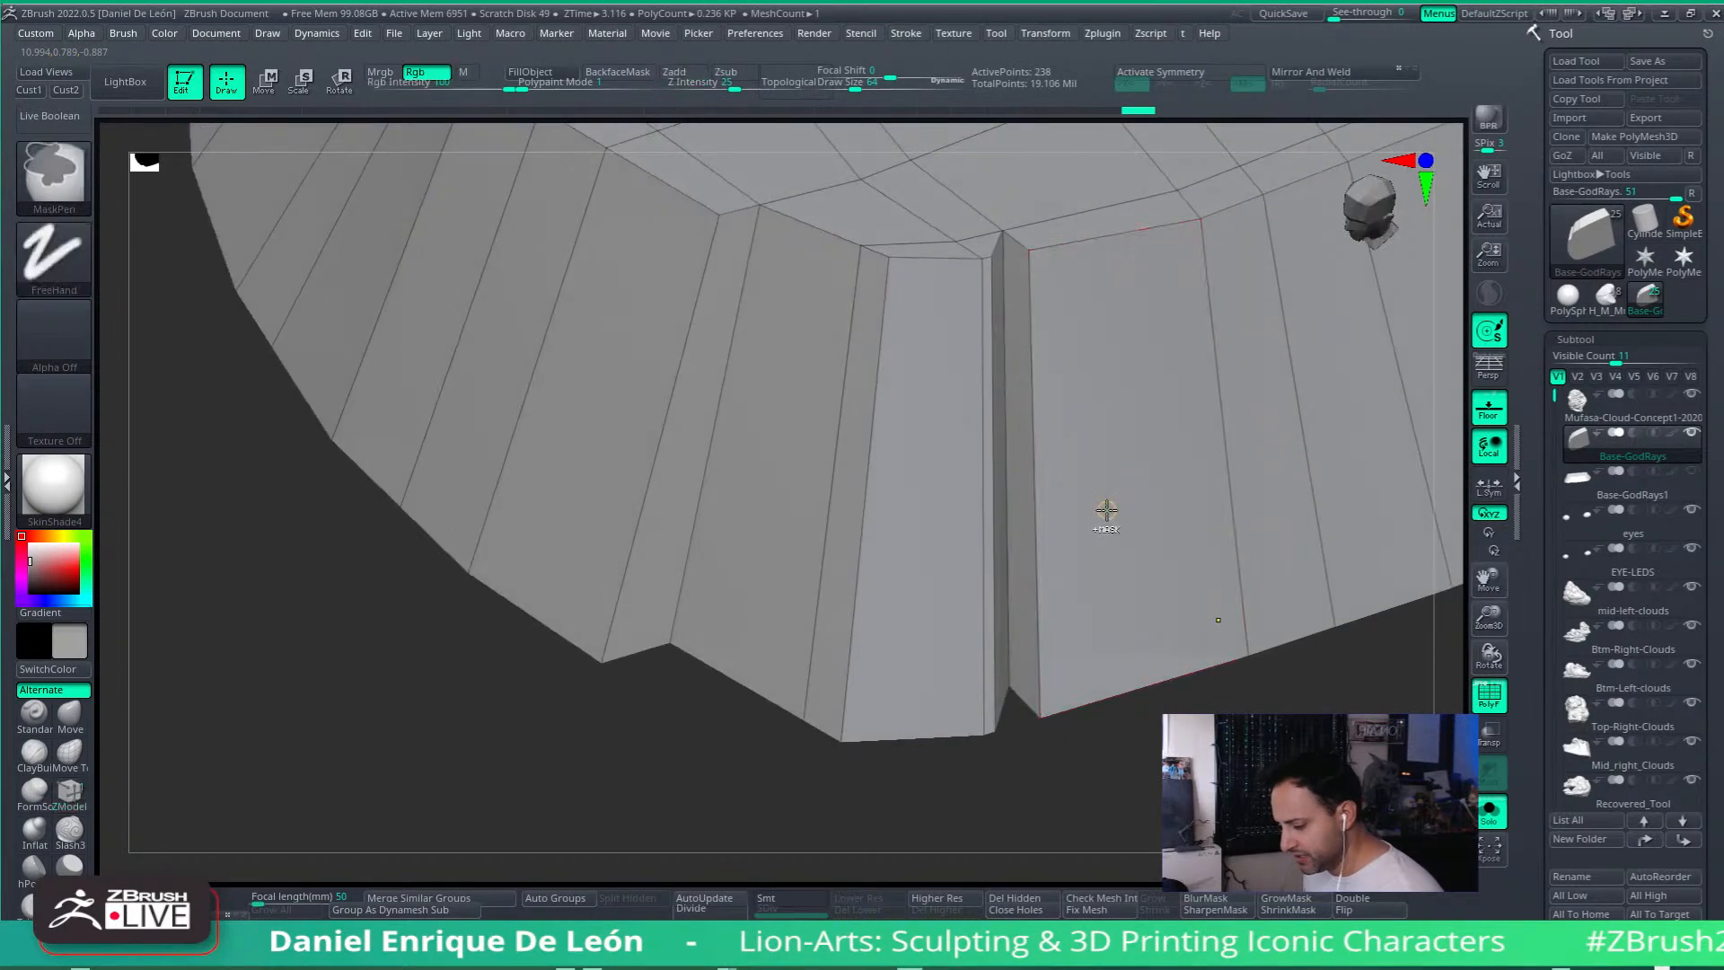
Step: Undo the notch bevel and try beveling the notch's side edge again
{"action": "right_click_drag", "start_coordinate": [1066, 542], "coordinate": [1047, 547]}
{"action": "mouse_move", "coordinate": [973, 376]}
{"action": "right_mouse_down"}
{"action": "mouse_move", "coordinate": [958, 325]}
{"action": "mouse_move", "coordinate": [951, 362]}
{"action": "mouse_move", "coordinate": [982, 434]}
{"action": "mouse_move", "coordinate": [948, 370]}
{"action": "right_mouse_up"}
{"action": "left_click_drag", "start_coordinate": [947, 369], "coordinate": [944, 375]}
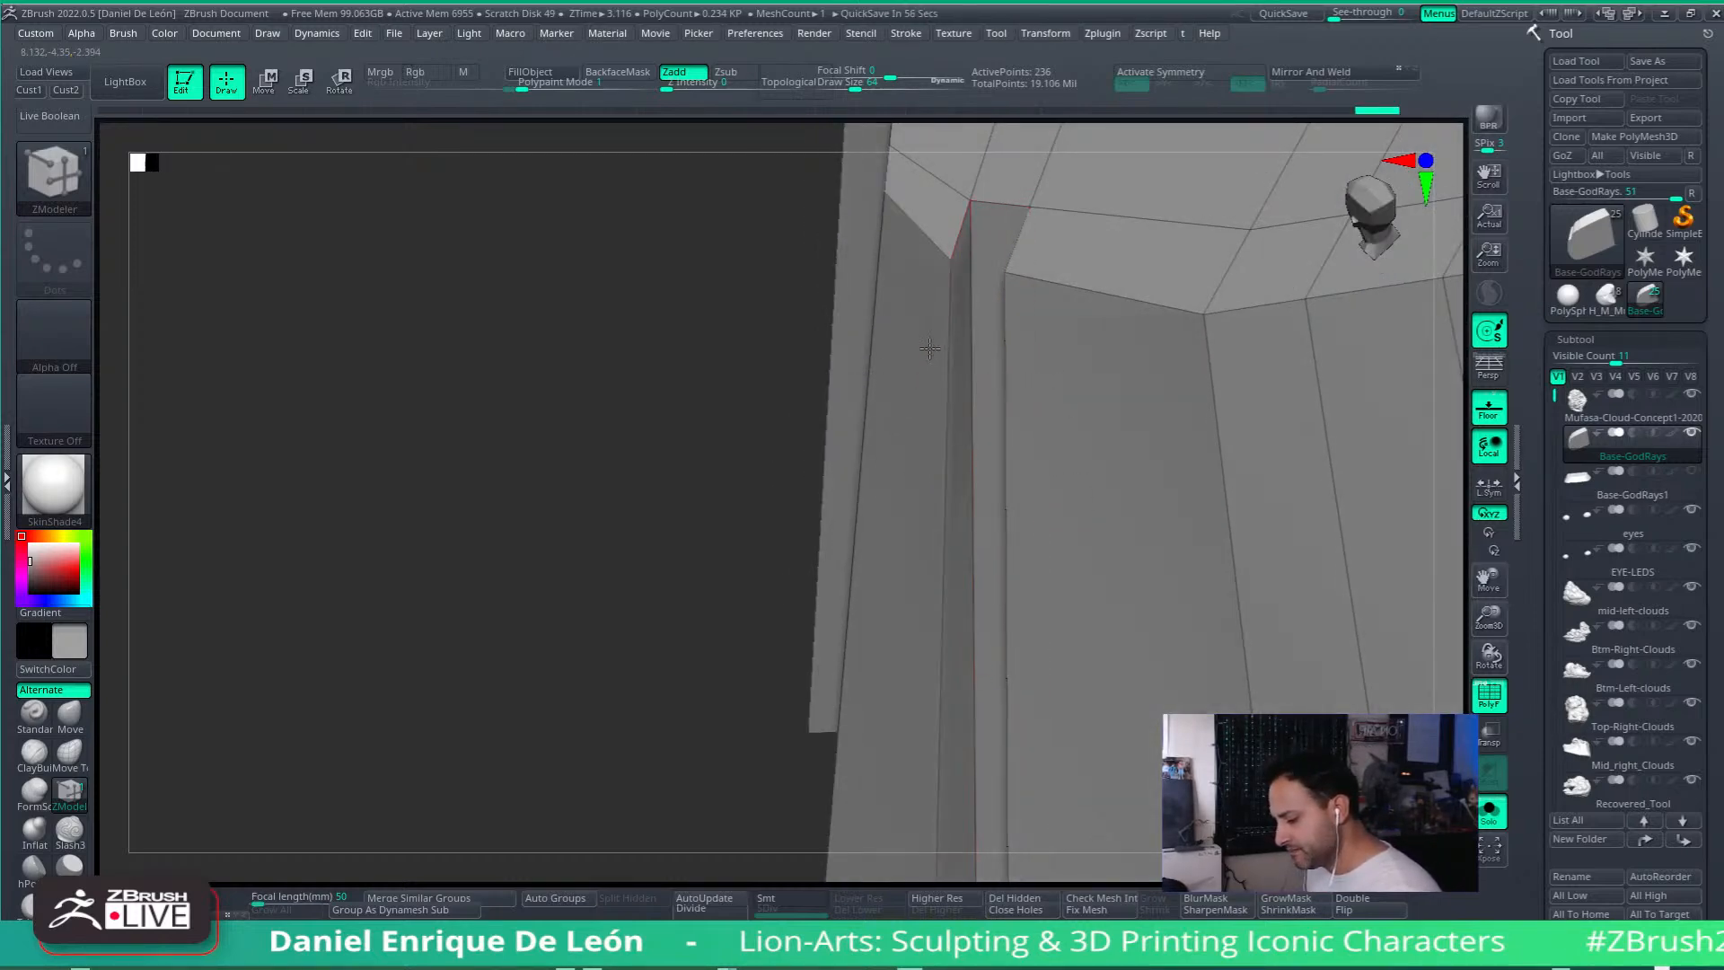
{"action": "left_click", "coordinate": [954, 310]}
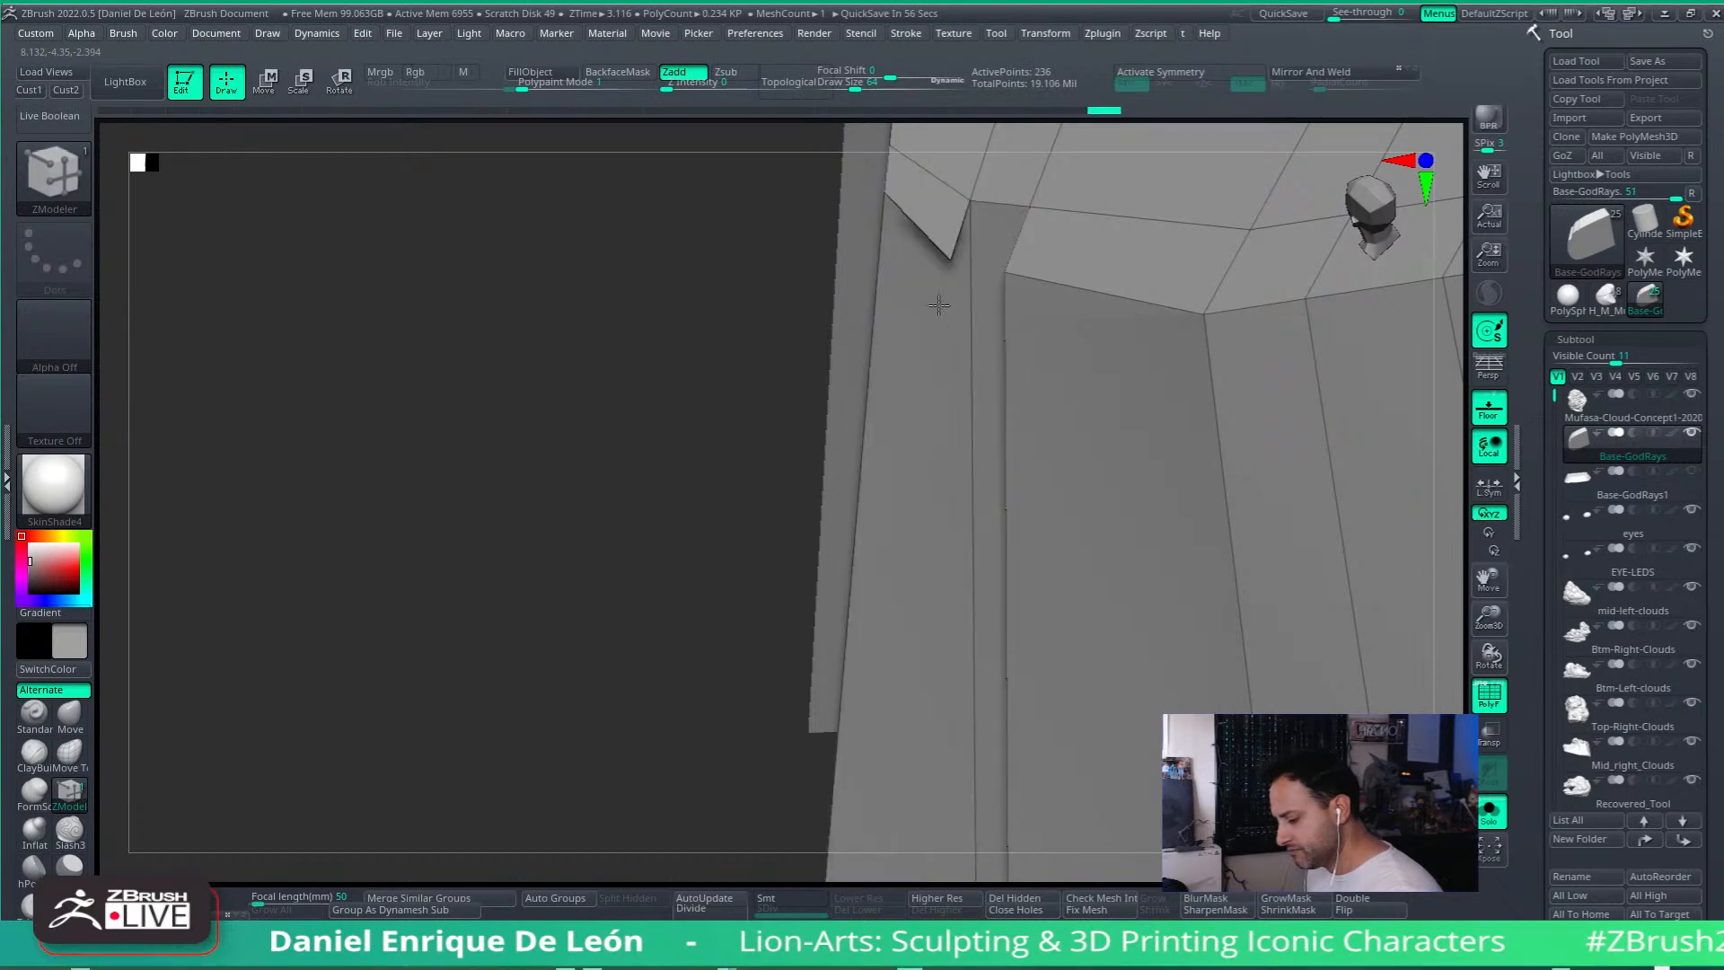
{"action": "left_click", "coordinate": [965, 297]}
{"action": "right_click_drag", "start_coordinate": [959, 328], "coordinate": [981, 577]}
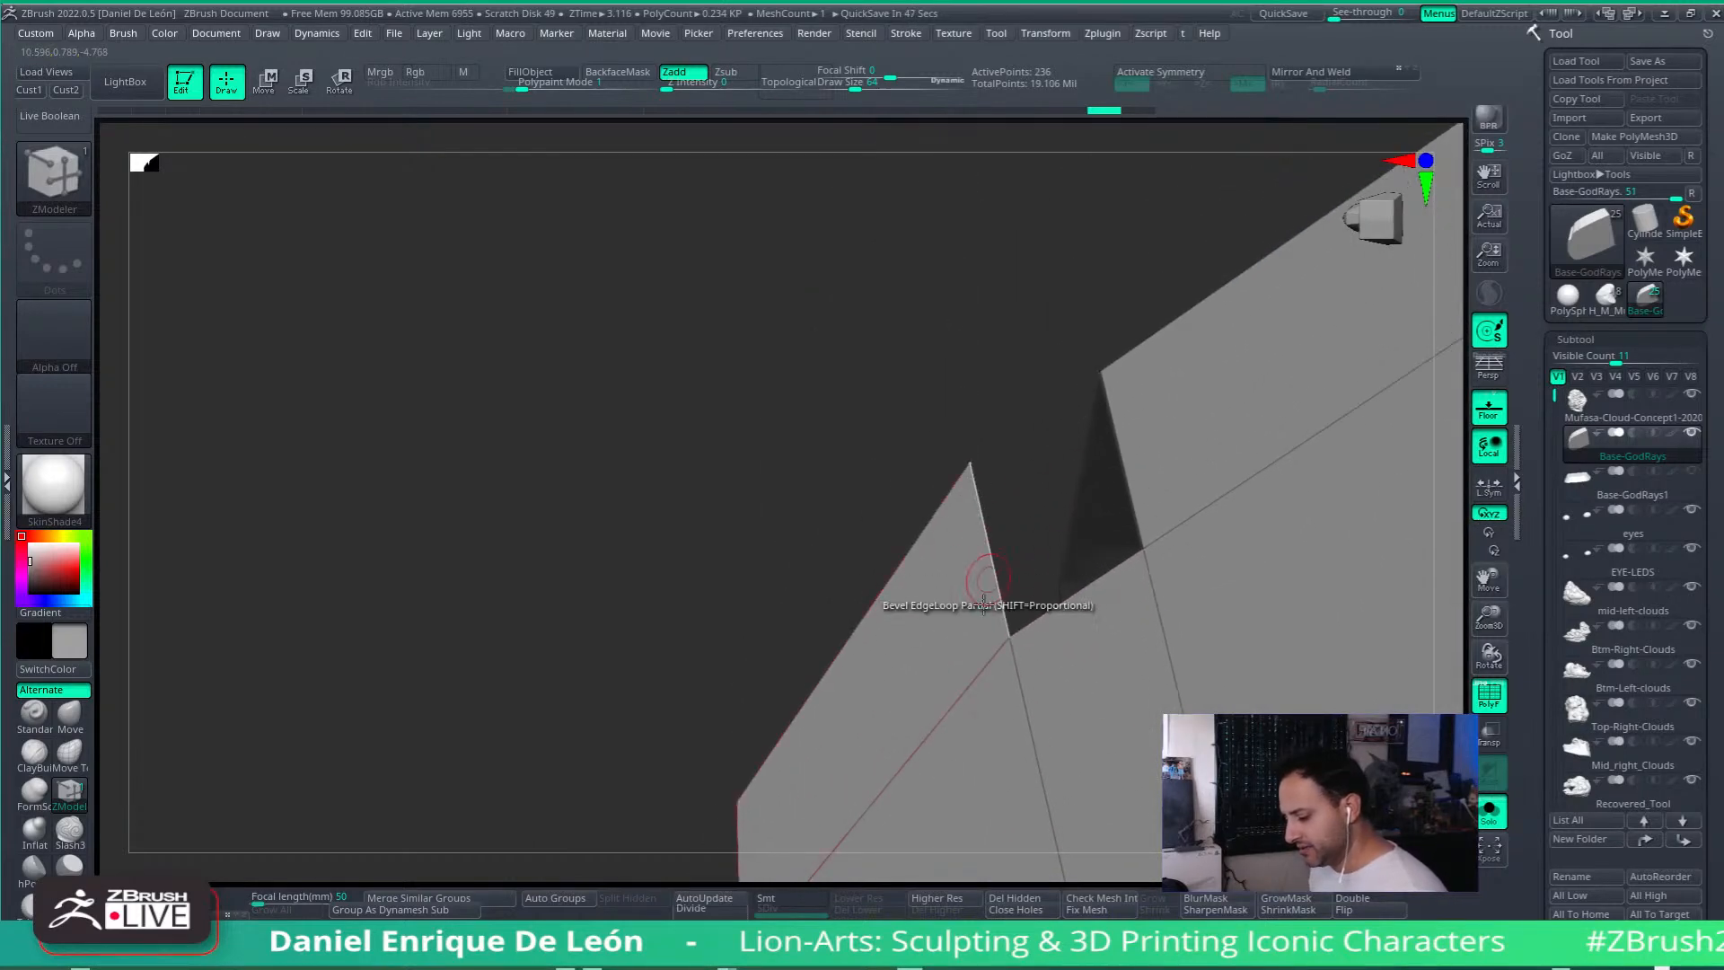
Step: Insert an edge loop parallel to the notch's side and another close to the underside's outer rim
{"action": "key", "text": "space"}
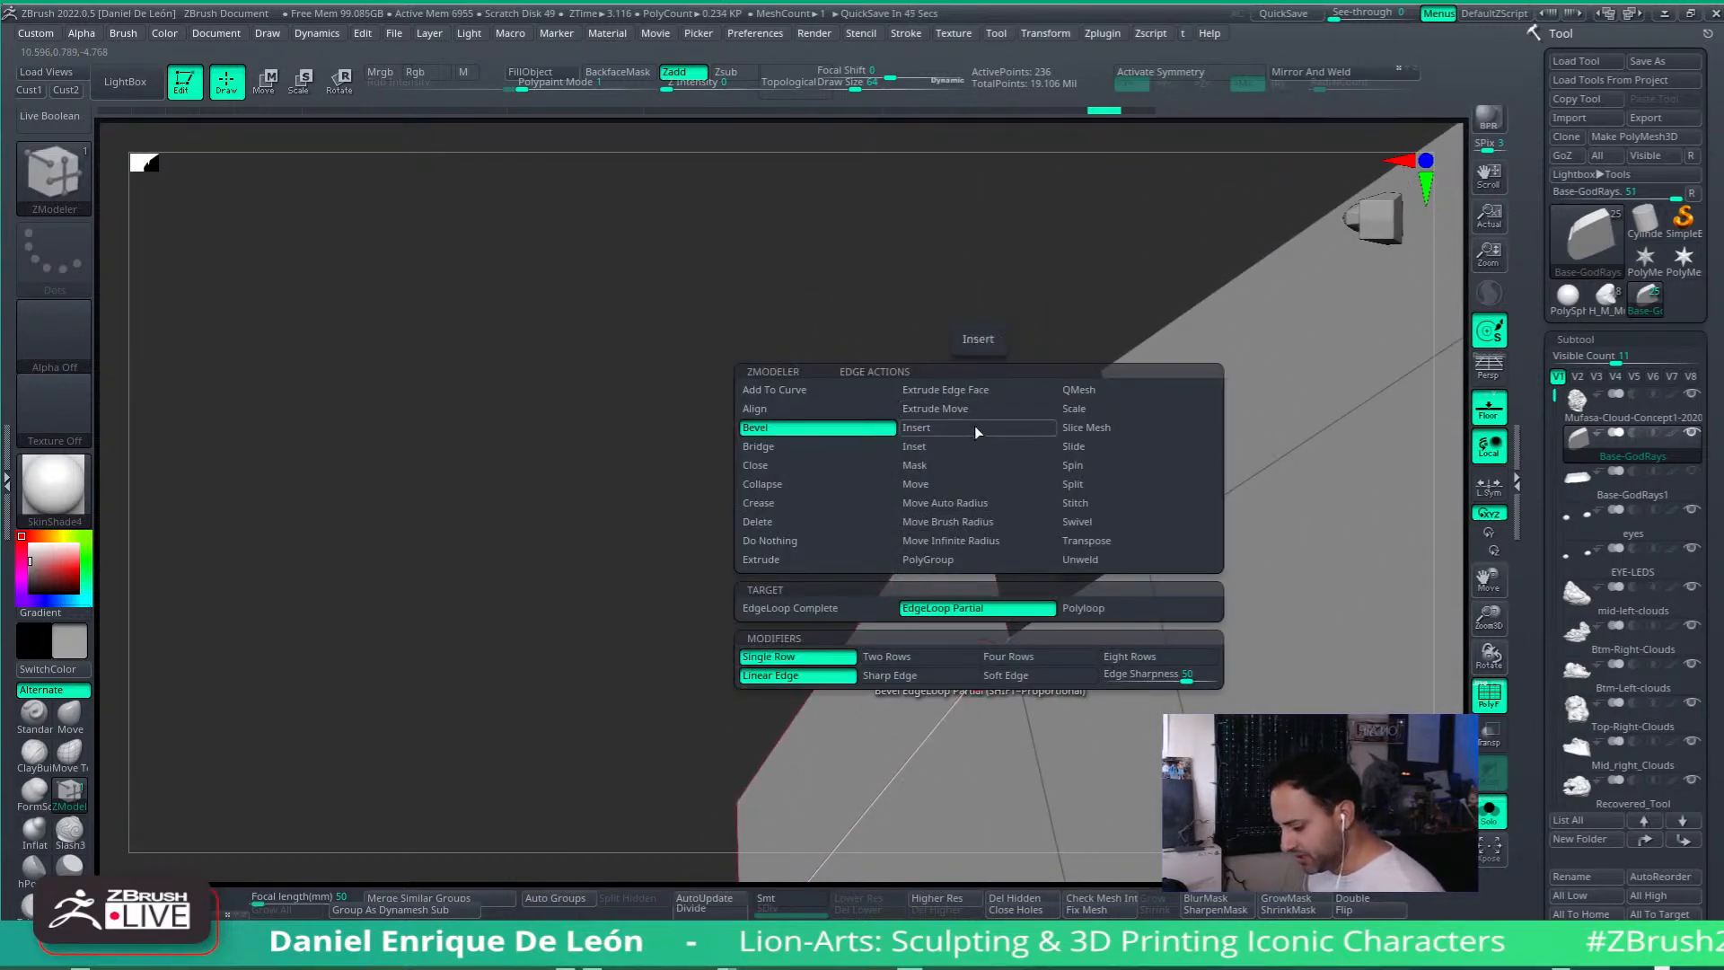
{"action": "left_click", "coordinate": [974, 426]}
{"action": "left_click", "coordinate": [993, 650]}
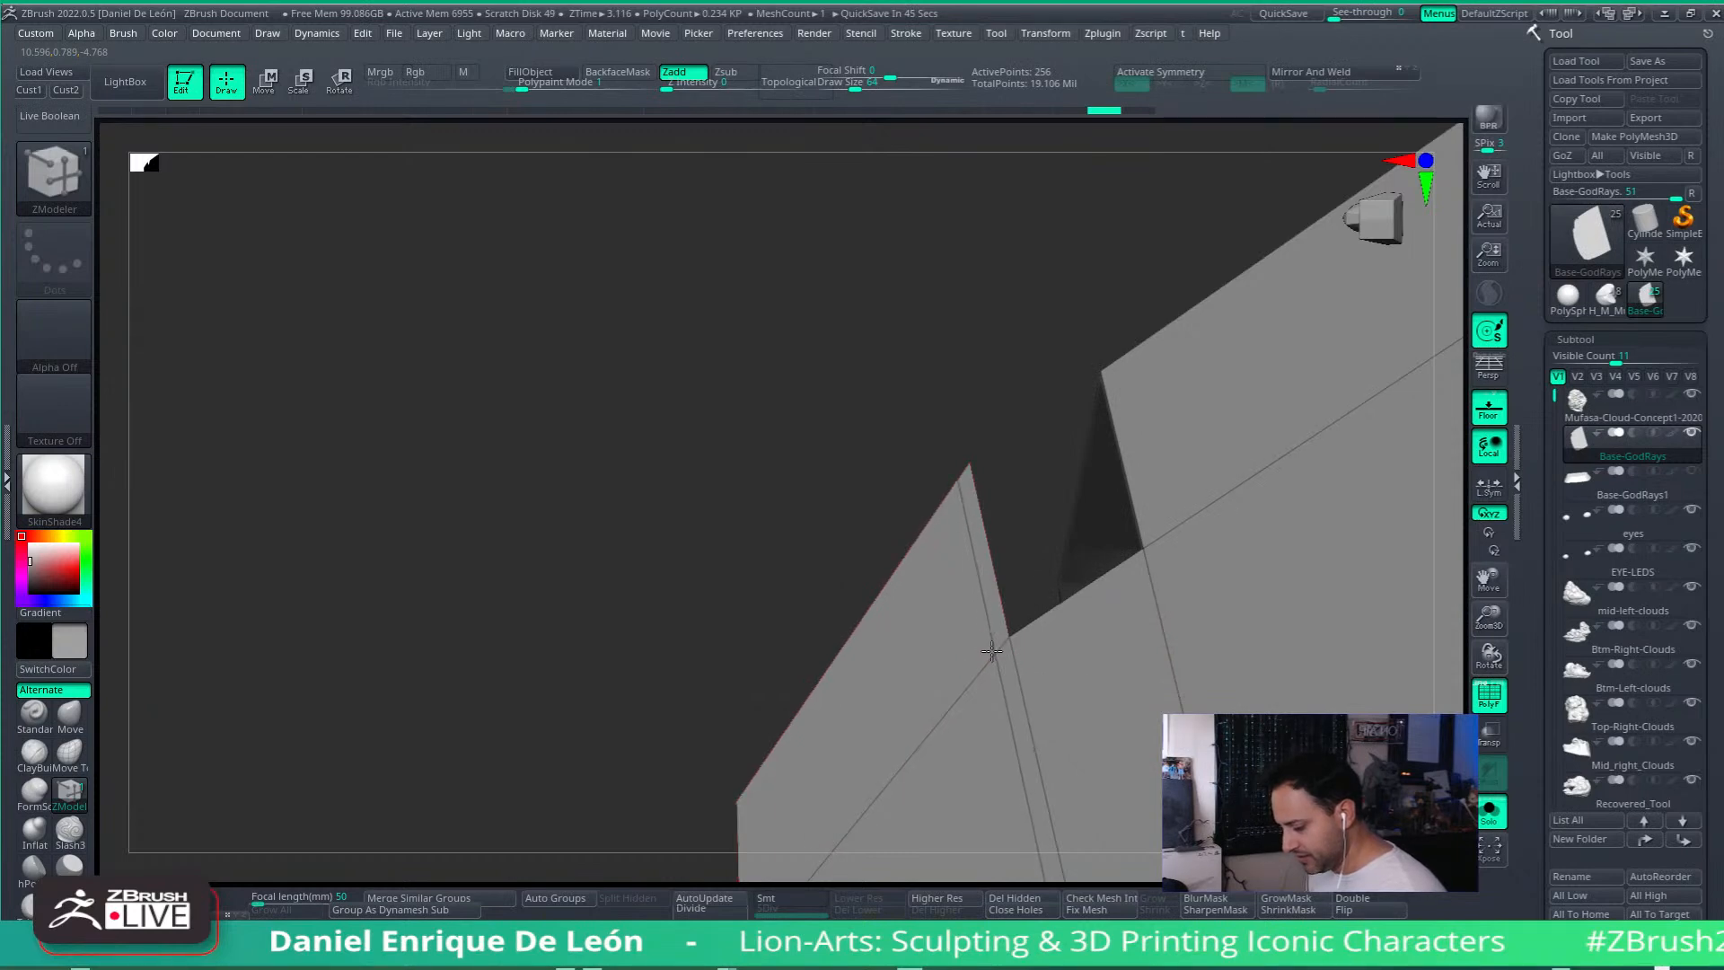
{"action": "left_click_drag", "start_coordinate": [980, 661], "coordinate": [954, 576]}
Step: Try to push the narrow face at the notch's outer corner with QMesh A Poly, and undo it
{"action": "mouse_move", "coordinate": [953, 514]}
{"action": "right_mouse_down"}
{"action": "mouse_move", "coordinate": [993, 539]}
{"action": "mouse_move", "coordinate": [1010, 467]}
{"action": "mouse_move", "coordinate": [935, 409]}
{"action": "mouse_move", "coordinate": [970, 428]}
{"action": "mouse_move", "coordinate": [924, 431]}
{"action": "mouse_move", "coordinate": [955, 481]}
{"action": "mouse_move", "coordinate": [967, 427]}
{"action": "mouse_move", "coordinate": [924, 470]}
{"action": "mouse_move", "coordinate": [935, 628]}
{"action": "mouse_move", "coordinate": [961, 427]}
{"action": "mouse_move", "coordinate": [951, 634]}
{"action": "mouse_move", "coordinate": [893, 627]}
{"action": "mouse_move", "coordinate": [970, 546]}
{"action": "mouse_move", "coordinate": [824, 587]}
{"action": "mouse_move", "coordinate": [1258, 372]}
{"action": "right_mouse_up"}
{"action": "key", "text": "space"}
{"action": "left_click_drag", "start_coordinate": [876, 471], "coordinate": [876, 421]}
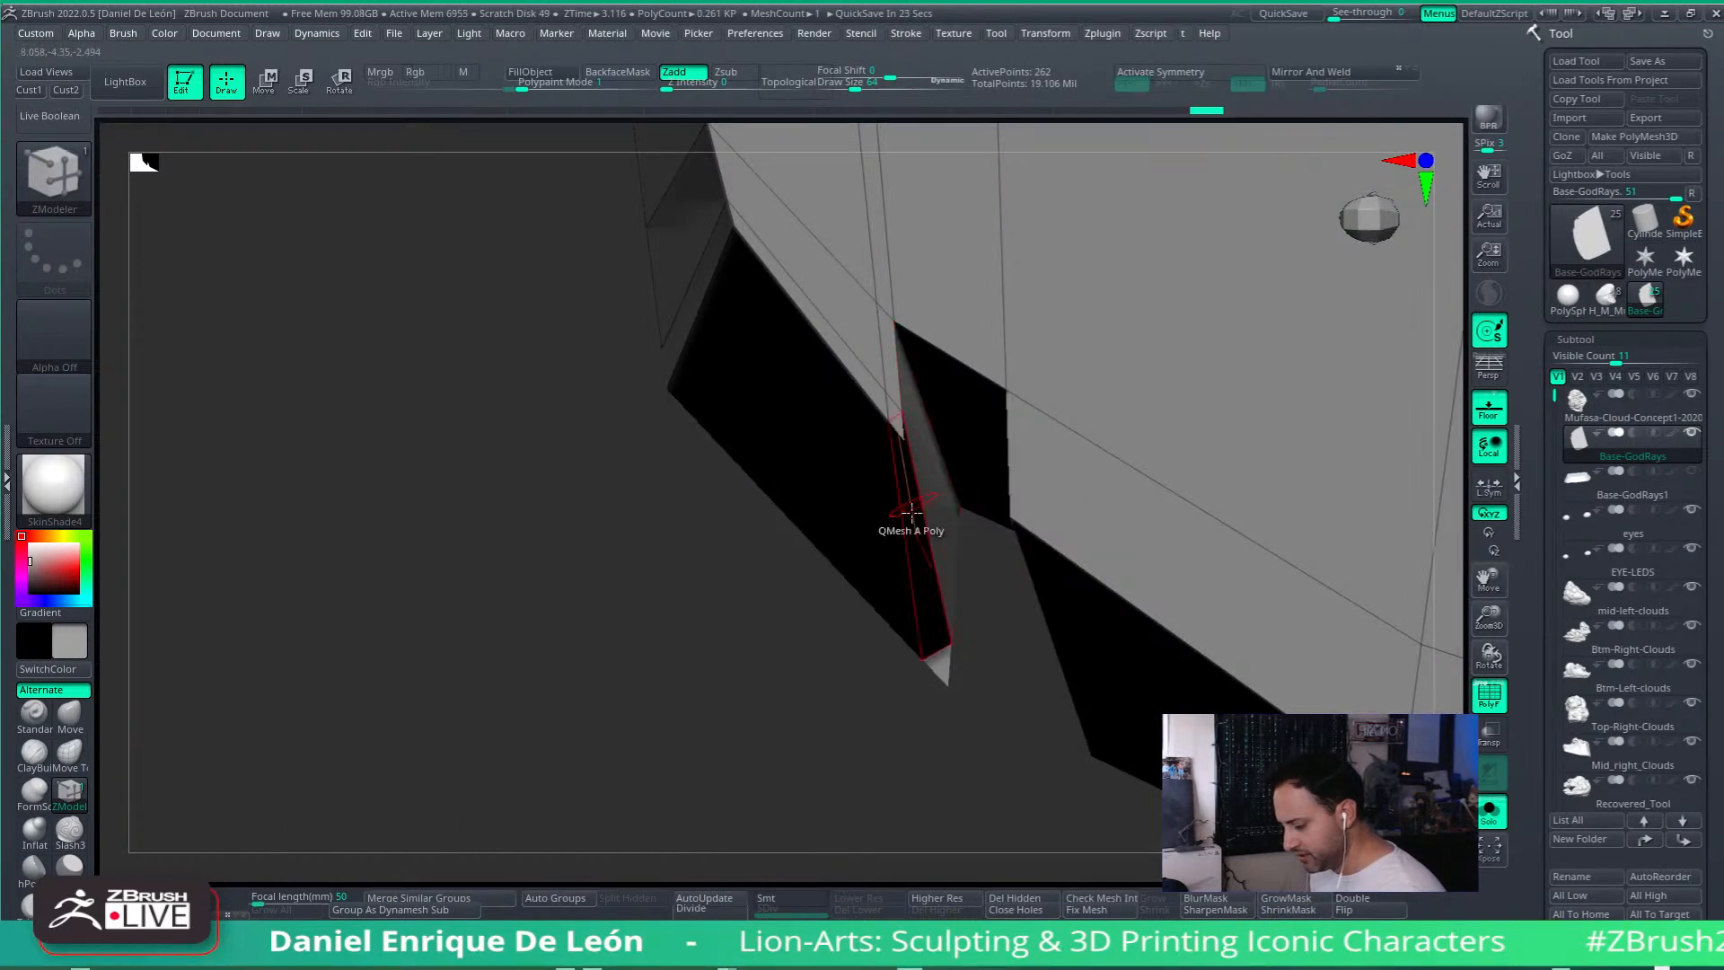
{"action": "key", "text": "ctrl+z"}
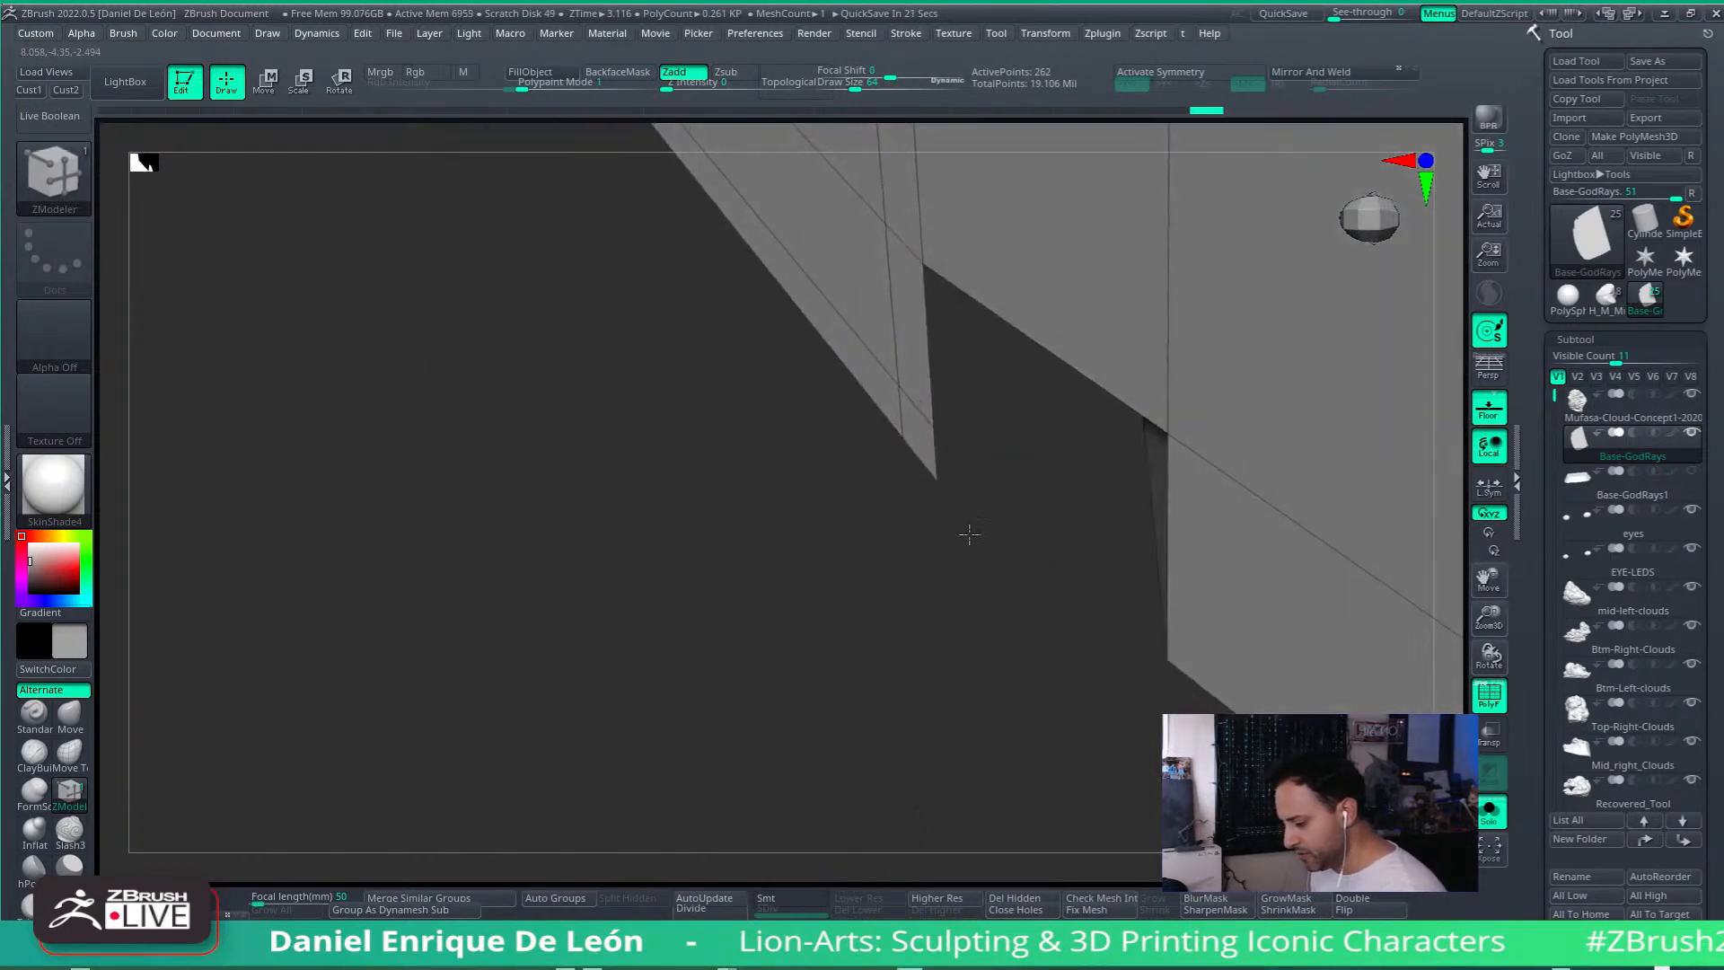
Step: Set the ZModeler polygon action to Delete A Single Poly and remove the small face at the notch's corner
{"action": "key", "text": "space"}
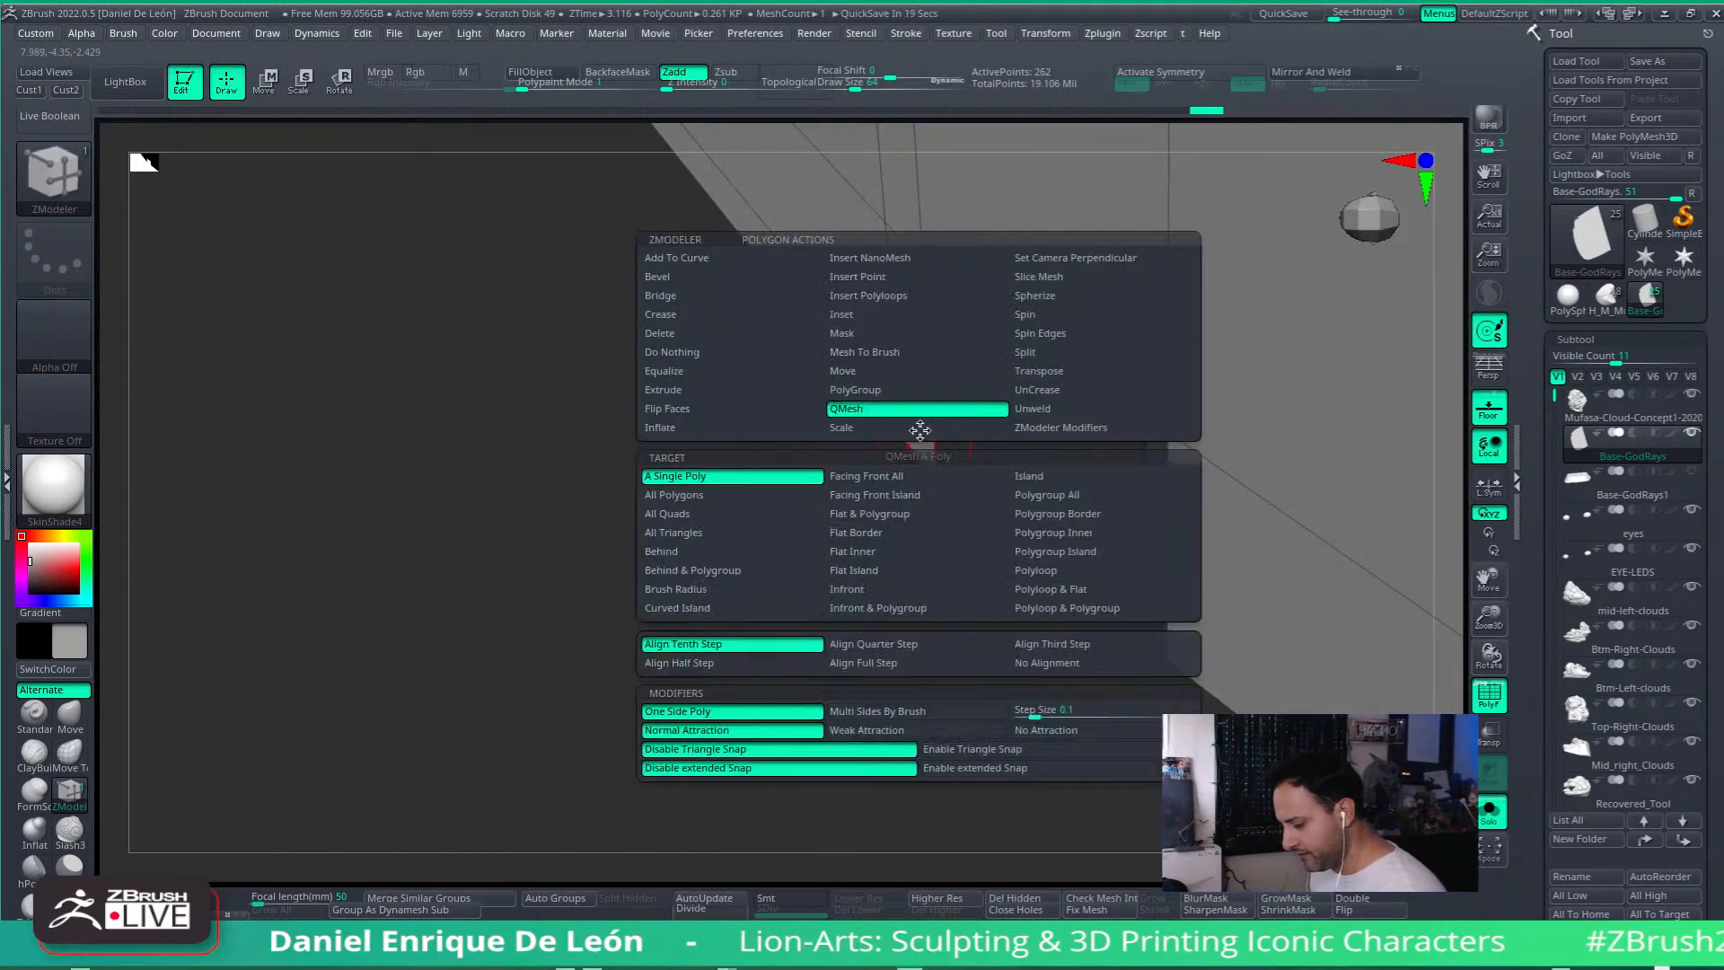
{"action": "left_click", "coordinate": [705, 332]}
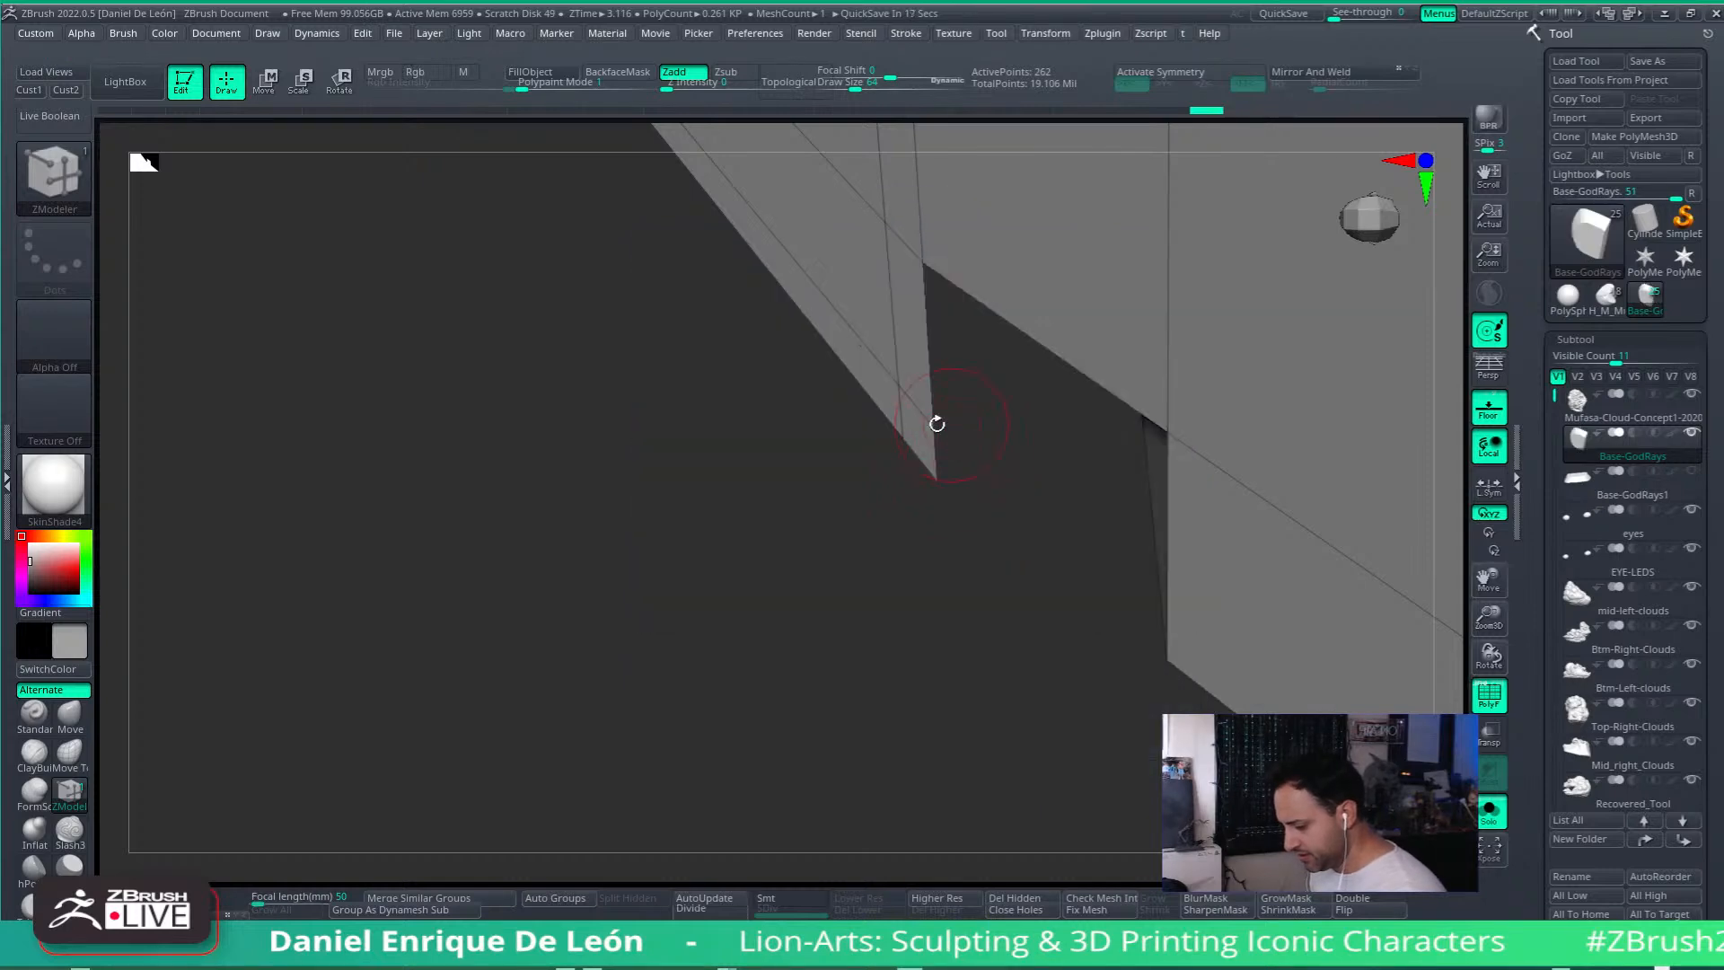
{"action": "left_click_drag", "start_coordinate": [978, 519], "coordinate": [1020, 588]}
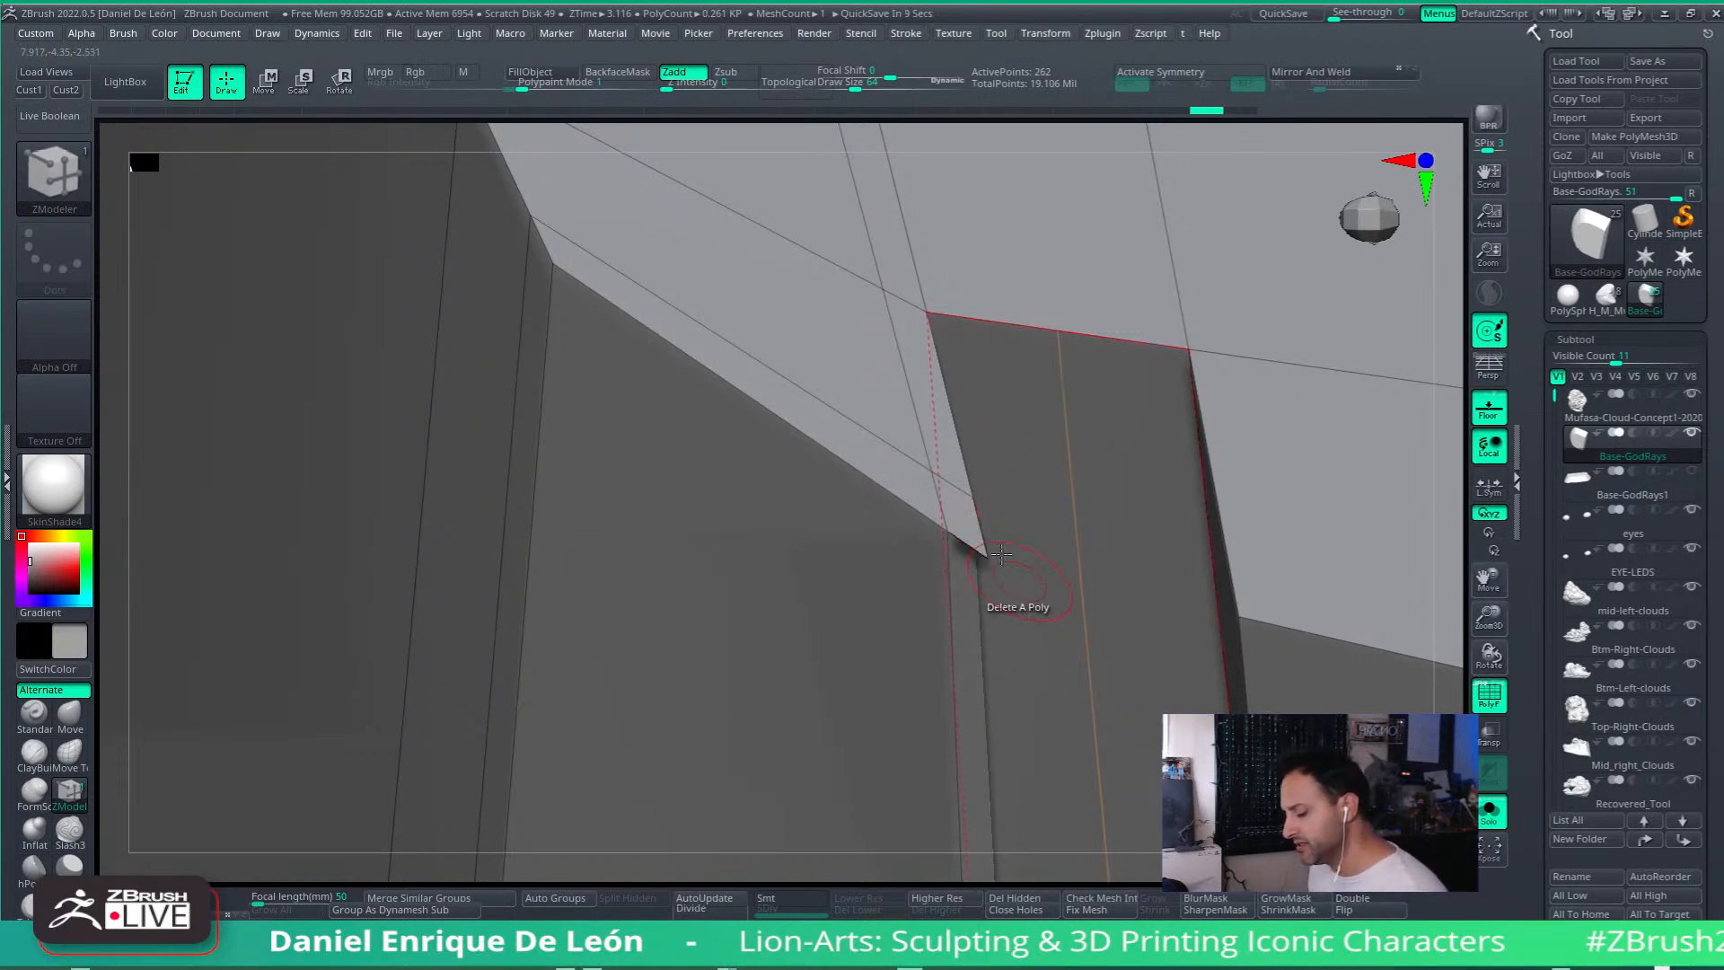
{"action": "left_click", "coordinate": [949, 494]}
Step: Set the ZModeler edge action to Close Concave Hole and close the opening at the notch's corner
{"action": "right_click_drag", "start_coordinate": [1063, 723], "coordinate": [1032, 499]}
{"action": "right_click_drag", "start_coordinate": [1006, 682], "coordinate": [1021, 314], "text": "alt"}
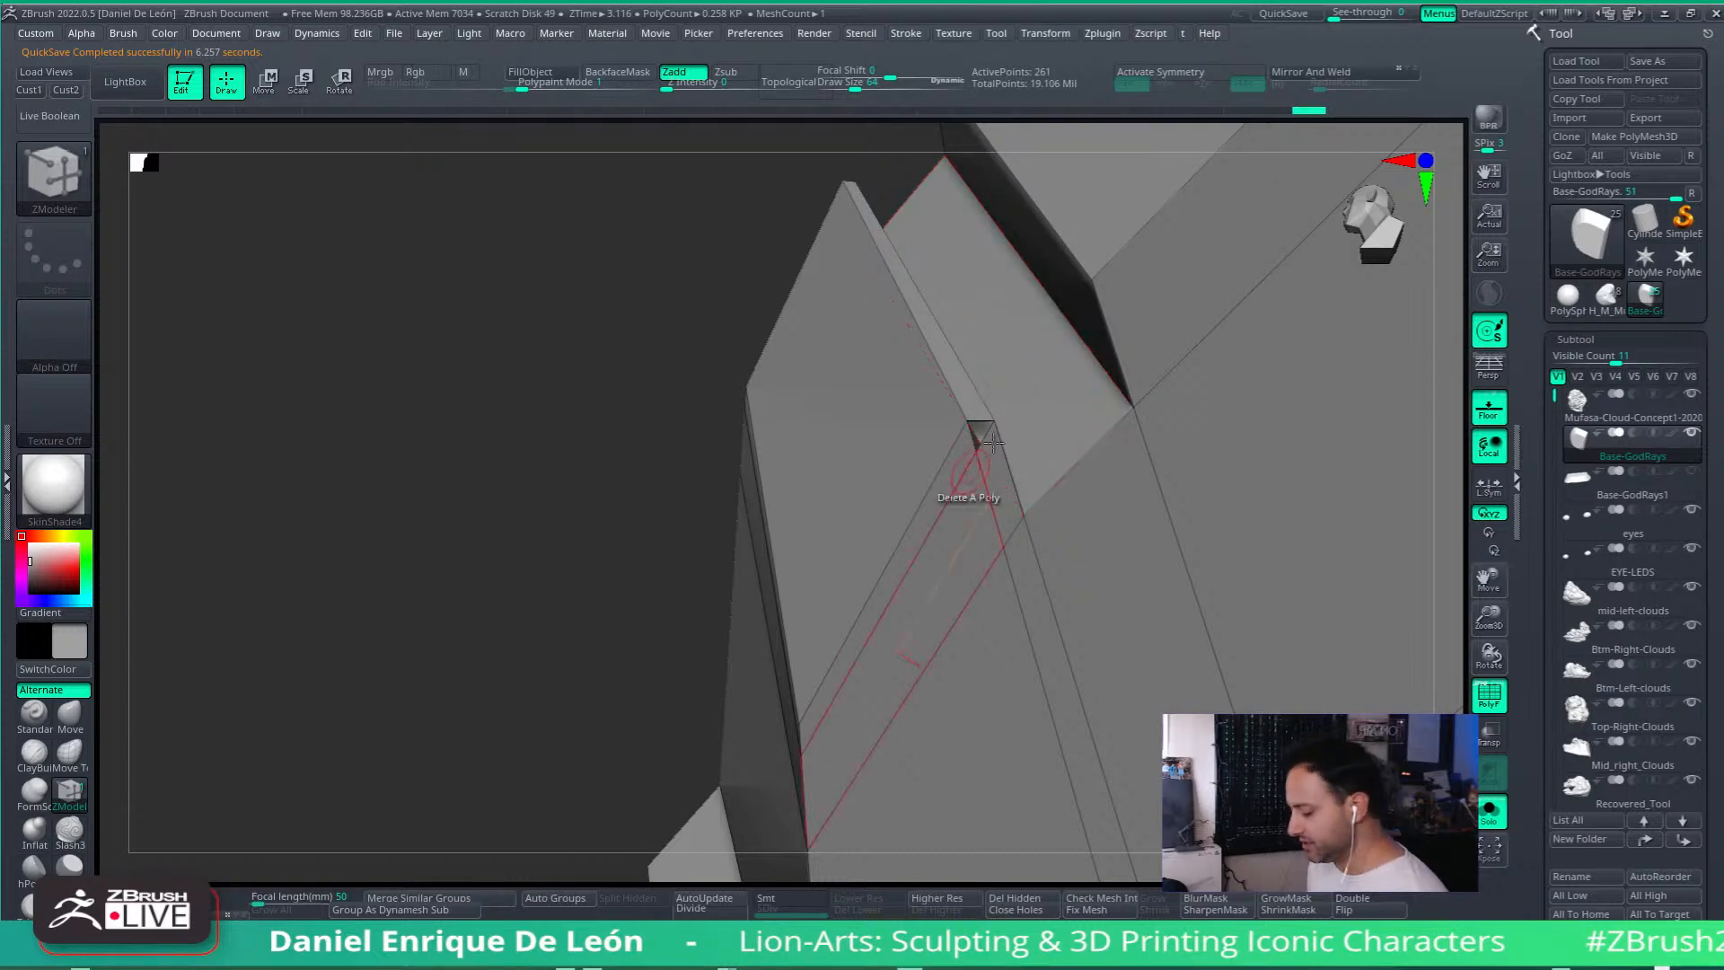
{"action": "right_click_drag", "start_coordinate": [975, 429], "coordinate": [971, 699], "text": "ctrl"}
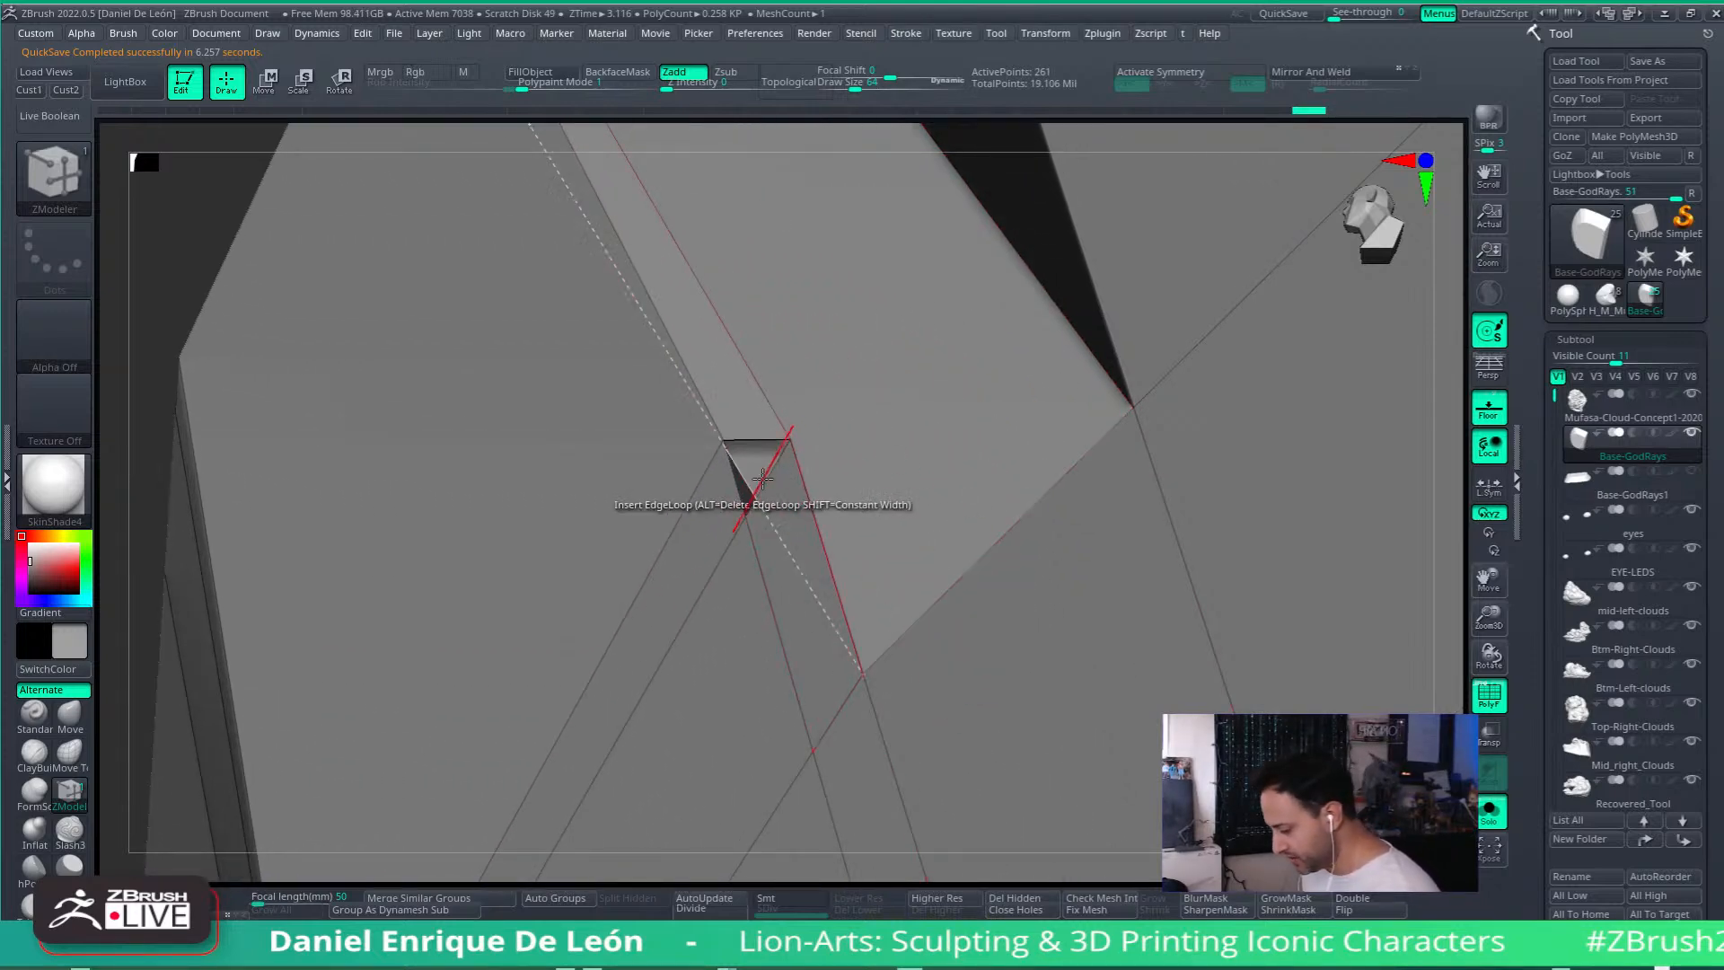
{"action": "key", "text": "space"}
{"action": "left_click", "coordinate": [597, 465]}
{"action": "left_click", "coordinate": [770, 478]}
{"action": "right_click_drag", "start_coordinate": [785, 412], "coordinate": [947, 605]}
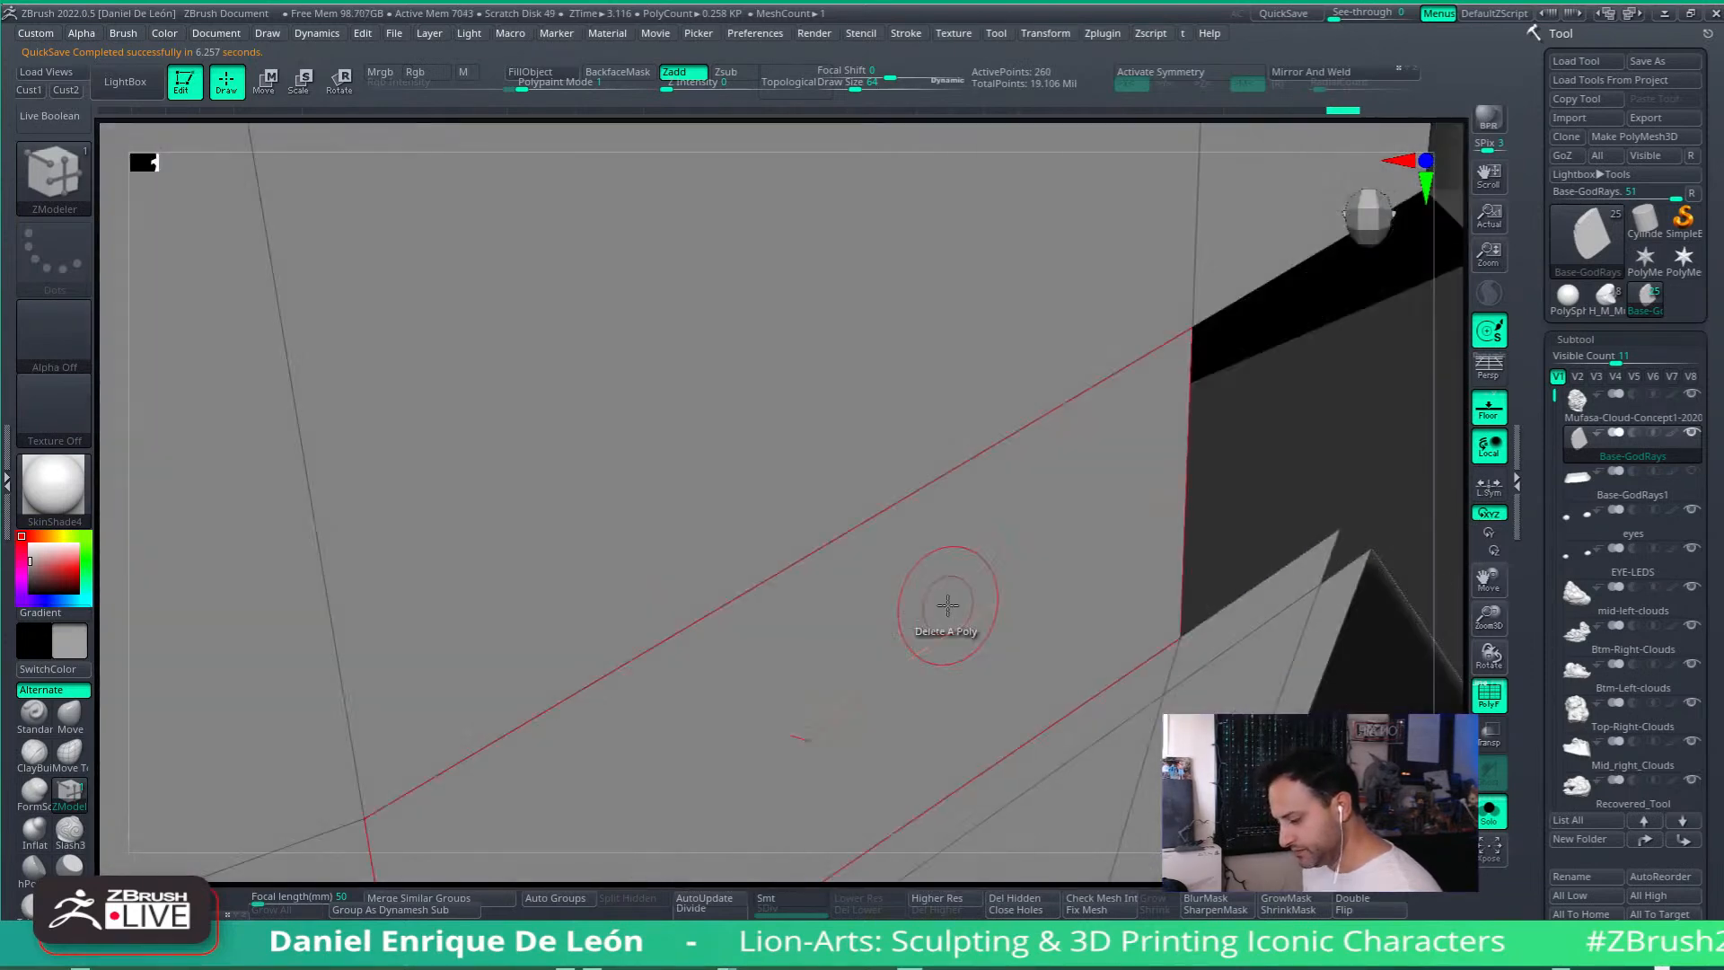
Step: Undo the edge loop, face deletion and hole closing edits around the notch's corner
{"action": "right_click_drag", "start_coordinate": [1195, 731], "coordinate": [1116, 583], "text": "alt"}
{"action": "left_click", "coordinate": [1047, 423]}
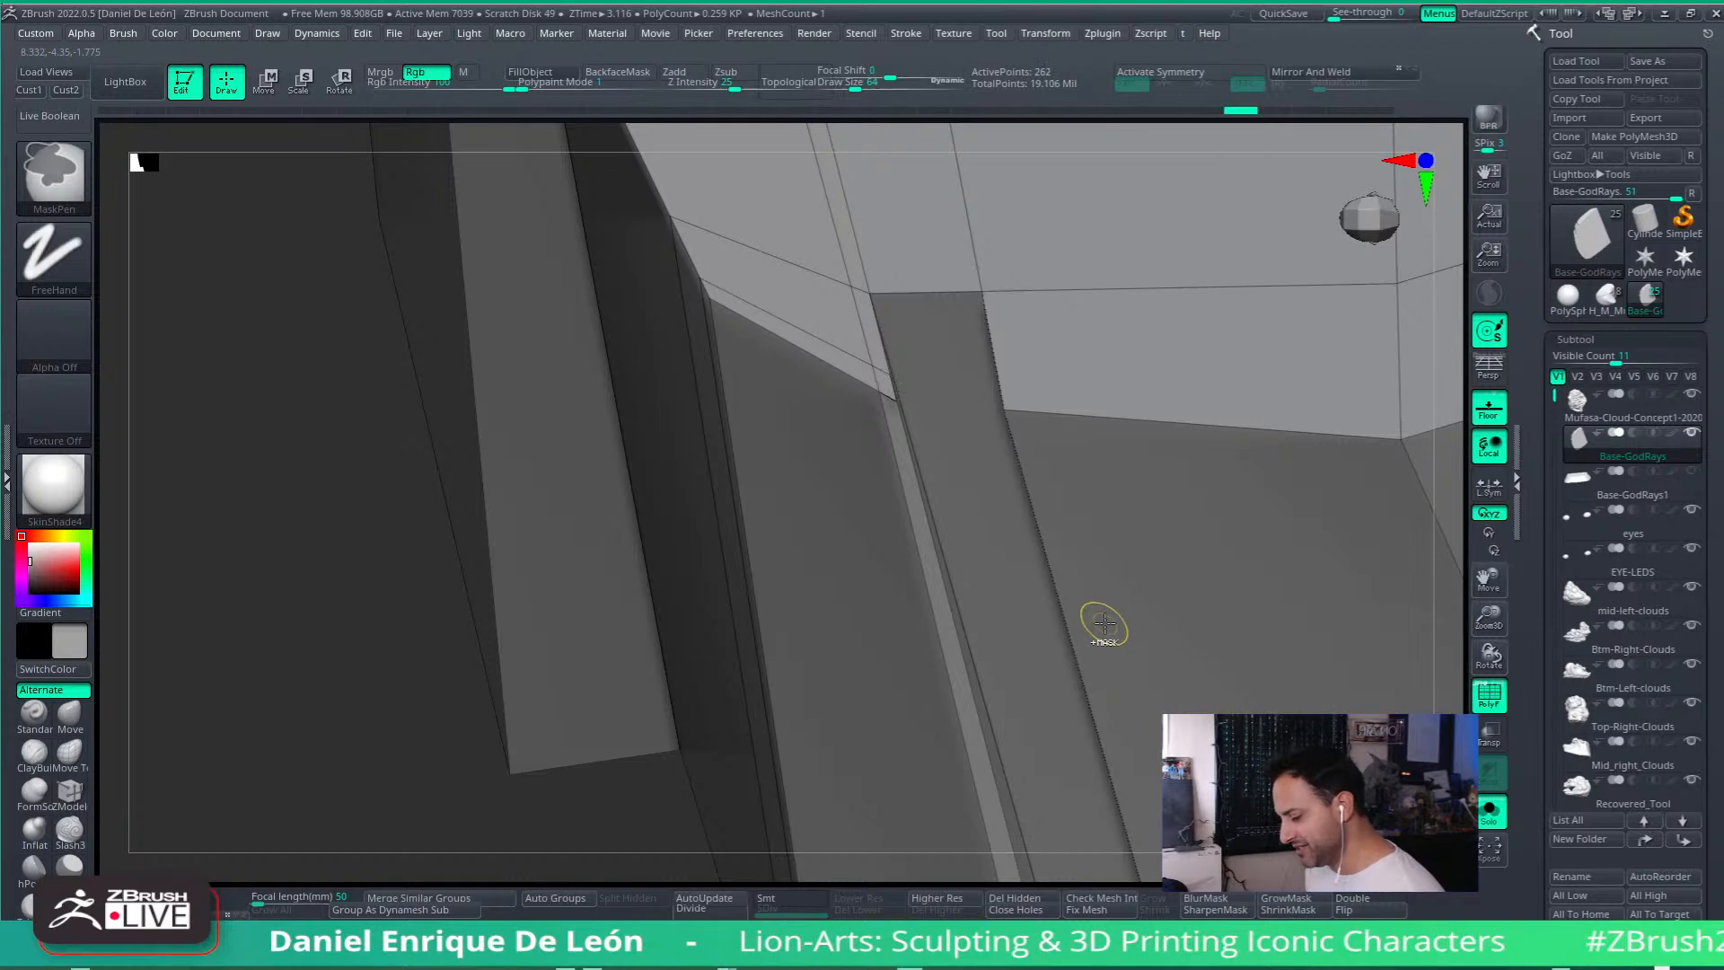
{"action": "key", "text": "ctrl+z"}
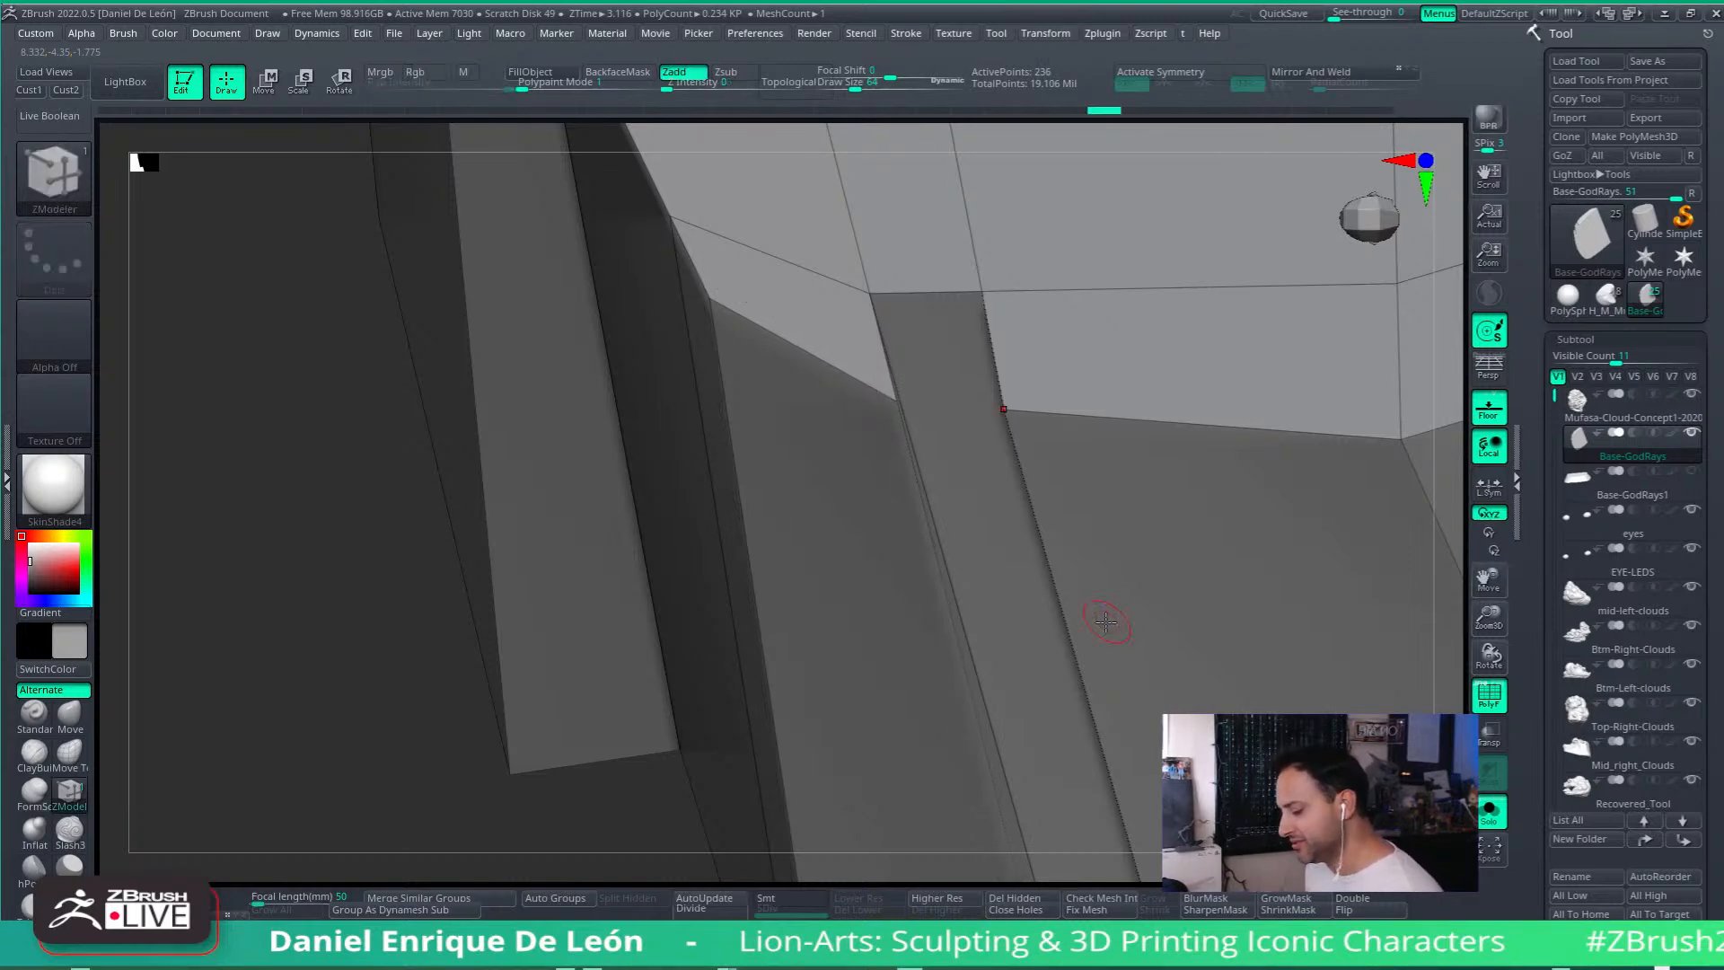
Step: Switch the edge action to Insert, try a single edge loop beside the notch's outer edge, and undo it
{"action": "right_click_drag", "start_coordinate": [959, 539], "coordinate": [939, 462]}
{"action": "key", "text": "space"}
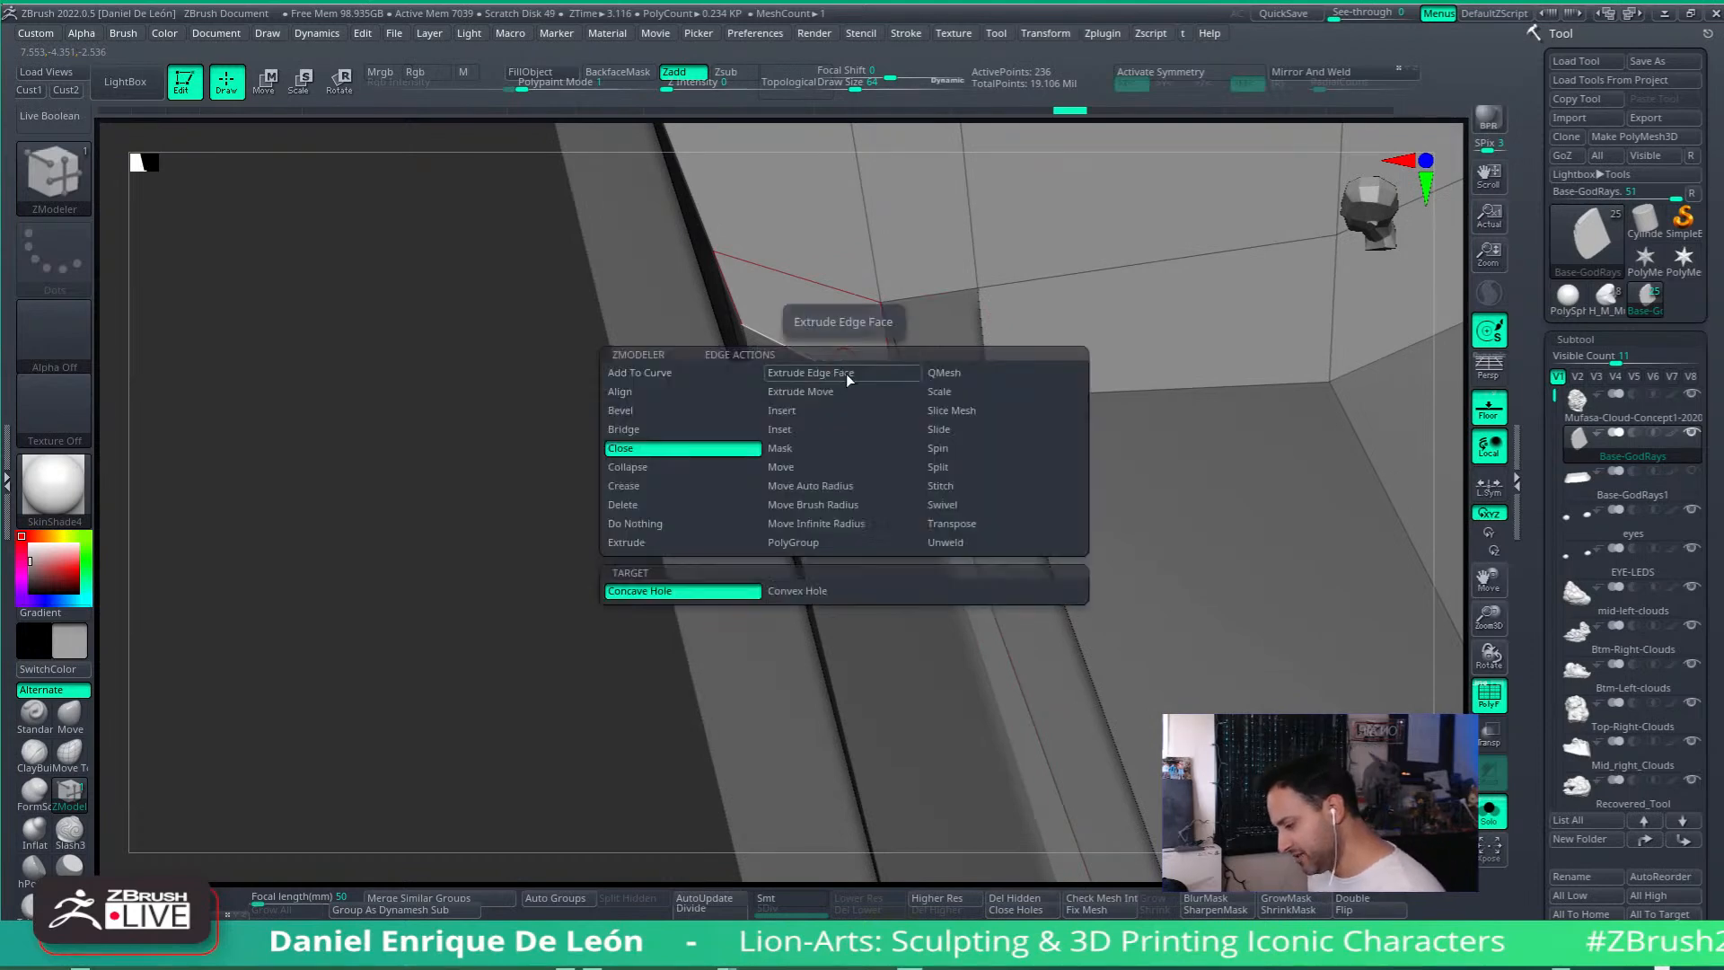
{"action": "left_click", "coordinate": [781, 410]}
{"action": "left_click", "coordinate": [844, 374]}
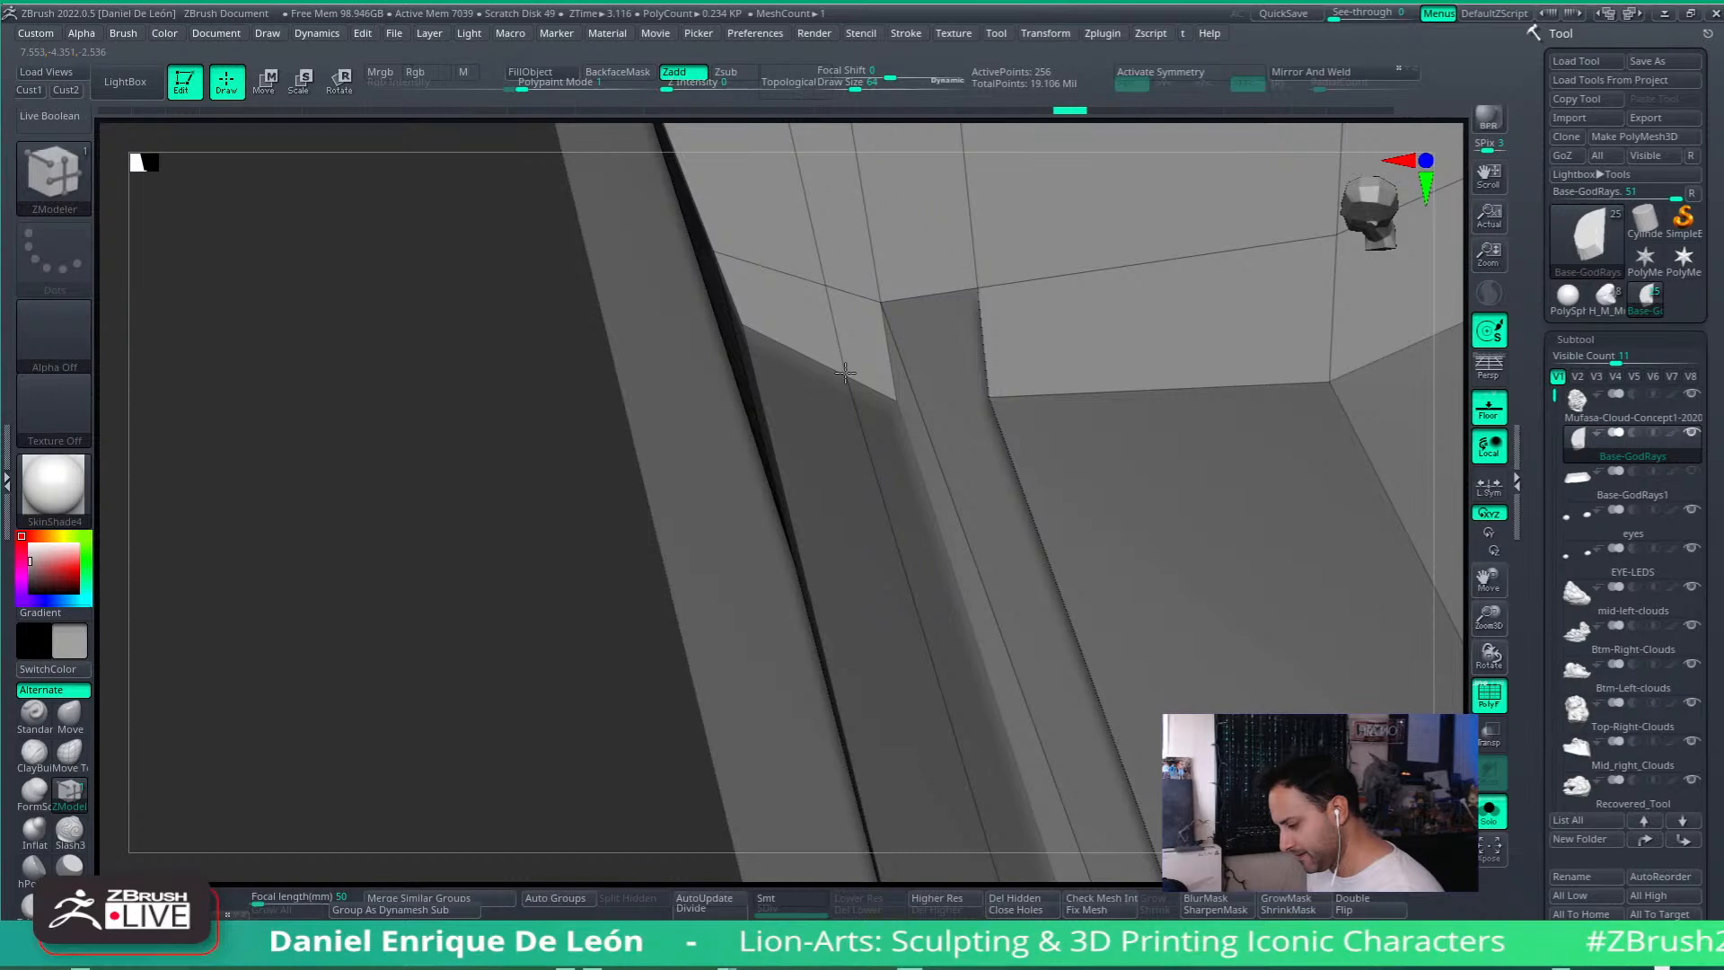
{"action": "key", "text": "ctrl+z"}
Step: Insert an edge loop again across the underside, running parallel to the notch's outer edge
{"action": "key", "text": "space"}
{"action": "mouse_move", "coordinate": [1147, 327]}
{"action": "right_mouse_down"}
{"action": "mouse_move", "coordinate": [1032, 422]}
{"action": "mouse_move", "coordinate": [1019, 385]}
{"action": "mouse_move", "coordinate": [1059, 425]}
{"action": "mouse_move", "coordinate": [1077, 408]}
{"action": "right_mouse_up"}
{"action": "mouse_move", "coordinate": [1013, 307]}
{"action": "right_mouse_down", "text": "alt"}
{"action": "mouse_move", "coordinate": [998, 589]}
{"action": "mouse_move", "coordinate": [869, 354]}
{"action": "right_mouse_up", "text": "alt"}
{"action": "left_click", "coordinate": [814, 284]}
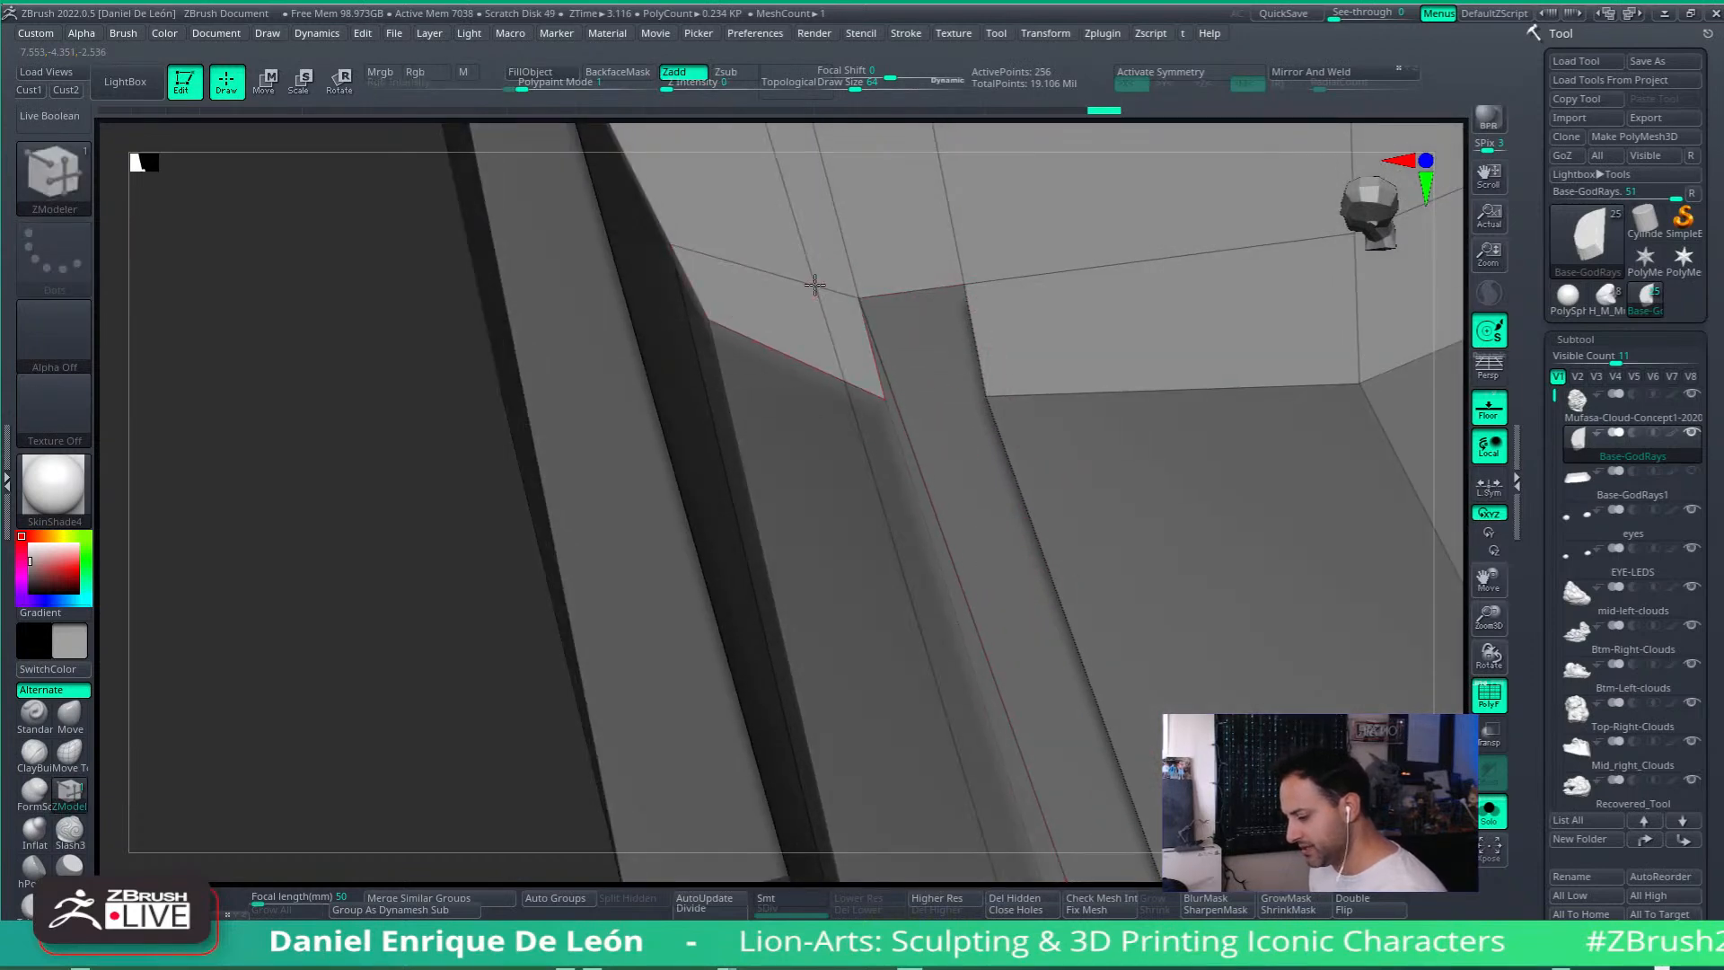
Step: Switch the edge action to Split, try it at the notch's overhanging tip, and undo the change
{"action": "right_click_drag", "start_coordinate": [1012, 512], "coordinate": [952, 526]}
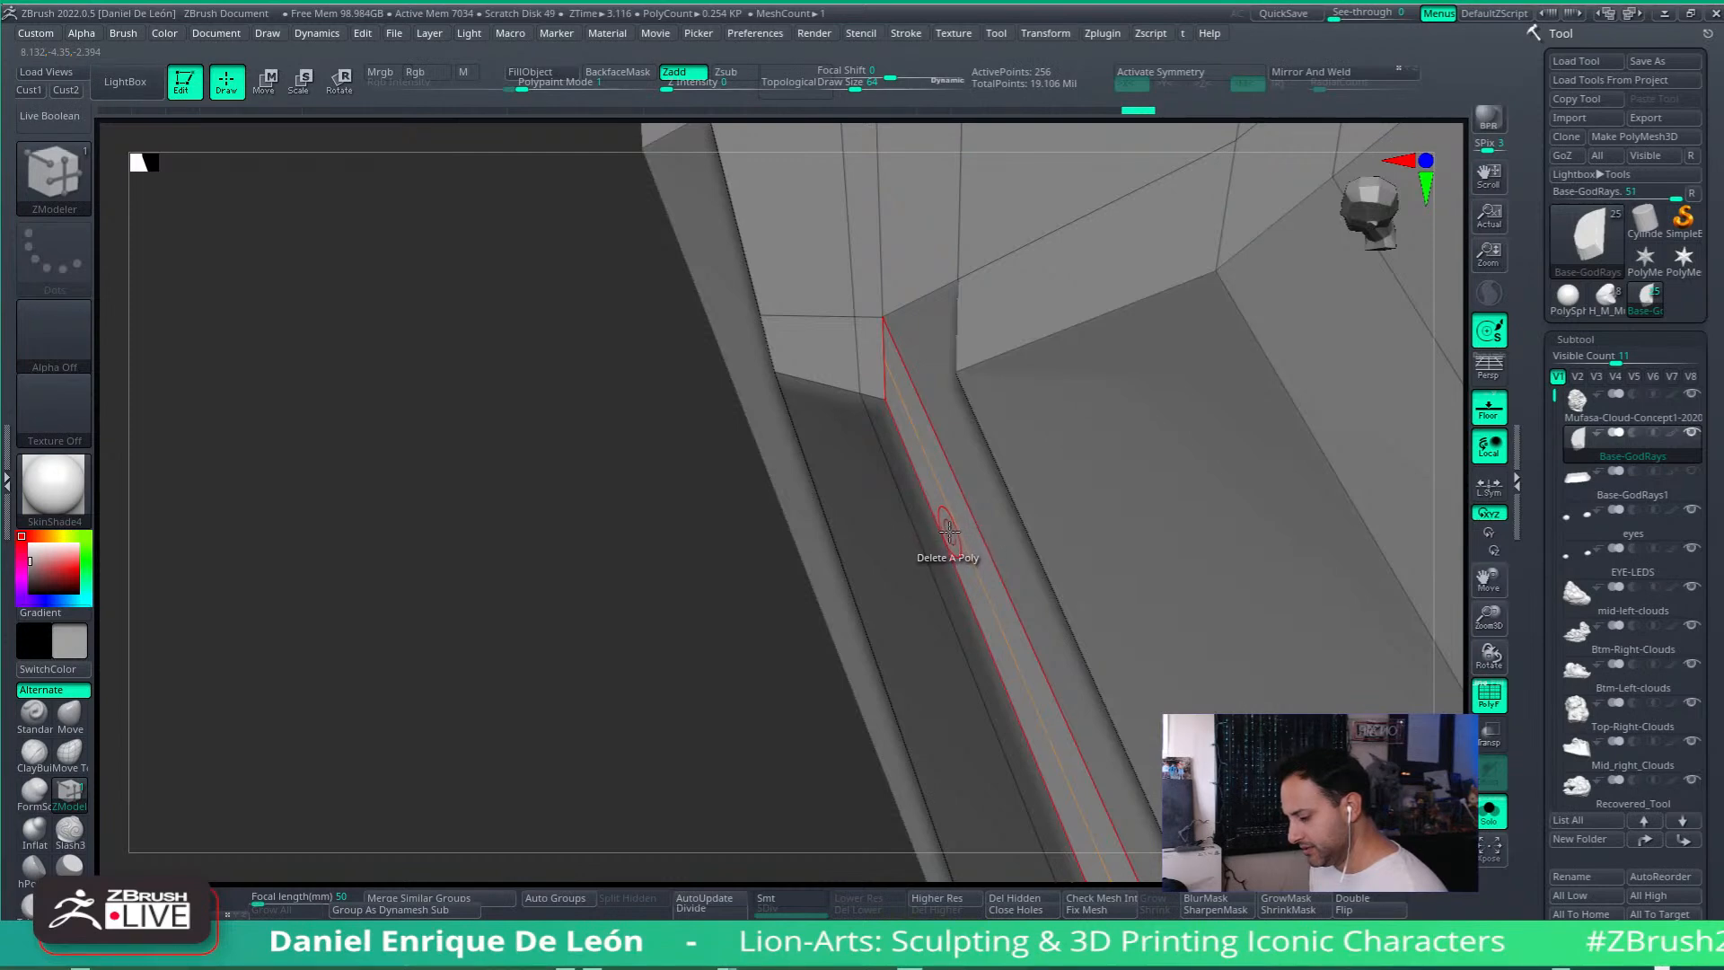
{"action": "right_click_drag", "start_coordinate": [963, 520], "coordinate": [1039, 516]}
{"action": "right_click_drag", "start_coordinate": [1175, 443], "coordinate": [1149, 490]}
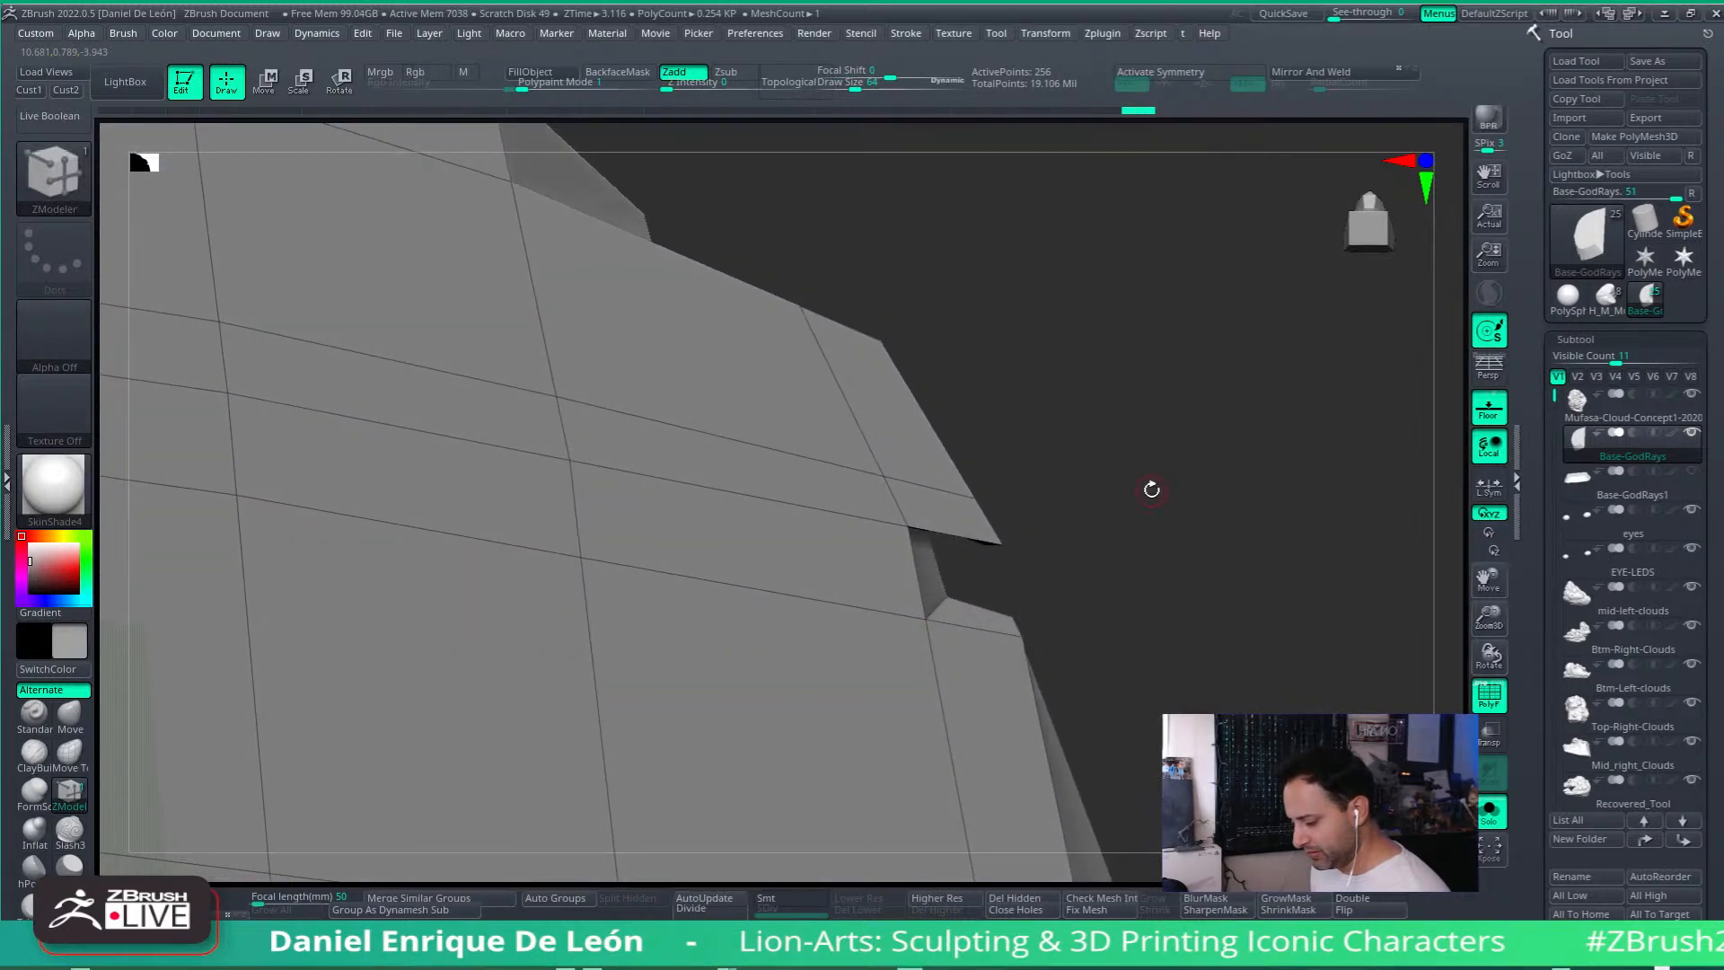
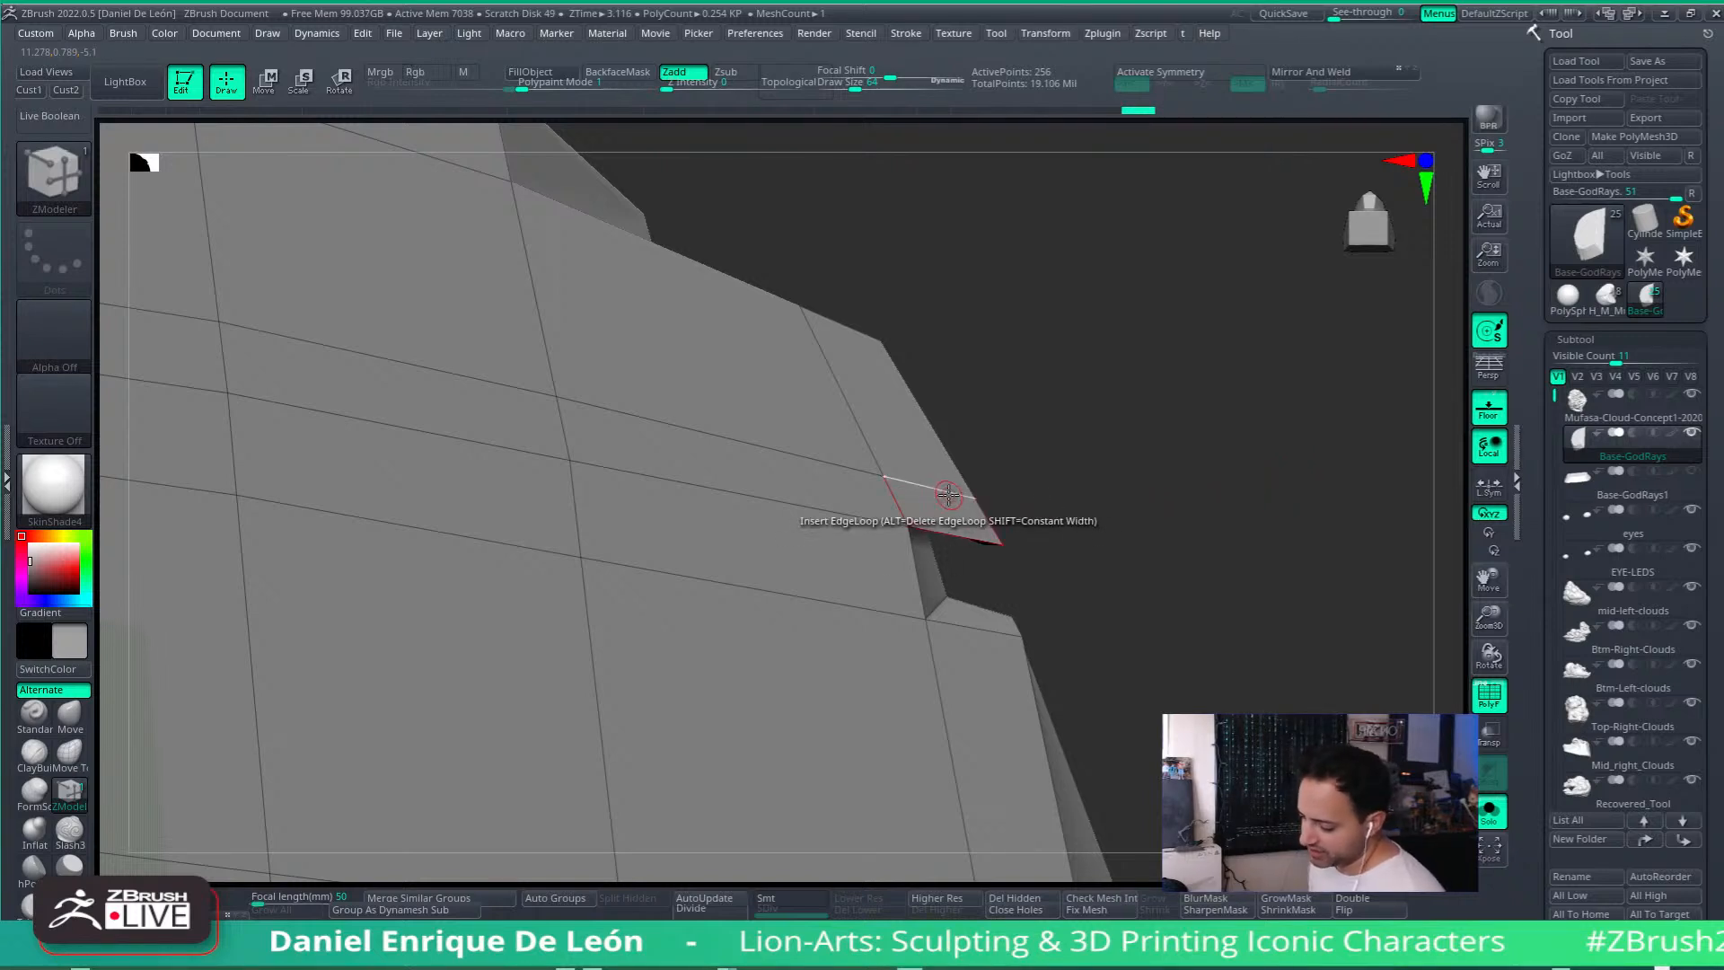
{"action": "key", "text": "space"}
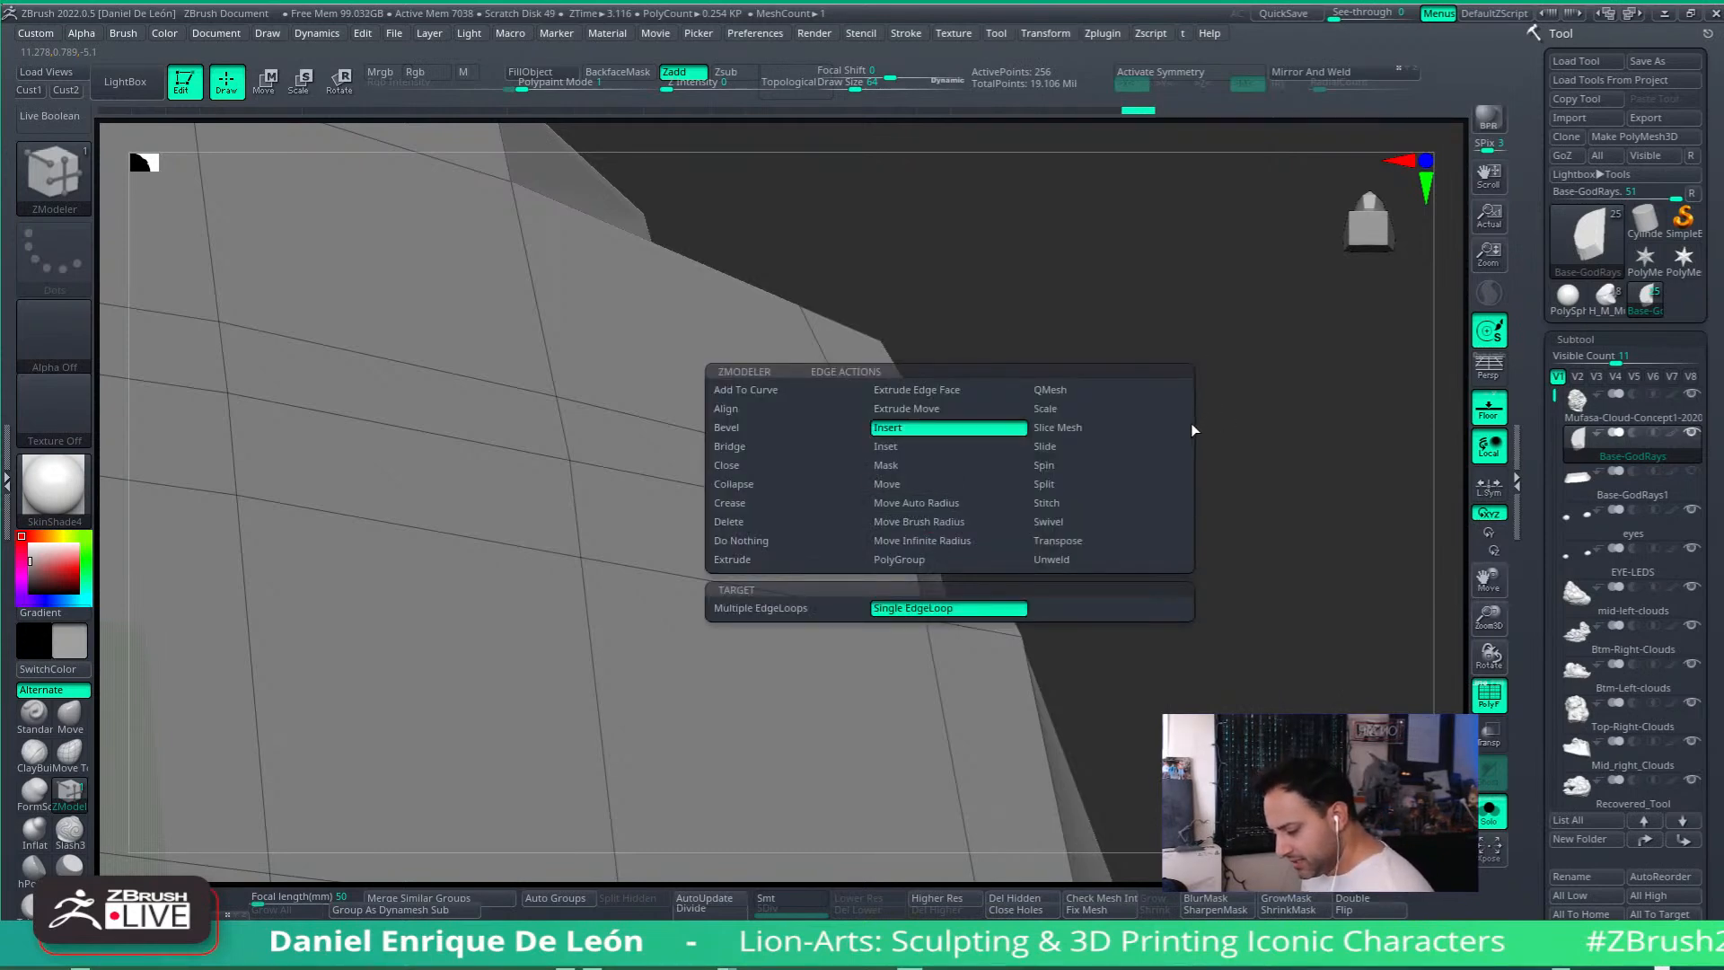
{"action": "left_click", "coordinate": [1083, 485]}
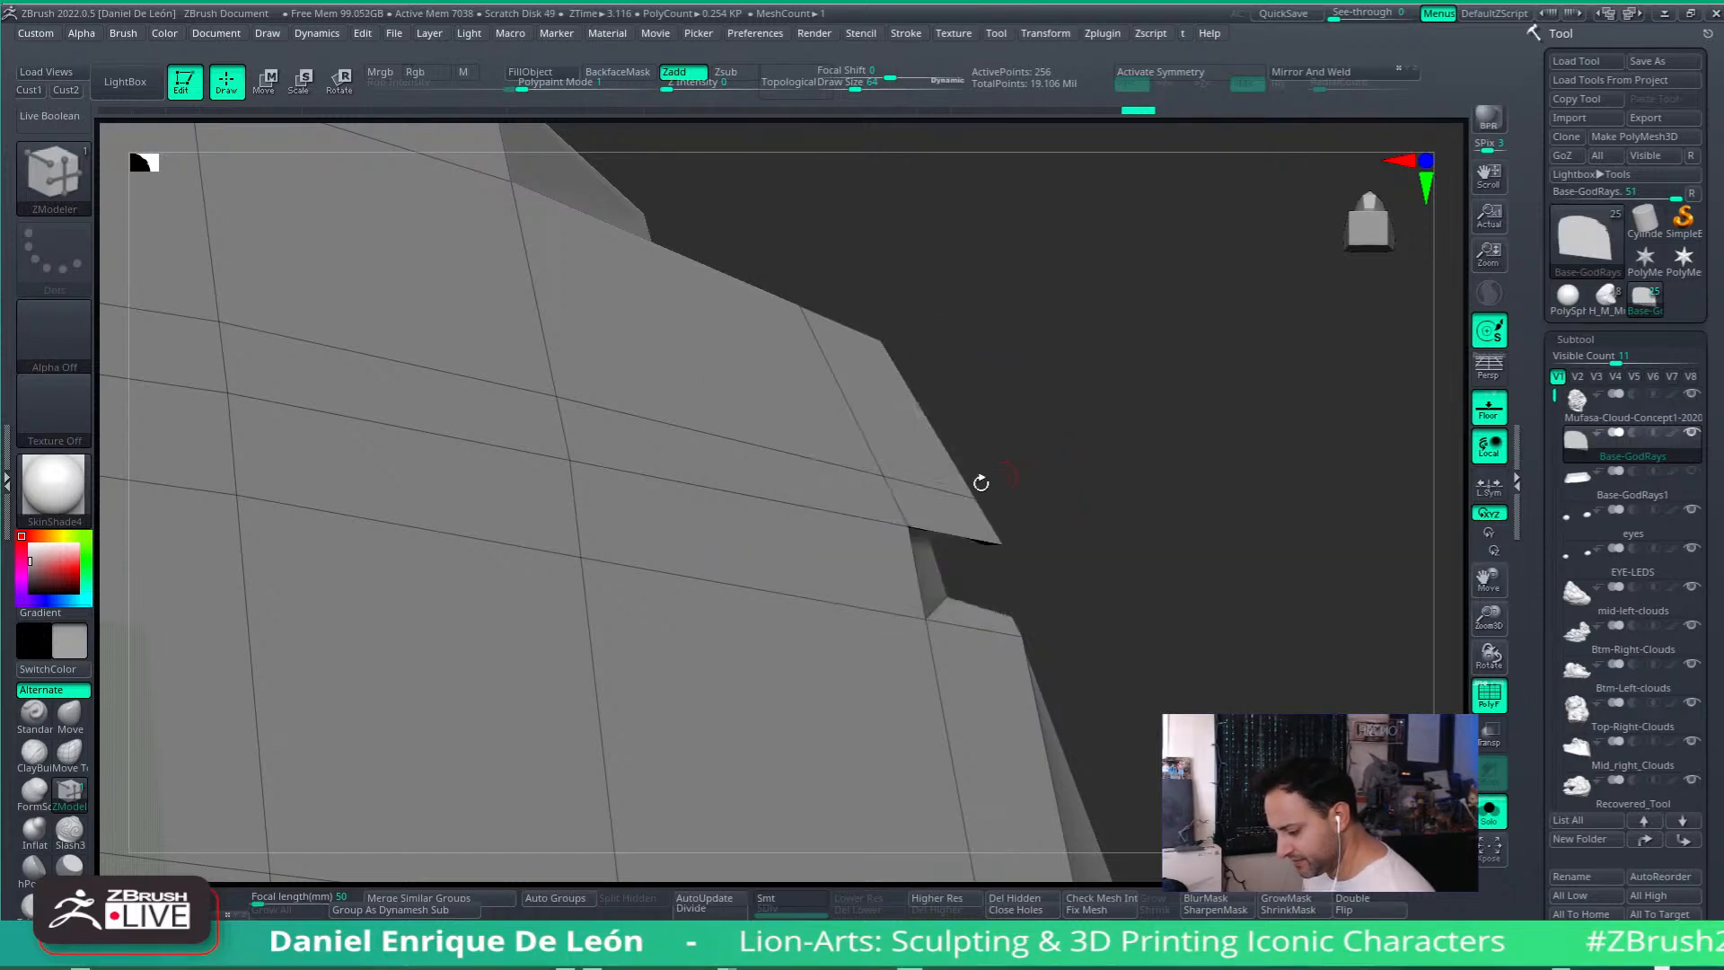
{"action": "left_click", "coordinate": [949, 513]}
{"action": "right_click_drag", "start_coordinate": [1019, 504], "coordinate": [942, 529]}
{"action": "key", "text": "ctrl+z"}
Step: Set the polygon action to Split, try splitting the small face at the notch's overhanging tip, and undo it
{"action": "right_click_drag", "start_coordinate": [1089, 500], "coordinate": [1077, 462]}
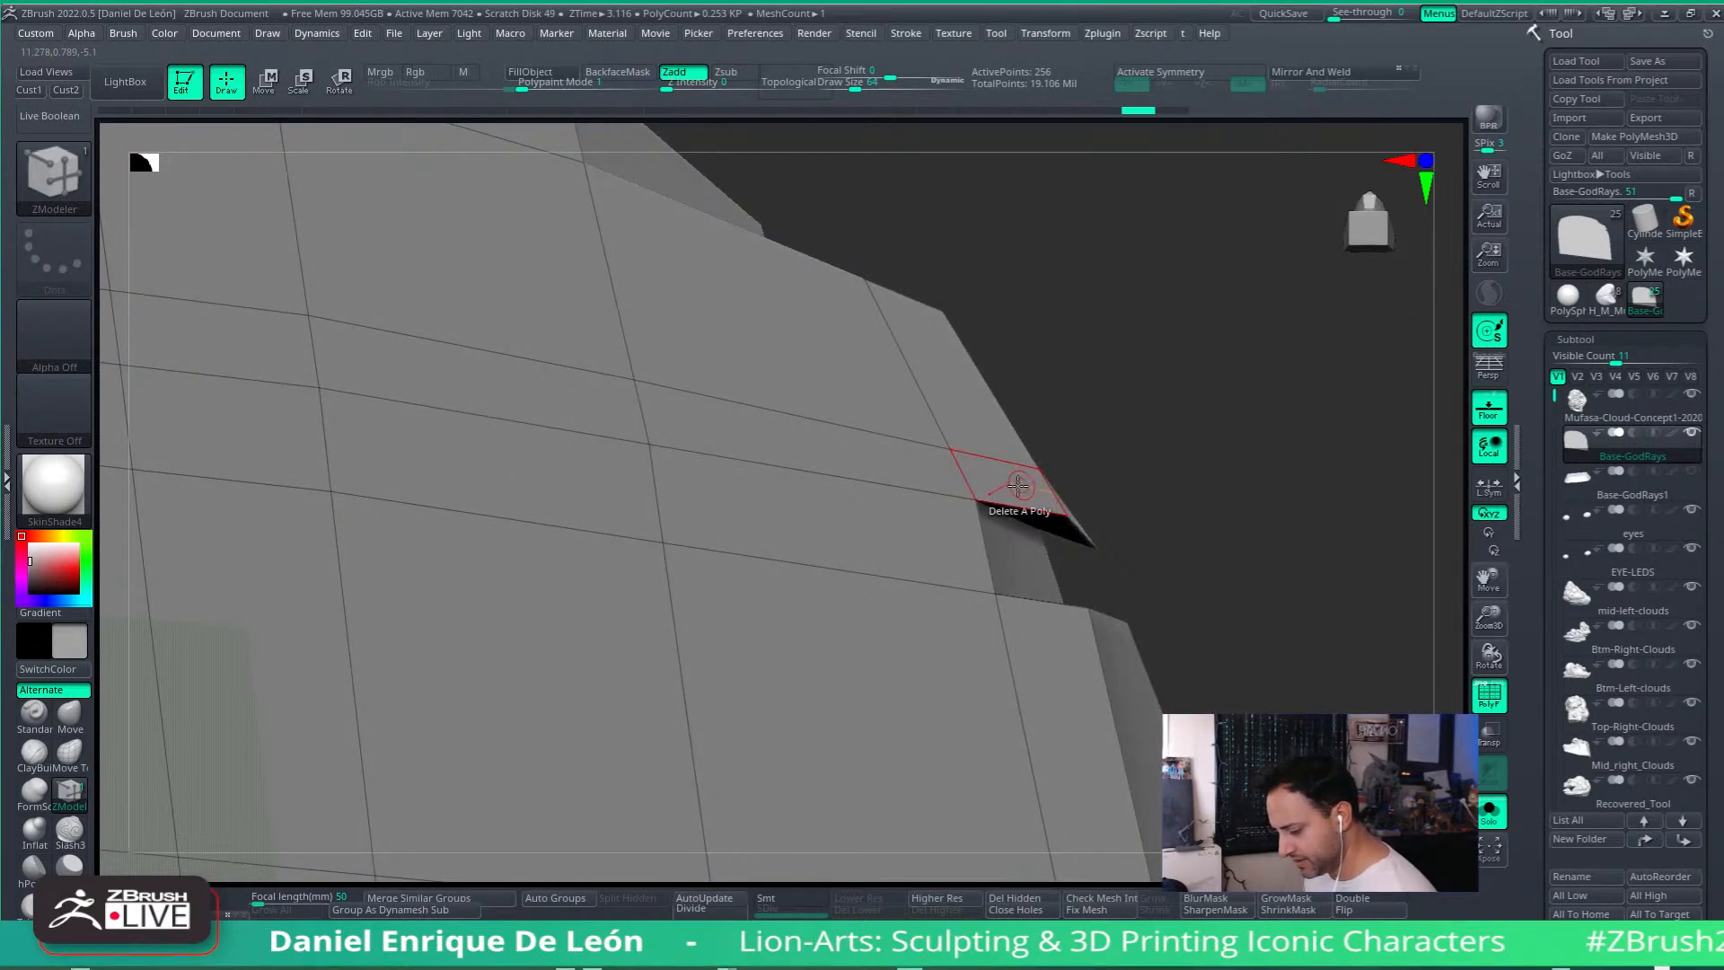
{"action": "key", "text": "space"}
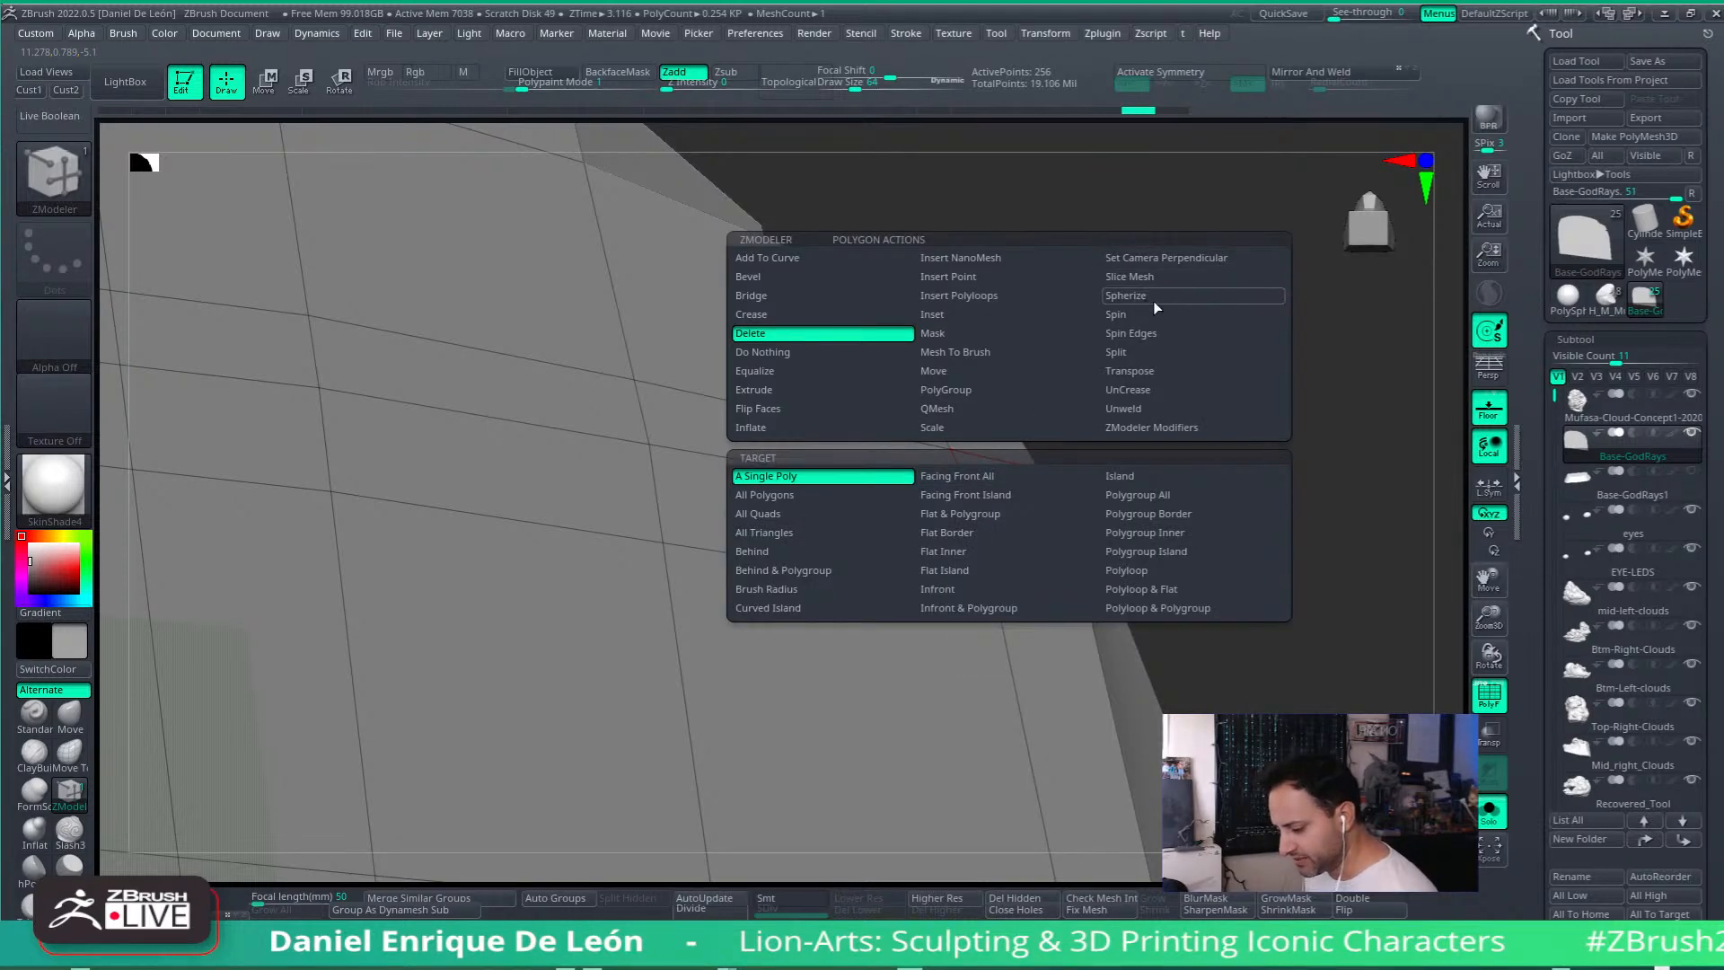
{"action": "left_click", "coordinate": [1167, 352]}
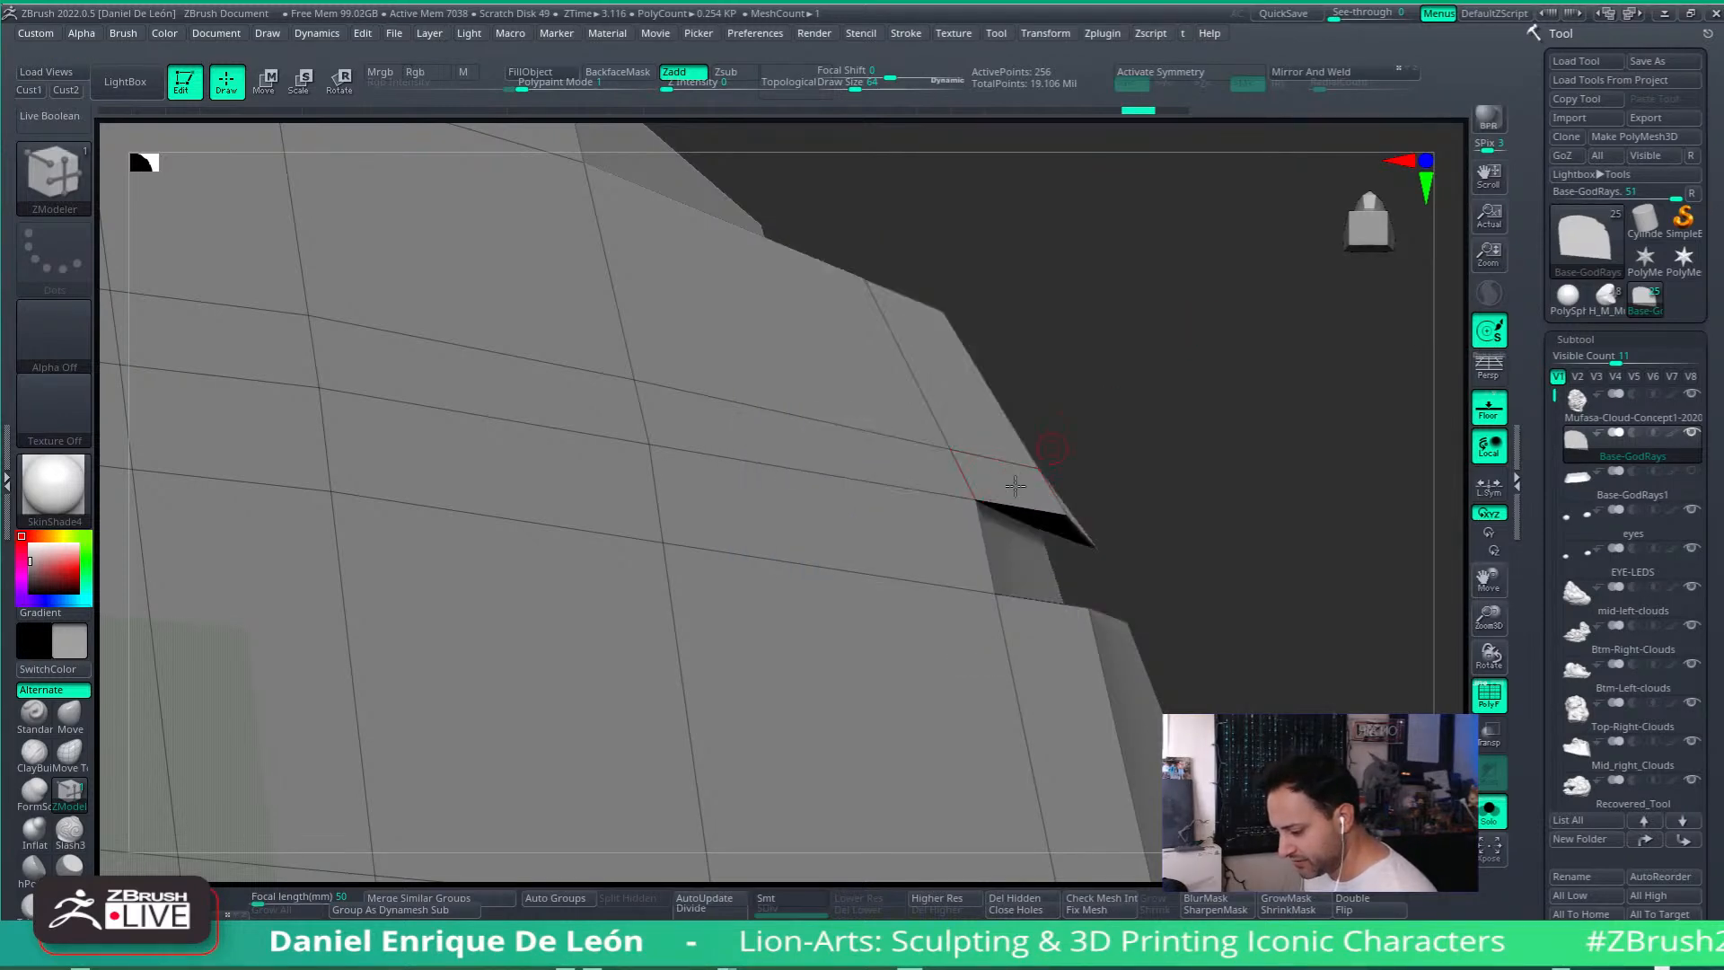
{"action": "right_click_drag", "start_coordinate": [1109, 458], "coordinate": [999, 510]}
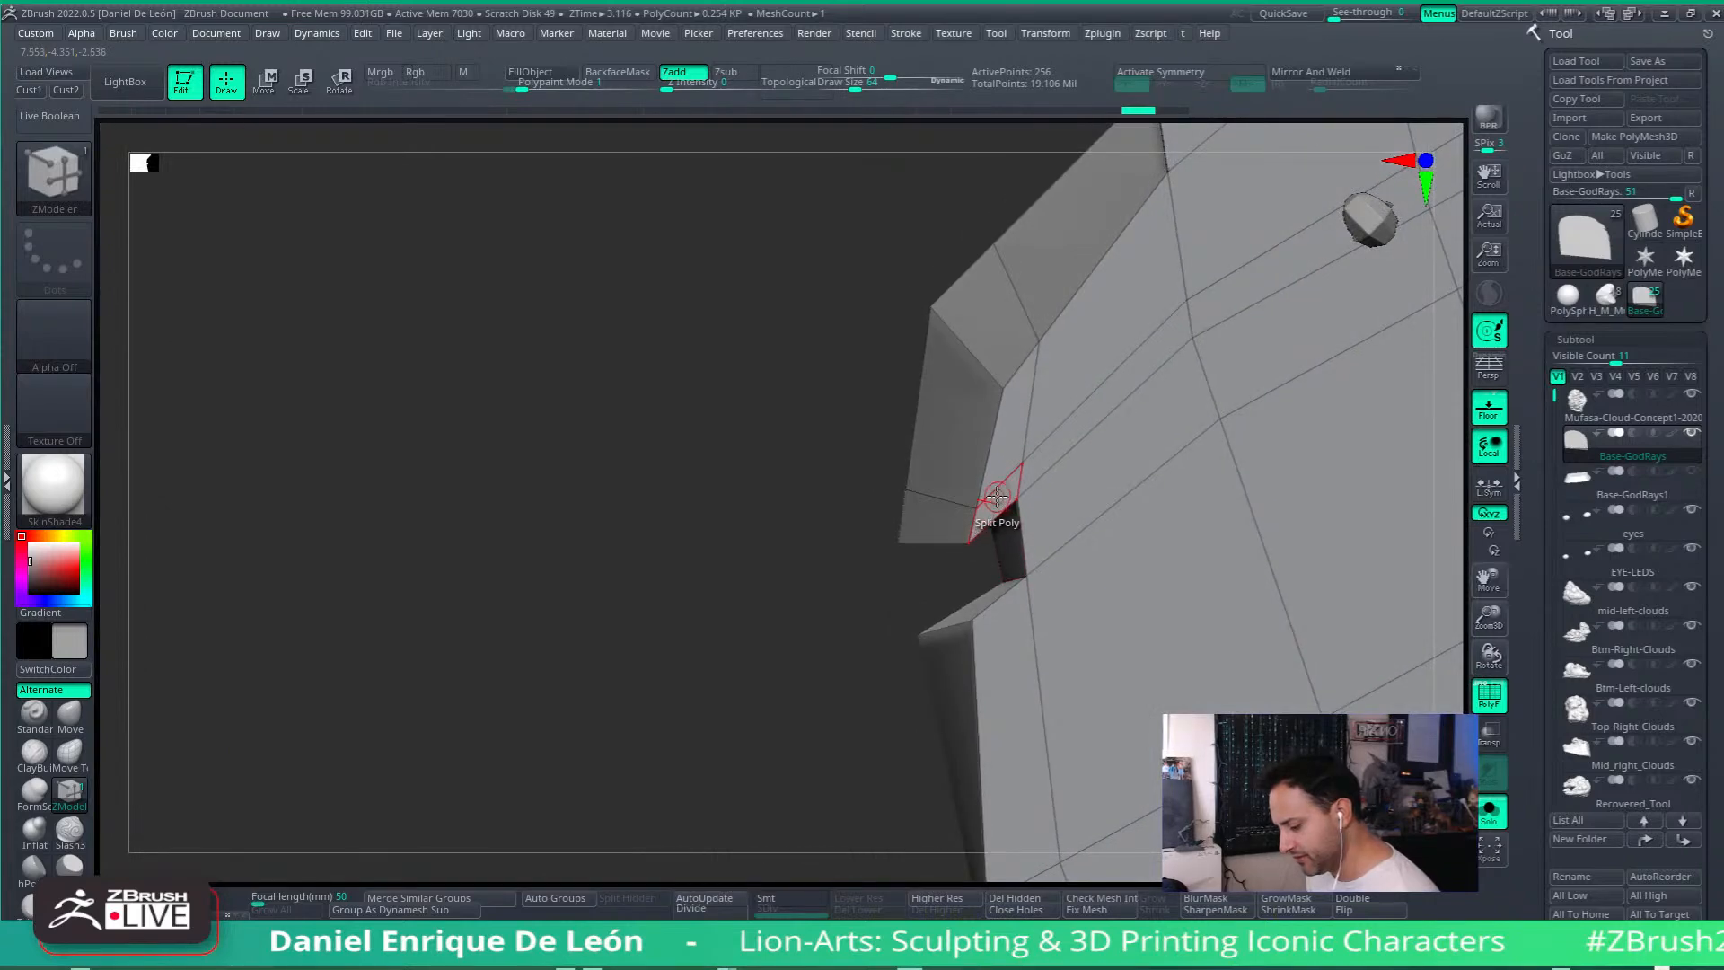
{"action": "left_click", "coordinate": [992, 505]}
{"action": "right_click_drag", "start_coordinate": [988, 500], "coordinate": [1019, 549]}
{"action": "key", "text": "ctrl+z"}
Step: Switch the polygon action to QMesh and push in the overhanging tip's narrow face to remove the strip above the notch
{"action": "key", "text": "space"}
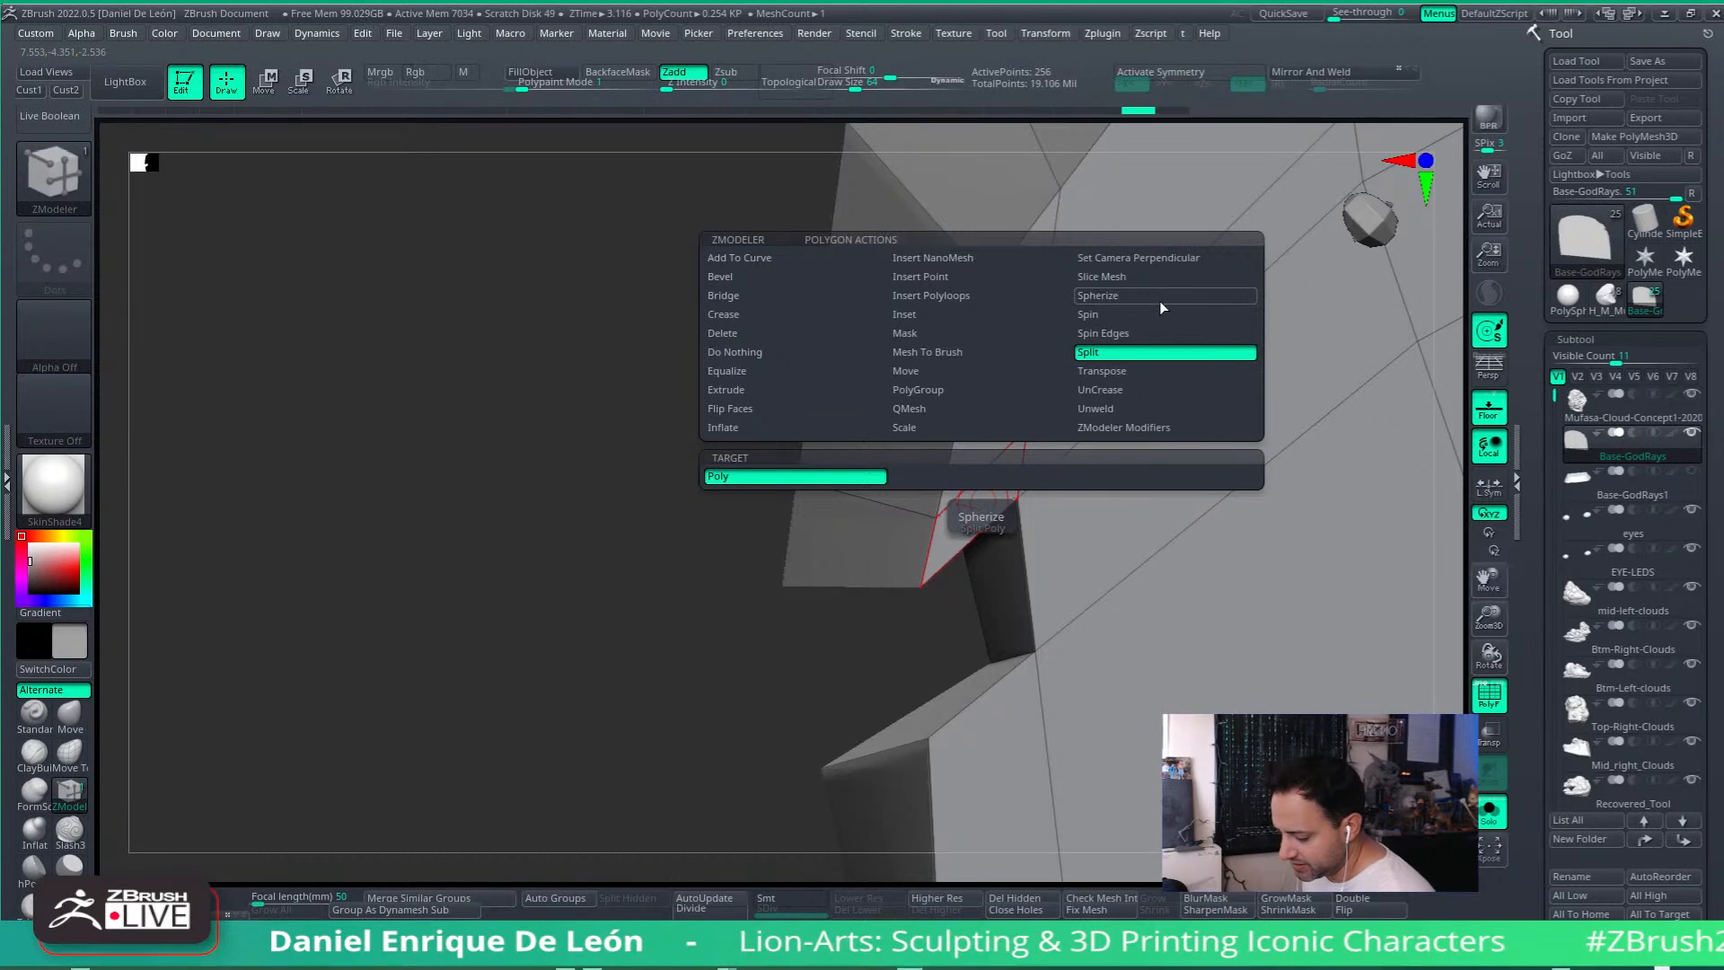
{"action": "right_click_drag", "start_coordinate": [982, 519], "coordinate": [1026, 437]}
{"action": "key", "text": "space"}
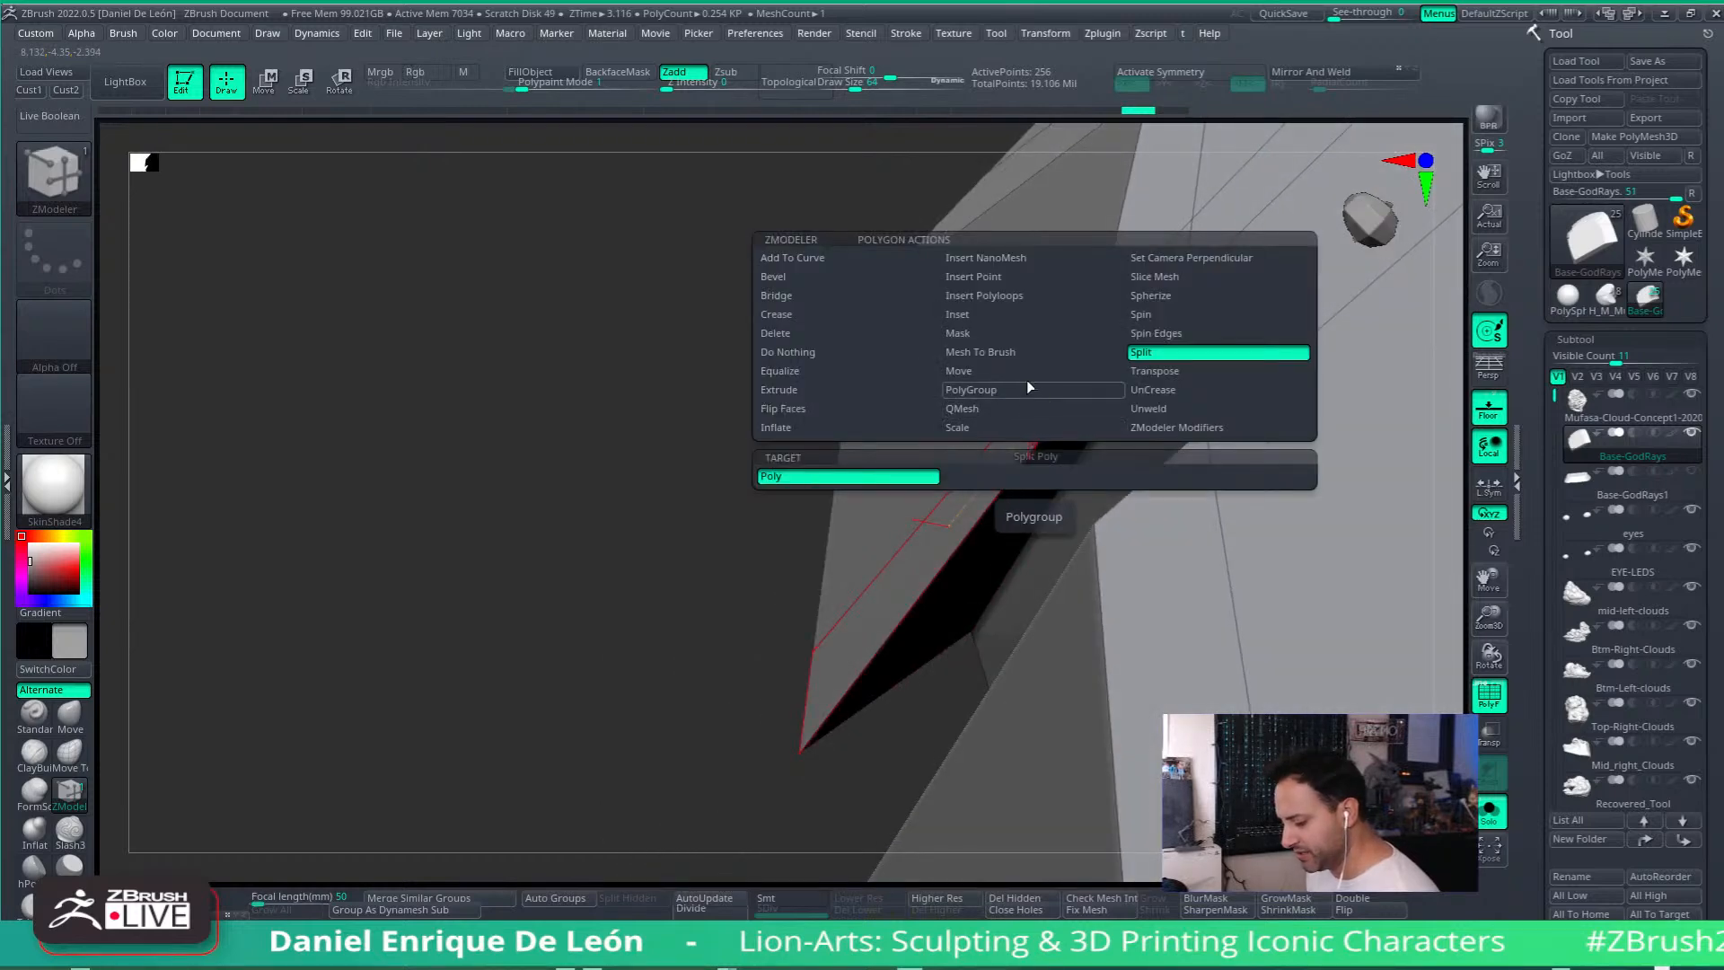
{"action": "left_click", "coordinate": [1014, 410]}
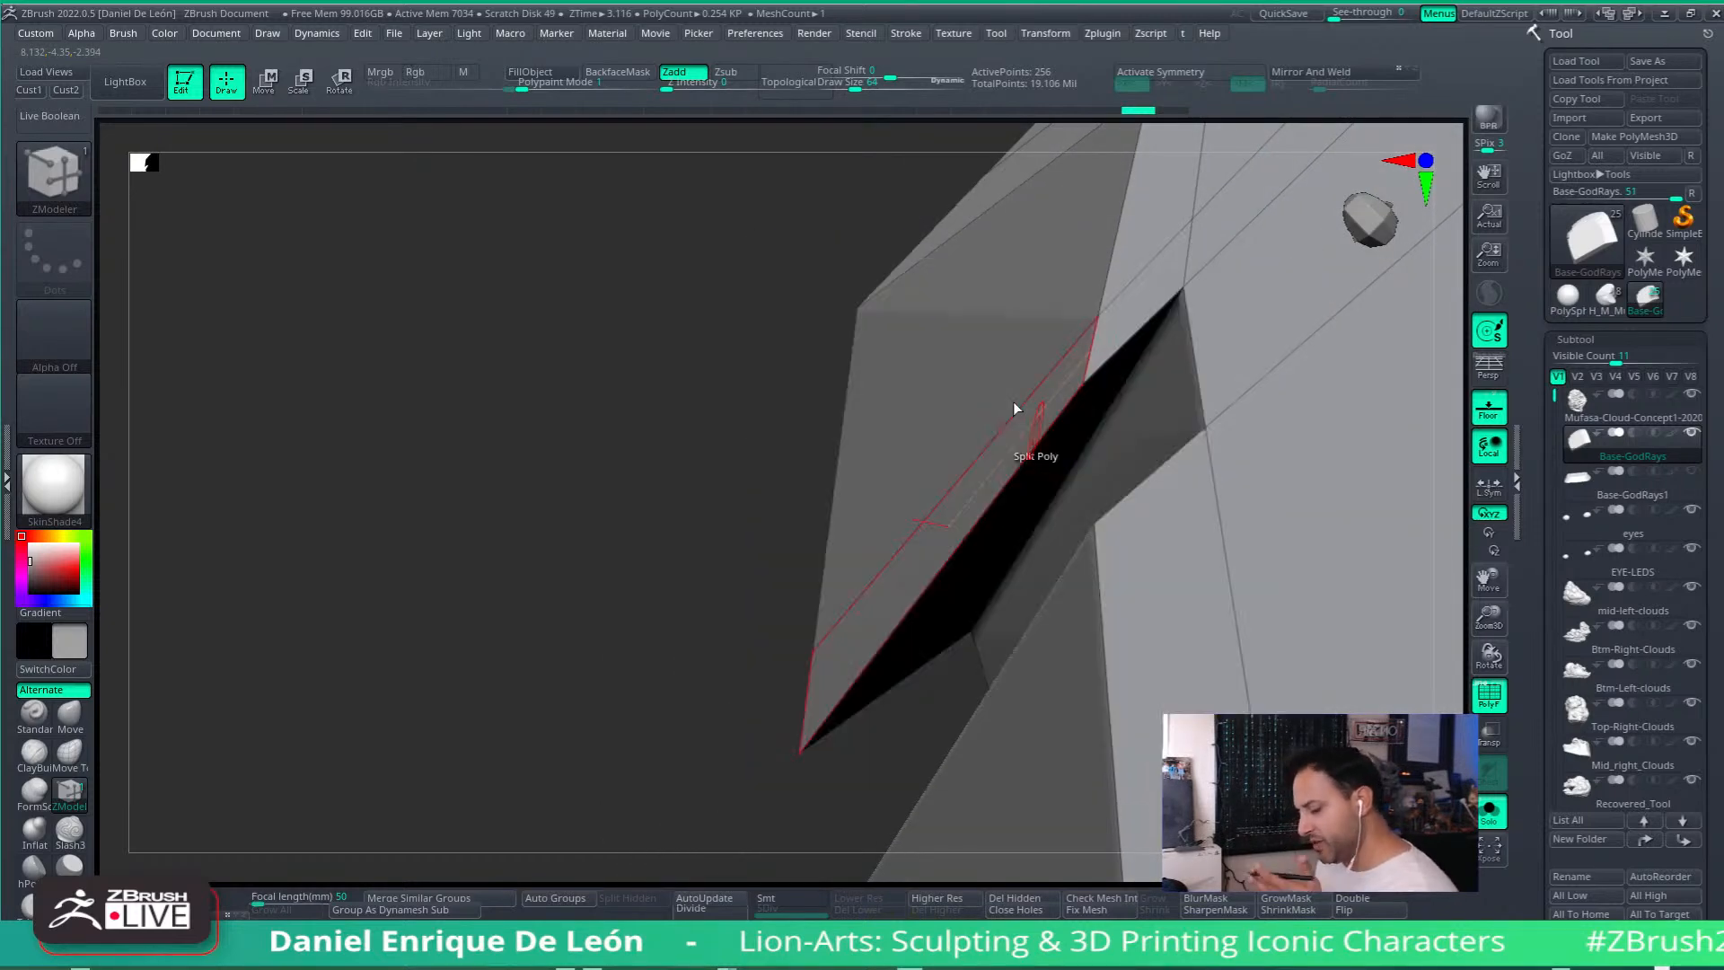
{"action": "left_click_drag", "start_coordinate": [1012, 401], "coordinate": [1100, 395]}
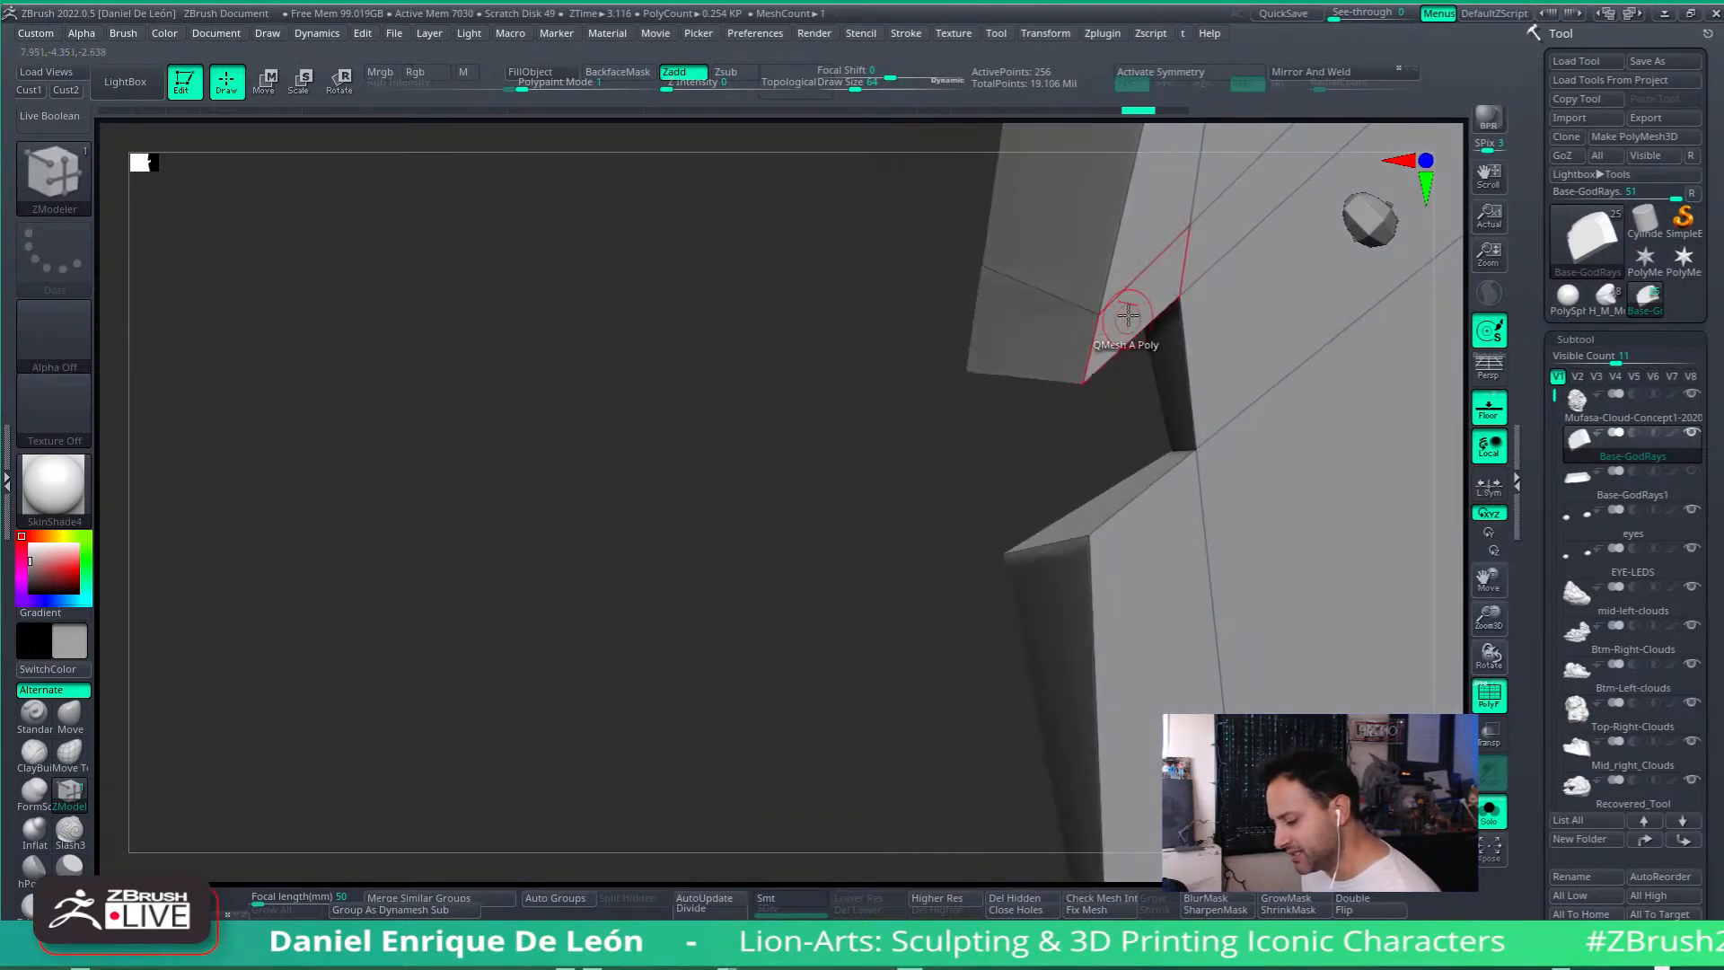
{"action": "left_click", "coordinate": [1070, 368]}
{"action": "left_click", "coordinate": [1086, 343]}
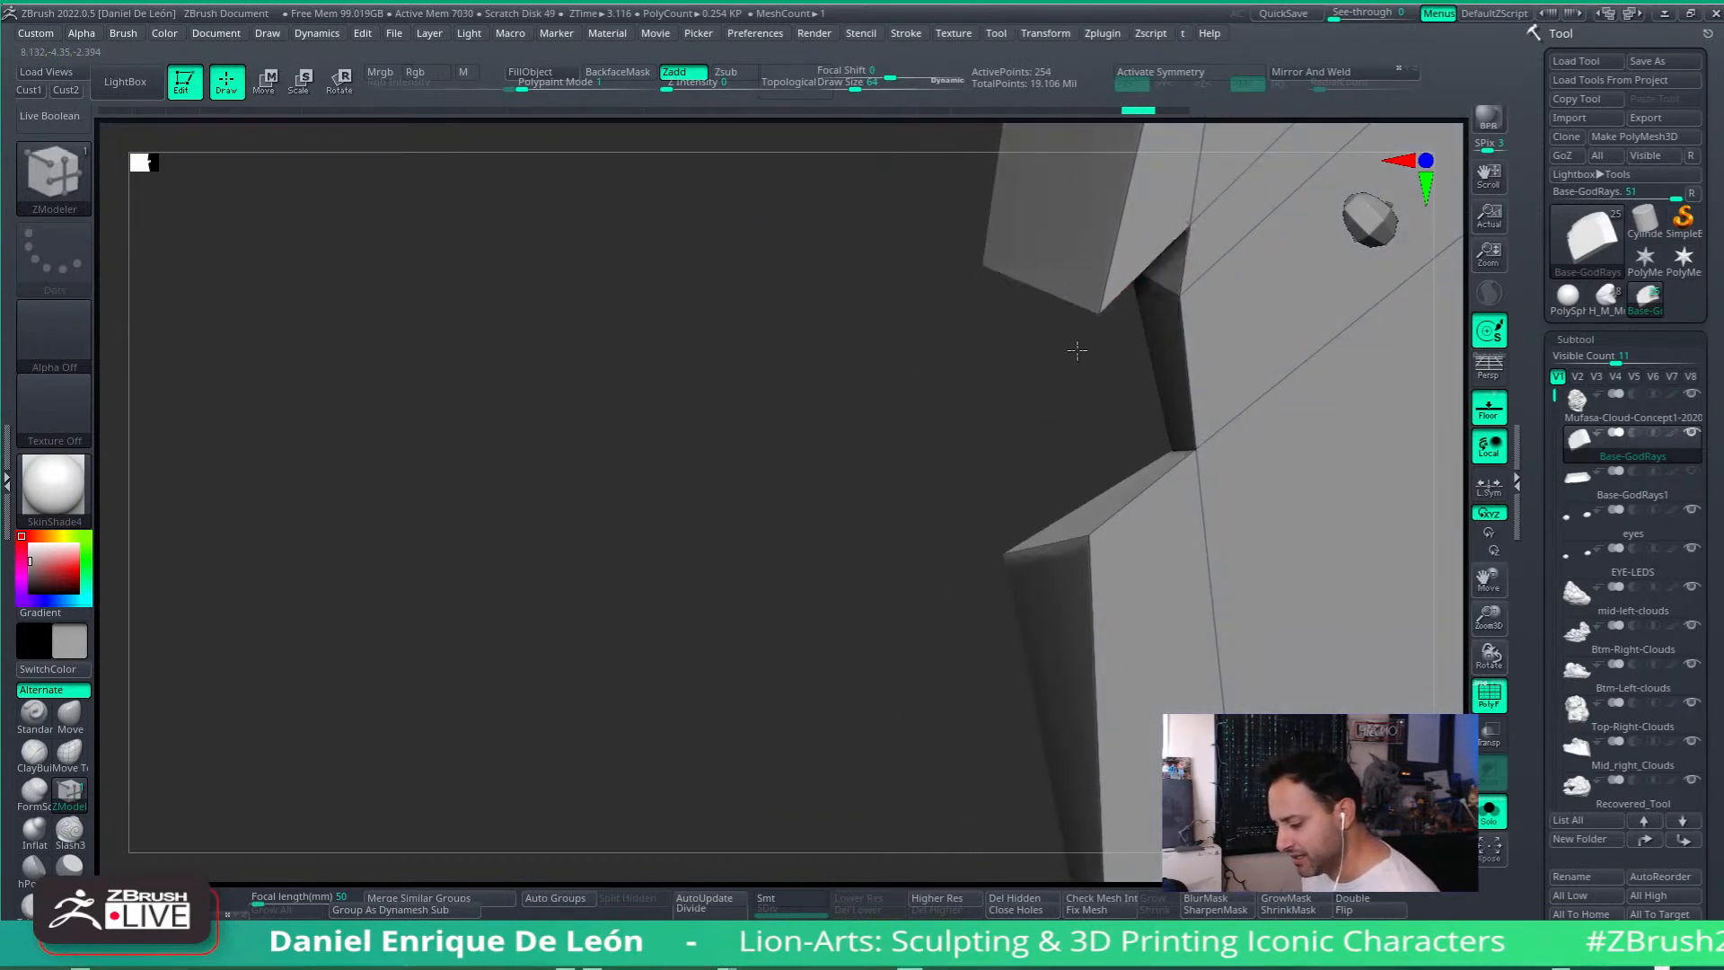
Step: Activate the Move gizmo, isolate the notch's outer corner vertex with the rest masked, and reset the gizmo's orientation
{"action": "right_click_drag", "start_coordinate": [1149, 281], "coordinate": [996, 350]}
{"action": "key", "text": "b"}
{"action": "key", "text": "z"}
{"action": "key", "text": "m"}
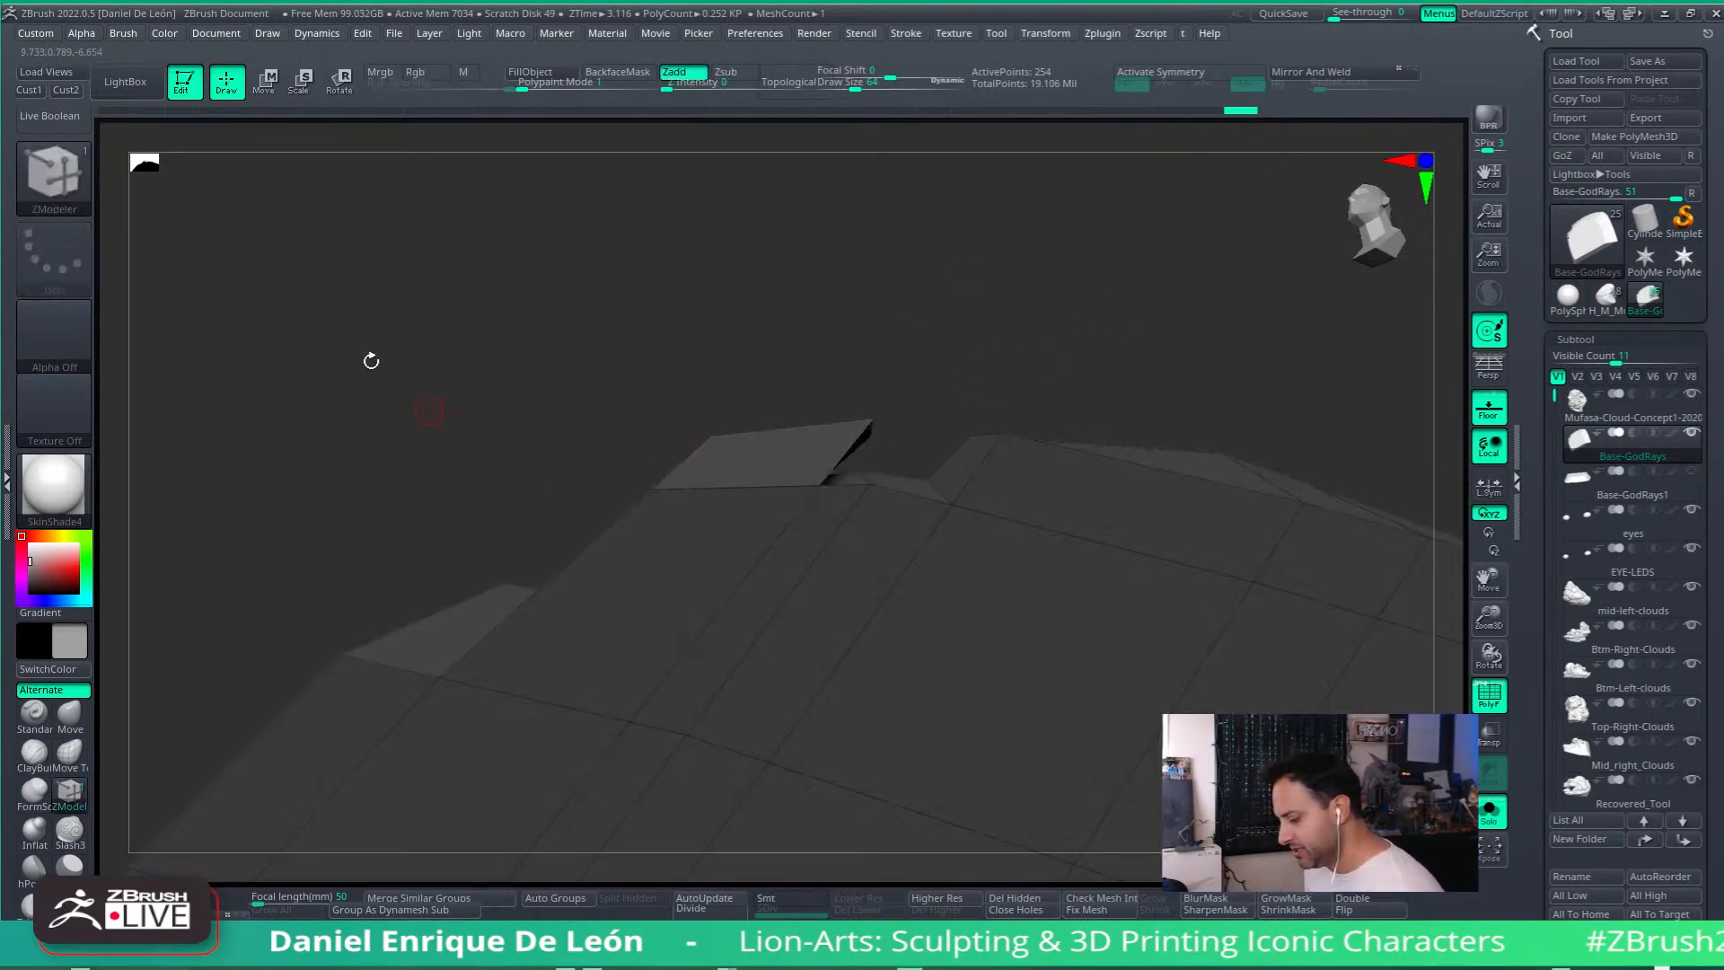
{"action": "left_click", "coordinate": [266, 90]}
{"action": "left_click", "coordinate": [871, 419]}
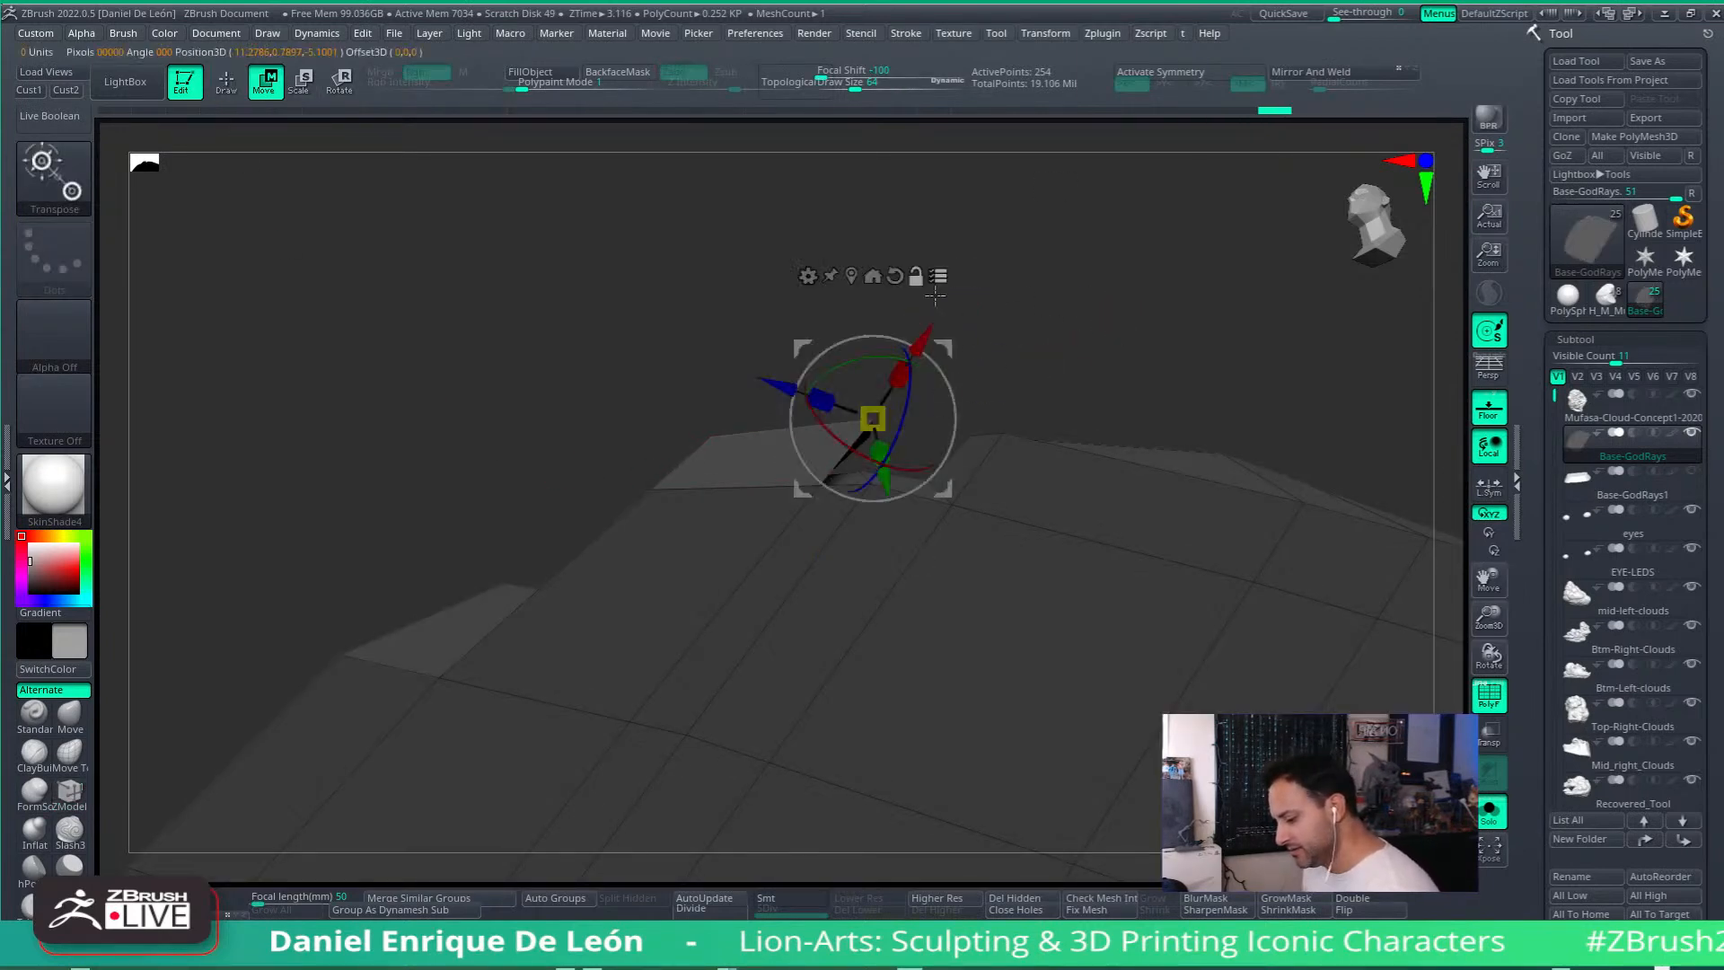
{"action": "left_click", "coordinate": [894, 277], "text": "alt"}
Step: Move the unmasked corner vertex along the gizmo's X axis beside the notch
{"action": "left_click_drag", "start_coordinate": [954, 304], "coordinate": [1045, 474]}
{"action": "left_click_drag", "start_coordinate": [1028, 540], "coordinate": [1024, 762], "text": "alt"}
{"action": "left_click_drag", "start_coordinate": [935, 590], "coordinate": [1134, 468], "text": "alt"}
{"action": "left_click_drag", "start_coordinate": [1187, 296], "coordinate": [1188, 555]}
{"action": "left_click_drag", "start_coordinate": [1093, 618], "coordinate": [1082, 670], "text": "alt"}
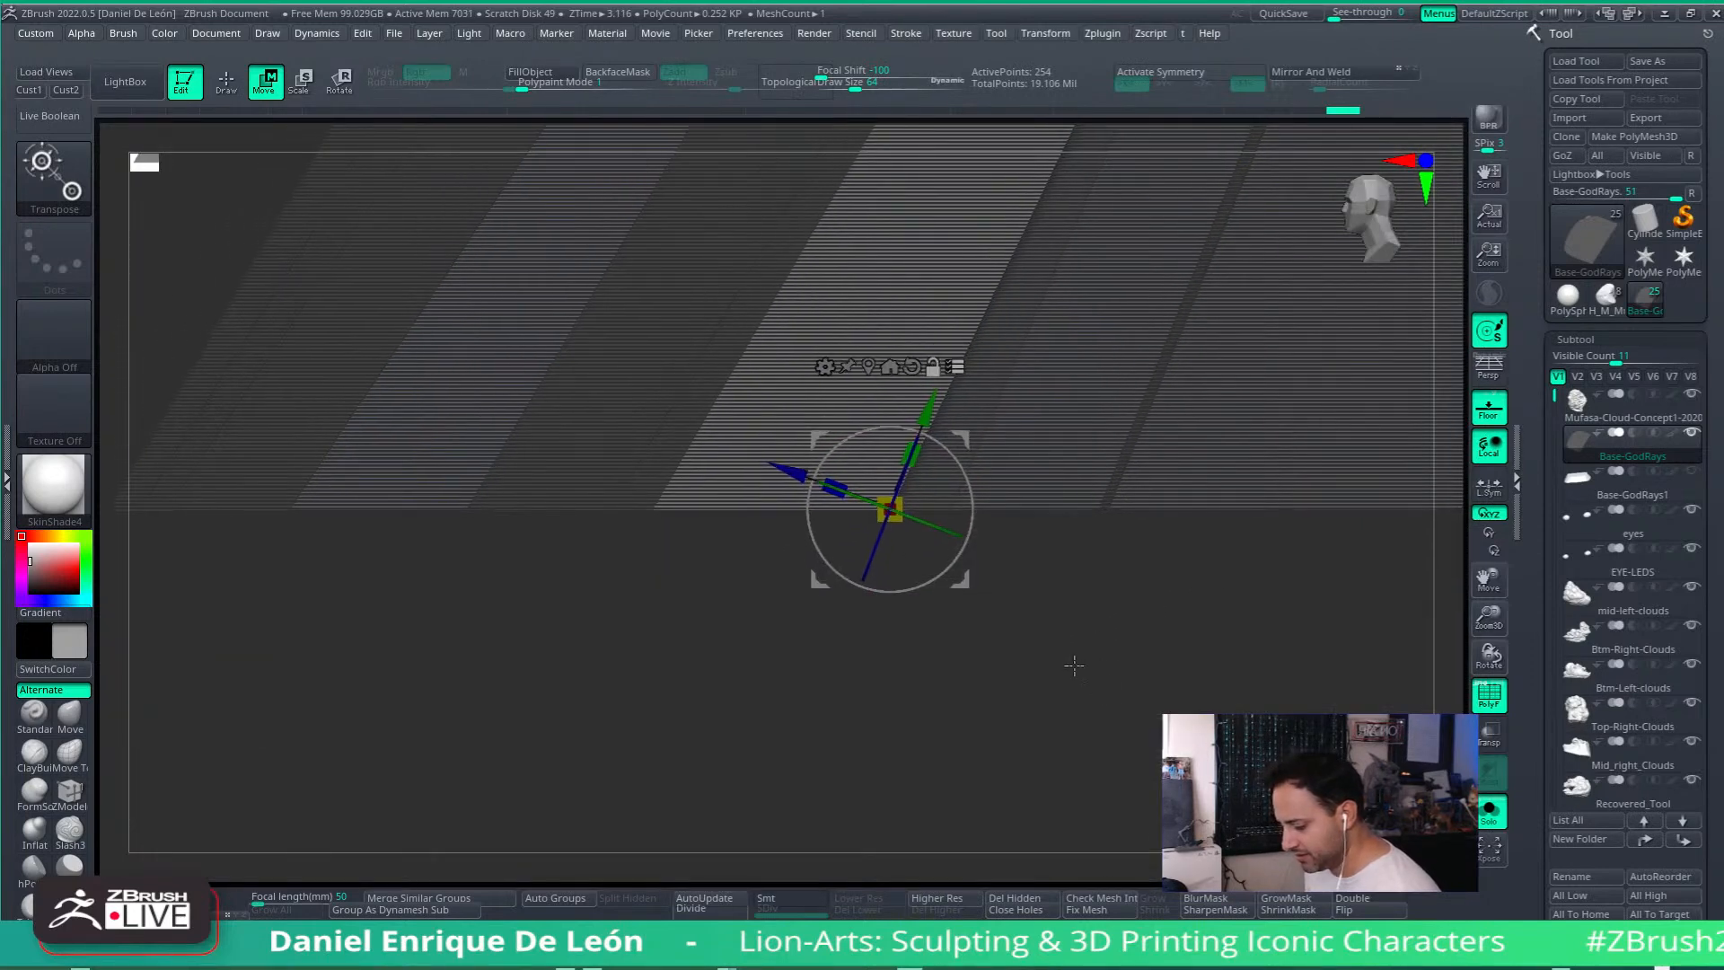
{"action": "left_click_drag", "start_coordinate": [970, 548], "coordinate": [1210, 563]}
{"action": "left_click_drag", "start_coordinate": [1158, 503], "coordinate": [1123, 354]}
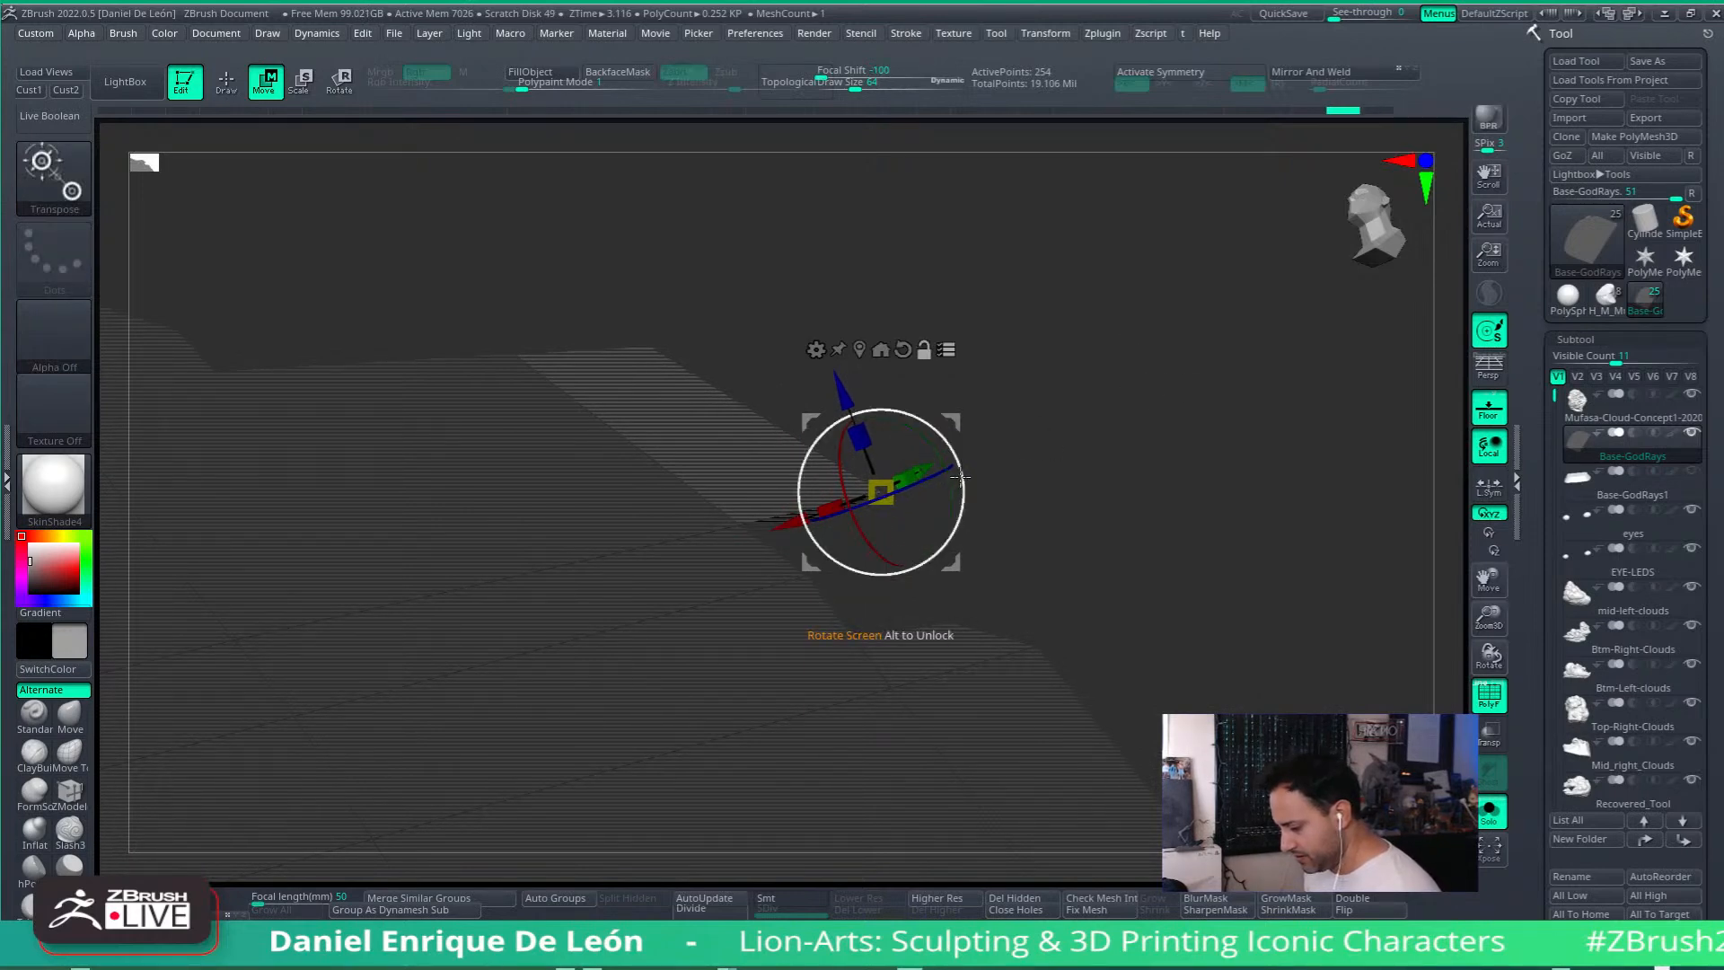
{"action": "left_click_drag", "start_coordinate": [779, 509], "coordinate": [718, 525]}
{"action": "left_click_drag", "start_coordinate": [785, 398], "coordinate": [677, 497]}
Step: Reposition the unmasked corner vertex to reshape the notch's side wall
{"action": "left_click_drag", "start_coordinate": [1139, 386], "coordinate": [1153, 545]}
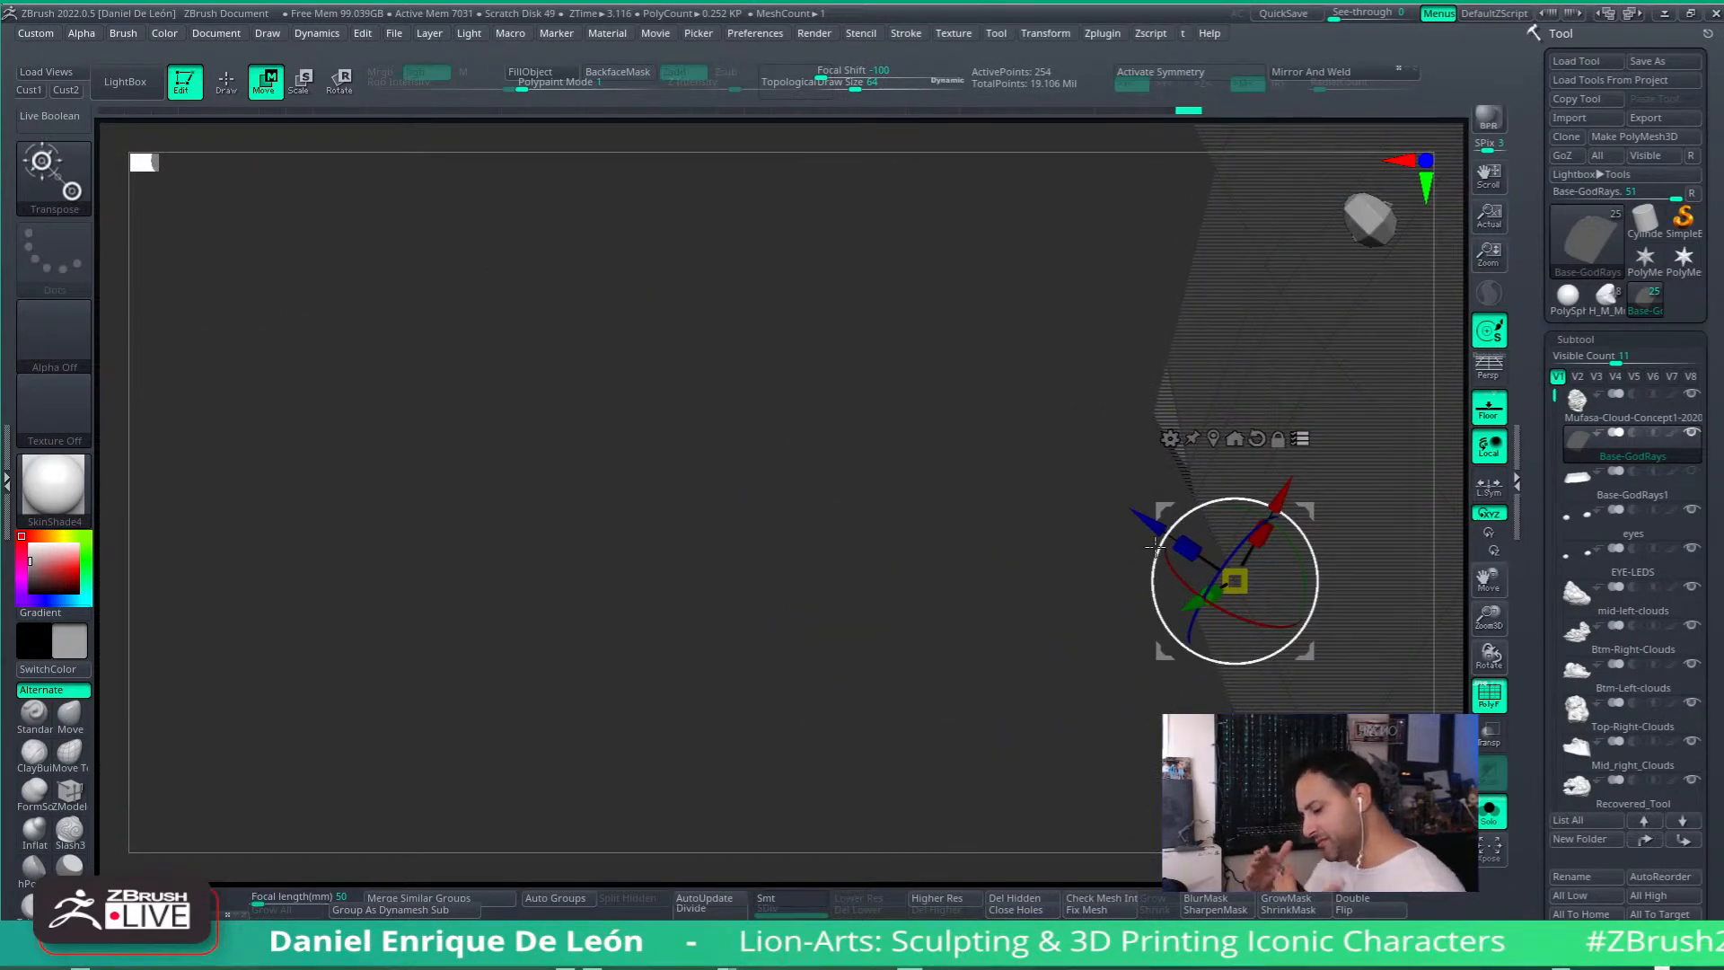
{"action": "left_click_drag", "start_coordinate": [1209, 335], "coordinate": [1275, 423]}
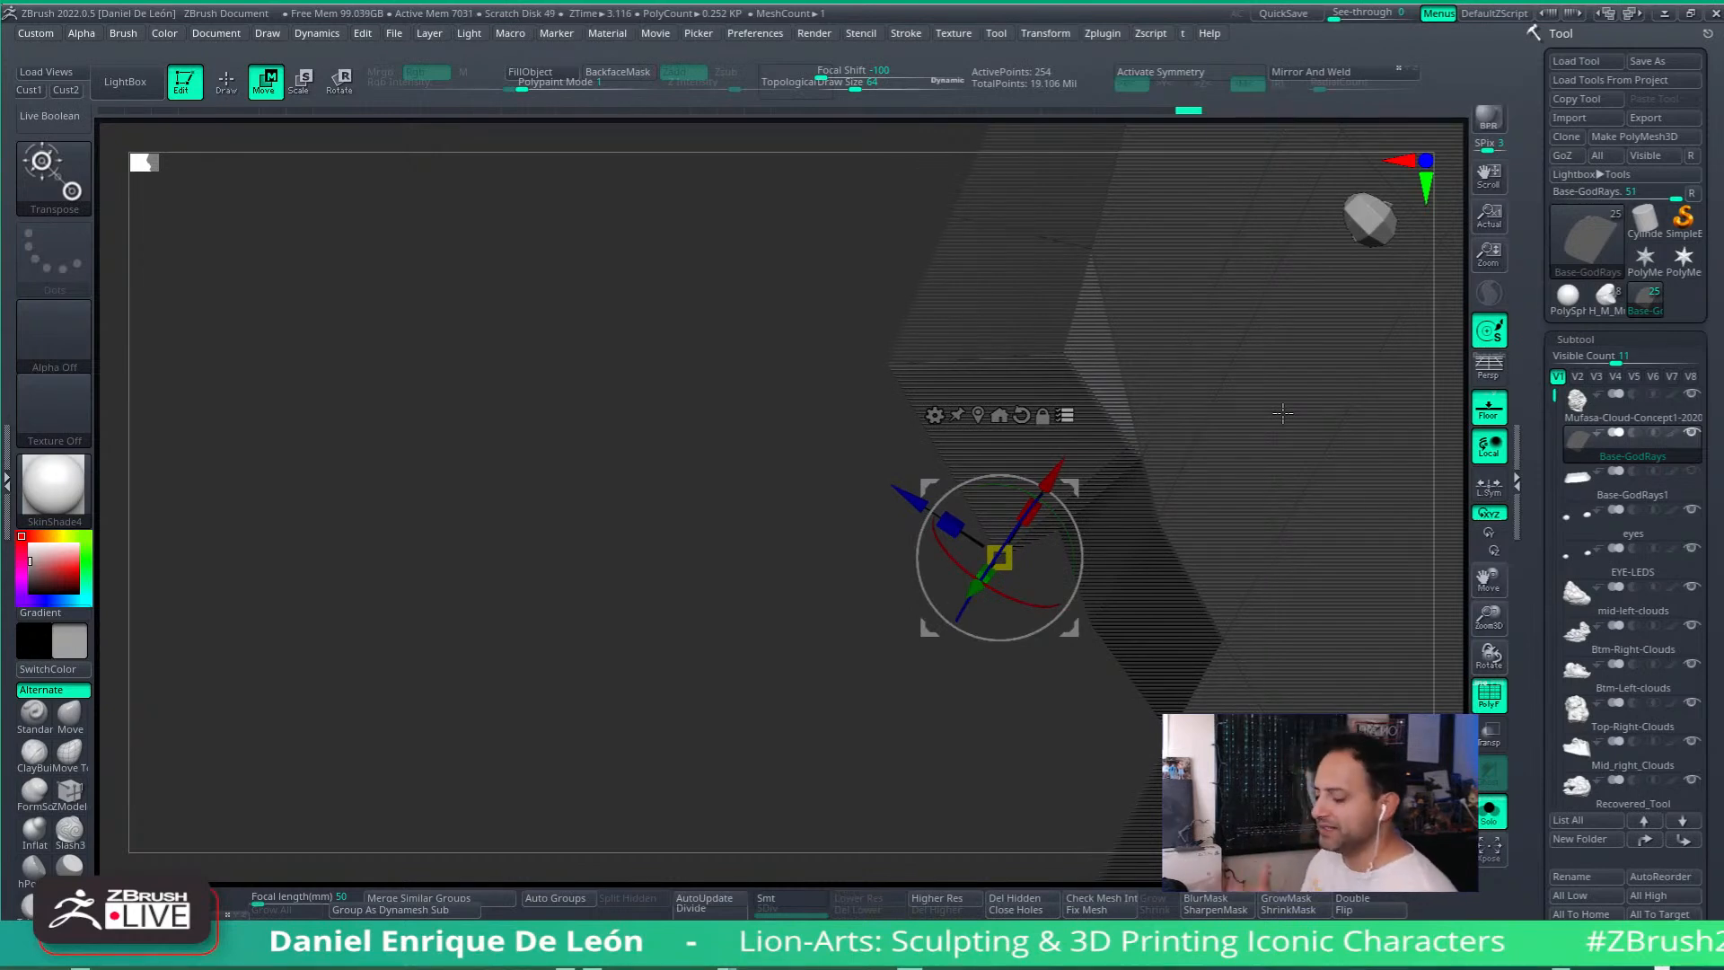
{"action": "left_click_drag", "start_coordinate": [1187, 434], "coordinate": [1183, 552]}
{"action": "left_click_drag", "start_coordinate": [798, 699], "coordinate": [862, 608]}
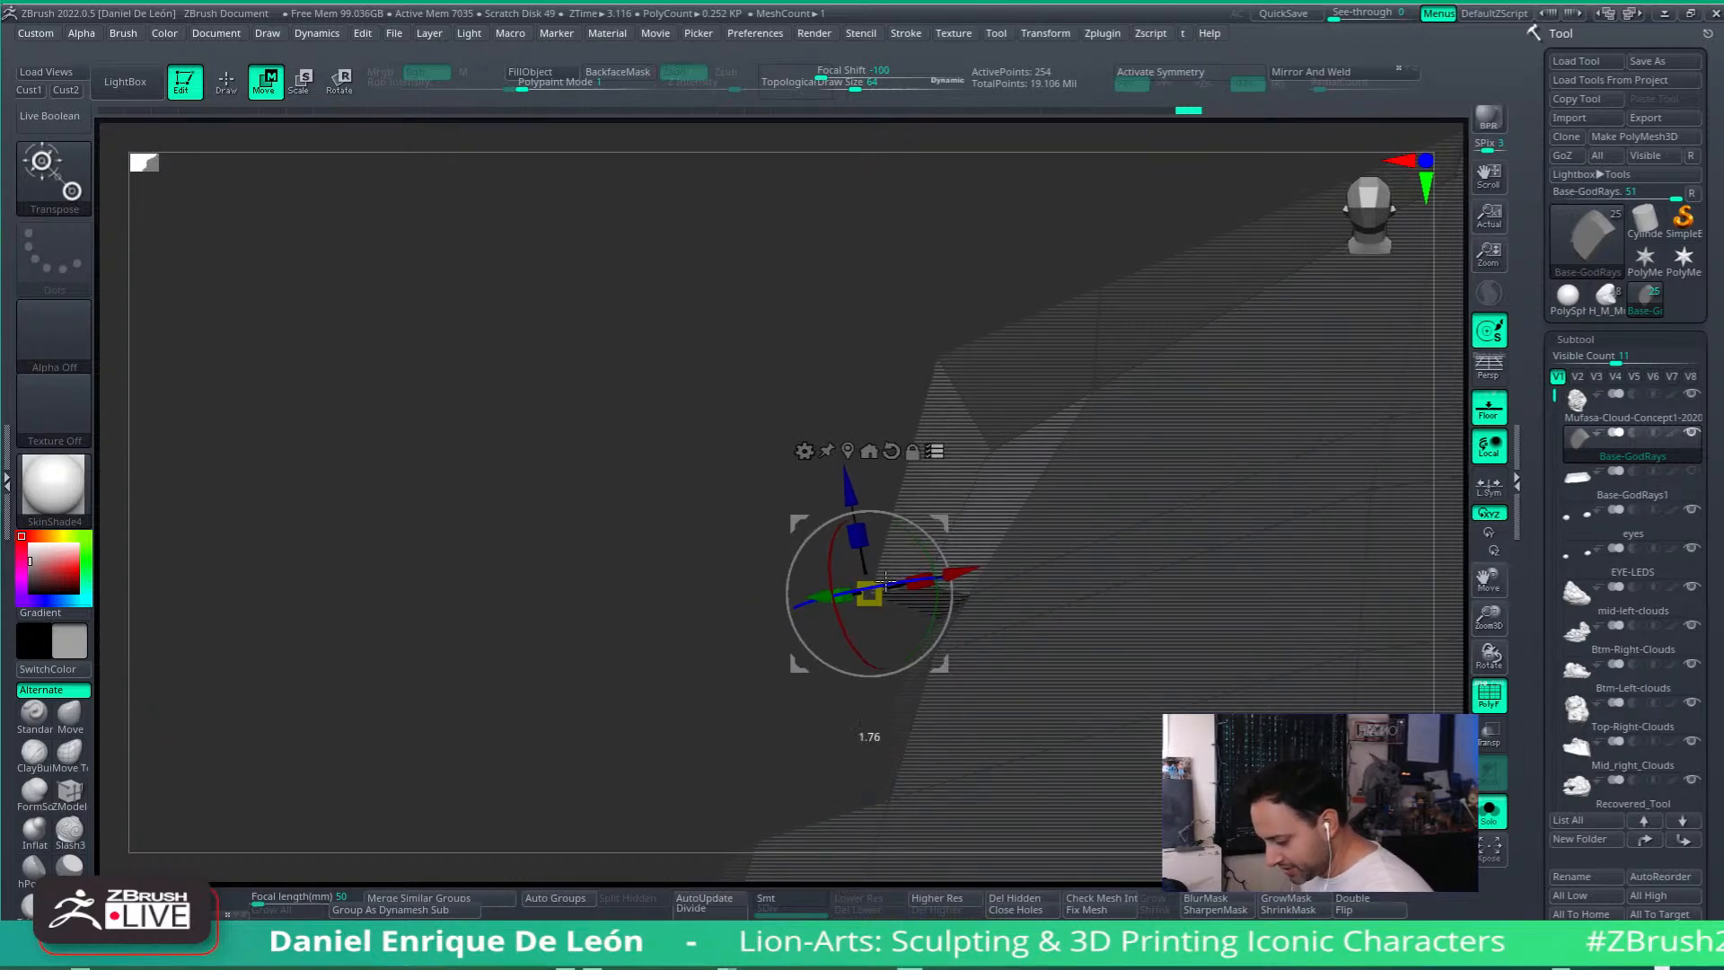
{"action": "left_click_drag", "start_coordinate": [1014, 537], "coordinate": [1172, 445]}
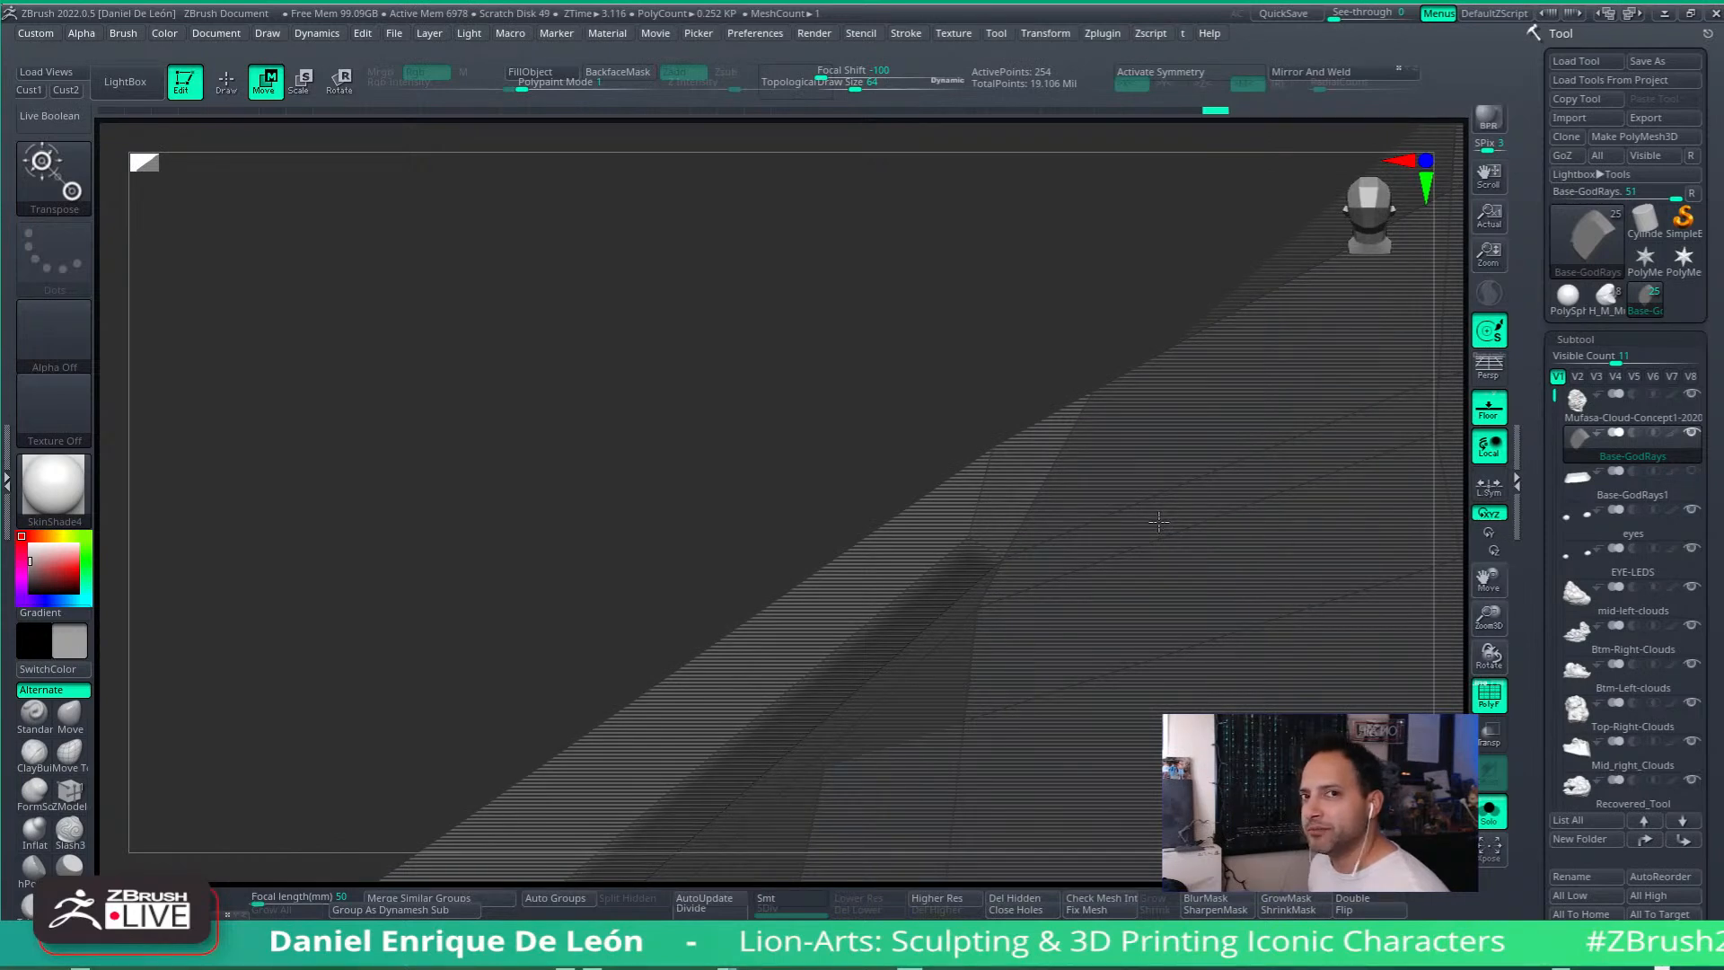
Step: Adjust the corner vertex with the Move gizmo in front view to line it up with the base's flat underside
{"action": "left_click_drag", "start_coordinate": [1162, 523], "coordinate": [1084, 238]}
{"action": "left_click_drag", "start_coordinate": [951, 532], "coordinate": [1019, 557], "text": "alt"}
{"action": "left_click_drag", "start_coordinate": [837, 489], "coordinate": [830, 504]}
{"action": "left_click_drag", "start_coordinate": [1006, 629], "coordinate": [1185, 687], "text": "alt"}
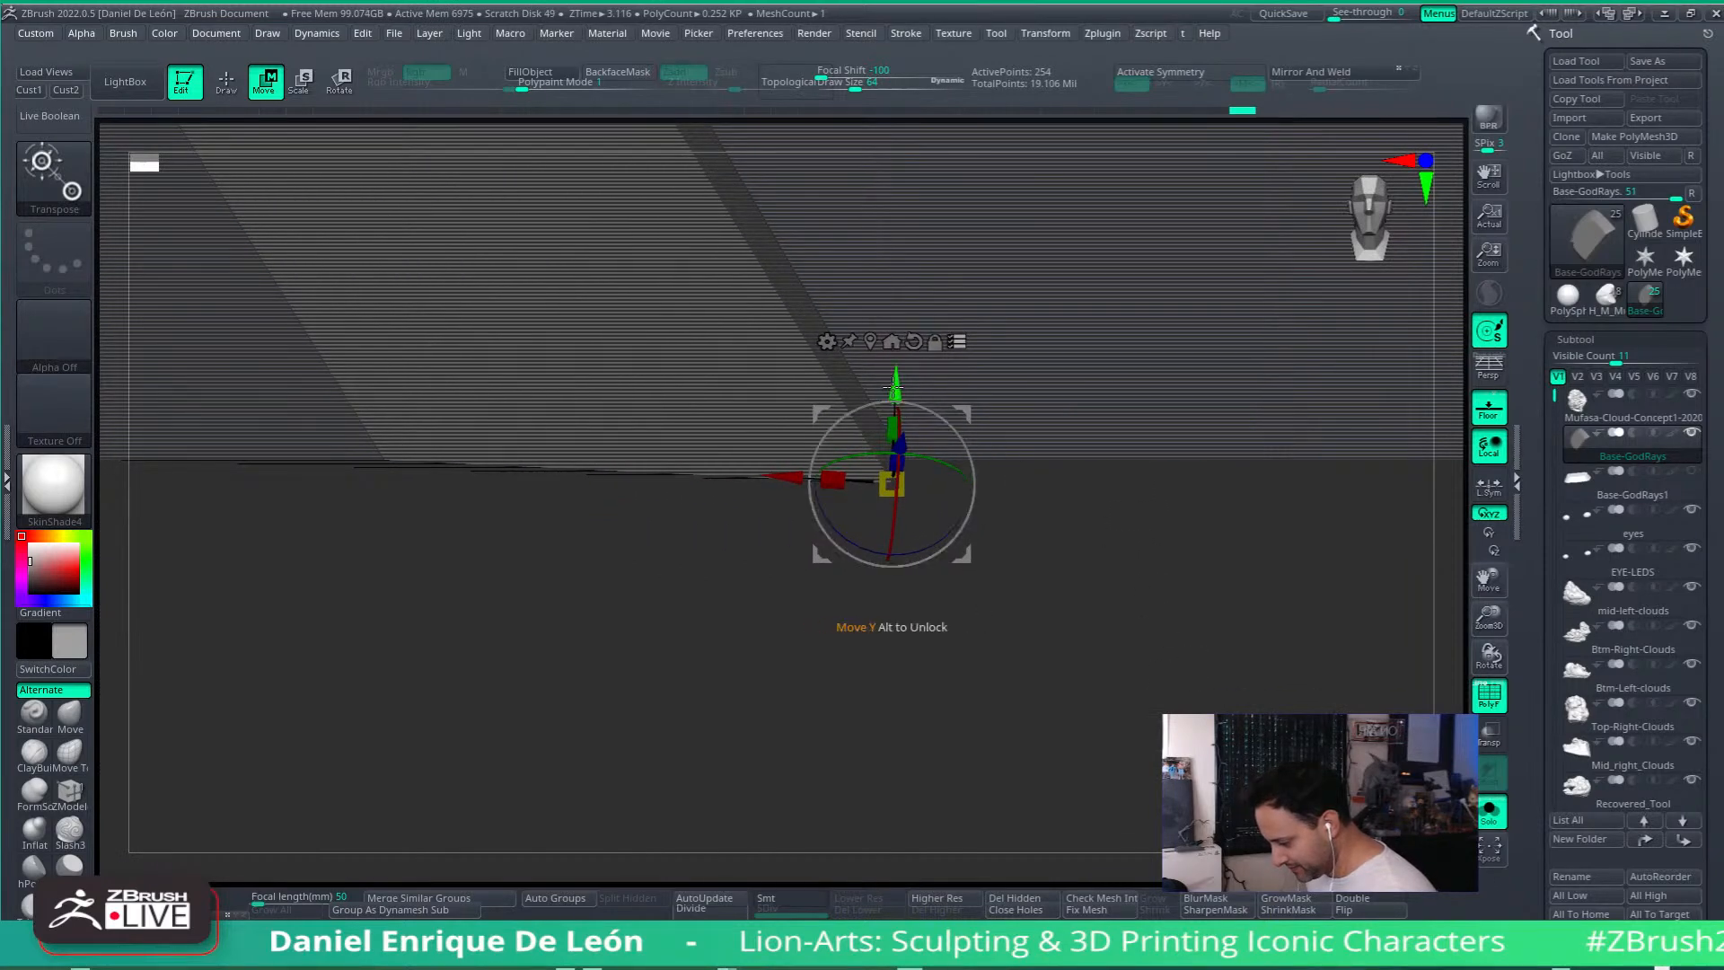
{"action": "left_click_drag", "start_coordinate": [914, 364], "coordinate": [838, 371], "text": "alt"}
{"action": "right_click_drag", "start_coordinate": [1139, 434], "coordinate": [963, 450], "text": "alt"}
{"action": "right_click_drag", "start_coordinate": [922, 503], "coordinate": [979, 449], "text": "alt"}
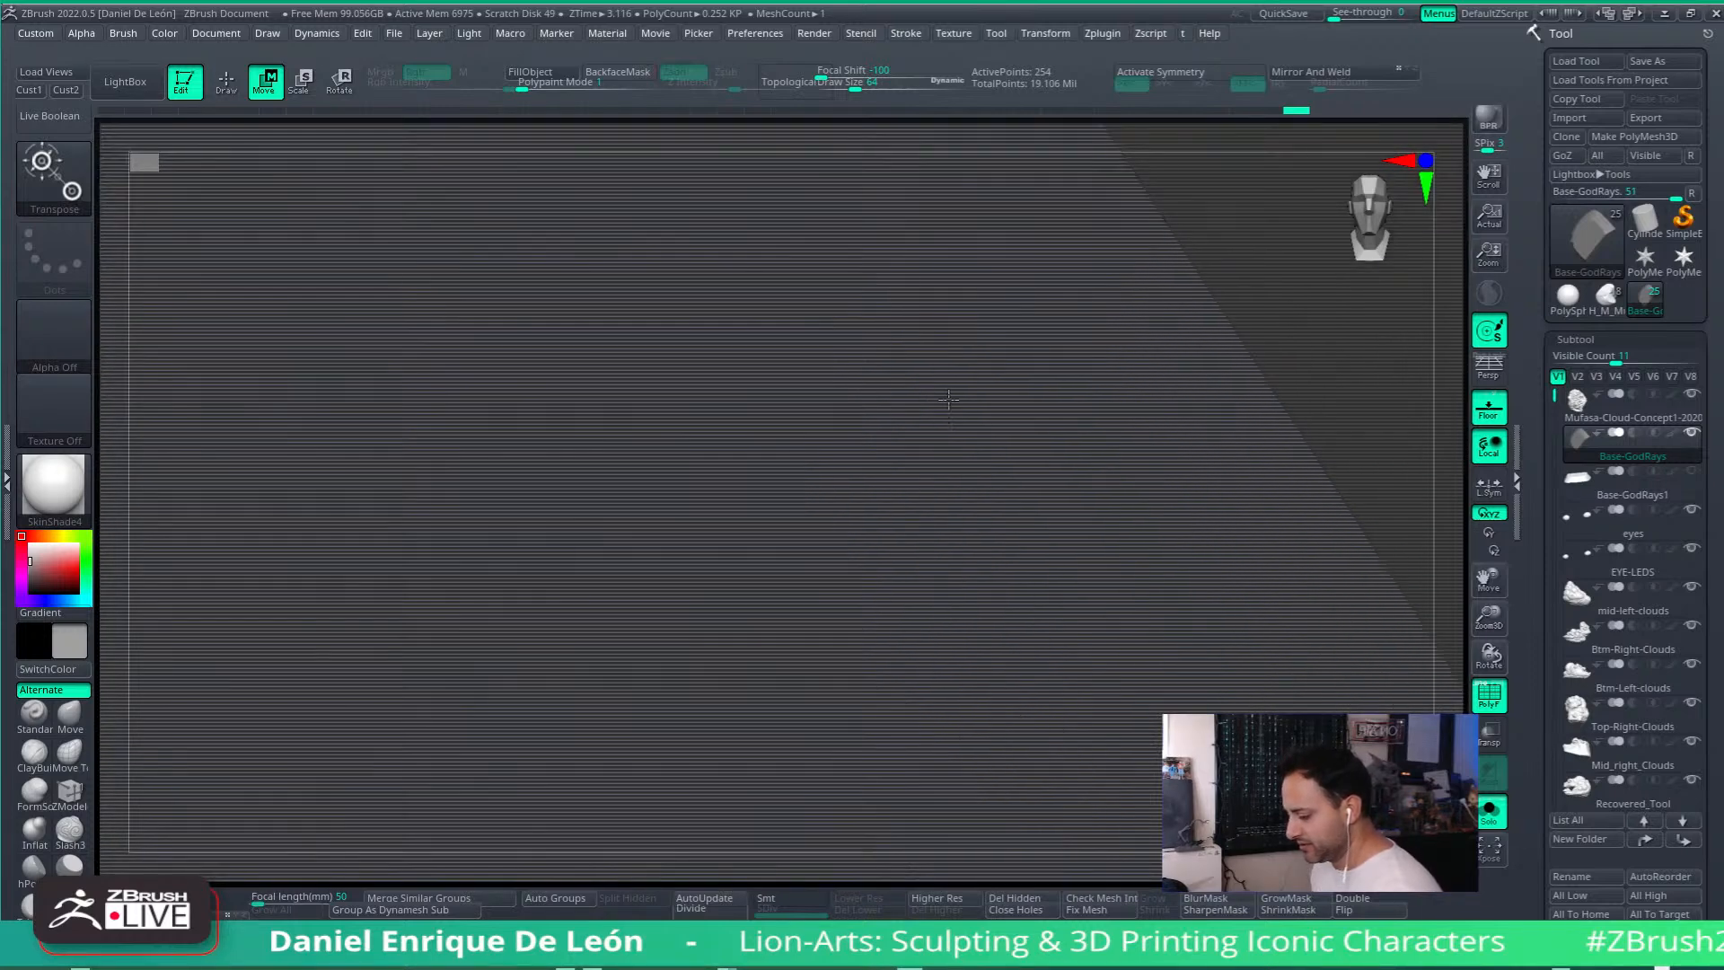
{"action": "key", "text": "f"}
{"action": "right_click_drag", "start_coordinate": [1200, 327], "coordinate": [1042, 708], "text": "alt"}
{"action": "right_click_drag", "start_coordinate": [767, 273], "coordinate": [835, 551], "text": "alt"}
{"action": "mouse_move", "coordinate": [655, 320]}
{"action": "right_mouse_down", "text": "alt"}
{"action": "mouse_move", "coordinate": [758, 512]}
{"action": "mouse_move", "coordinate": [790, 656]}
{"action": "right_mouse_up", "text": "alt"}
Step: Return to Draw mode, try straight clipping strokes along the base's underside edge to level it, and undo them
{"action": "left_click", "coordinate": [226, 82]}
{"action": "left_click", "coordinate": [55, 171], "text": "ctrl+shift"}
{"action": "left_click", "coordinate": [307, 271], "text": "ctrl+shift"}
{"action": "mouse_move", "coordinate": [520, 392]}
{"action": "left_mouse_down", "text": "ctrl+shift"}
{"action": "mouse_move", "coordinate": [1204, 388]}
{"action": "mouse_move", "coordinate": [1251, 412]}
{"action": "mouse_move", "coordinate": [1254, 523]}
{"action": "left_mouse_up", "text": "ctrl+shift"}
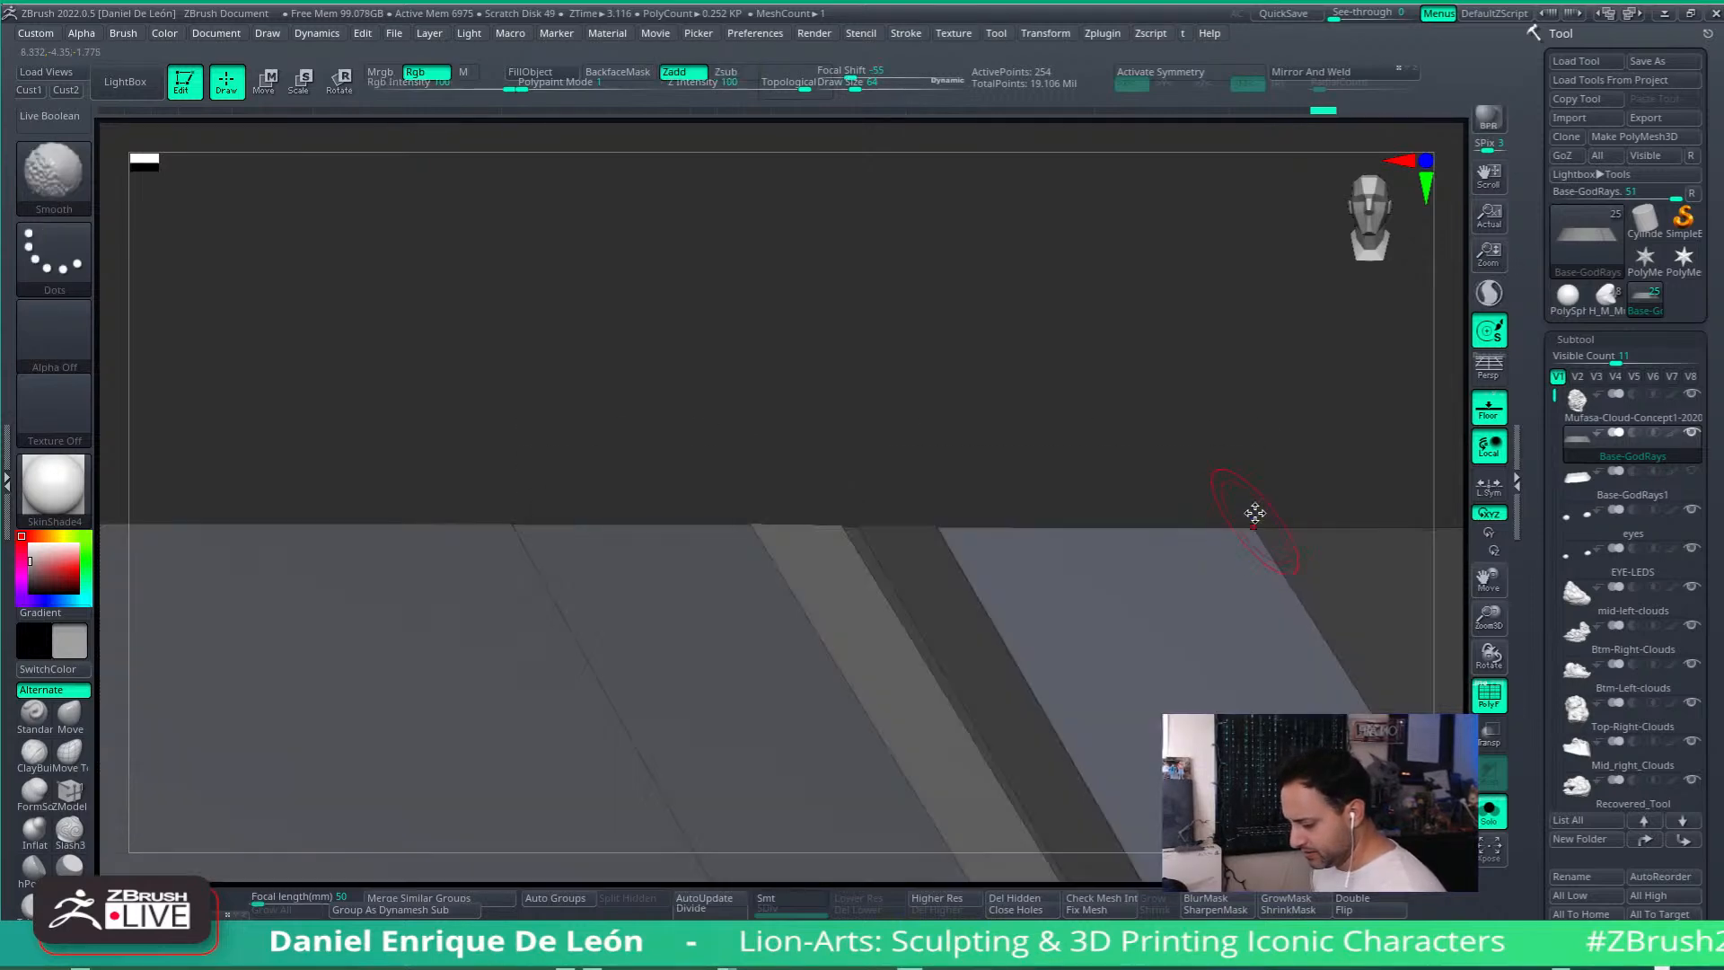
{"action": "mouse_move", "coordinate": [907, 512]}
{"action": "right_mouse_down"}
{"action": "mouse_move", "coordinate": [958, 562]}
{"action": "mouse_move", "coordinate": [1077, 577]}
{"action": "right_mouse_up"}
{"action": "mouse_move", "coordinate": [500, 423]}
{"action": "left_mouse_down", "text": "ctrl+shift"}
{"action": "mouse_move", "coordinate": [1031, 387]}
{"action": "mouse_move", "coordinate": [1282, 426]}
{"action": "mouse_move", "coordinate": [1268, 474]}
{"action": "left_mouse_up", "text": "ctrl+shift"}
{"action": "mouse_move", "coordinate": [1047, 505]}
{"action": "right_mouse_down"}
{"action": "mouse_move", "coordinate": [905, 603]}
{"action": "mouse_move", "coordinate": [935, 613]}
{"action": "mouse_move", "coordinate": [938, 594]}
{"action": "mouse_move", "coordinate": [889, 561]}
{"action": "mouse_move", "coordinate": [723, 471]}
{"action": "mouse_move", "coordinate": [935, 511]}
{"action": "right_mouse_up"}
{"action": "mouse_move", "coordinate": [326, 456]}
{"action": "left_mouse_down", "text": "ctrl+shift"}
{"action": "mouse_move", "coordinate": [1299, 473]}
{"action": "mouse_move", "coordinate": [1284, 516]}
{"action": "left_mouse_up", "text": "ctrl+shift"}
{"action": "key", "text": "ctrl+z"}
{"action": "key", "text": "ctrl+z"}
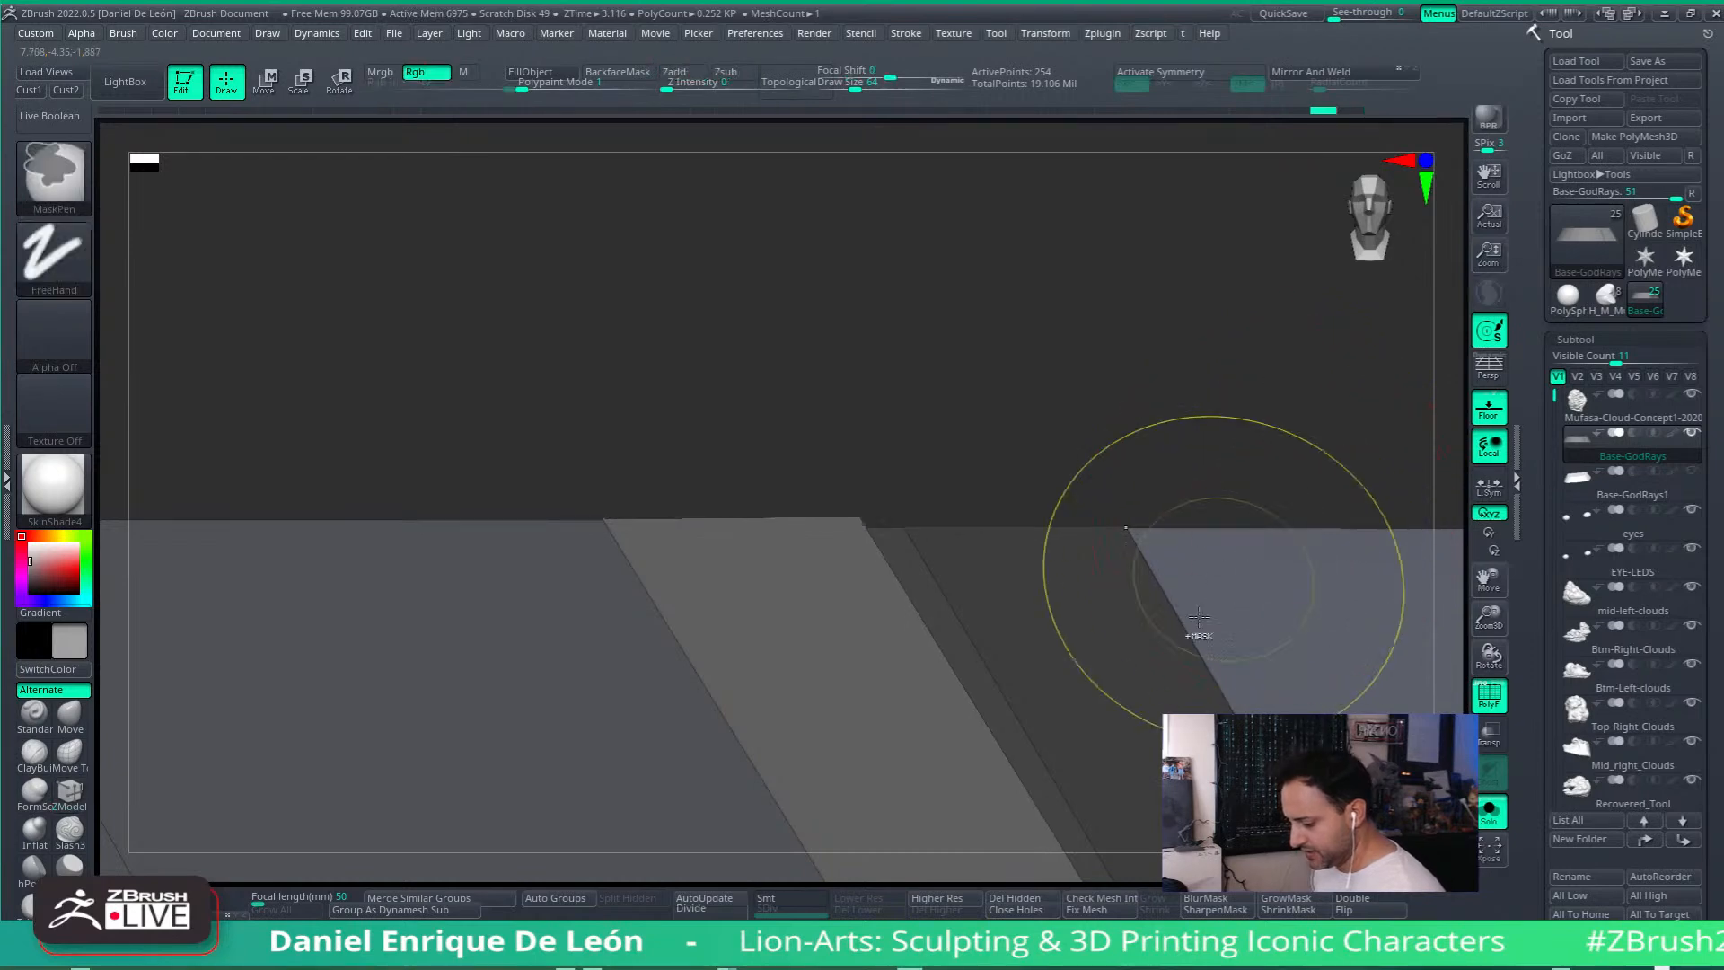
{"action": "right_click_drag", "start_coordinate": [1128, 539], "coordinate": [981, 638], "text": "ctrl"}
{"action": "key", "text": "ctrl+z"}
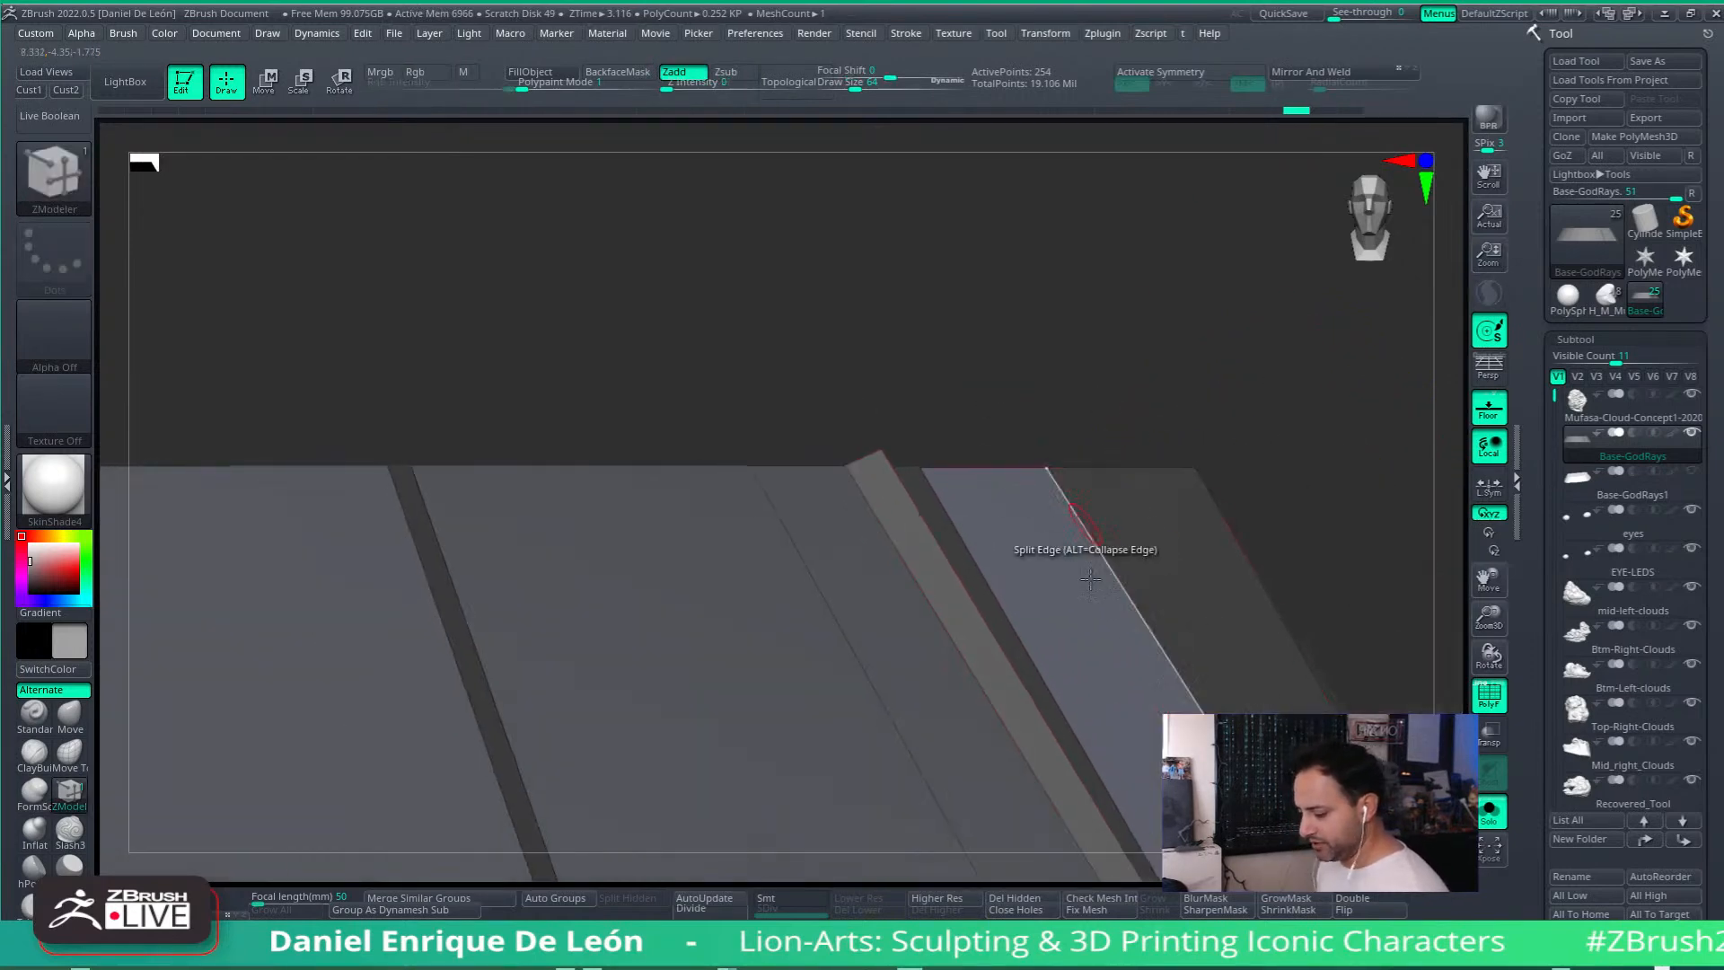
Step: Clear the mask, choose the Planar brush, enlarge its draw size, and turn off Rgb
{"action": "right_click_drag", "start_coordinate": [1105, 498], "coordinate": [1099, 612]}
{"action": "left_click_drag", "start_coordinate": [1261, 366], "coordinate": [1289, 395], "text": "ctrl"}
{"action": "mouse_move", "coordinate": [990, 536]}
{"action": "right_mouse_down"}
{"action": "mouse_move", "coordinate": [1000, 308]}
{"action": "mouse_move", "coordinate": [1073, 473]}
{"action": "right_mouse_up"}
{"action": "left_click", "coordinate": [48, 170]}
{"action": "left_click", "coordinate": [657, 720]}
{"action": "left_click", "coordinate": [52, 180]}
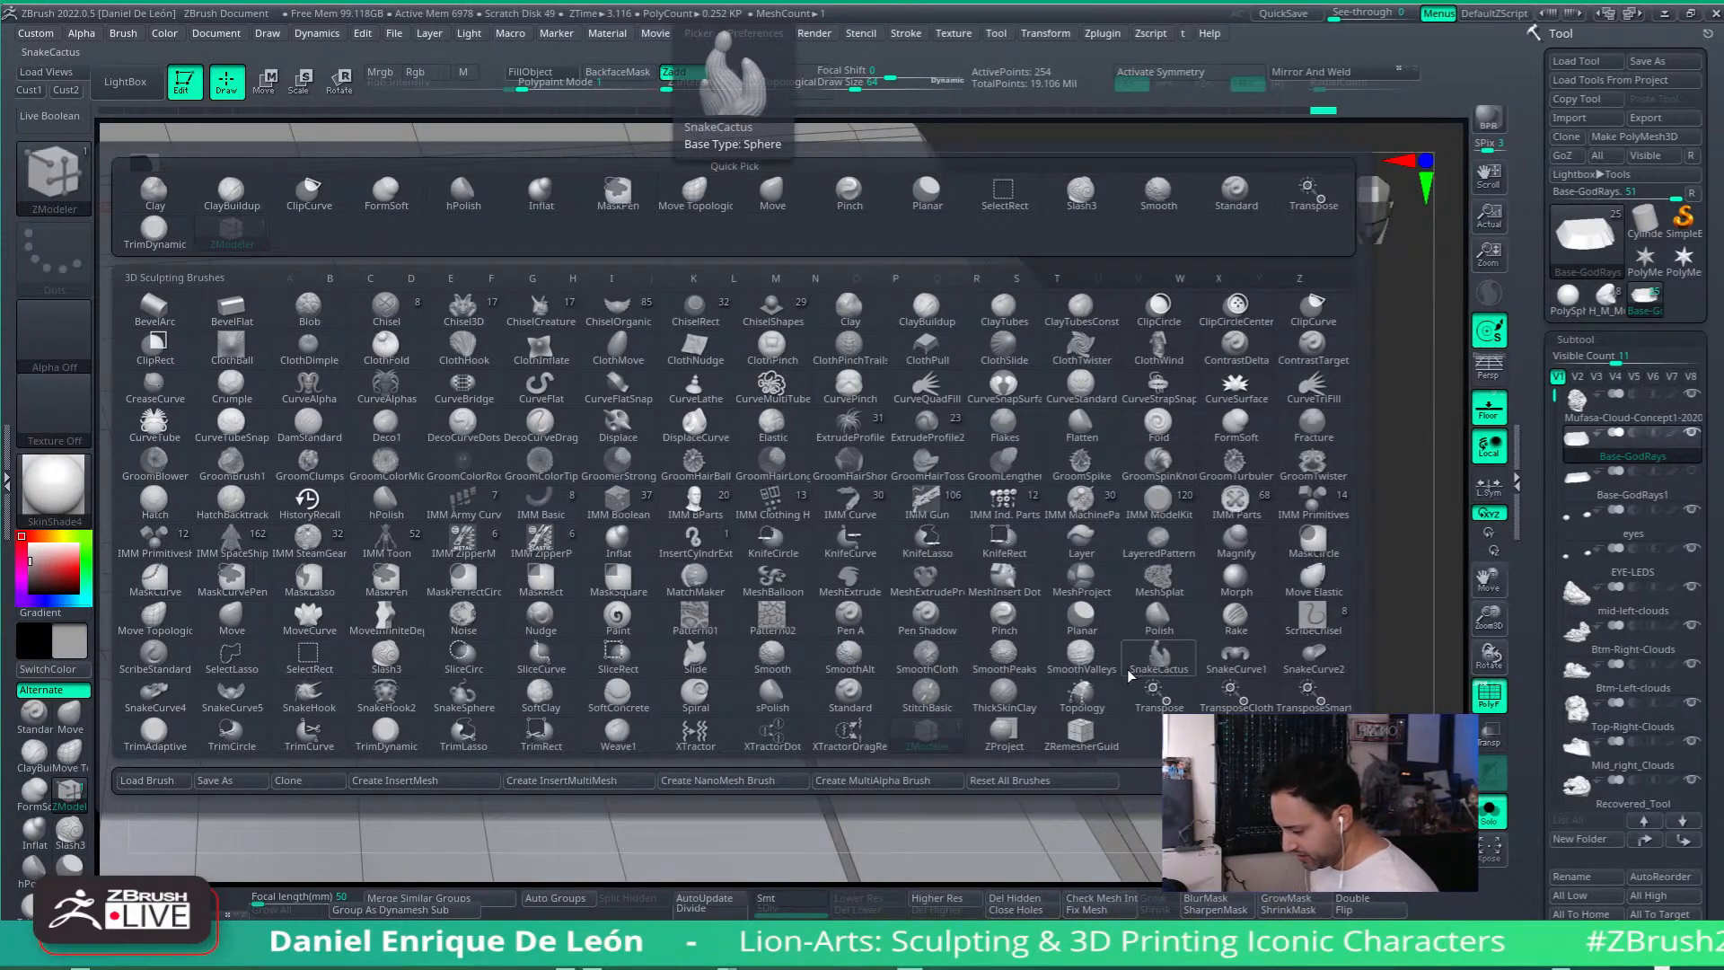
{"action": "left_click", "coordinate": [1081, 620]}
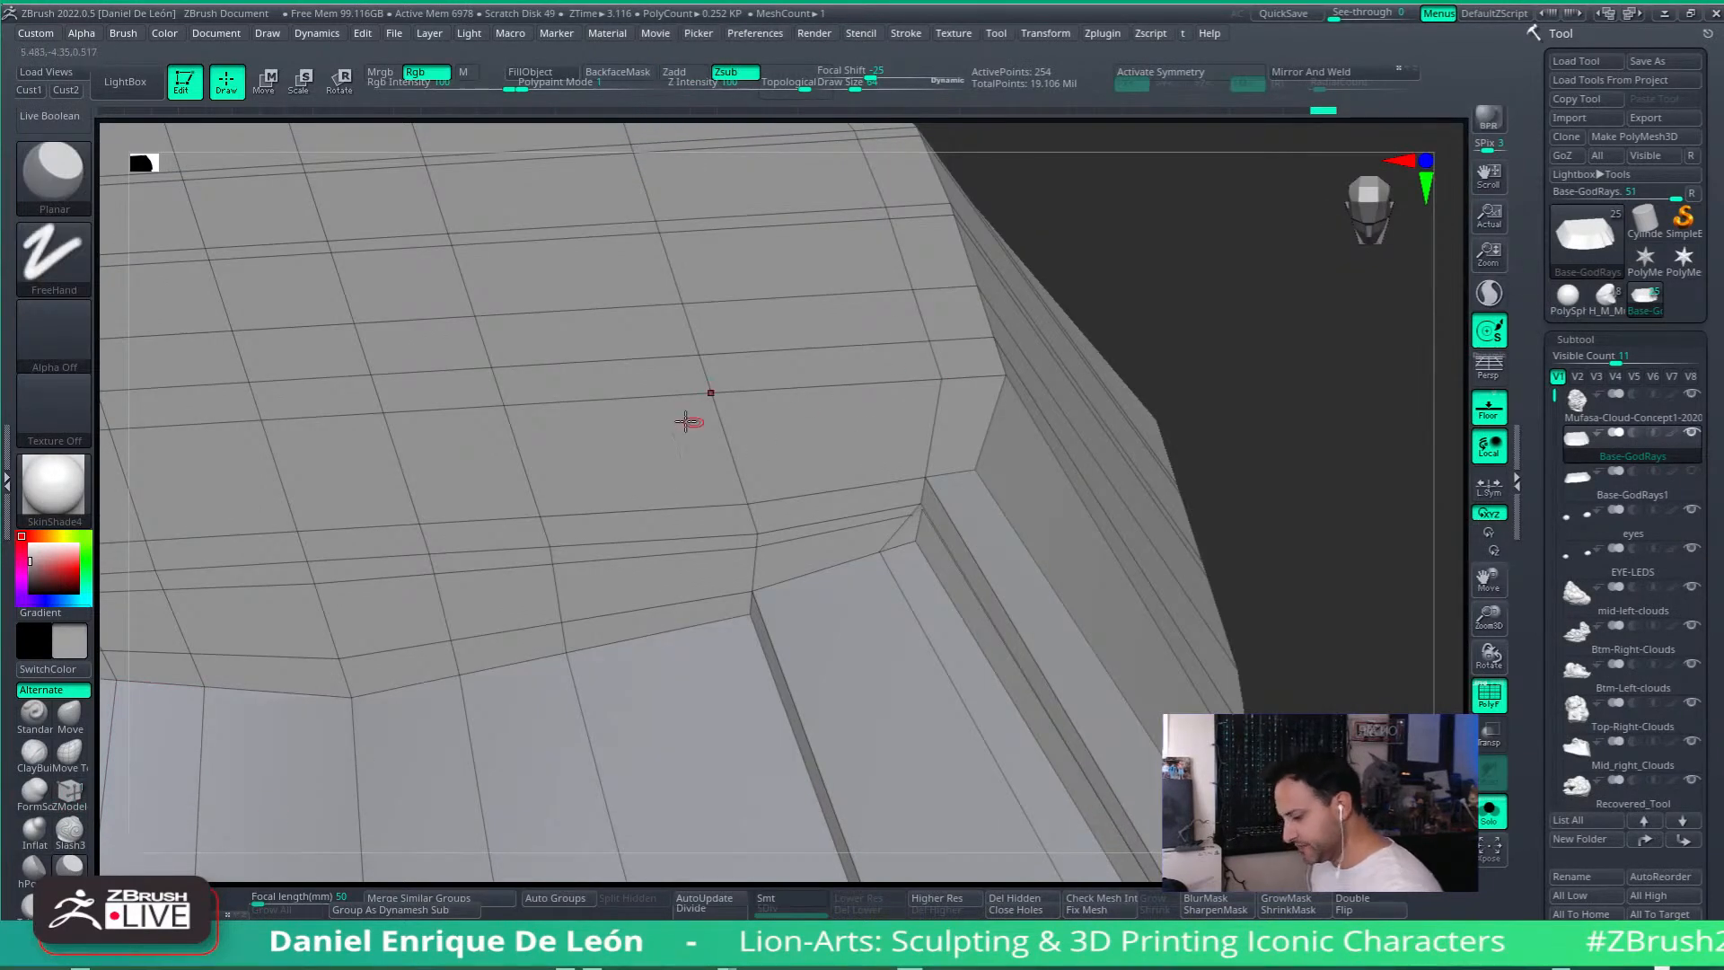
{"action": "left_click_drag", "start_coordinate": [859, 87], "coordinate": [907, 87]}
{"action": "left_click", "coordinate": [434, 85]}
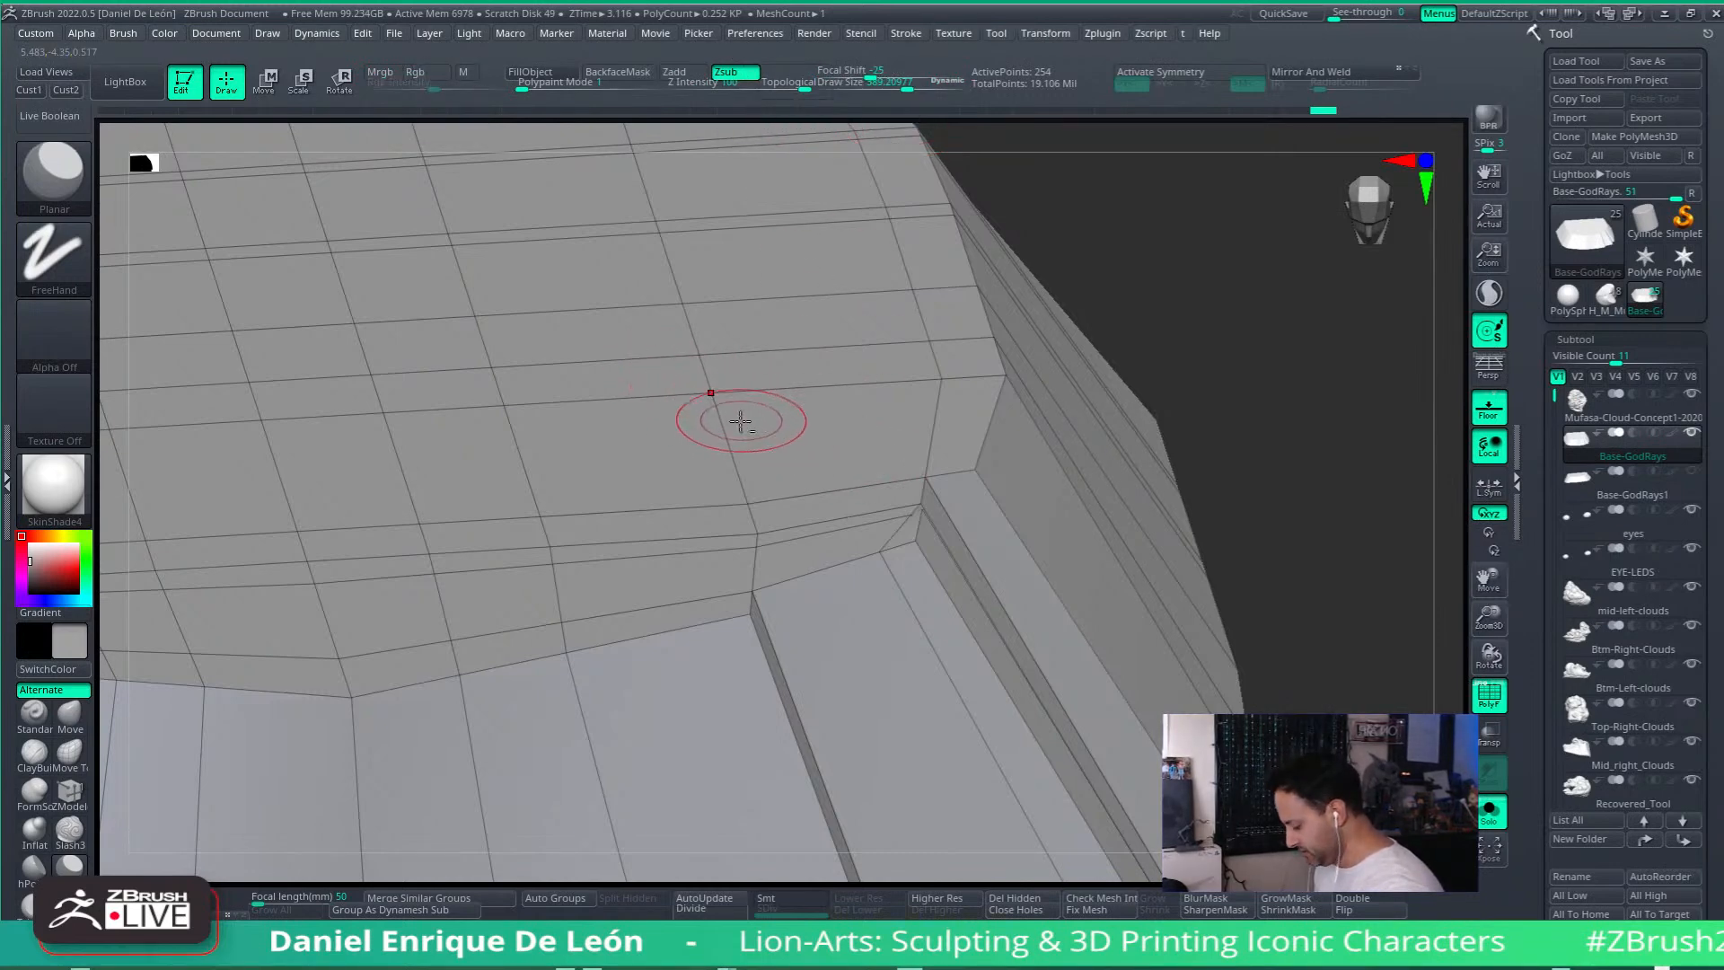
Step: Inspect the notched underside, turn off Solo, and examine the base together with the full lion cloud sculpture from the front
{"action": "right_click_drag", "start_coordinate": [935, 563], "coordinate": [950, 446]}
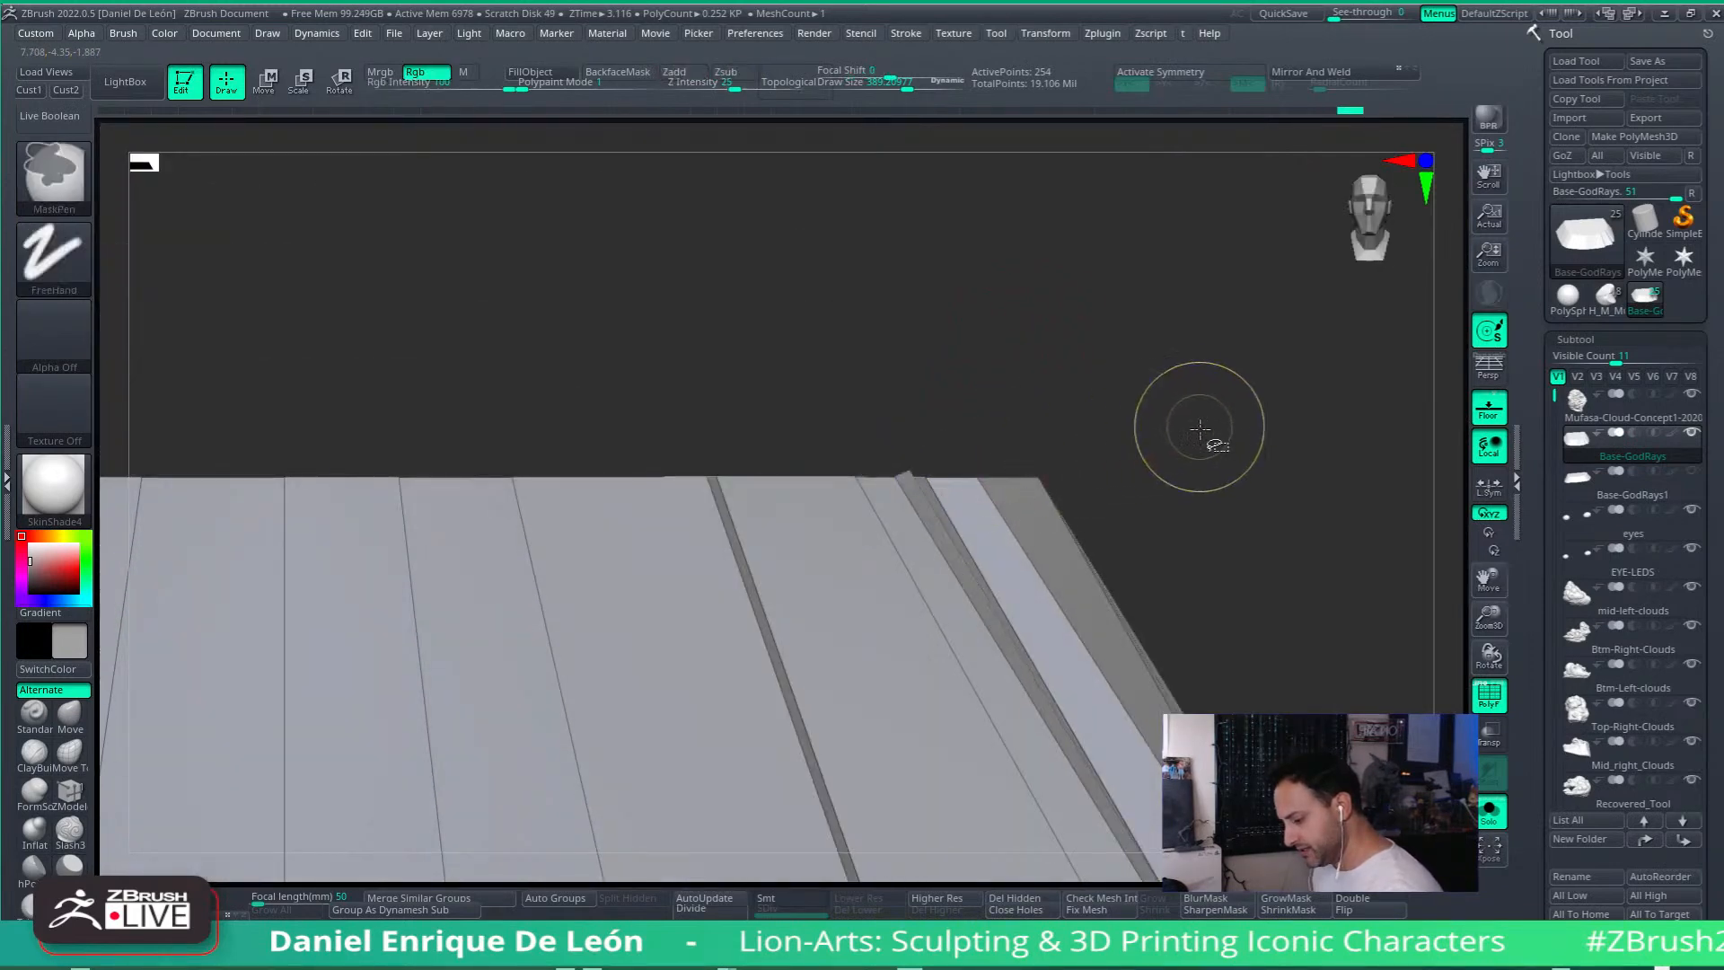
{"action": "right_click_drag", "start_coordinate": [1139, 520], "coordinate": [1035, 608]}
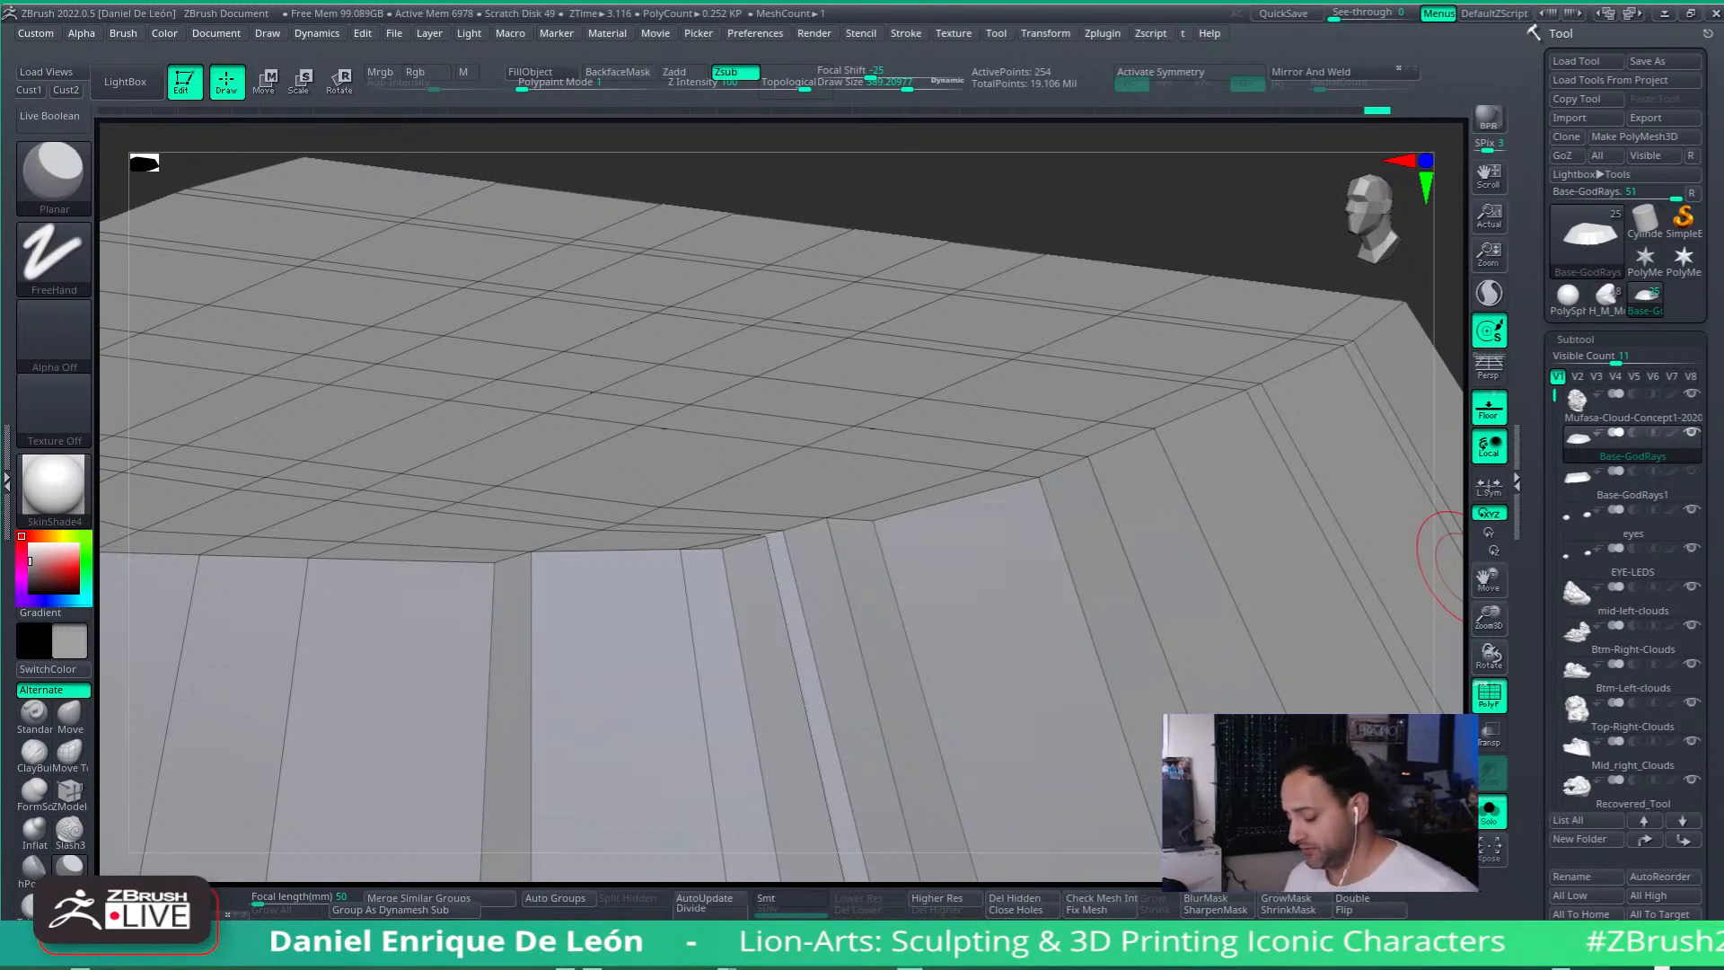
{"action": "left_click", "coordinate": [1488, 810]}
{"action": "mouse_move", "coordinate": [1131, 561]}
{"action": "right_mouse_down", "text": "ctrl"}
{"action": "mouse_move", "coordinate": [1113, 503]}
{"action": "mouse_move", "coordinate": [1077, 485]}
{"action": "mouse_move", "coordinate": [1201, 561]}
{"action": "mouse_move", "coordinate": [1176, 544]}
{"action": "mouse_move", "coordinate": [1249, 508]}
{"action": "right_mouse_up", "text": "ctrl"}
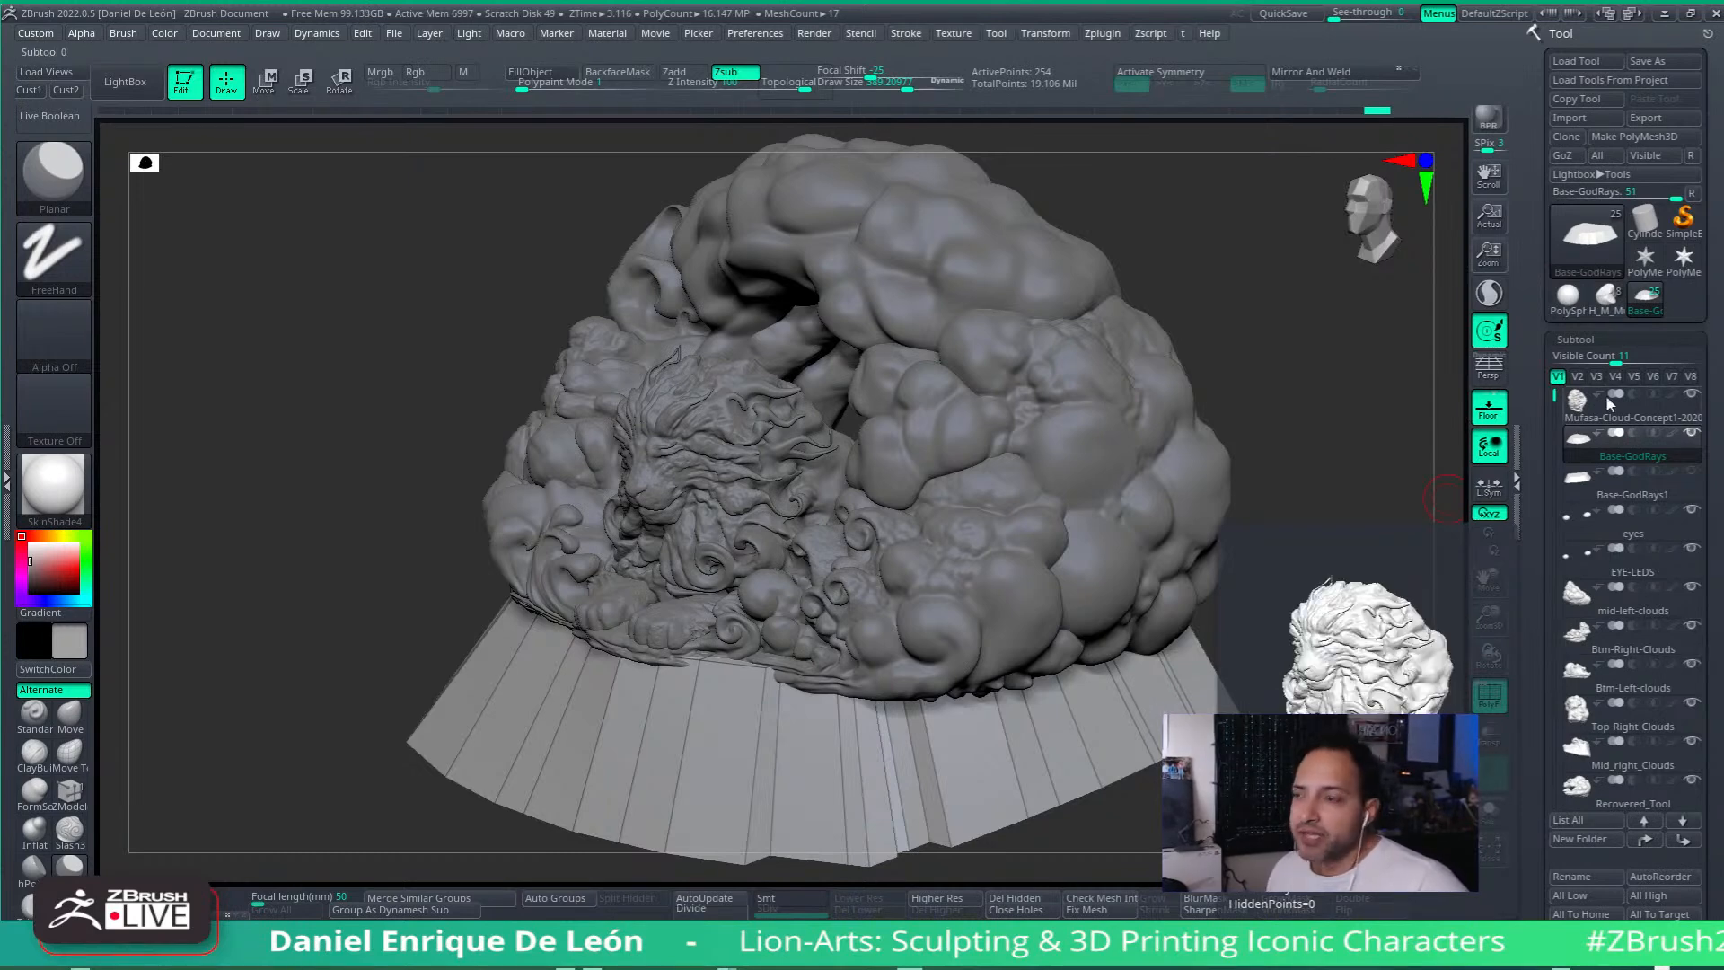
{"action": "mouse_move", "coordinate": [1339, 570]}
{"action": "left_mouse_down"}
{"action": "mouse_move", "coordinate": [1366, 551]}
{"action": "mouse_move", "coordinate": [1448, 600]}
{"action": "mouse_move", "coordinate": [1311, 542]}
{"action": "mouse_move", "coordinate": [1279, 616]}
{"action": "mouse_move", "coordinate": [1275, 602]}
{"action": "left_mouse_up"}
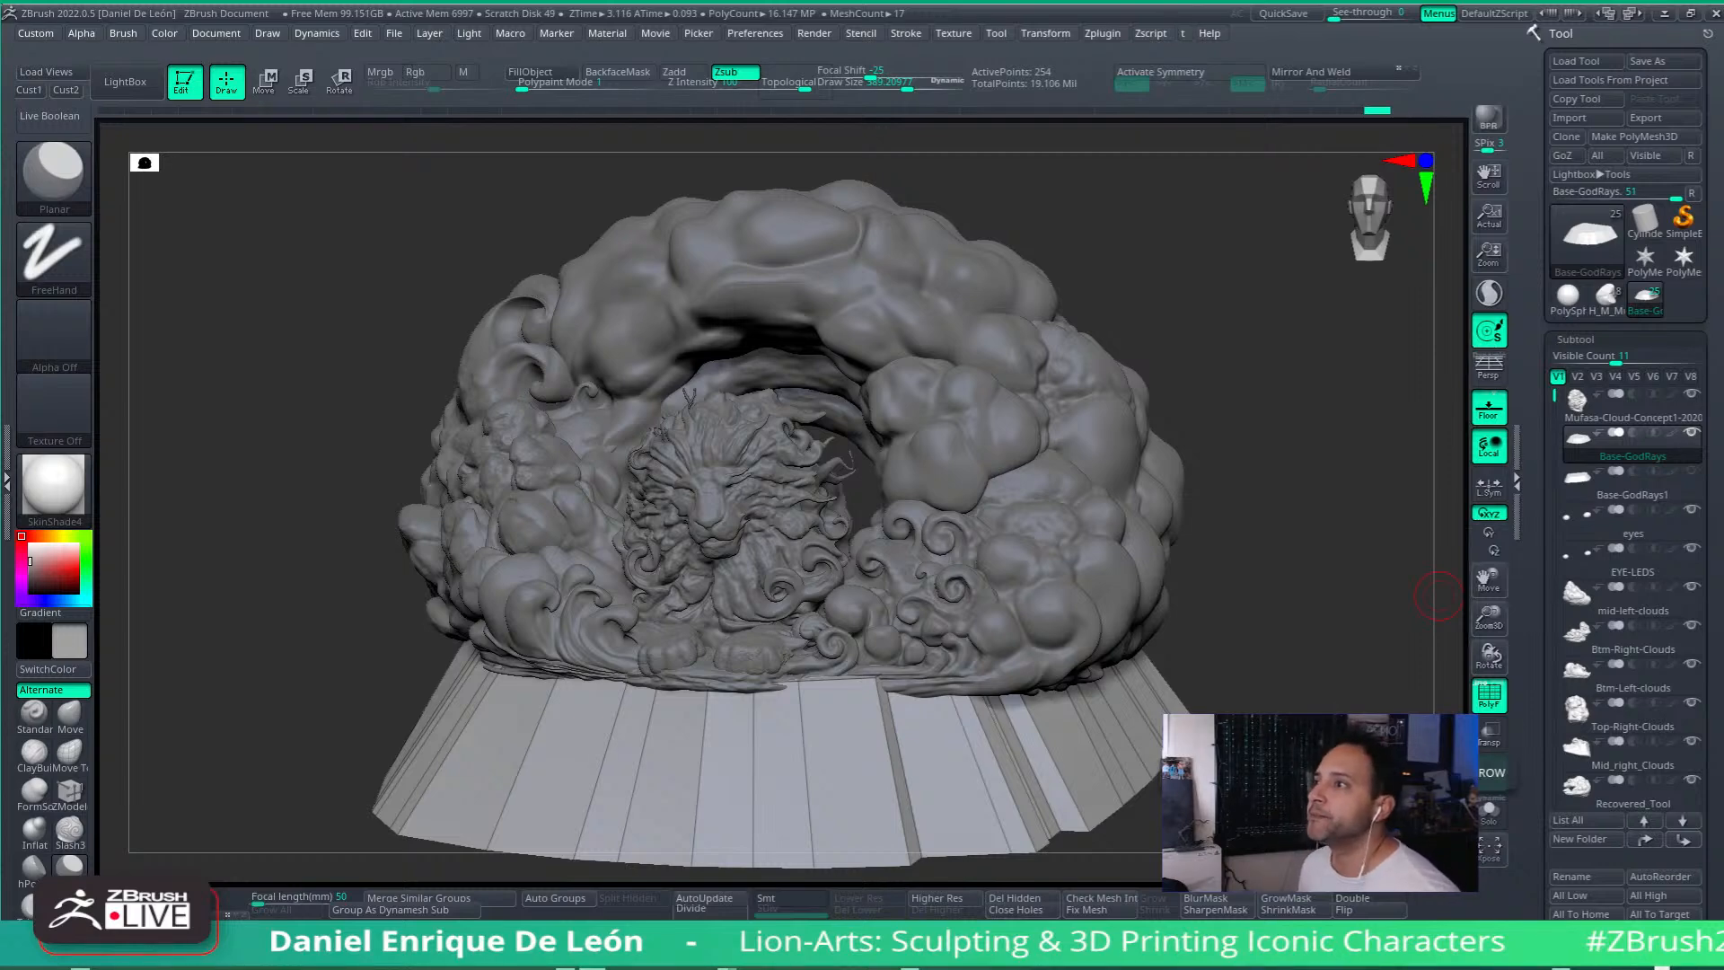
{"action": "left_click_drag", "start_coordinate": [1723, 122], "coordinate": [1717, 121]}
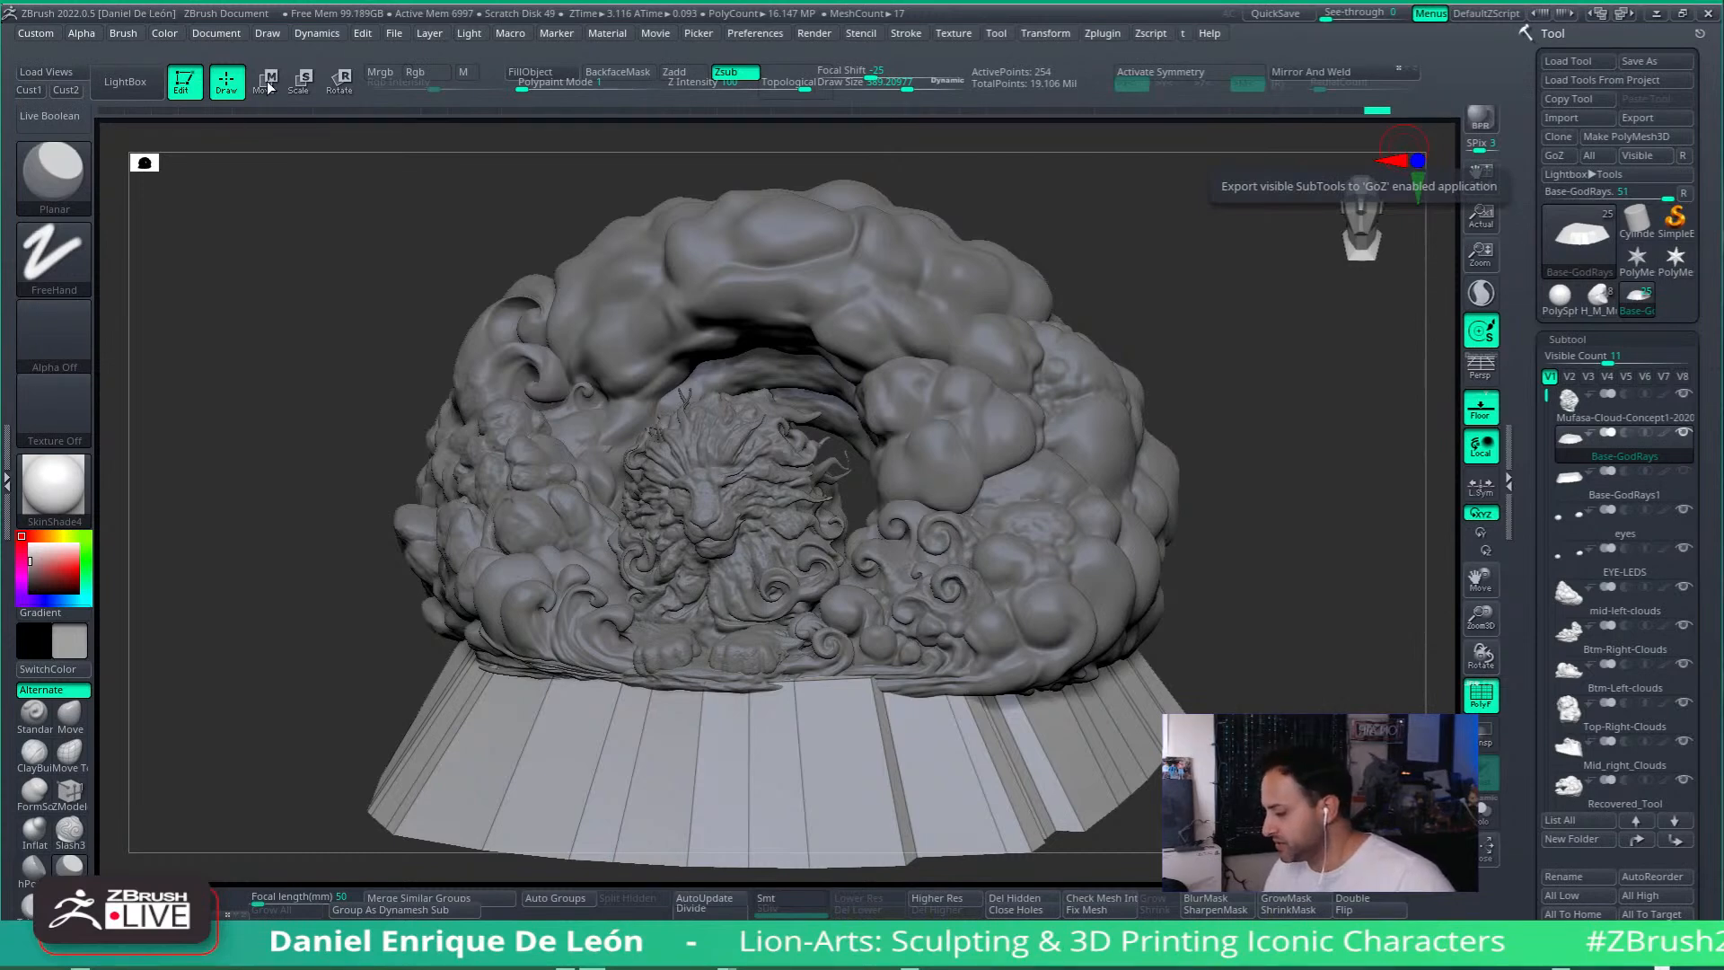
Step: Make the Top-Right-Clouds subtool active and return to Draw mode
{"action": "key", "text": "w"}
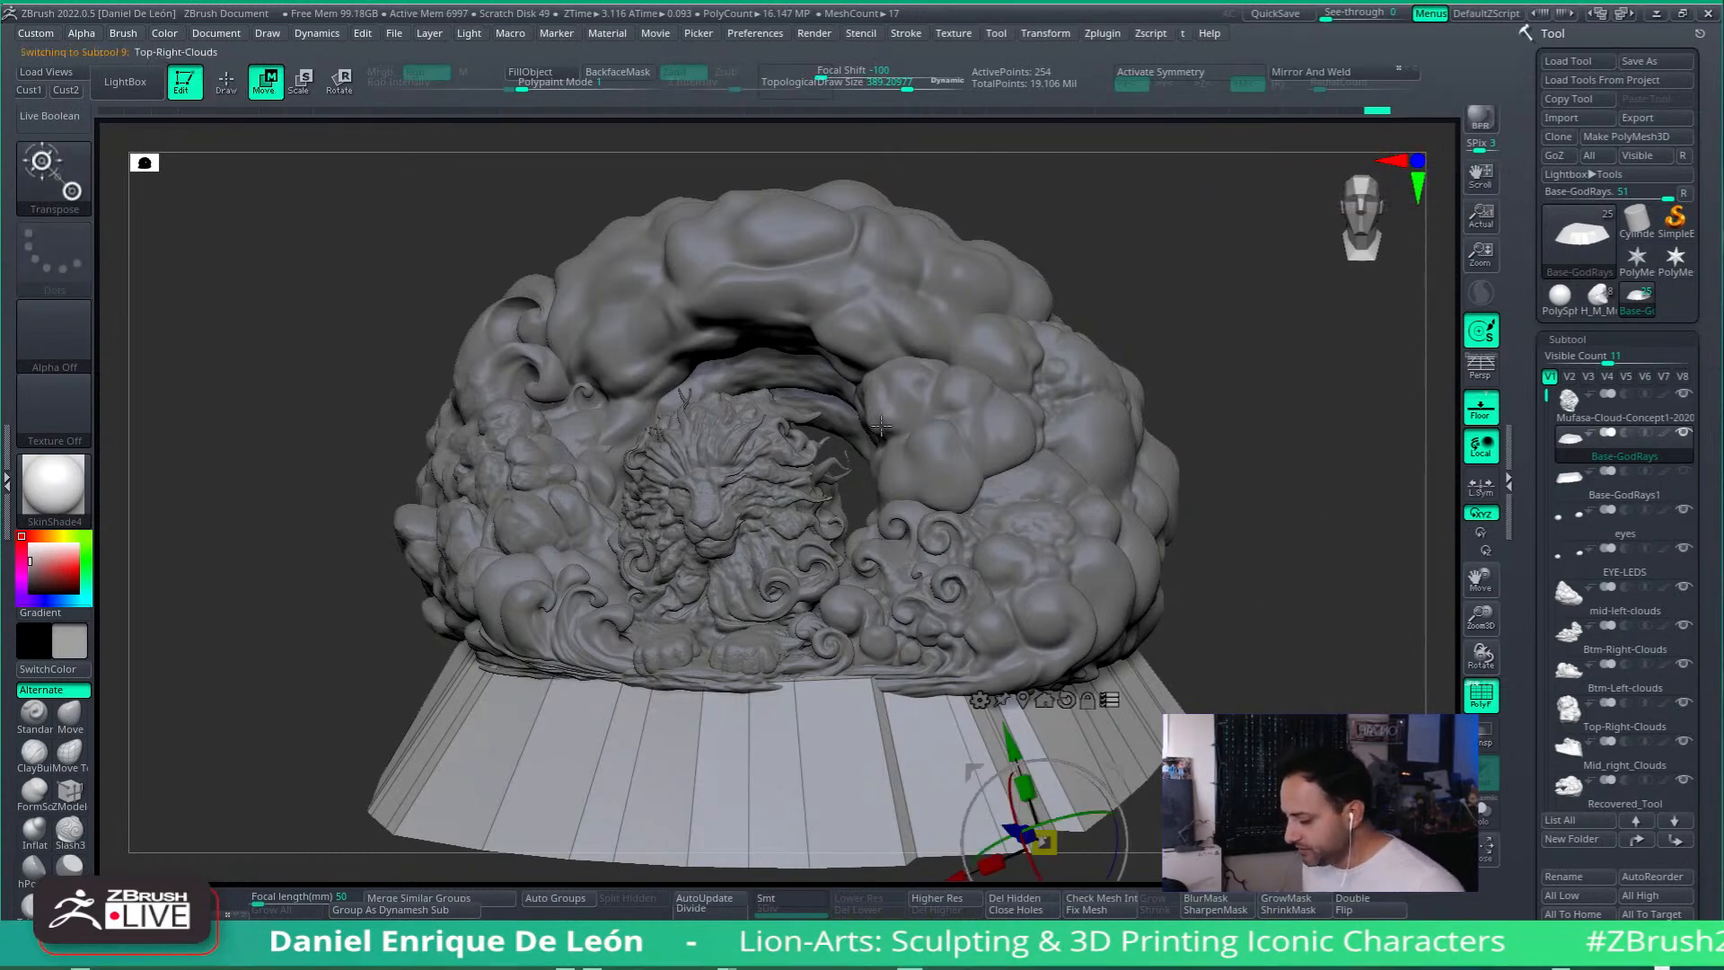
{"action": "left_click", "coordinate": [1021, 396]}
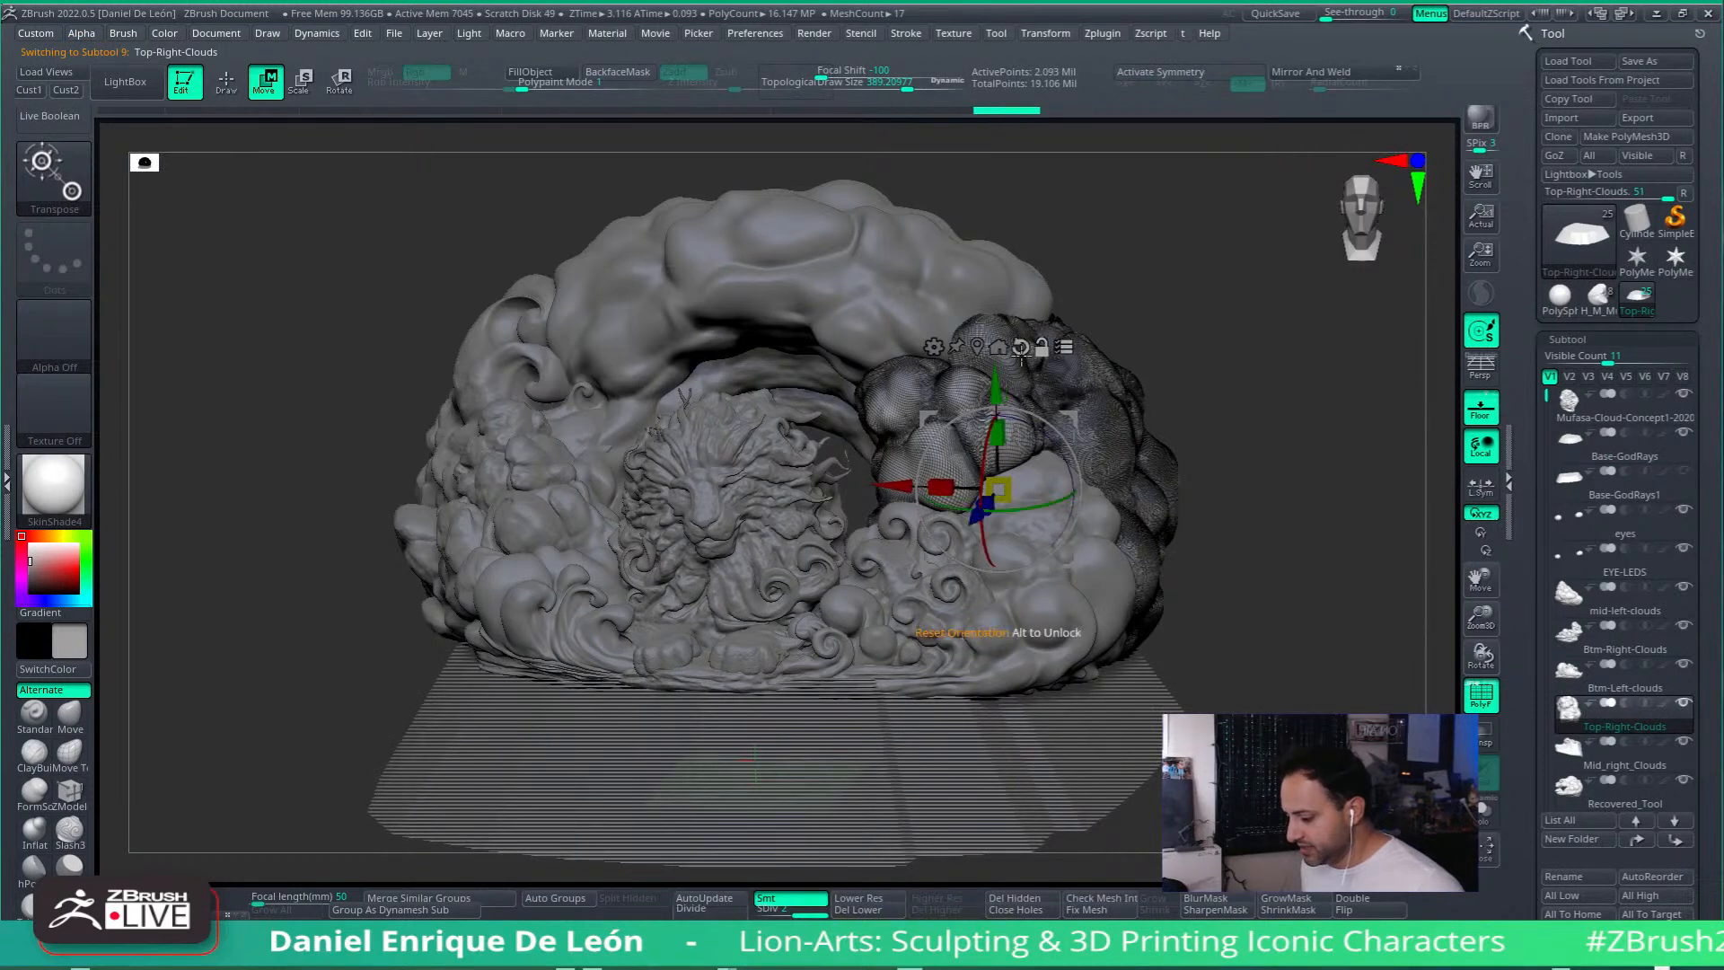
{"action": "left_click_drag", "start_coordinate": [1236, 468], "coordinate": [1258, 471]}
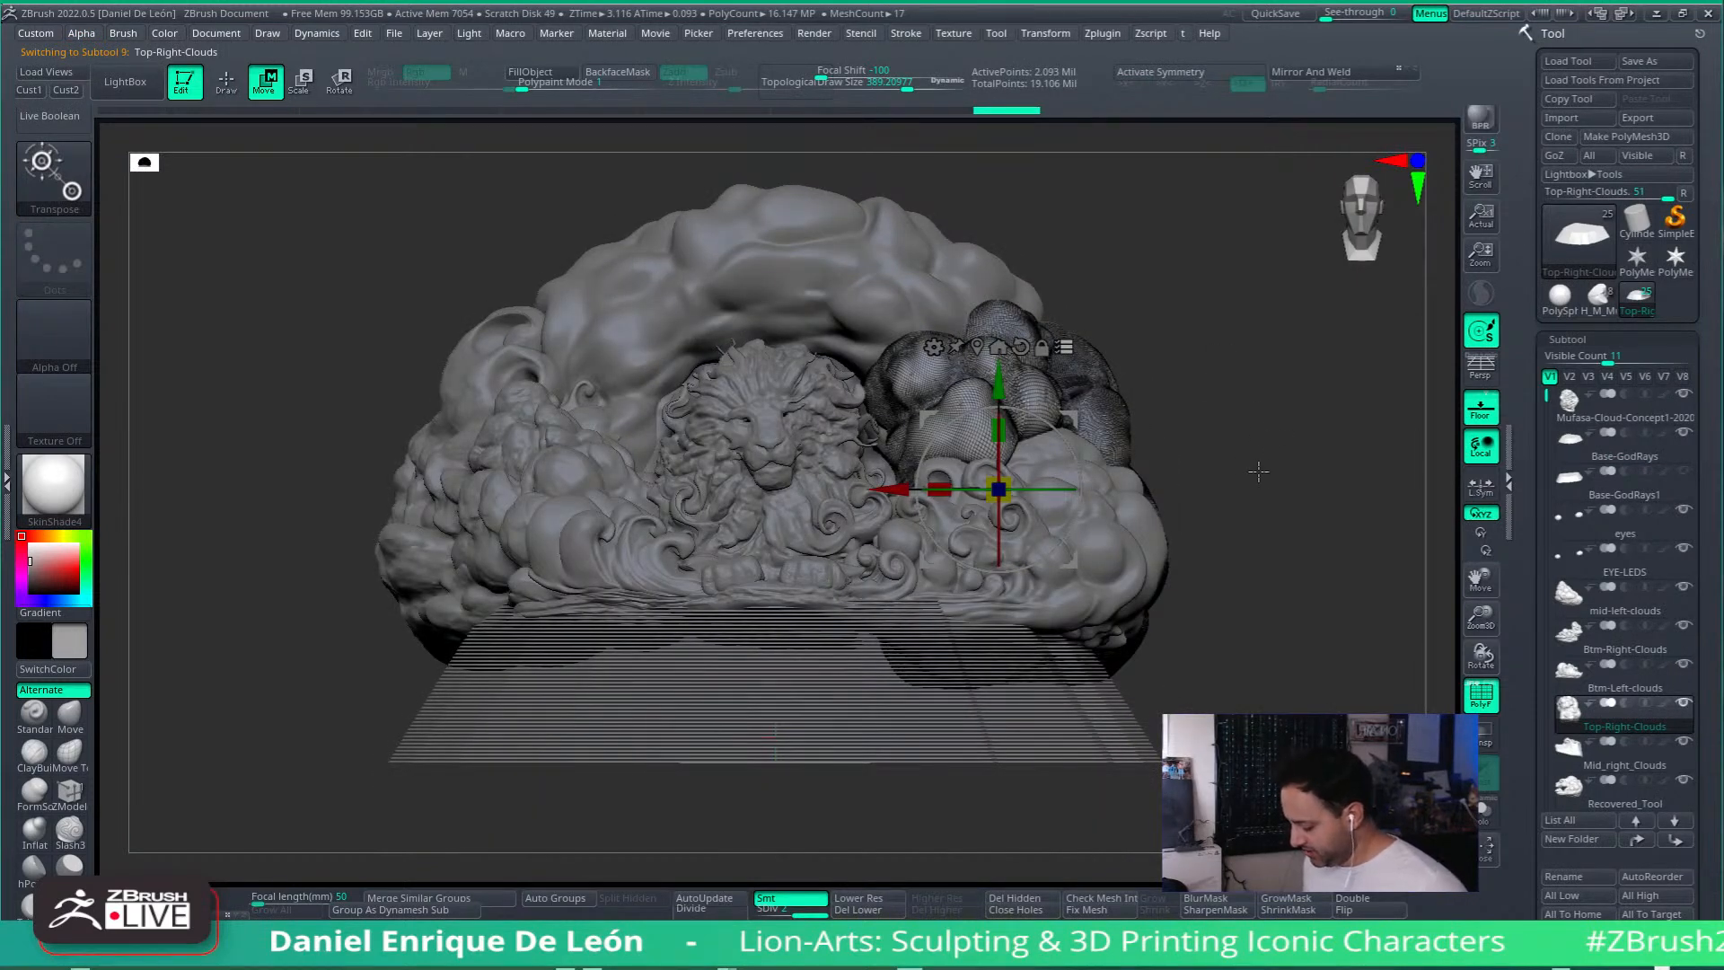
{"action": "key", "text": "t"}
{"action": "key", "text": "Escape"}
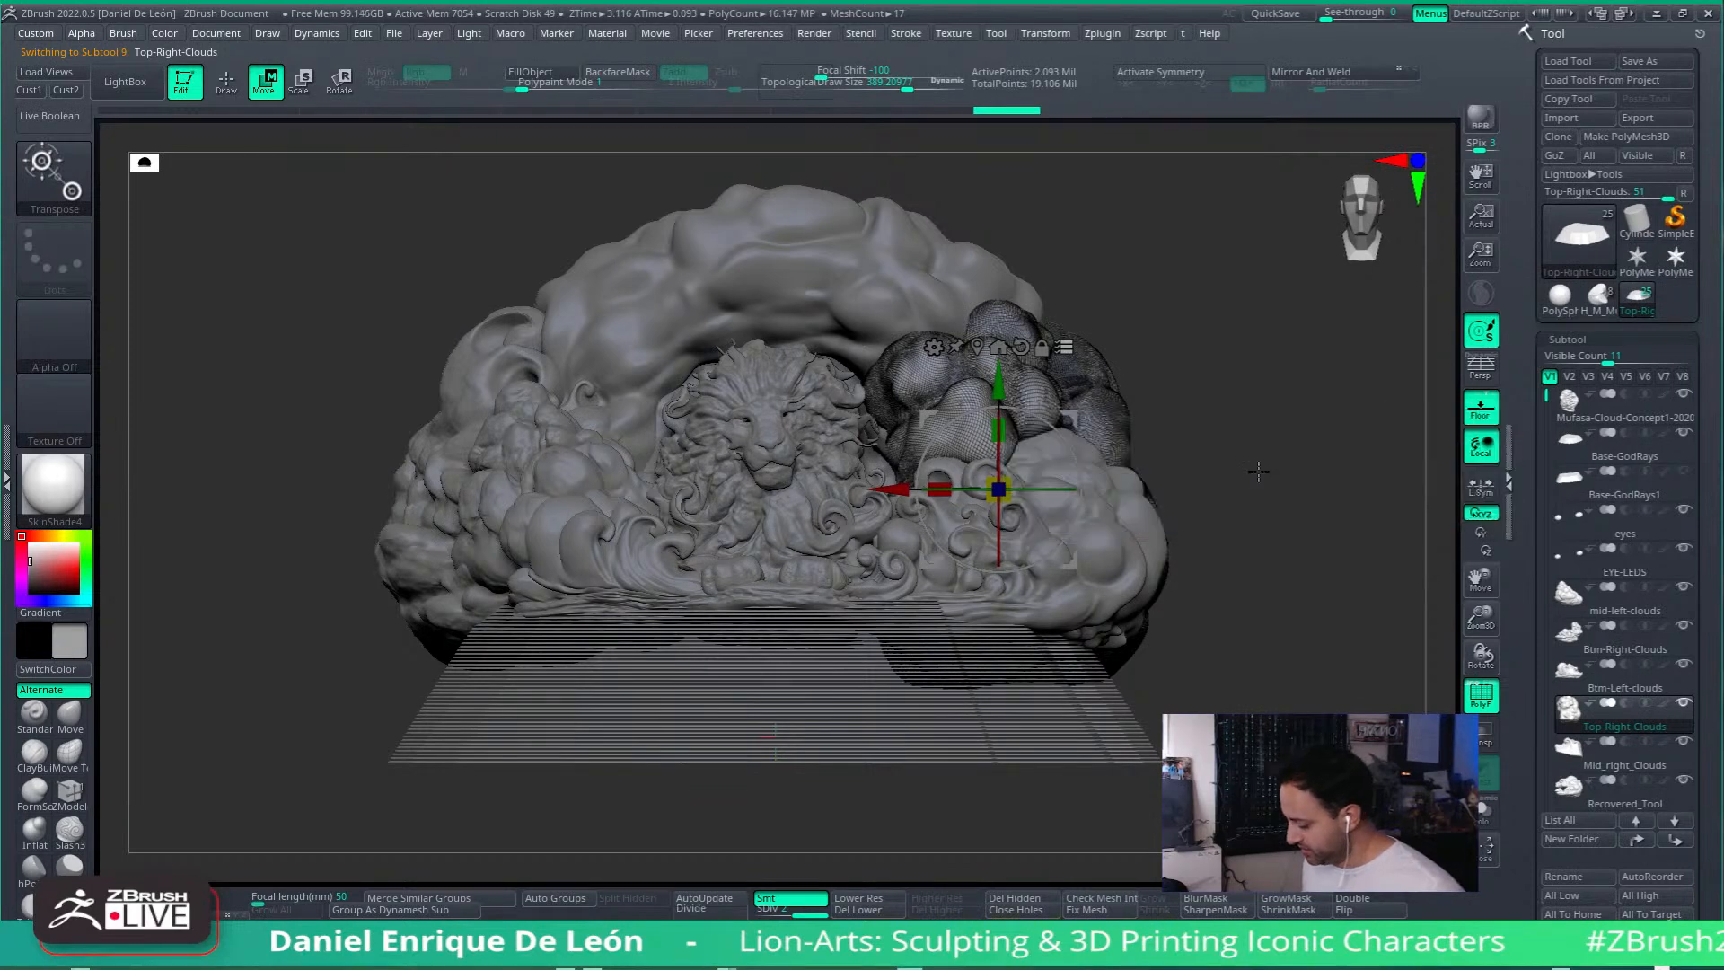
{"action": "key", "text": "q"}
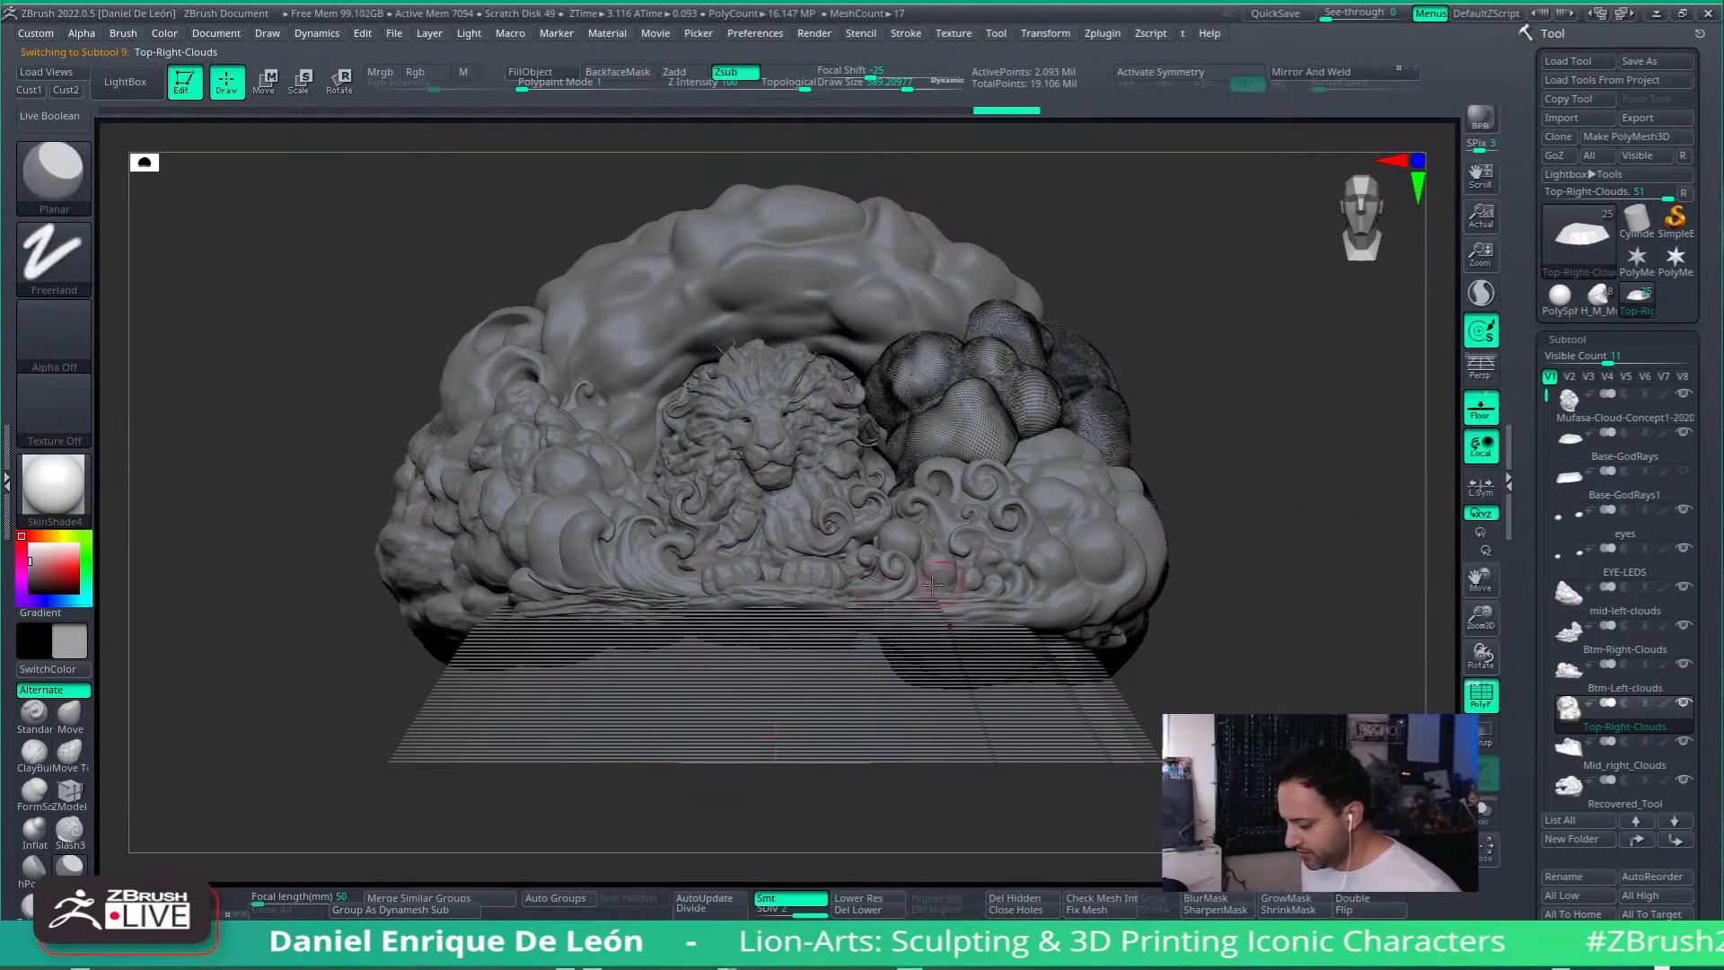
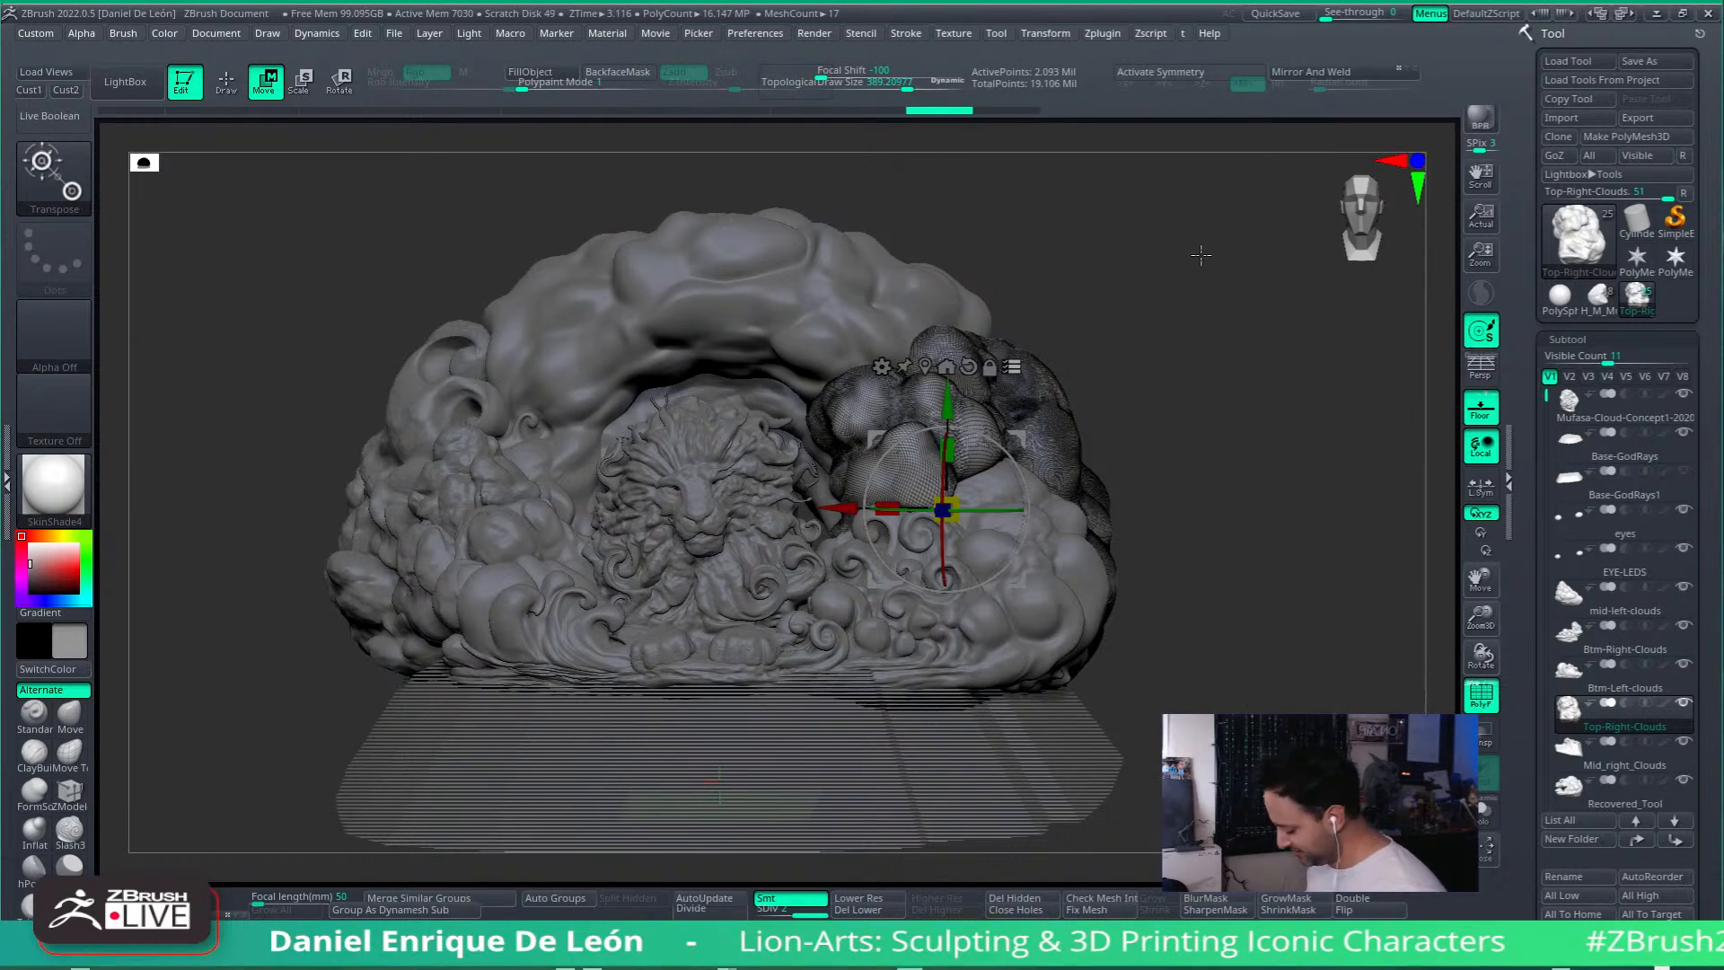
Step: Dismiss the 2.5D mode switch, enlarge the draw size, and replace the Gizmo with the transpose line
{"action": "key", "text": "t"}
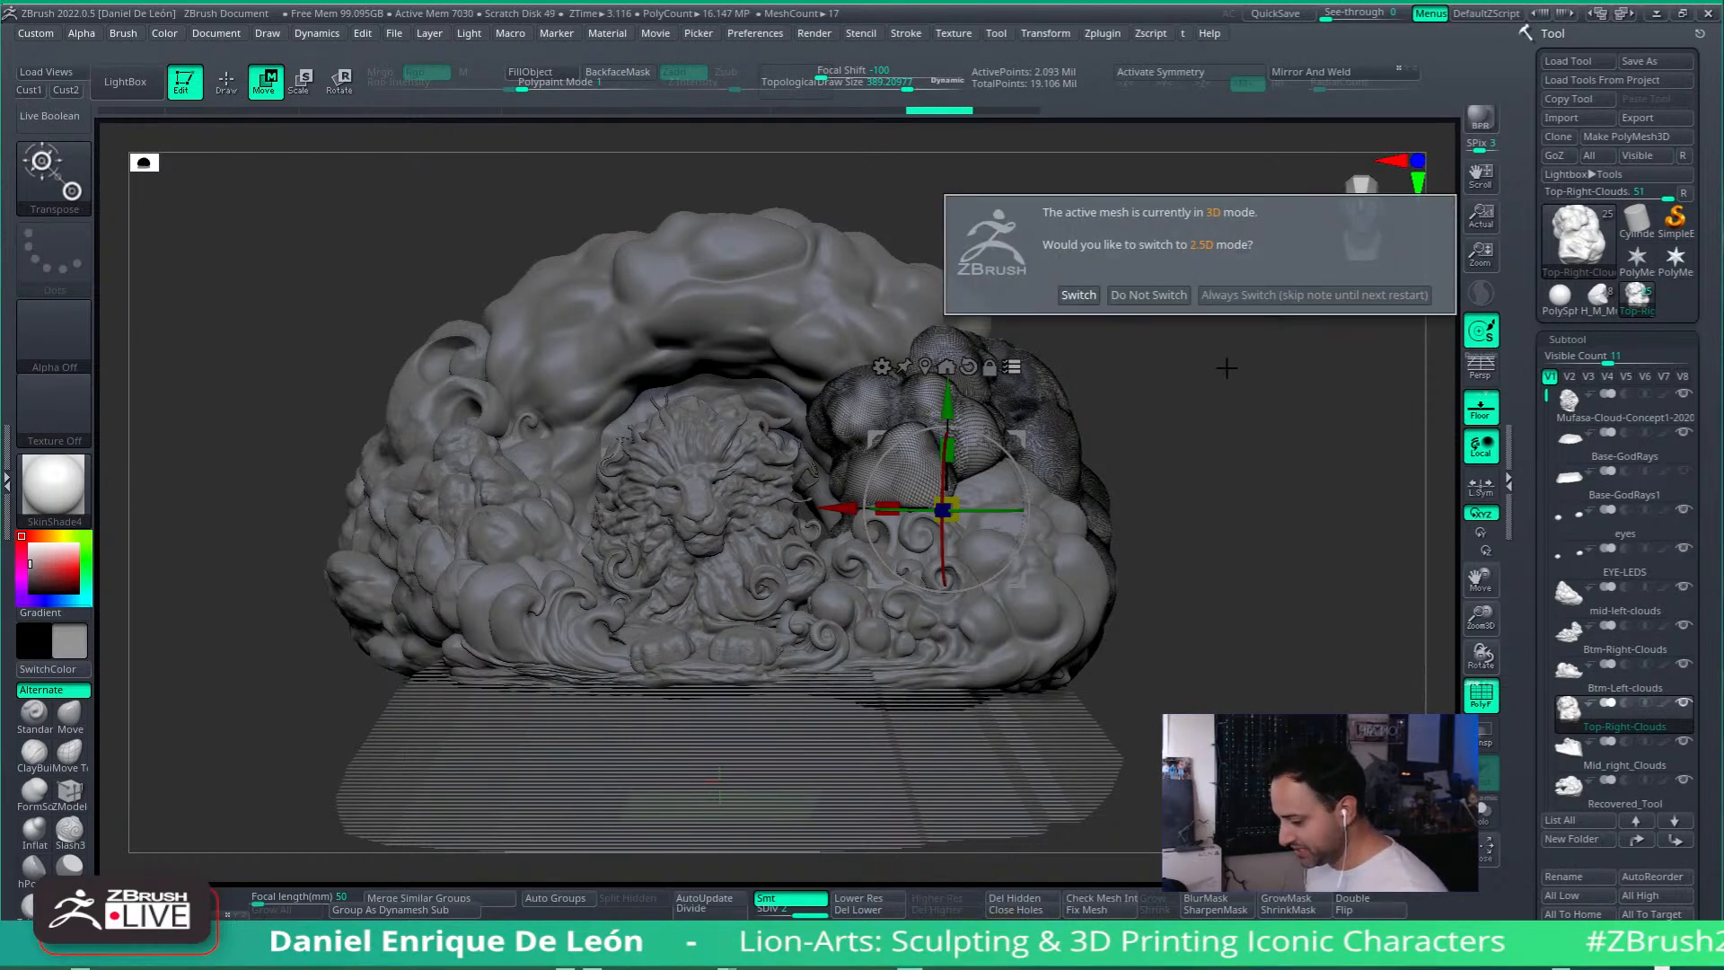
{"action": "key", "text": "Escape"}
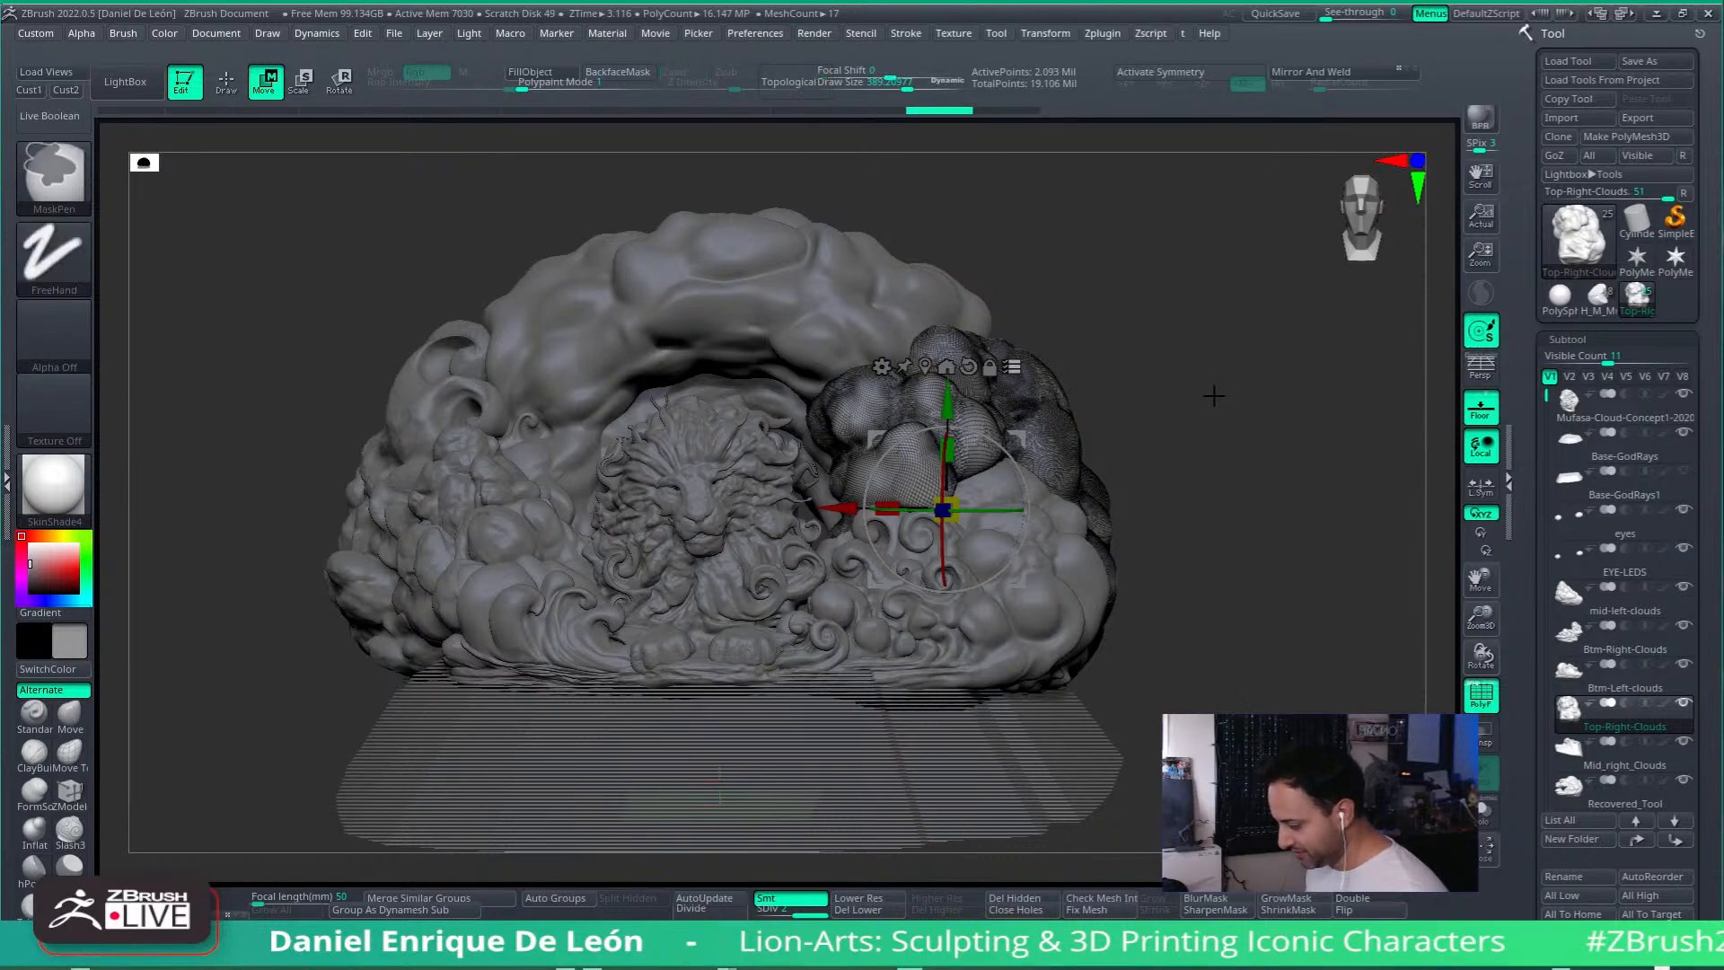
{"action": "left_click", "coordinate": [949, 83]}
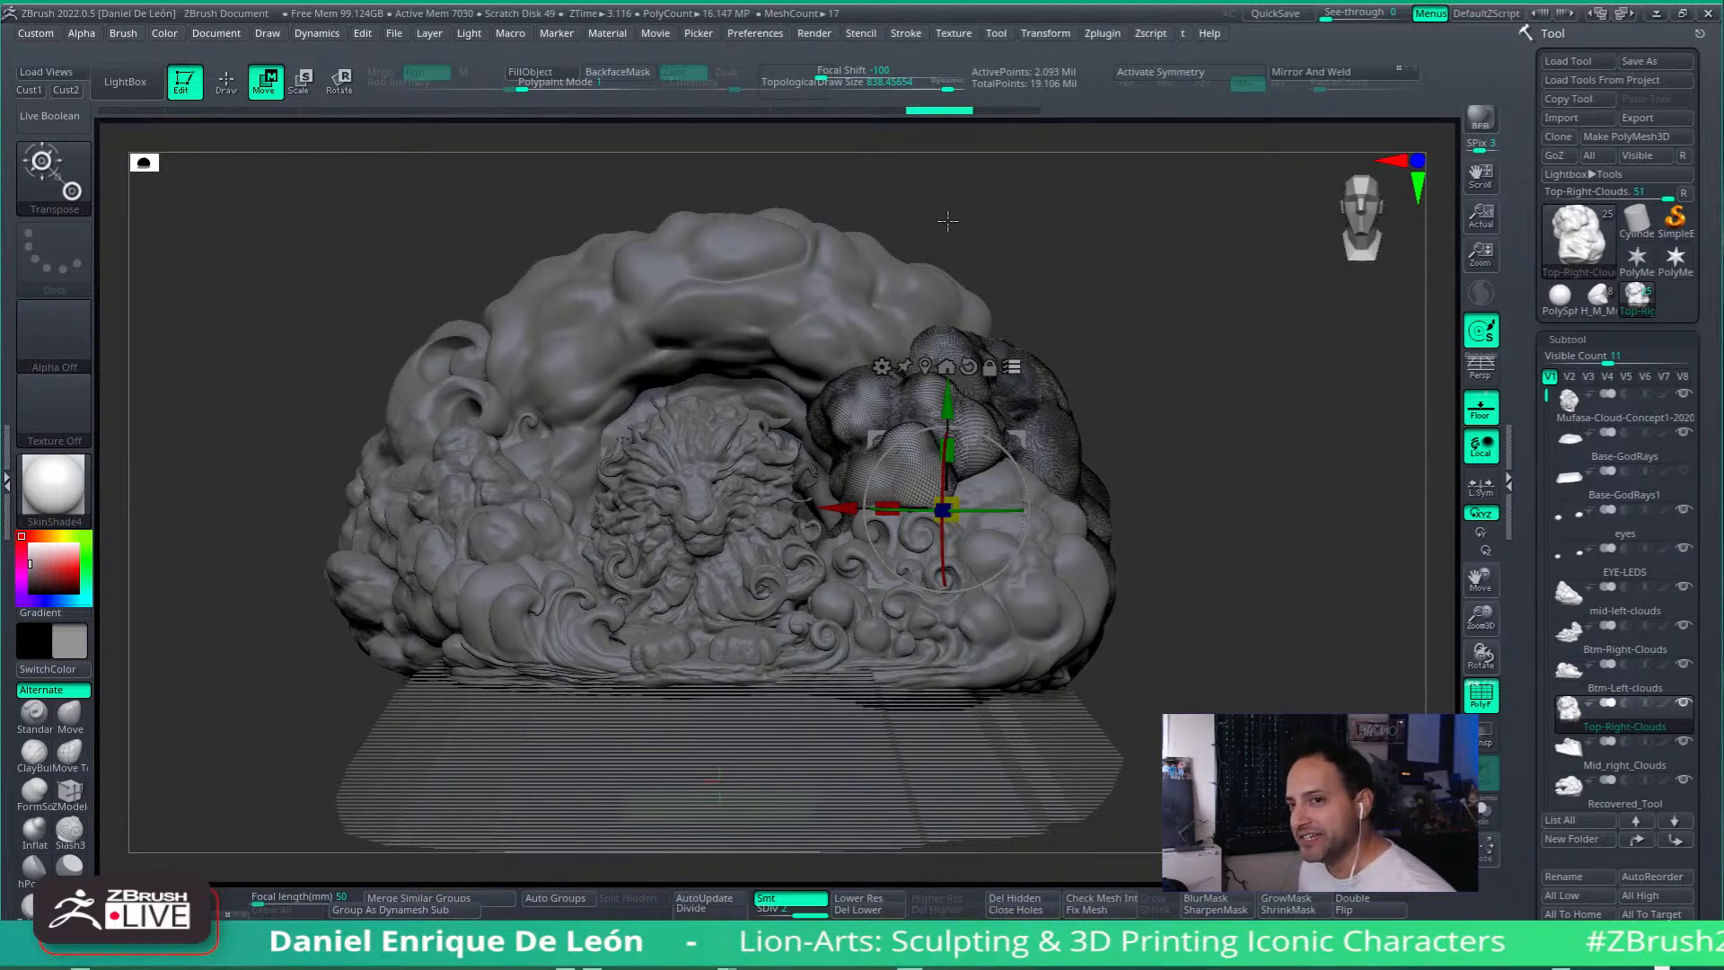
{"action": "key", "text": "y"}
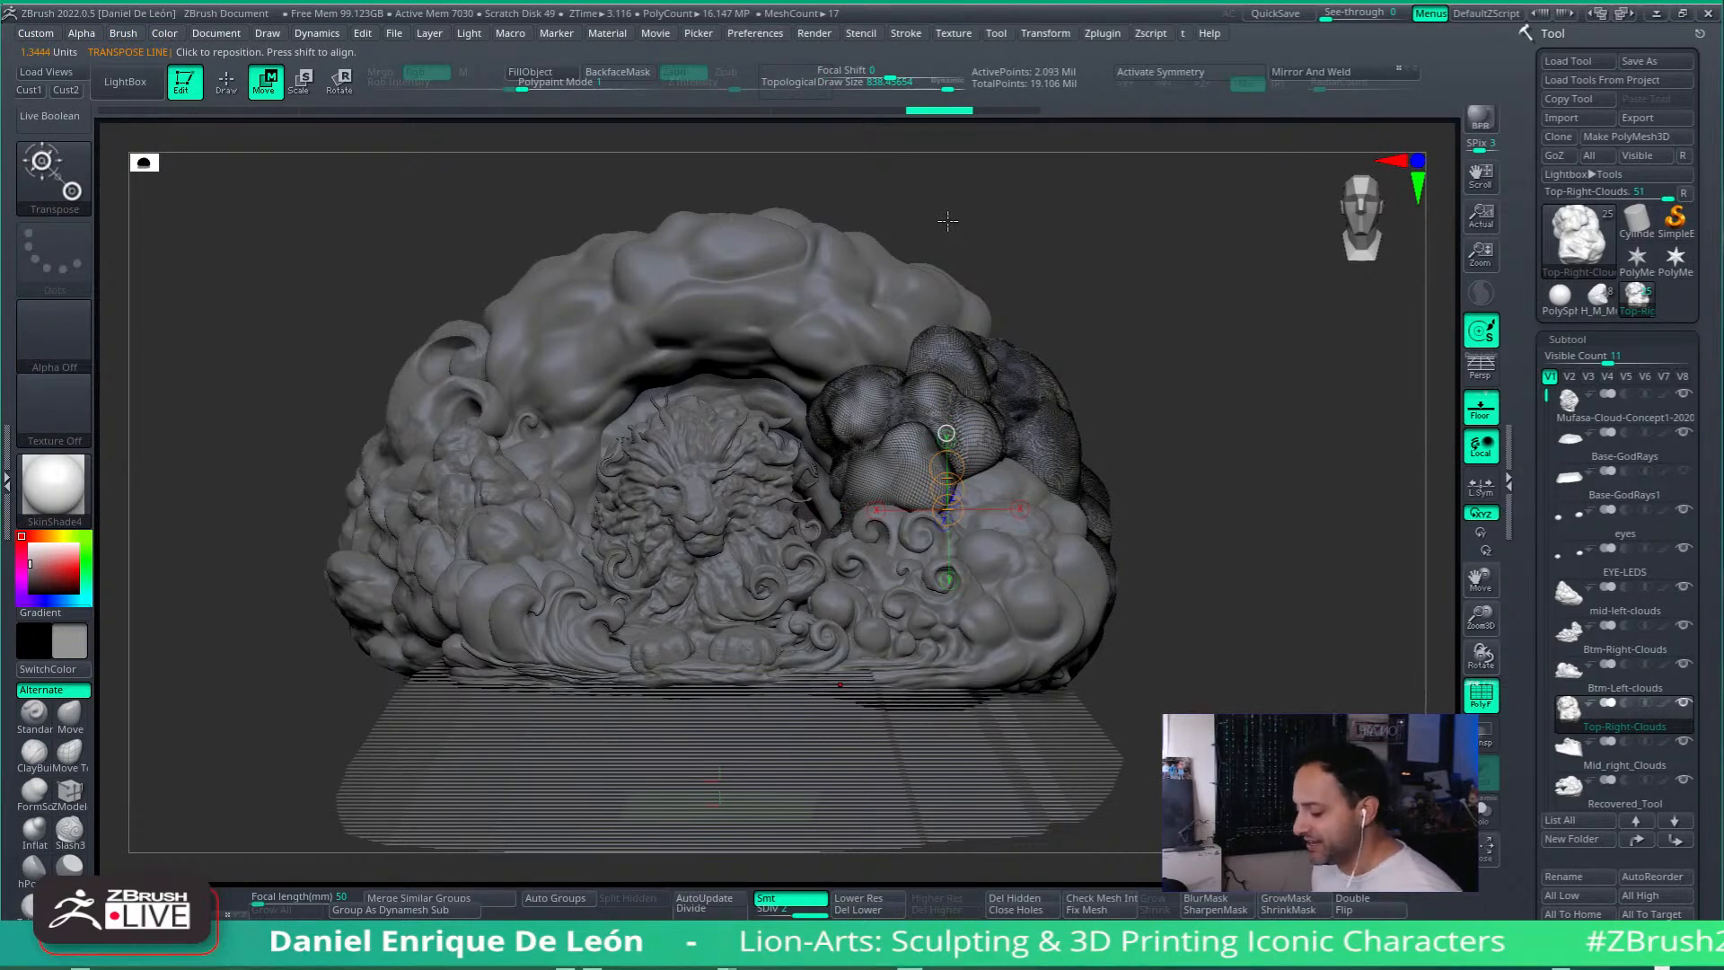
Step: Examine the lion cloud sculpture and its base from the front, from above and from the side of the active clouds
{"action": "left_click_drag", "start_coordinate": [1231, 530], "coordinate": [1235, 402]}
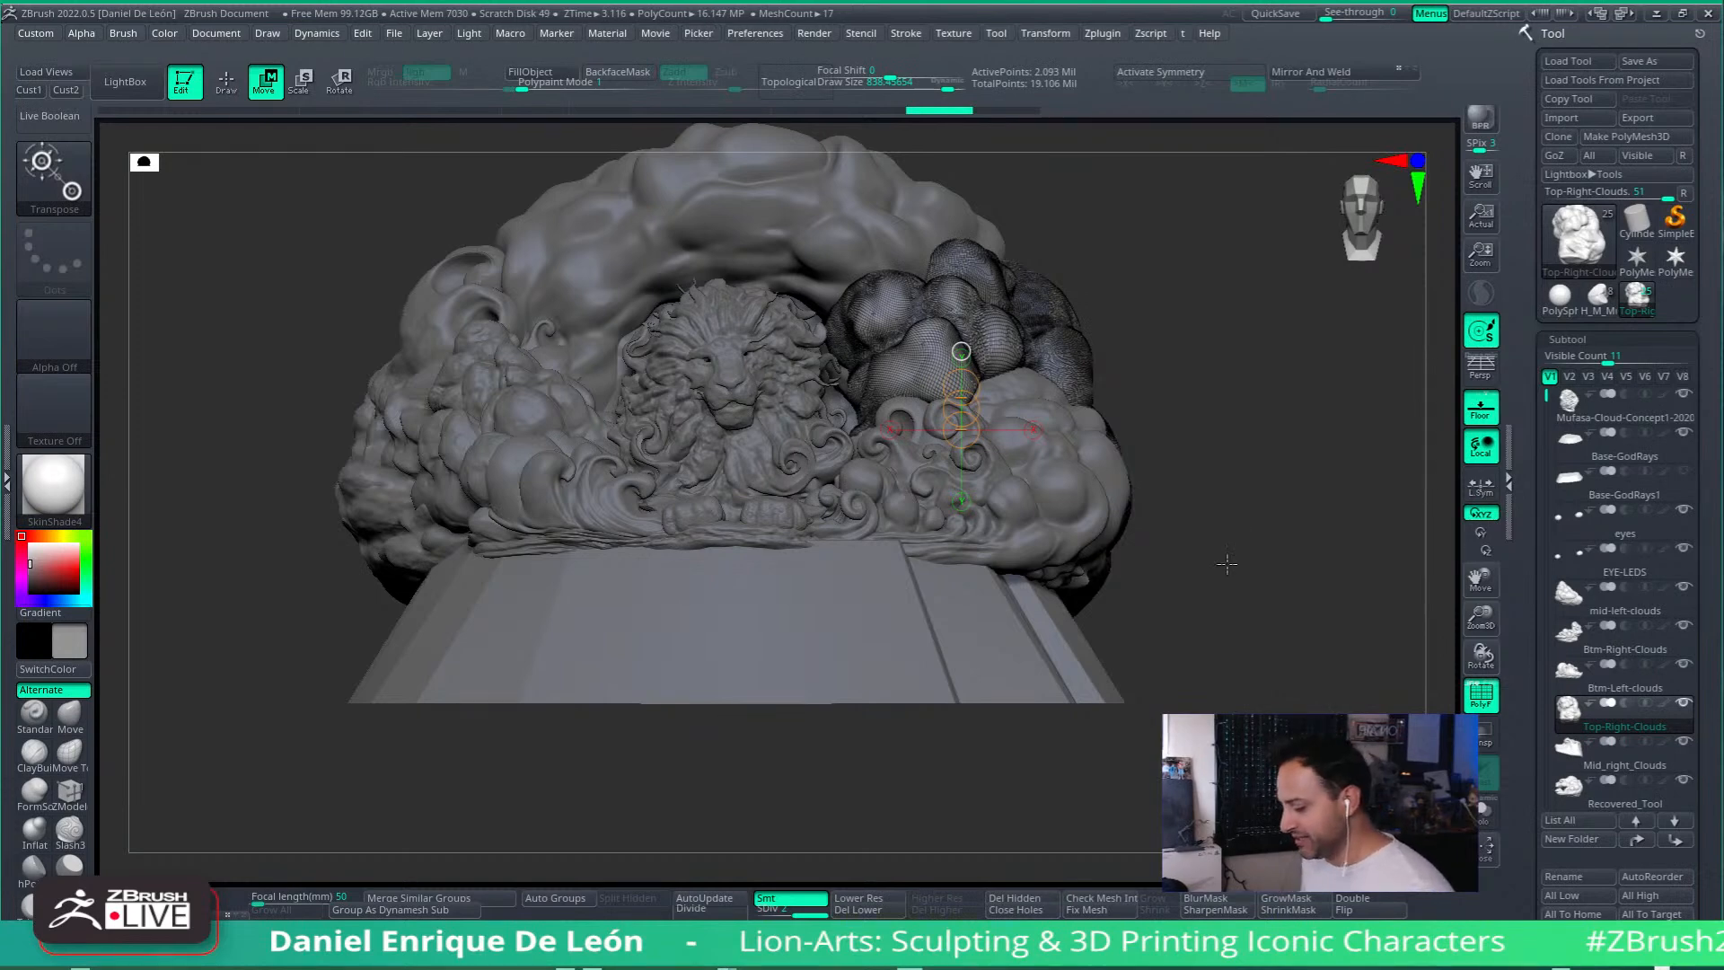
{"action": "left_click_drag", "start_coordinate": [1228, 564], "coordinate": [1163, 561]}
{"action": "right_click_drag", "start_coordinate": [1162, 562], "coordinate": [1157, 553], "text": "ctrl"}
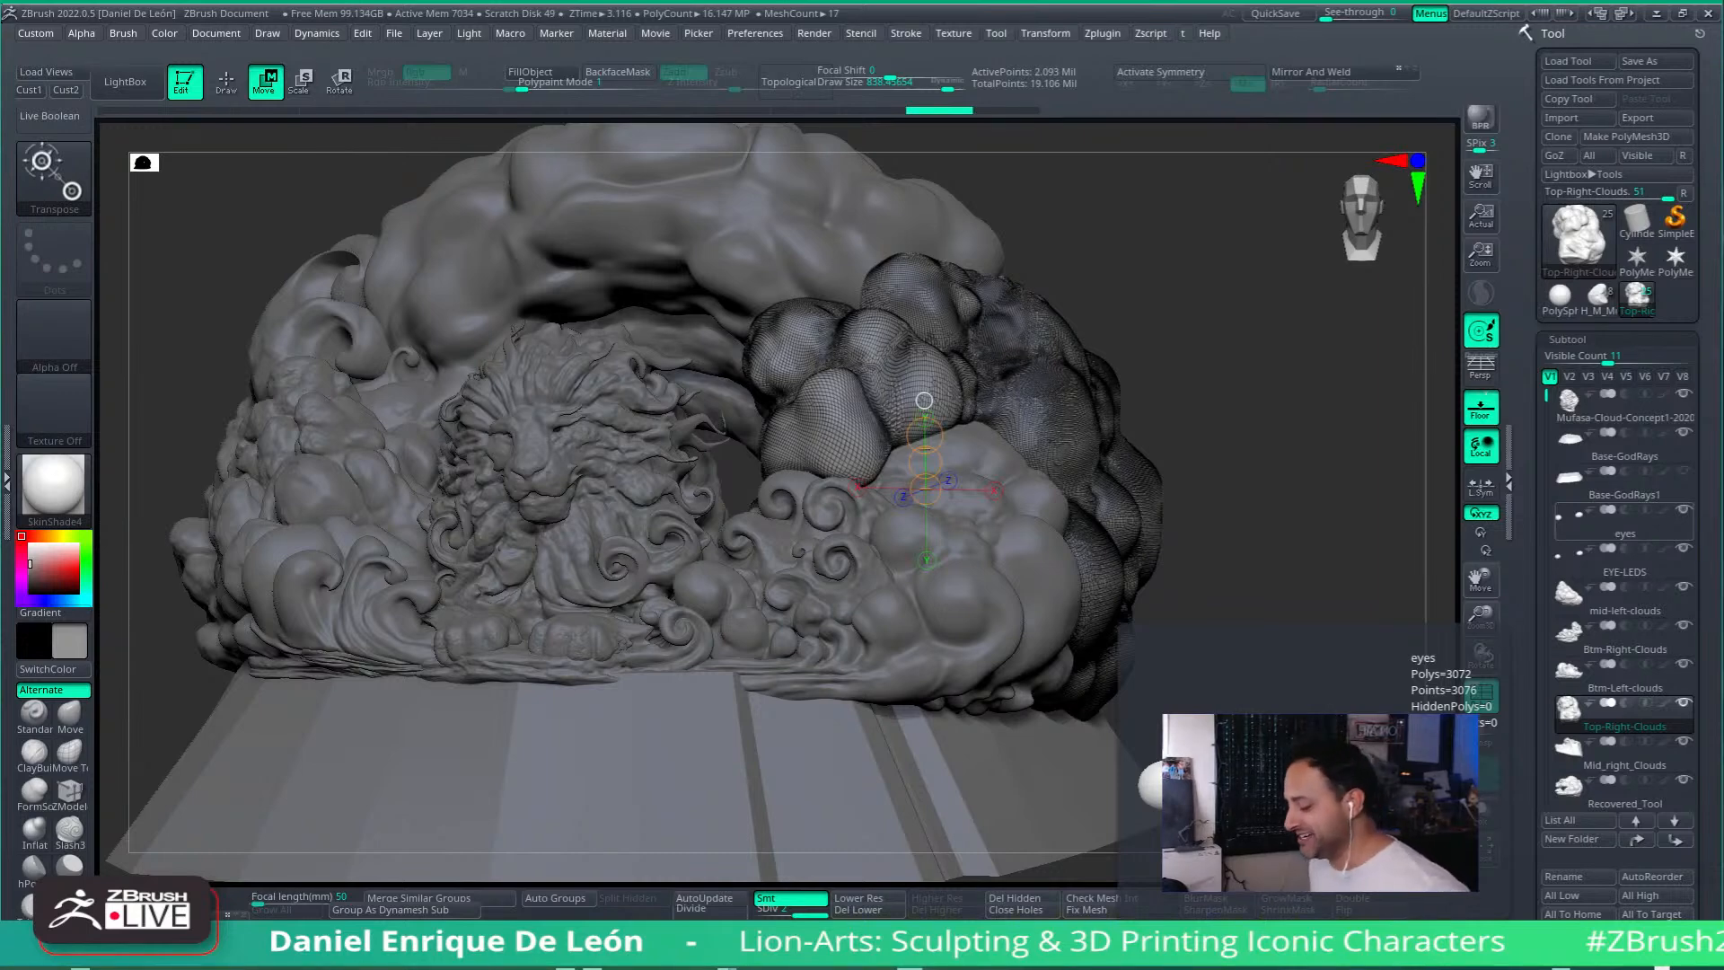
{"action": "mouse_move", "coordinate": [1247, 538]}
{"action": "left_mouse_down"}
{"action": "mouse_move", "coordinate": [775, 535]}
{"action": "mouse_move", "coordinate": [1075, 536]}
{"action": "left_mouse_up"}
{"action": "mouse_move", "coordinate": [992, 564]}
{"action": "right_mouse_down"}
{"action": "mouse_move", "coordinate": [1068, 599]}
{"action": "mouse_move", "coordinate": [1045, 593]}
{"action": "mouse_move", "coordinate": [1091, 569]}
{"action": "mouse_move", "coordinate": [1216, 585]}
{"action": "right_mouse_up"}
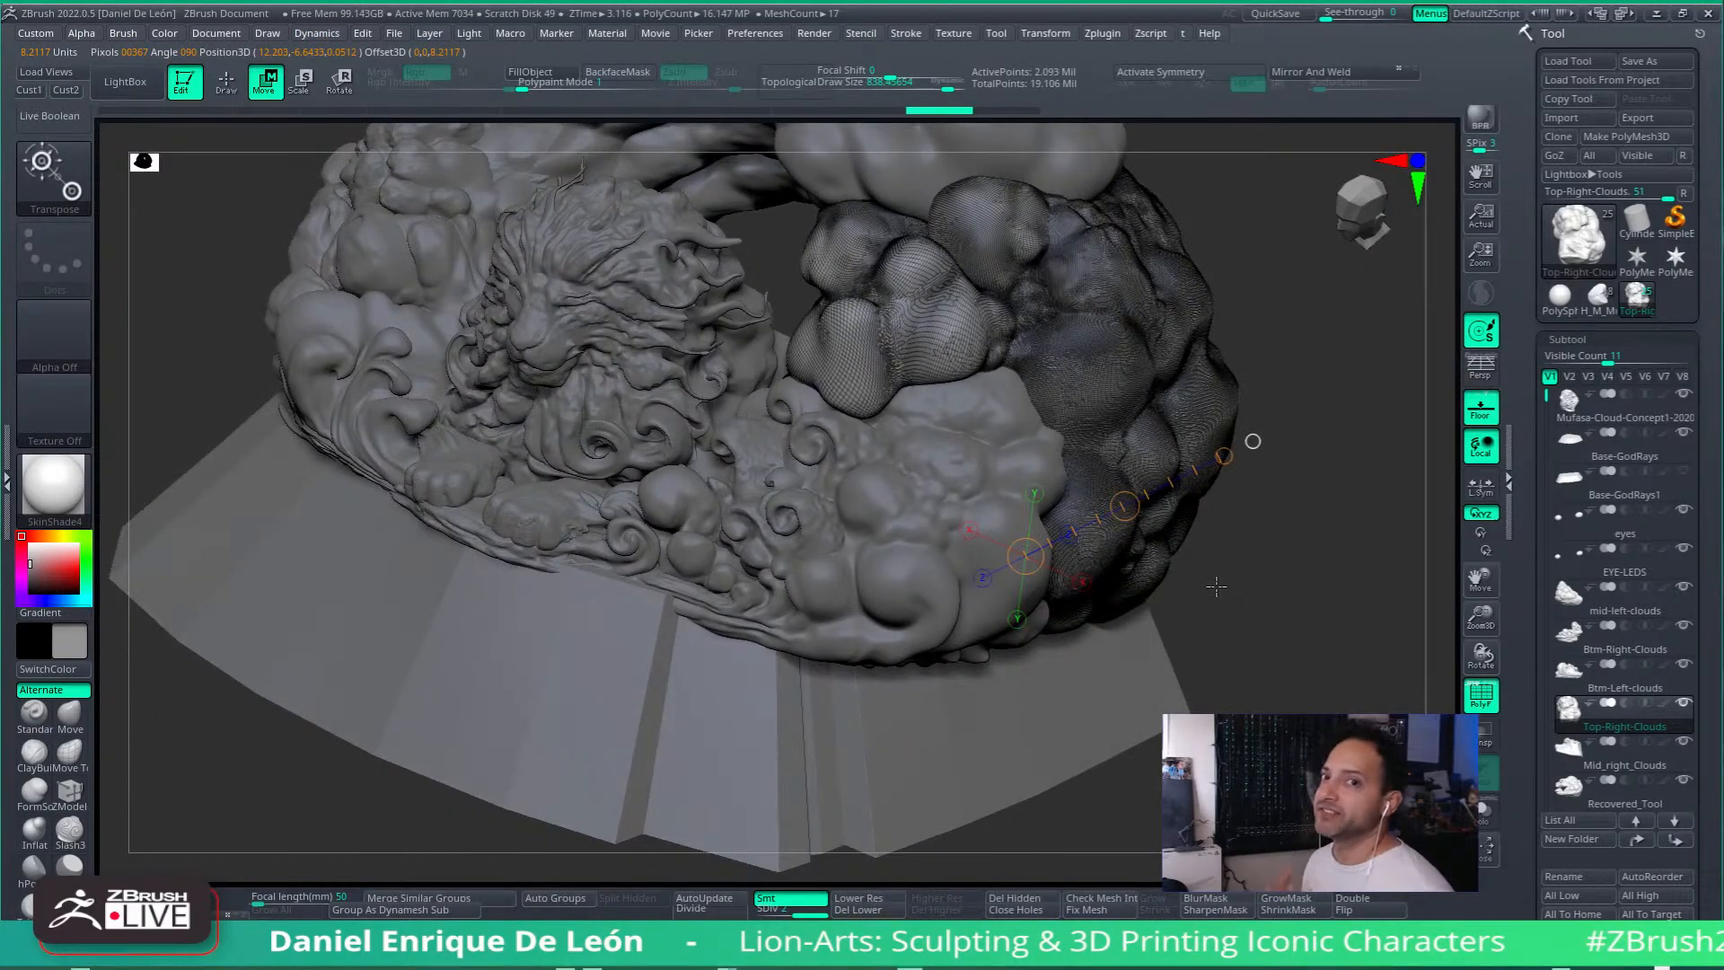
{"action": "mouse_move", "coordinate": [1191, 544]}
{"action": "right_mouse_down"}
{"action": "mouse_move", "coordinate": [1158, 490]}
{"action": "mouse_move", "coordinate": [1239, 612]}
{"action": "right_mouse_up"}
Step: Return to Draw mode, reduce the brush's draw size, and turn off the PolyFrame display
{"action": "key", "text": "q"}
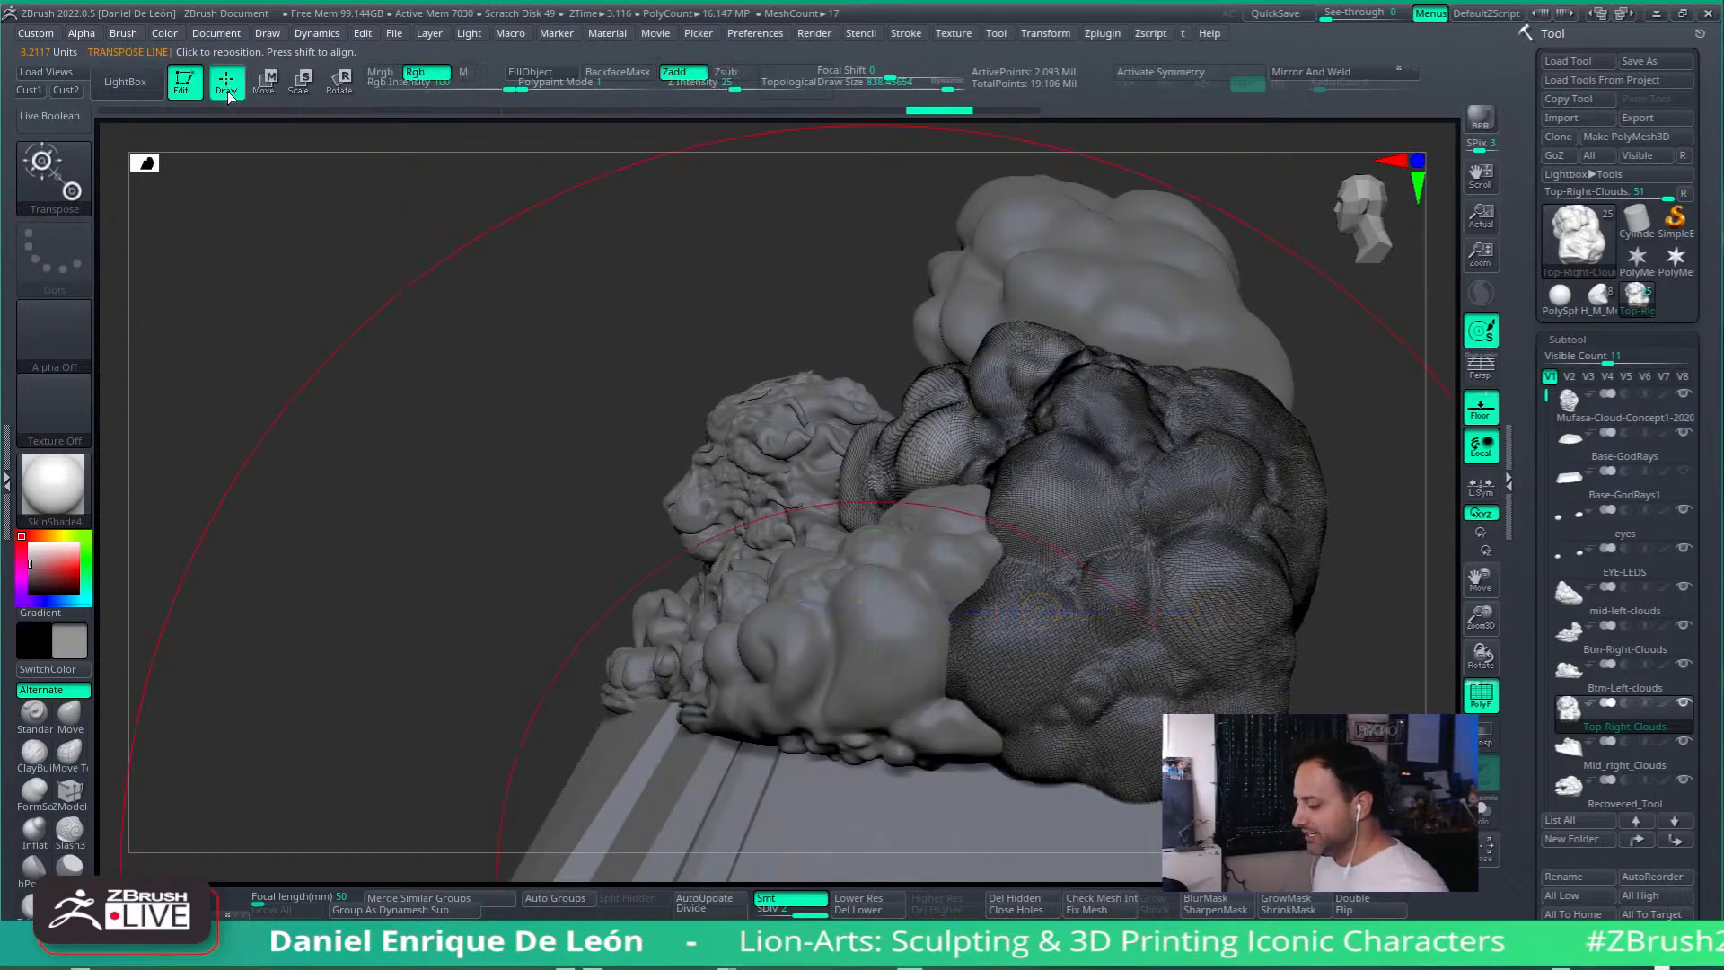
{"action": "right_click_drag", "start_coordinate": [1084, 626], "coordinate": [1046, 539], "text": "alt"}
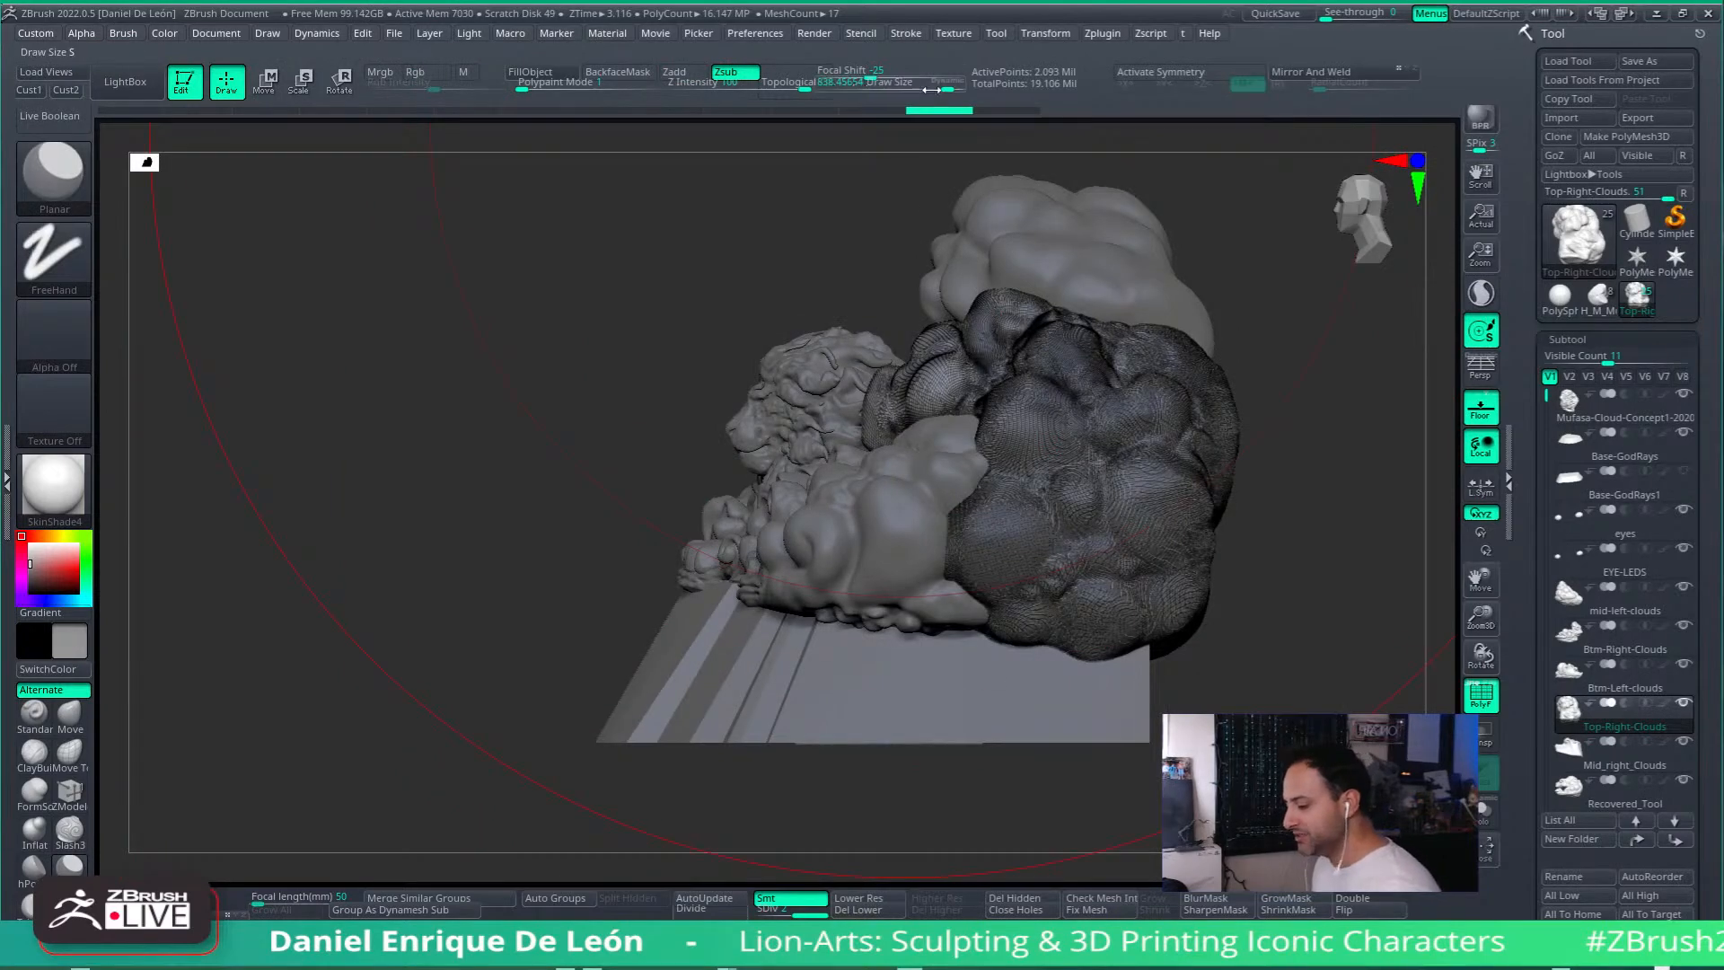
{"action": "left_click_drag", "start_coordinate": [940, 88], "coordinate": [876, 93]}
{"action": "right_click_drag", "start_coordinate": [1077, 467], "coordinate": [1017, 604], "text": "alt"}
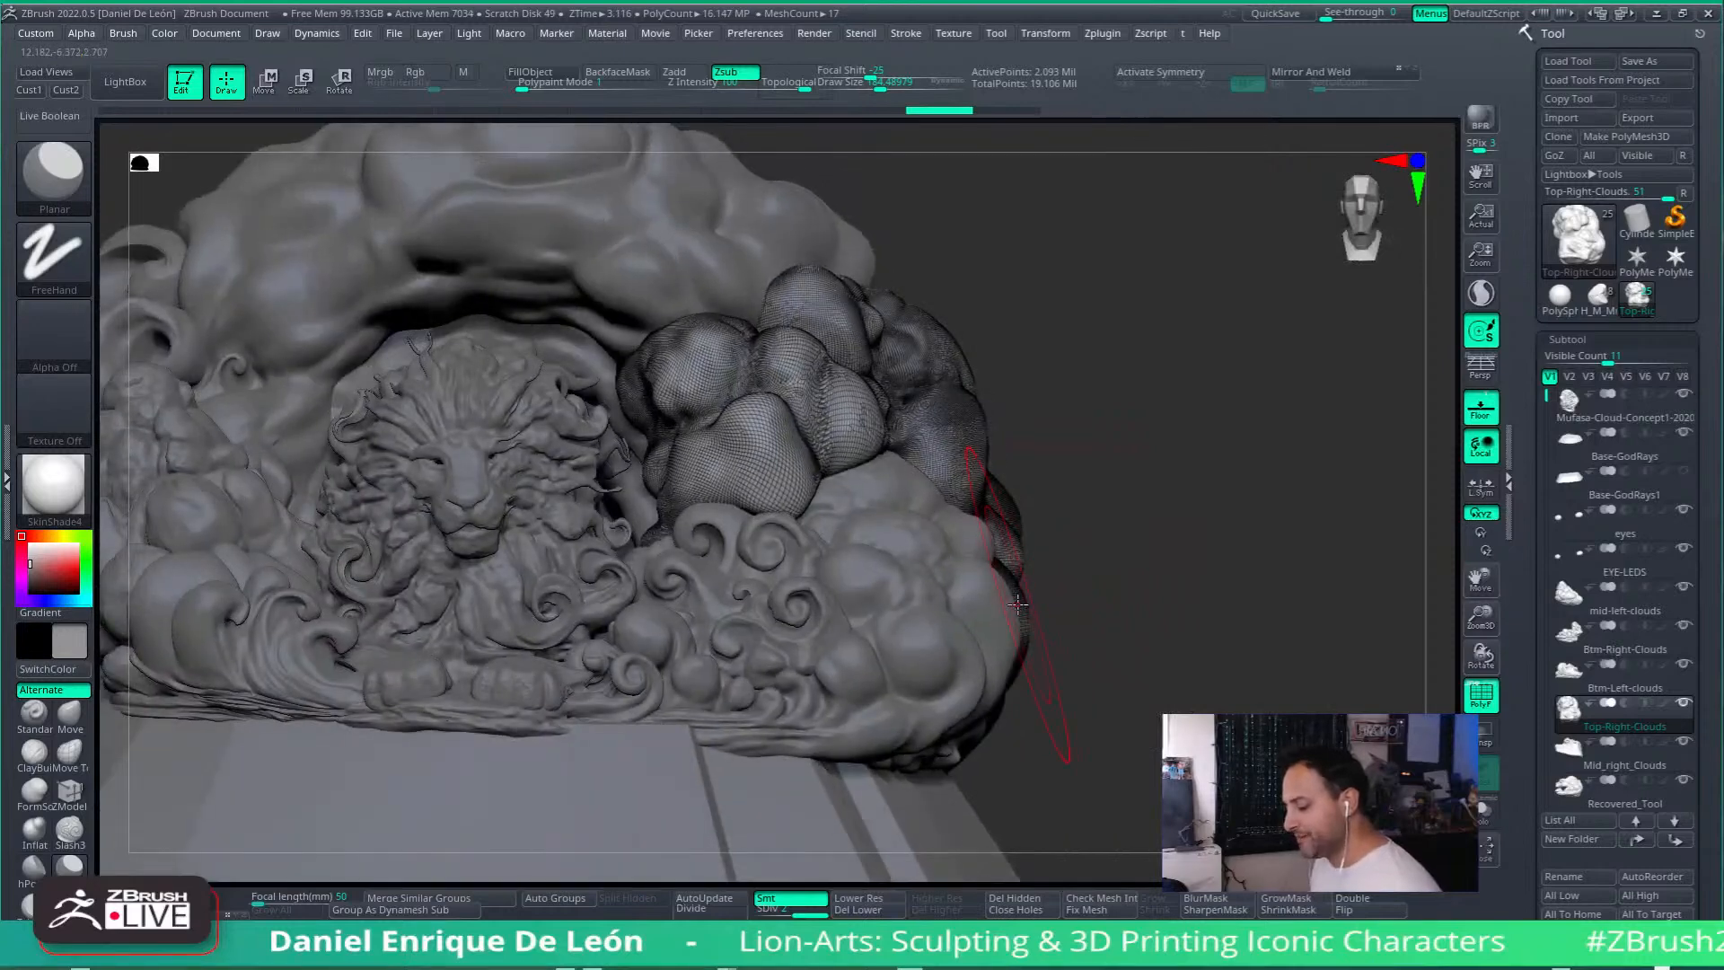
{"action": "left_click", "coordinate": [1468, 689]}
{"action": "mouse_move", "coordinate": [962, 521]}
{"action": "right_mouse_down", "text": "alt"}
{"action": "mouse_move", "coordinate": [994, 548]}
{"action": "mouse_move", "coordinate": [884, 534]}
{"action": "mouse_move", "coordinate": [909, 551]}
{"action": "right_mouse_up", "text": "alt"}
Step: Choose the Standard brush and assign Alpha 07 to it
{"action": "left_click", "coordinate": [63, 185]}
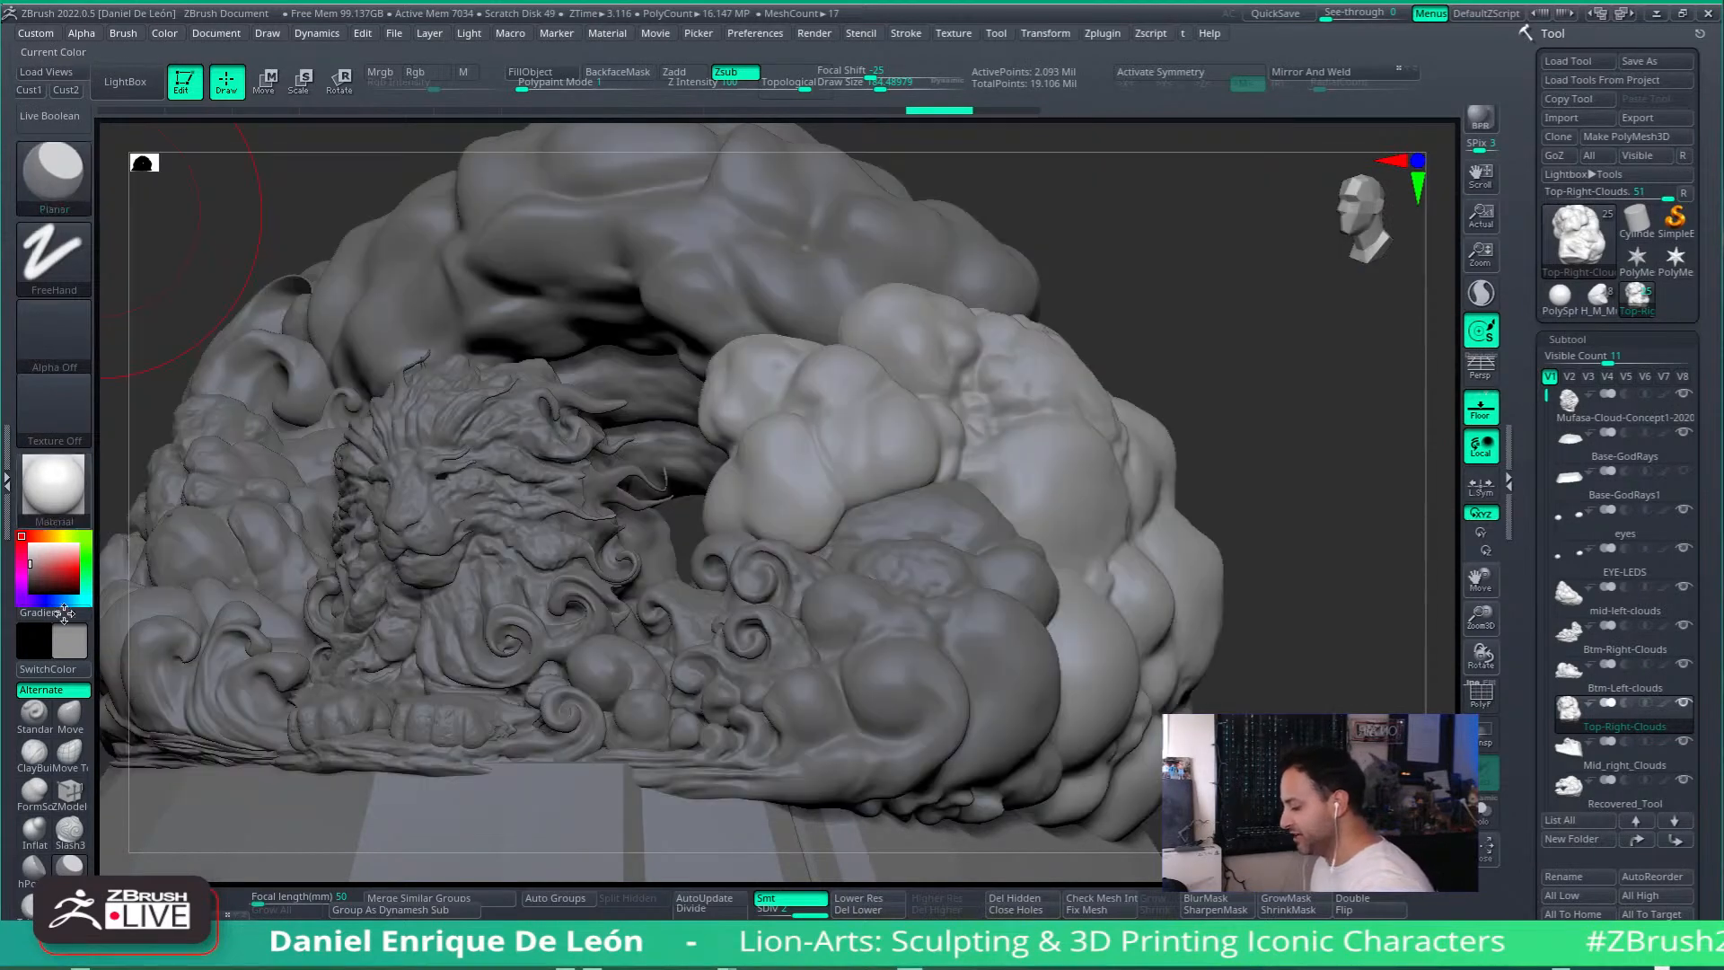
{"action": "left_click", "coordinate": [34, 716]}
{"action": "left_click", "coordinate": [67, 185]}
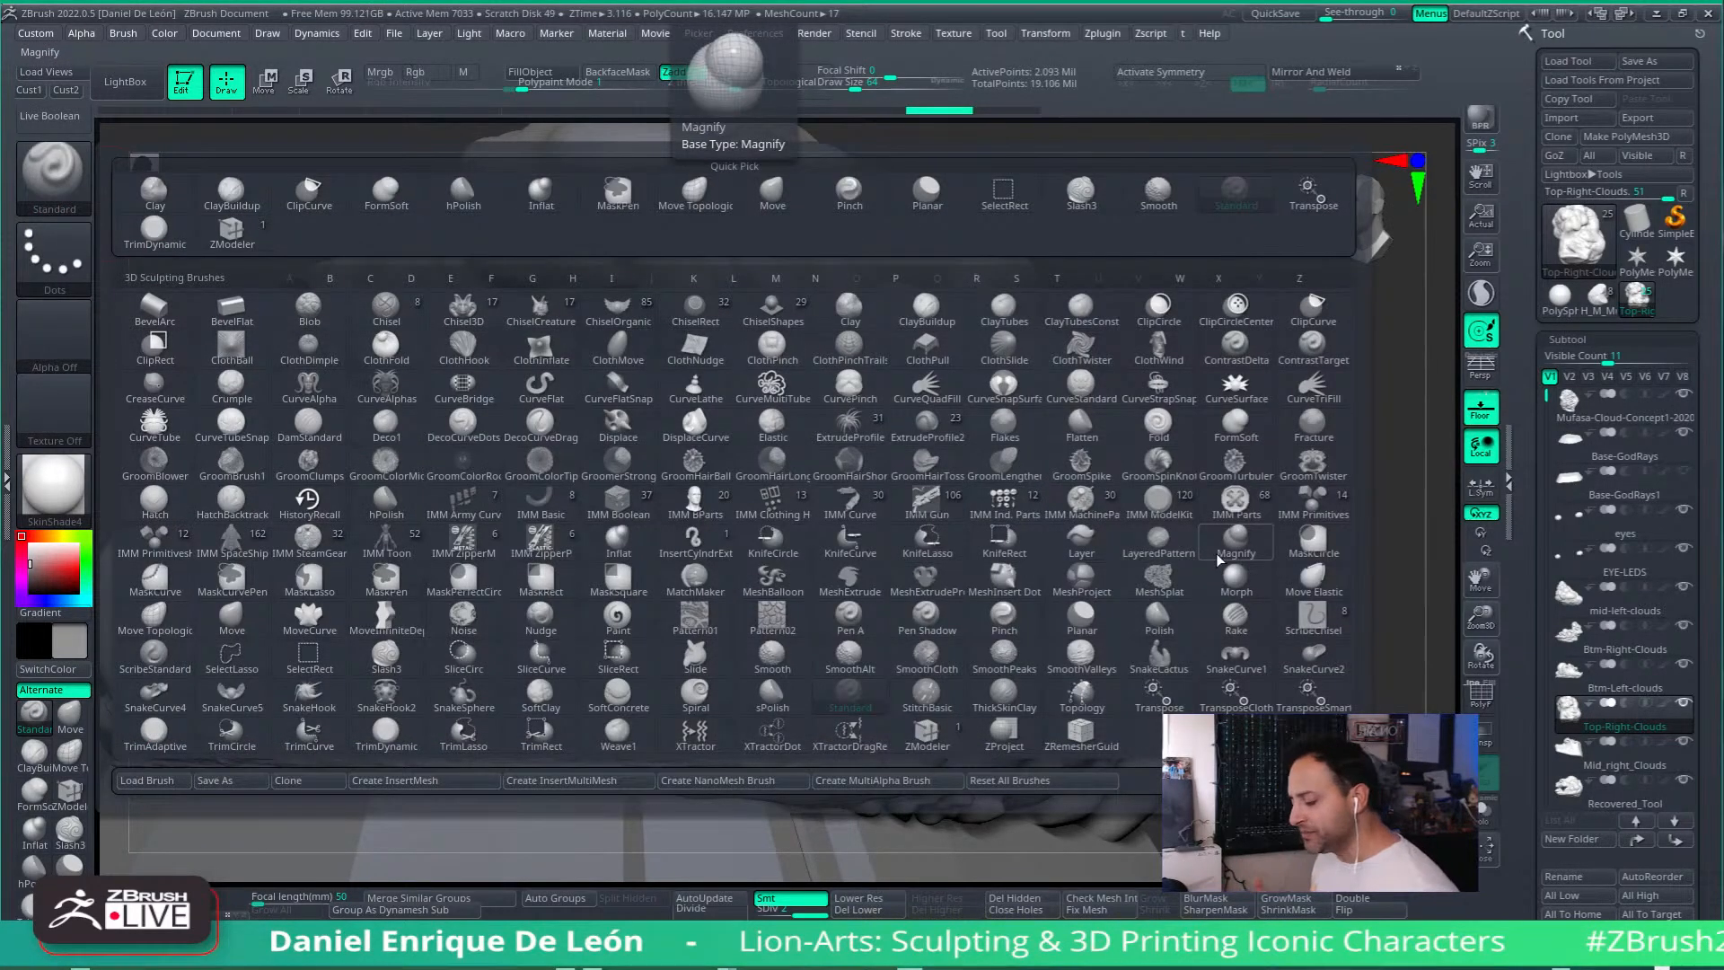
{"action": "left_click", "coordinate": [67, 334]}
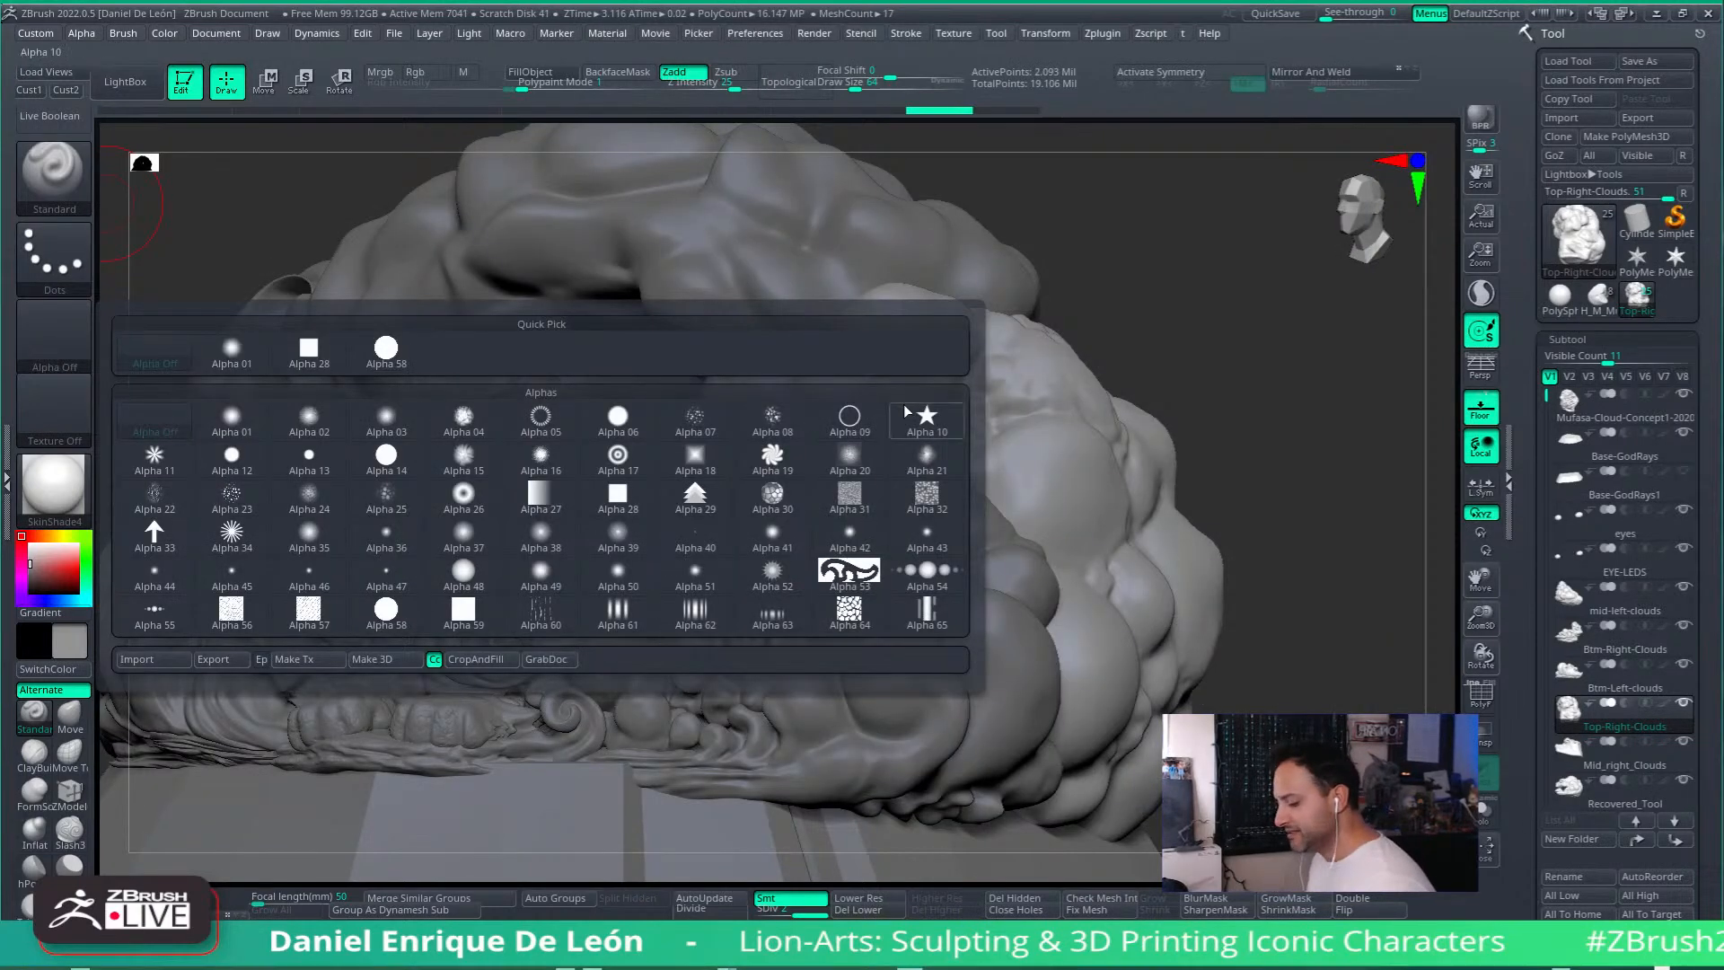
{"action": "left_click", "coordinate": [695, 417]}
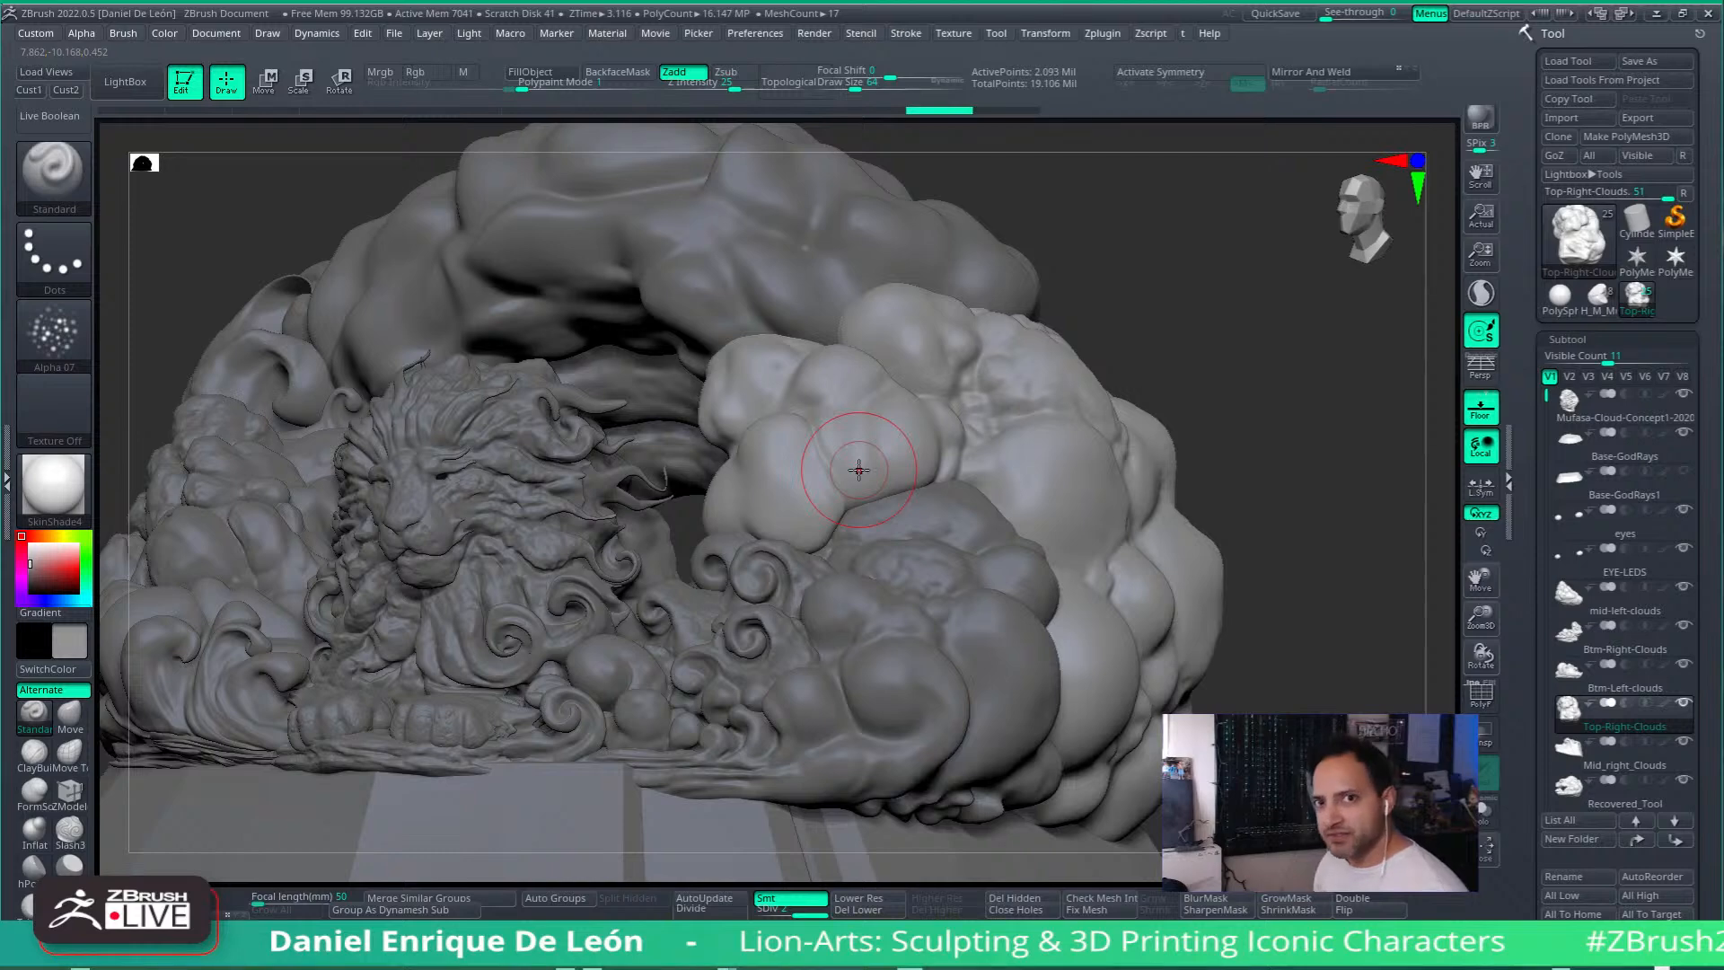
Step: Set the Standard brush to Zsub with a draw size of about 90 and the Spray stroke
{"action": "right_click_drag", "start_coordinate": [849, 455], "coordinate": [1041, 422]}
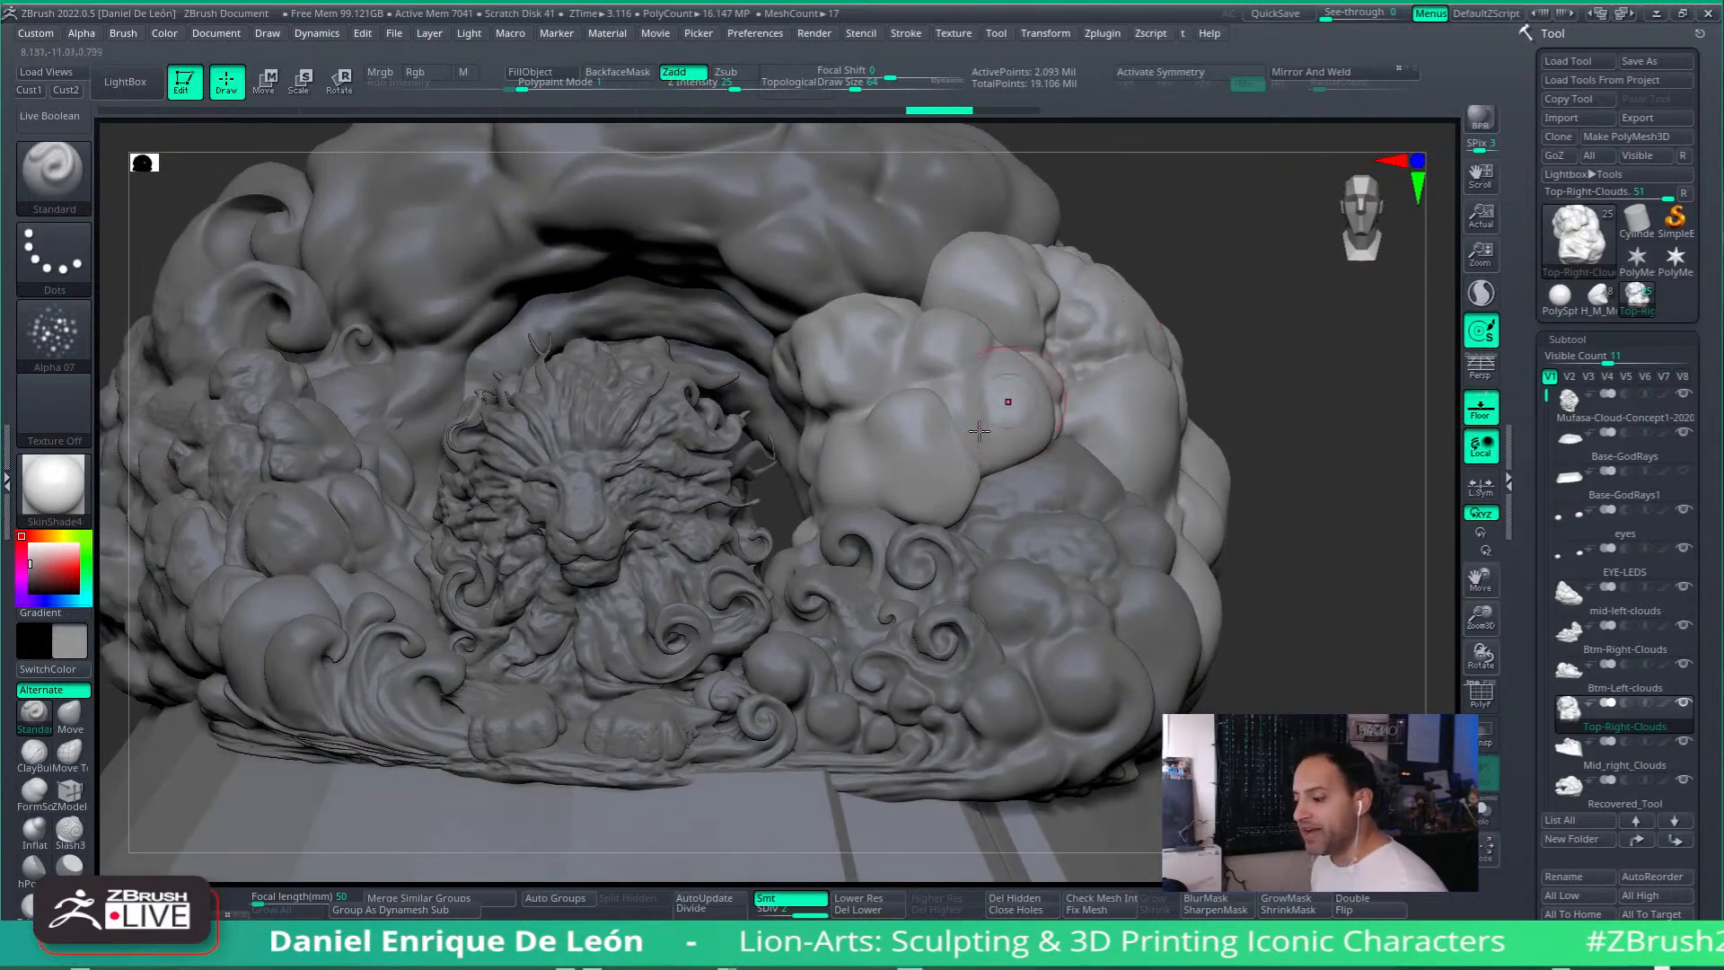
{"action": "left_click", "coordinate": [733, 72]}
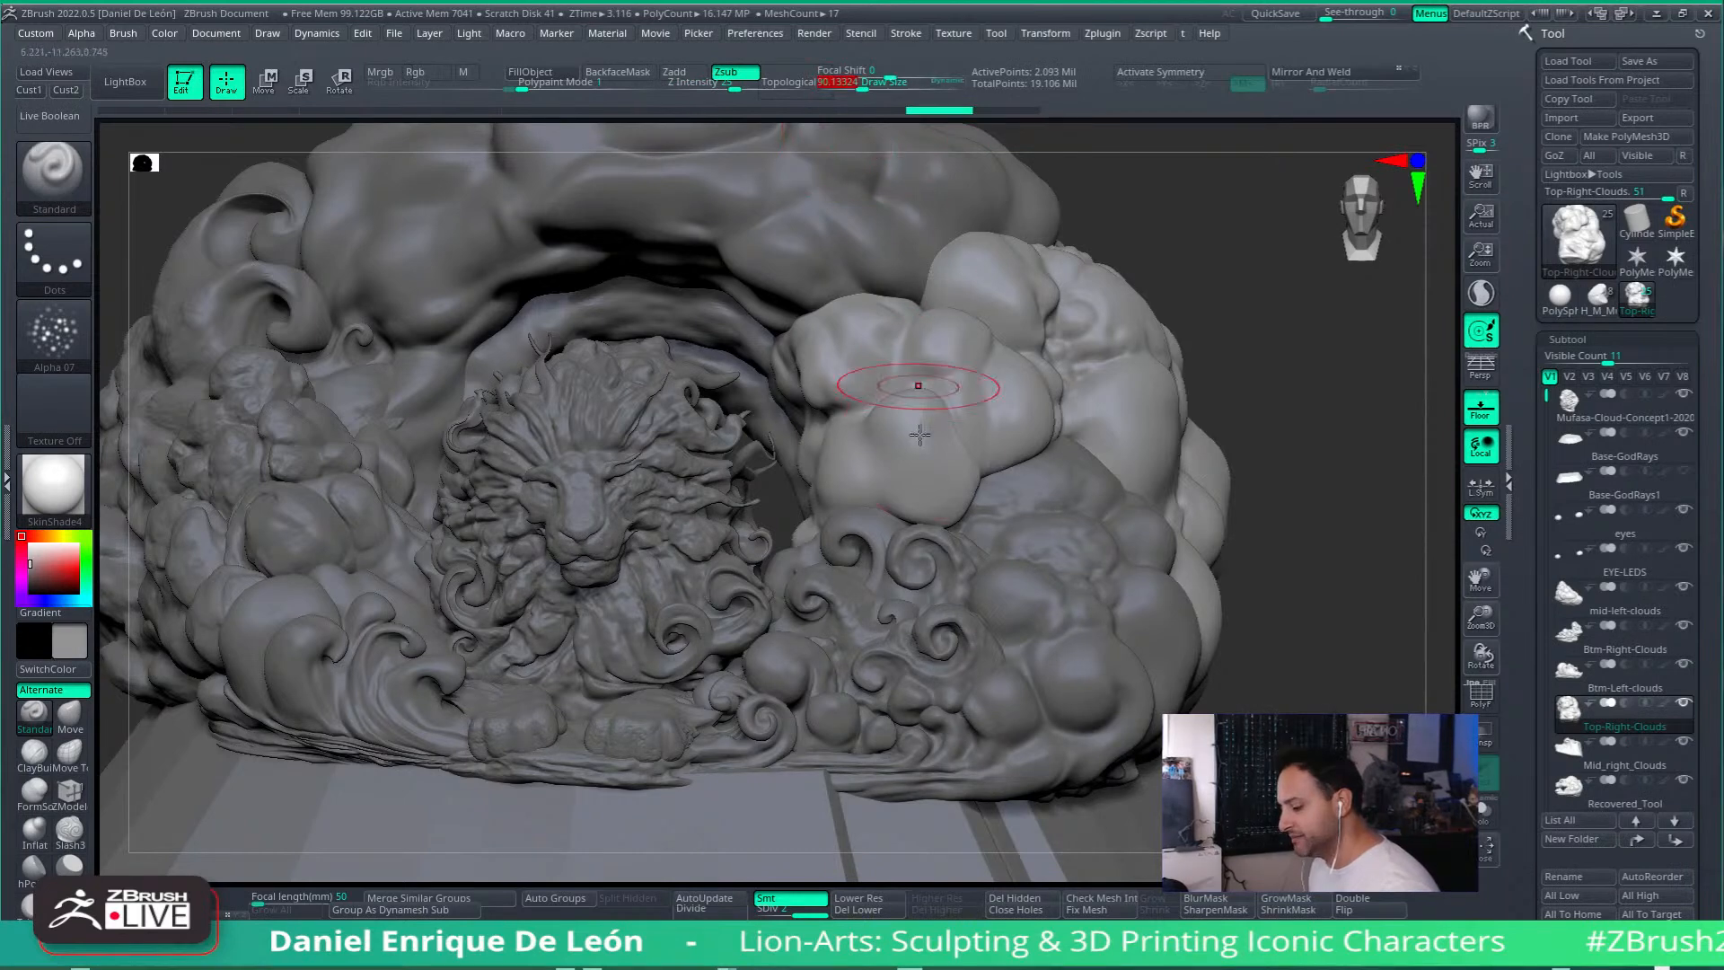
{"action": "left_click", "coordinate": [54, 256]}
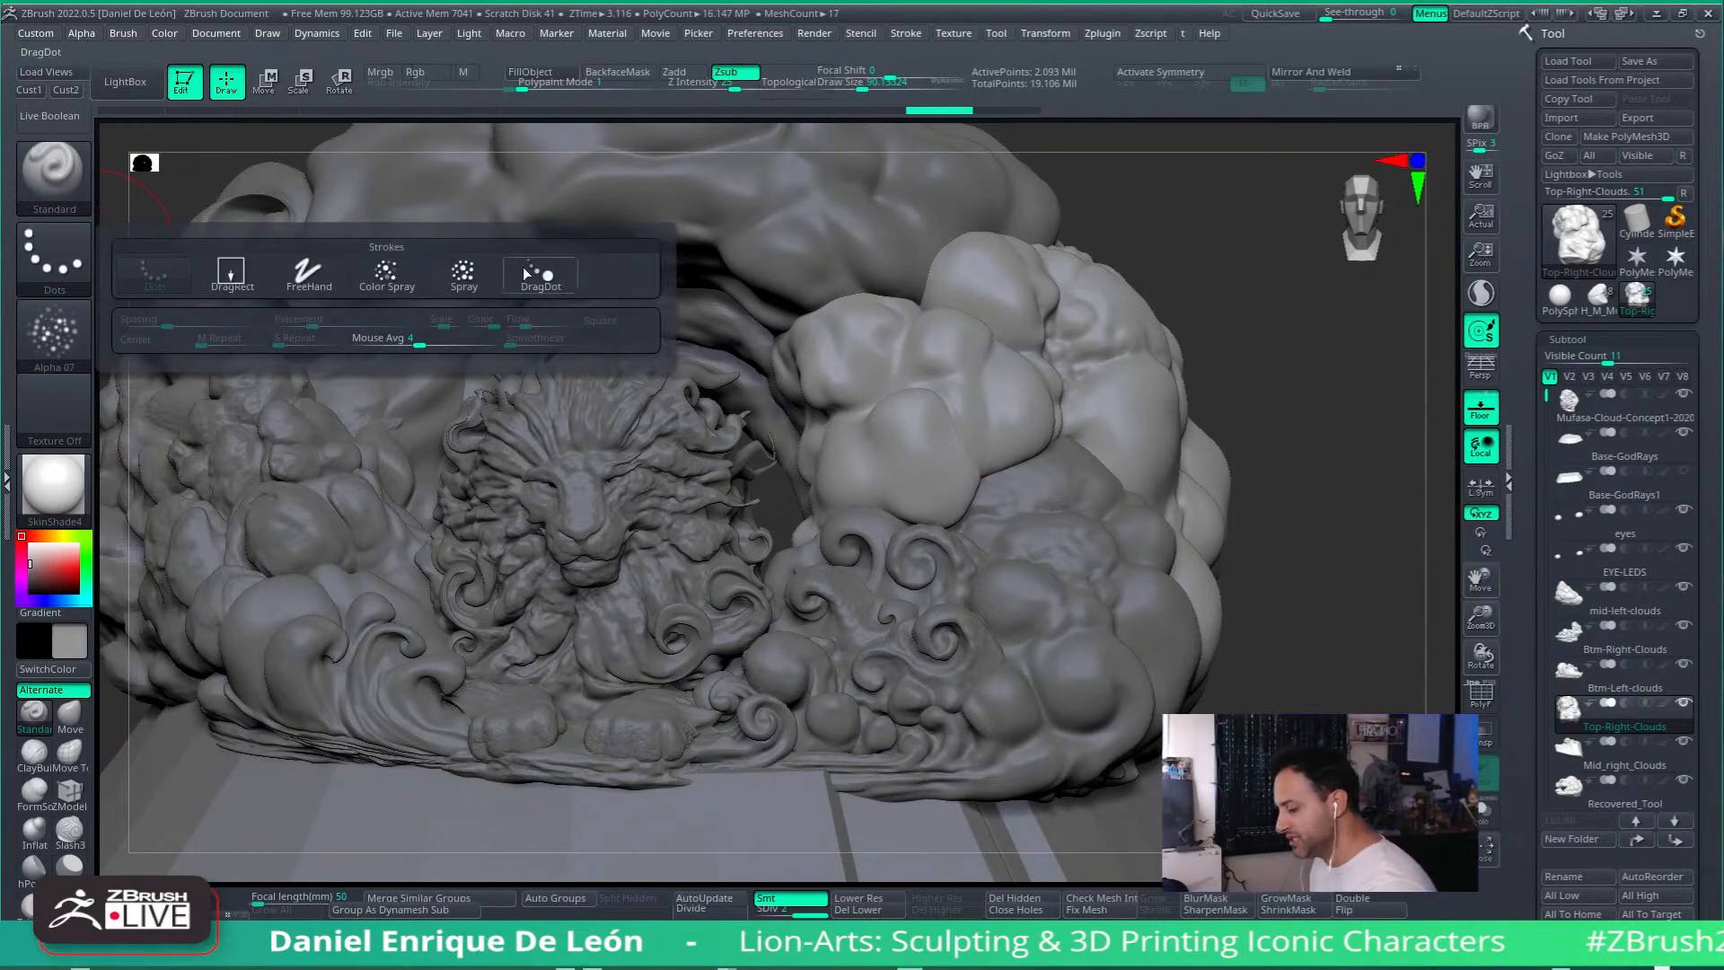
{"action": "left_click", "coordinate": [464, 272]}
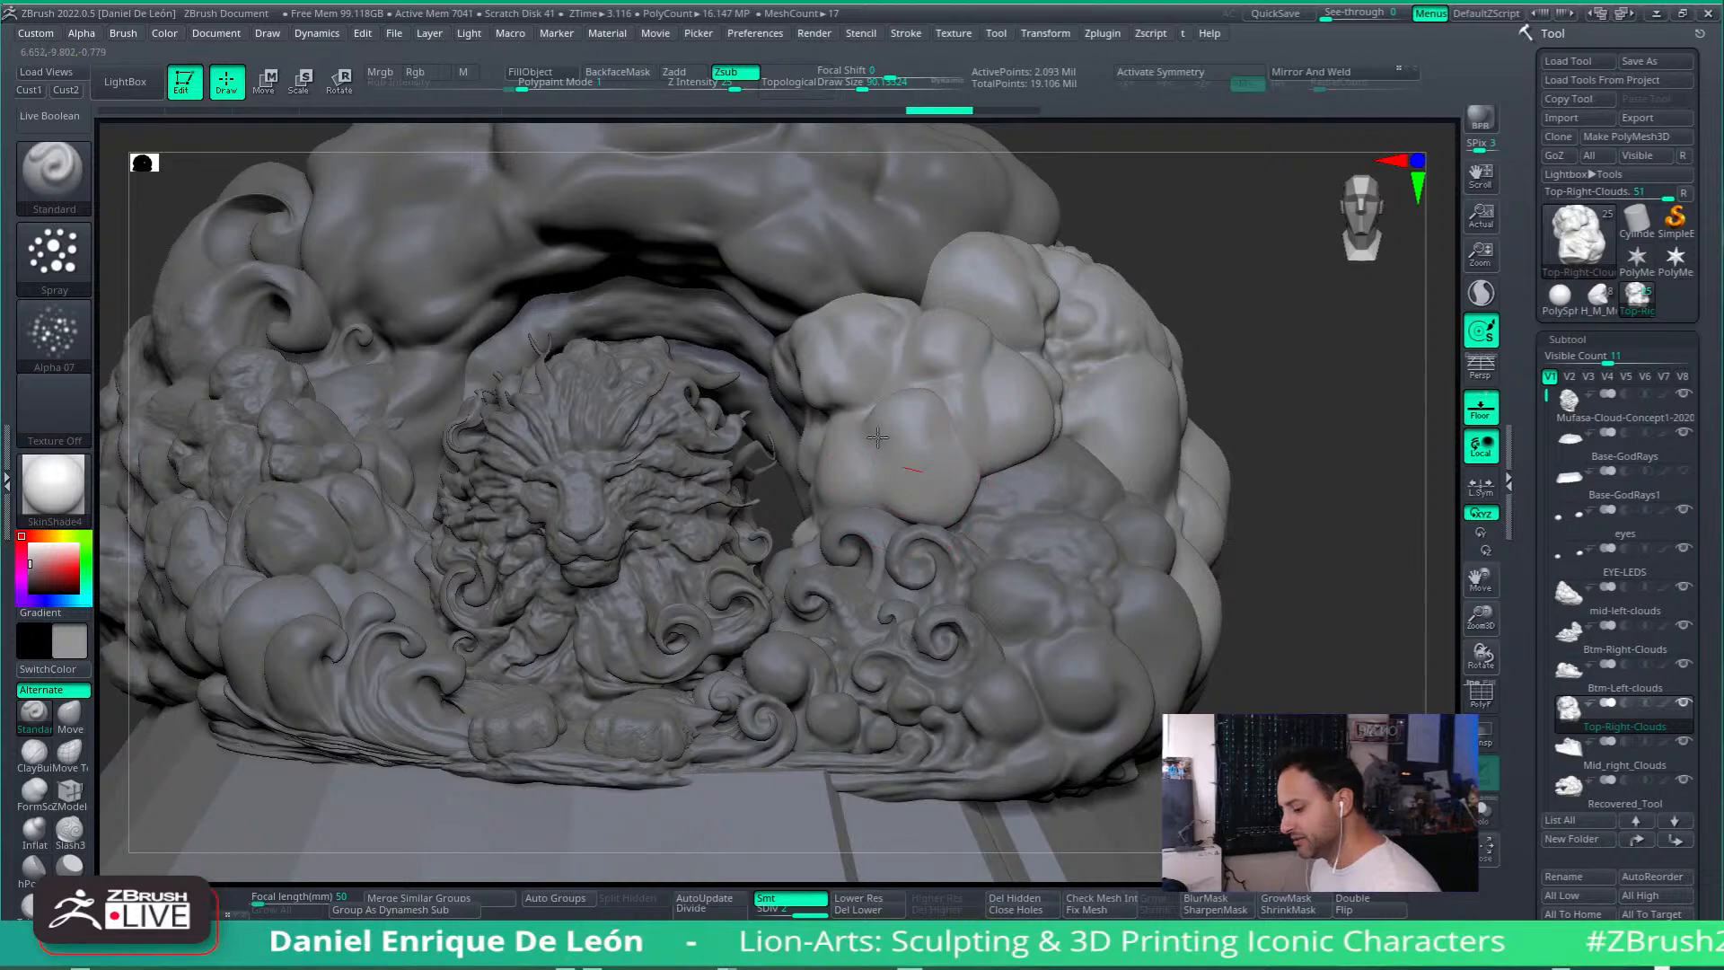
Step: Try a sprayed texture stroke on the front lobe of Top-Right-Clouds and undo it
{"action": "left_click_drag", "start_coordinate": [877, 437], "coordinate": [957, 467]}
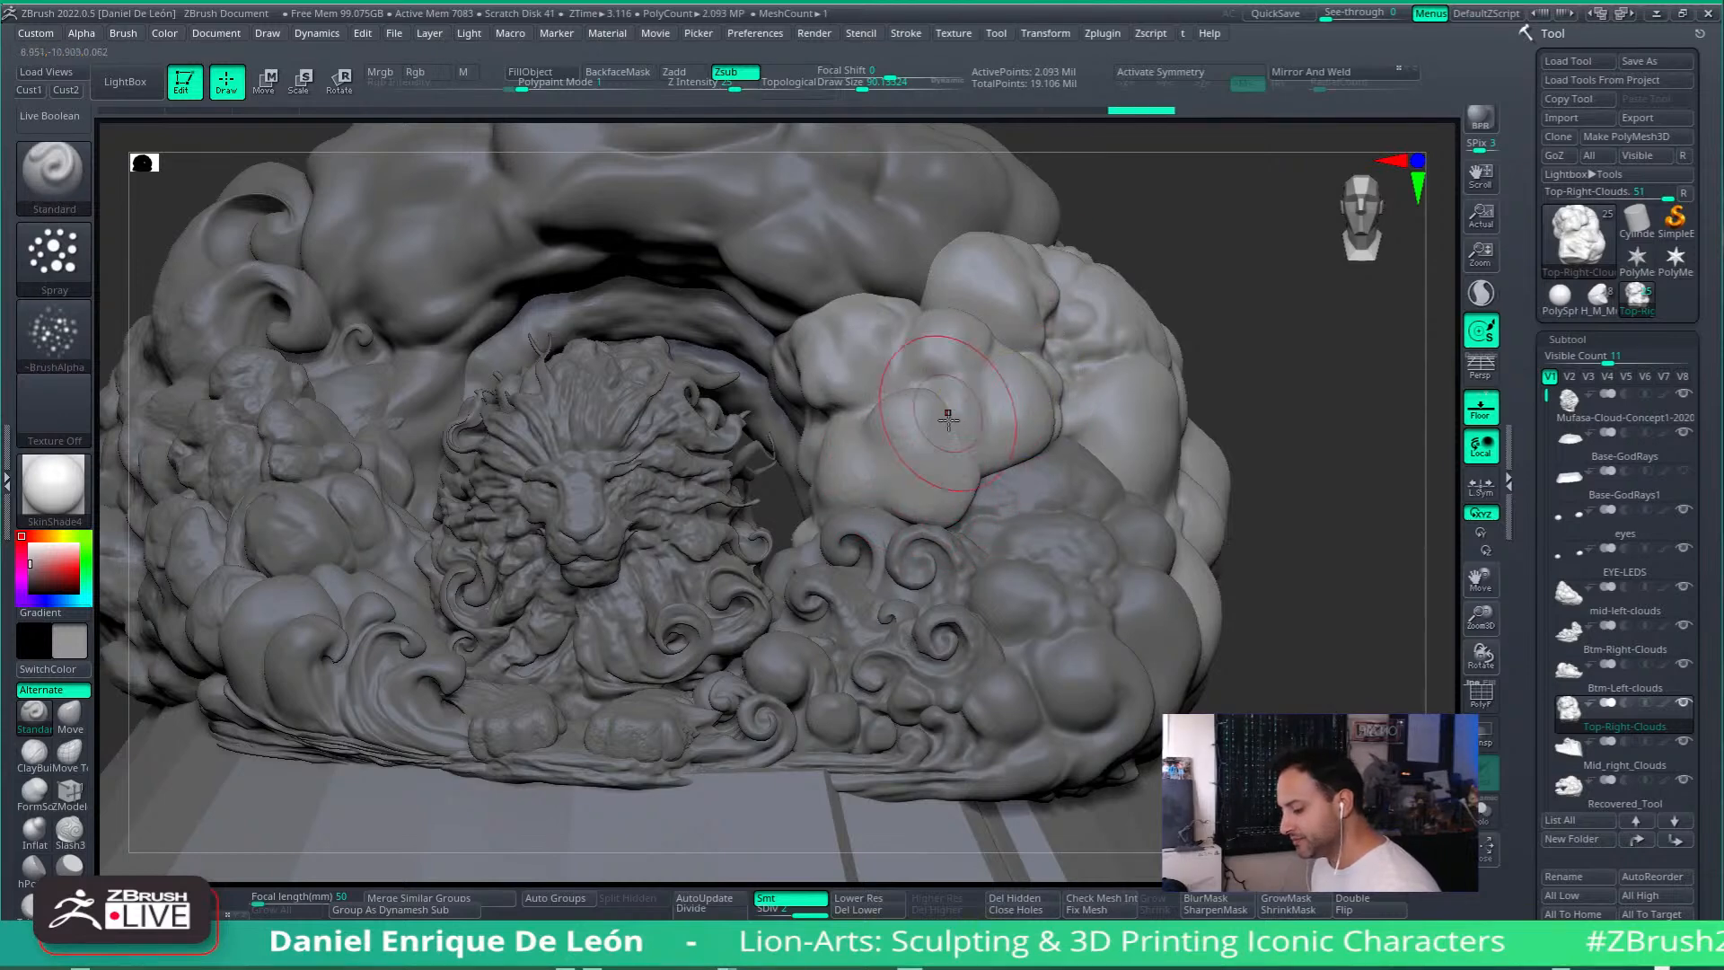
{"action": "right_click_drag", "start_coordinate": [938, 445], "coordinate": [993, 422], "text": "ctrl"}
{"action": "key", "text": "ctrl+z"}
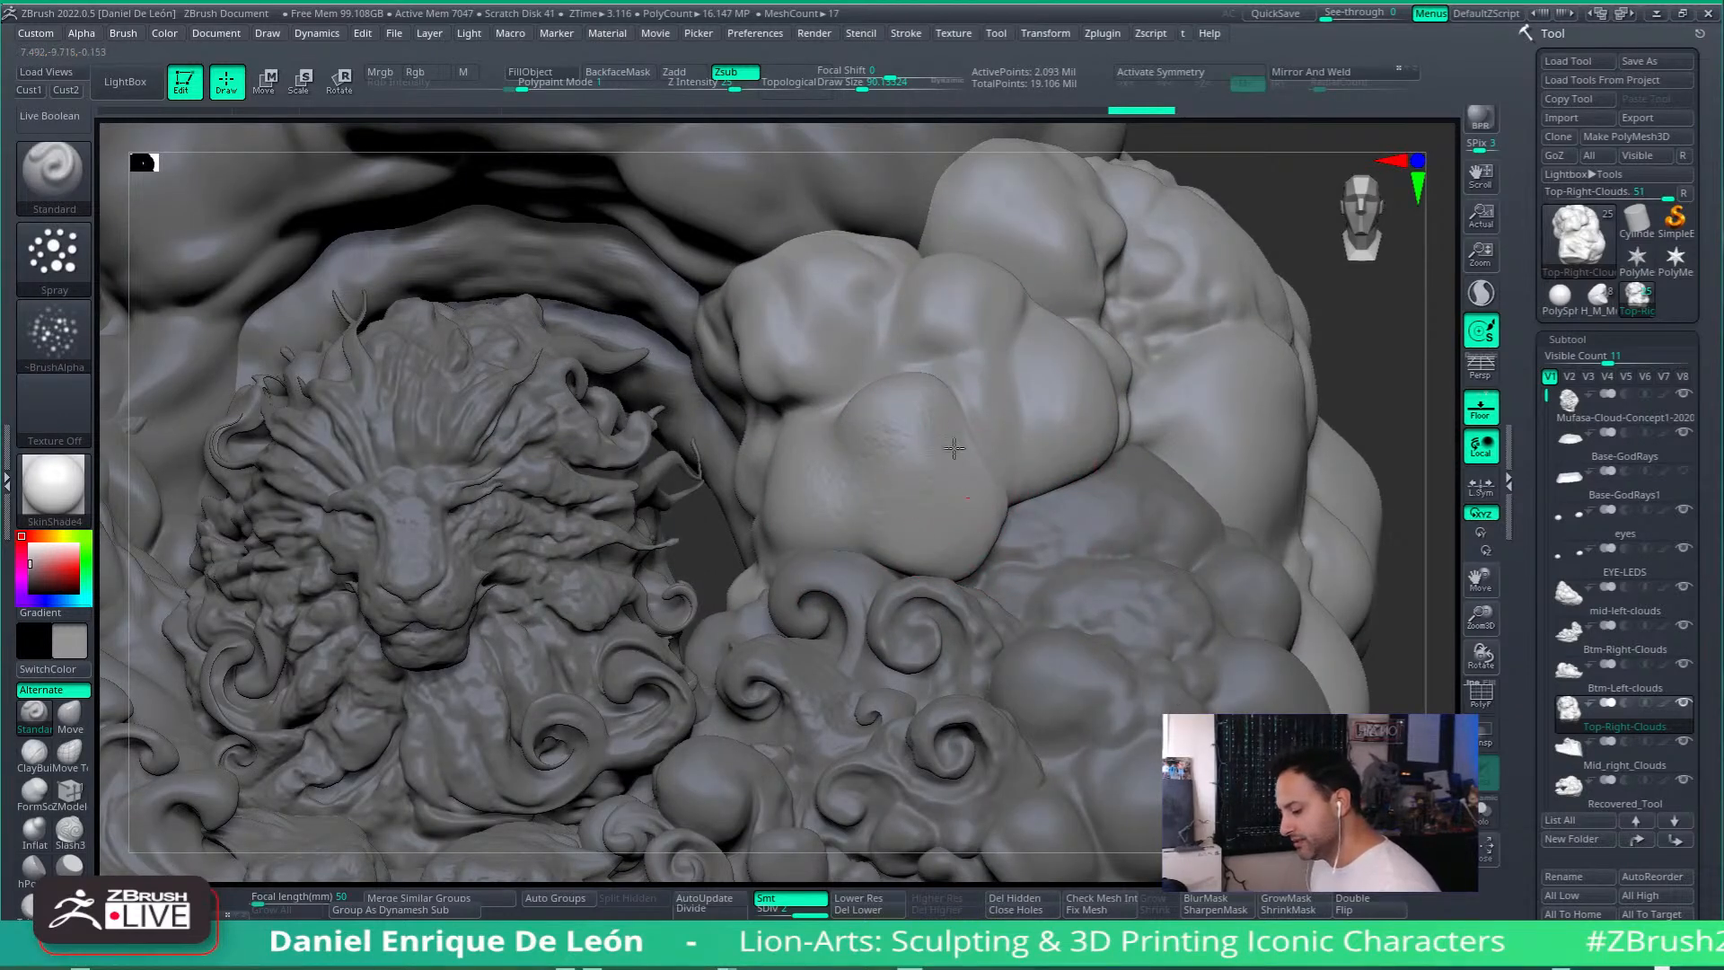
Step: Spray pitted texture across the front lobes of Top-Right-Clouds, raising the draw size to about 119
{"action": "mouse_move", "coordinate": [963, 493]}
{"action": "left_mouse_down"}
{"action": "mouse_move", "coordinate": [790, 509]}
{"action": "mouse_move", "coordinate": [813, 492]}
{"action": "left_mouse_up"}
{"action": "mouse_move", "coordinate": [1073, 451]}
{"action": "left_mouse_down"}
{"action": "mouse_move", "coordinate": [909, 365]}
{"action": "mouse_move", "coordinate": [1035, 429]}
{"action": "mouse_move", "coordinate": [1010, 382]}
{"action": "left_mouse_up"}
{"action": "mouse_move", "coordinate": [934, 320]}
{"action": "left_mouse_down"}
{"action": "mouse_move", "coordinate": [846, 366]}
{"action": "mouse_move", "coordinate": [812, 363]}
{"action": "left_mouse_up"}
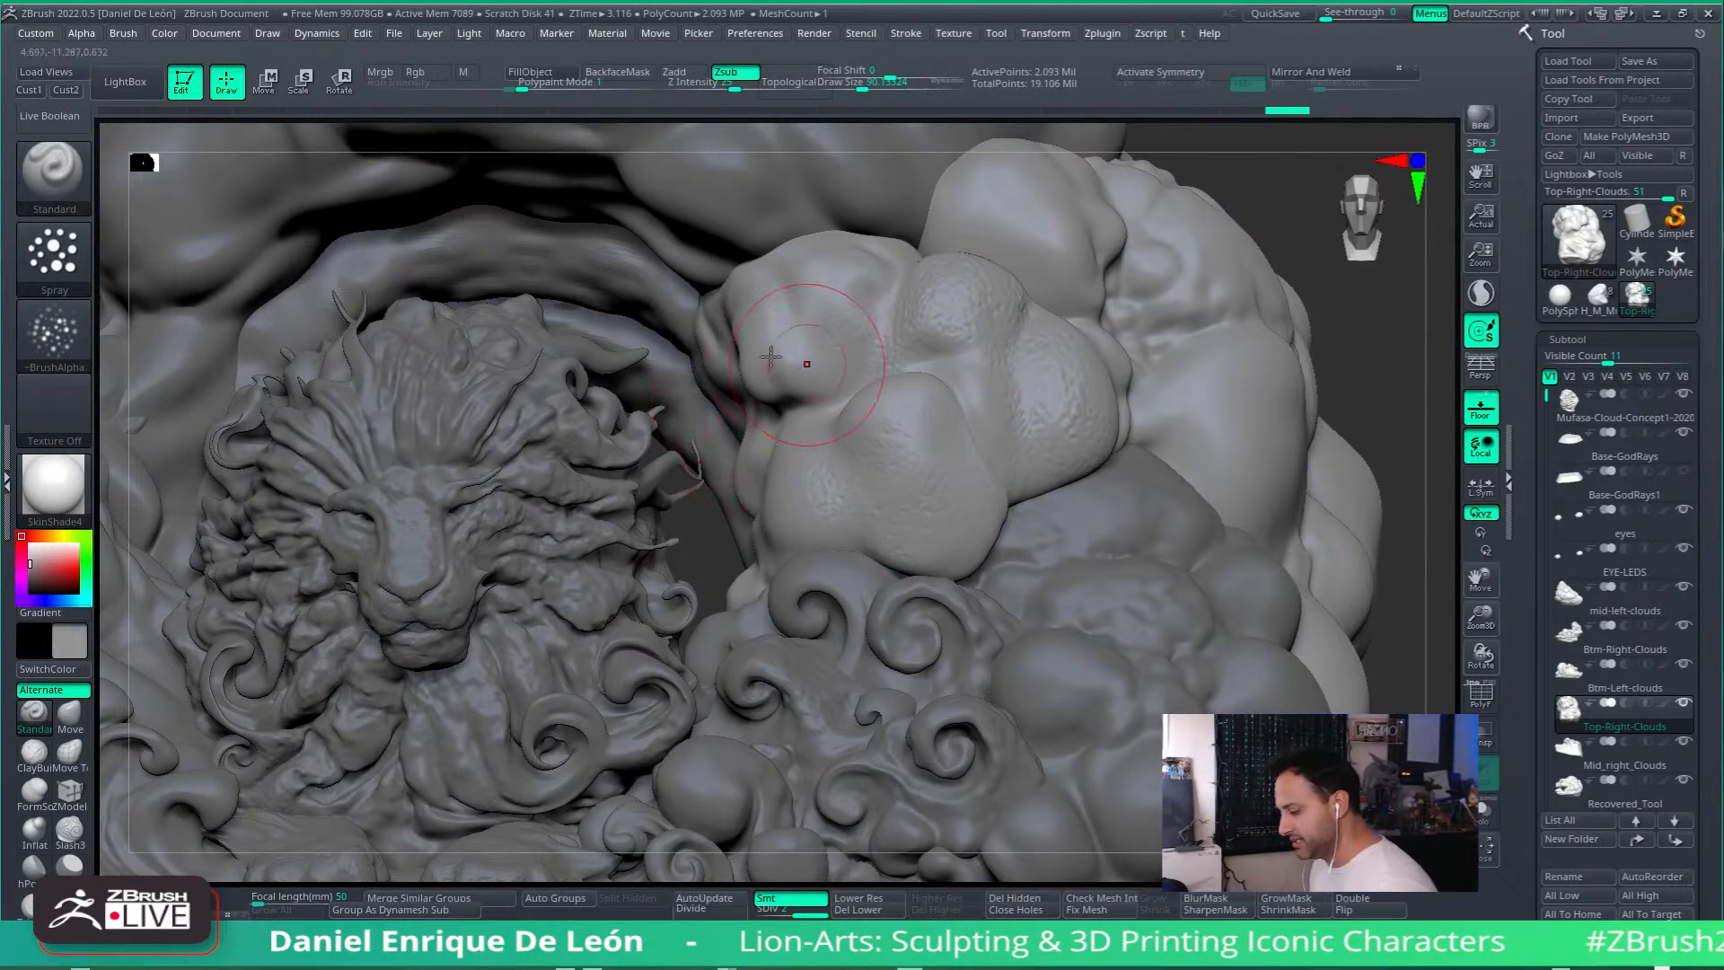
{"action": "left_click_drag", "start_coordinate": [860, 87], "coordinate": [869, 87]}
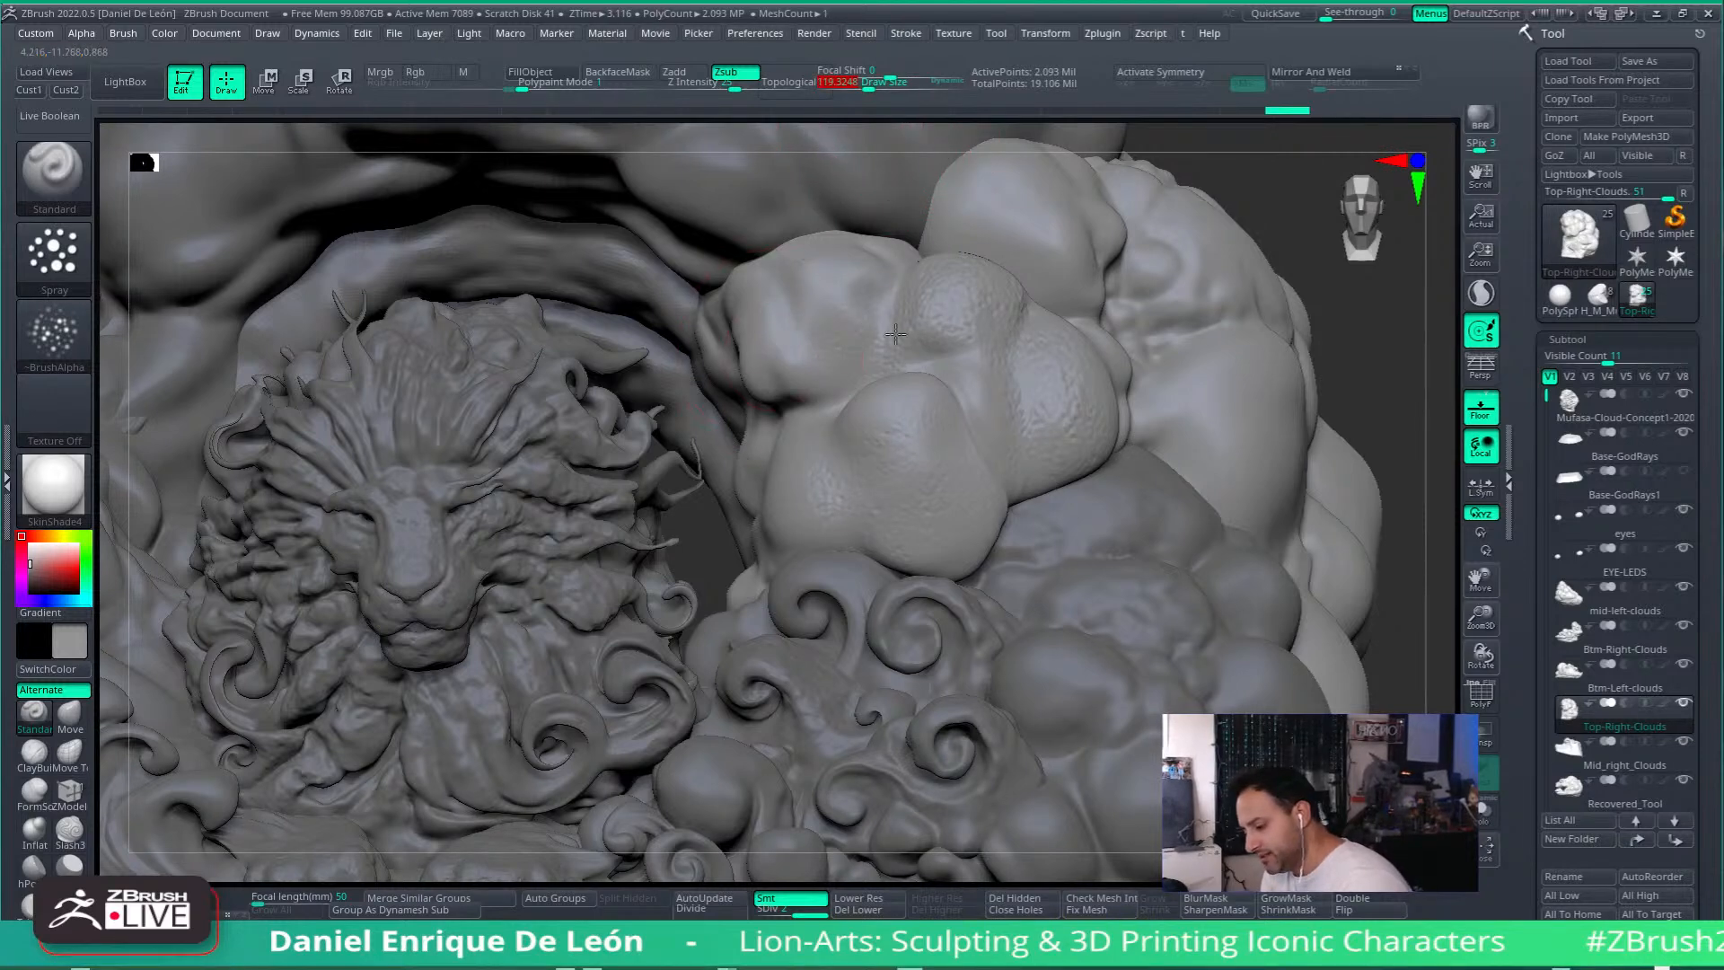
{"action": "mouse_move", "coordinate": [857, 572]}
{"action": "left_mouse_down"}
{"action": "mouse_move", "coordinate": [988, 503]}
{"action": "mouse_move", "coordinate": [1042, 431]}
{"action": "mouse_move", "coordinate": [1024, 436]}
{"action": "left_mouse_up"}
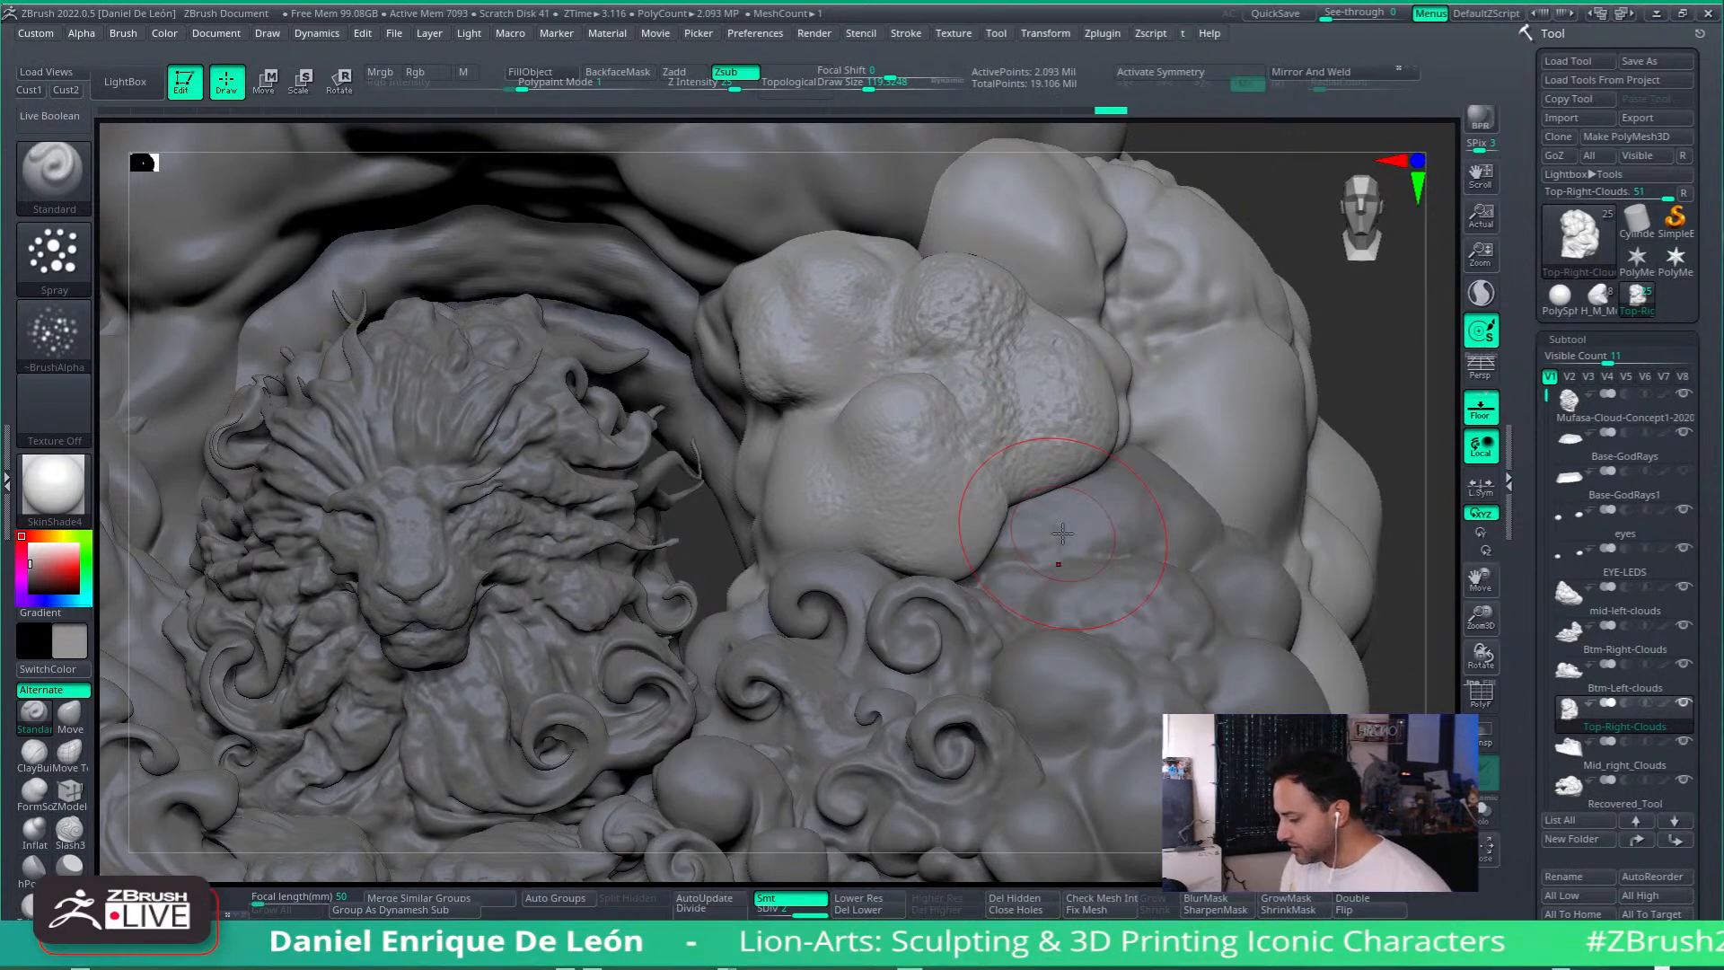
{"action": "mouse_move", "coordinate": [934, 456]}
{"action": "left_mouse_down"}
{"action": "mouse_move", "coordinate": [816, 457]}
{"action": "mouse_move", "coordinate": [920, 449]}
{"action": "mouse_move", "coordinate": [853, 432]}
{"action": "mouse_move", "coordinate": [916, 505]}
{"action": "left_mouse_up"}
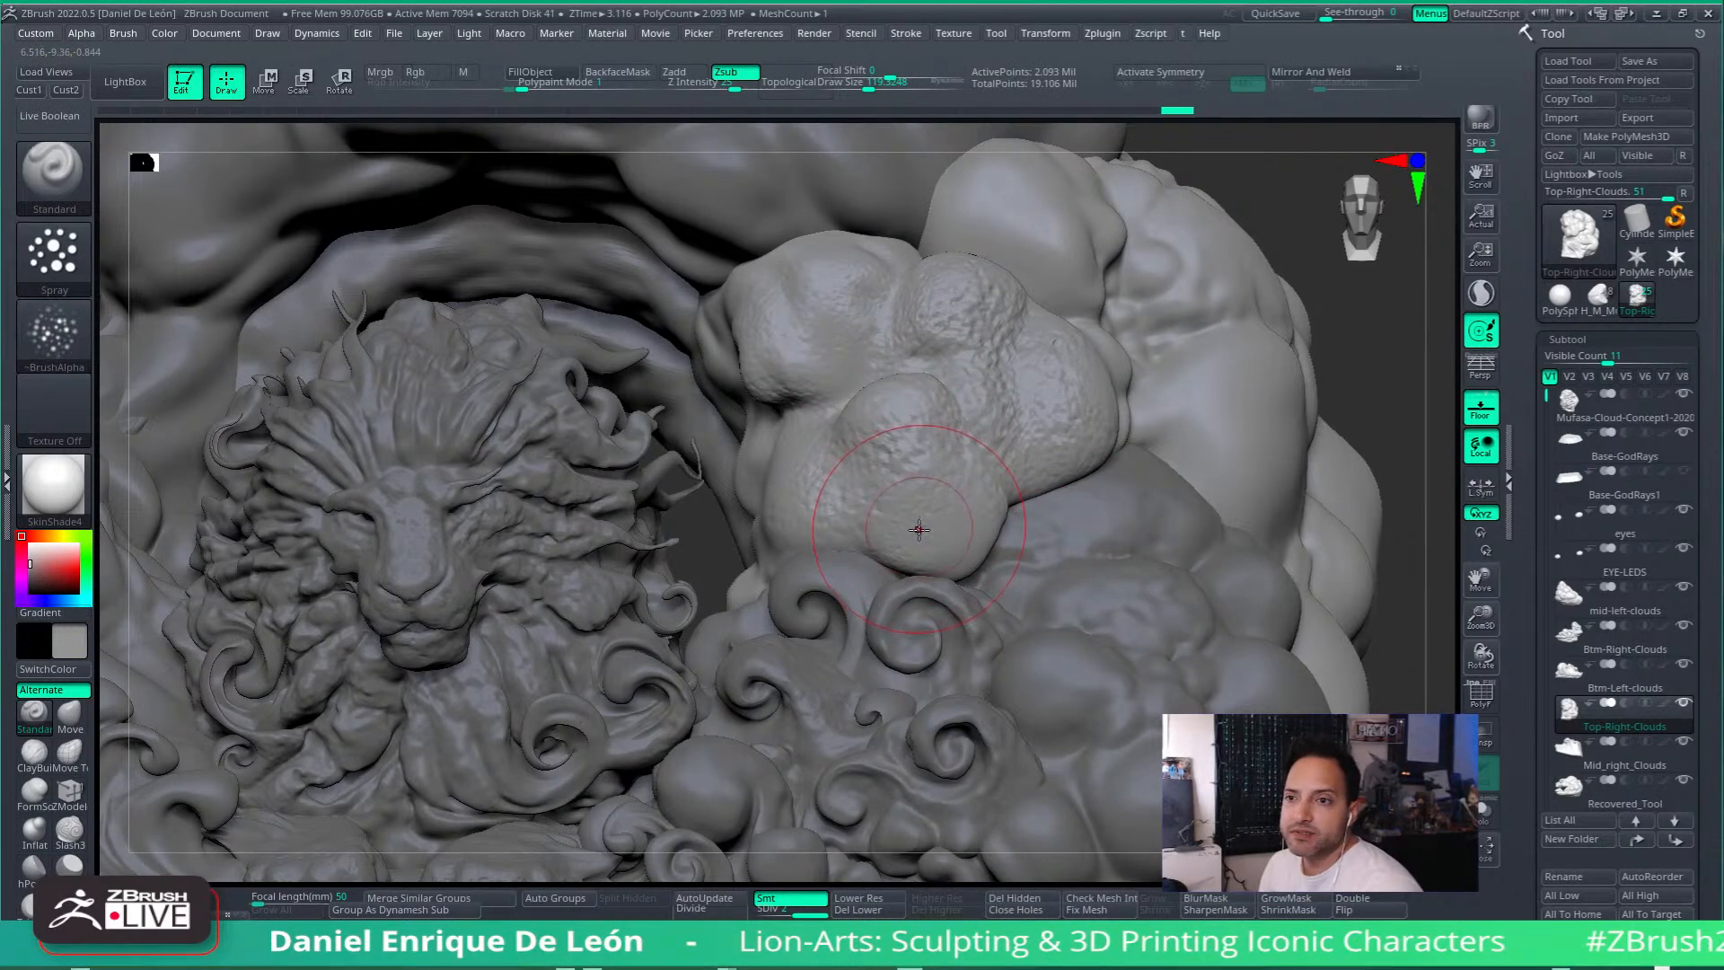
Step: Spray more pitted texture onto the cloud lobes beside the lion's mane from an angled view
{"action": "mouse_move", "coordinate": [992, 404]}
{"action": "right_mouse_down"}
{"action": "mouse_move", "coordinate": [1032, 413]}
{"action": "mouse_move", "coordinate": [1050, 388]}
{"action": "mouse_move", "coordinate": [861, 363]}
{"action": "mouse_move", "coordinate": [904, 369]}
{"action": "right_mouse_up"}
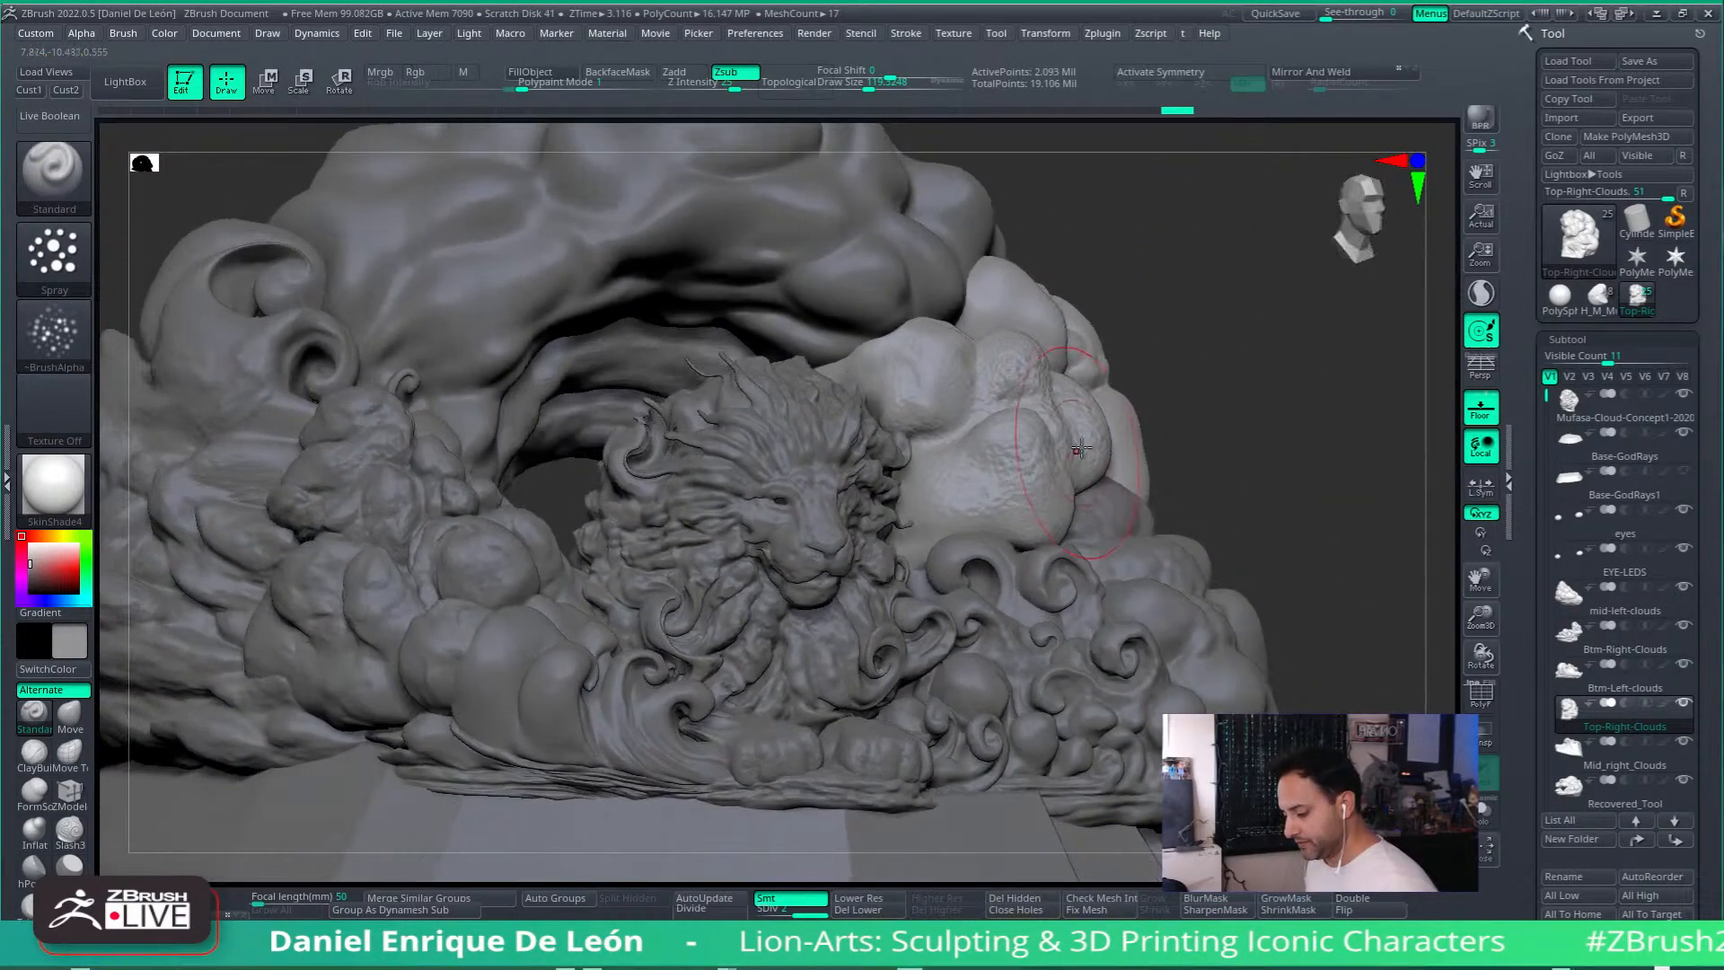
{"action": "left_click_drag", "start_coordinate": [965, 431], "coordinate": [982, 473]}
{"action": "left_click_drag", "start_coordinate": [992, 316], "coordinate": [1001, 377]}
{"action": "mouse_move", "coordinate": [1158, 359]}
{"action": "right_mouse_down"}
{"action": "mouse_move", "coordinate": [1015, 379]}
{"action": "mouse_move", "coordinate": [933, 516]}
{"action": "mouse_move", "coordinate": [894, 549]}
{"action": "right_mouse_up"}
Step: Soften the sprayed texture on the front cloud lobes with the Smooth brush
{"action": "key", "text": "shift"}
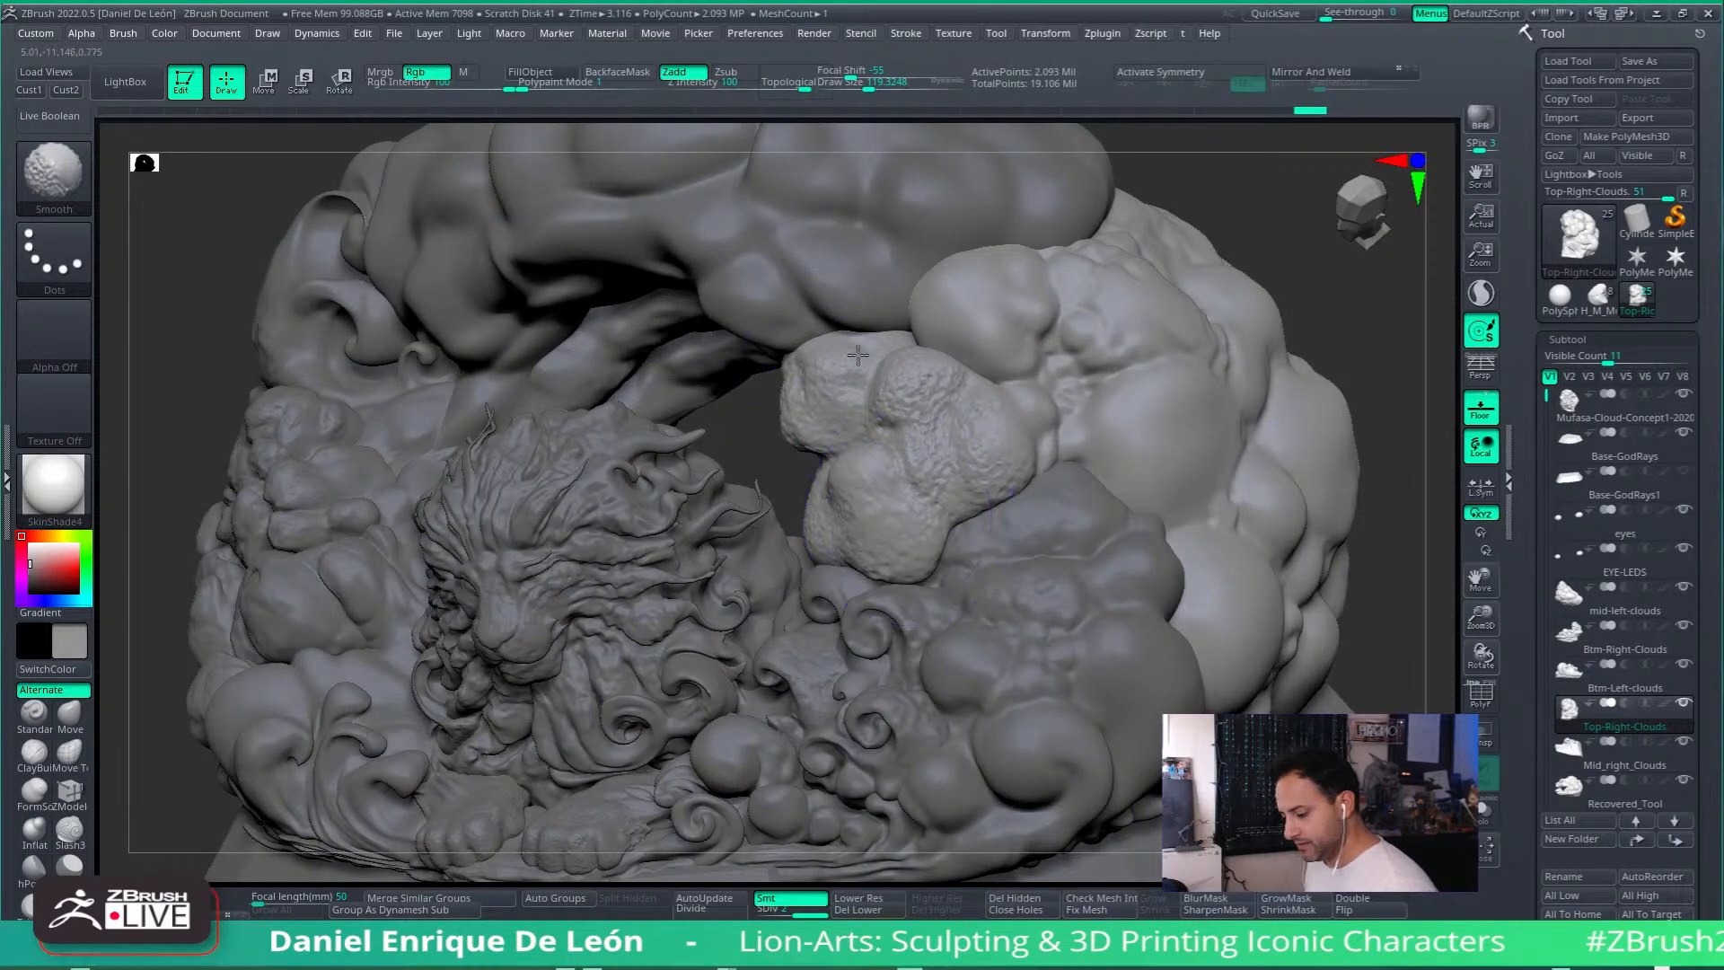
{"action": "left_click_drag", "start_coordinate": [916, 458], "coordinate": [916, 411], "text": "shift"}
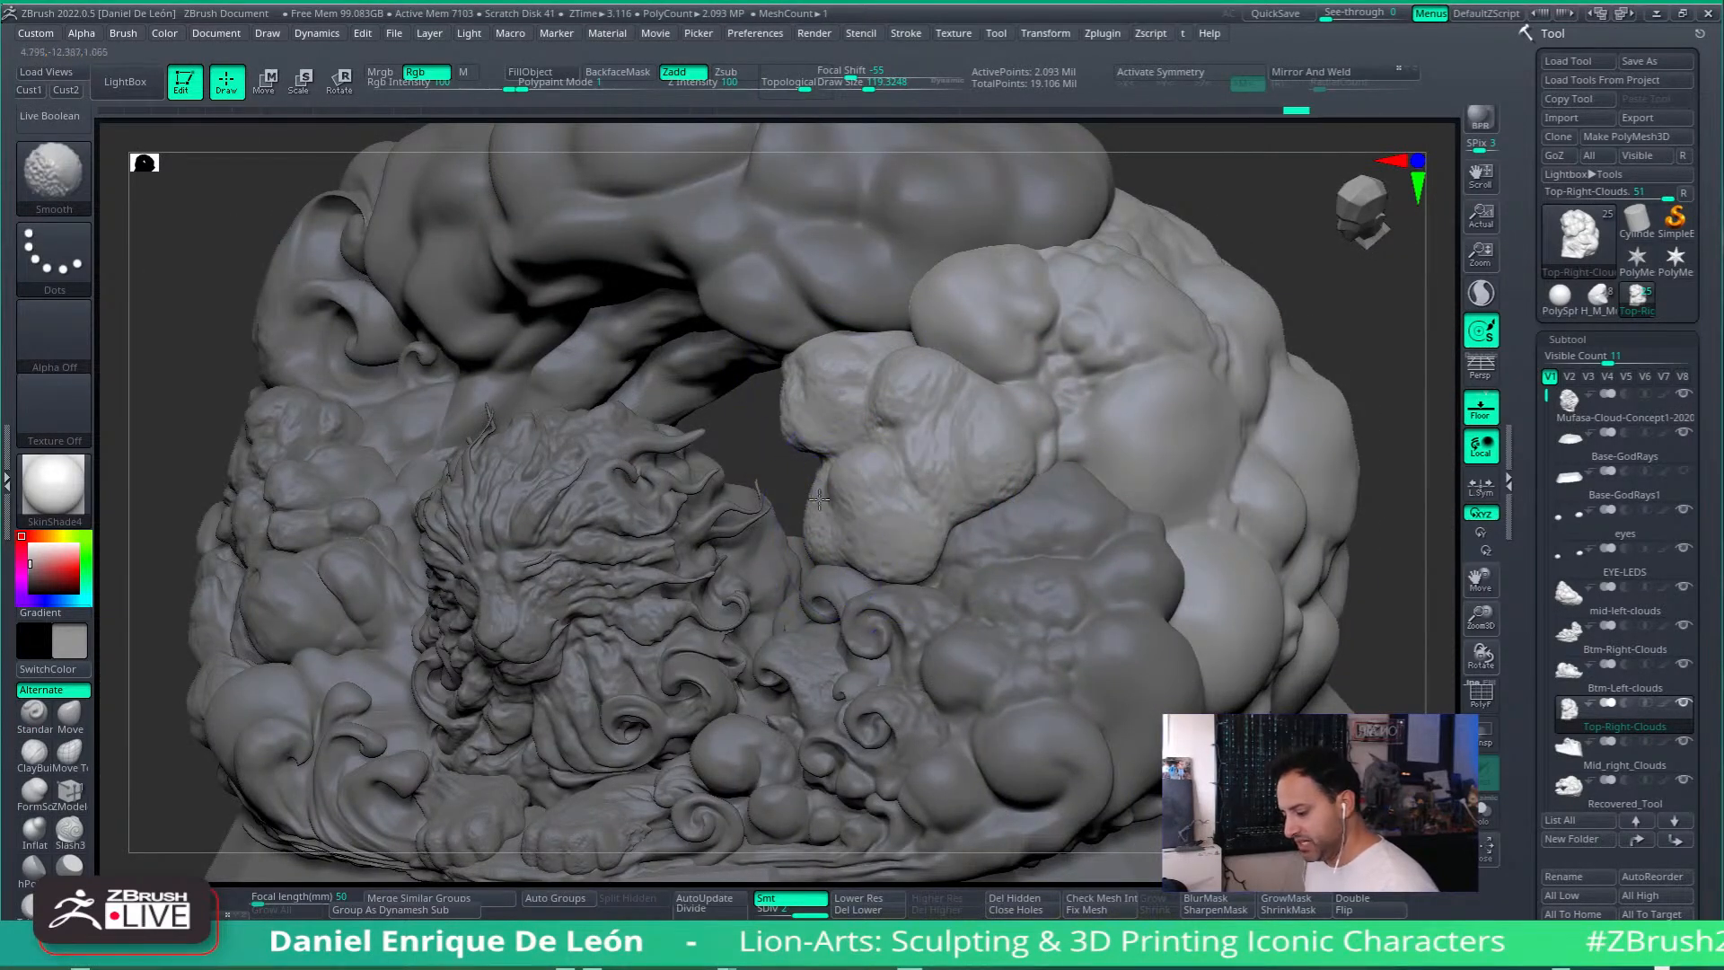
{"action": "key", "text": "alt"}
{"action": "right_click_drag", "start_coordinate": [939, 499], "coordinate": [987, 433], "text": "alt"}
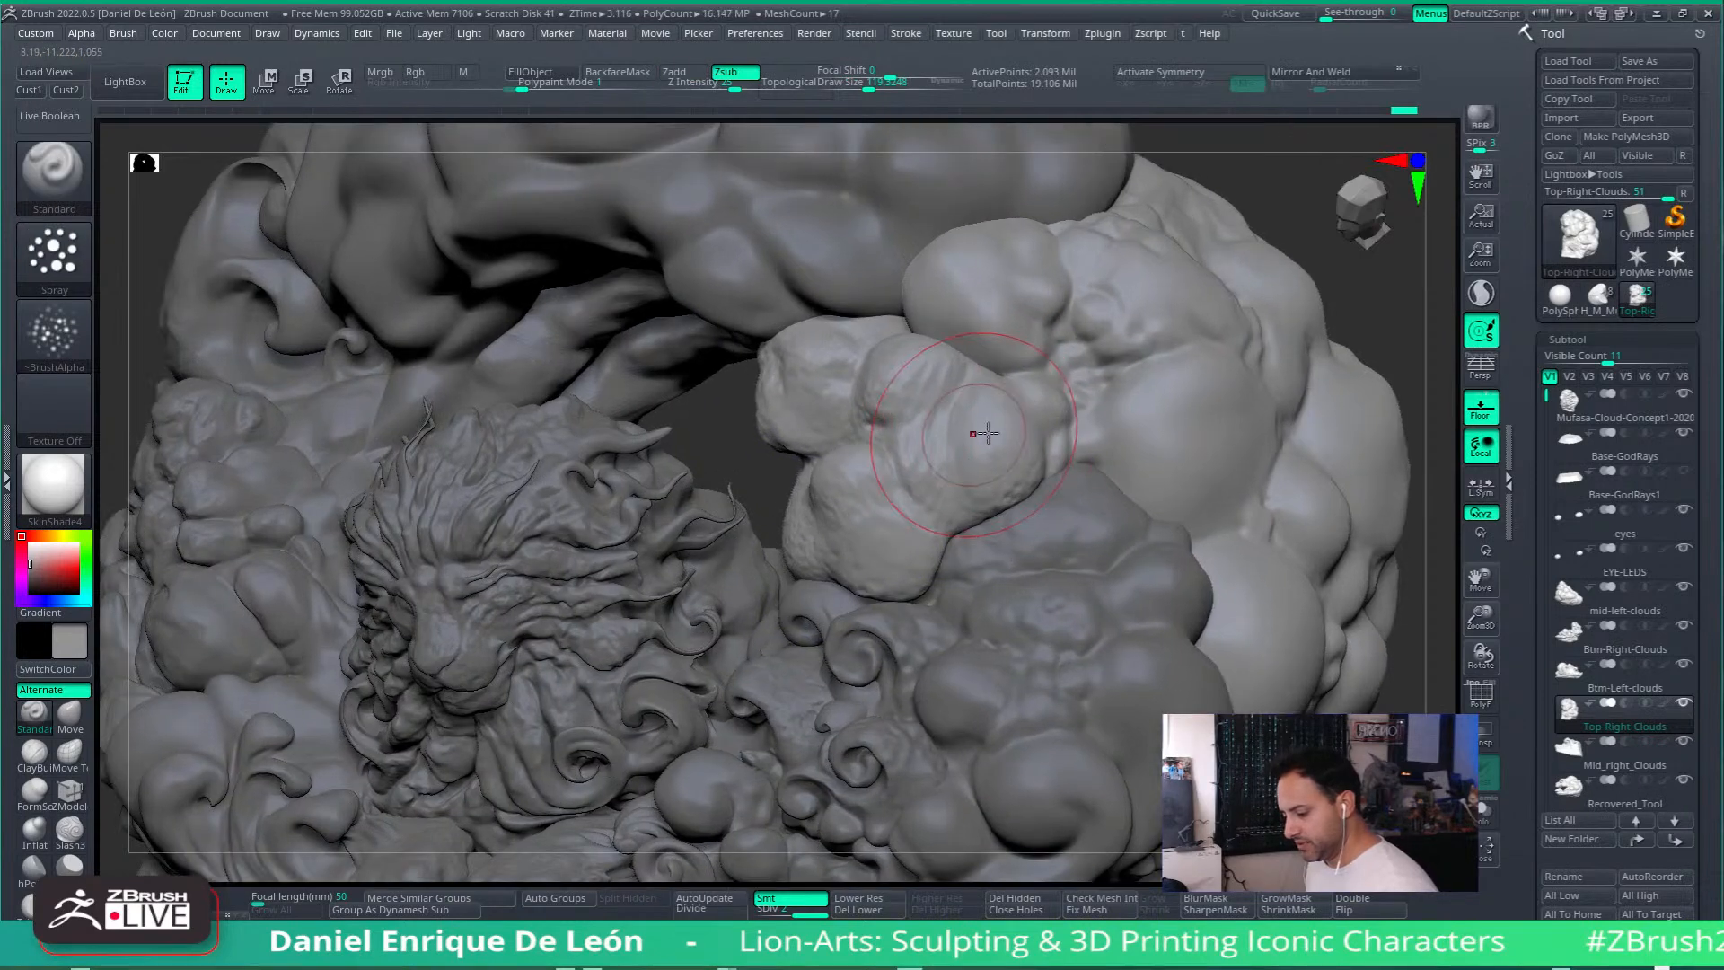
Step: Spray texture over the middle lobes and the upper lobe beneath the cloud arch
{"action": "mouse_move", "coordinate": [949, 372]}
{"action": "left_mouse_down", "text": "alt"}
{"action": "mouse_move", "coordinate": [969, 440]}
{"action": "mouse_move", "coordinate": [961, 365]}
{"action": "left_mouse_up", "text": "alt"}
{"action": "left_click_drag", "start_coordinate": [992, 305], "coordinate": [974, 279]}
{"action": "right_click_drag", "start_coordinate": [826, 310], "coordinate": [911, 317]}
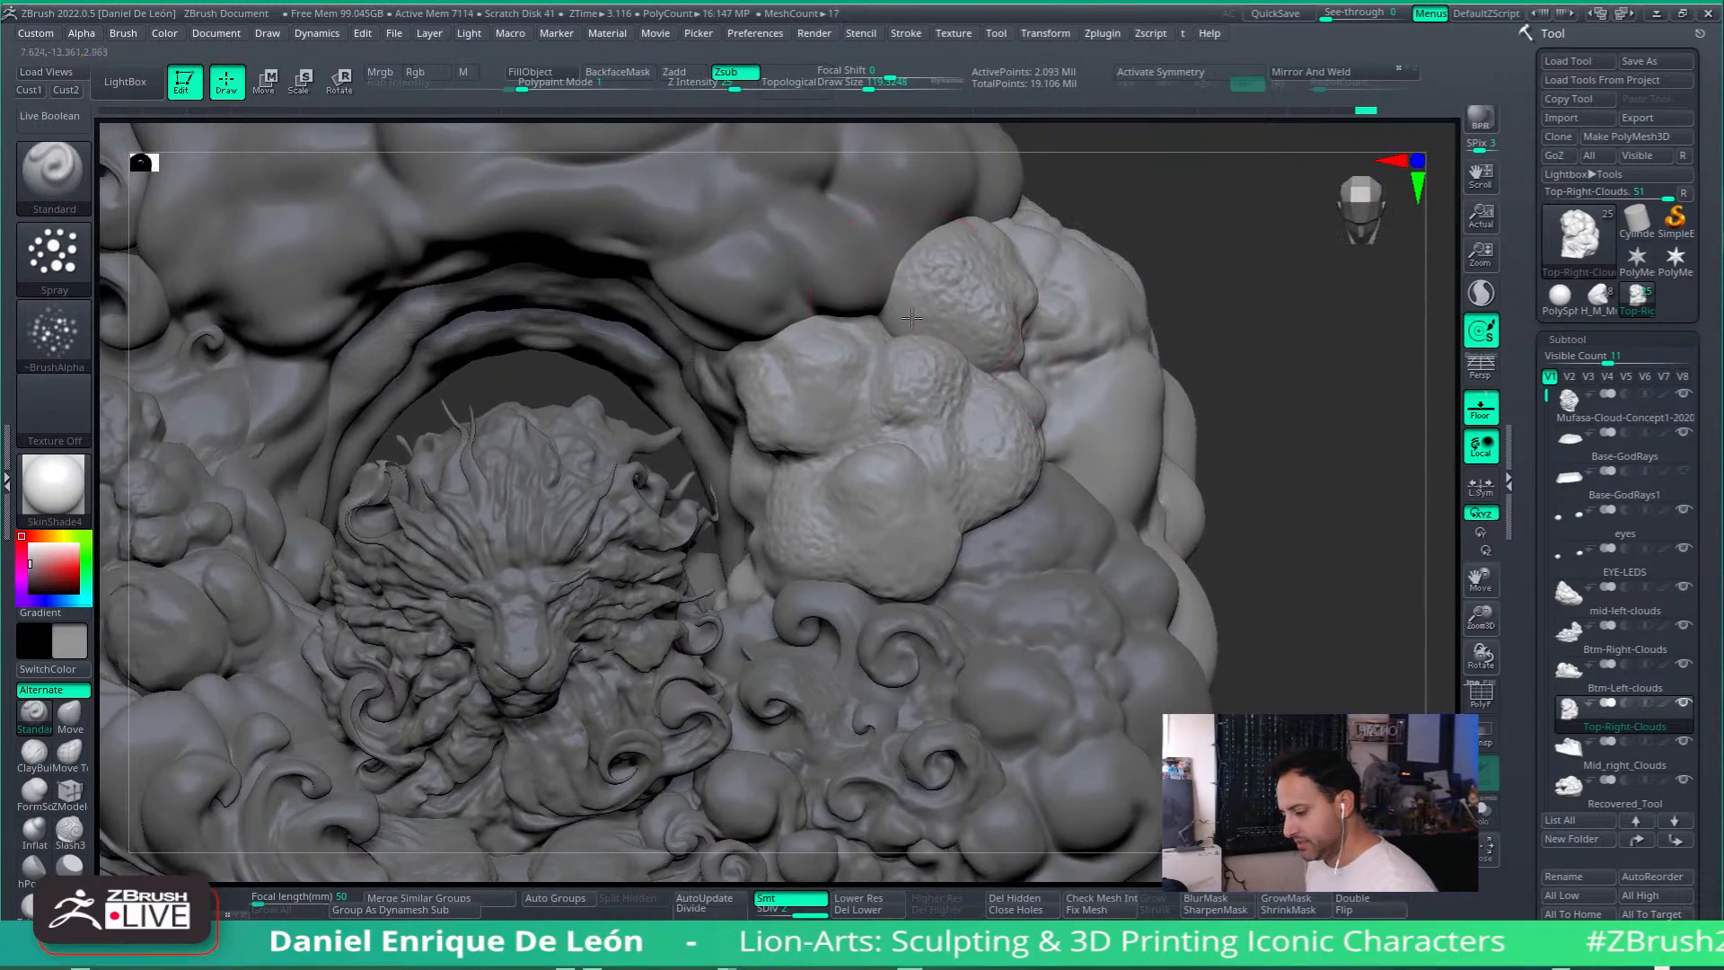
Step: Carve more texture into the front lobes of Top-Right-Clouds, and soften the textured lobes with the Smooth brush
{"action": "left_click_drag", "start_coordinate": [882, 407], "coordinate": [796, 389], "text": "alt"}
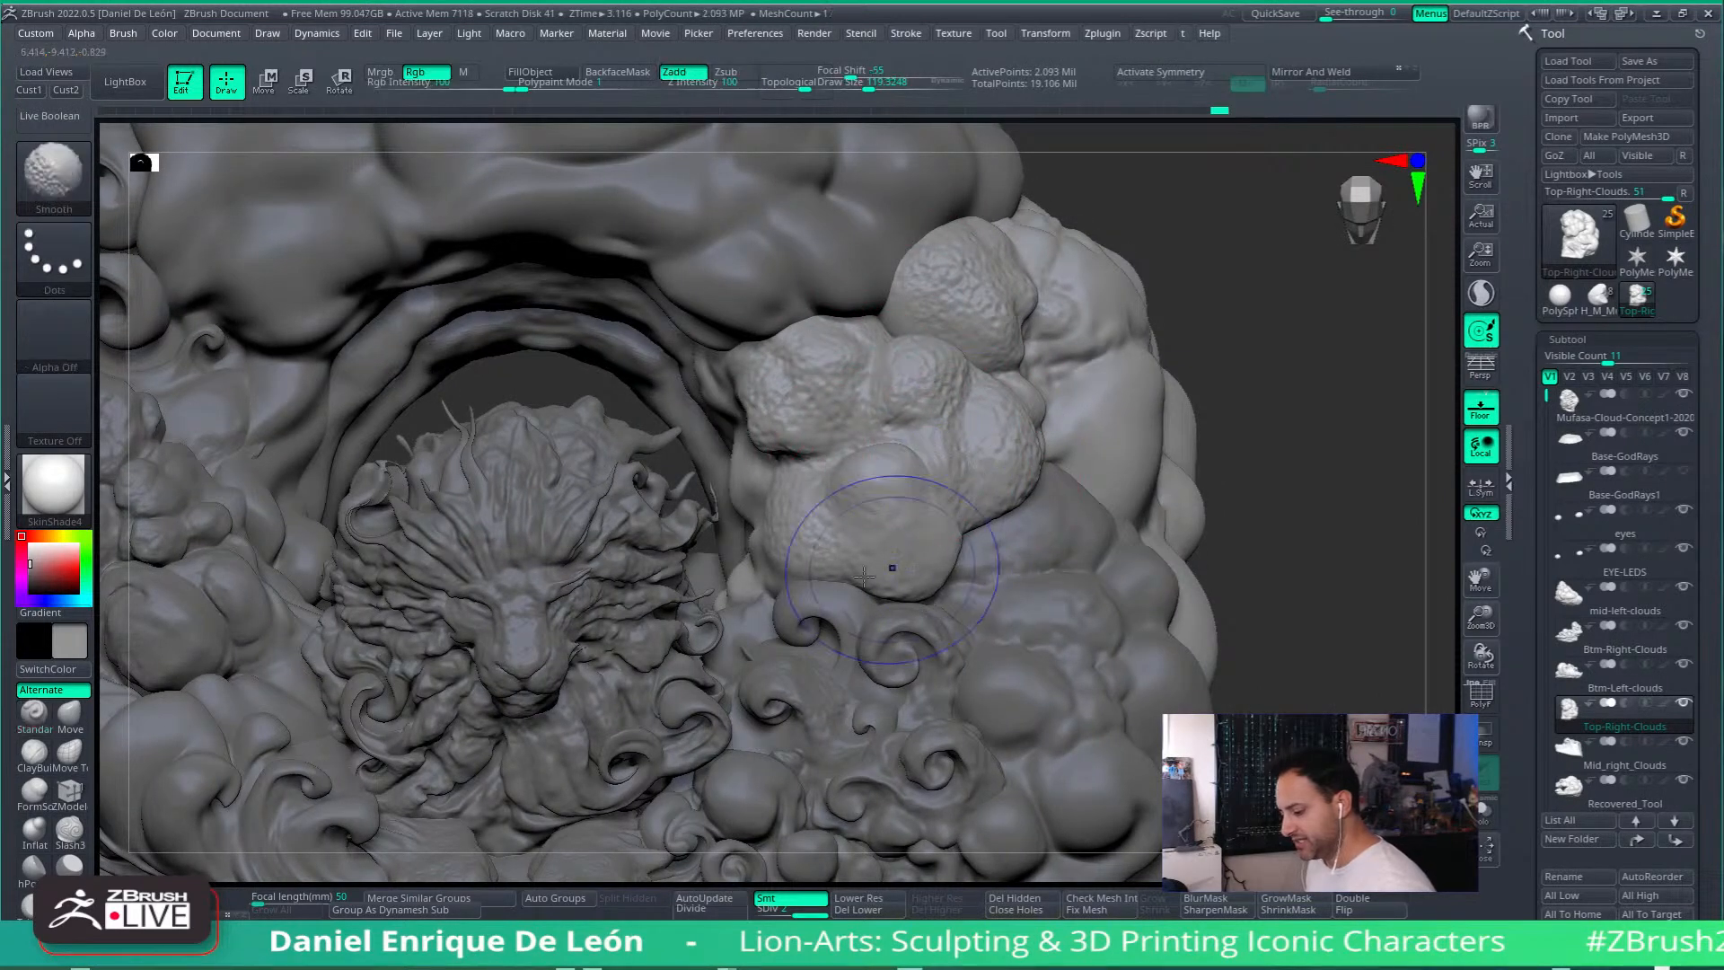
{"action": "left_click_drag", "start_coordinate": [889, 569], "coordinate": [810, 465], "text": "shift"}
{"action": "left_click_drag", "start_coordinate": [869, 373], "coordinate": [853, 384], "text": "shift"}
{"action": "mouse_move", "coordinate": [962, 270]}
{"action": "left_mouse_down", "text": "shift"}
{"action": "mouse_move", "coordinate": [996, 267]}
{"action": "mouse_move", "coordinate": [1006, 287]}
{"action": "mouse_move", "coordinate": [1013, 458]}
{"action": "mouse_move", "coordinate": [853, 529]}
{"action": "mouse_move", "coordinate": [895, 530]}
{"action": "mouse_move", "coordinate": [1001, 444]}
{"action": "mouse_move", "coordinate": [960, 374]}
{"action": "mouse_move", "coordinate": [841, 406]}
{"action": "left_mouse_up", "text": "shift"}
{"action": "mouse_move", "coordinate": [952, 422]}
{"action": "right_mouse_down"}
{"action": "mouse_move", "coordinate": [1113, 459]}
{"action": "mouse_move", "coordinate": [993, 566]}
{"action": "right_mouse_up"}
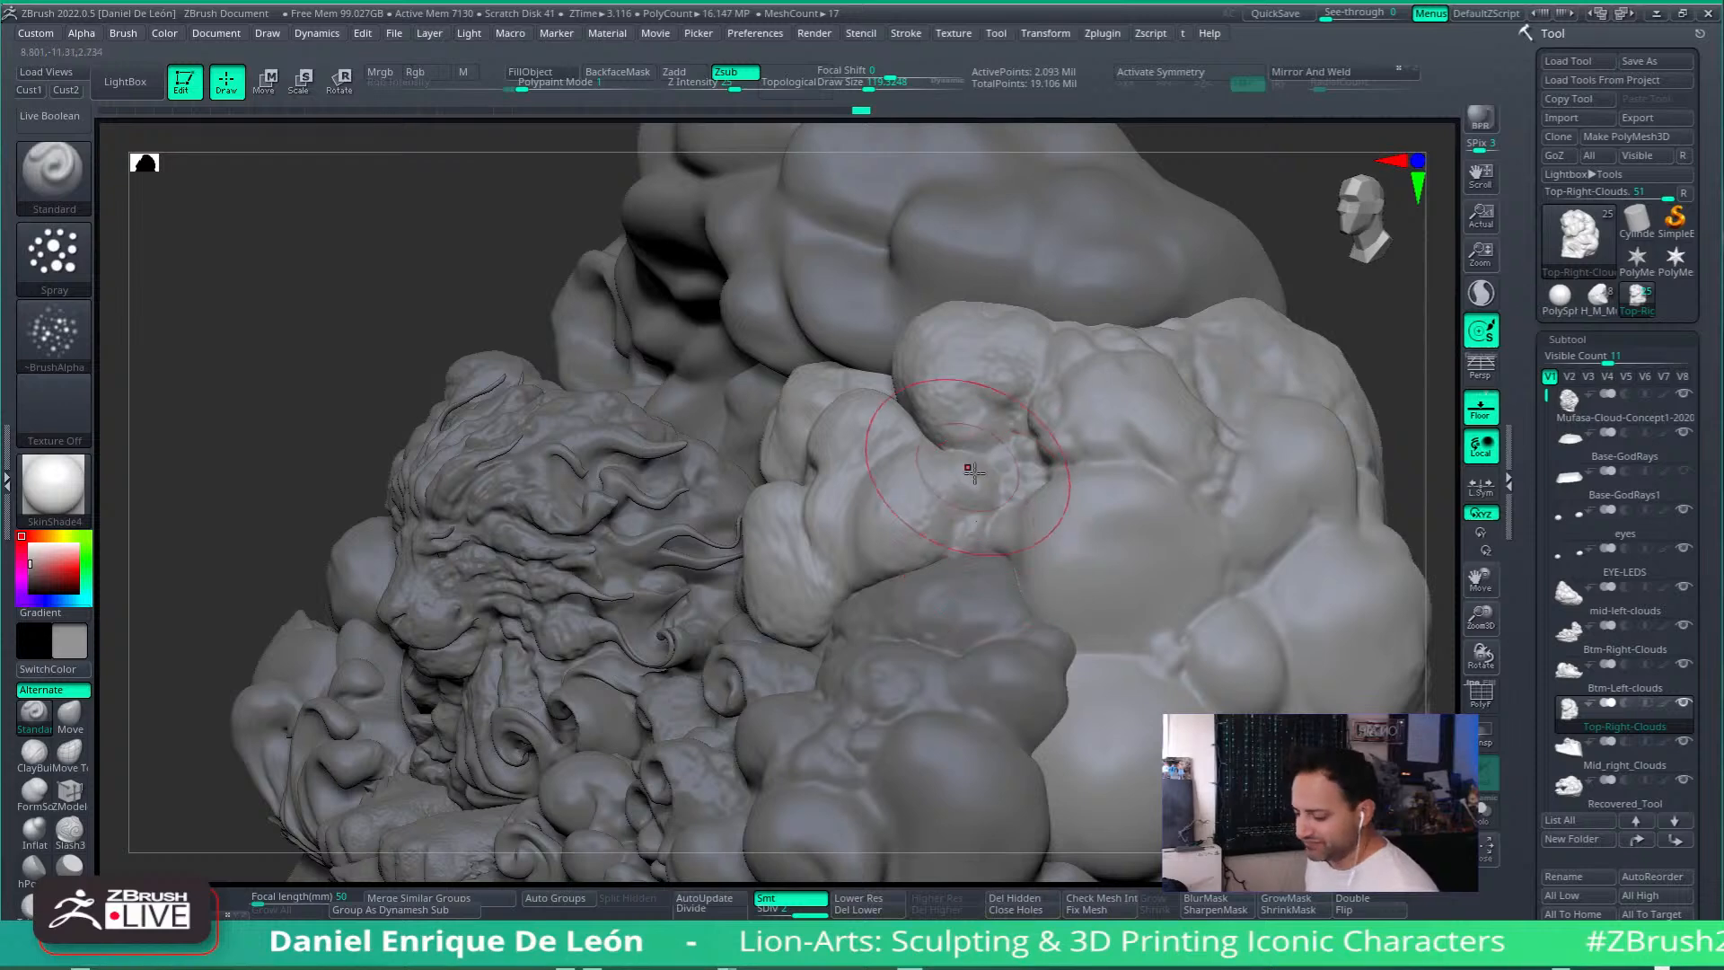
{"action": "right_click_drag", "start_coordinate": [970, 481], "coordinate": [988, 416]}
{"action": "left_click_drag", "start_coordinate": [985, 419], "coordinate": [991, 417], "text": "shift"}
Step: Set the Standard brush back to Zadd and choose Alpha 08 as its spray alpha
{"action": "mouse_move", "coordinate": [888, 700]}
{"action": "right_mouse_down", "text": "alt"}
{"action": "mouse_move", "coordinate": [1001, 507]}
{"action": "mouse_move", "coordinate": [970, 528]}
{"action": "mouse_move", "coordinate": [999, 577]}
{"action": "right_mouse_up", "text": "alt"}
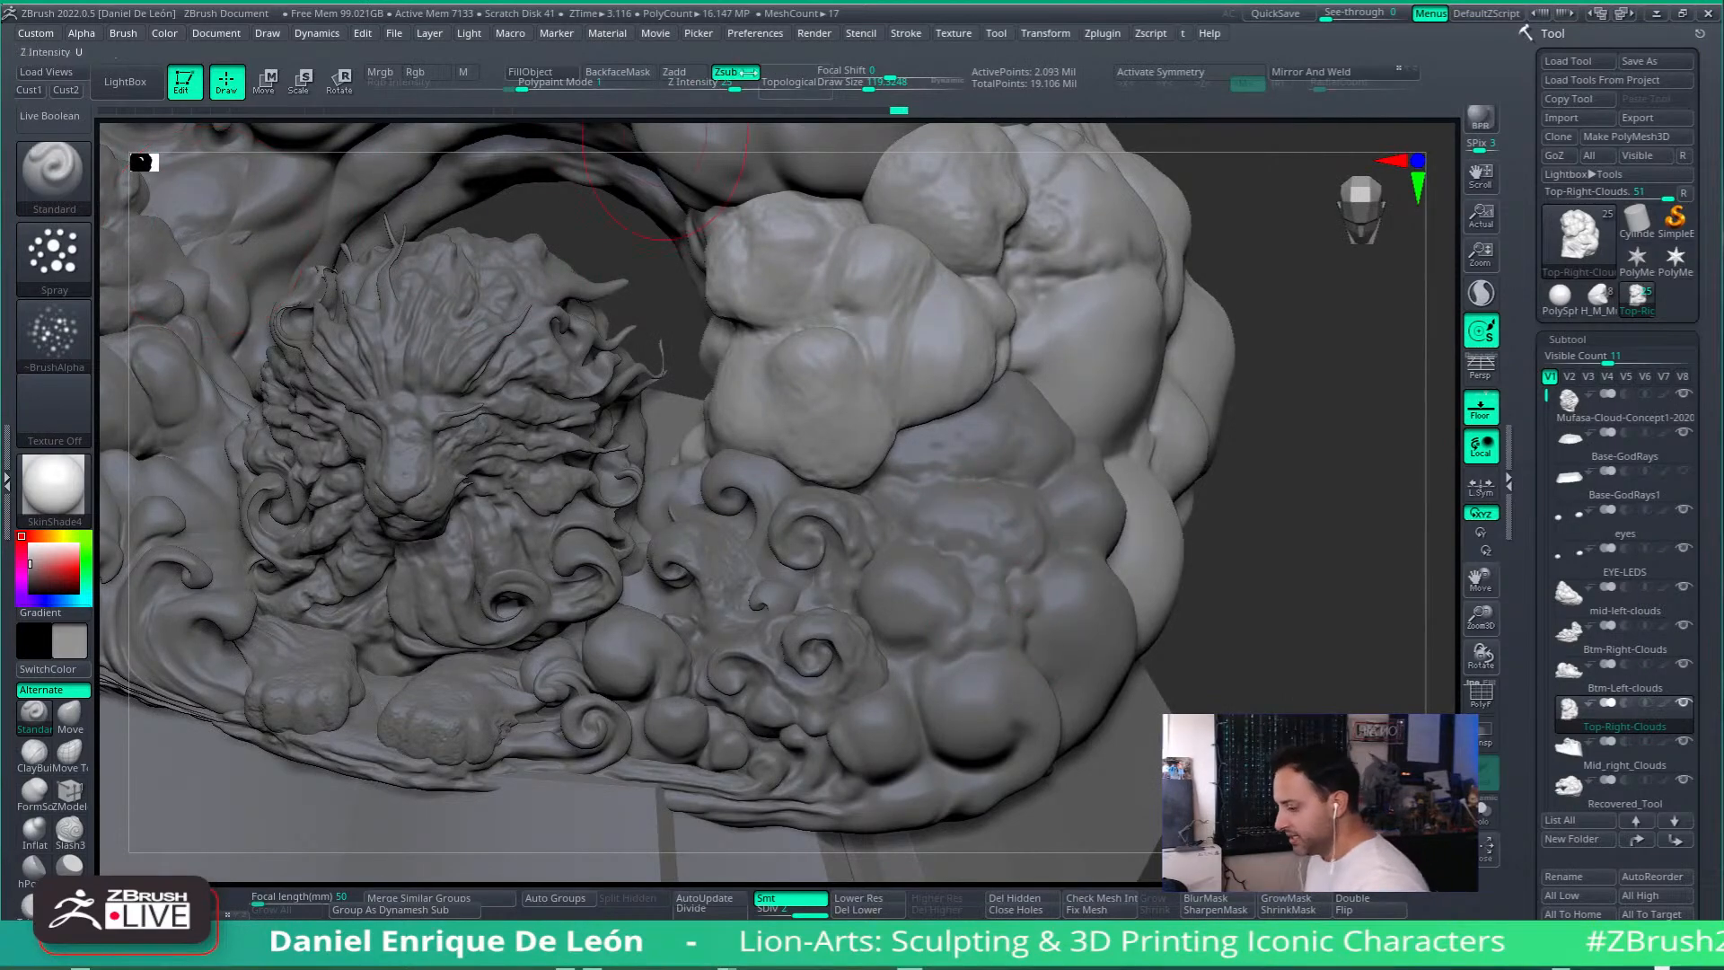
{"action": "right_click_drag", "start_coordinate": [1000, 577], "coordinate": [1018, 422]}
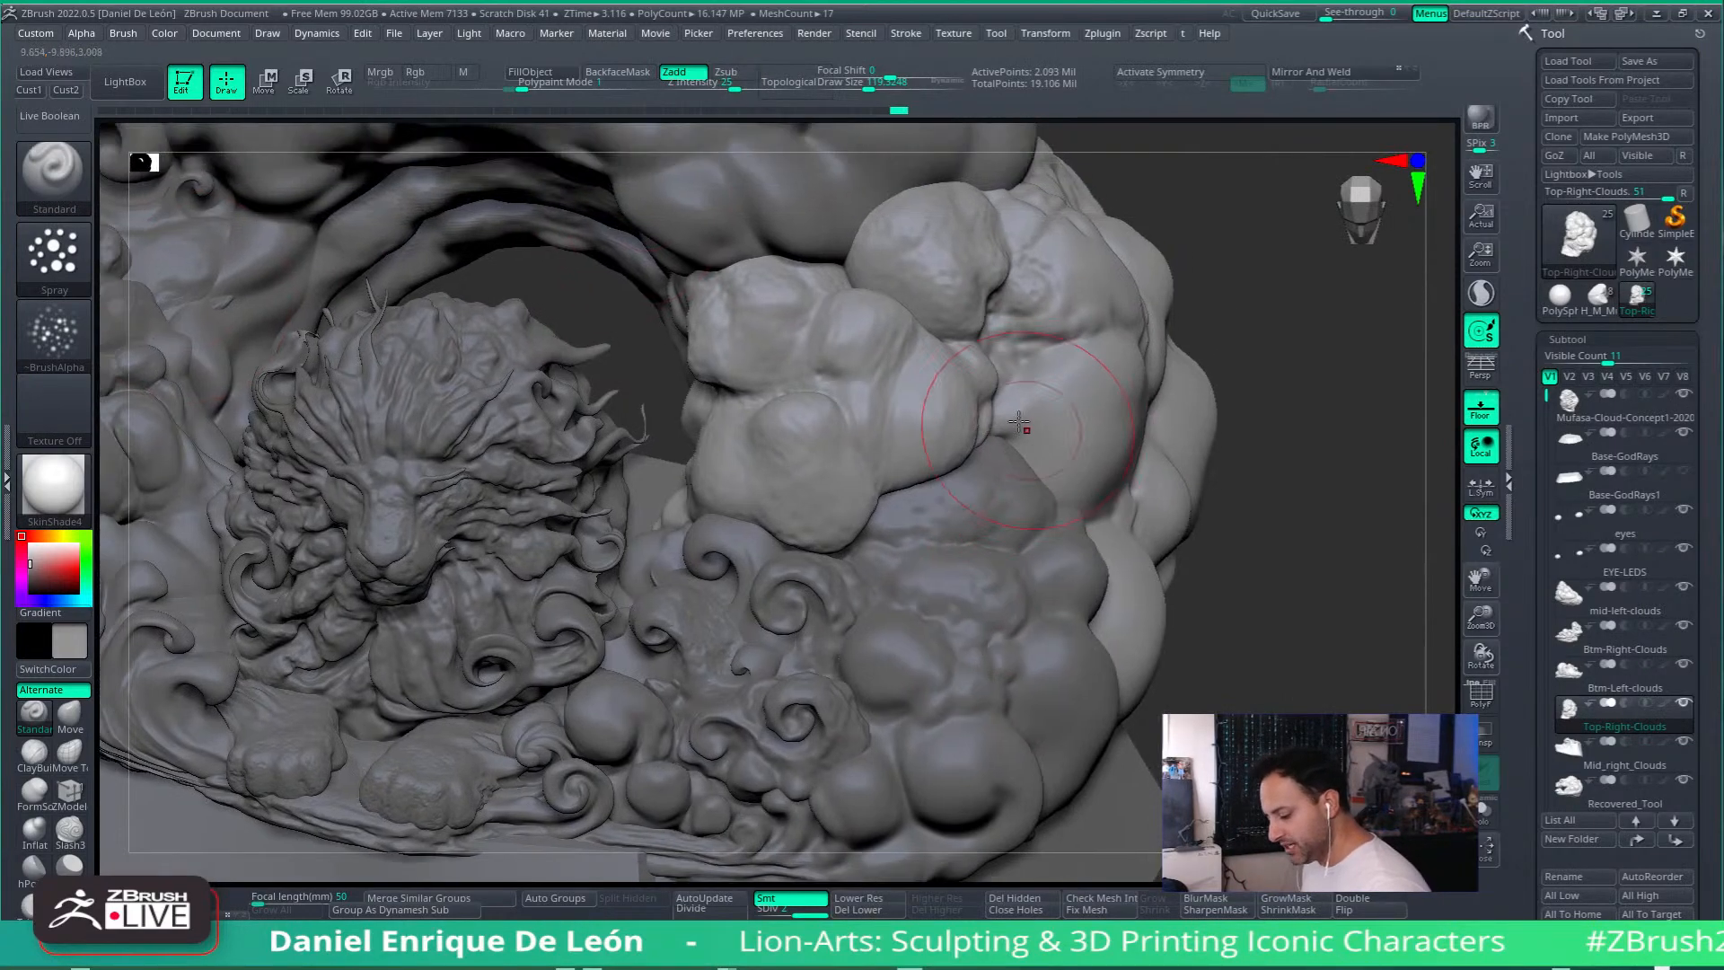
{"action": "left_click", "coordinate": [61, 340]}
{"action": "mouse_move", "coordinate": [777, 499]}
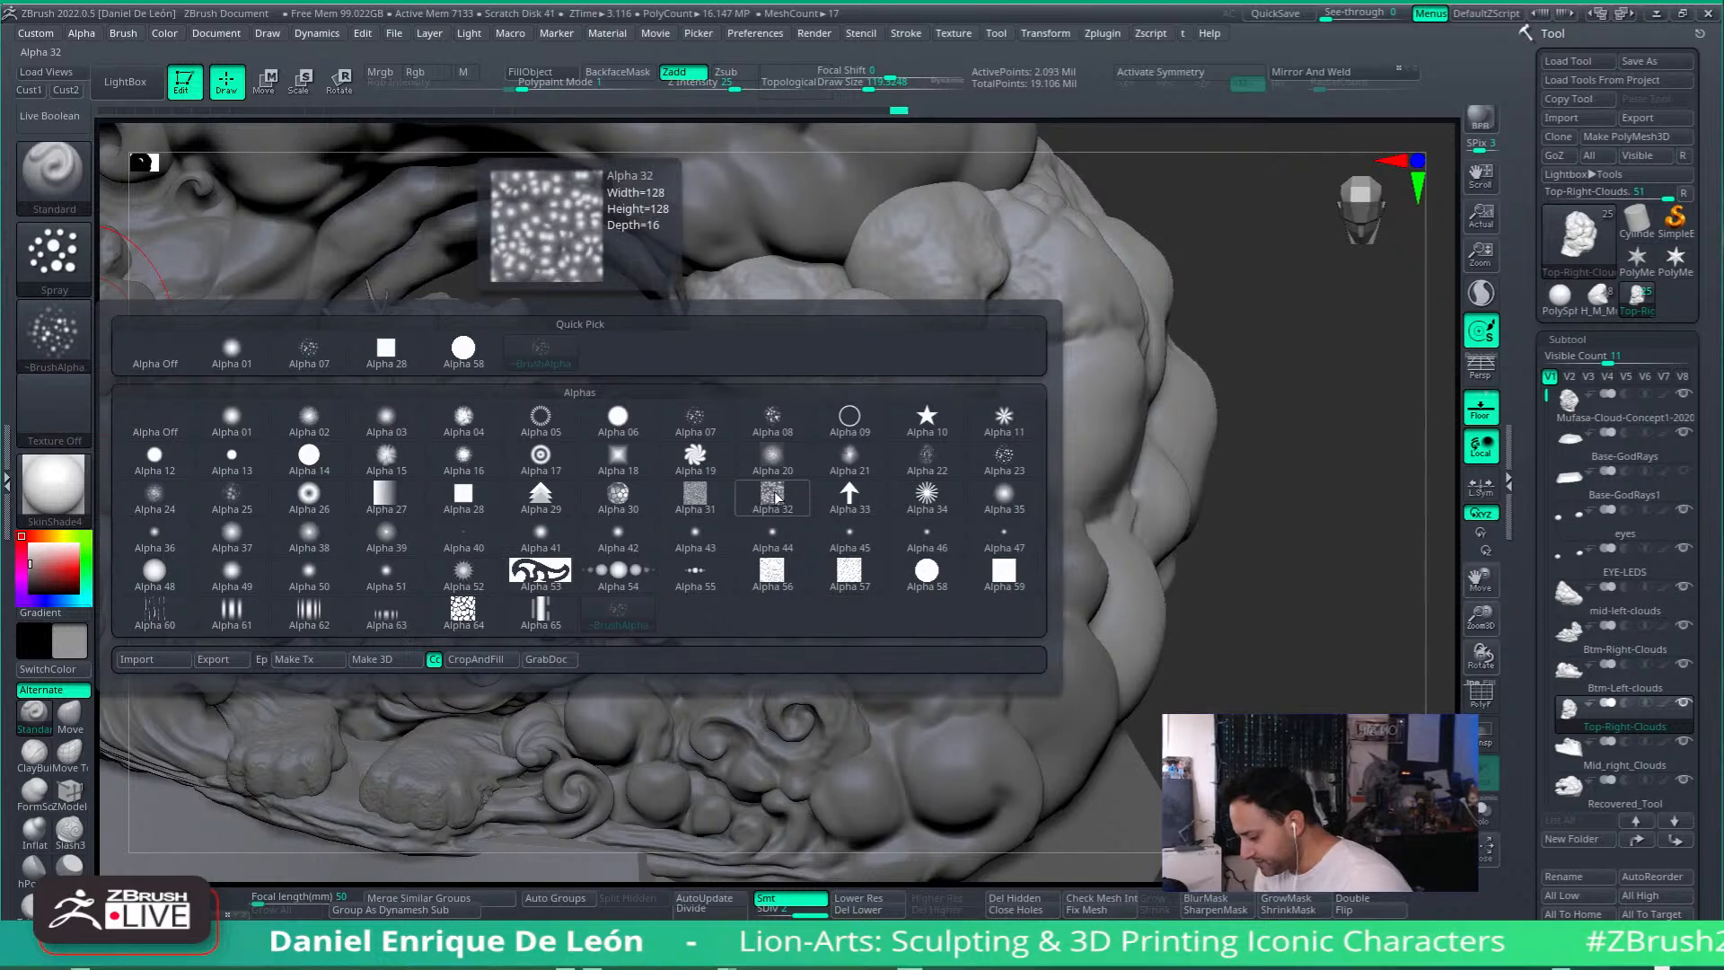
{"action": "mouse_move", "coordinate": [1007, 498]}
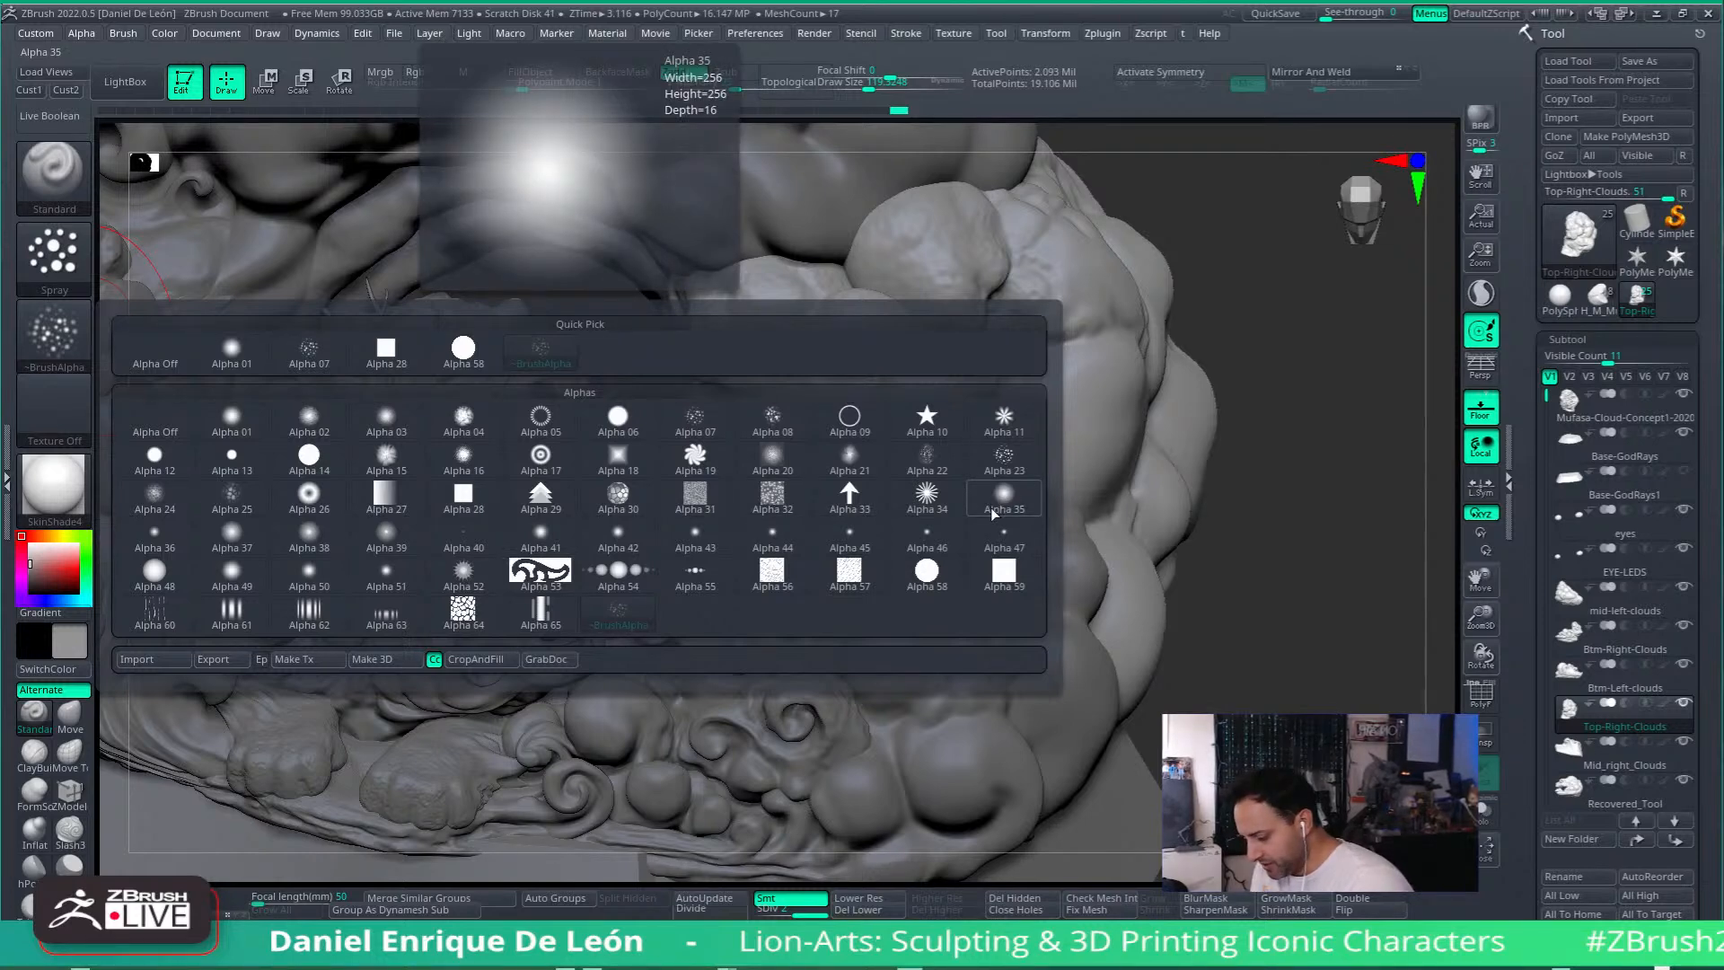
{"action": "left_click", "coordinate": [772, 415]}
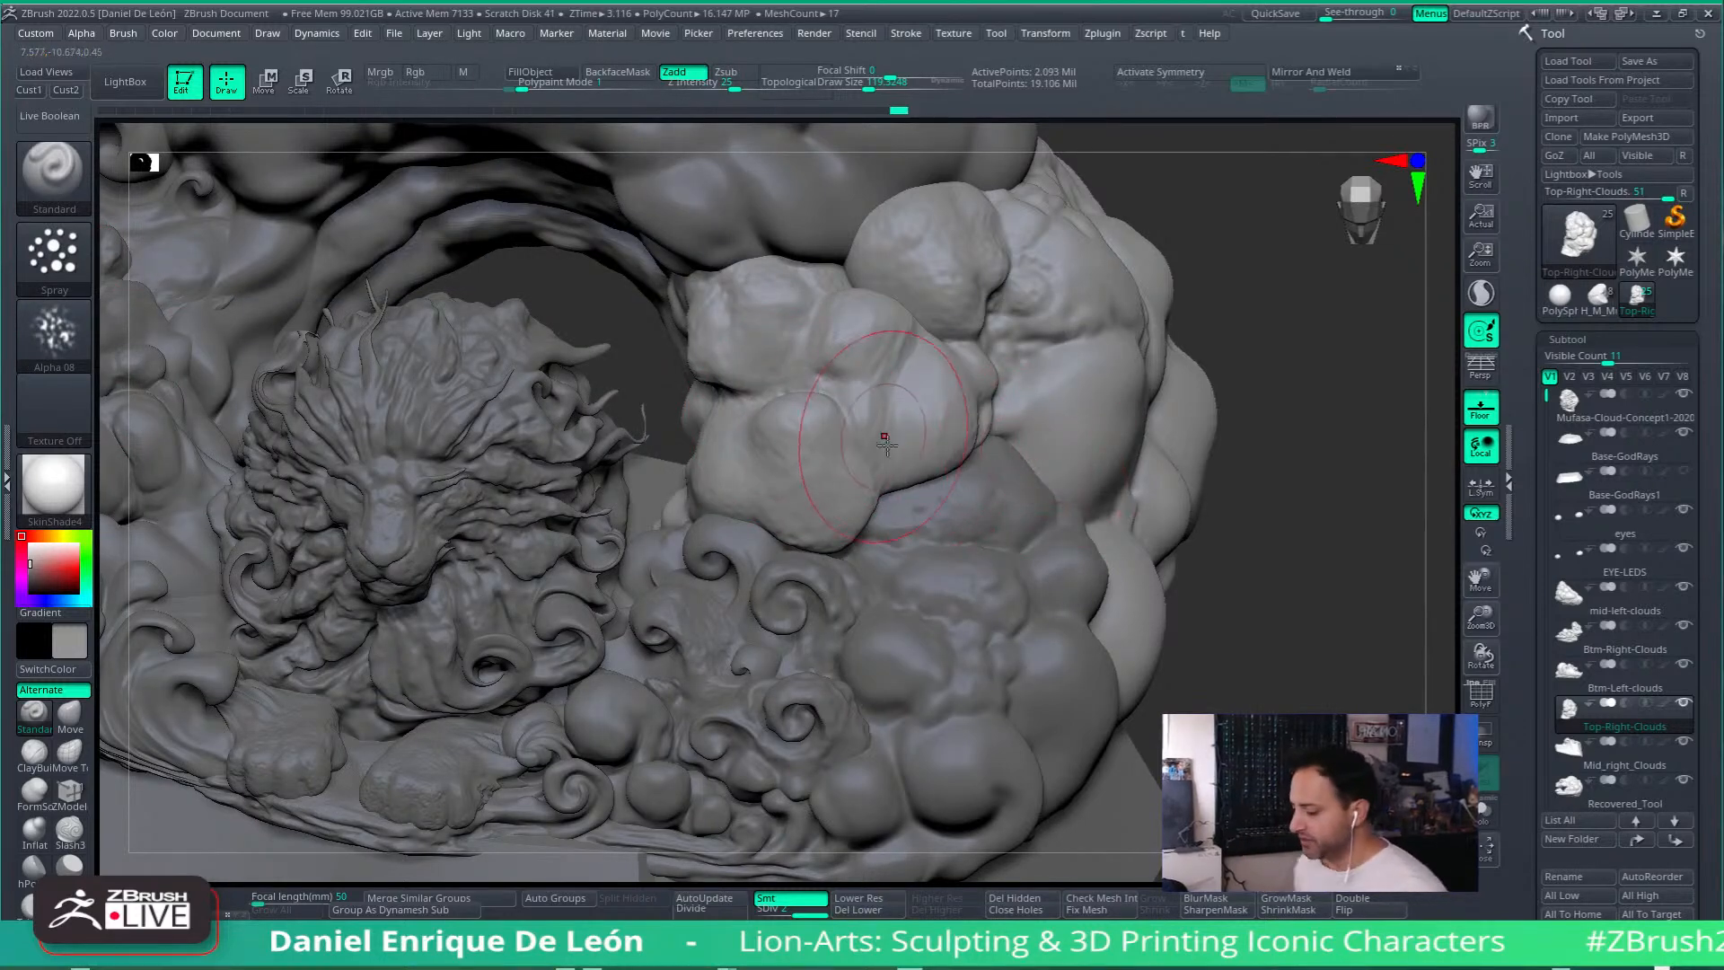
Step: Subdivide the Top-Right-Clouds mesh one more level
{"action": "mouse_move", "coordinate": [965, 413]}
{"action": "right_mouse_down"}
{"action": "mouse_move", "coordinate": [920, 395]}
{"action": "mouse_move", "coordinate": [779, 878]}
{"action": "right_mouse_up"}
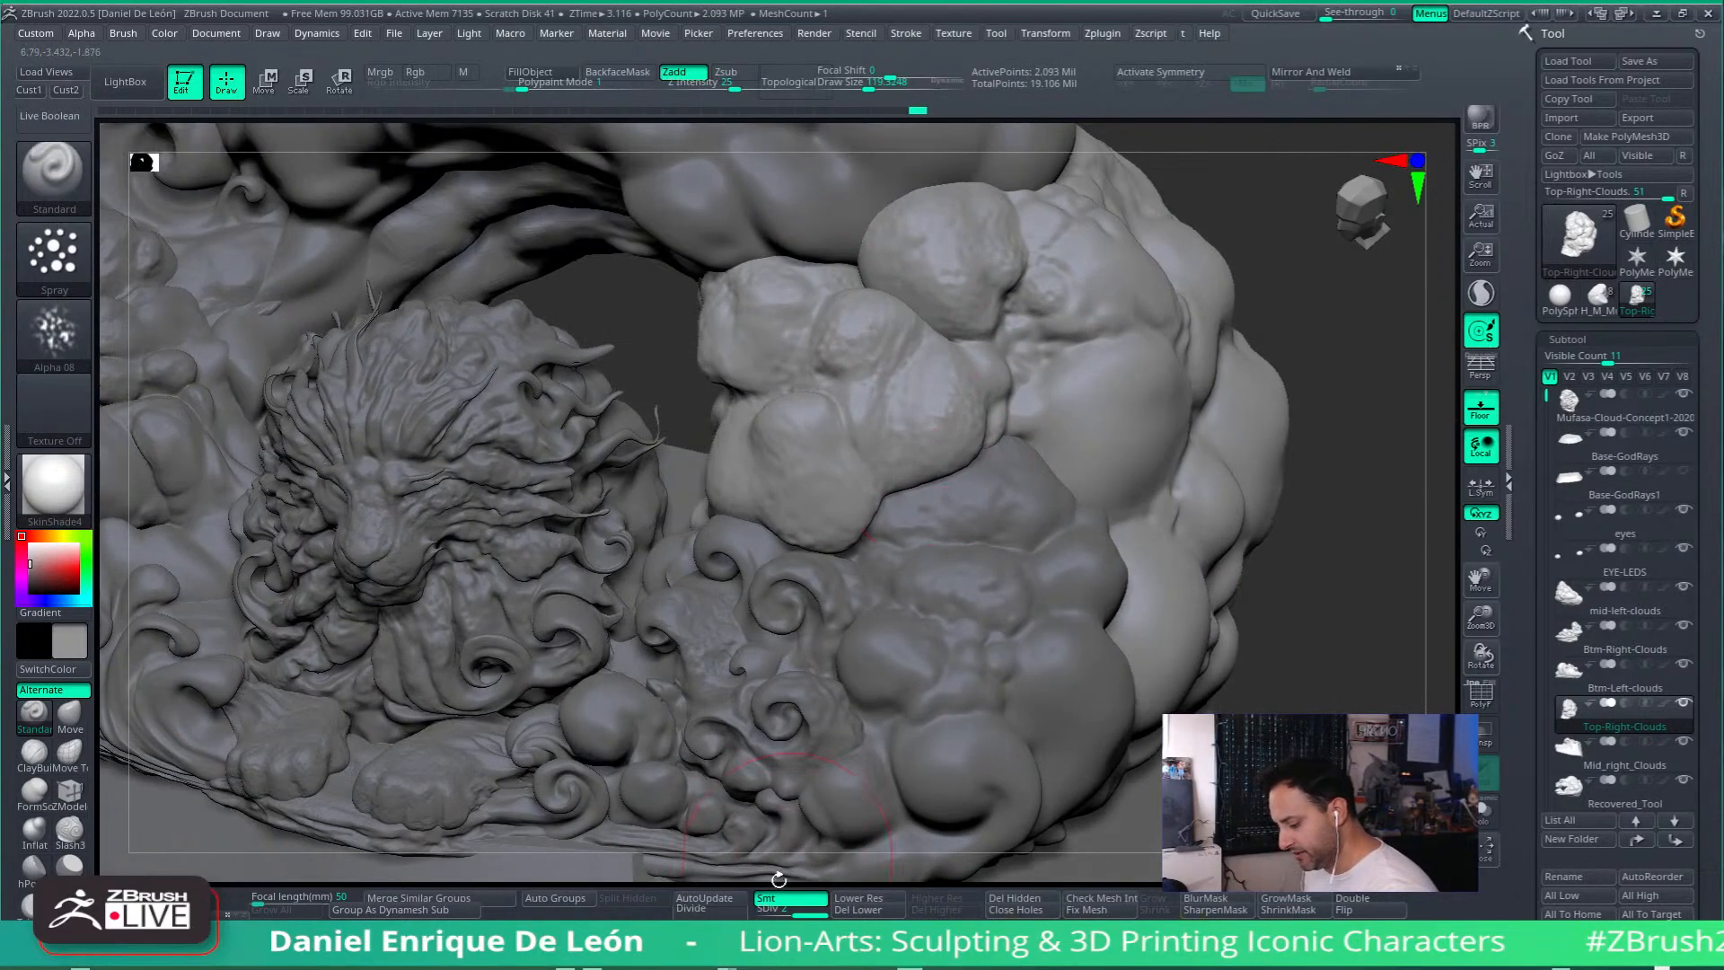
{"action": "left_click", "coordinate": [1480, 696]}
{"action": "left_click", "coordinate": [1480, 696]}
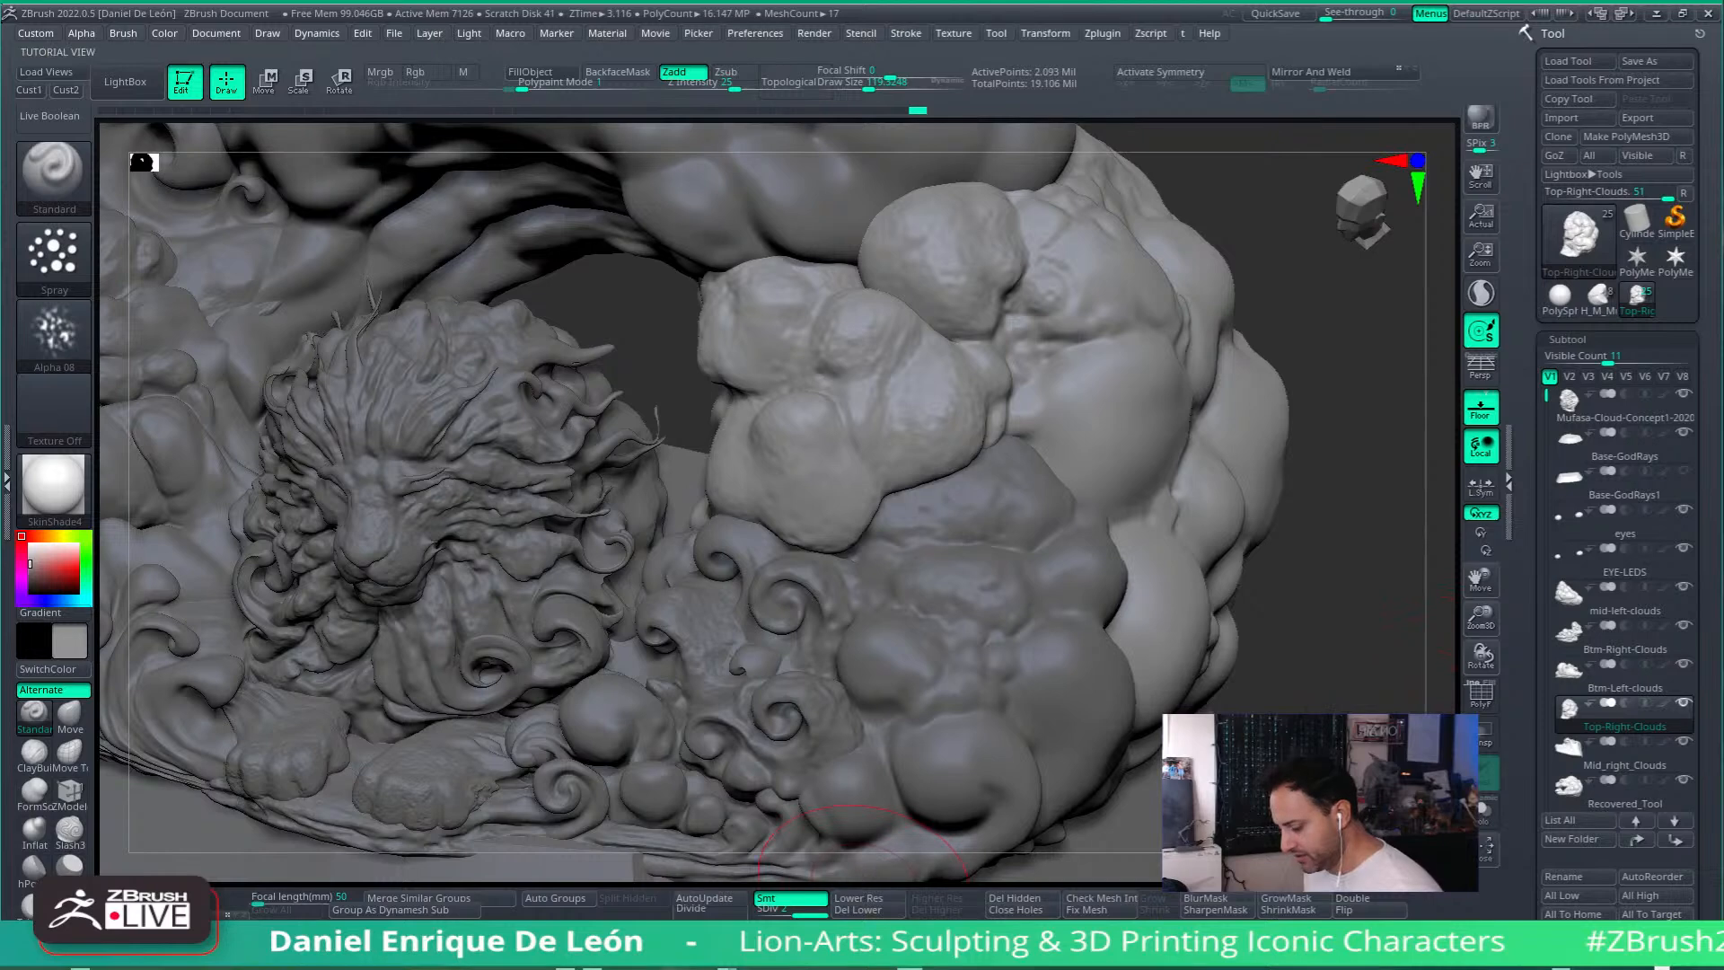
{"action": "left_click", "coordinate": [710, 905]}
Step: Spray Alpha 08 texture over the front cloud lobes beside the lion's mane and soften it with the Smooth brush
{"action": "right_click_drag", "start_coordinate": [1173, 533], "coordinate": [773, 389]}
{"action": "mouse_move", "coordinate": [773, 389]}
{"action": "left_mouse_down"}
{"action": "mouse_move", "coordinate": [763, 431]}
{"action": "mouse_move", "coordinate": [776, 341]}
{"action": "mouse_move", "coordinate": [786, 439]}
{"action": "mouse_move", "coordinate": [952, 408]}
{"action": "left_mouse_up"}
{"action": "right_click_drag", "start_coordinate": [953, 408], "coordinate": [896, 377]}
{"action": "mouse_move", "coordinate": [766, 420]}
{"action": "left_mouse_down", "text": "shift"}
{"action": "mouse_move", "coordinate": [766, 369]}
{"action": "mouse_move", "coordinate": [875, 386]}
{"action": "mouse_move", "coordinate": [823, 531]}
{"action": "left_mouse_up", "text": "shift"}
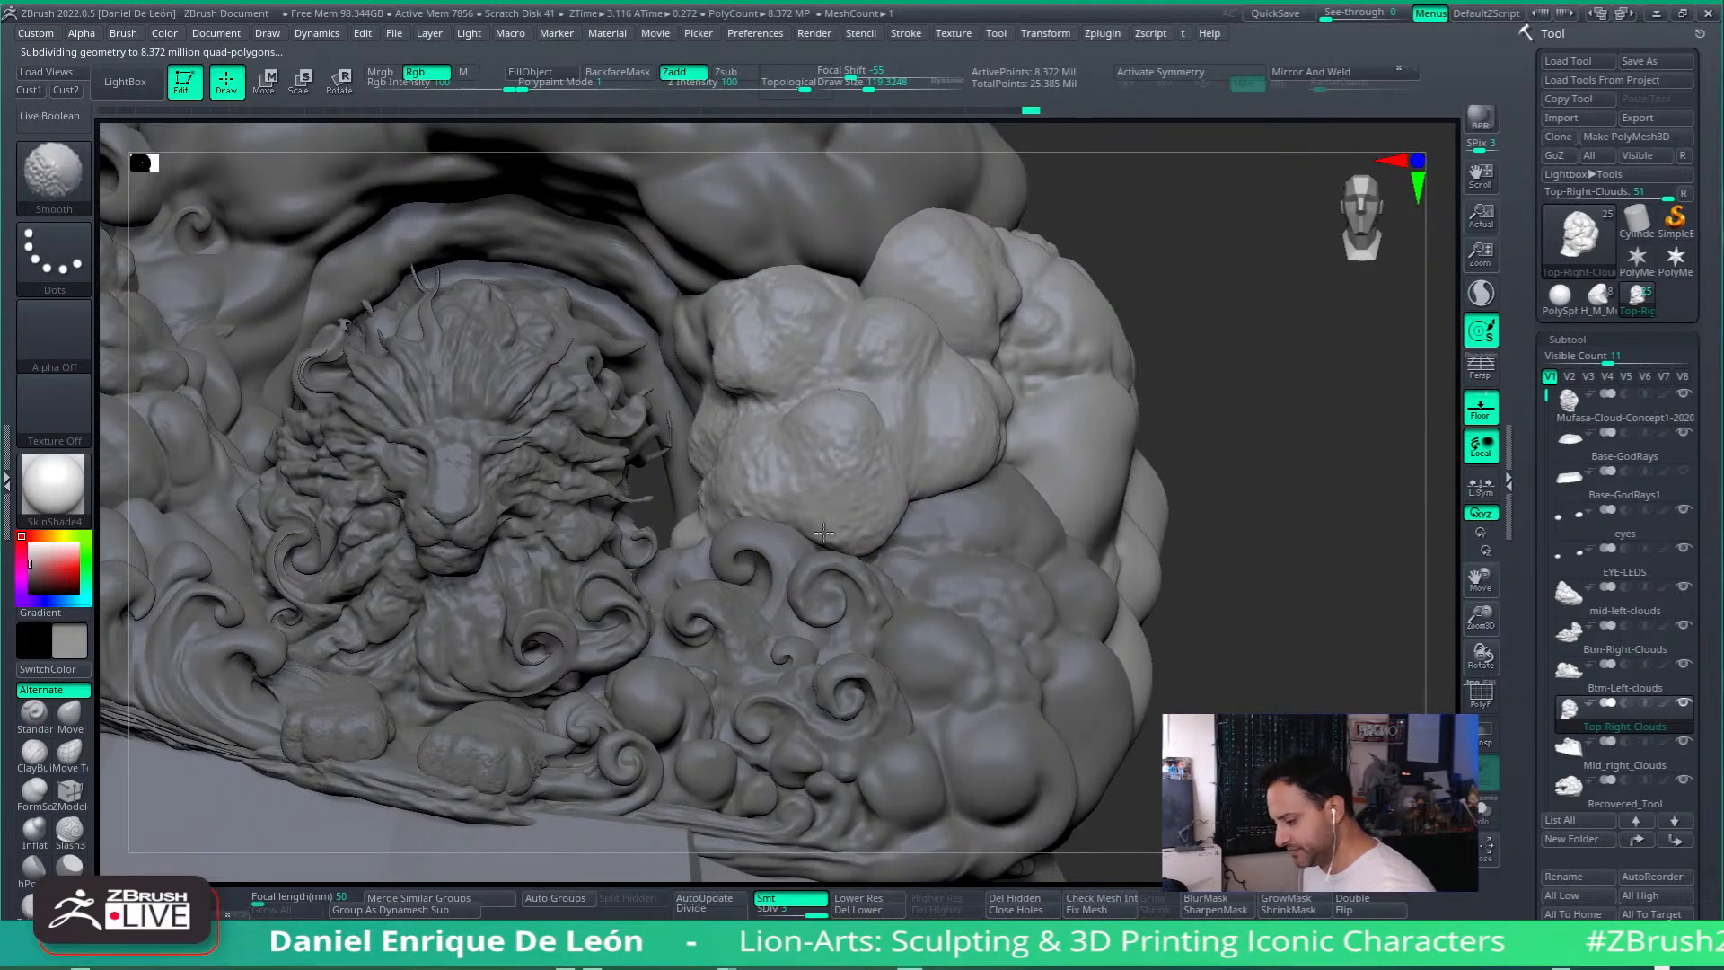
{"action": "left_click_drag", "start_coordinate": [875, 350], "coordinate": [926, 595], "text": "shift"}
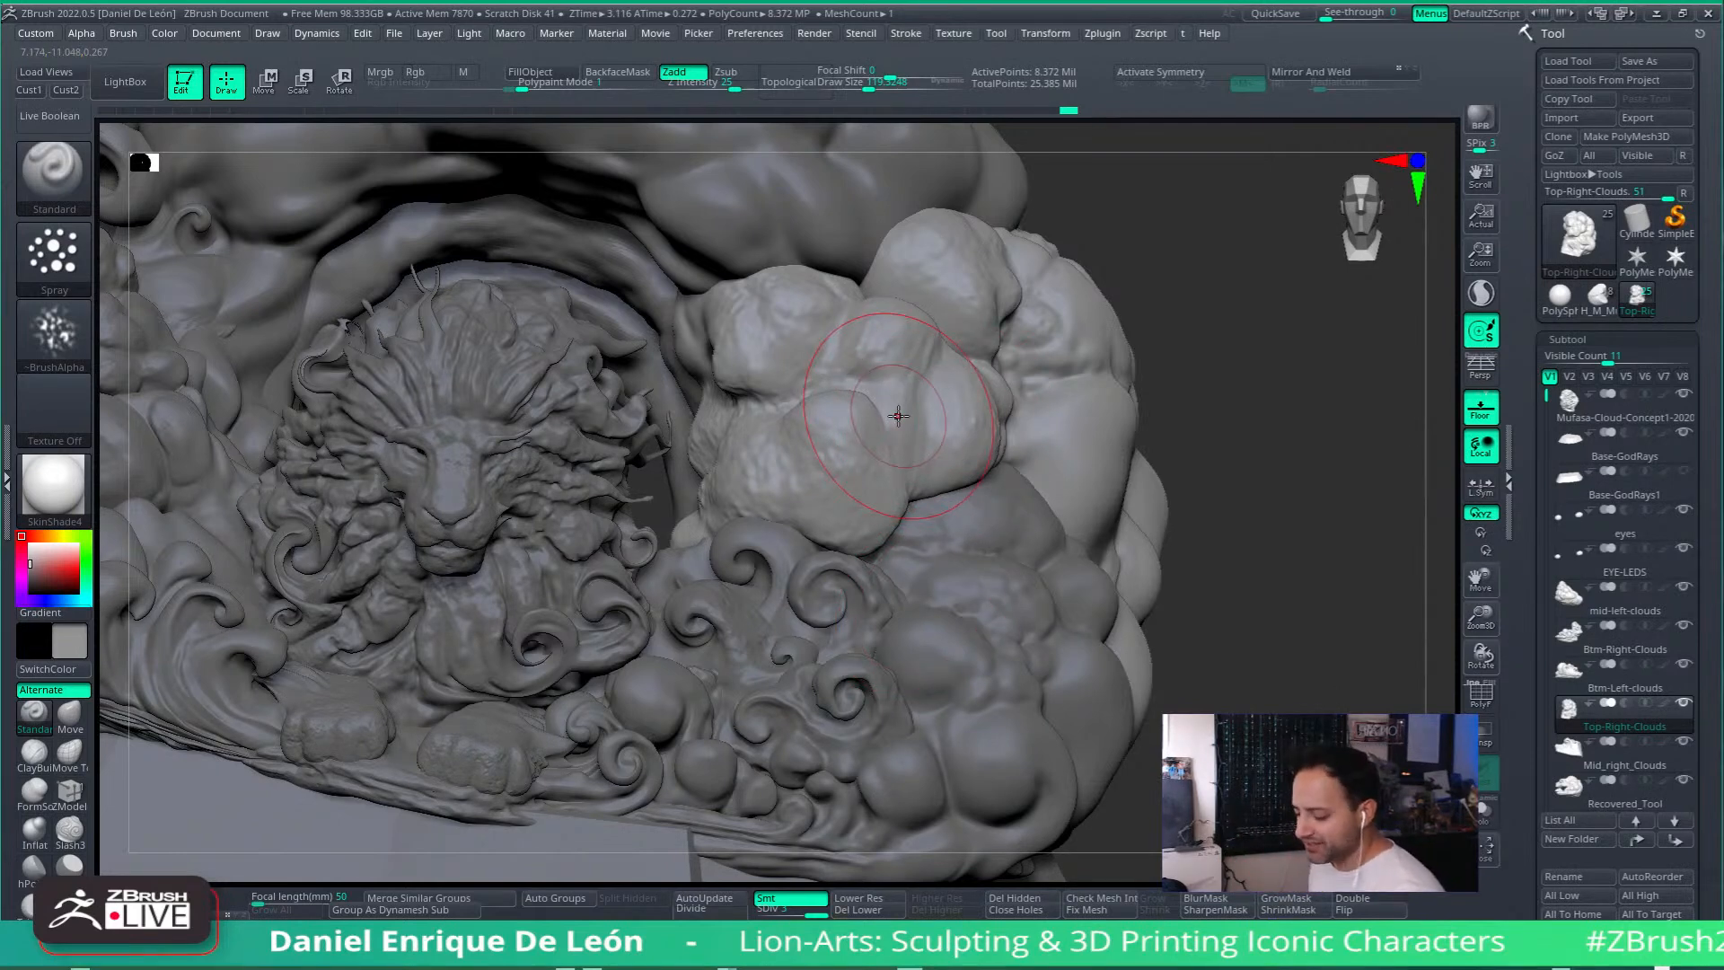
Step: Spray Alpha 08 texture over the front, upper and outer side lobes of Top-Right-Clouds
{"action": "mouse_move", "coordinate": [951, 427]}
{"action": "right_mouse_down"}
{"action": "mouse_move", "coordinate": [934, 458]}
{"action": "mouse_move", "coordinate": [1013, 436]}
{"action": "mouse_move", "coordinate": [898, 431]}
{"action": "right_mouse_up"}
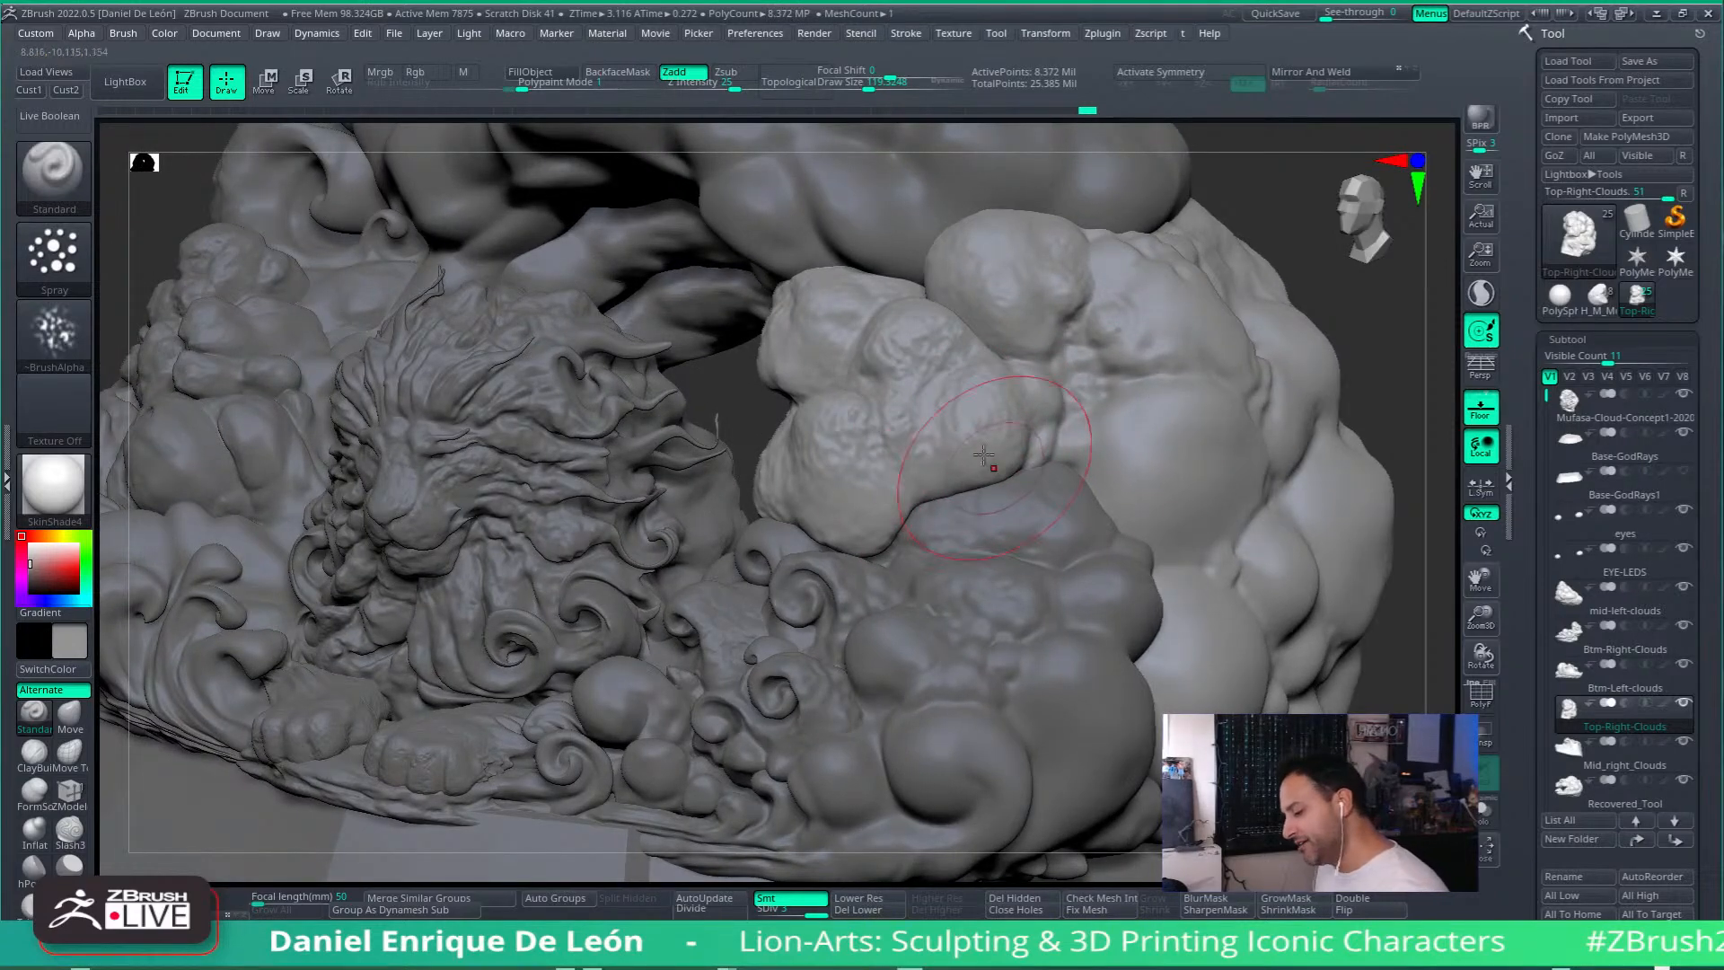
{"action": "key", "text": "f"}
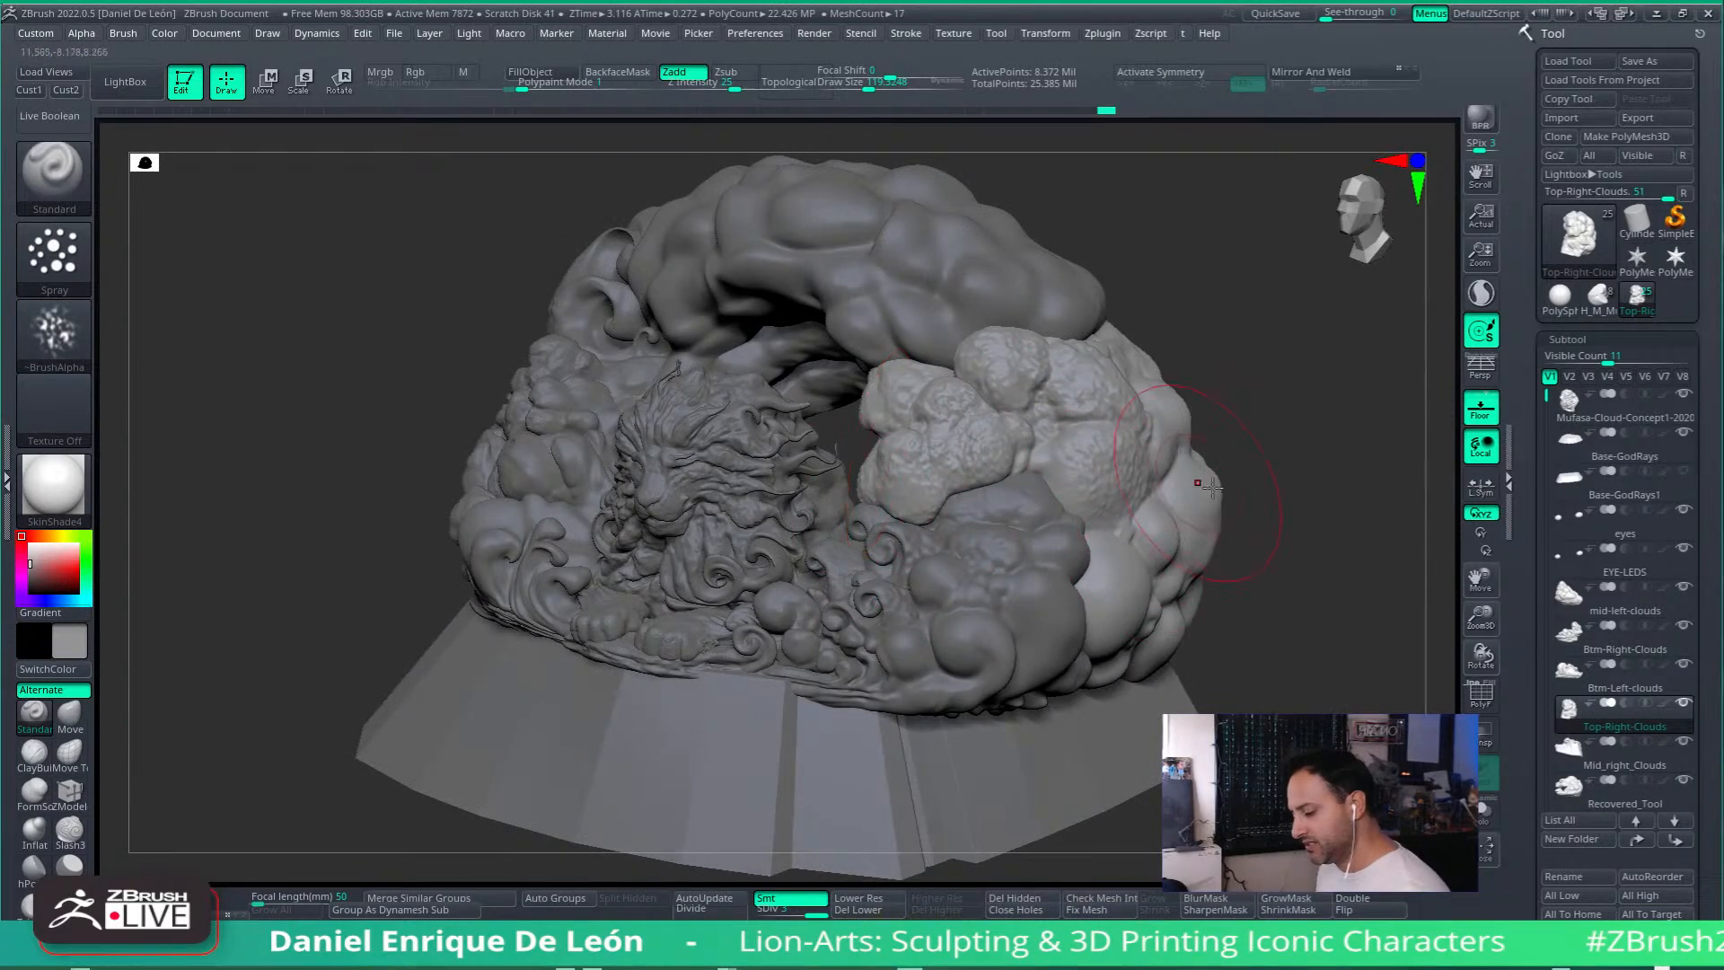
{"action": "key", "text": "shift"}
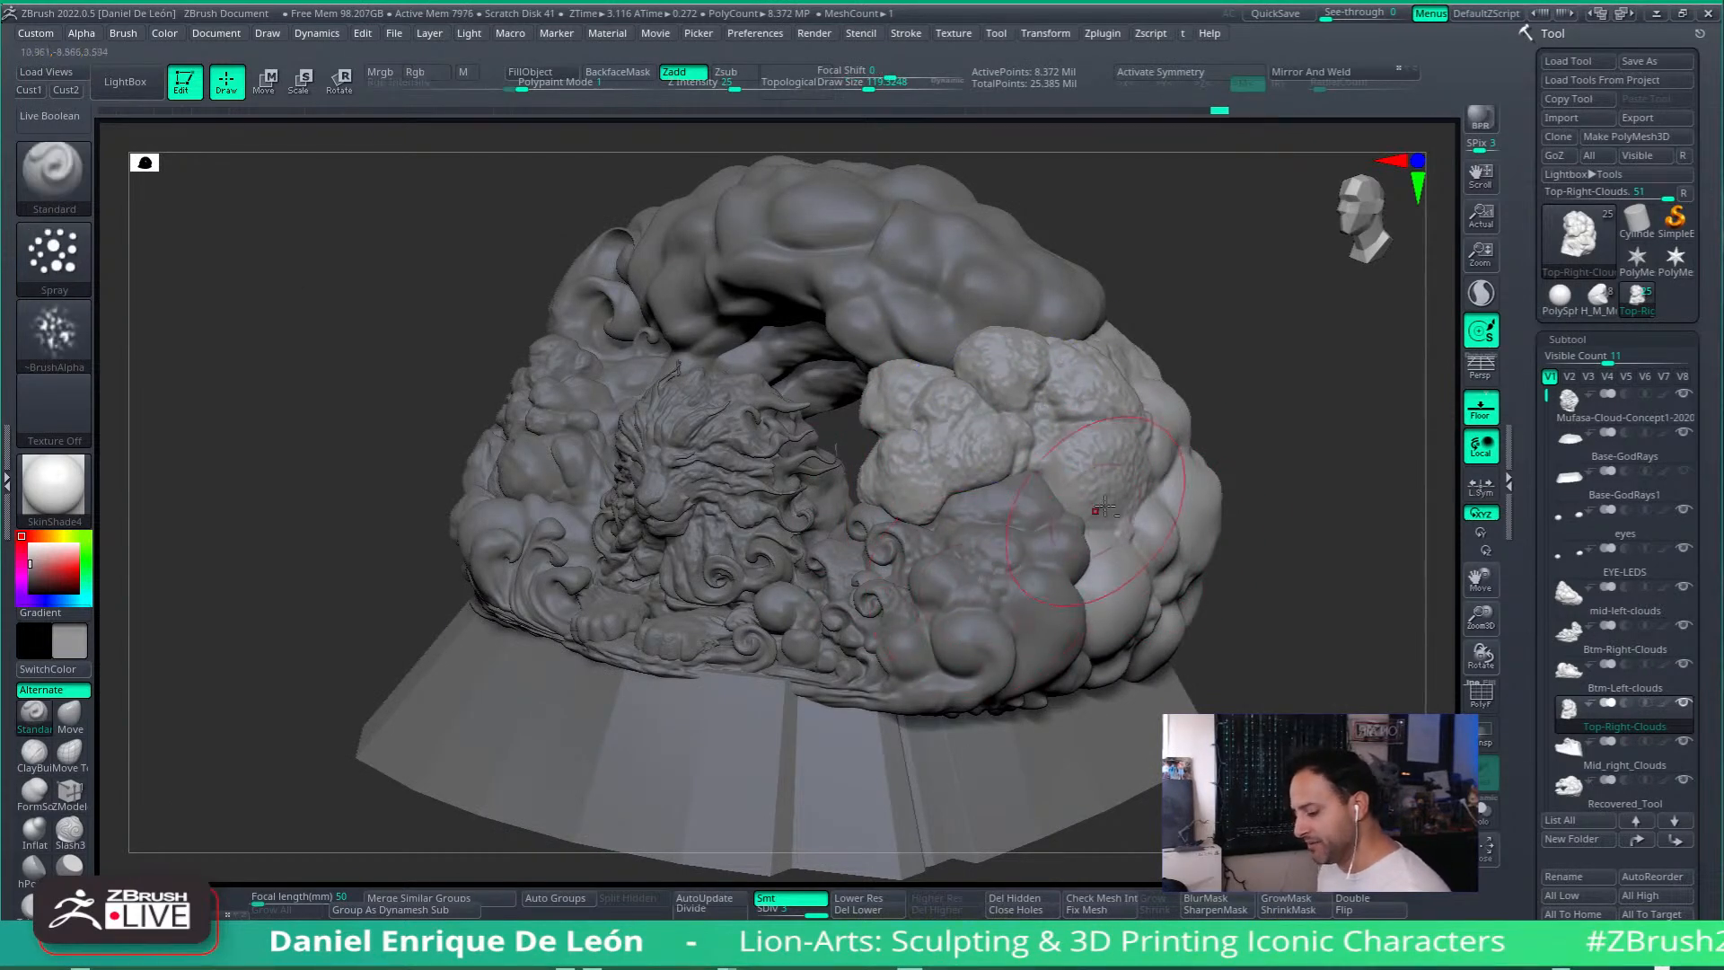
{"action": "mouse_move", "coordinate": [1105, 507]}
{"action": "right_mouse_down", "text": "alt"}
{"action": "mouse_move", "coordinate": [1048, 550]}
{"action": "mouse_move", "coordinate": [979, 539]}
{"action": "right_mouse_up", "text": "alt"}
{"action": "right_click_drag", "start_coordinate": [978, 539], "coordinate": [1028, 489], "text": "ctrl"}
Step: Drop Top-Right-Clouds one subdivision level and smooth the texture on its side lobes
{"action": "key", "text": "shift"}
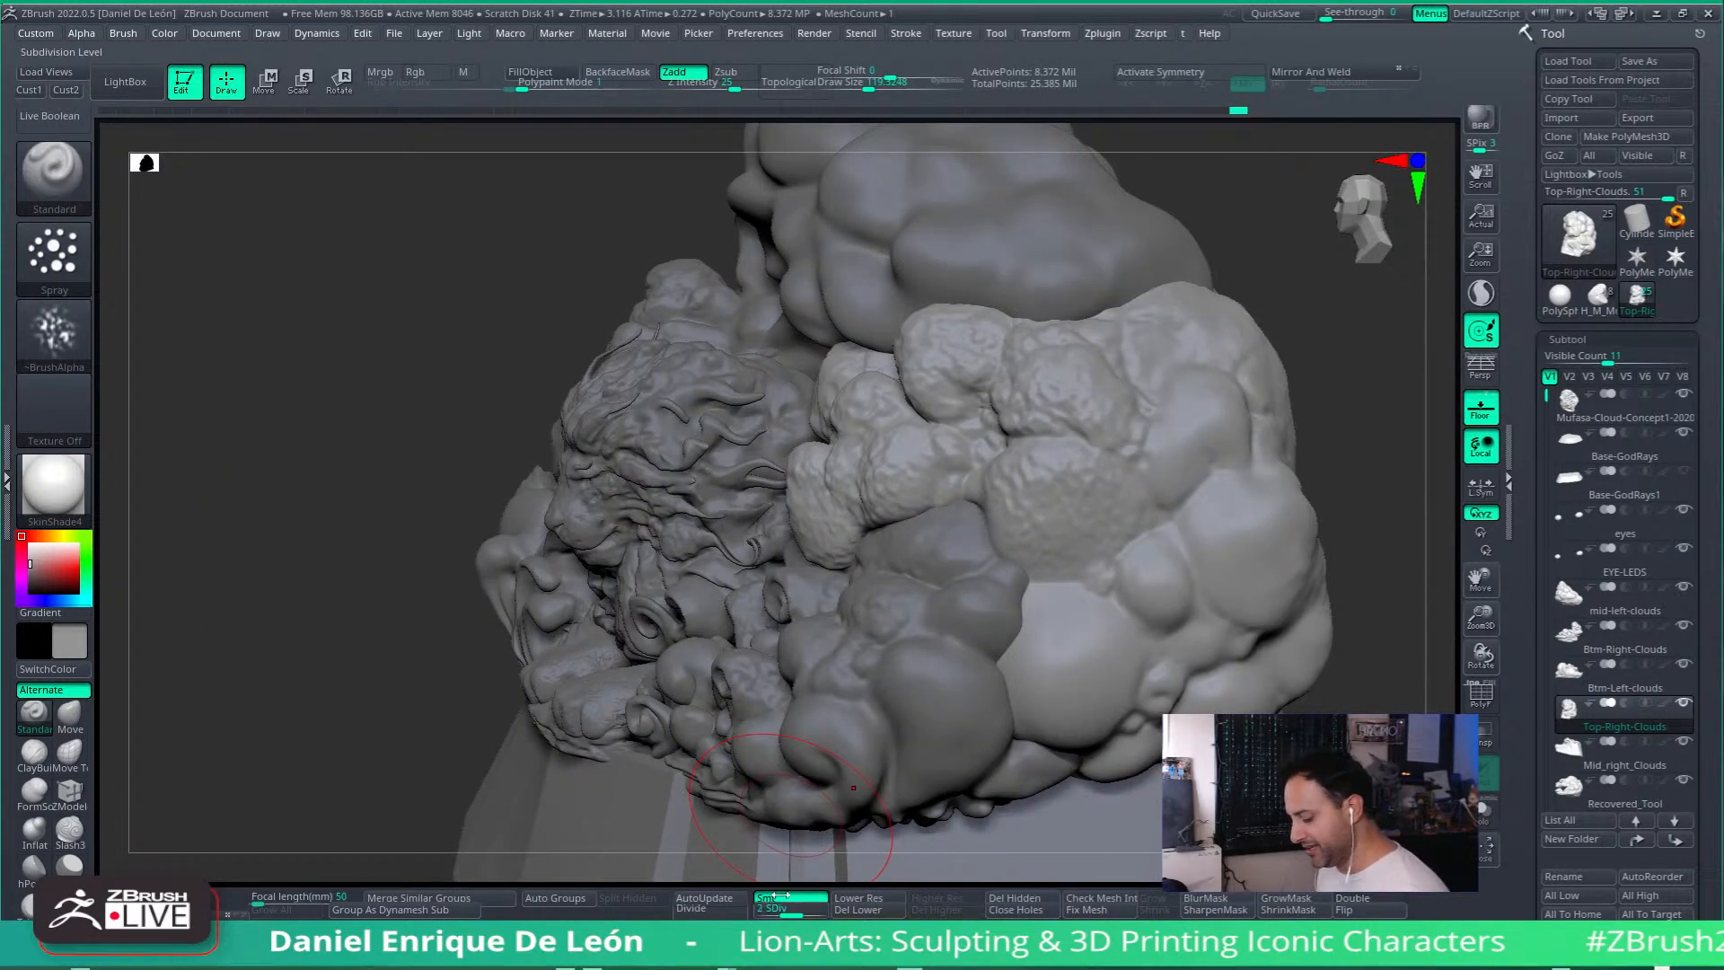
{"action": "key", "text": "shift+d"}
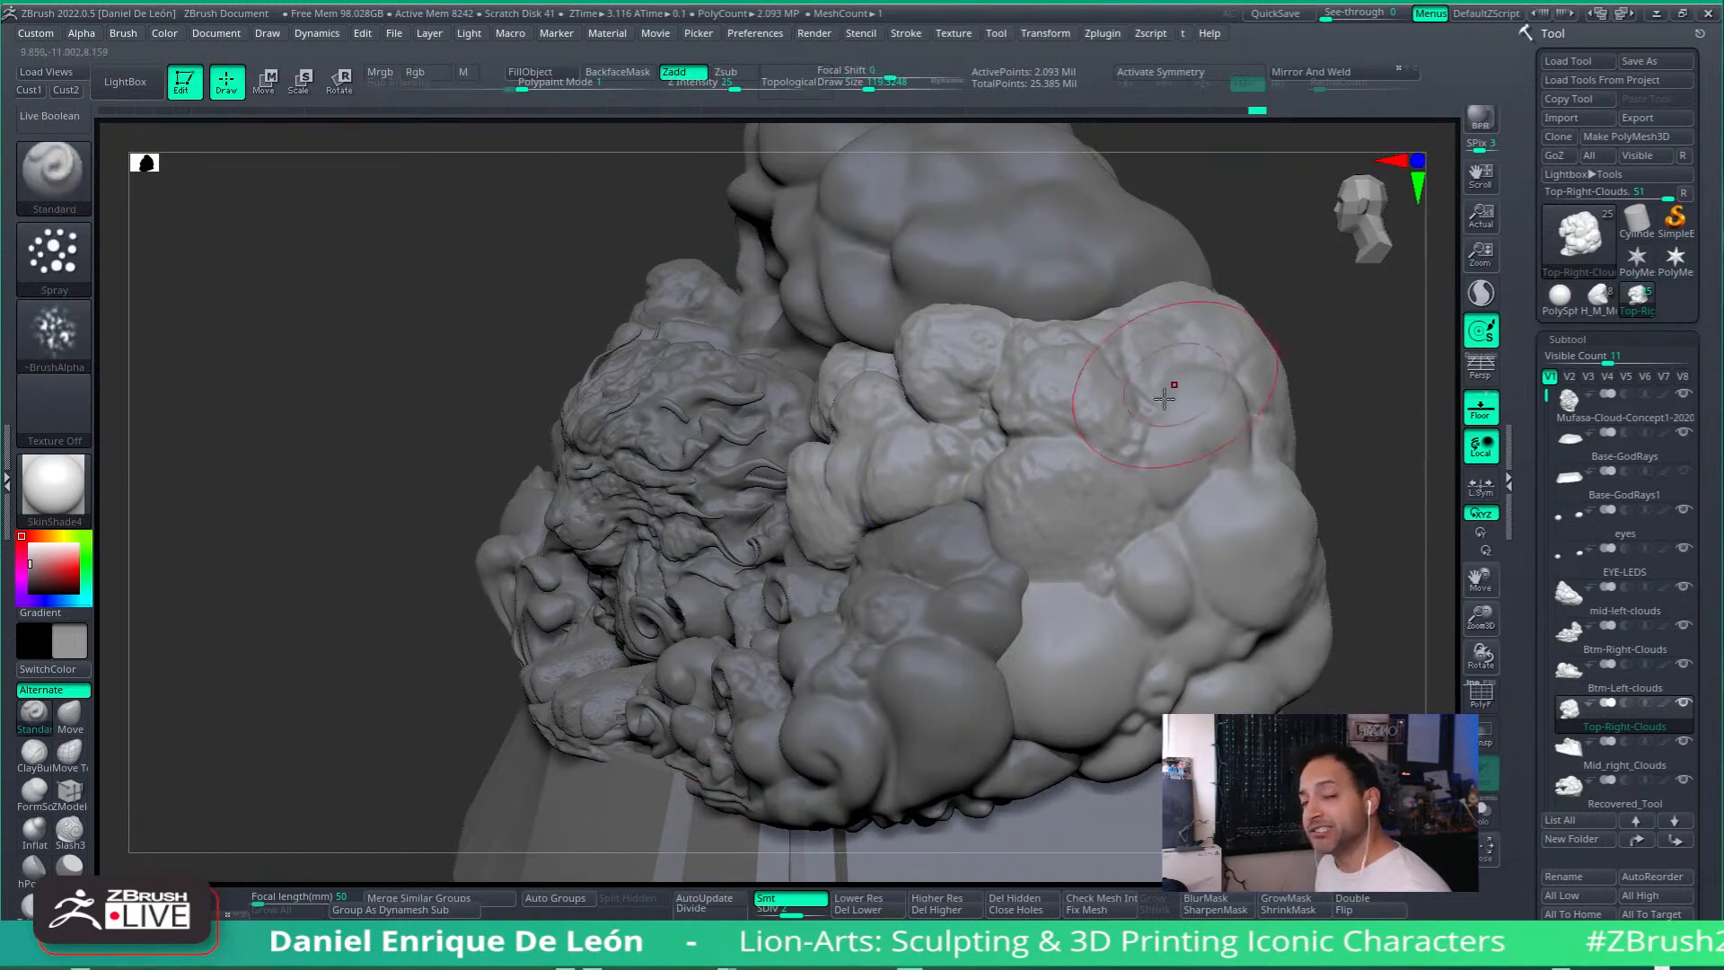
{"action": "mouse_move", "coordinate": [1129, 463]}
{"action": "right_mouse_down"}
{"action": "mouse_move", "coordinate": [1116, 485]}
{"action": "mouse_move", "coordinate": [1087, 480]}
{"action": "right_mouse_up"}
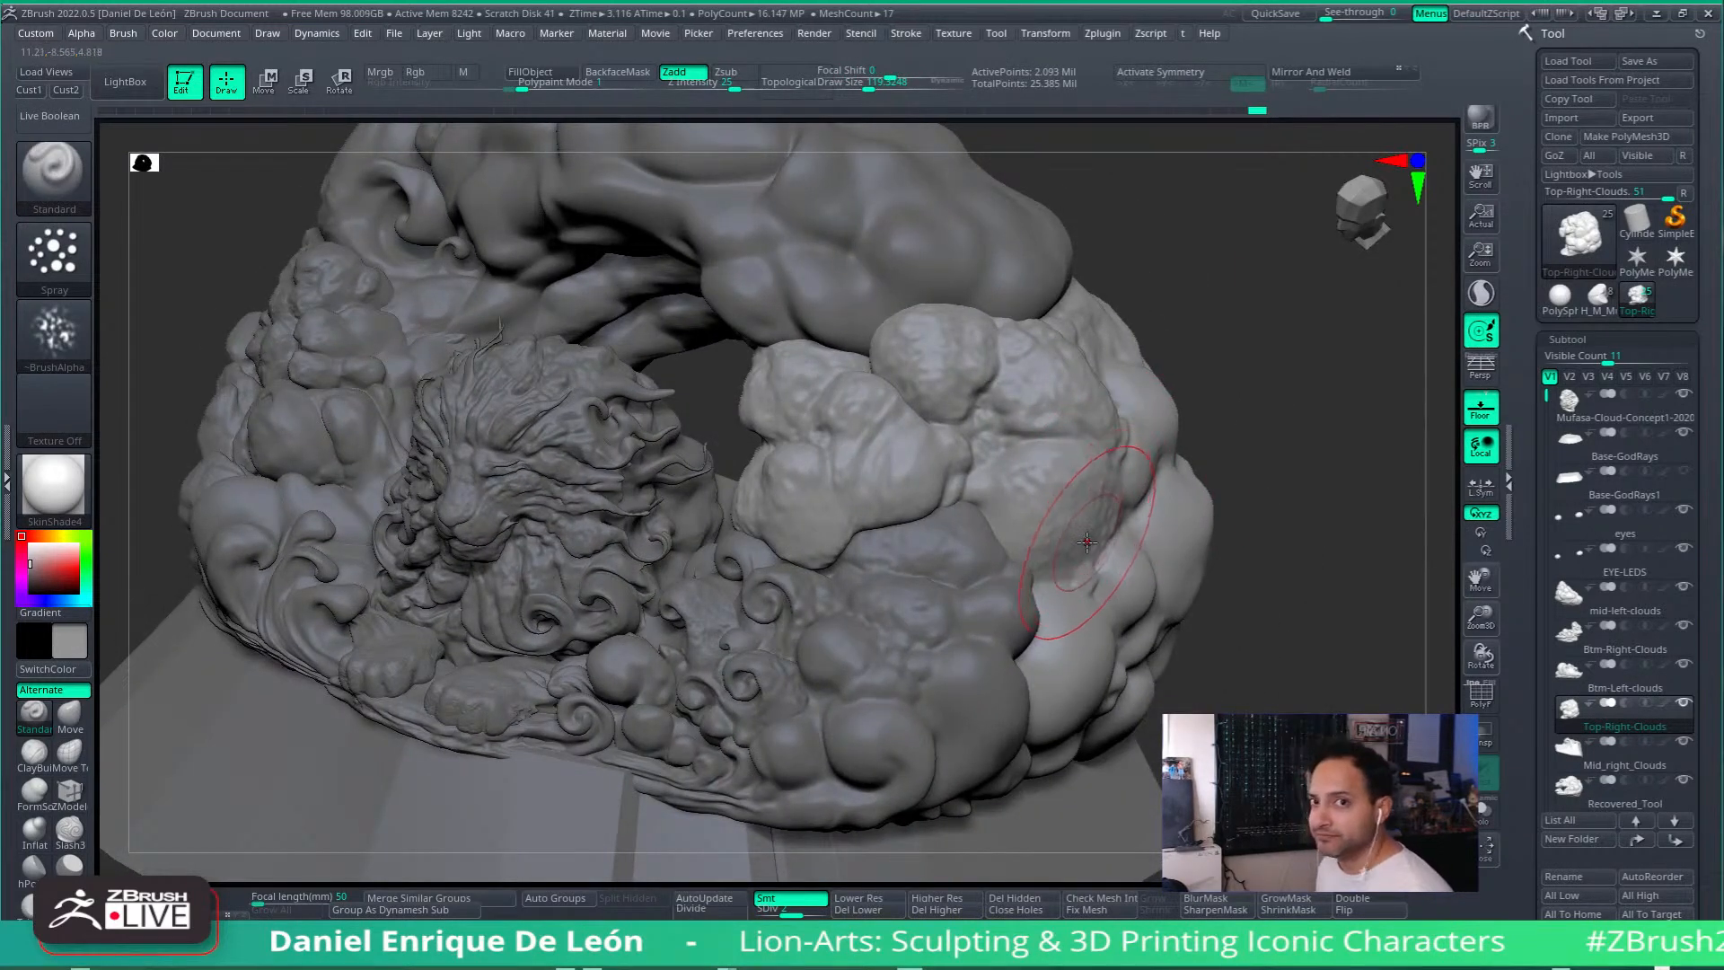
{"action": "right_click_drag", "start_coordinate": [1111, 482], "coordinate": [1093, 463]}
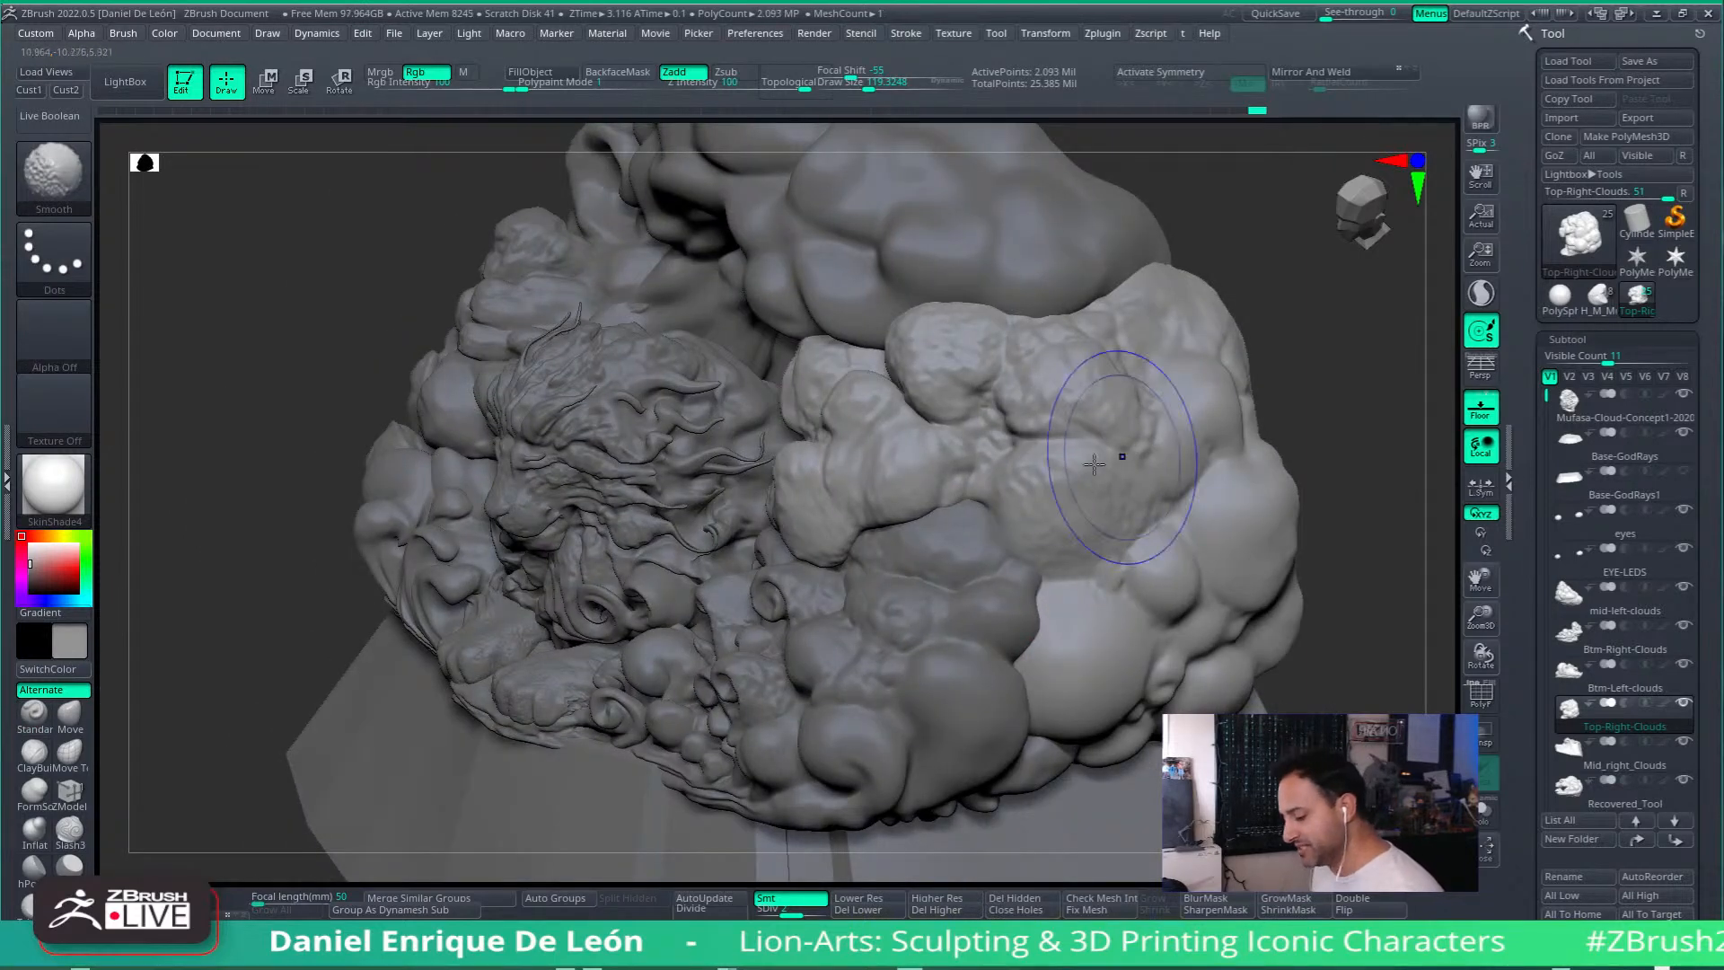
{"action": "right_click_drag", "start_coordinate": [1062, 521], "coordinate": [880, 463]}
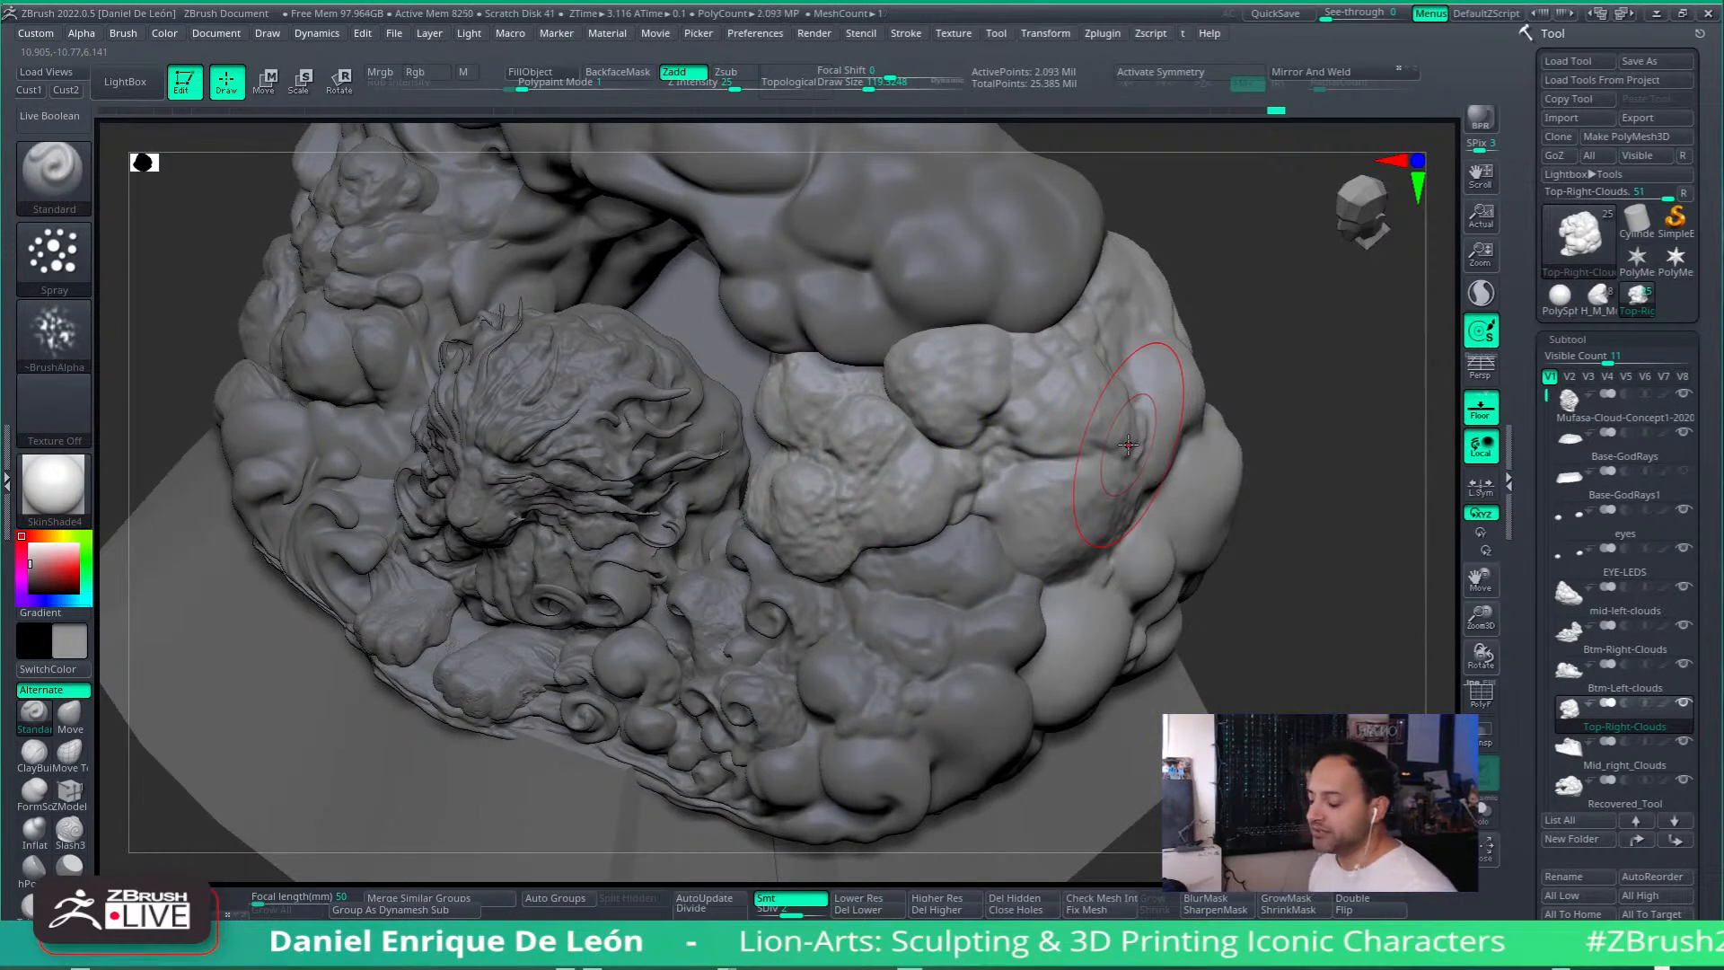
Step: Build up and soften the sprayed texture on the front and middle lobes beneath the cloud arch
{"action": "mouse_move", "coordinate": [1128, 443]}
{"action": "right_mouse_down"}
{"action": "mouse_move", "coordinate": [1127, 400]}
{"action": "mouse_move", "coordinate": [1078, 518]}
{"action": "mouse_move", "coordinate": [1176, 467]}
{"action": "mouse_move", "coordinate": [955, 374]}
{"action": "right_mouse_up"}
{"action": "key", "text": "shift"}
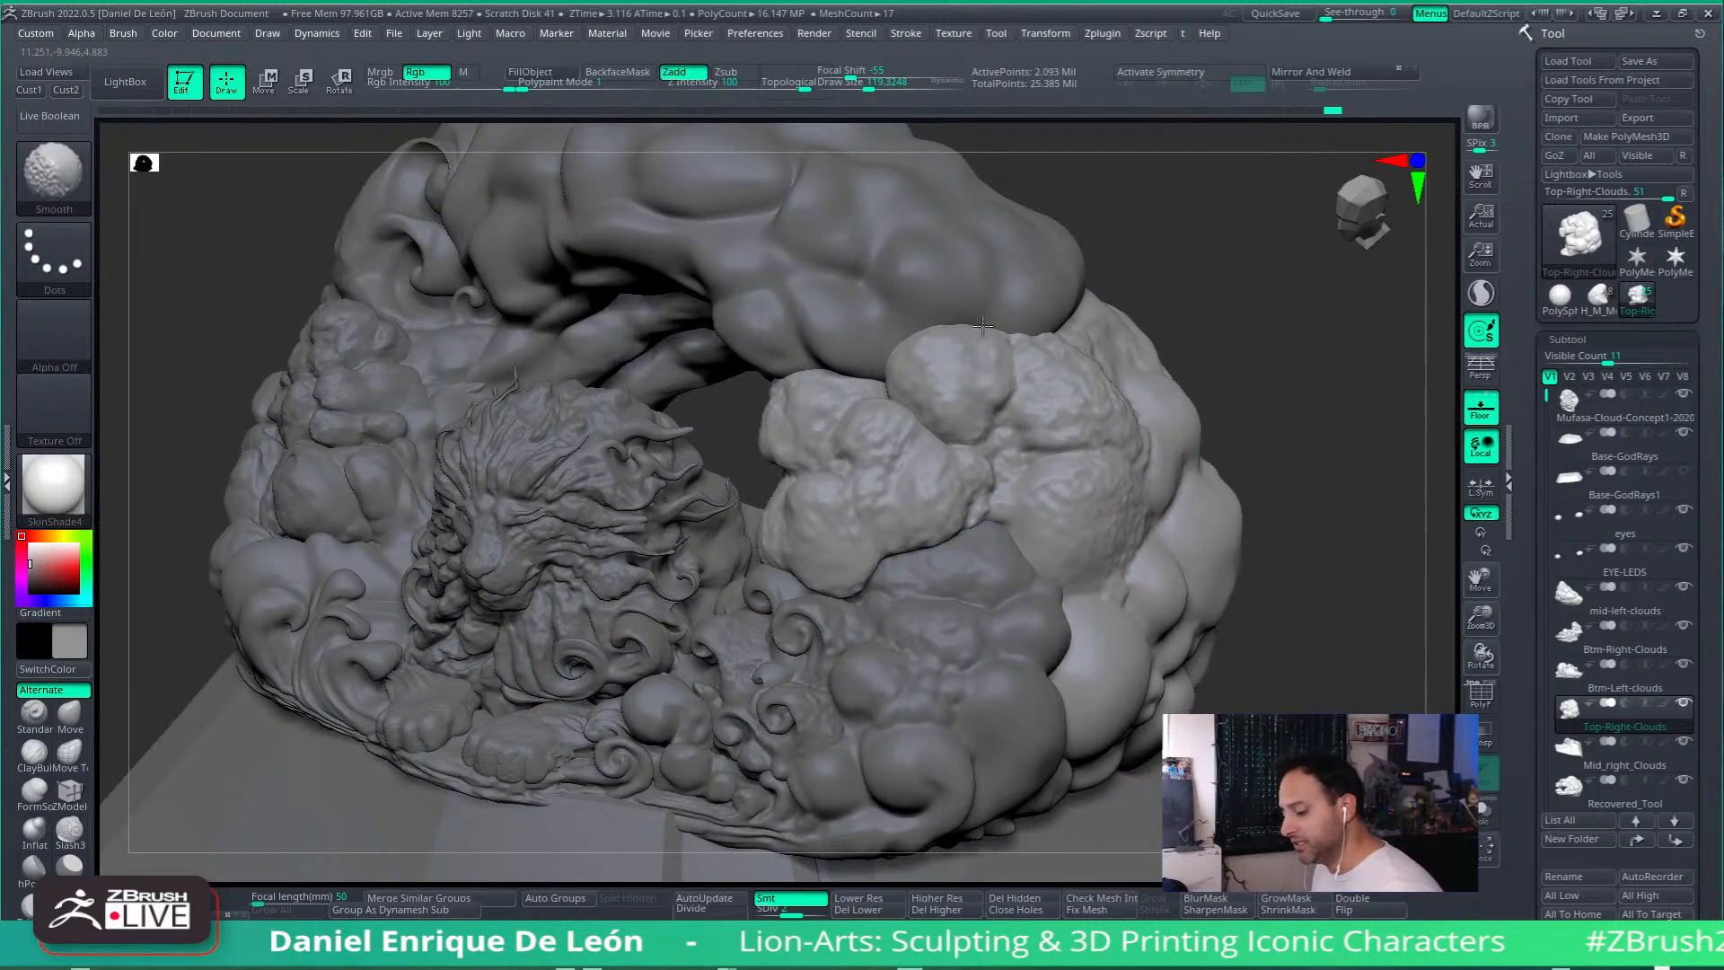
{"action": "mouse_move", "coordinate": [1085, 538]}
{"action": "right_mouse_down"}
{"action": "mouse_move", "coordinate": [1185, 481]}
{"action": "mouse_move", "coordinate": [1167, 529]}
{"action": "mouse_move", "coordinate": [1068, 634]}
{"action": "mouse_move", "coordinate": [1046, 502]}
{"action": "mouse_move", "coordinate": [958, 465]}
{"action": "right_mouse_up"}
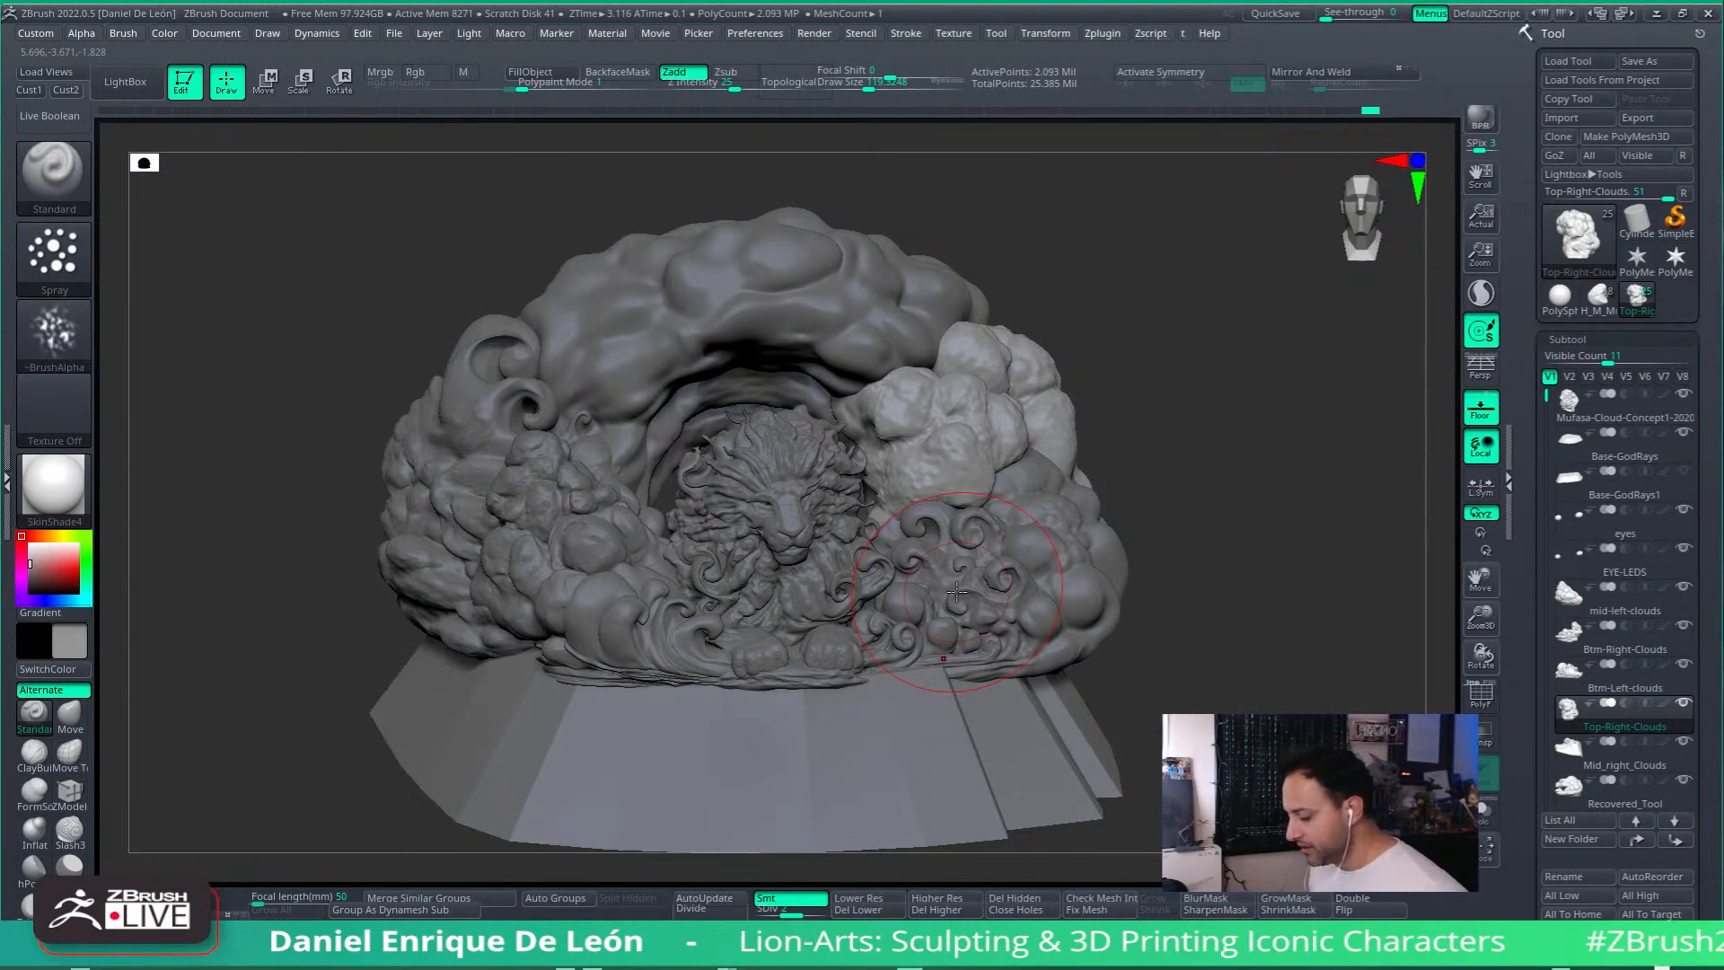
{"action": "mouse_move", "coordinate": [959, 415]}
{"action": "right_mouse_down"}
{"action": "mouse_move", "coordinate": [863, 476]}
{"action": "mouse_move", "coordinate": [966, 584]}
{"action": "mouse_move", "coordinate": [1037, 449]}
{"action": "right_mouse_up"}
Step: Spray Alpha 08 texture onto the large lower side lobes of Top-Right-Clouds just above the base
{"action": "right_click_drag", "start_coordinate": [1010, 510], "coordinate": [1143, 468]}
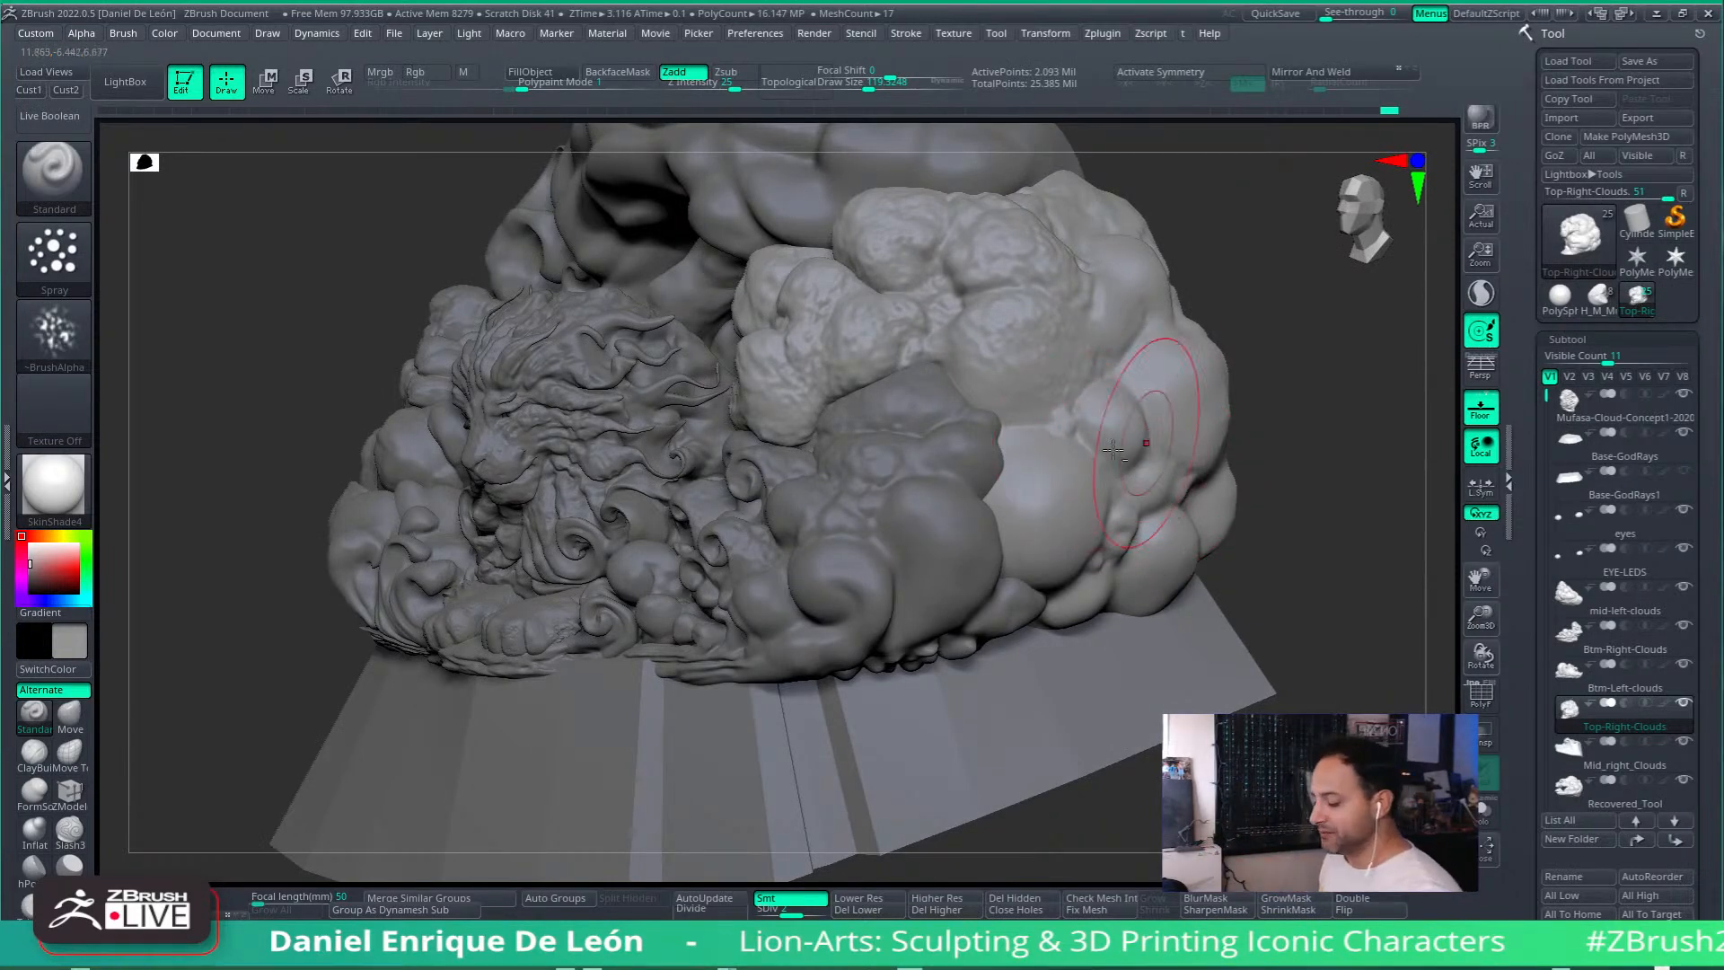
{"action": "mouse_move", "coordinate": [1133, 447]}
{"action": "right_mouse_down"}
{"action": "mouse_move", "coordinate": [1093, 426]}
{"action": "mouse_move", "coordinate": [971, 503]}
{"action": "right_mouse_up"}
{"action": "left_click_drag", "start_coordinate": [980, 567], "coordinate": [984, 548]}
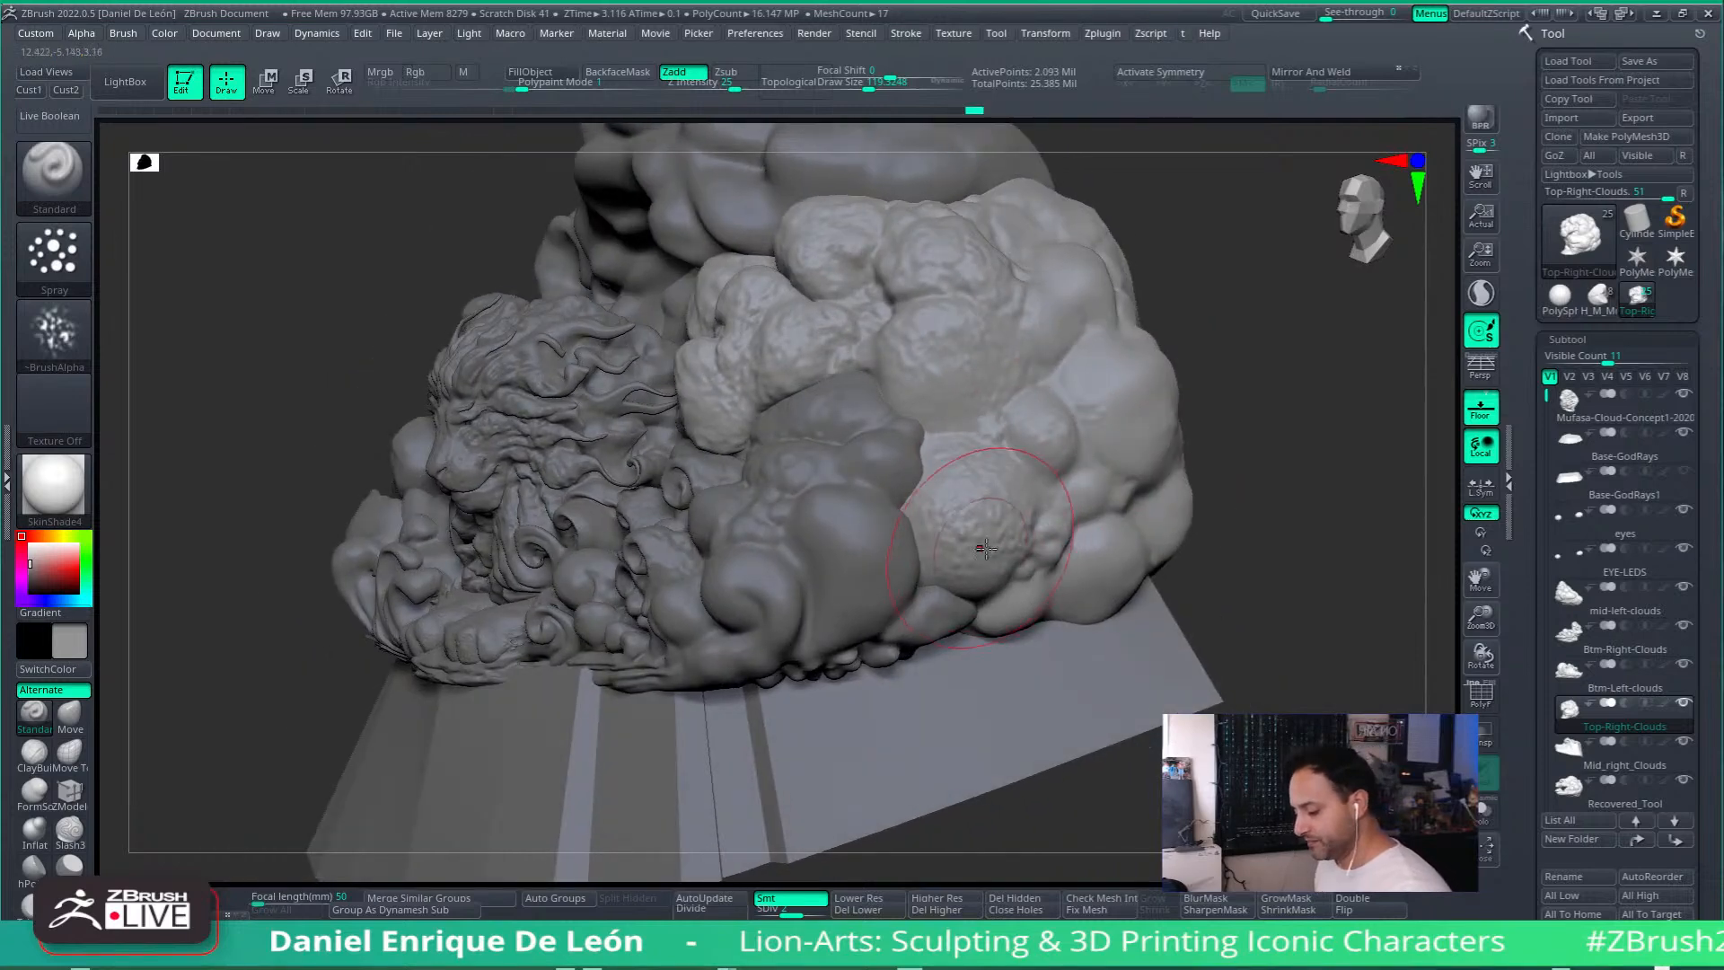
{"action": "mouse_move", "coordinate": [1103, 489]}
{"action": "right_mouse_down"}
{"action": "mouse_move", "coordinate": [1121, 469]}
{"action": "mouse_move", "coordinate": [965, 623]}
{"action": "right_mouse_up"}
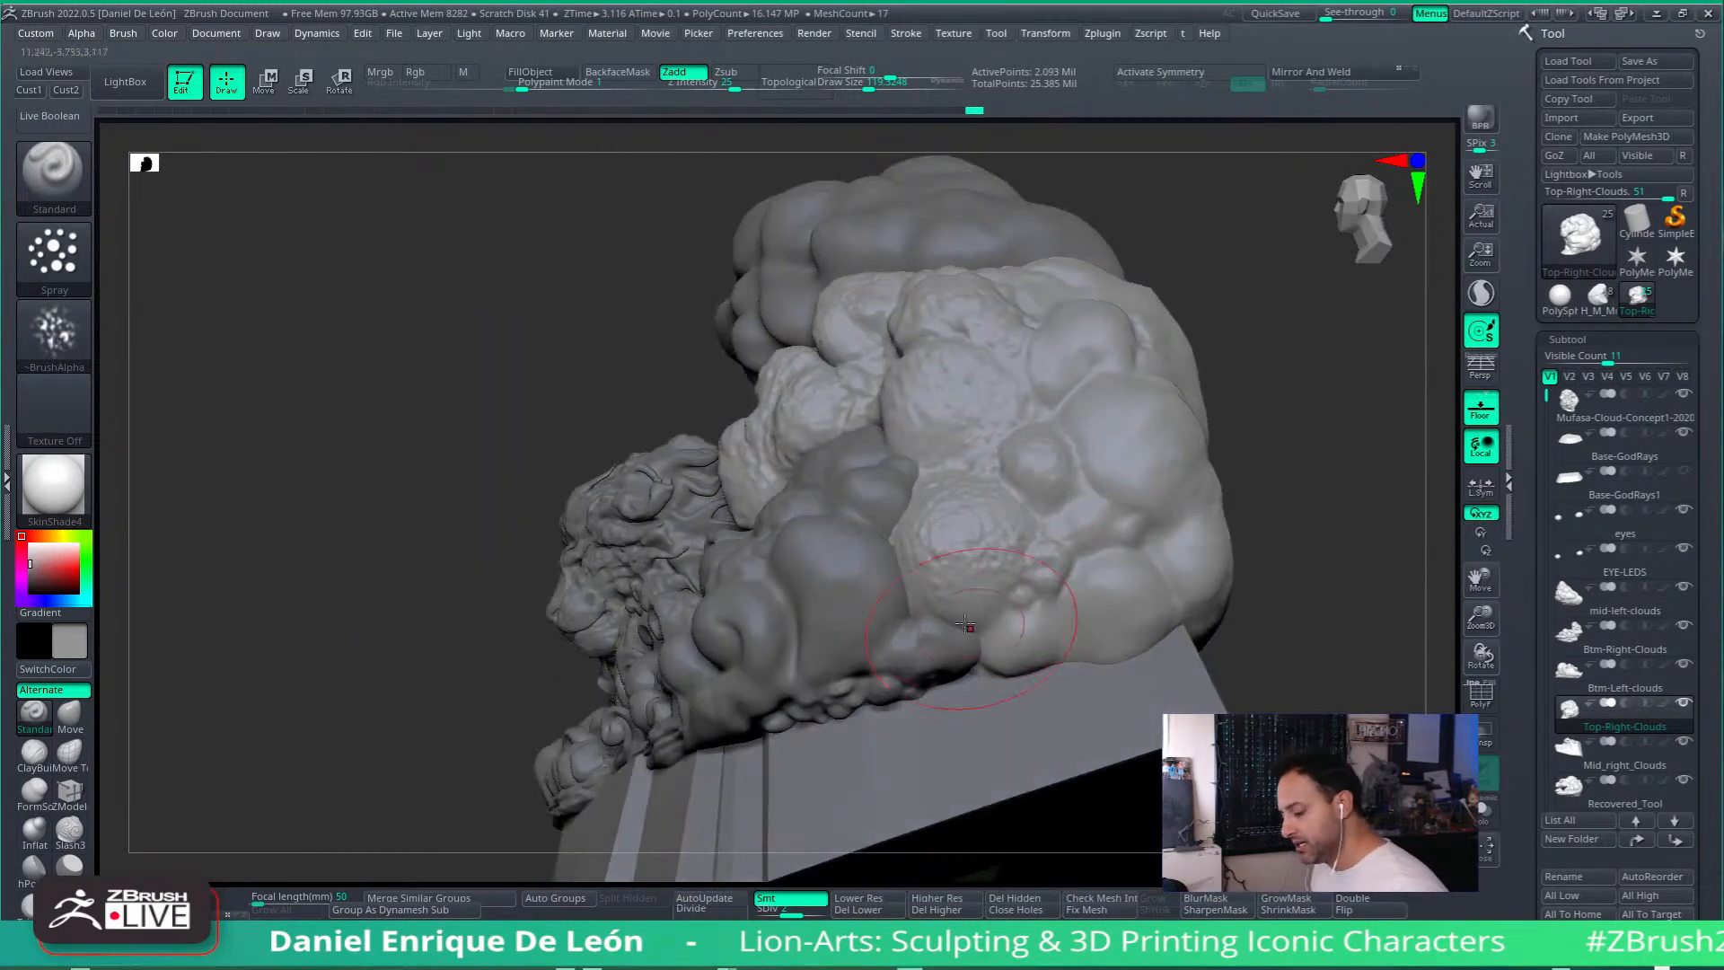
{"action": "left_click_drag", "start_coordinate": [1094, 603], "coordinate": [1083, 503]}
{"action": "right_click_drag", "start_coordinate": [1032, 449], "coordinate": [963, 520]}
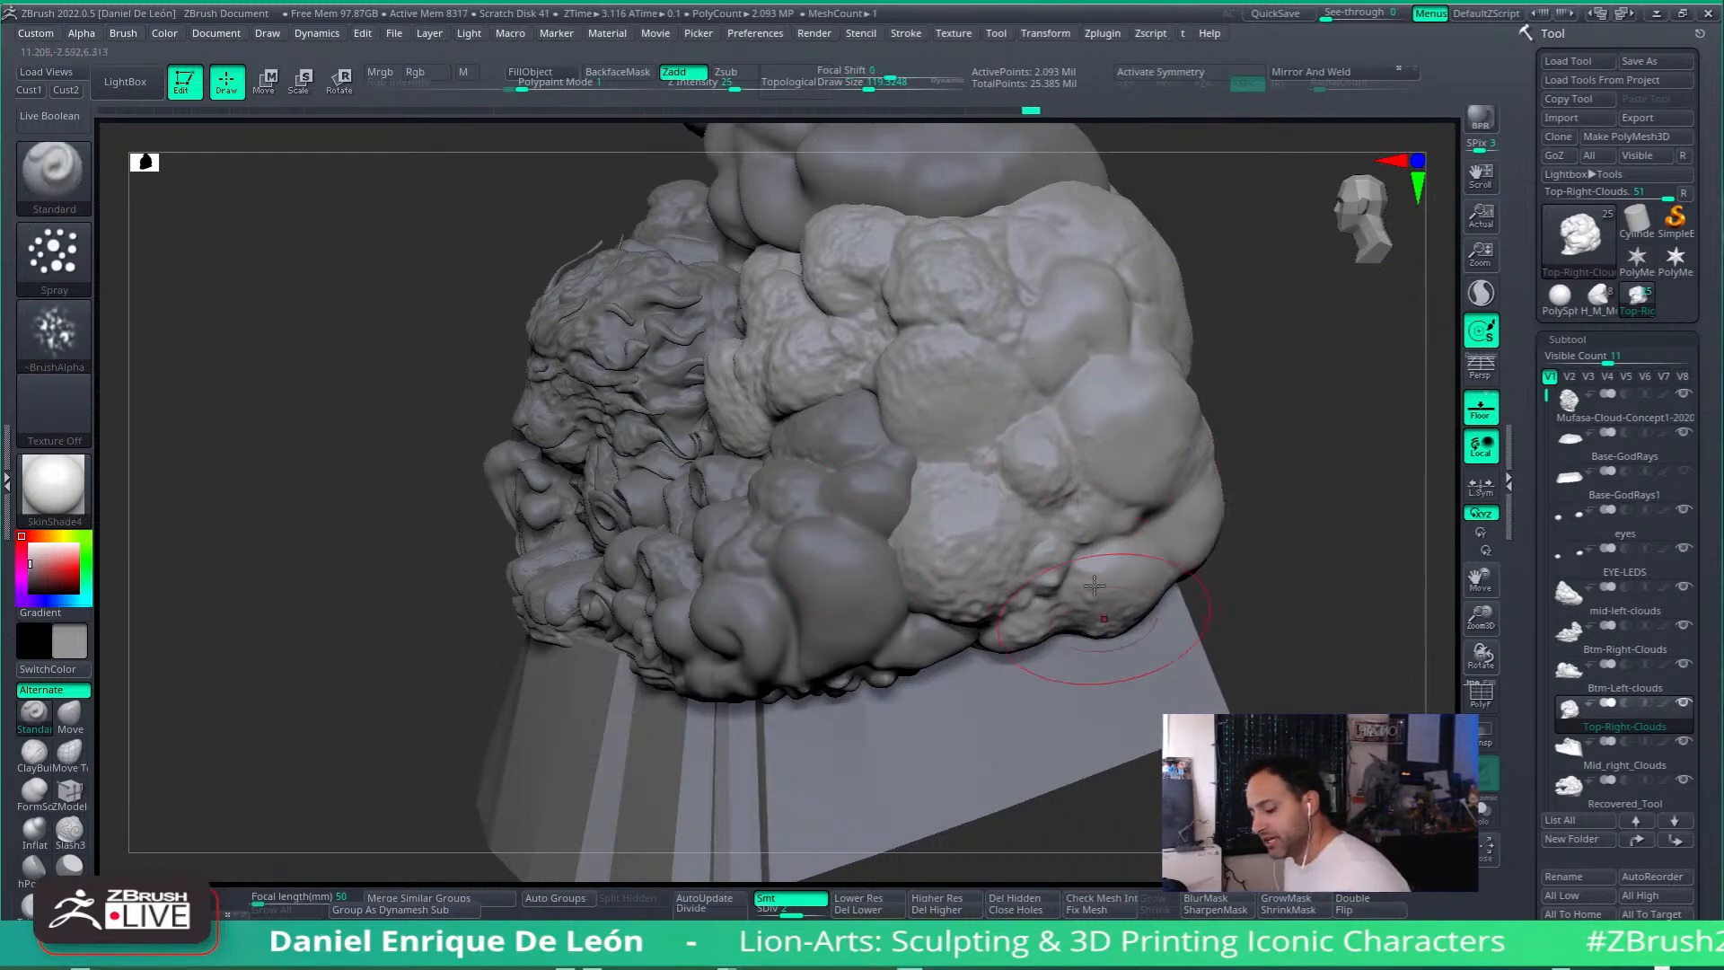
Step: Spray texture across the remaining smooth outer and rear lobes of Top-Right-Clouds
{"action": "mouse_move", "coordinate": [1093, 585]}
{"action": "right_mouse_down"}
{"action": "mouse_move", "coordinate": [1200, 539]}
{"action": "mouse_move", "coordinate": [1135, 547]}
{"action": "mouse_move", "coordinate": [1135, 508]}
{"action": "mouse_move", "coordinate": [1053, 419]}
{"action": "mouse_move", "coordinate": [1059, 449]}
{"action": "mouse_move", "coordinate": [1155, 441]}
{"action": "right_mouse_up"}
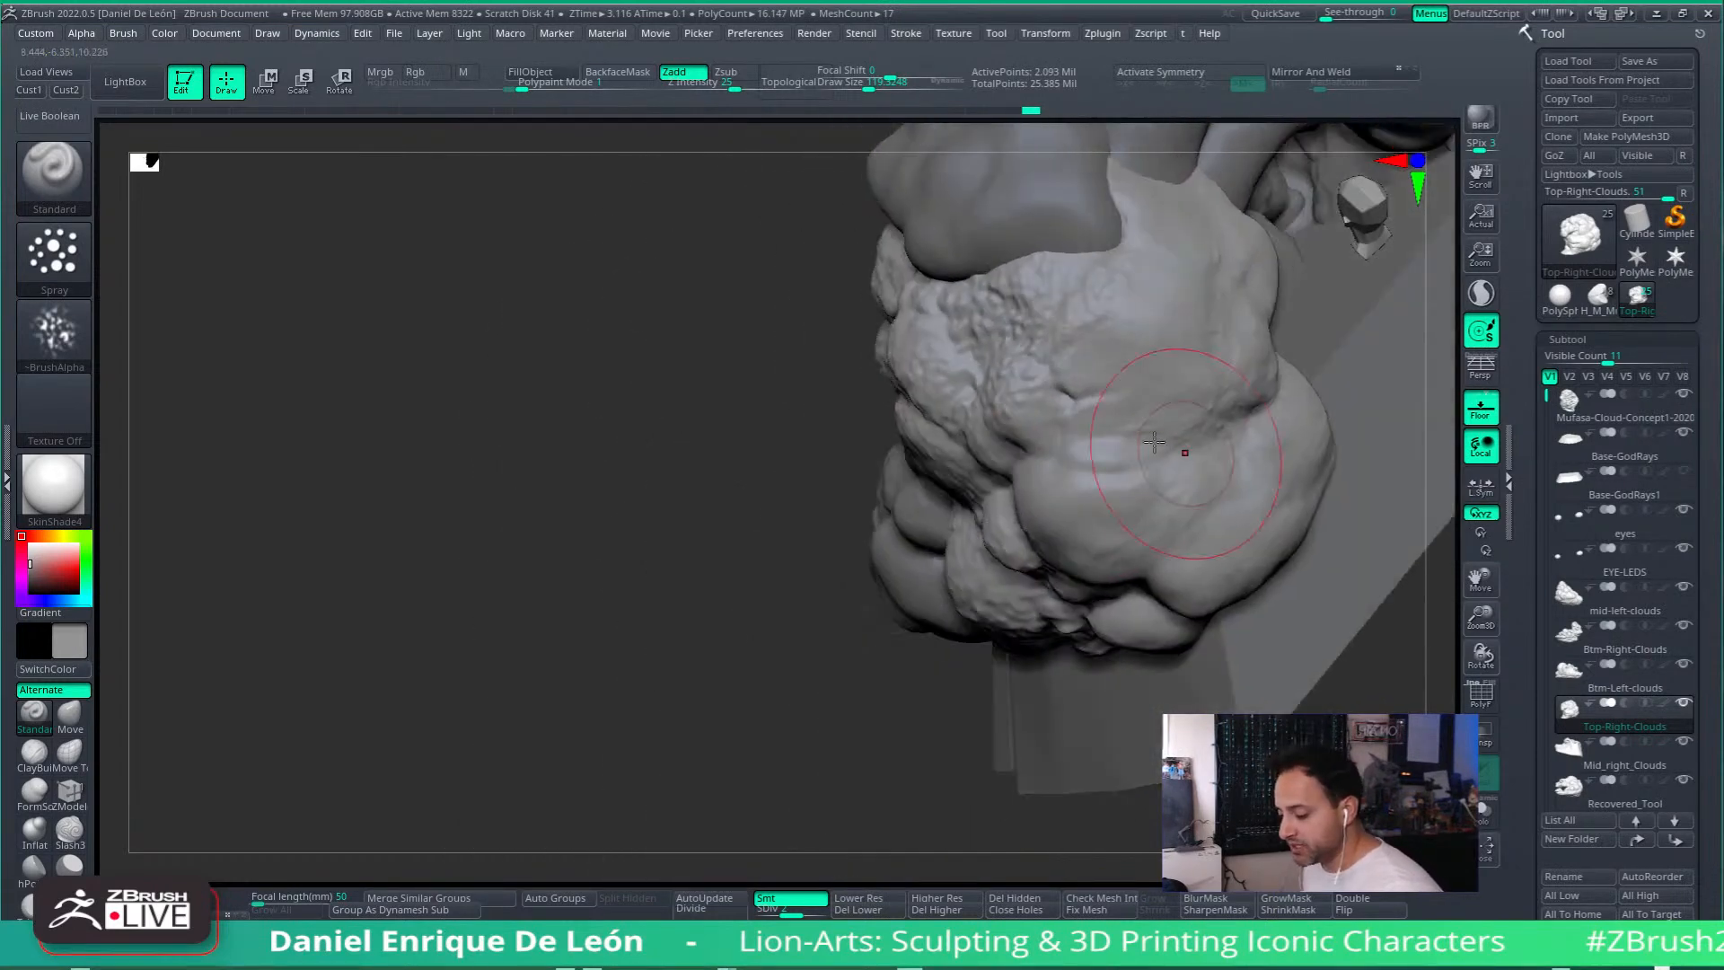
{"action": "mouse_move", "coordinate": [1151, 364]}
{"action": "right_mouse_down"}
{"action": "mouse_move", "coordinate": [1148, 391]}
{"action": "mouse_move", "coordinate": [889, 503]}
{"action": "right_mouse_up"}
{"action": "mouse_move", "coordinate": [904, 569]}
{"action": "right_mouse_down"}
{"action": "mouse_move", "coordinate": [1041, 374]}
{"action": "mouse_move", "coordinate": [1091, 463]}
{"action": "right_mouse_up"}
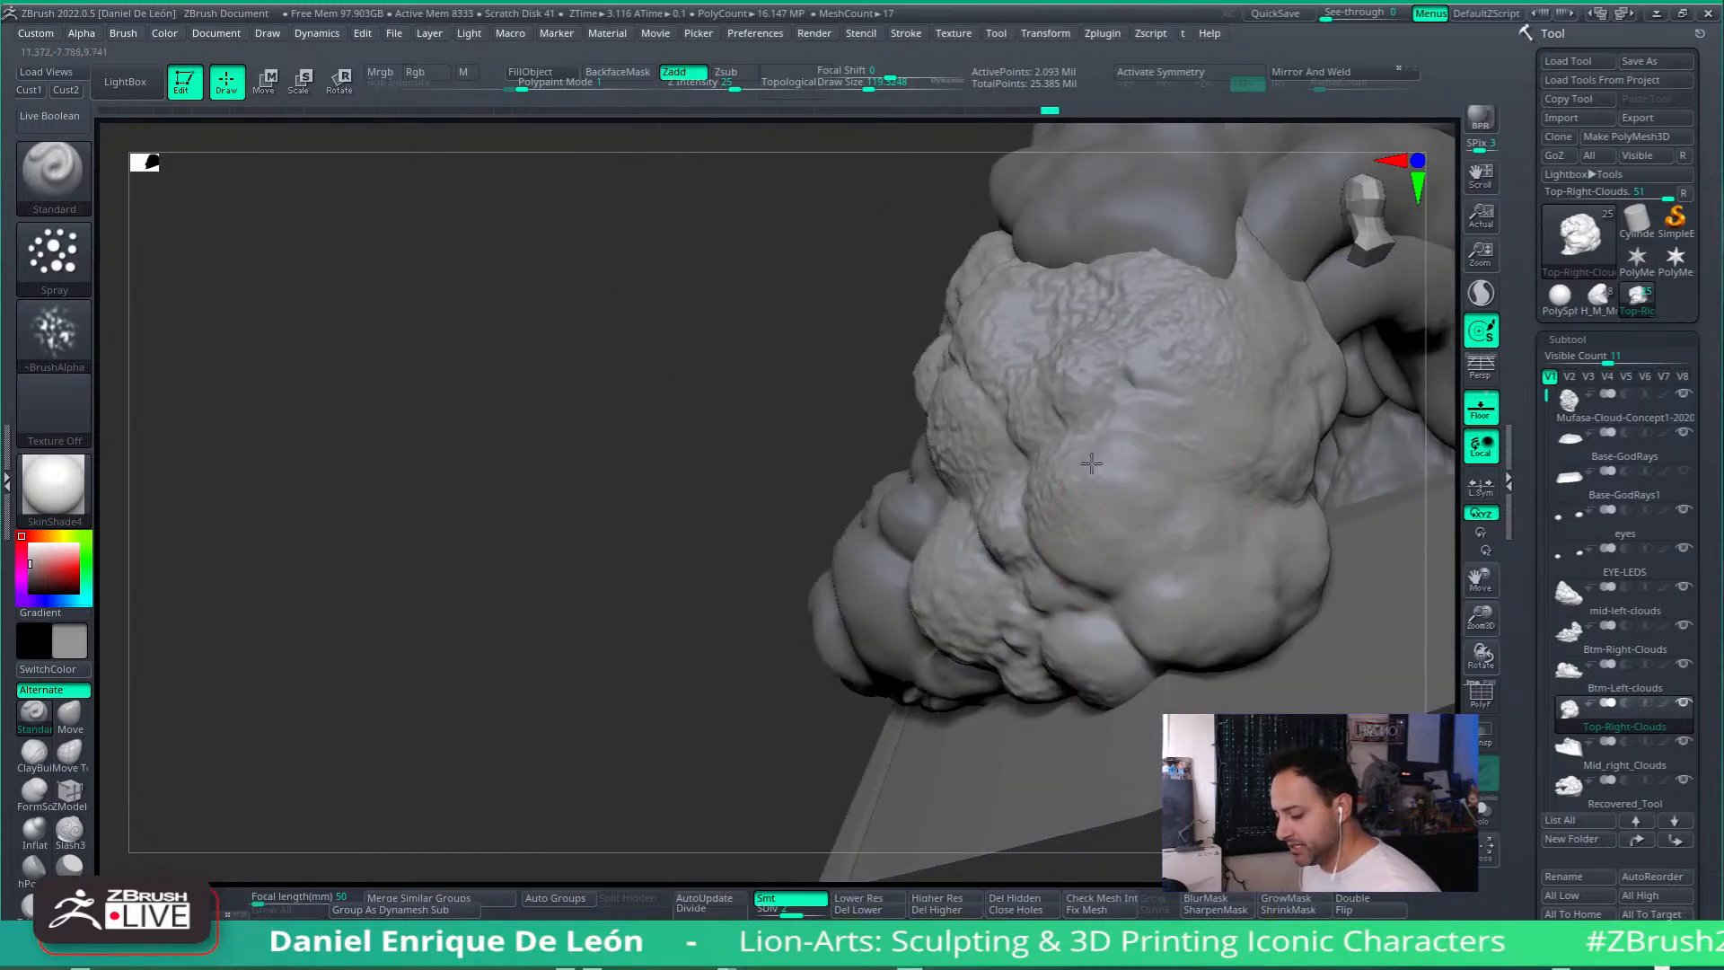
{"action": "mouse_move", "coordinate": [1298, 529]}
{"action": "right_mouse_down"}
{"action": "mouse_move", "coordinate": [1167, 502]}
{"action": "mouse_move", "coordinate": [1077, 599]}
{"action": "right_mouse_up"}
Step: Soften the sprayed texture on the side and rear lobes of Top-Right-Clouds with the Smooth brush
{"action": "key", "text": "shift"}
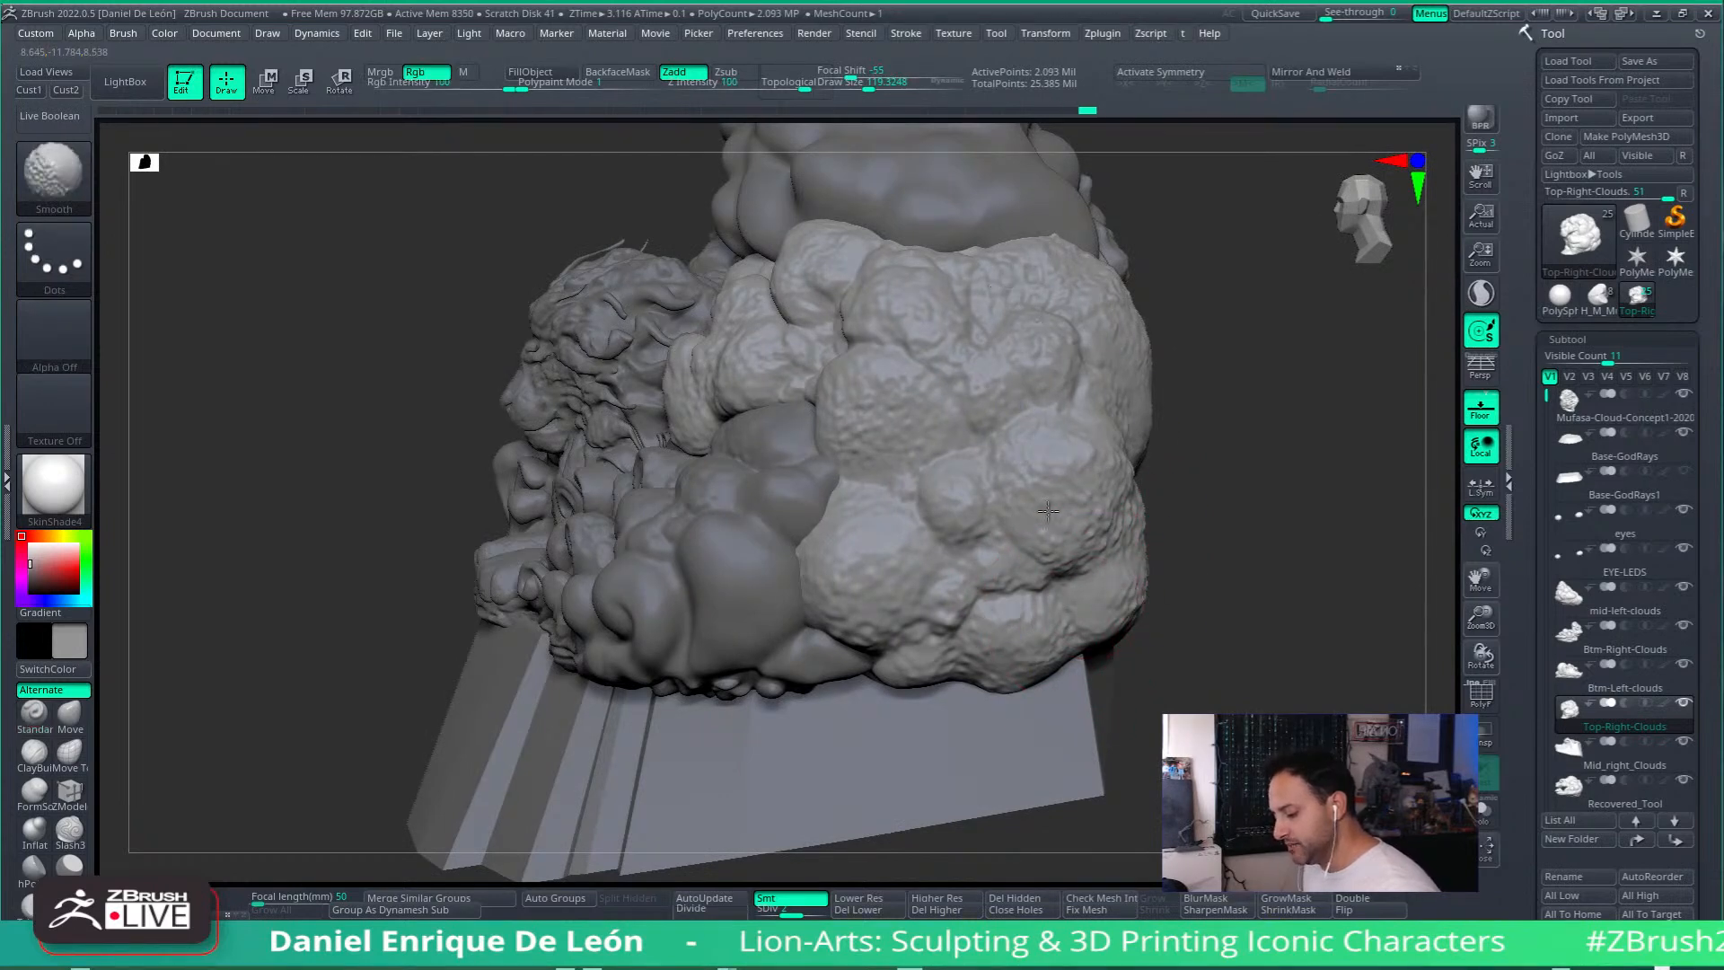
{"action": "right_click_drag", "start_coordinate": [1037, 342], "coordinate": [1196, 458]}
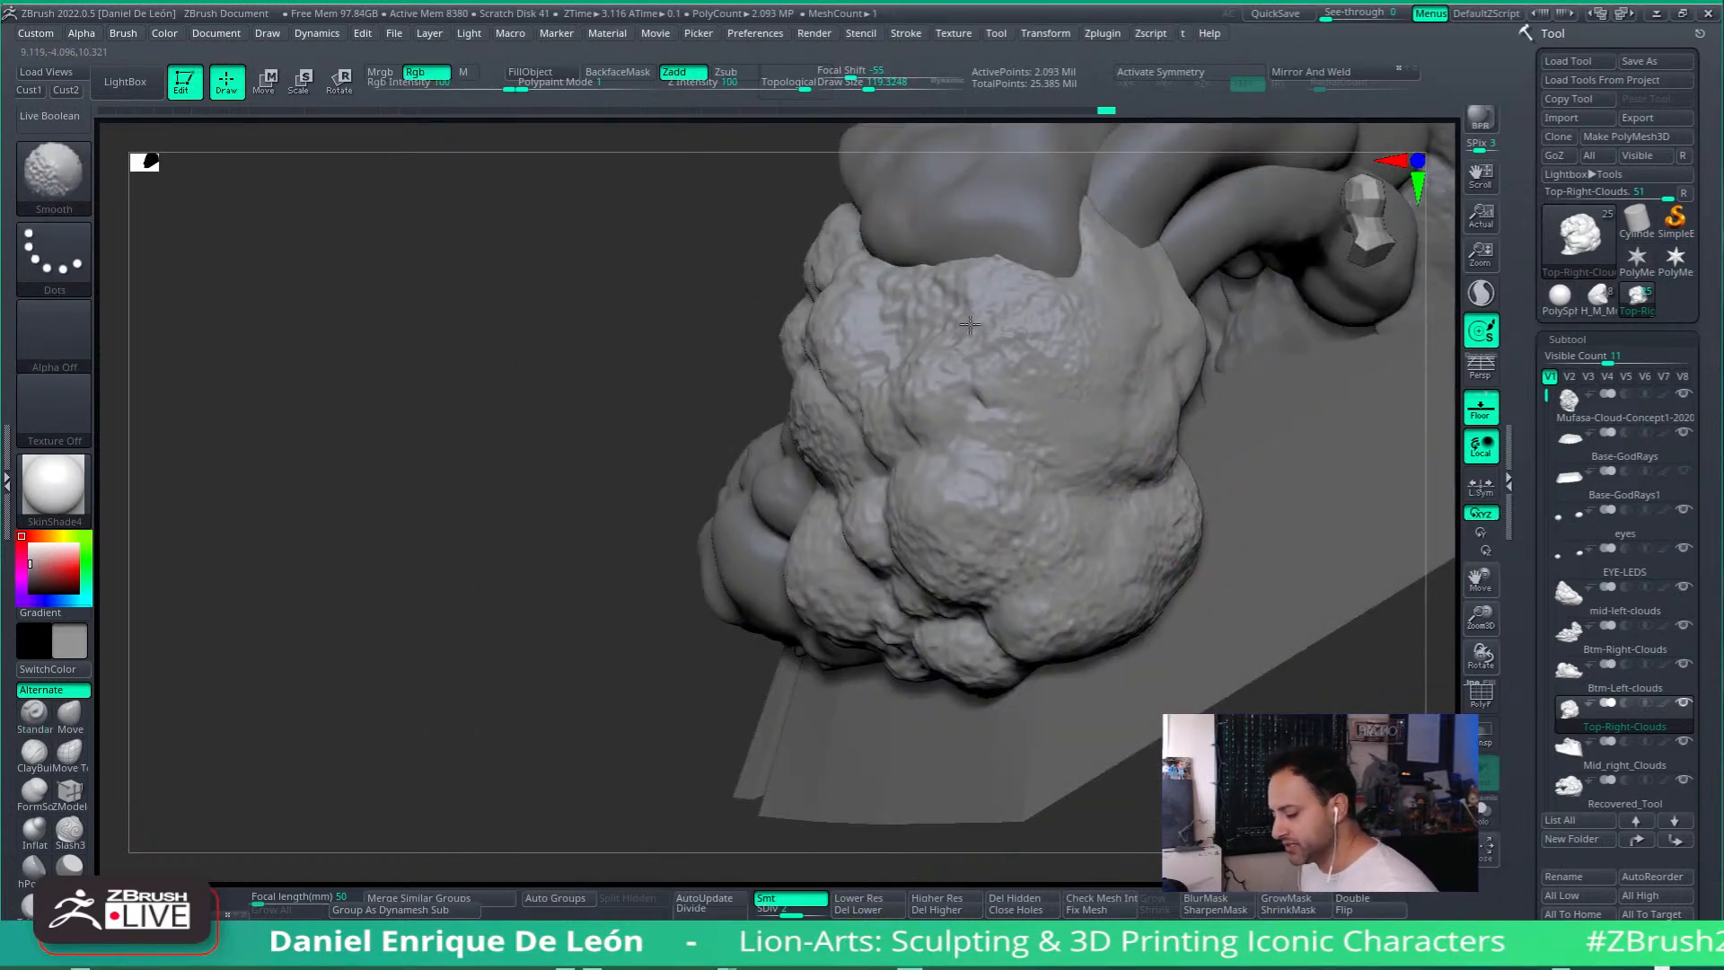
{"action": "mouse_move", "coordinate": [969, 324]}
{"action": "right_mouse_down"}
{"action": "mouse_move", "coordinate": [1101, 446]}
{"action": "mouse_move", "coordinate": [935, 411]}
{"action": "right_mouse_up"}
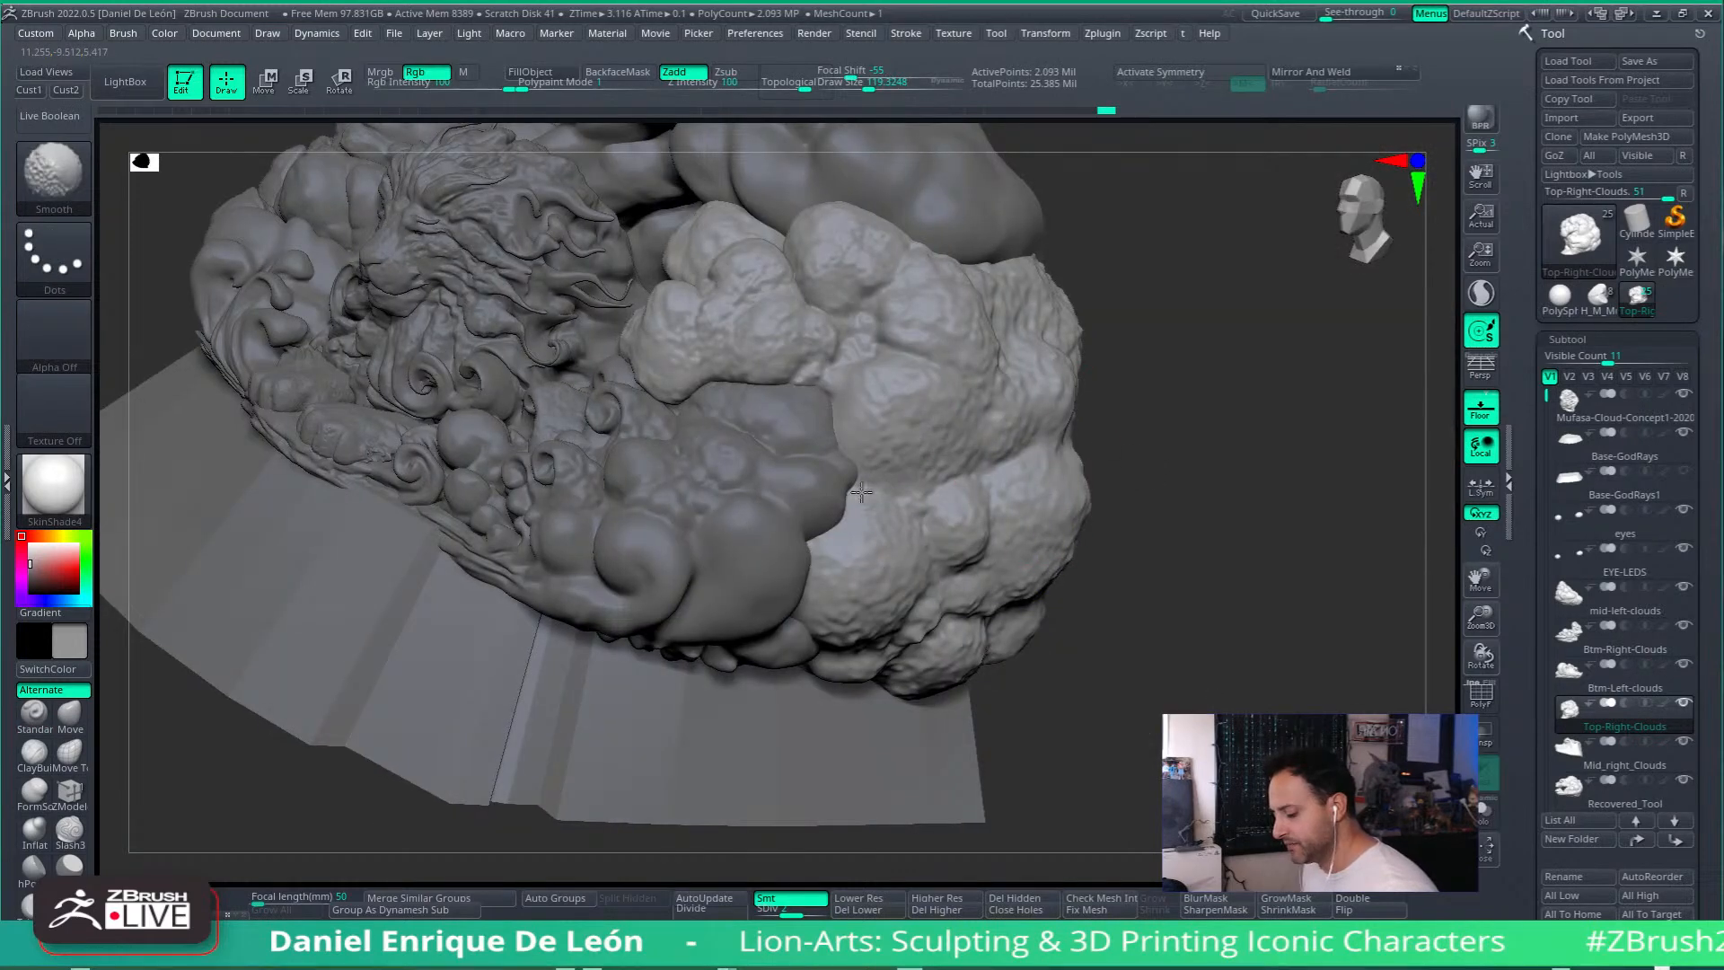
Step: Make the lower Recovered_Tool cloud the active subtool and spray Alpha 08 texture over its front lobes
{"action": "mouse_move", "coordinate": [860, 491]}
{"action": "right_mouse_down"}
{"action": "mouse_move", "coordinate": [1143, 569]}
{"action": "mouse_move", "coordinate": [1066, 549]}
{"action": "right_mouse_up"}
{"action": "left_click", "coordinate": [1064, 548], "text": "alt"}
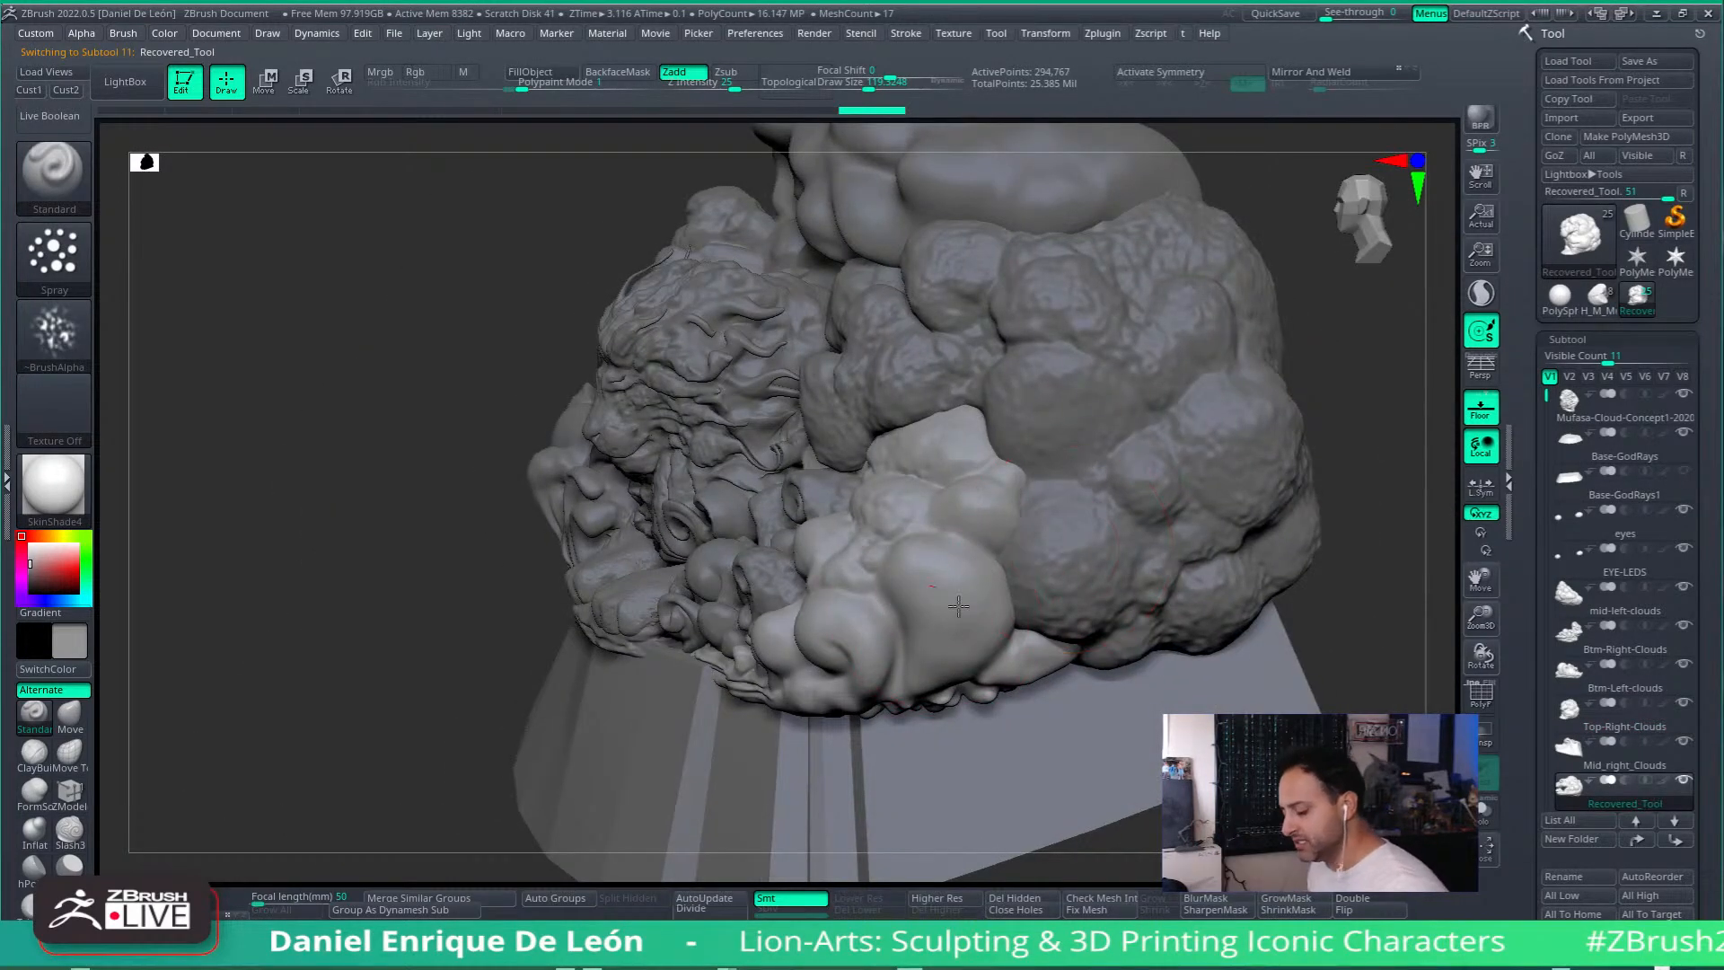
{"action": "mouse_move", "coordinate": [990, 526]}
{"action": "right_mouse_down"}
{"action": "mouse_move", "coordinate": [1042, 561]}
{"action": "mouse_move", "coordinate": [912, 575]}
{"action": "mouse_move", "coordinate": [885, 532]}
{"action": "mouse_move", "coordinate": [898, 642]}
{"action": "mouse_move", "coordinate": [883, 539]}
{"action": "right_mouse_up"}
{"action": "key", "text": "f"}
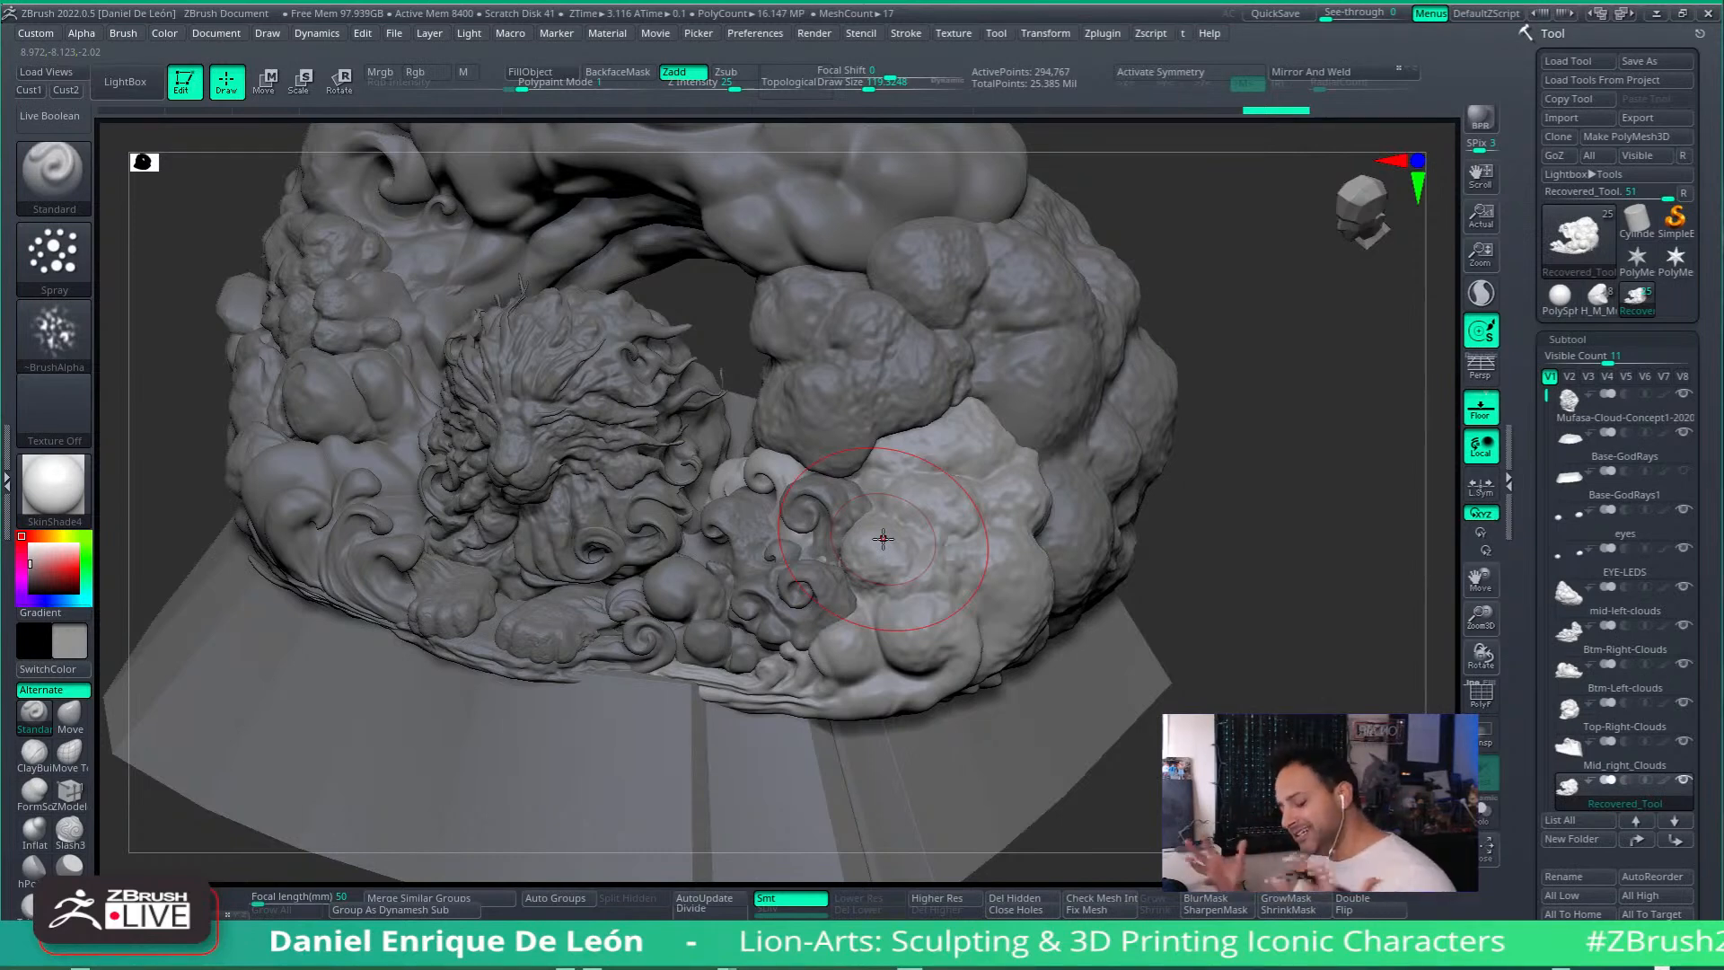
Step: Spray texture onto the large outer lobe of Recovered_Tool and soften it with the Smooth brush
{"action": "mouse_move", "coordinate": [1012, 492]}
{"action": "right_mouse_down"}
{"action": "mouse_move", "coordinate": [1077, 445]}
{"action": "mouse_move", "coordinate": [1033, 467]}
{"action": "right_mouse_up"}
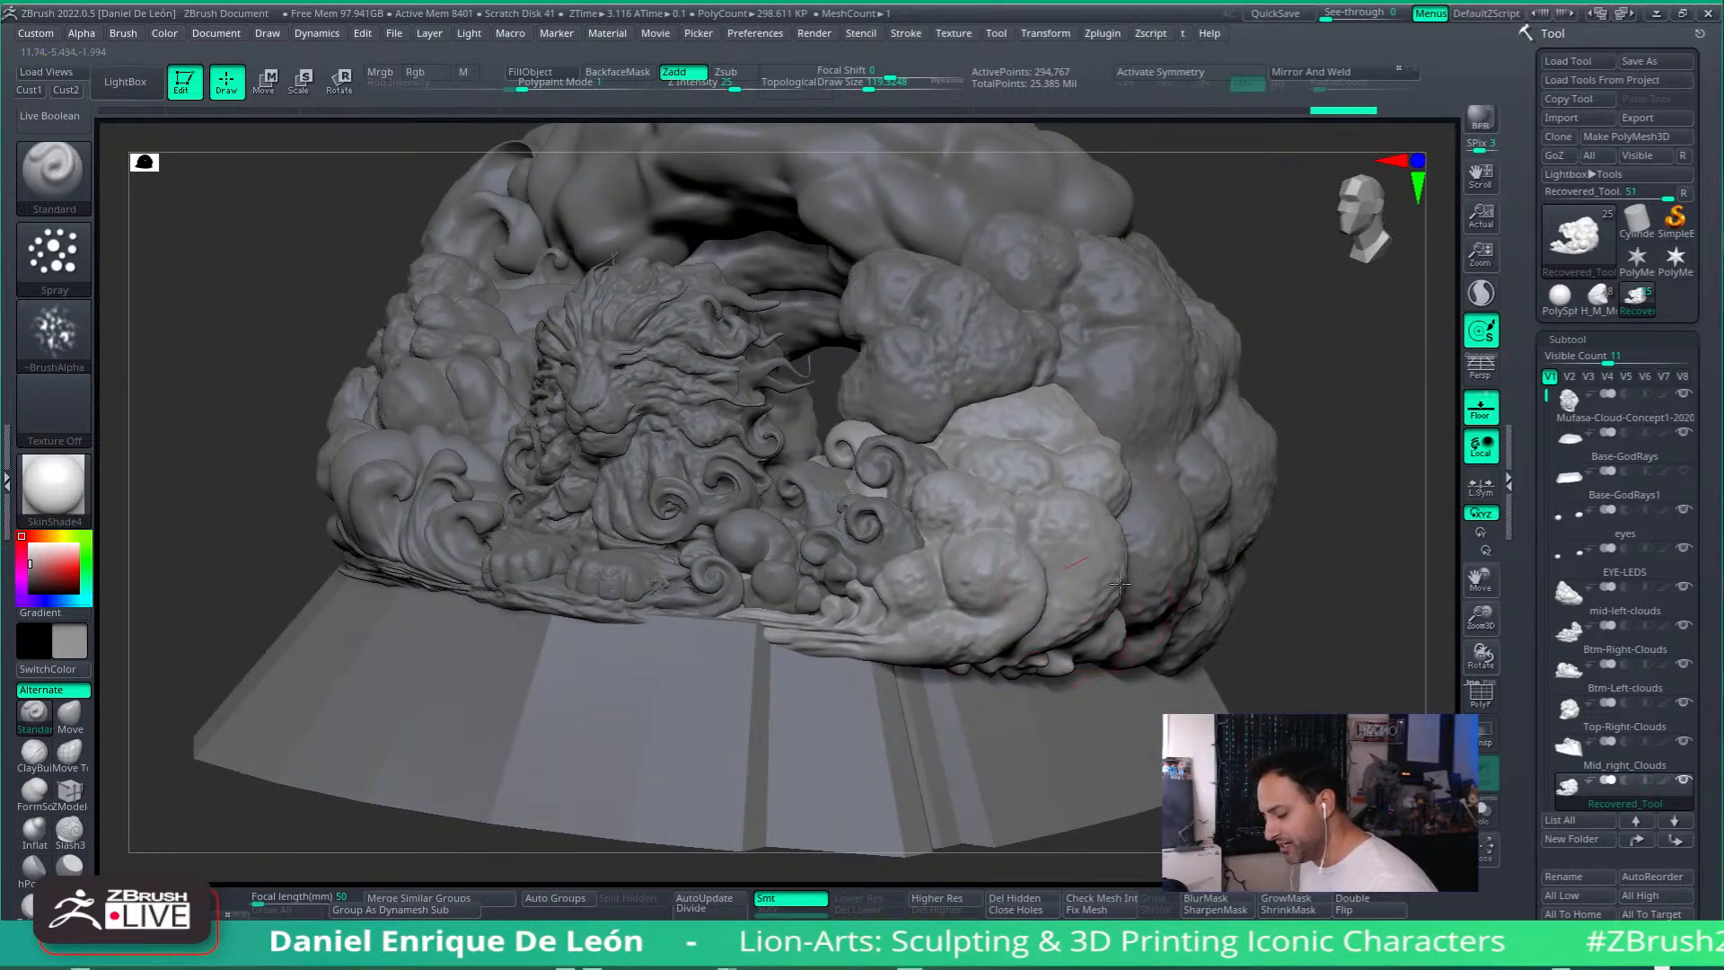
{"action": "mouse_move", "coordinate": [1060, 584]}
{"action": "right_mouse_down"}
{"action": "mouse_move", "coordinate": [1125, 606]}
{"action": "mouse_move", "coordinate": [1113, 565]}
{"action": "right_mouse_up"}
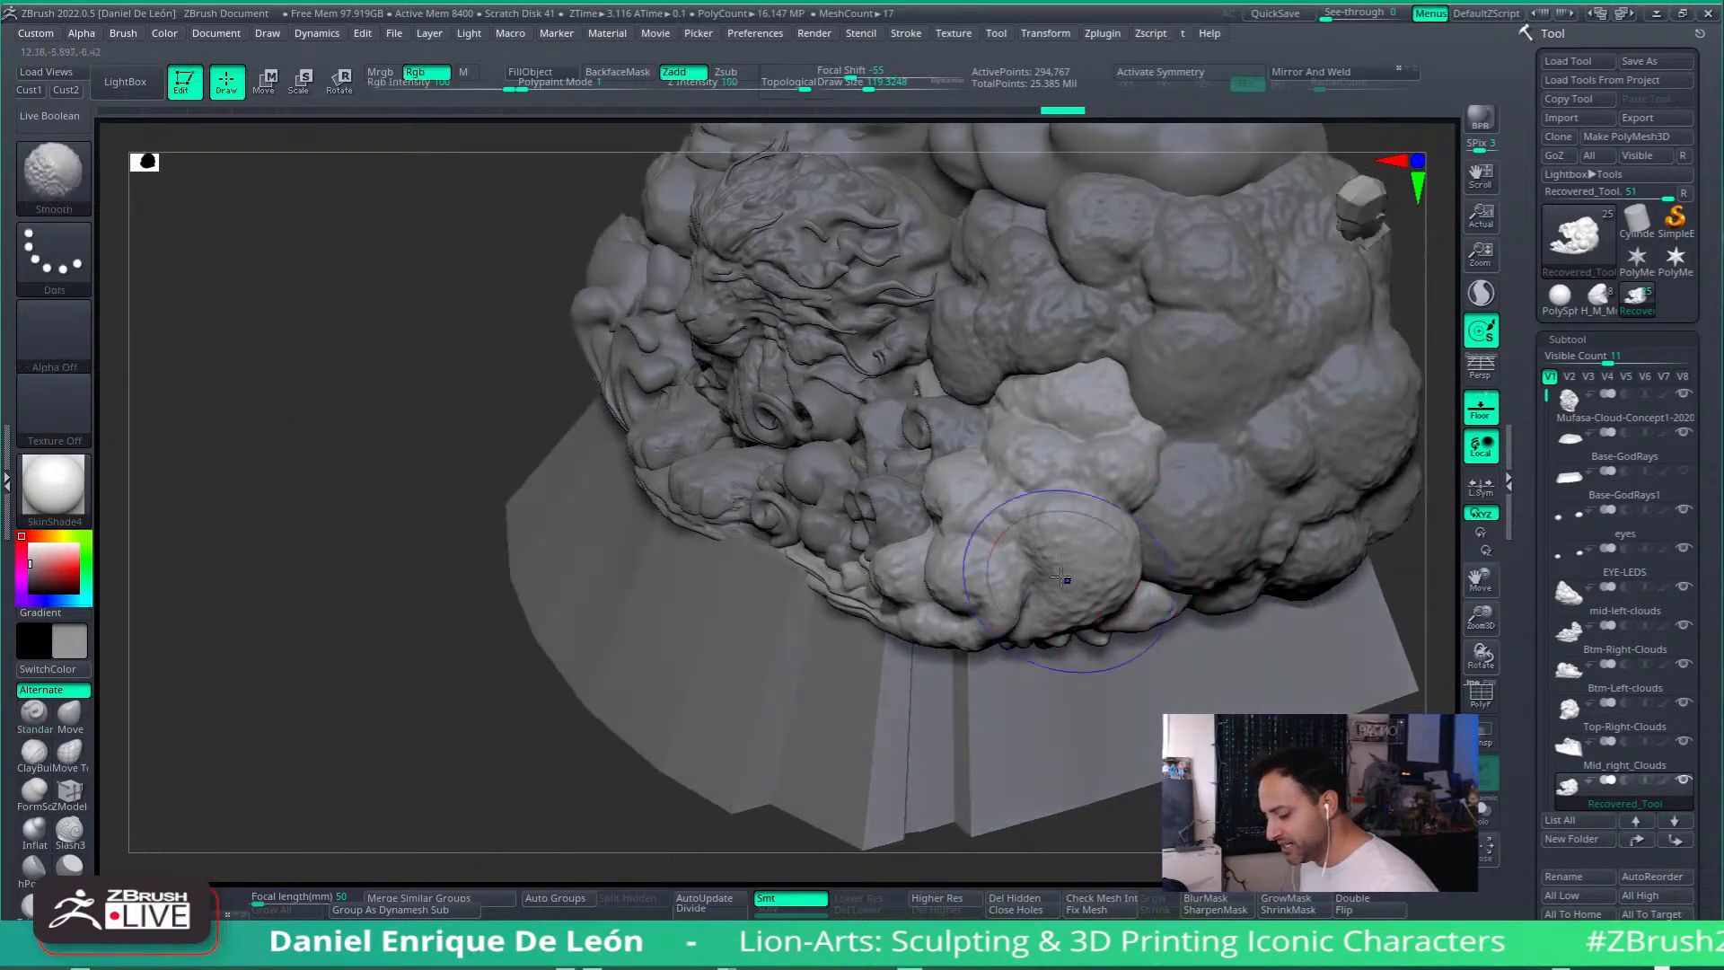
{"action": "right_click_drag", "start_coordinate": [1128, 502], "coordinate": [1125, 543]}
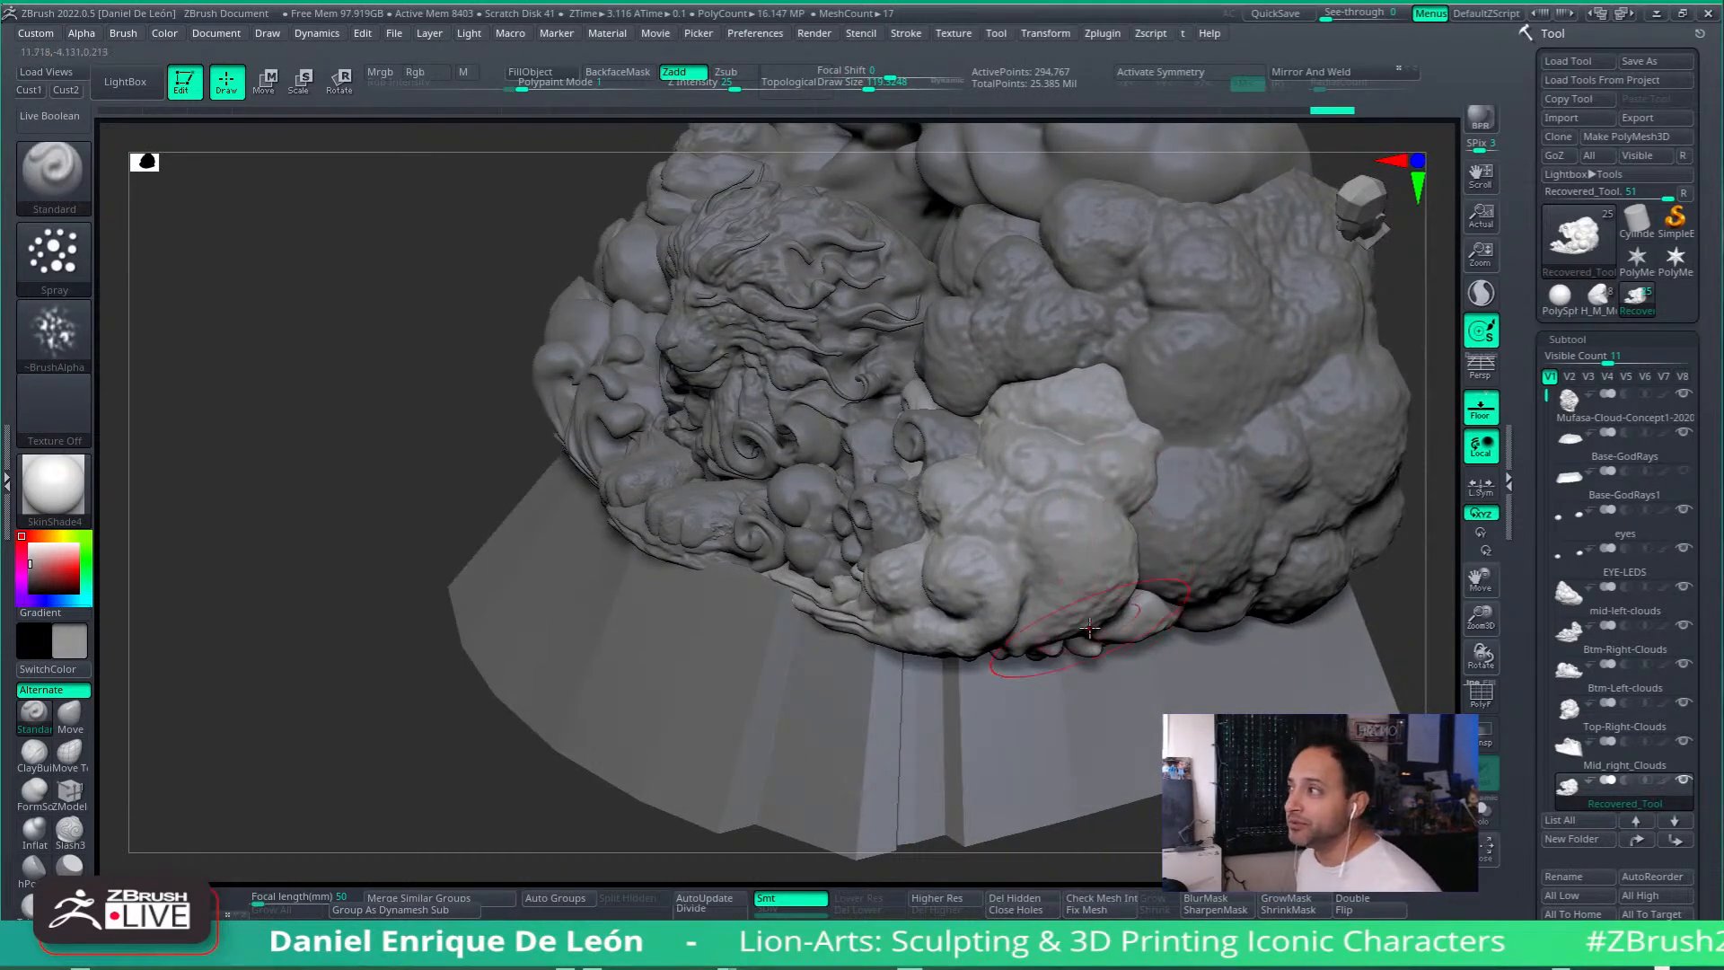
Step: Examine the textured Recovered_Tool cloud and the surrounding cloud masses from the front, side and above
{"action": "mouse_move", "coordinate": [1015, 510]}
{"action": "right_mouse_down"}
{"action": "mouse_move", "coordinate": [1042, 566]}
{"action": "mouse_move", "coordinate": [1017, 563]}
{"action": "right_mouse_up"}
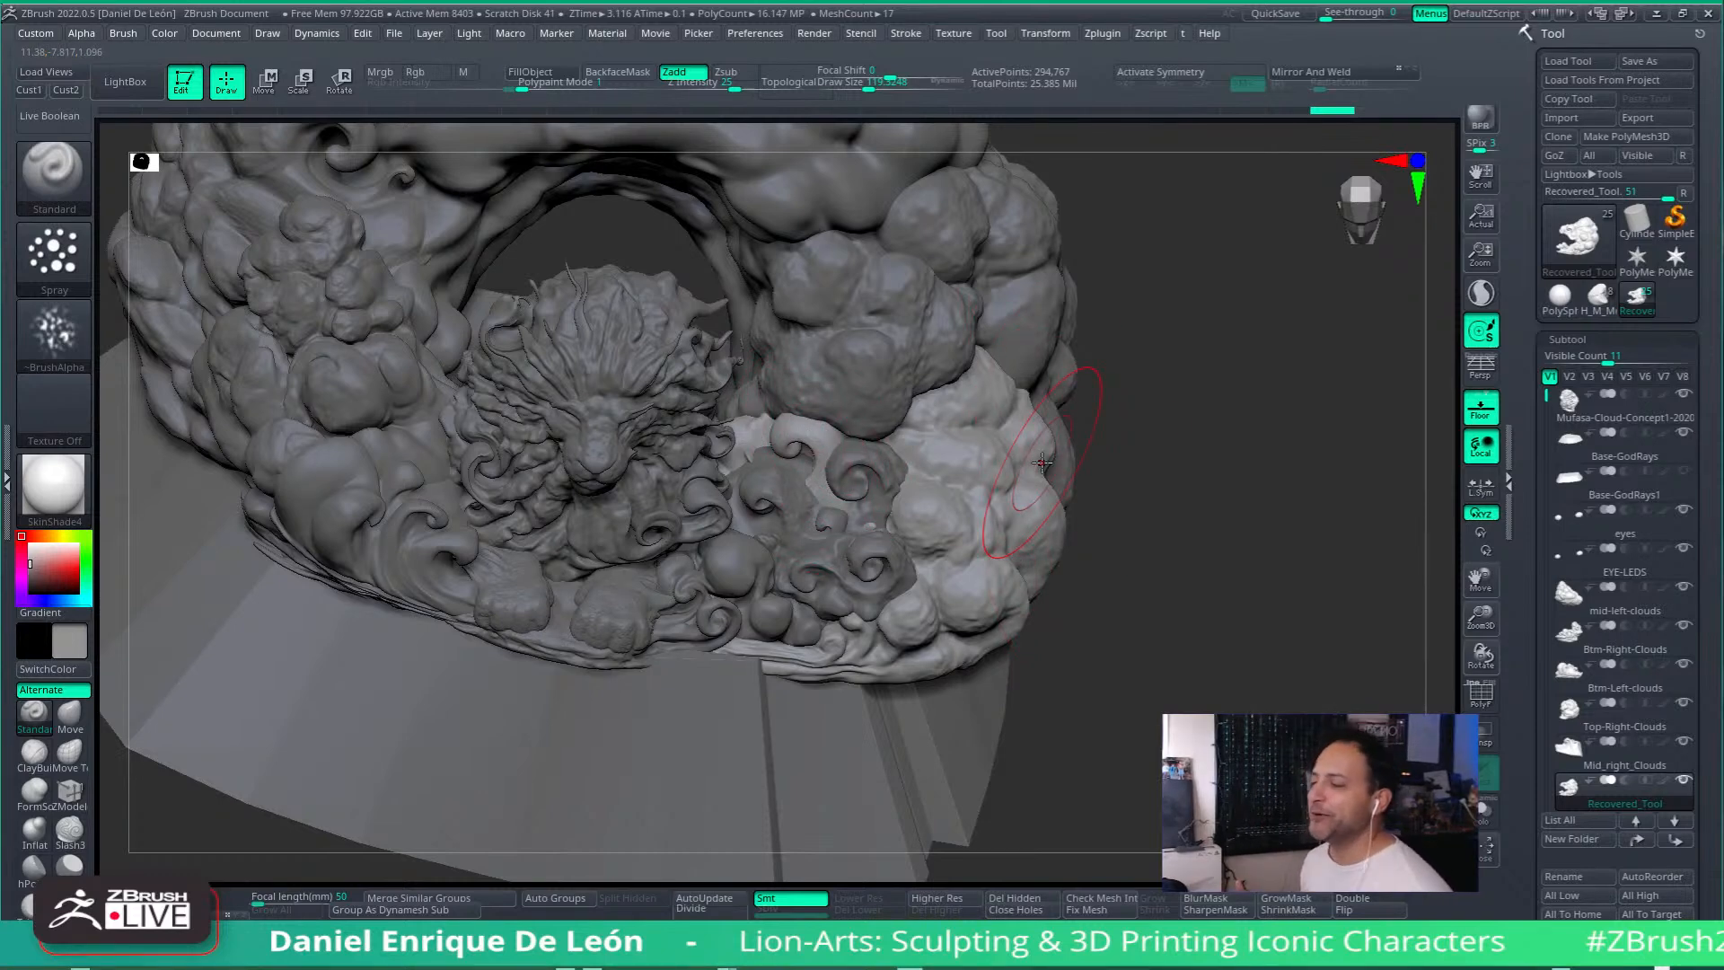
{"action": "mouse_move", "coordinate": [1041, 463]}
{"action": "right_mouse_down"}
{"action": "mouse_move", "coordinate": [1028, 422]}
{"action": "mouse_move", "coordinate": [969, 458]}
{"action": "right_mouse_up"}
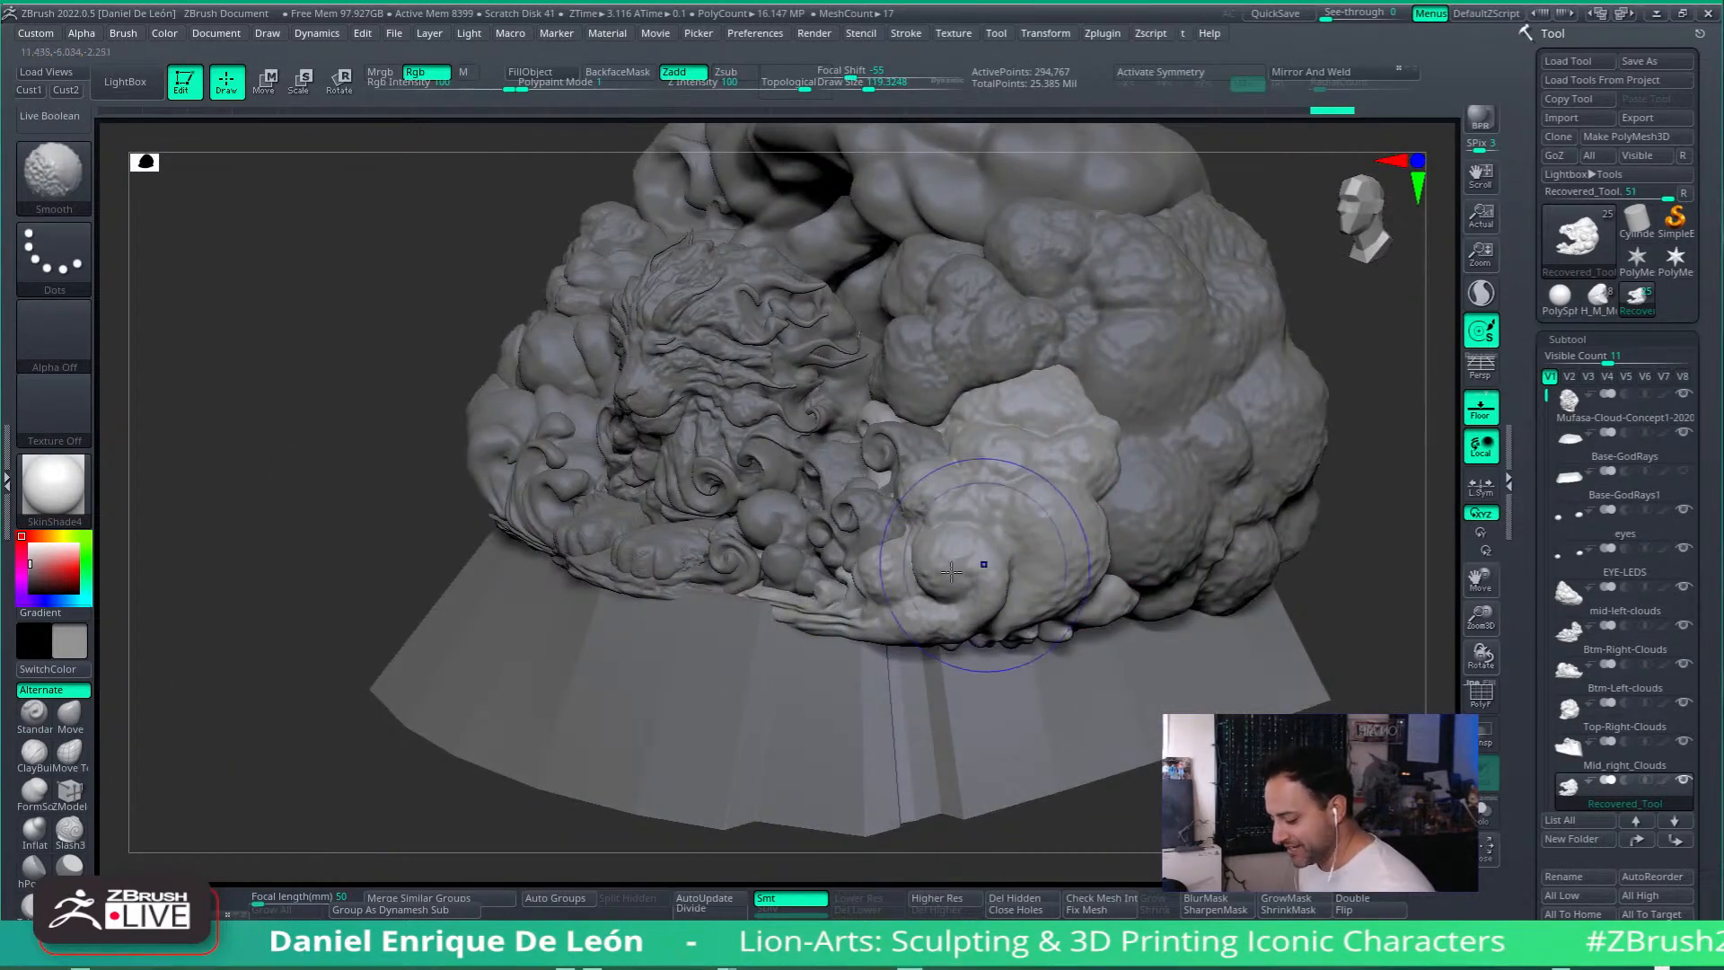
{"action": "mouse_move", "coordinate": [1014, 528]}
{"action": "right_mouse_down"}
{"action": "mouse_move", "coordinate": [1151, 533]}
{"action": "mouse_move", "coordinate": [1144, 492]}
{"action": "mouse_move", "coordinate": [1032, 538]}
{"action": "mouse_move", "coordinate": [1038, 634]}
{"action": "mouse_move", "coordinate": [983, 537]}
{"action": "right_mouse_up"}
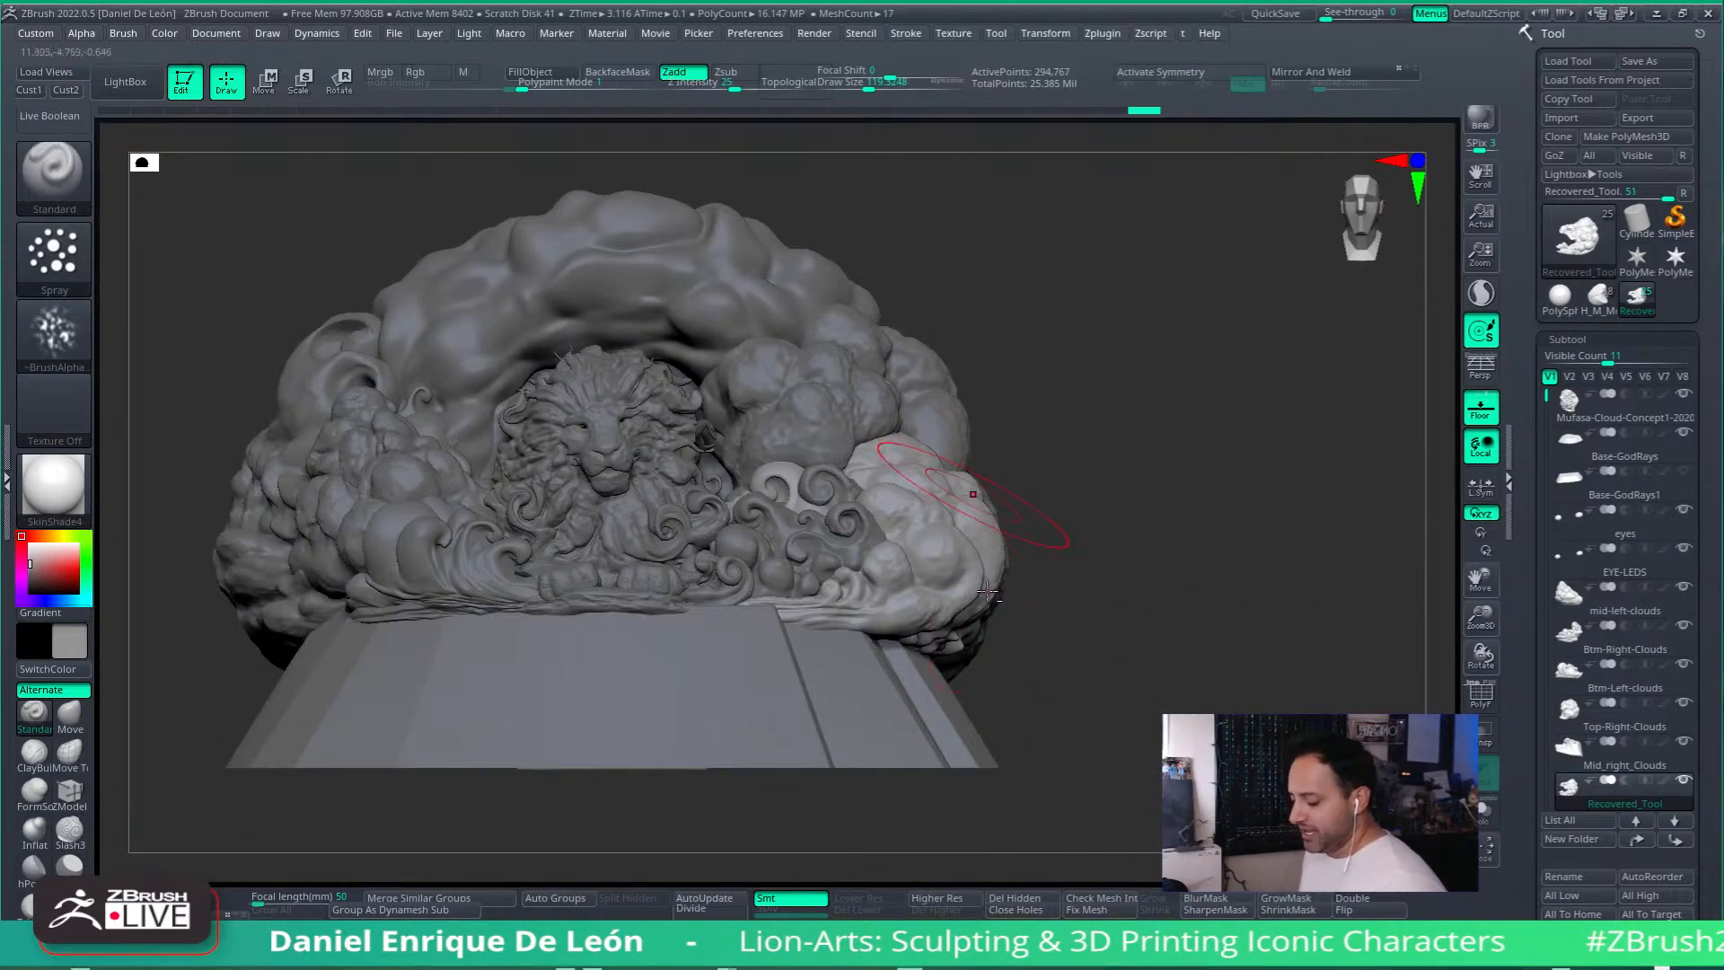
{"action": "mouse_move", "coordinate": [903, 500]}
{"action": "right_mouse_down"}
{"action": "mouse_move", "coordinate": [1089, 612]}
{"action": "mouse_move", "coordinate": [1015, 628]}
{"action": "mouse_move", "coordinate": [1087, 628]}
{"action": "mouse_move", "coordinate": [926, 665]}
{"action": "mouse_move", "coordinate": [988, 630]}
{"action": "right_mouse_up"}
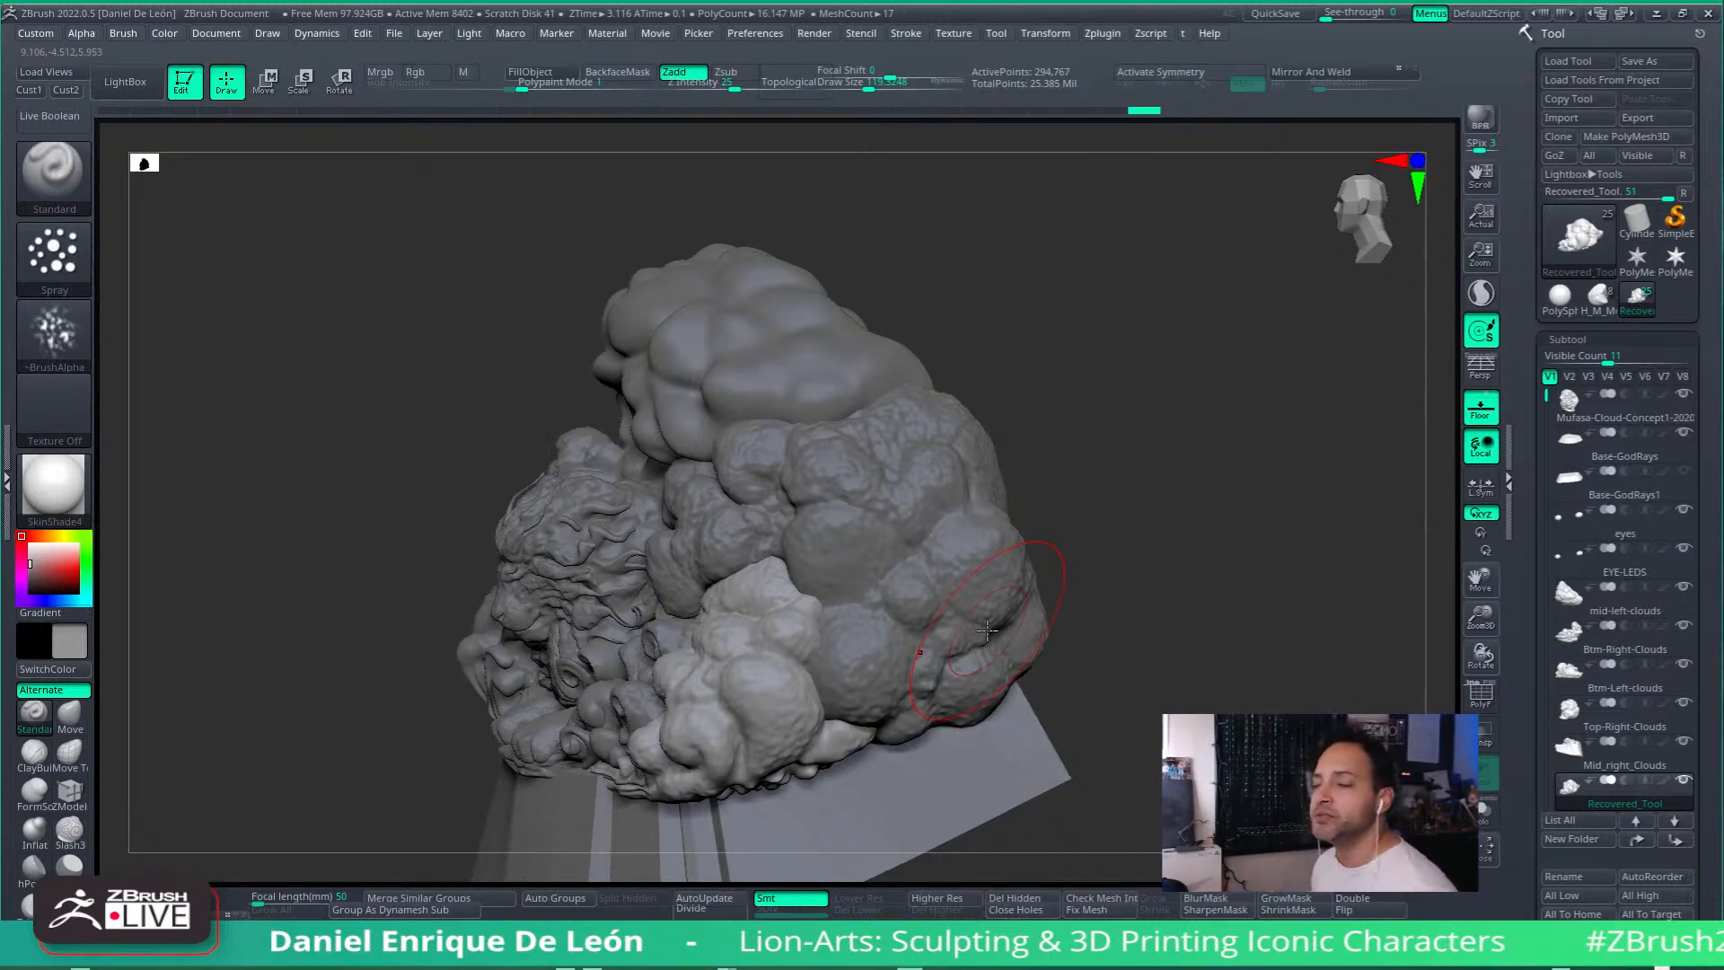
{"action": "mouse_move", "coordinate": [804, 619]}
{"action": "right_mouse_down"}
{"action": "mouse_move", "coordinate": [883, 551]}
{"action": "mouse_move", "coordinate": [988, 508]}
{"action": "mouse_move", "coordinate": [1001, 557]}
{"action": "mouse_move", "coordinate": [938, 611]}
{"action": "mouse_move", "coordinate": [1114, 622]}
{"action": "mouse_move", "coordinate": [1024, 629]}
{"action": "mouse_move", "coordinate": [1010, 610]}
{"action": "mouse_move", "coordinate": [1043, 654]}
{"action": "mouse_move", "coordinate": [1113, 615]}
{"action": "mouse_move", "coordinate": [1087, 601]}
{"action": "mouse_move", "coordinate": [1150, 584]}
{"action": "mouse_move", "coordinate": [1294, 631]}
{"action": "right_mouse_up"}
{"action": "right_click_drag", "start_coordinate": [1159, 592], "coordinate": [1203, 620], "text": "ctrl"}
{"action": "mouse_move", "coordinate": [1203, 619]}
{"action": "right_mouse_down", "text": "shift"}
{"action": "mouse_move", "coordinate": [1243, 628]}
{"action": "mouse_move", "coordinate": [1116, 642]}
{"action": "mouse_move", "coordinate": [1165, 629]}
{"action": "mouse_move", "coordinate": [1159, 646]}
{"action": "right_mouse_up", "text": "shift"}
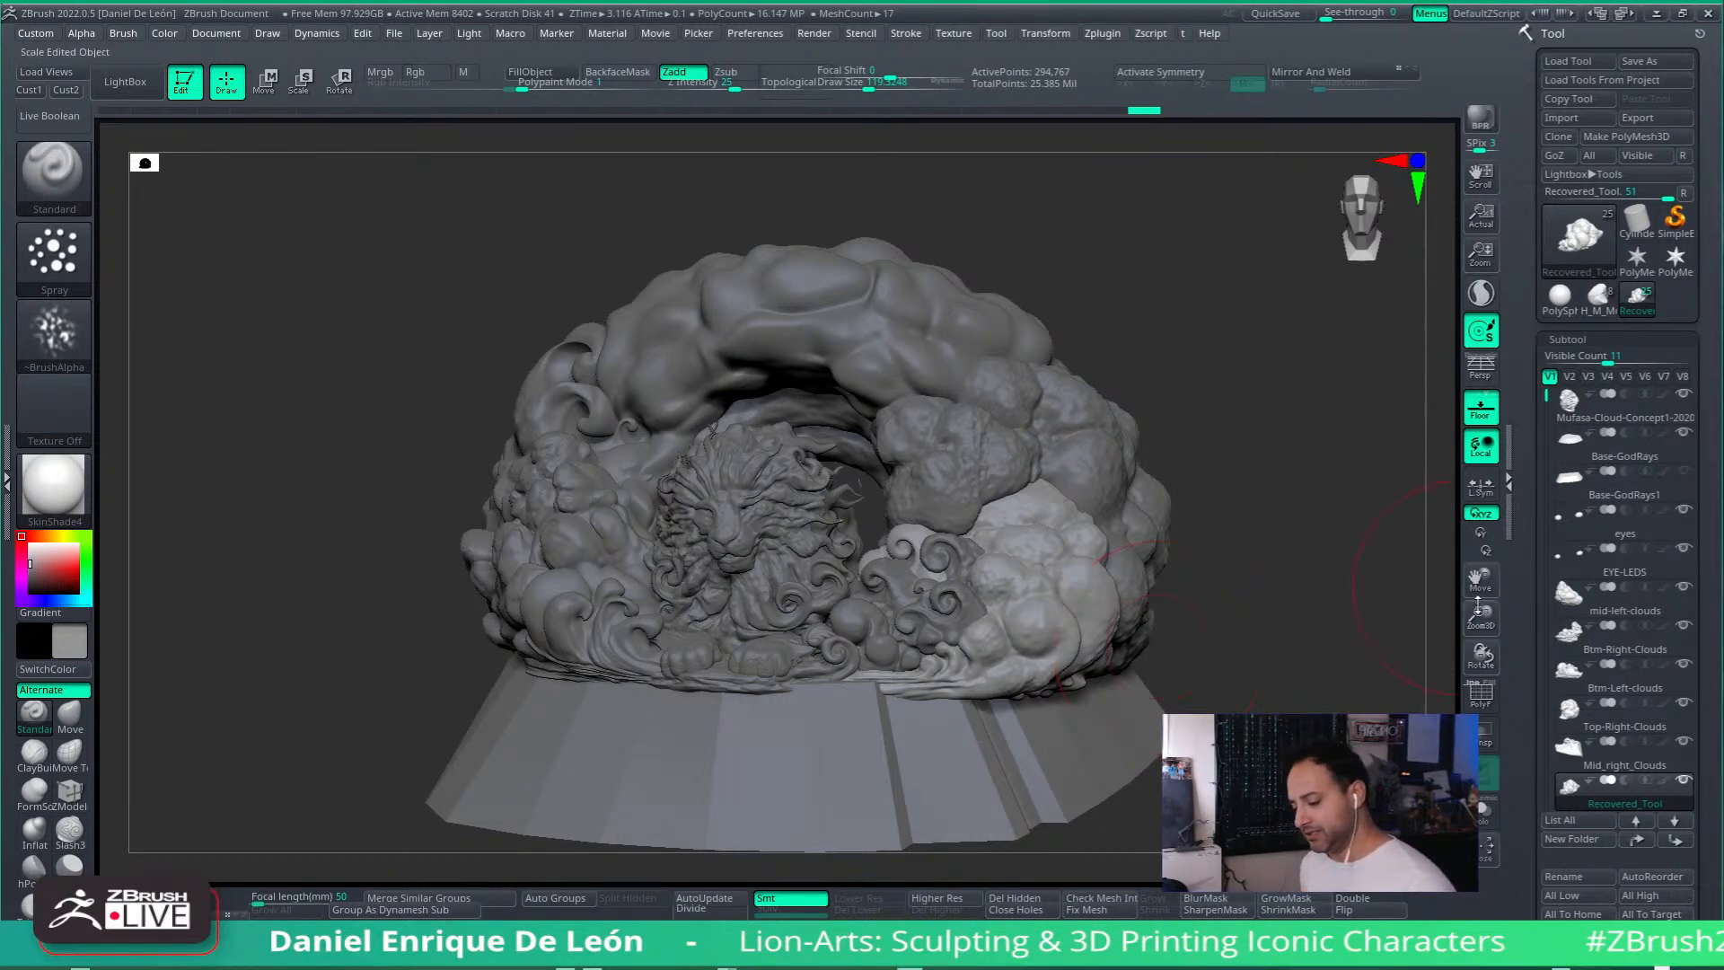
{"action": "mouse_move", "coordinate": [1366, 613]}
{"action": "right_mouse_down", "text": "ctrl"}
{"action": "mouse_move", "coordinate": [1327, 629]}
{"action": "mouse_move", "coordinate": [1333, 592]}
{"action": "mouse_move", "coordinate": [1286, 649]}
{"action": "right_mouse_up", "text": "ctrl"}
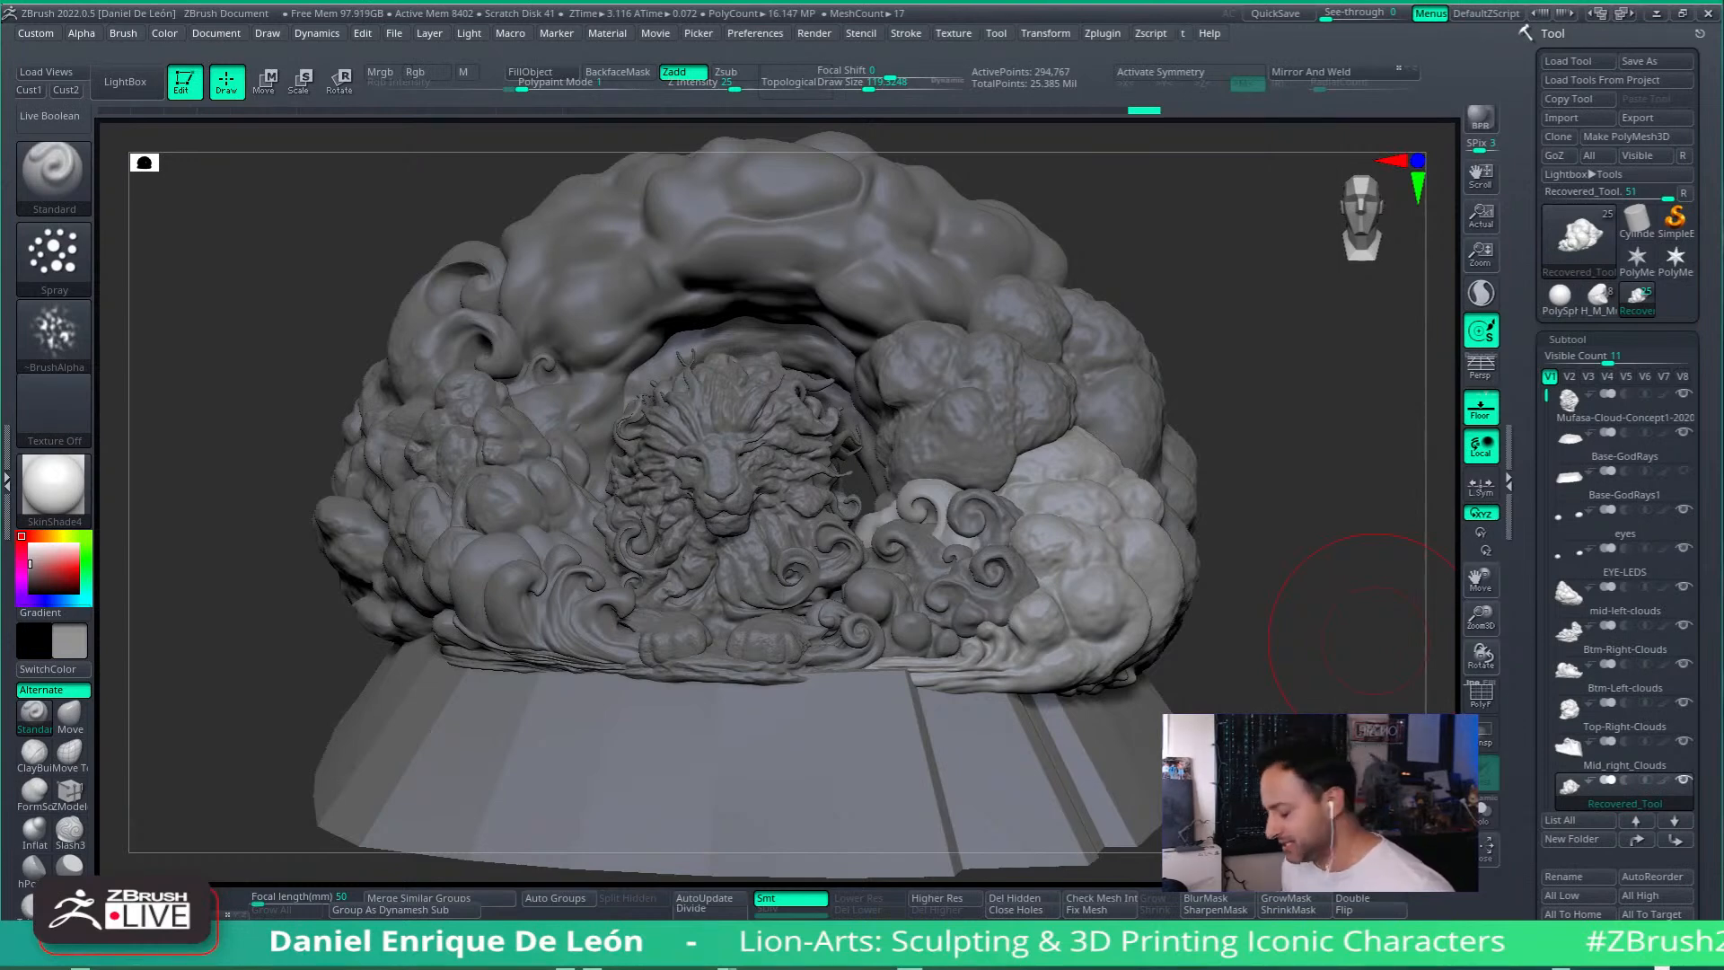
{"action": "left_click", "coordinate": [262, 83]}
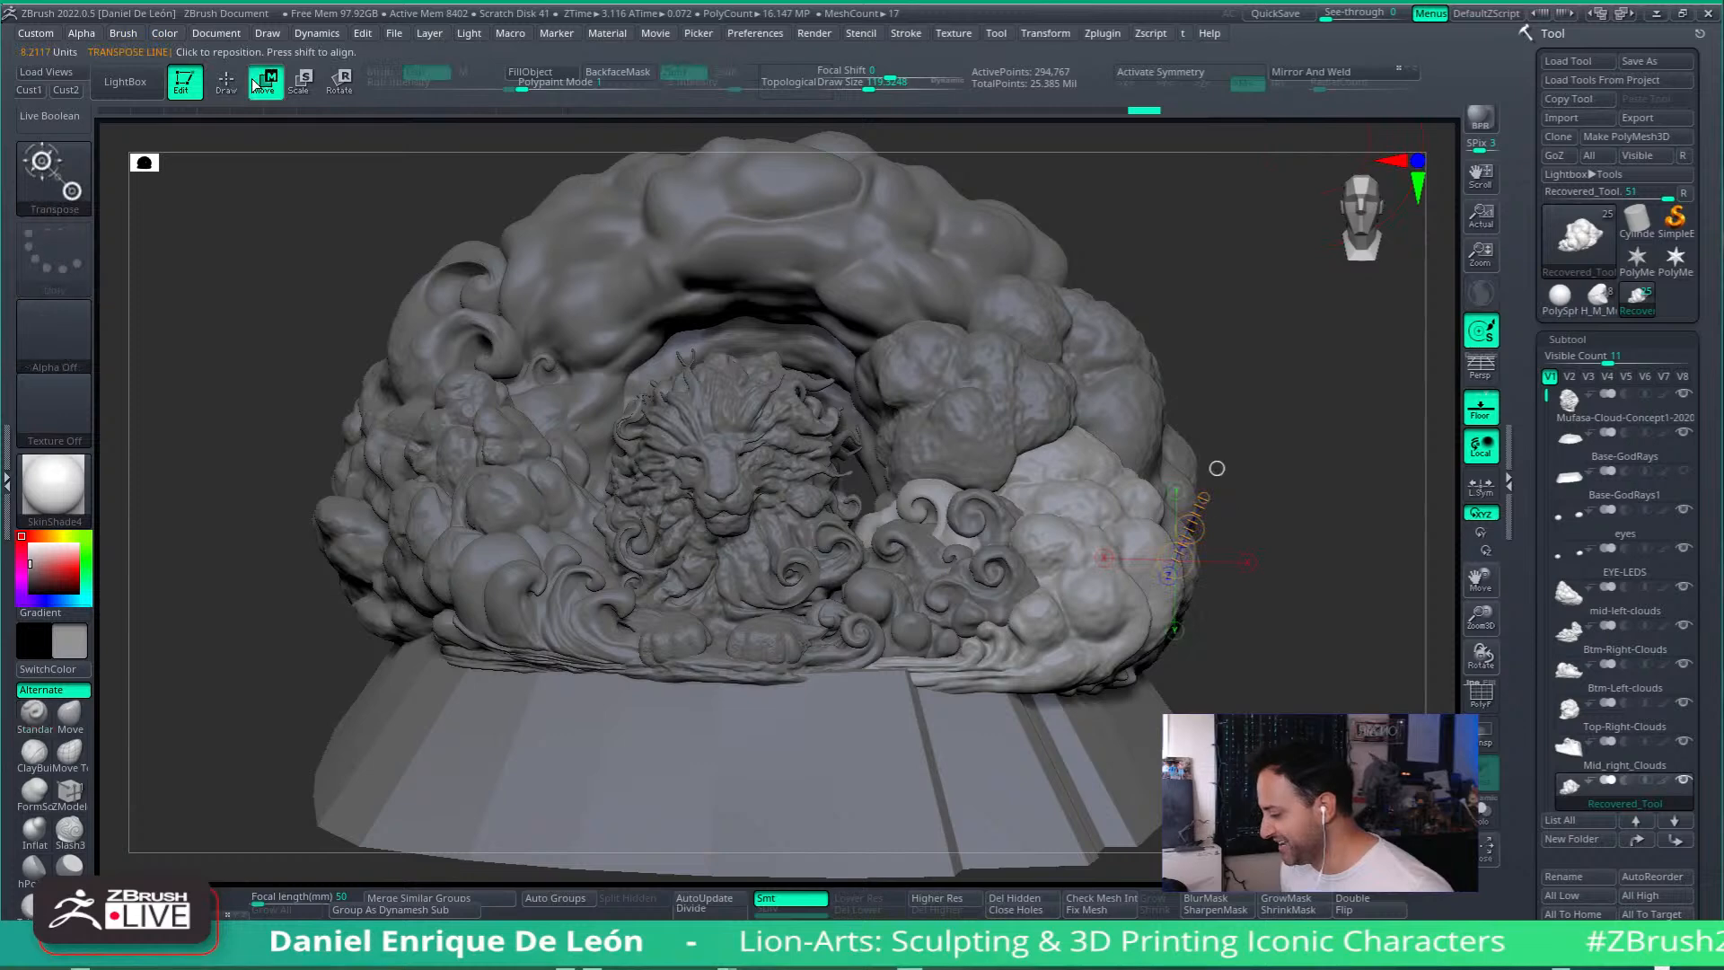
{"action": "key", "text": "y"}
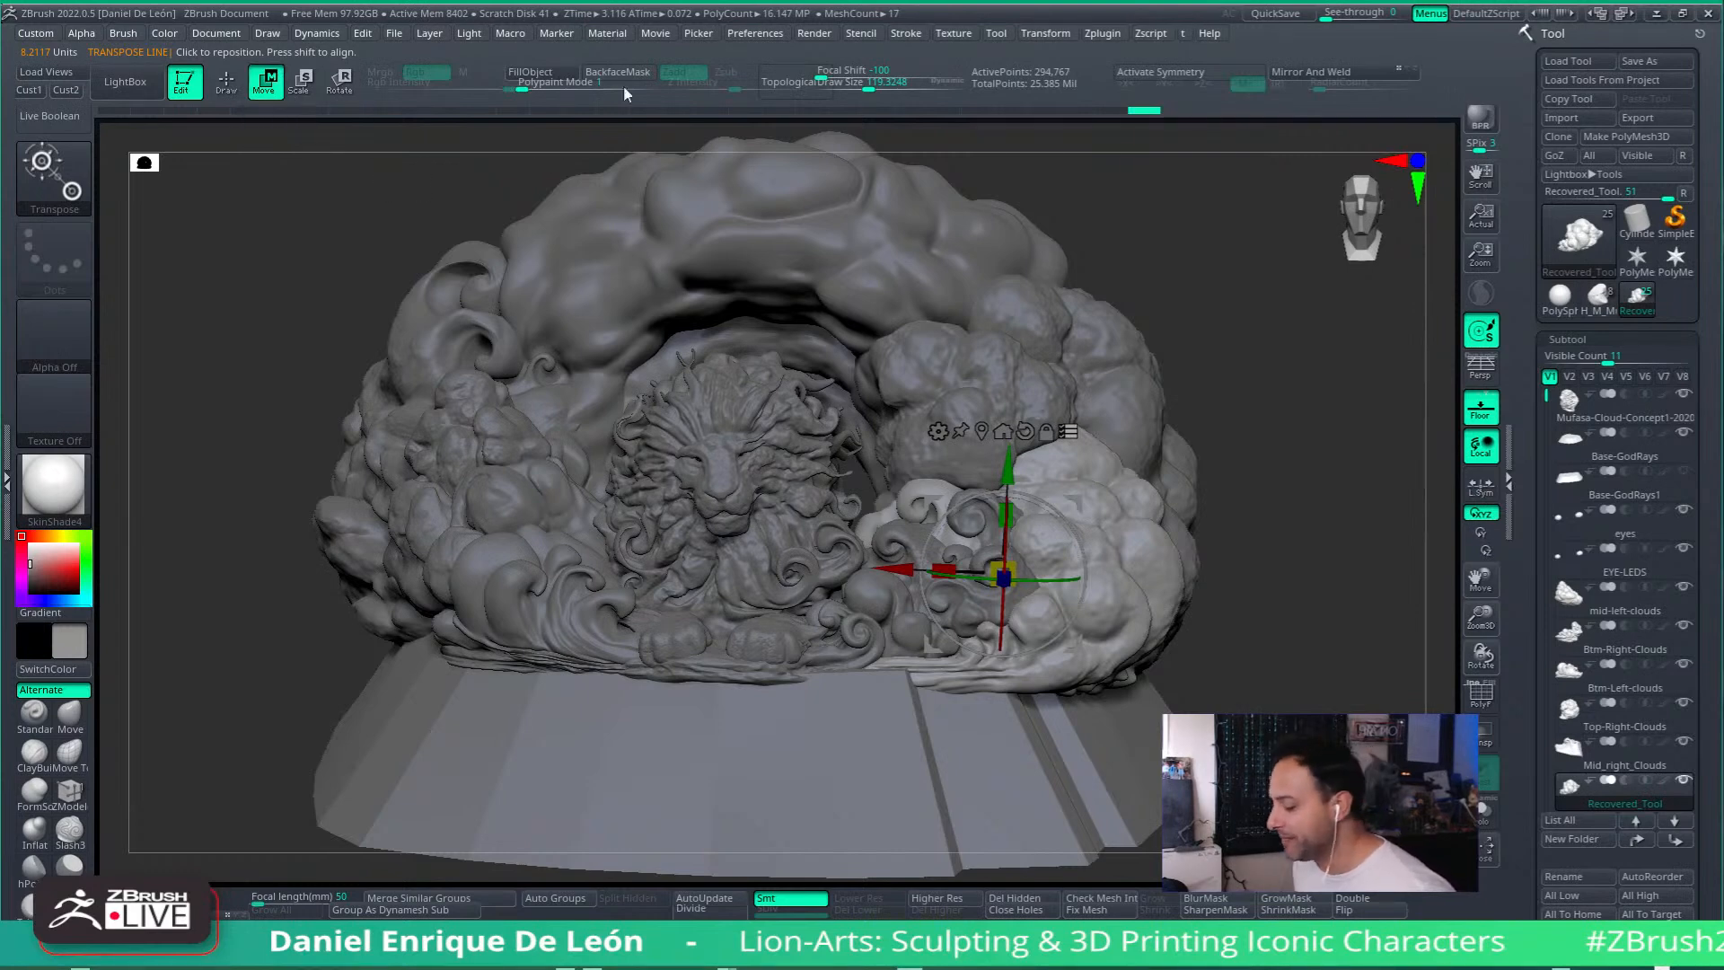
{"action": "left_click", "coordinate": [227, 84]}
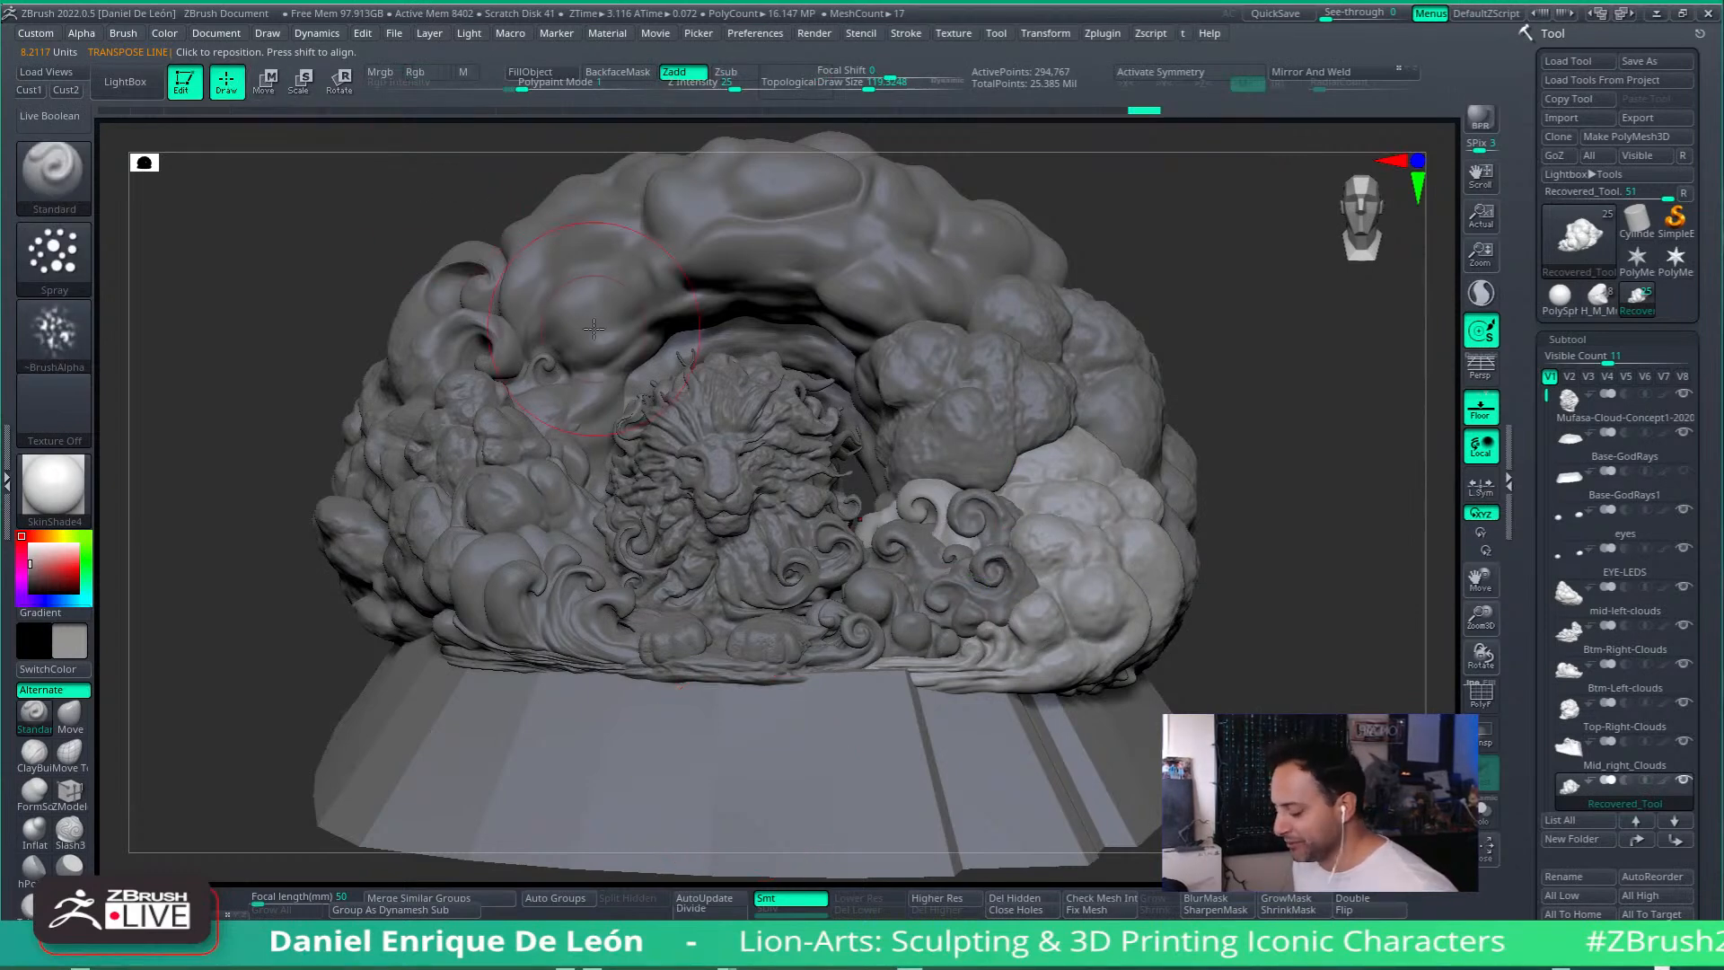
Step: Quick-save the lion cloud project
{"action": "left_click_drag", "start_coordinate": [1325, 497], "coordinate": [1290, 509]}
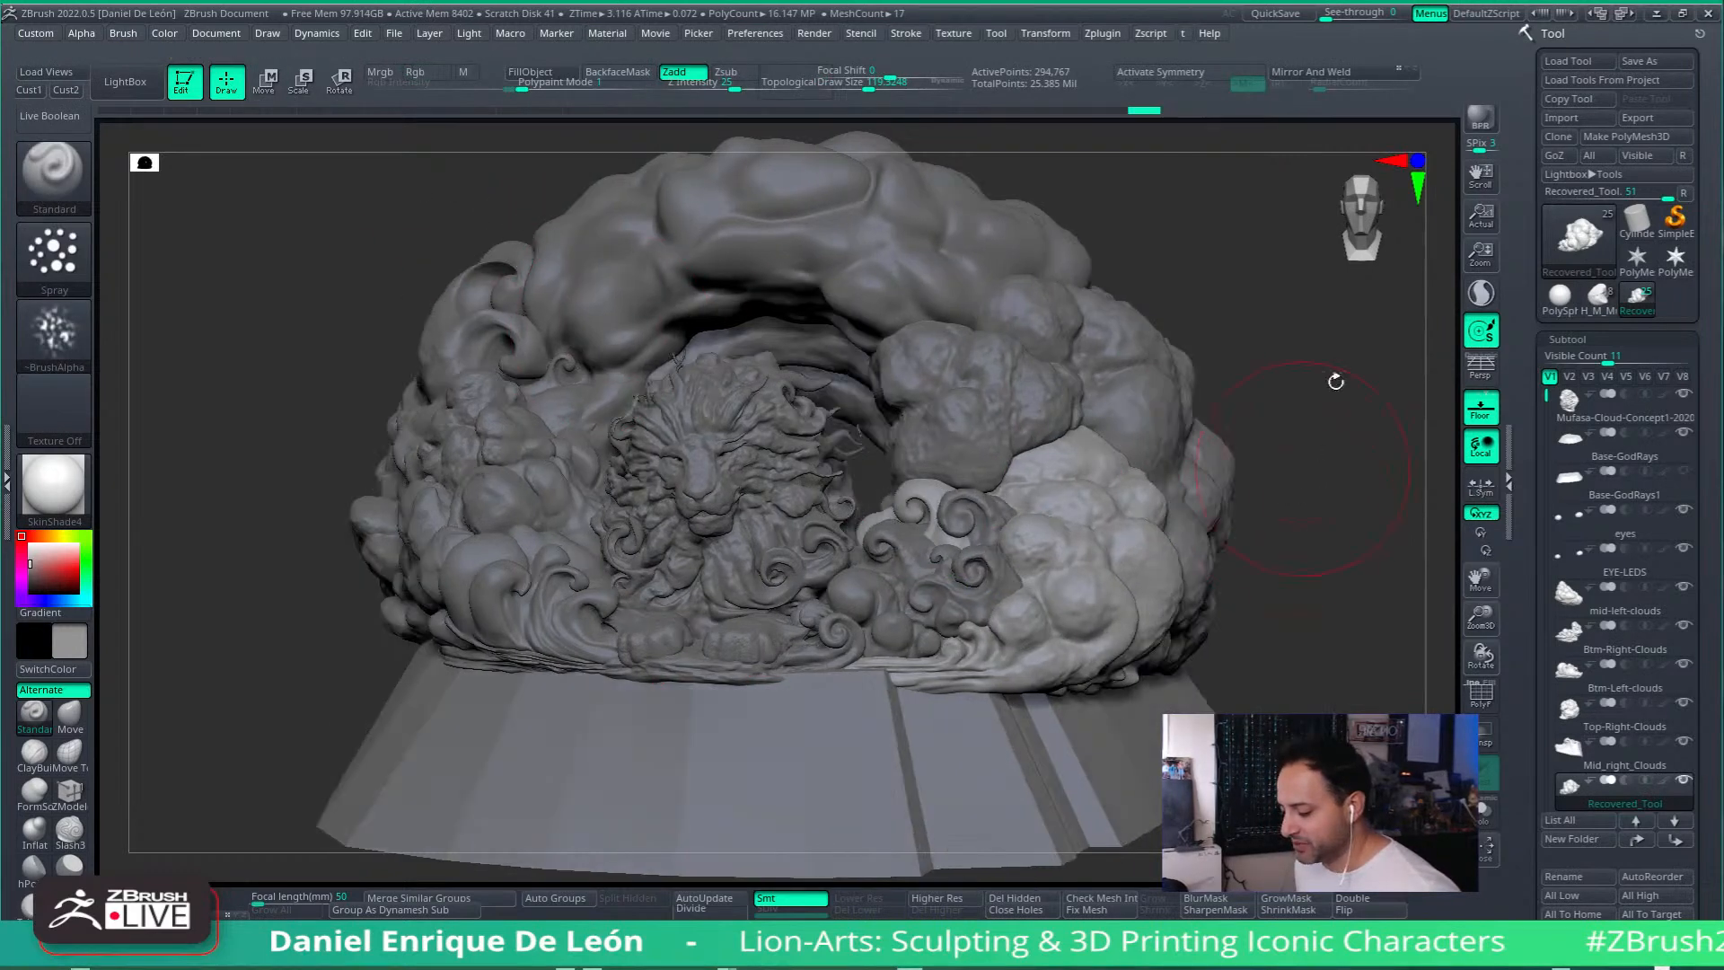
{"action": "left_click", "coordinate": [1272, 15]}
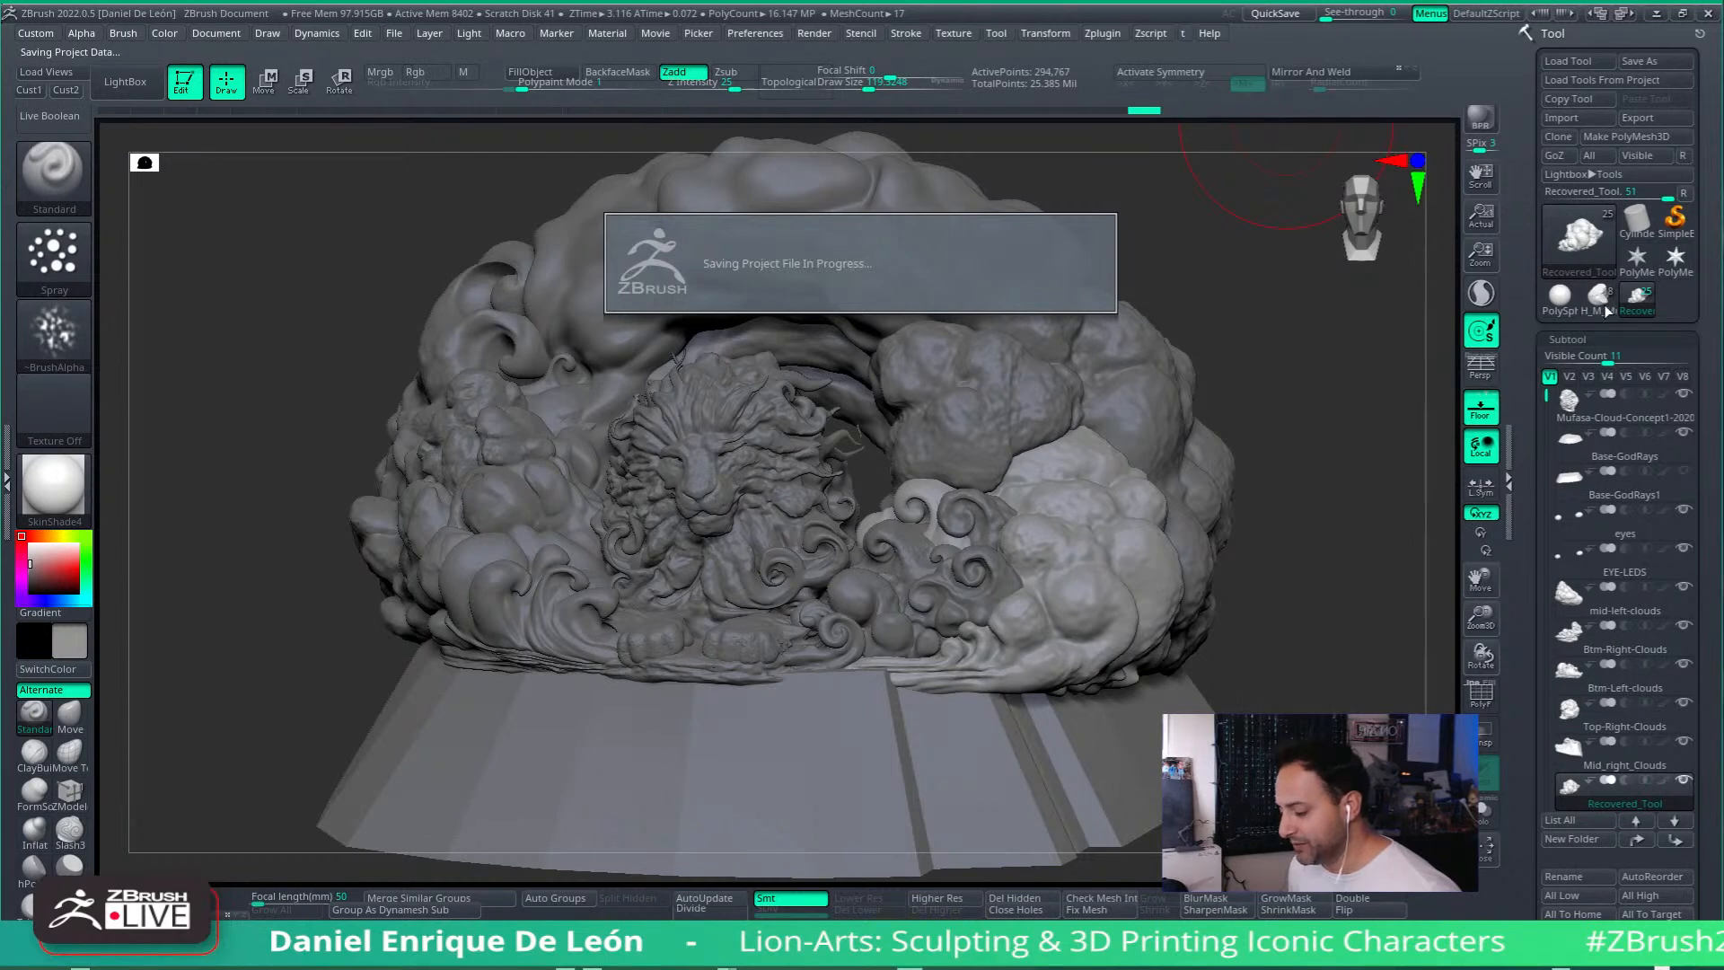
Step: Switch to the Cupid and Psyche tool and examine the winged male figure above the clouds
{"action": "mouse_move", "coordinate": [1606, 311]}
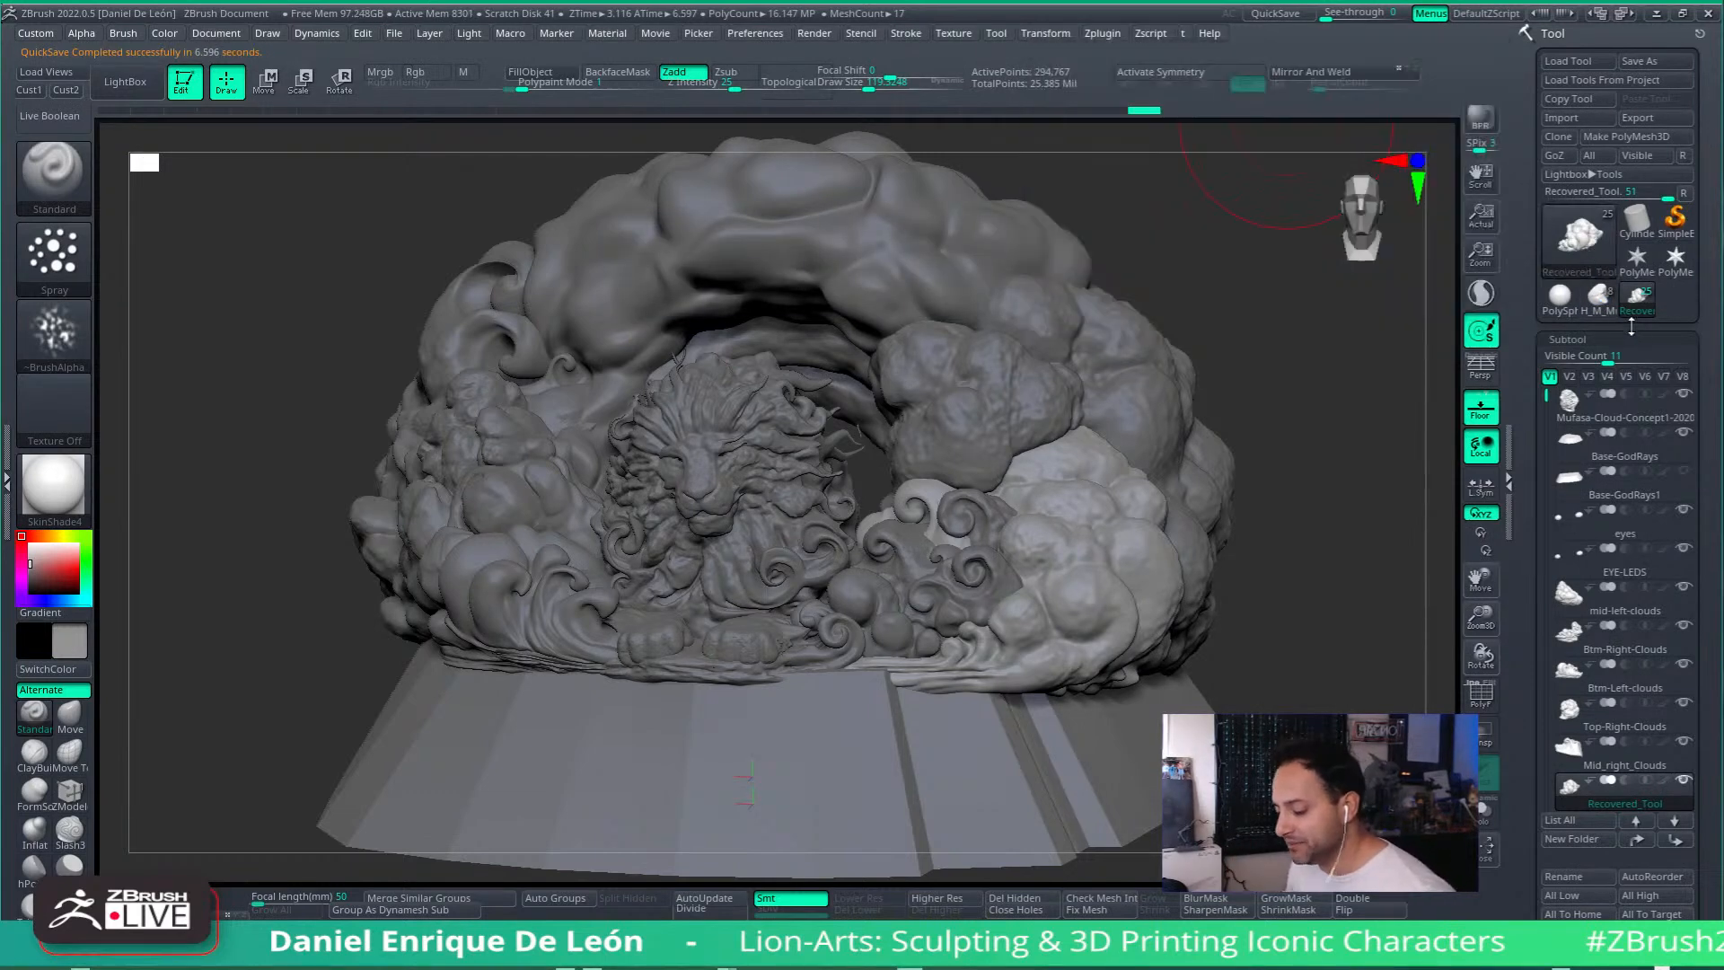
{"action": "left_click", "coordinate": [1603, 312]}
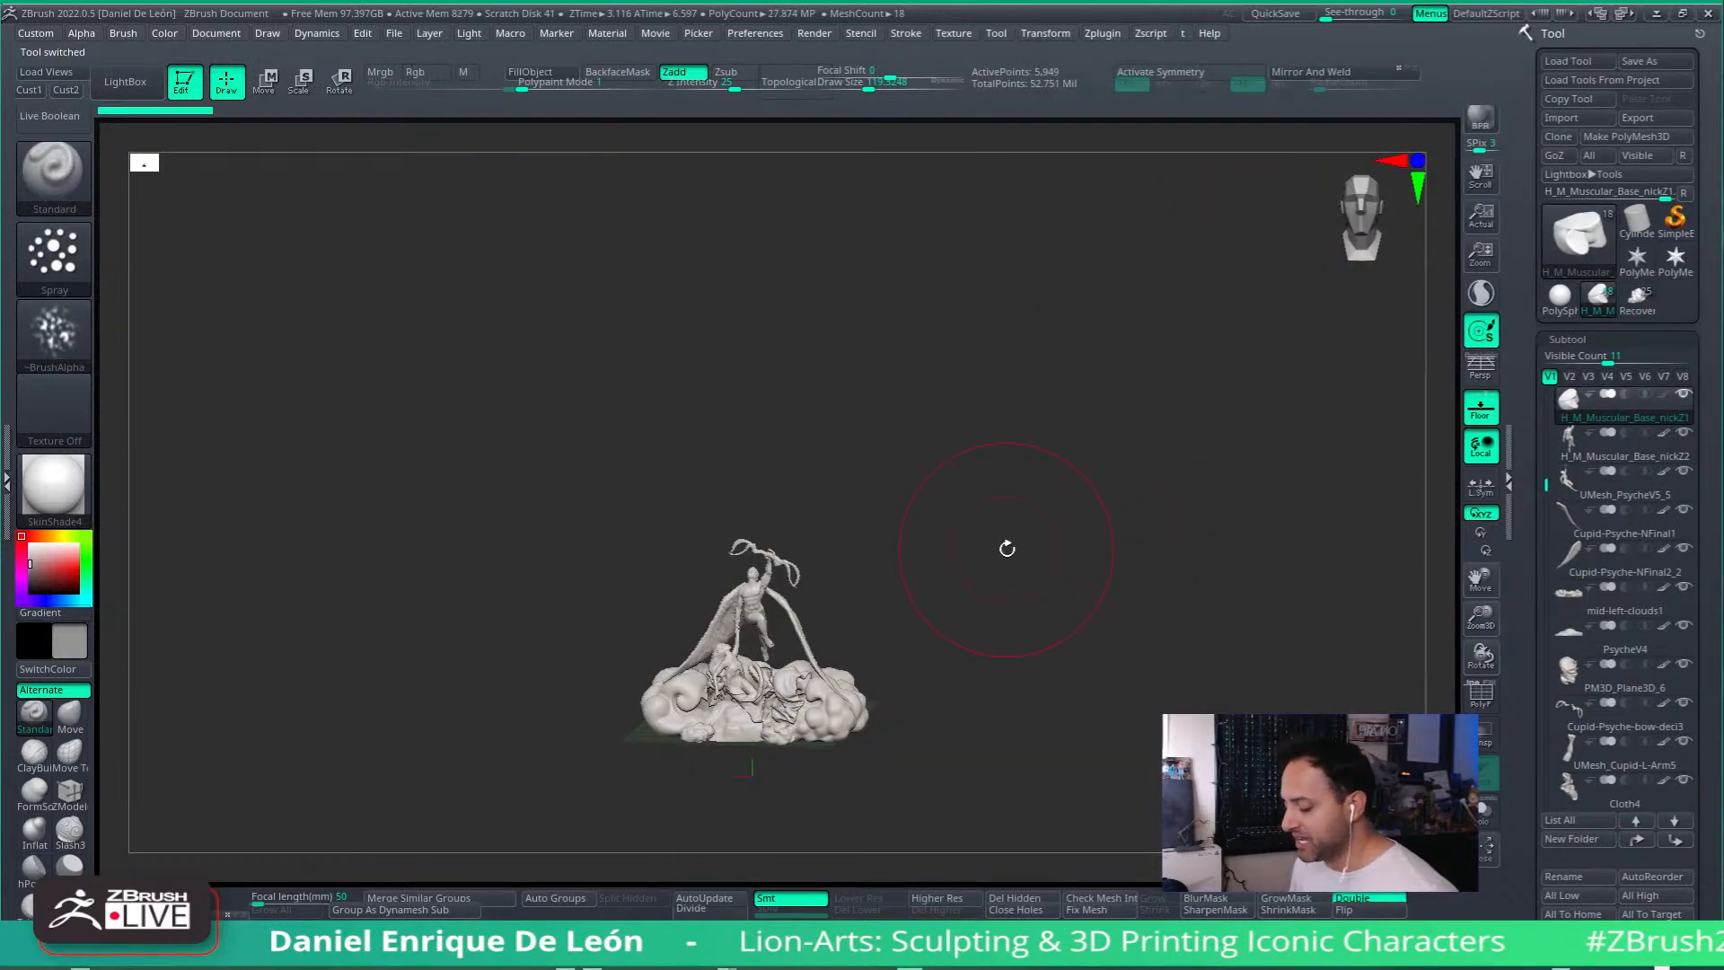
{"action": "left_click_drag", "start_coordinate": [1010, 691], "coordinate": [1114, 808], "text": "alt"}
{"action": "left_click_drag", "start_coordinate": [1176, 395], "coordinate": [1258, 483]}
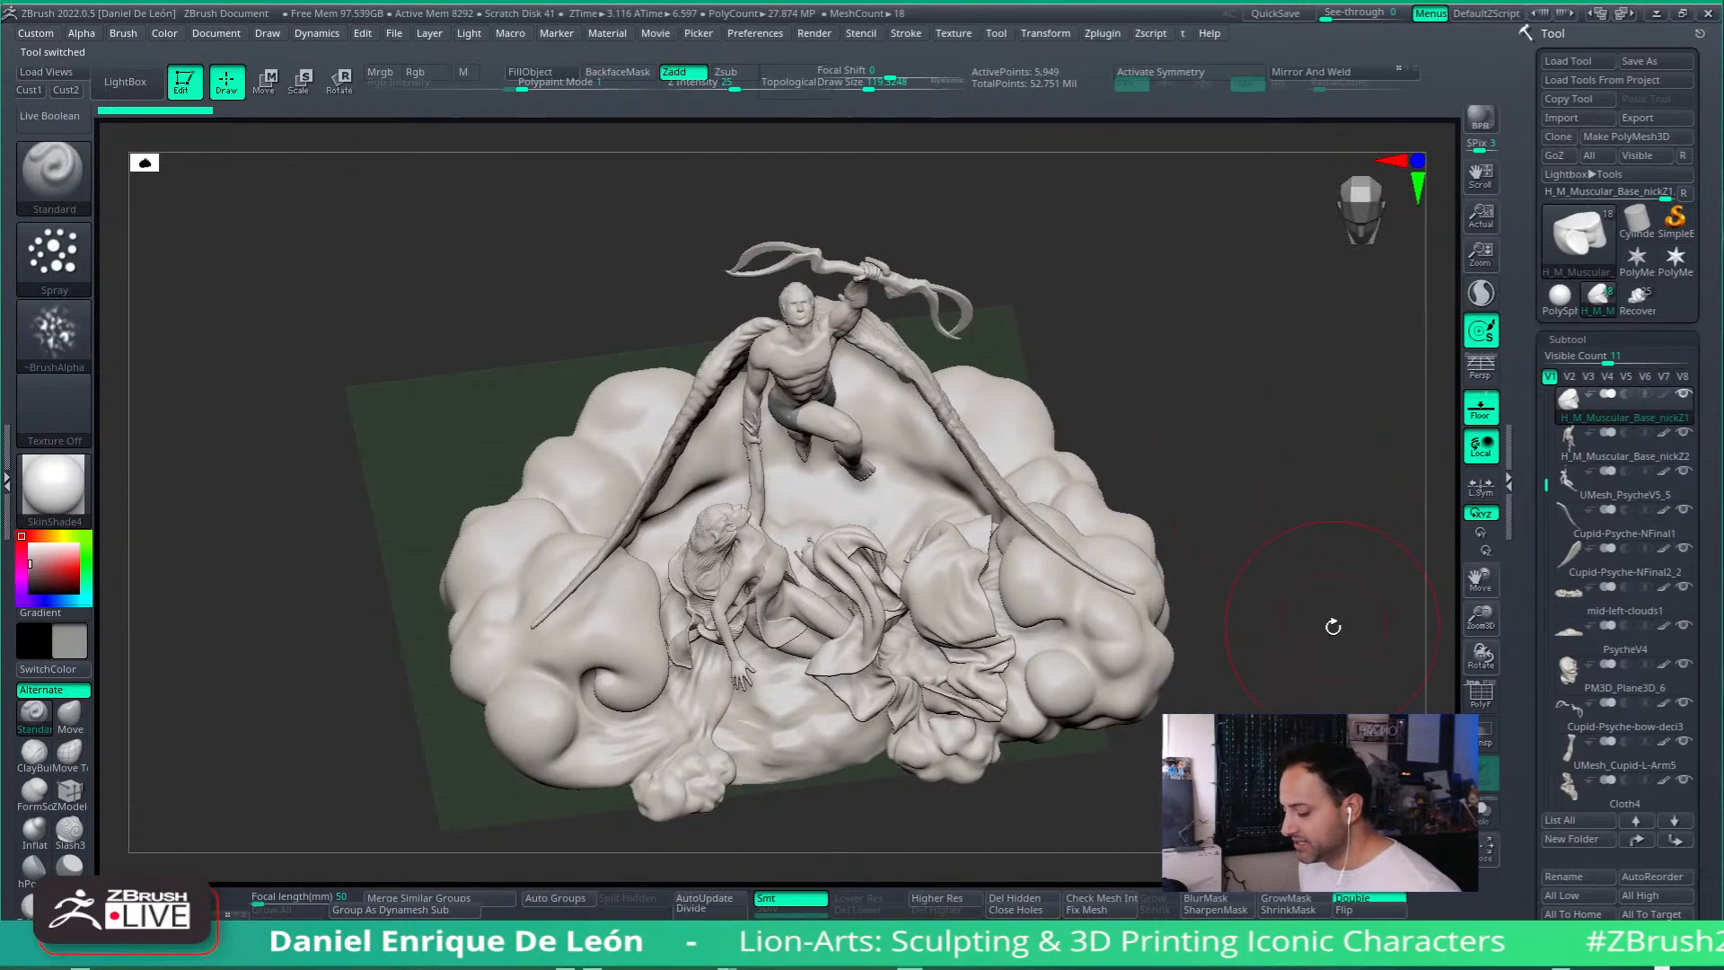
{"action": "mouse_move", "coordinate": [1363, 577]}
{"action": "left_mouse_down"}
{"action": "mouse_move", "coordinate": [1351, 545]}
{"action": "mouse_move", "coordinate": [1158, 483]}
{"action": "mouse_move", "coordinate": [1275, 440]}
{"action": "mouse_move", "coordinate": [1187, 532]}
{"action": "mouse_move", "coordinate": [1239, 502]}
{"action": "mouse_move", "coordinate": [1293, 404]}
{"action": "mouse_move", "coordinate": [1329, 394]}
{"action": "mouse_move", "coordinate": [1249, 403]}
{"action": "left_mouse_up"}
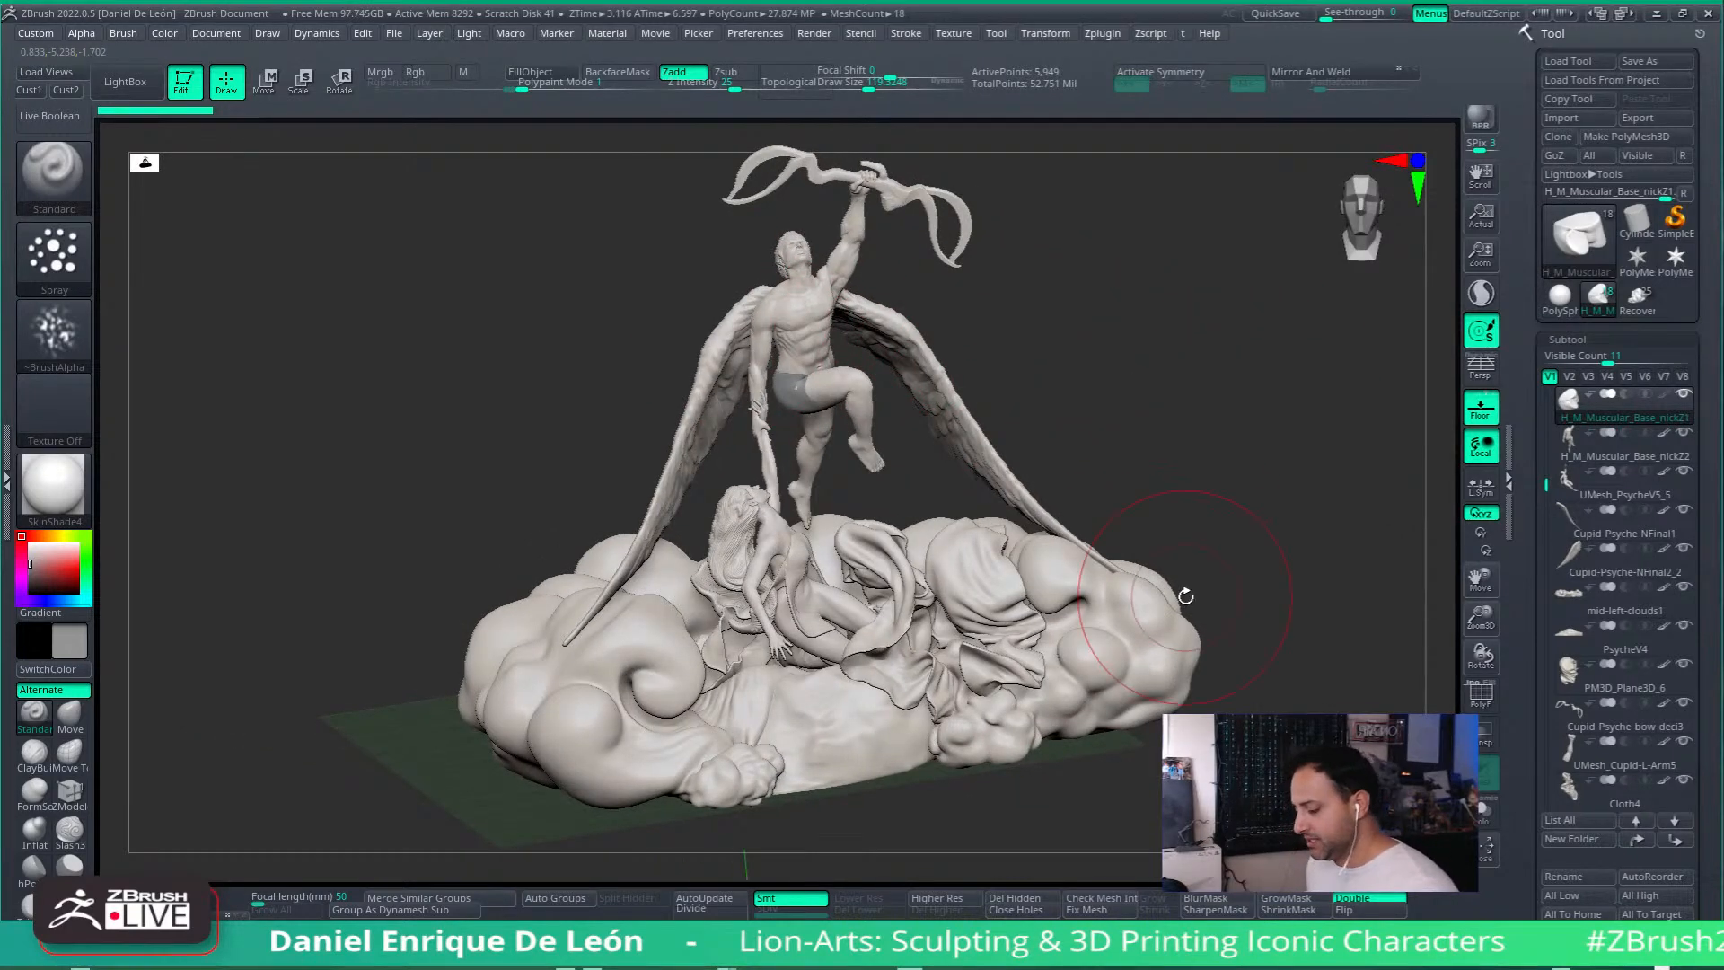
{"action": "mouse_move", "coordinate": [762, 512]}
{"action": "right_mouse_down", "text": "ctrl"}
{"action": "mouse_move", "coordinate": [870, 604]}
{"action": "mouse_move", "coordinate": [904, 553]}
{"action": "right_mouse_up", "text": "ctrl"}
{"action": "mouse_move", "coordinate": [903, 552]}
{"action": "left_mouse_down"}
{"action": "mouse_move", "coordinate": [924, 517]}
{"action": "mouse_move", "coordinate": [930, 585]}
{"action": "left_mouse_up"}
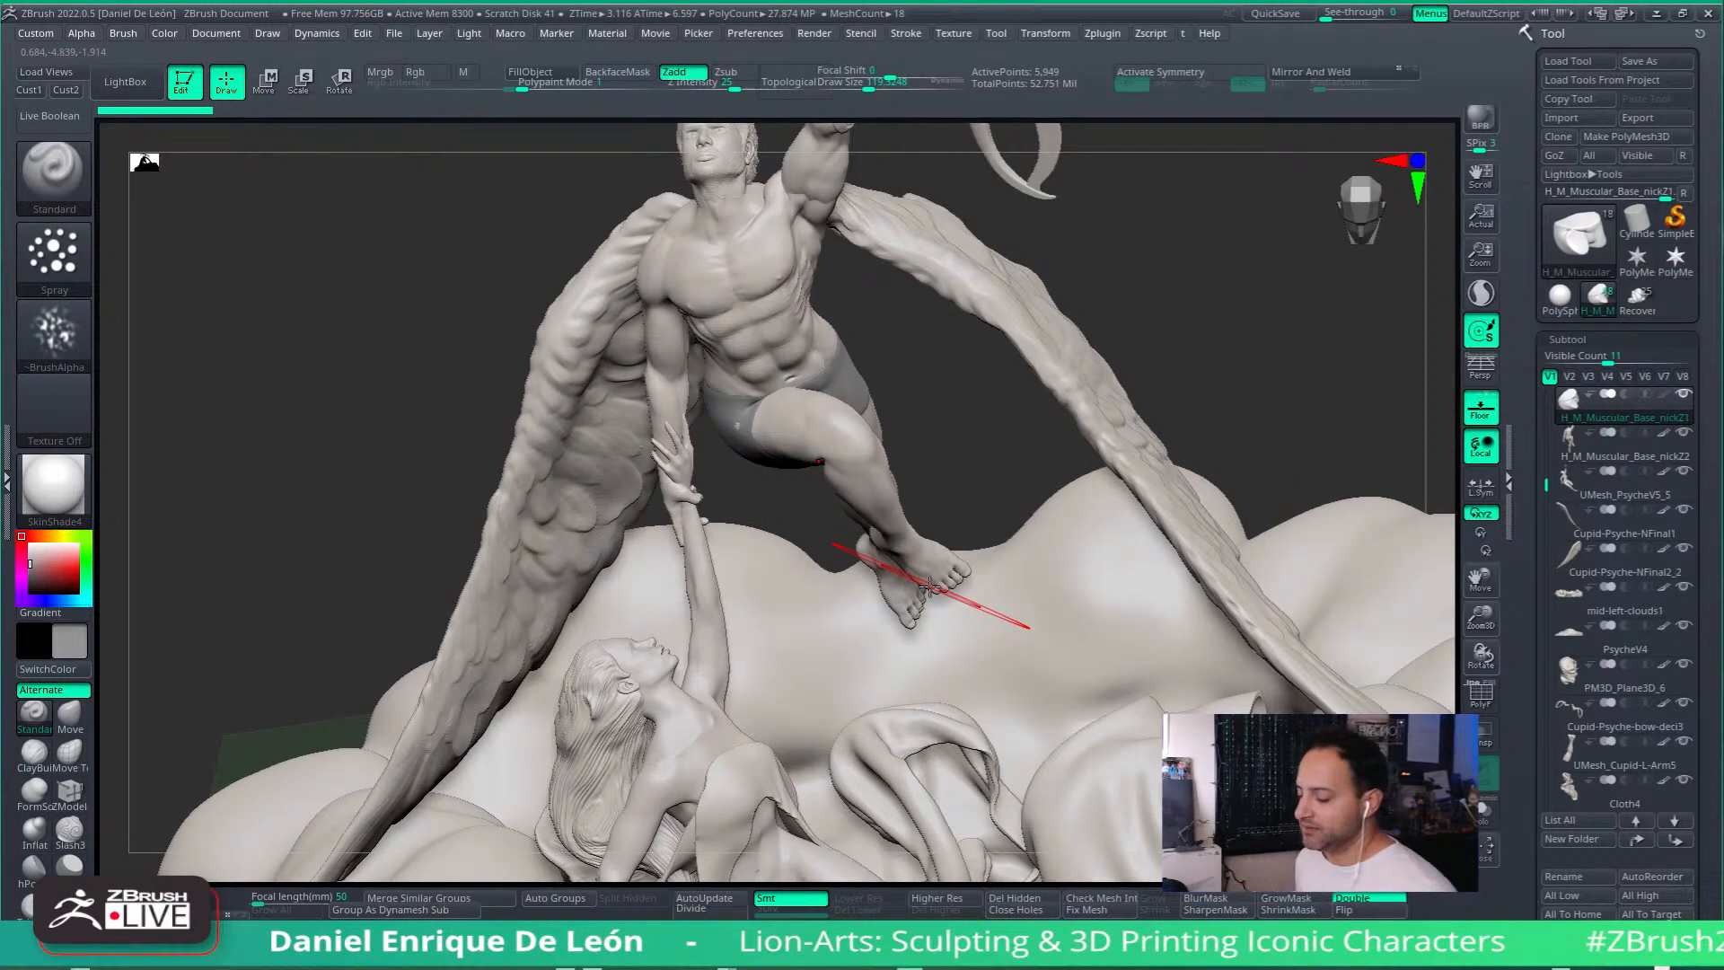
{"action": "mouse_move", "coordinate": [847, 311]}
{"action": "left_mouse_down"}
{"action": "mouse_move", "coordinate": [789, 347]}
{"action": "mouse_move", "coordinate": [827, 339]}
{"action": "mouse_move", "coordinate": [753, 359]}
{"action": "mouse_move", "coordinate": [854, 443]}
{"action": "mouse_move", "coordinate": [834, 553]}
{"action": "left_mouse_up"}
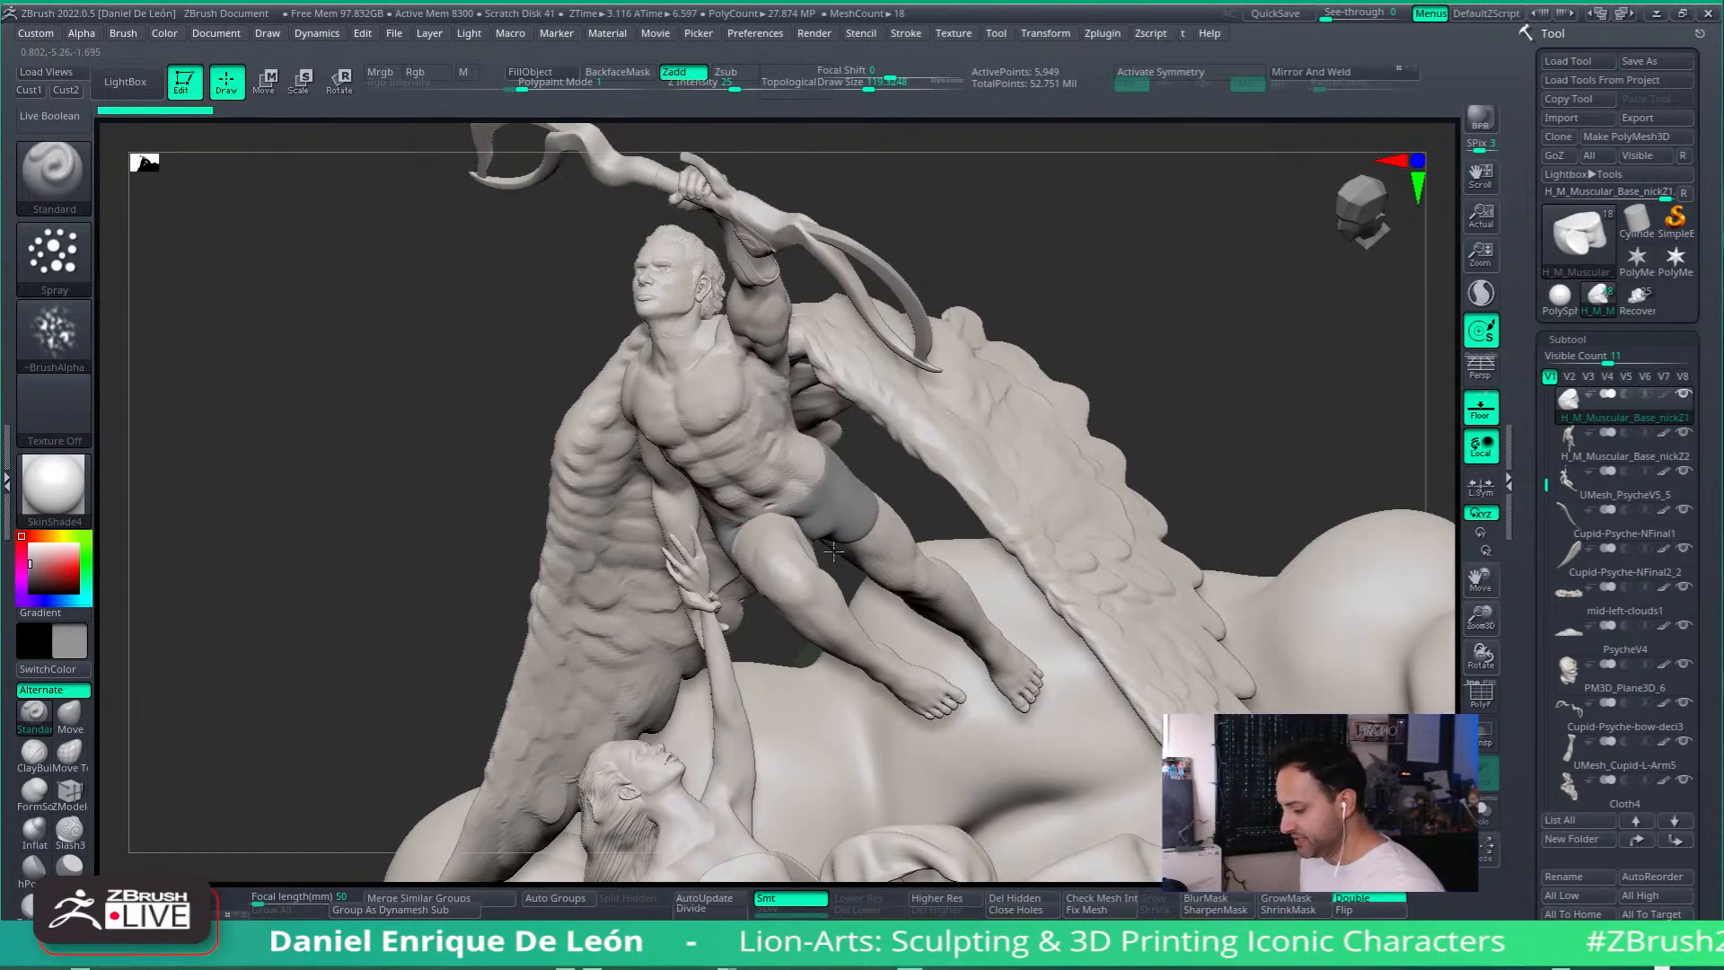
Step: Make the winged male figure's body the active subtool and raise its subdivision level
{"action": "right_click_drag", "start_coordinate": [834, 551], "coordinate": [647, 316], "text": "ctrl"}
{"action": "left_click", "coordinate": [685, 368], "text": "alt"}
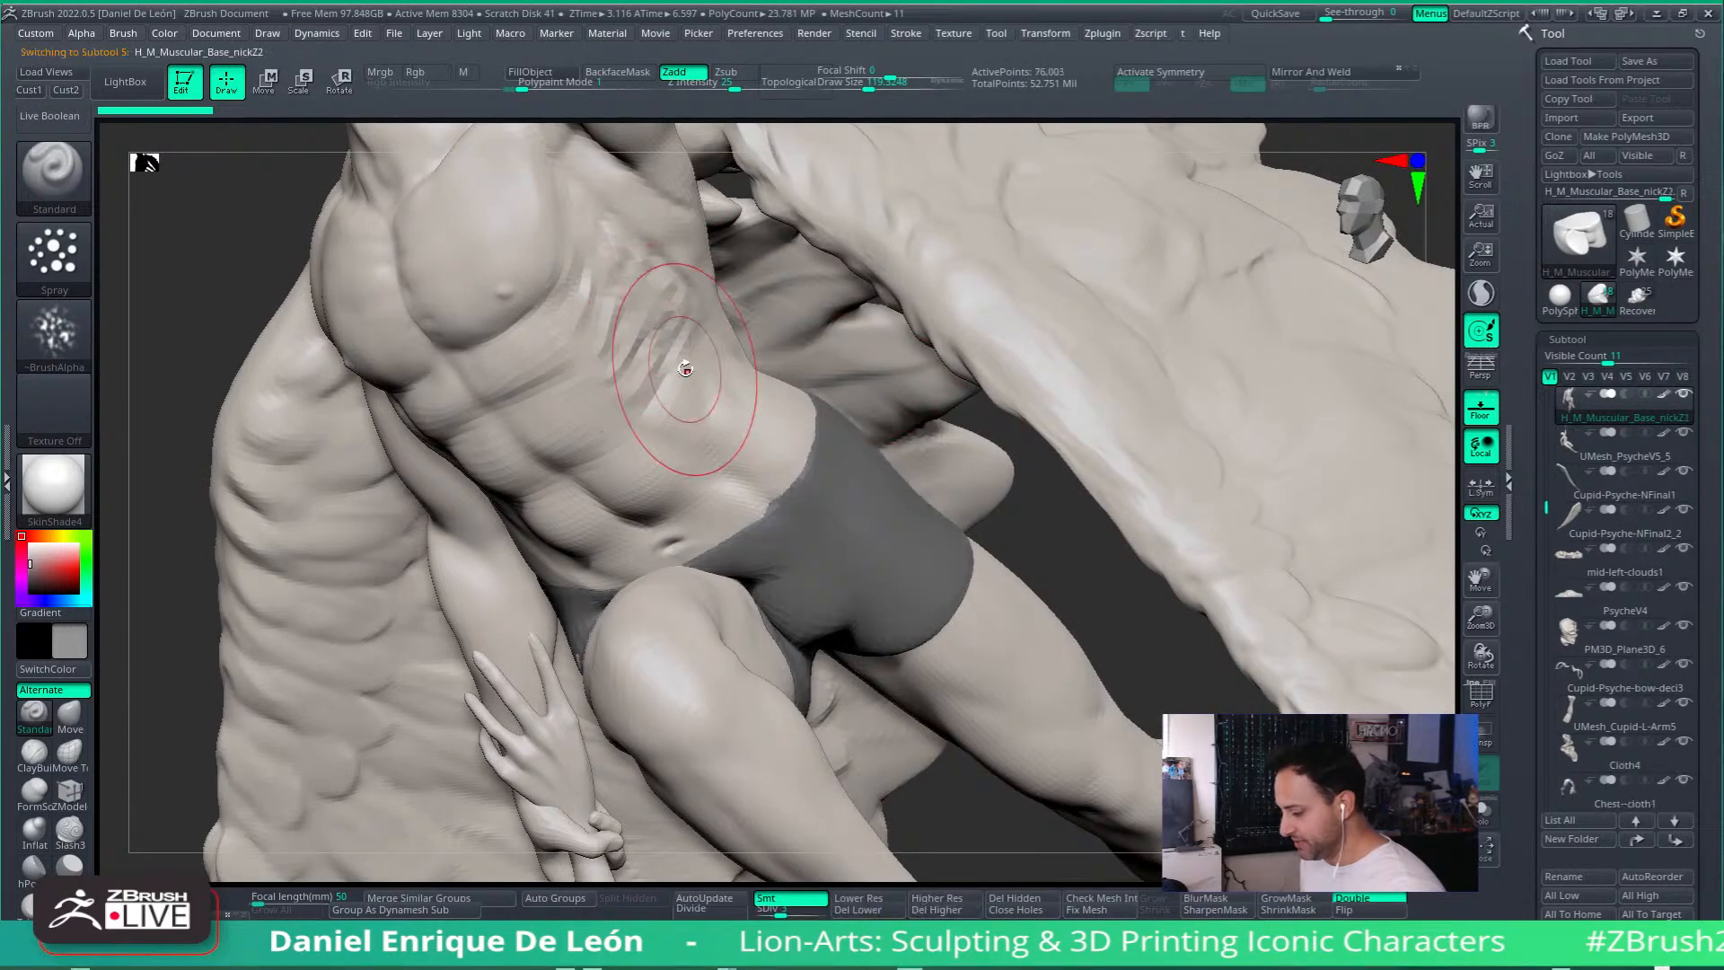
{"action": "left_click", "coordinate": [808, 905]}
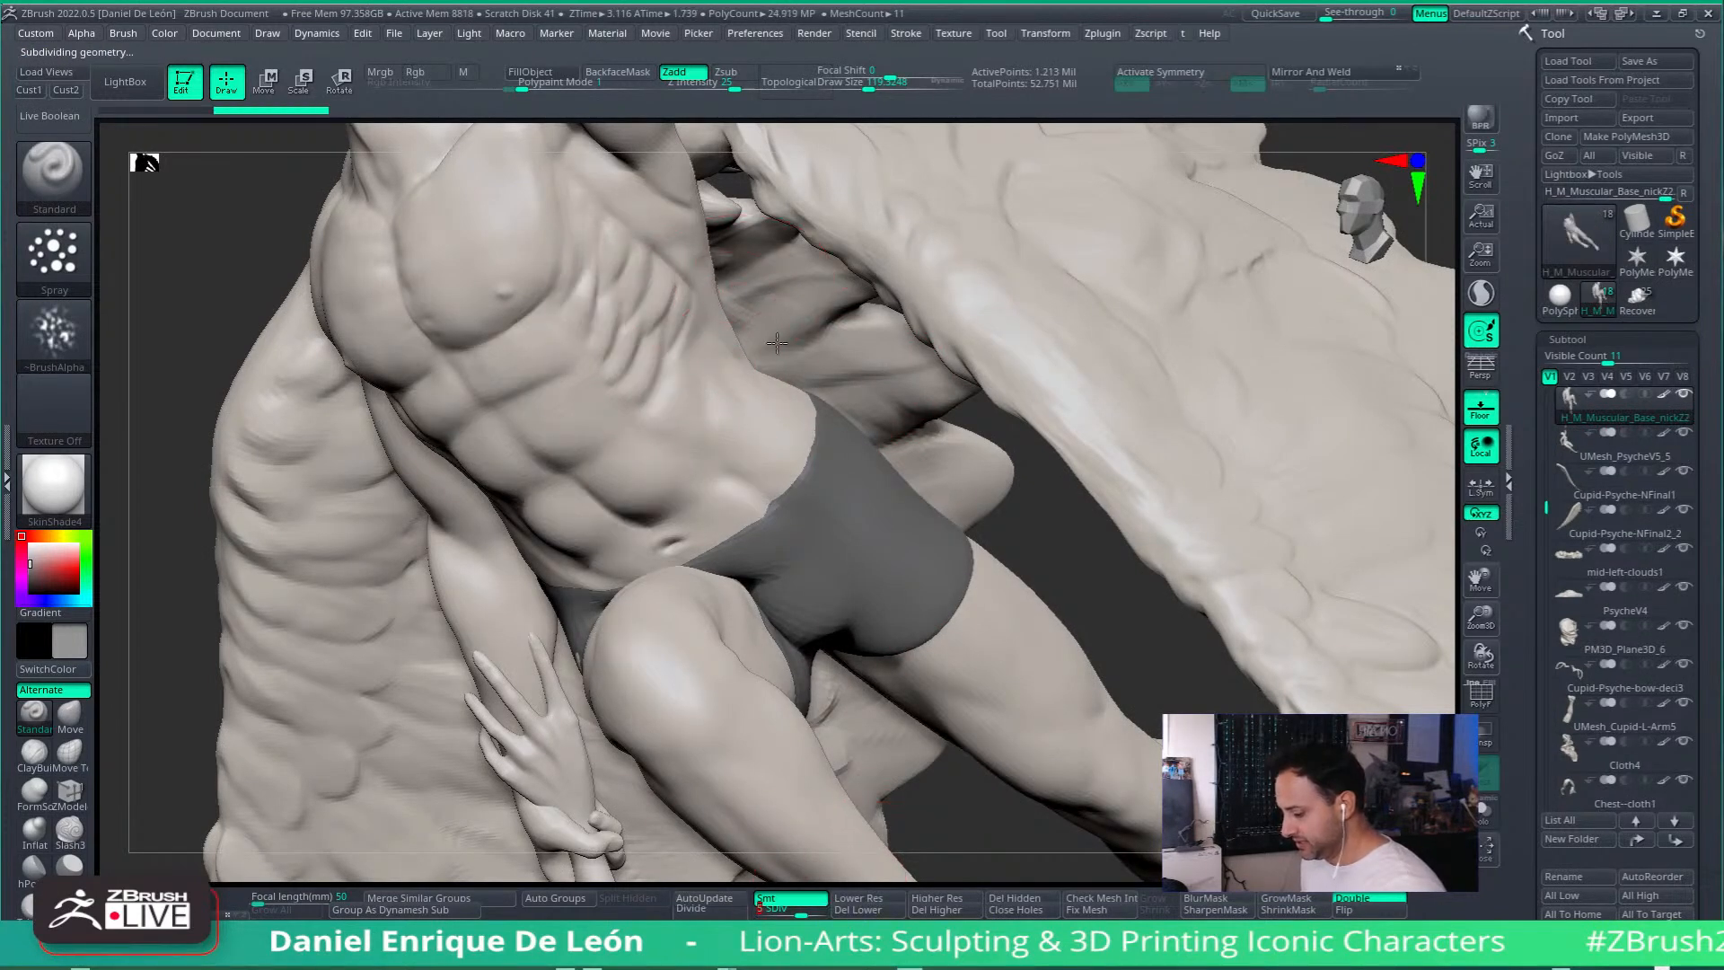
Step: Examine the Cupid and Psyche composition, including the figures, draped cloth and cloud base, from several angles
{"action": "right_click_drag", "start_coordinate": [776, 343], "coordinate": [1043, 516]}
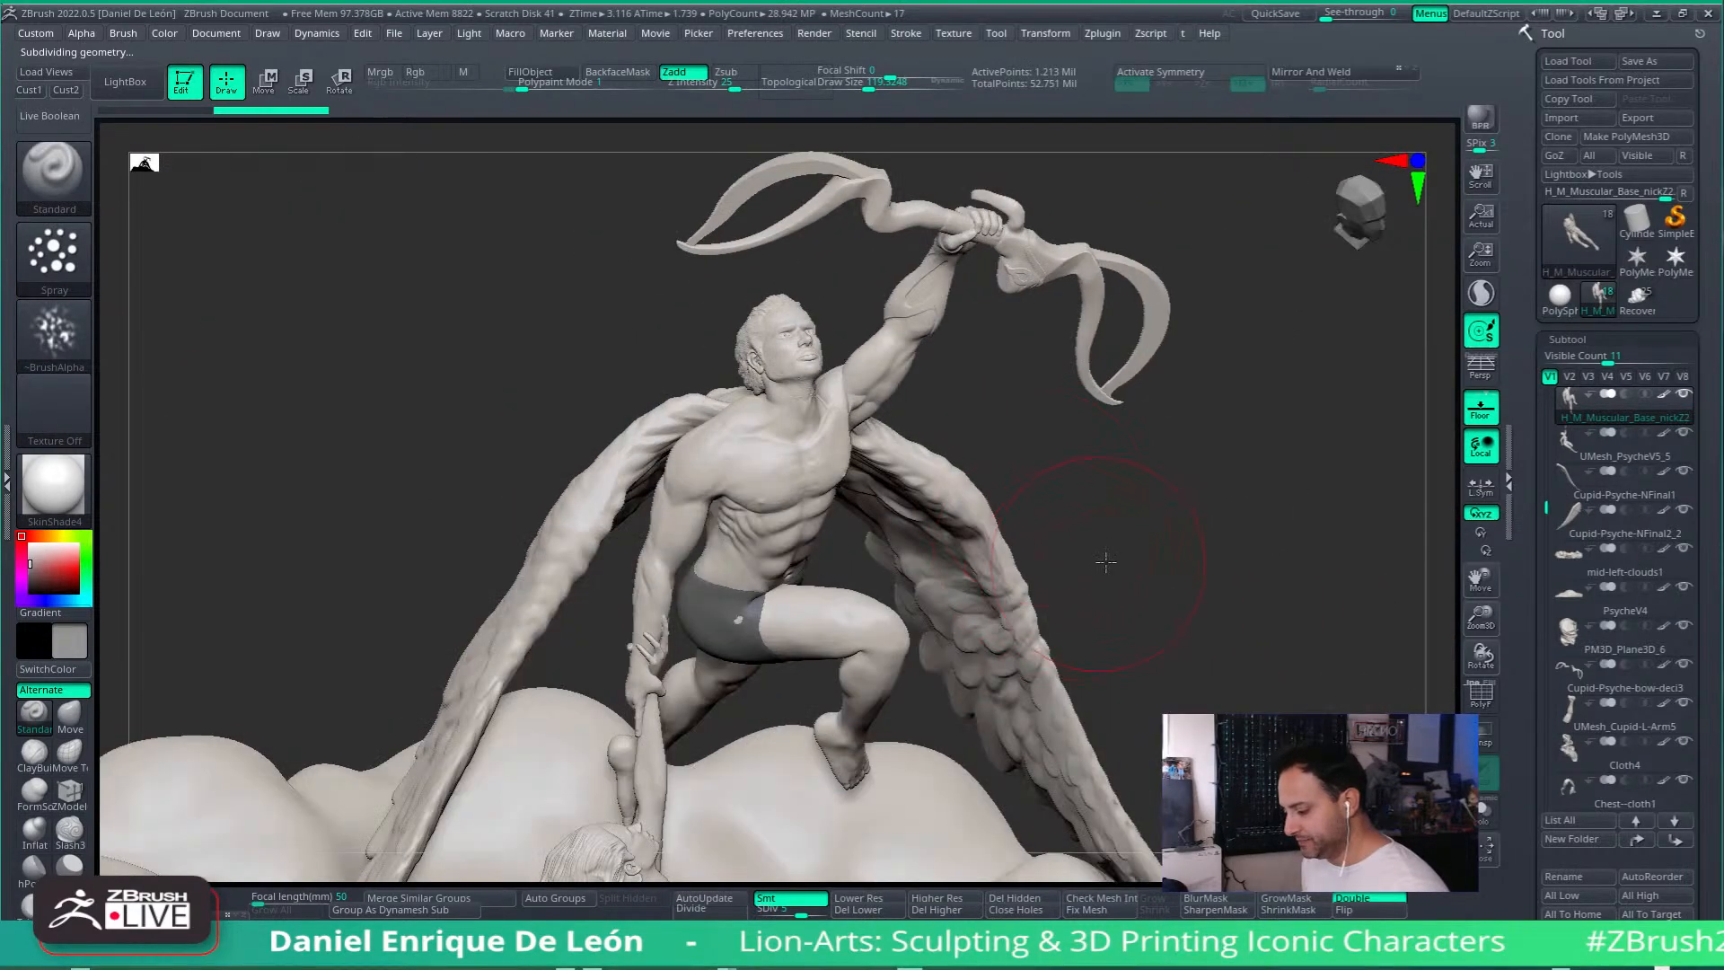
{"action": "mouse_move", "coordinate": [1105, 562]}
{"action": "right_mouse_down"}
{"action": "mouse_move", "coordinate": [1143, 589]}
{"action": "mouse_move", "coordinate": [1105, 512]}
{"action": "mouse_move", "coordinate": [1108, 527]}
{"action": "mouse_move", "coordinate": [1076, 534]}
{"action": "mouse_move", "coordinate": [1116, 634]}
{"action": "mouse_move", "coordinate": [1132, 473]}
{"action": "mouse_move", "coordinate": [1201, 416]}
{"action": "mouse_move", "coordinate": [1133, 543]}
{"action": "mouse_move", "coordinate": [1159, 563]}
{"action": "mouse_move", "coordinate": [1176, 485]}
{"action": "mouse_move", "coordinate": [1231, 566]}
{"action": "mouse_move", "coordinate": [1280, 548]}
{"action": "mouse_move", "coordinate": [1296, 497]}
{"action": "right_mouse_up"}
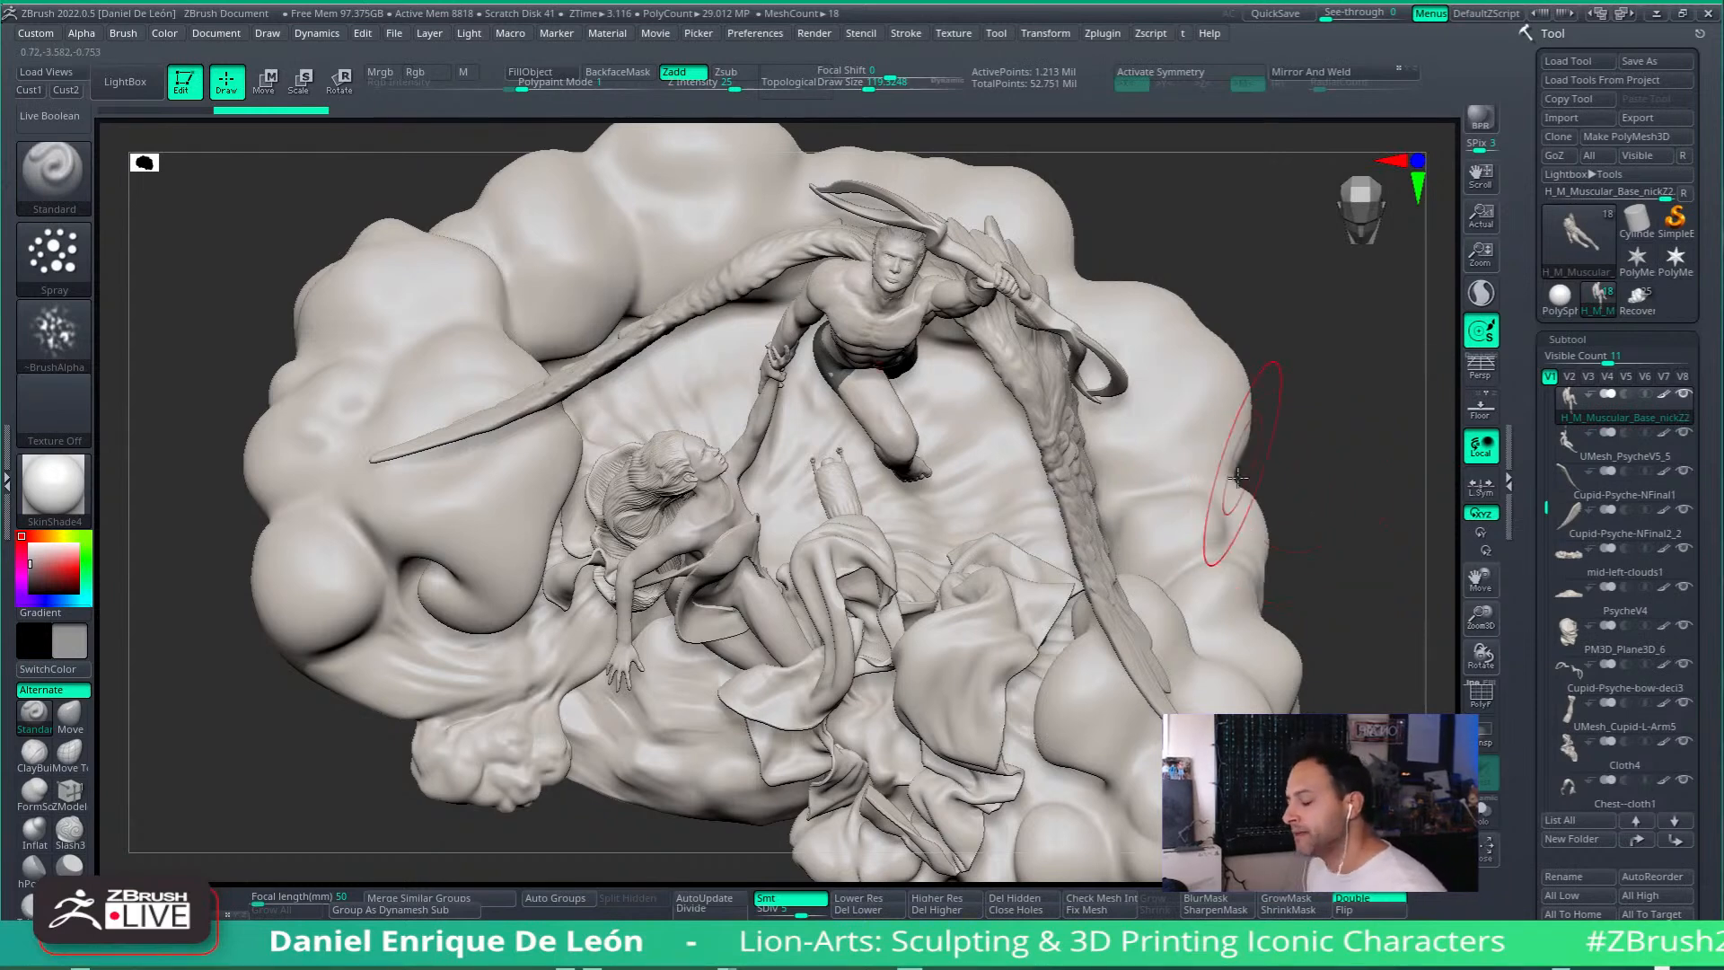
{"action": "mouse_move", "coordinate": [1152, 540]}
{"action": "right_mouse_down"}
{"action": "mouse_move", "coordinate": [1134, 466]}
{"action": "mouse_move", "coordinate": [1155, 504]}
{"action": "mouse_move", "coordinate": [1104, 533]}
{"action": "right_mouse_up"}
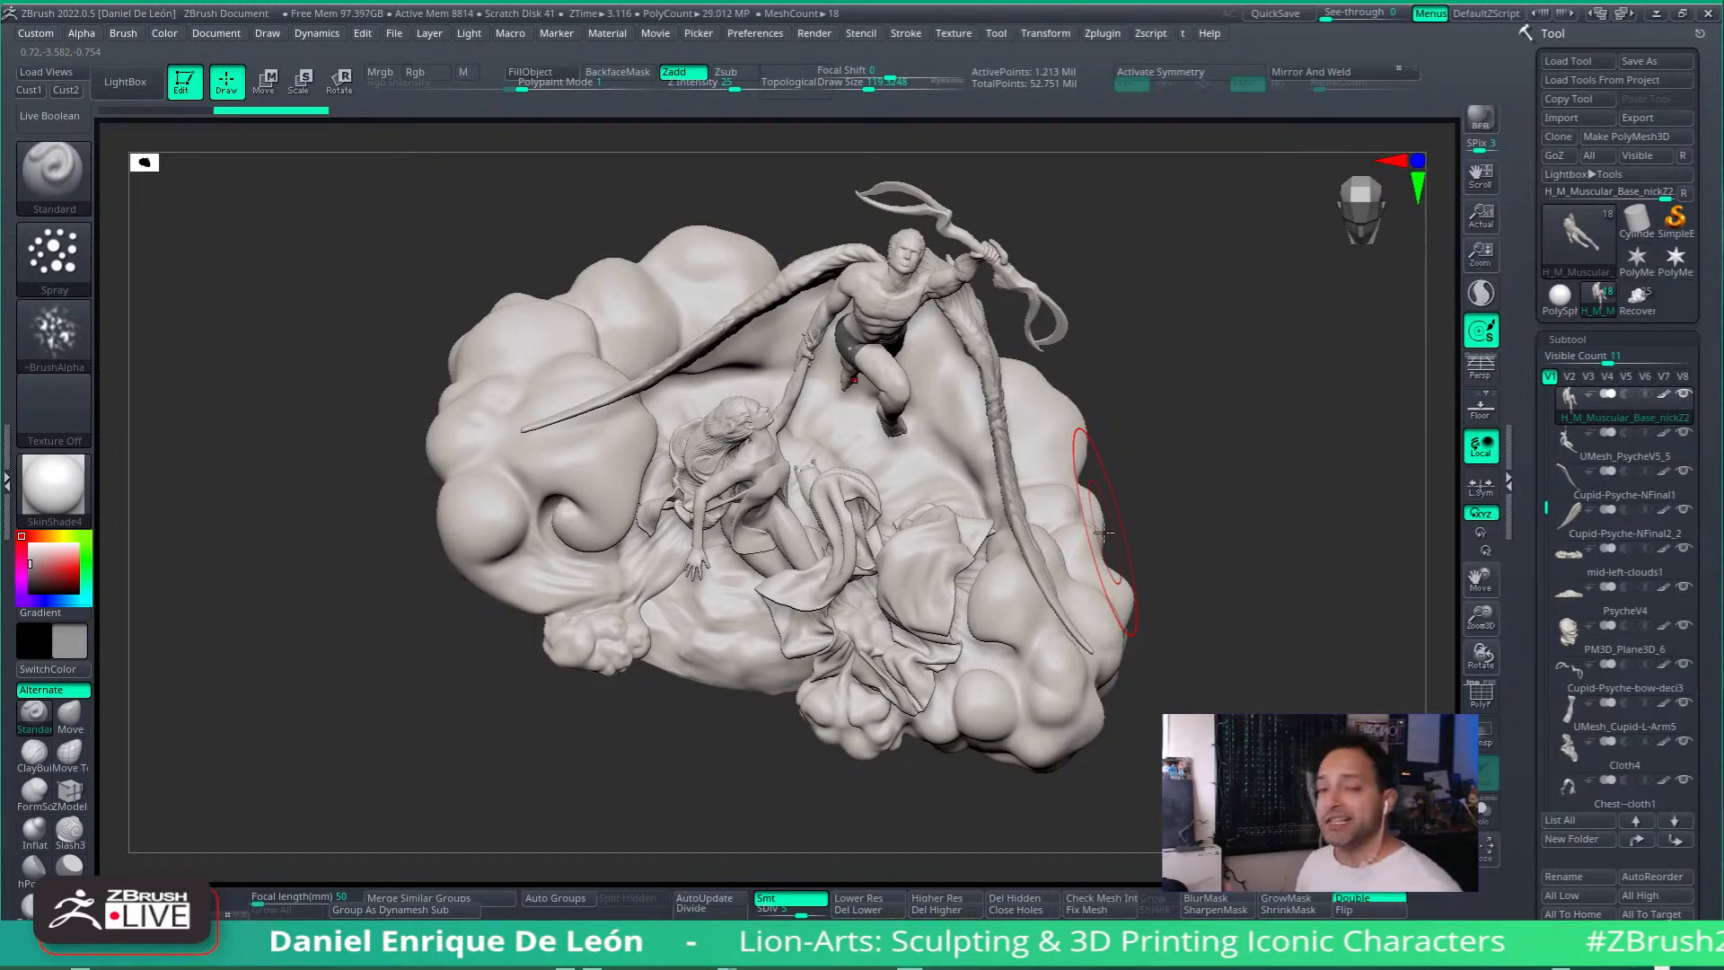
{"action": "mouse_move", "coordinate": [1071, 623]}
{"action": "right_mouse_down"}
{"action": "mouse_move", "coordinate": [1041, 537]}
{"action": "mouse_move", "coordinate": [1047, 642]}
{"action": "mouse_move", "coordinate": [1185, 619]}
{"action": "right_mouse_up"}
{"action": "mouse_move", "coordinate": [1015, 647]}
{"action": "right_mouse_down"}
{"action": "mouse_move", "coordinate": [1064, 757]}
{"action": "mouse_move", "coordinate": [930, 516]}
{"action": "mouse_move", "coordinate": [1030, 530]}
{"action": "right_mouse_up"}
{"action": "mouse_move", "coordinate": [1029, 530]}
{"action": "right_mouse_down"}
{"action": "mouse_move", "coordinate": [984, 565]}
{"action": "mouse_move", "coordinate": [985, 762]}
{"action": "mouse_move", "coordinate": [1035, 677]}
{"action": "mouse_move", "coordinate": [1142, 684]}
{"action": "mouse_move", "coordinate": [1046, 600]}
{"action": "mouse_move", "coordinate": [1019, 662]}
{"action": "right_mouse_up"}
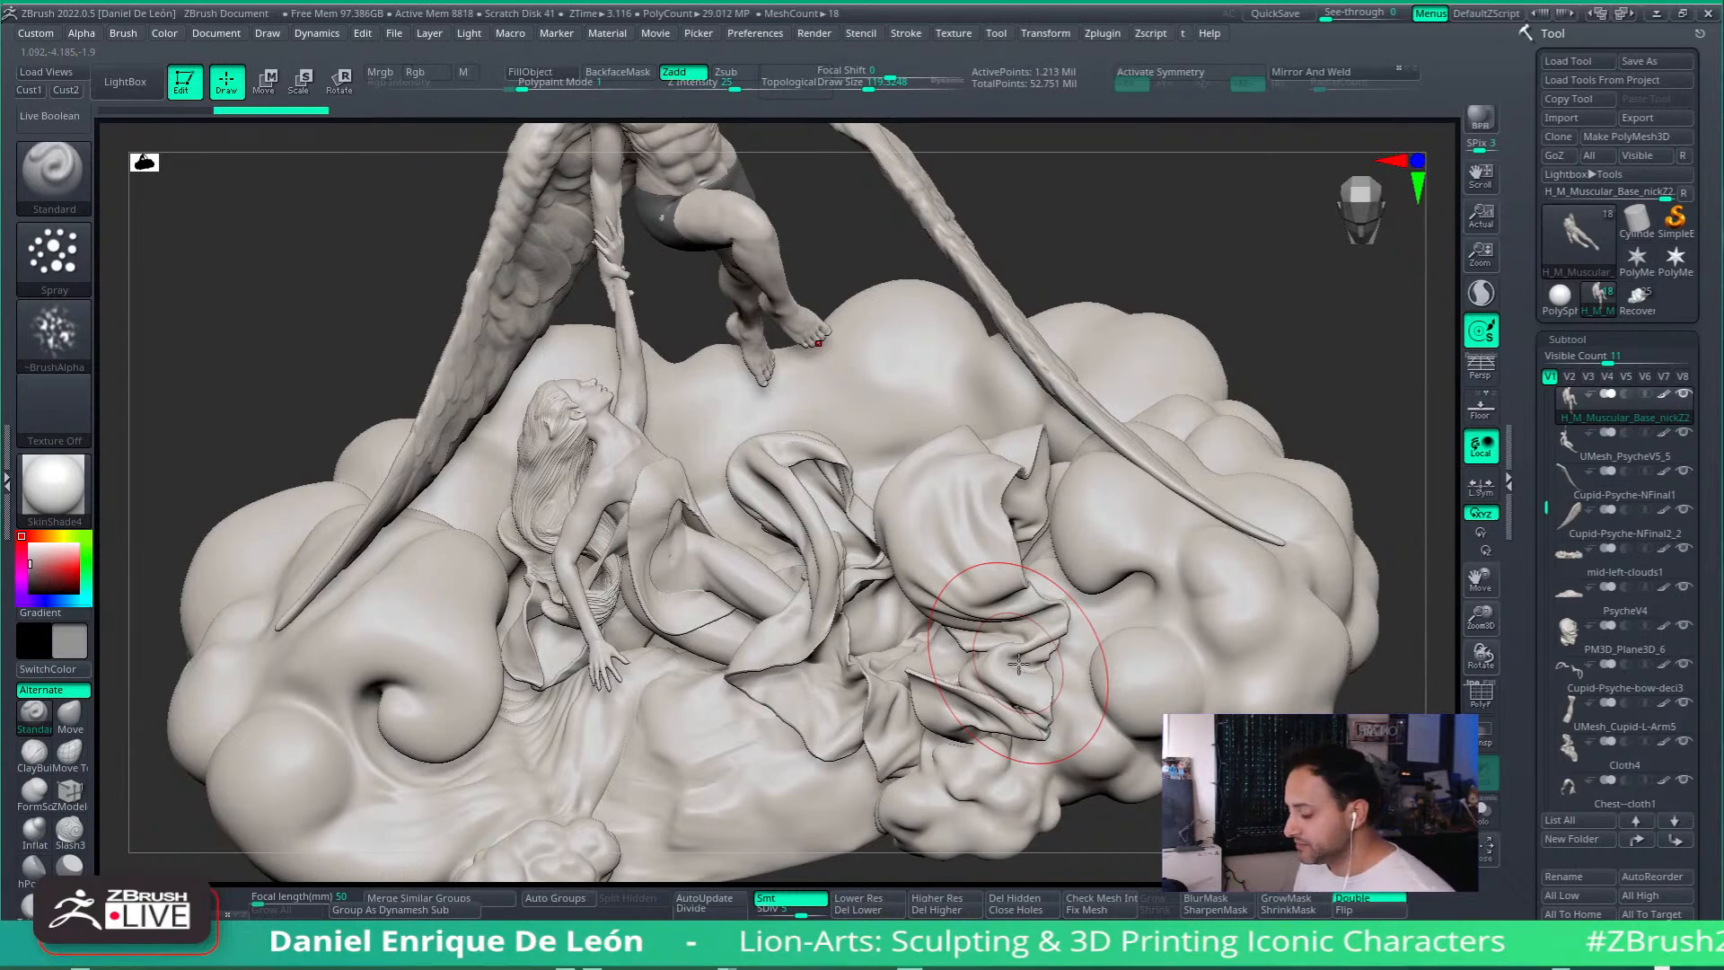
{"action": "mouse_move", "coordinate": [1096, 500]}
{"action": "right_mouse_down"}
{"action": "mouse_move", "coordinate": [1139, 526]}
{"action": "mouse_move", "coordinate": [1179, 499]}
{"action": "mouse_move", "coordinate": [1141, 467]}
{"action": "mouse_move", "coordinate": [1212, 395]}
{"action": "mouse_move", "coordinate": [1194, 525]}
{"action": "mouse_move", "coordinate": [1160, 593]}
{"action": "right_mouse_up"}
{"action": "left_click_drag", "start_coordinate": [1184, 548], "coordinate": [1201, 533]}
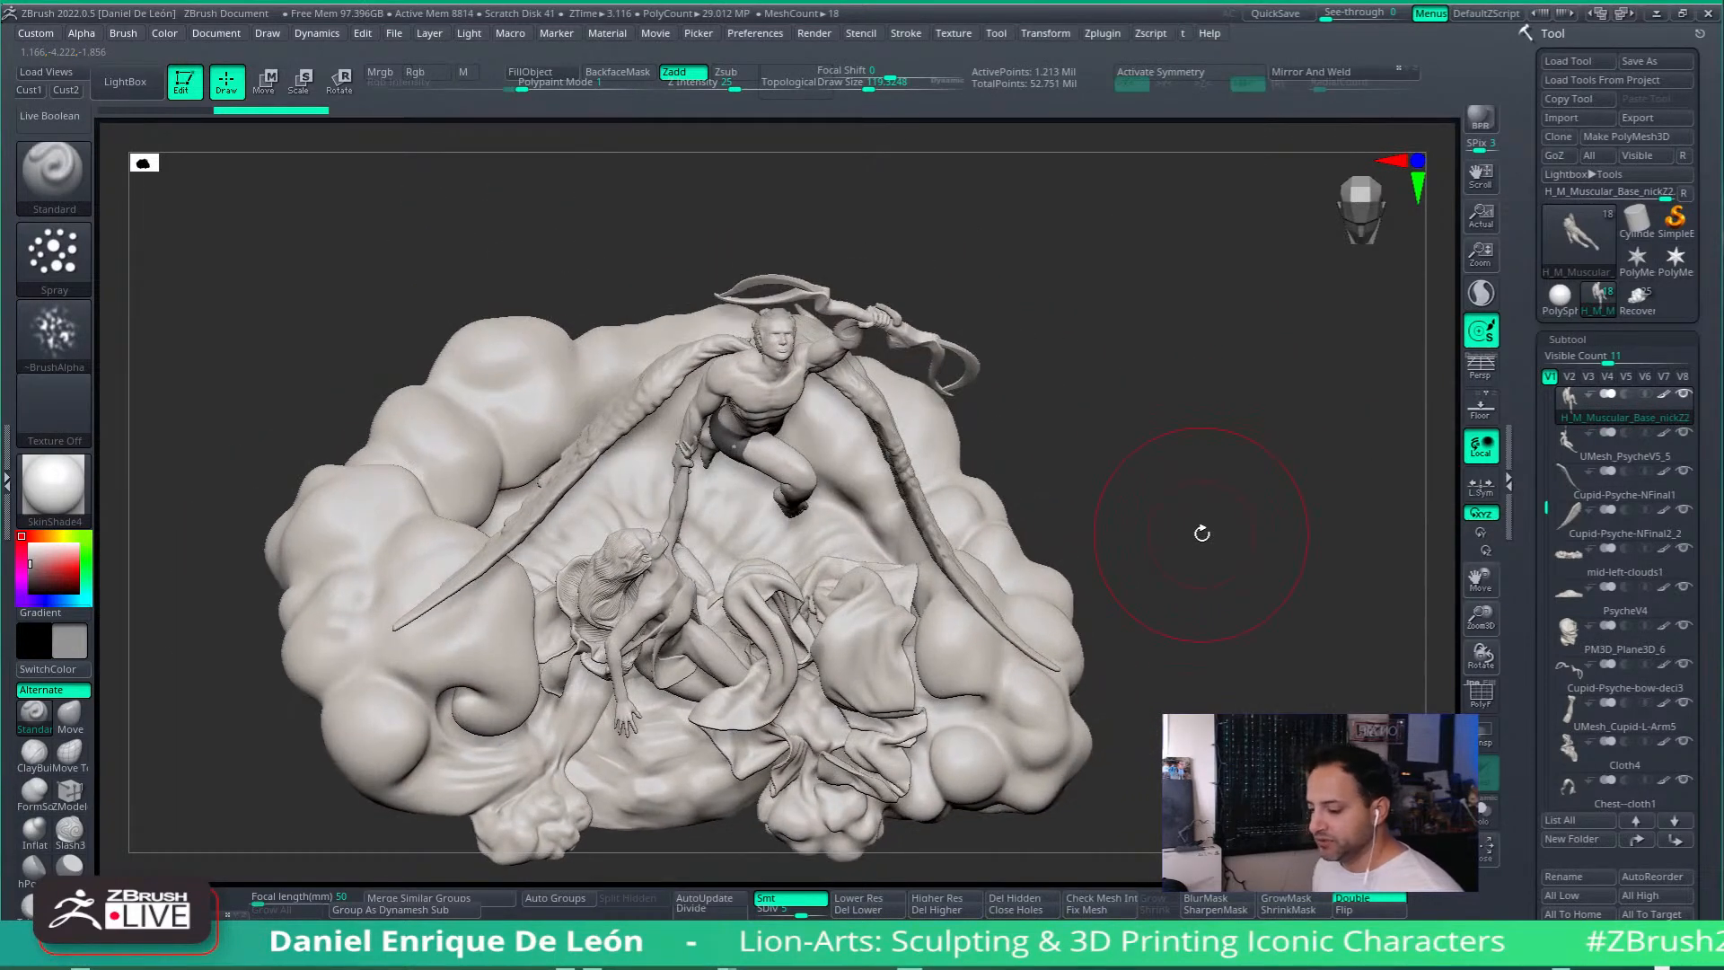
Step: Switch back to the lion cloud tool and make the Mufasa-Cloud-Concept1 lion the active subtool
{"action": "left_click", "coordinate": [1639, 297]}
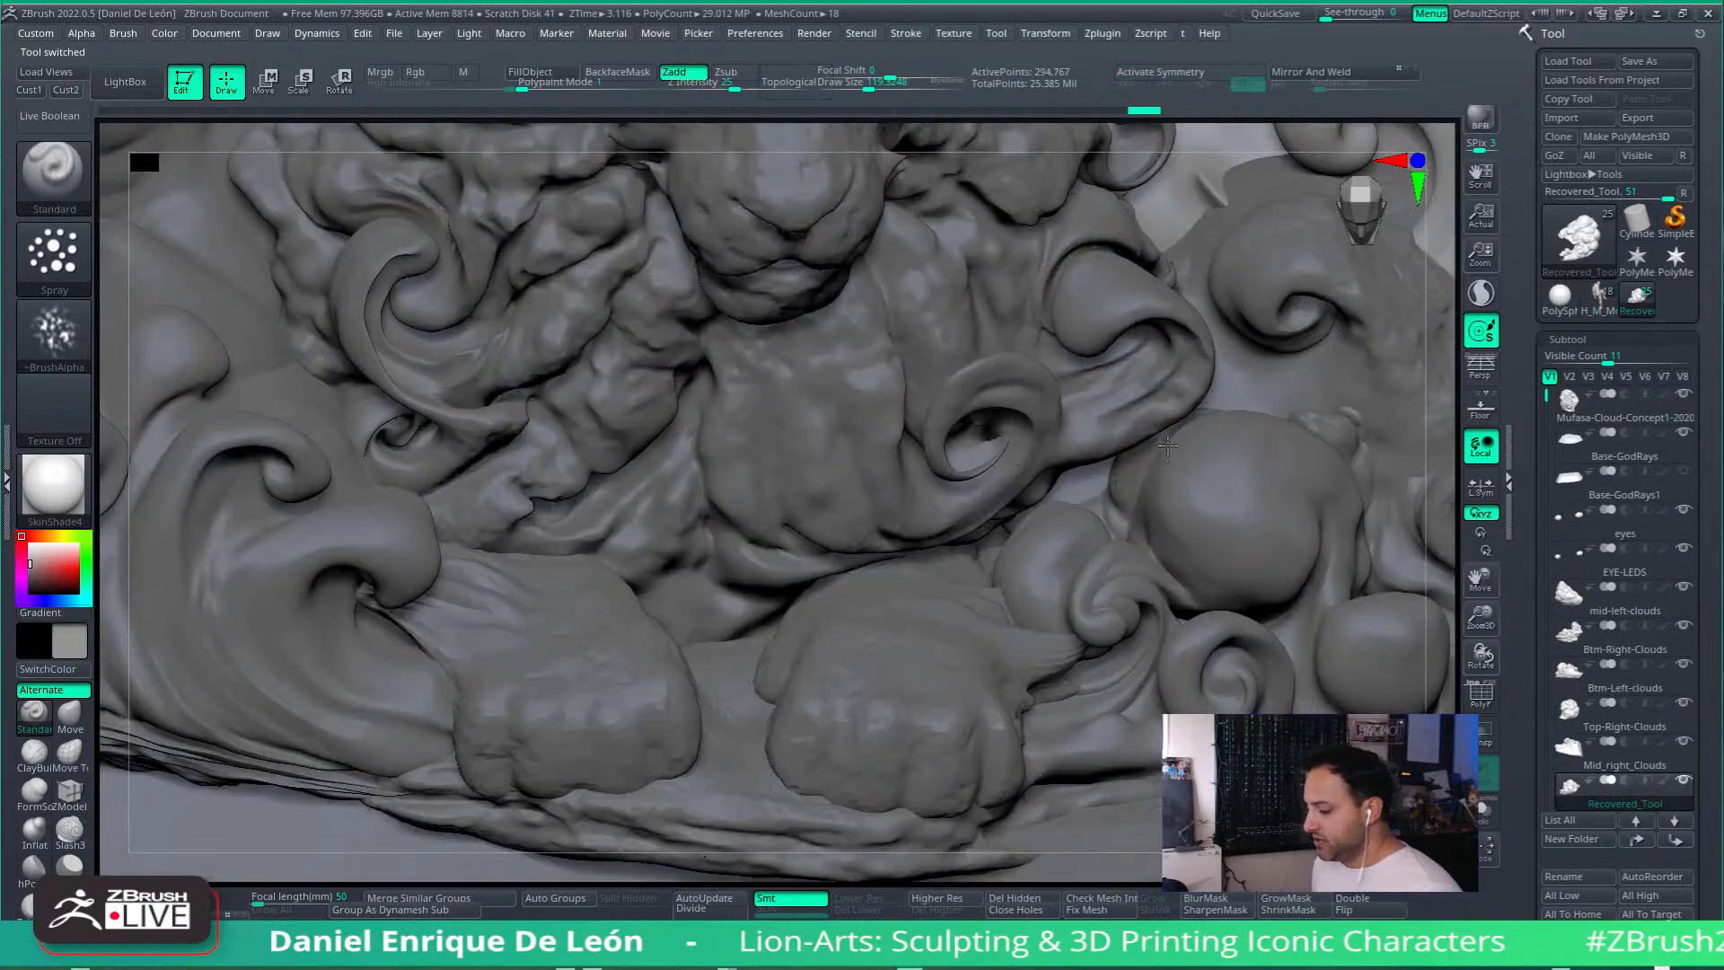
{"action": "mouse_move", "coordinate": [1167, 446]}
{"action": "right_mouse_down", "text": "alt"}
{"action": "mouse_move", "coordinate": [1149, 539]}
{"action": "mouse_move", "coordinate": [1227, 499]}
{"action": "mouse_move", "coordinate": [1265, 553]}
{"action": "mouse_move", "coordinate": [1102, 531]}
{"action": "mouse_move", "coordinate": [898, 698]}
{"action": "mouse_move", "coordinate": [824, 664]}
{"action": "right_mouse_up", "text": "alt"}
{"action": "left_click", "coordinate": [787, 536], "text": "alt"}
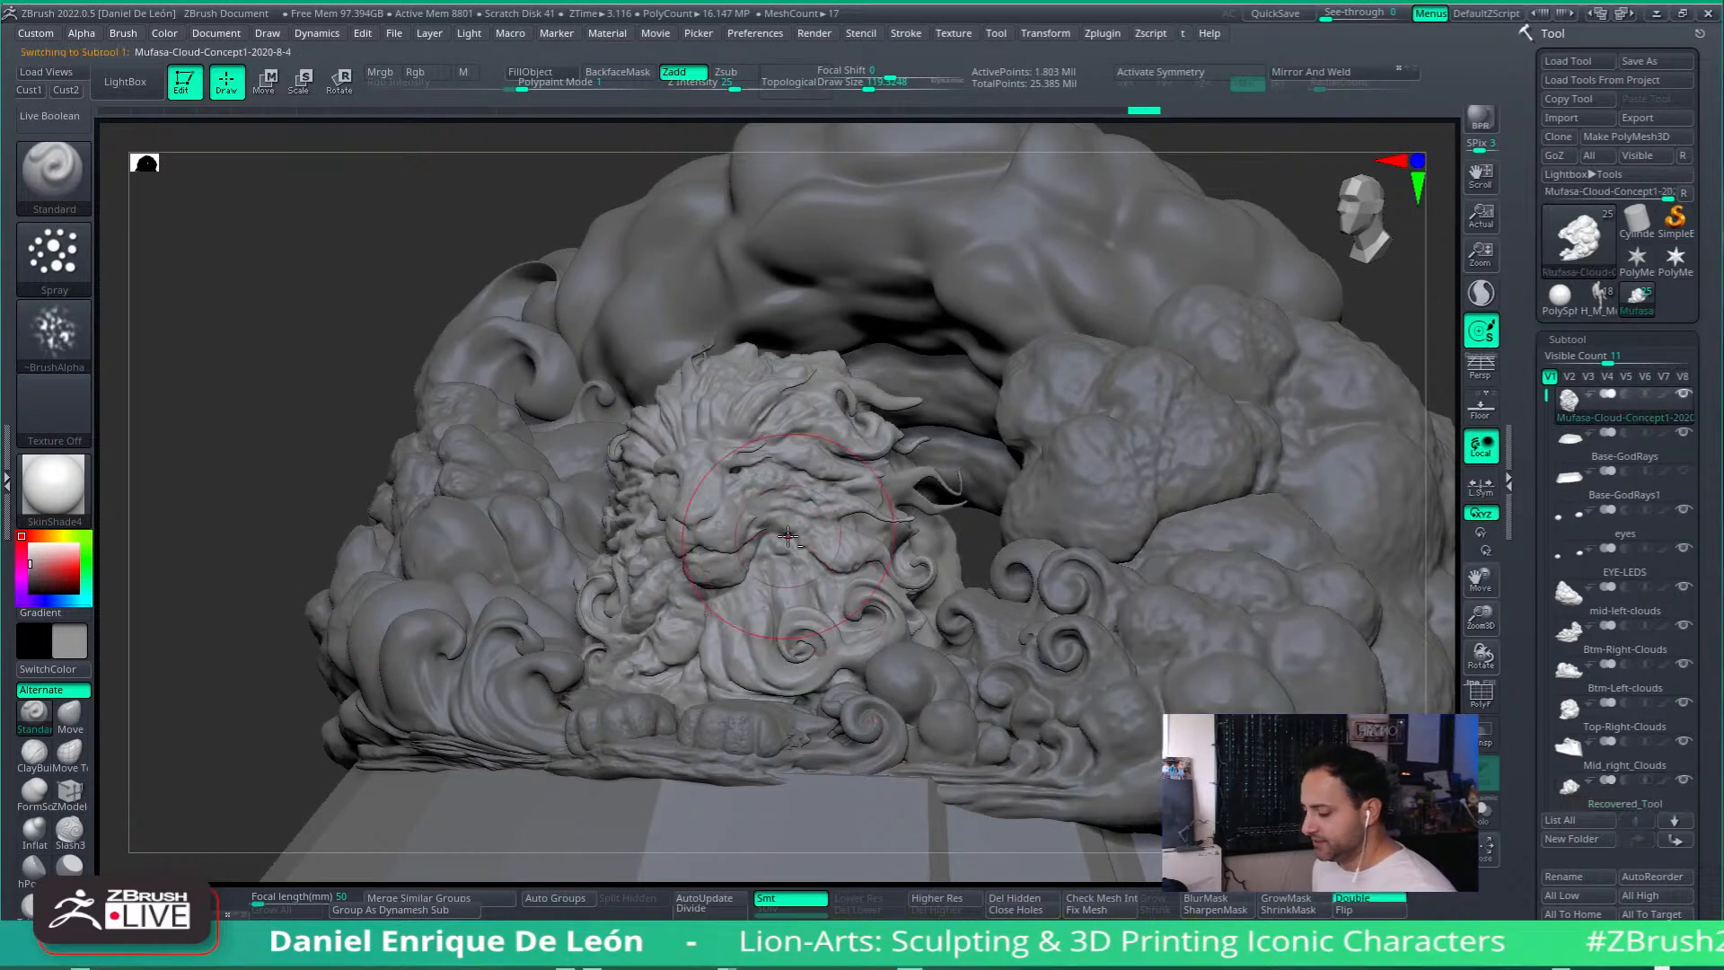